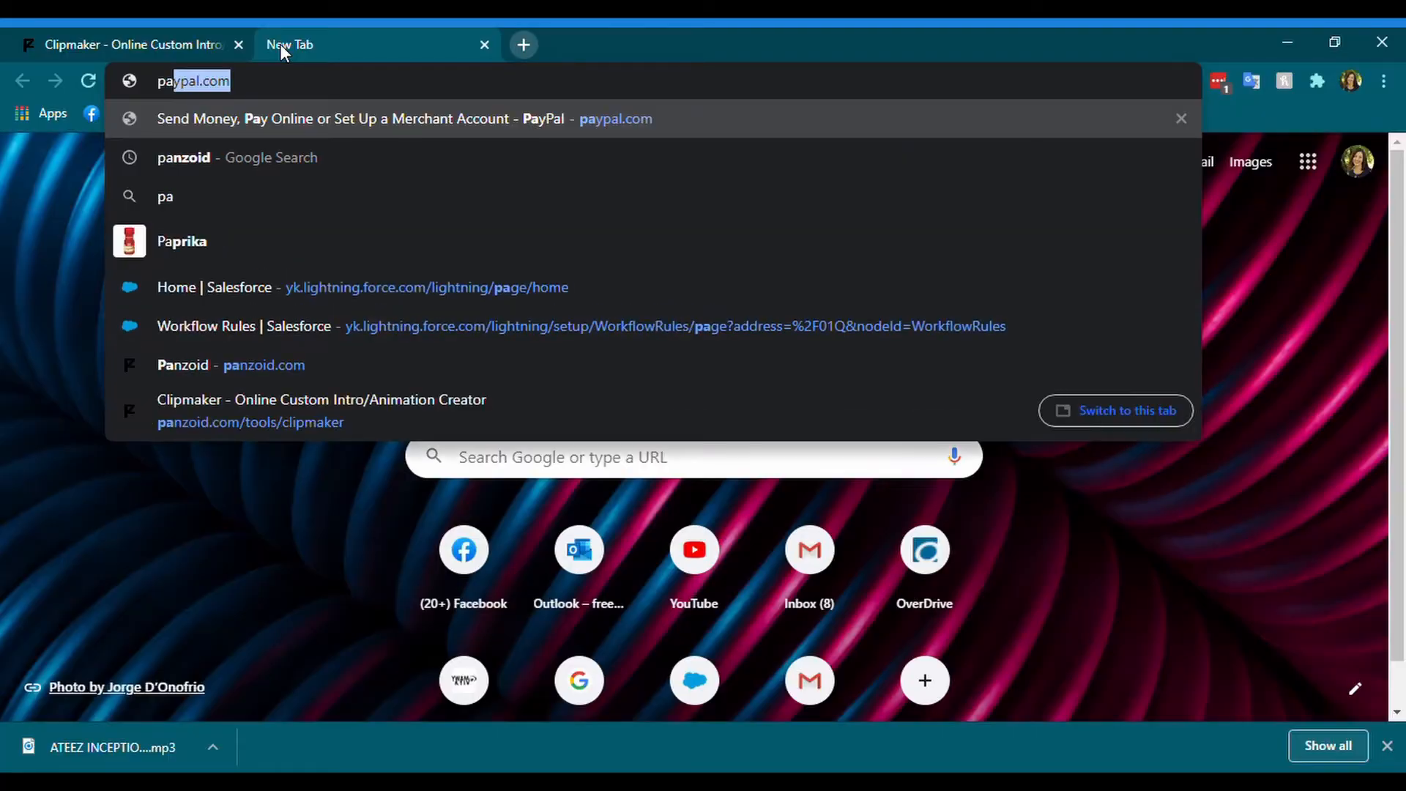
Search the web for panzoid and open the Panzoid website.
type("nzoid")
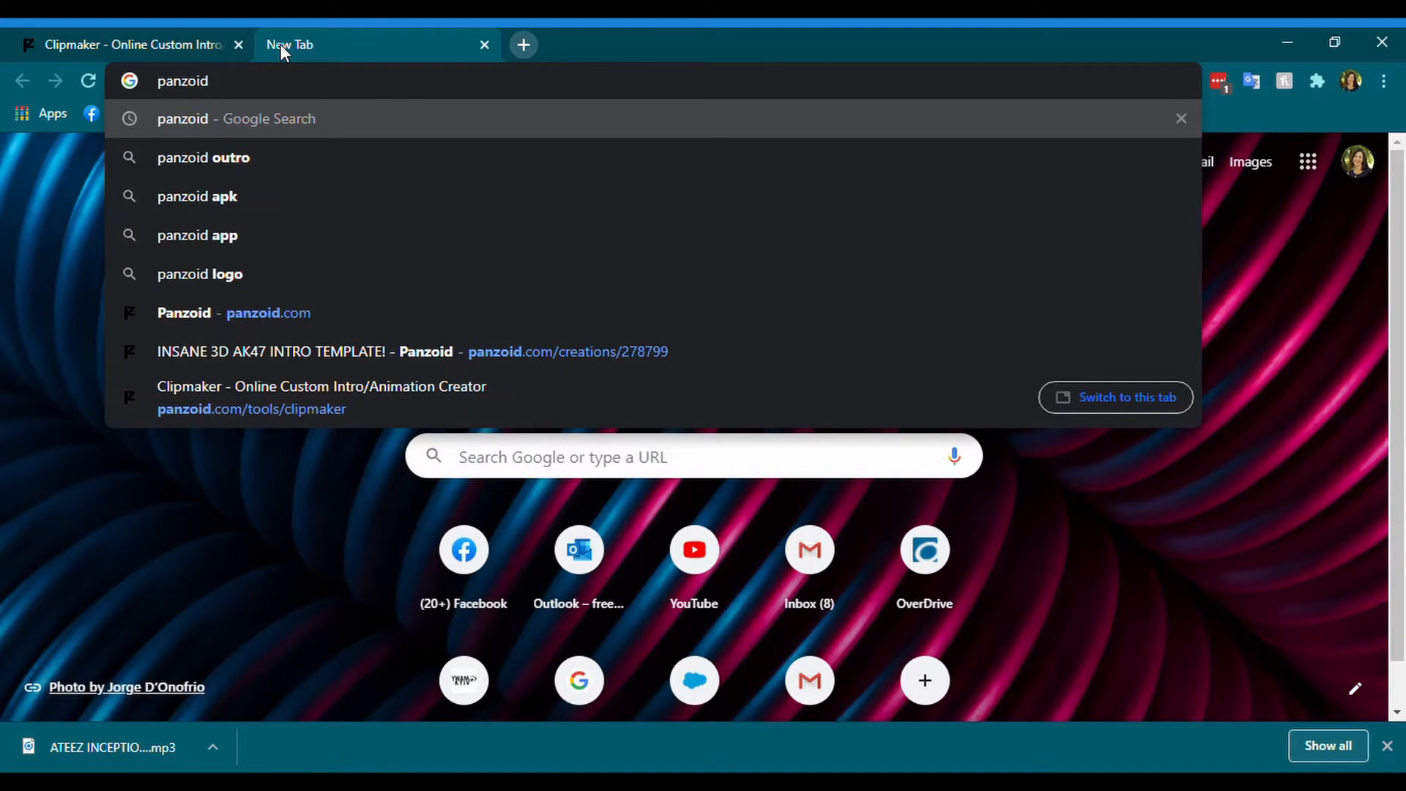
key("Return")
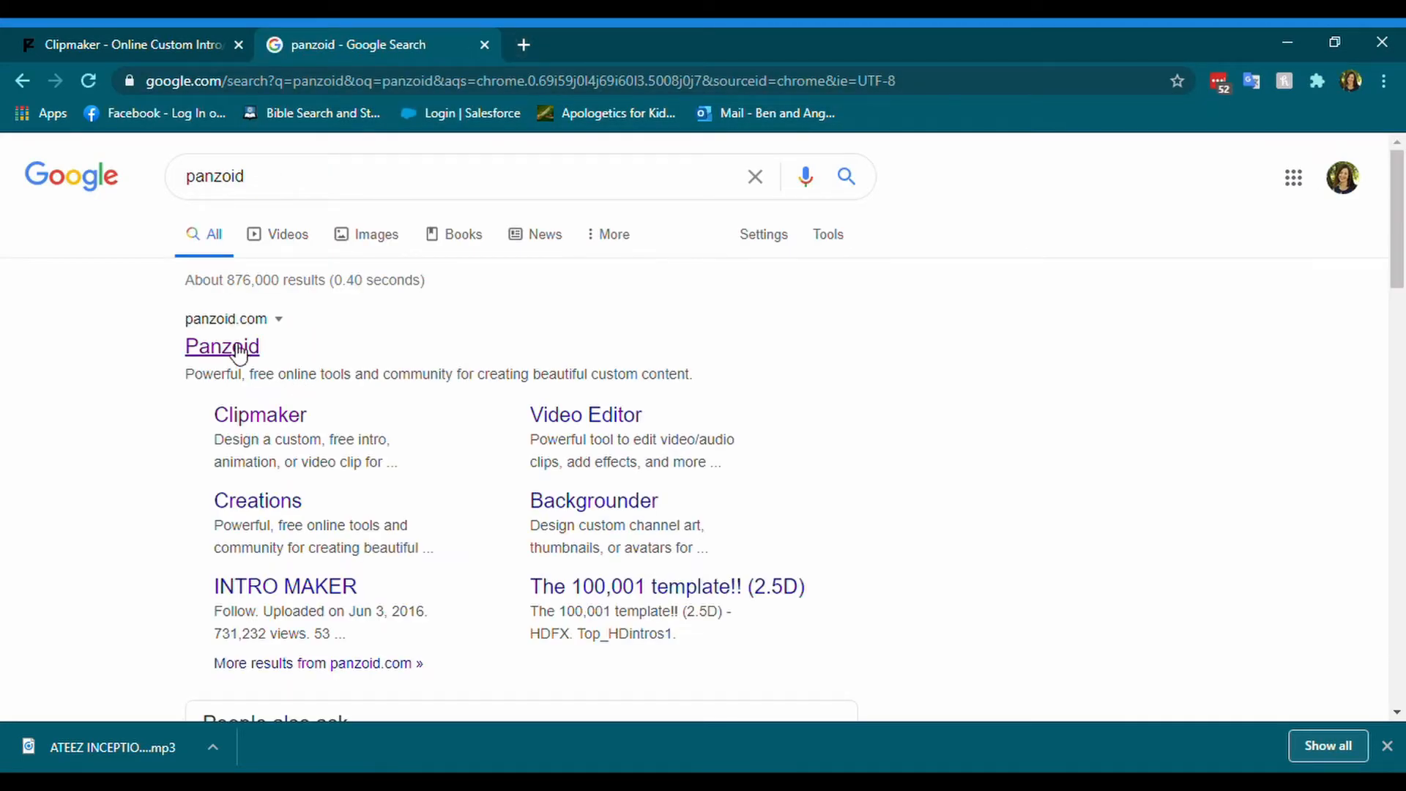
left_click(222, 348)
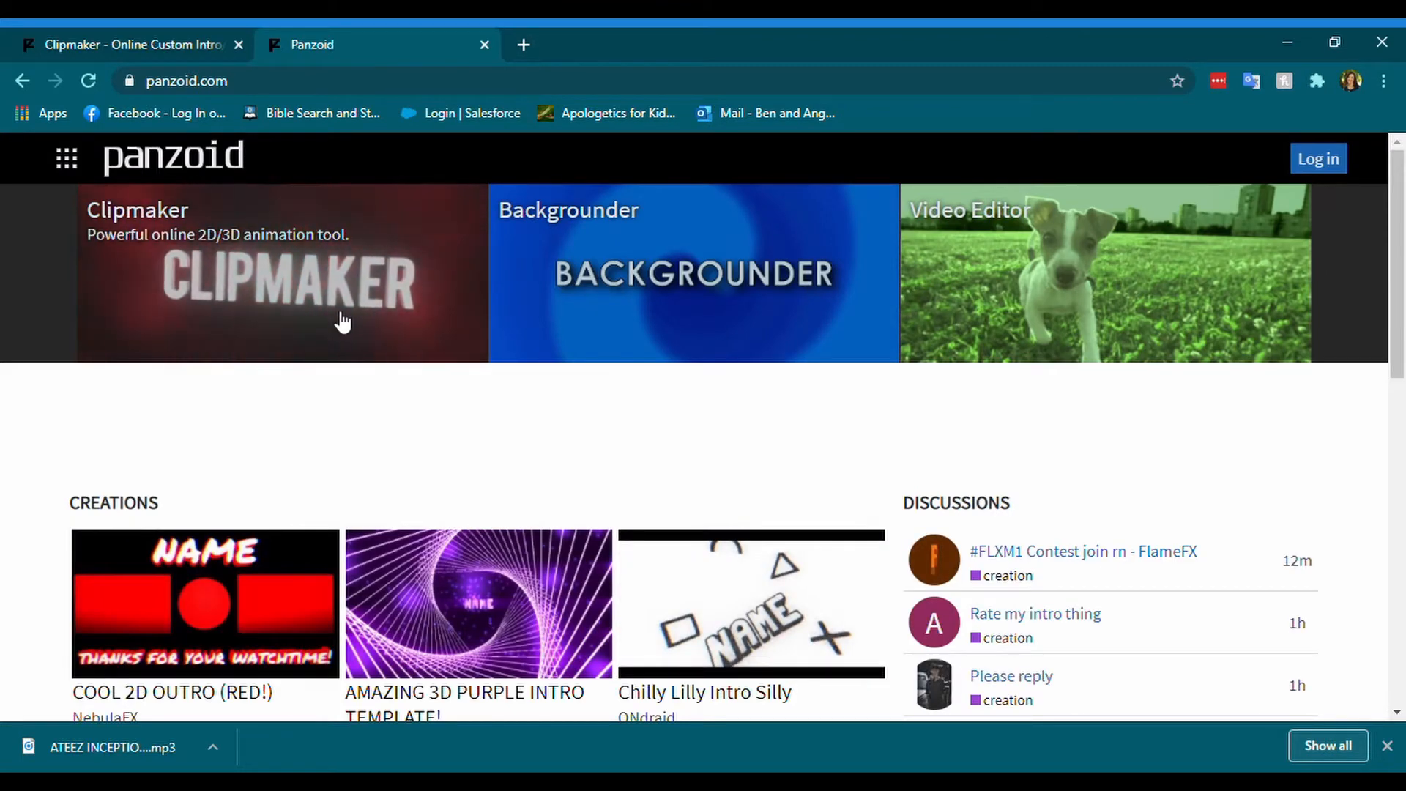
Browse the creations on the Panzoid homepage and open the Clipmaker animation tool.
scroll(338, 314, "down", 3)
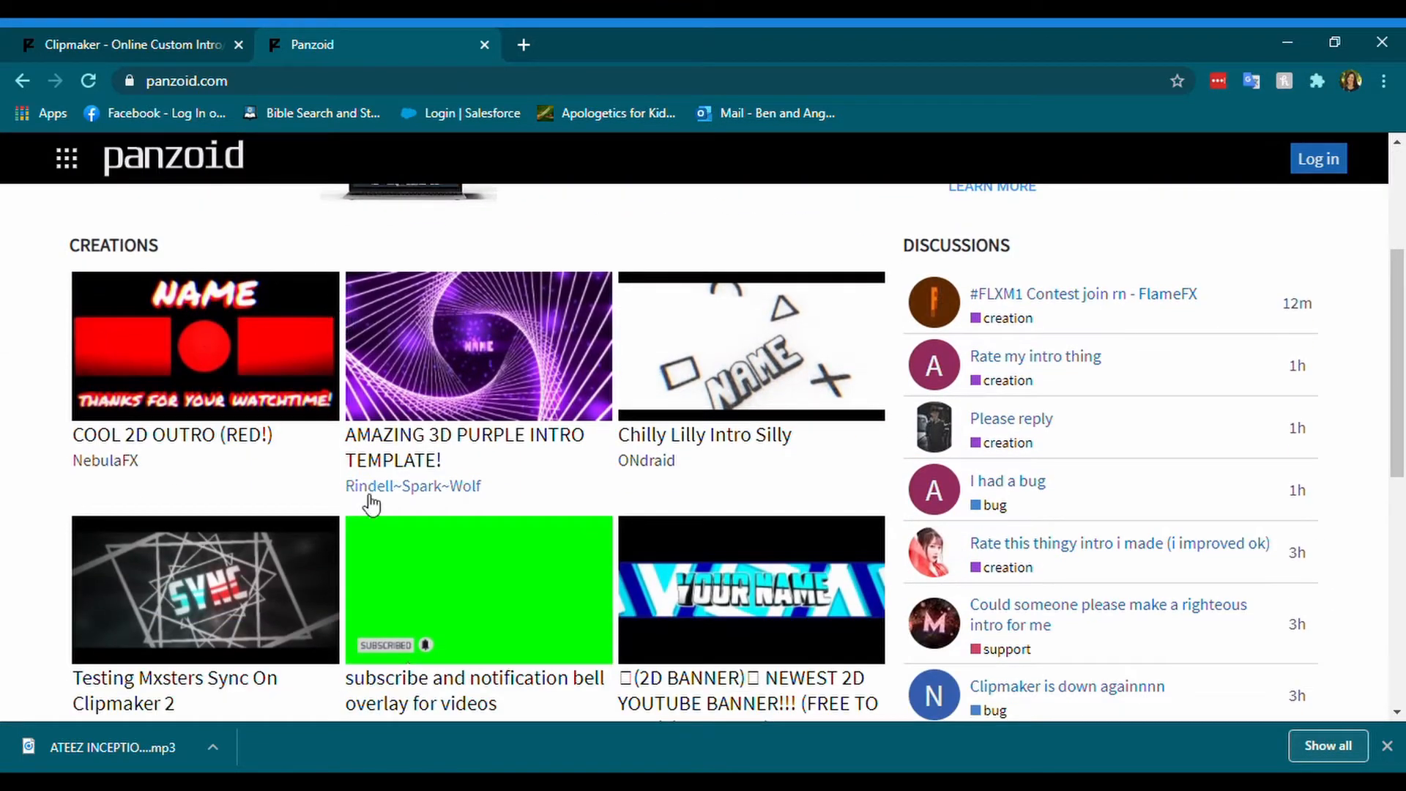
scroll(375, 307, "down", 1)
scroll(375, 314, "down", 4)
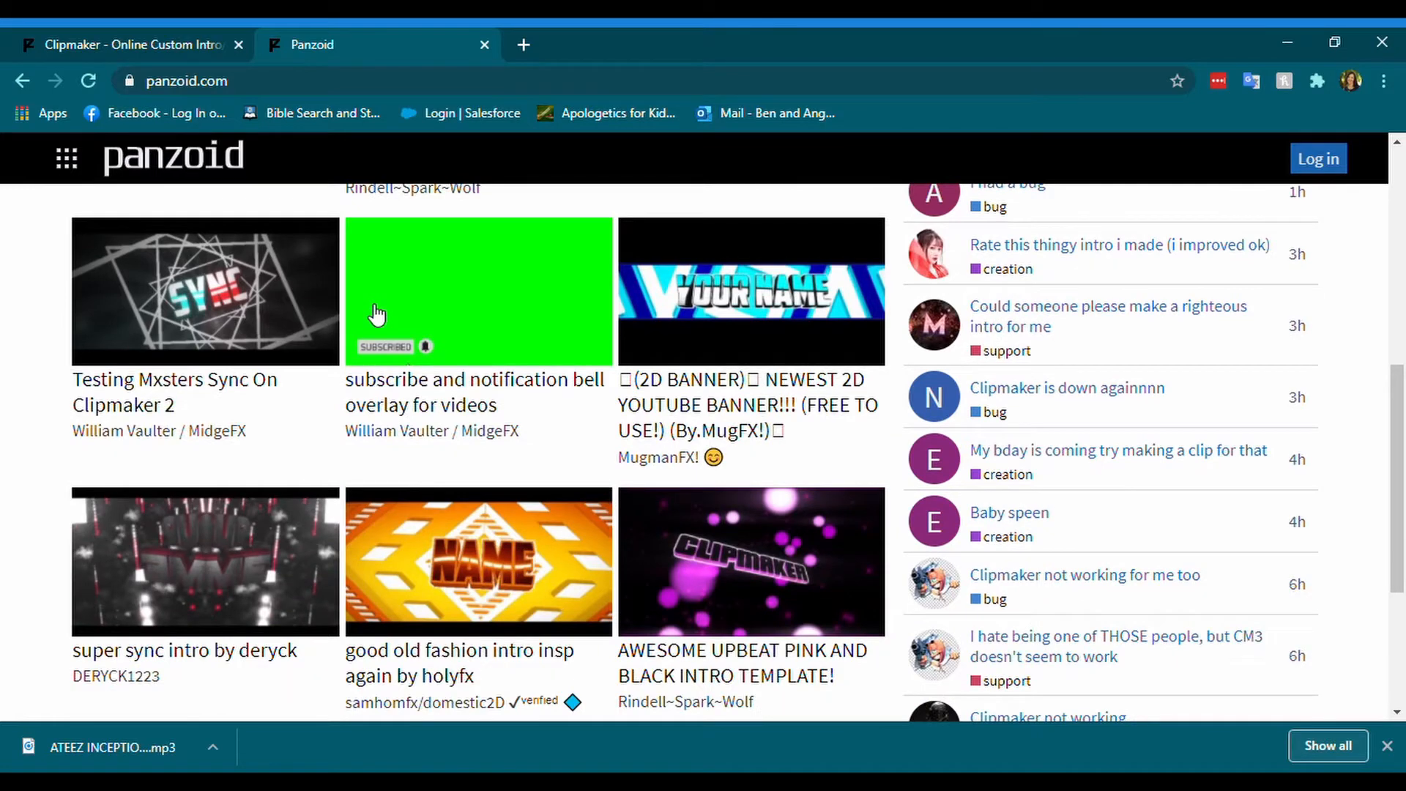
scroll(375, 315, "up", 8)
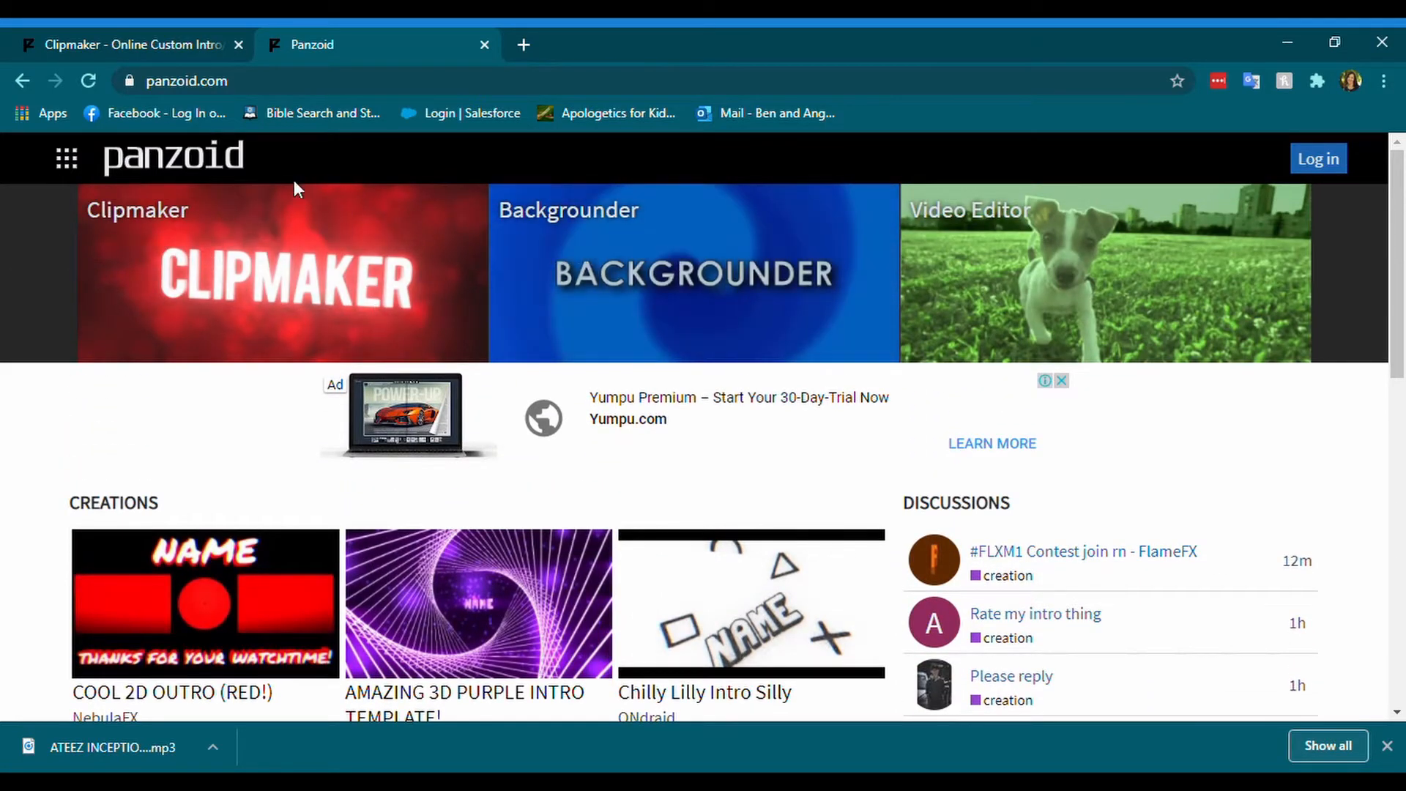
left_click(269, 260)
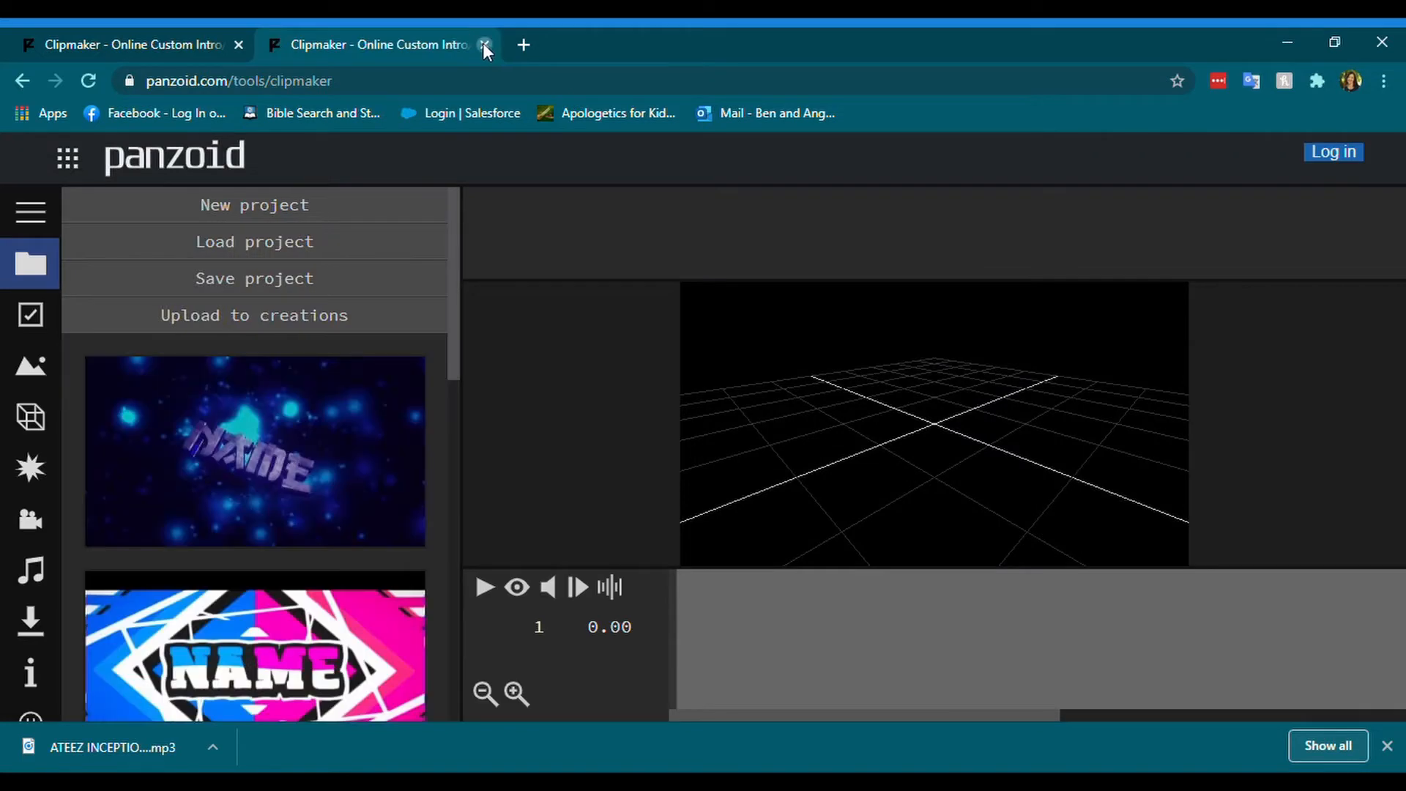
Close the second Clipmaker tab and return to the Clipmaker project that was already open.
left_click(483, 45)
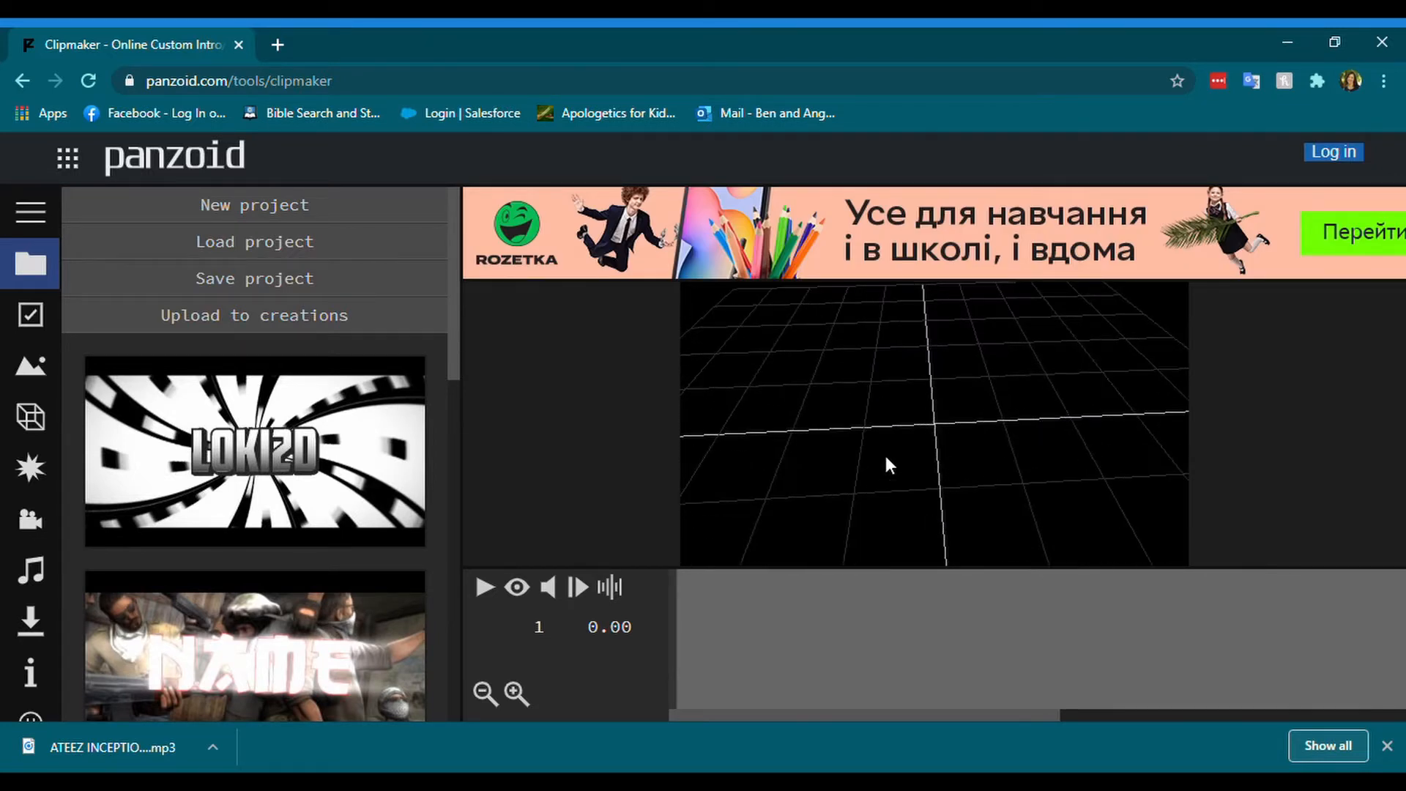
left_click_drag(885, 456, 937, 437)
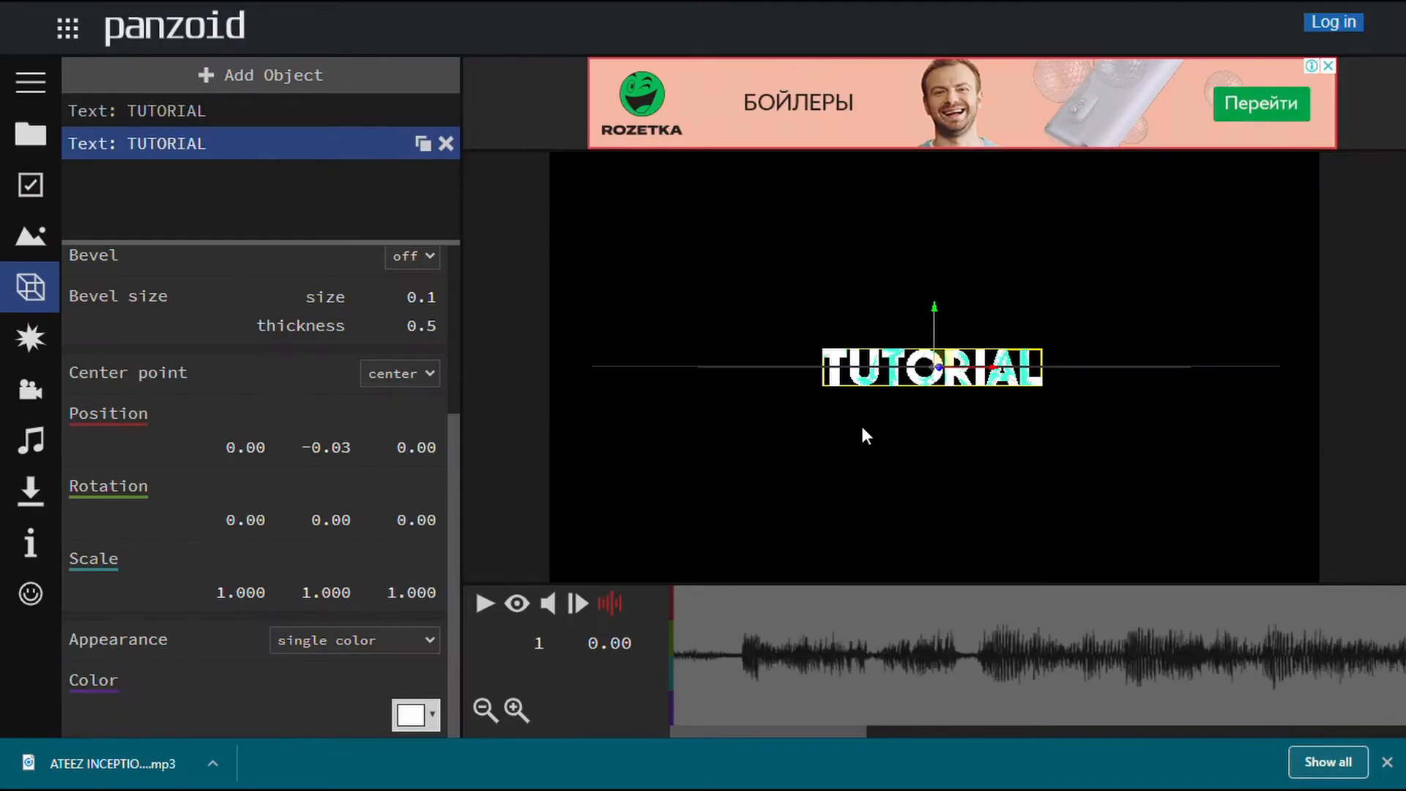
Set the thickness of the white TUTORIAL text to 10 and inspect its depth in the scene and camera view.
left_click_drag(863, 433, 836, 482)
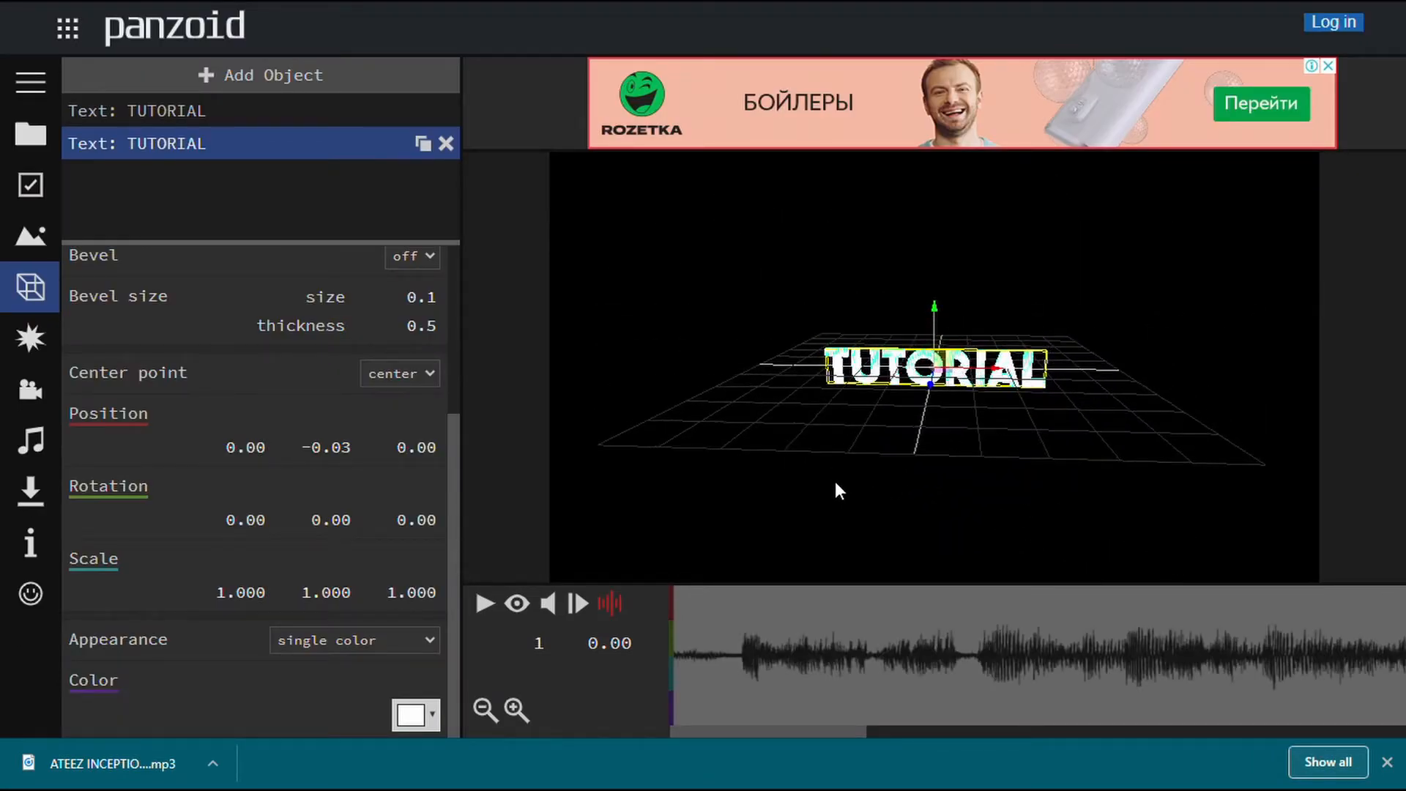
left_click(520, 608)
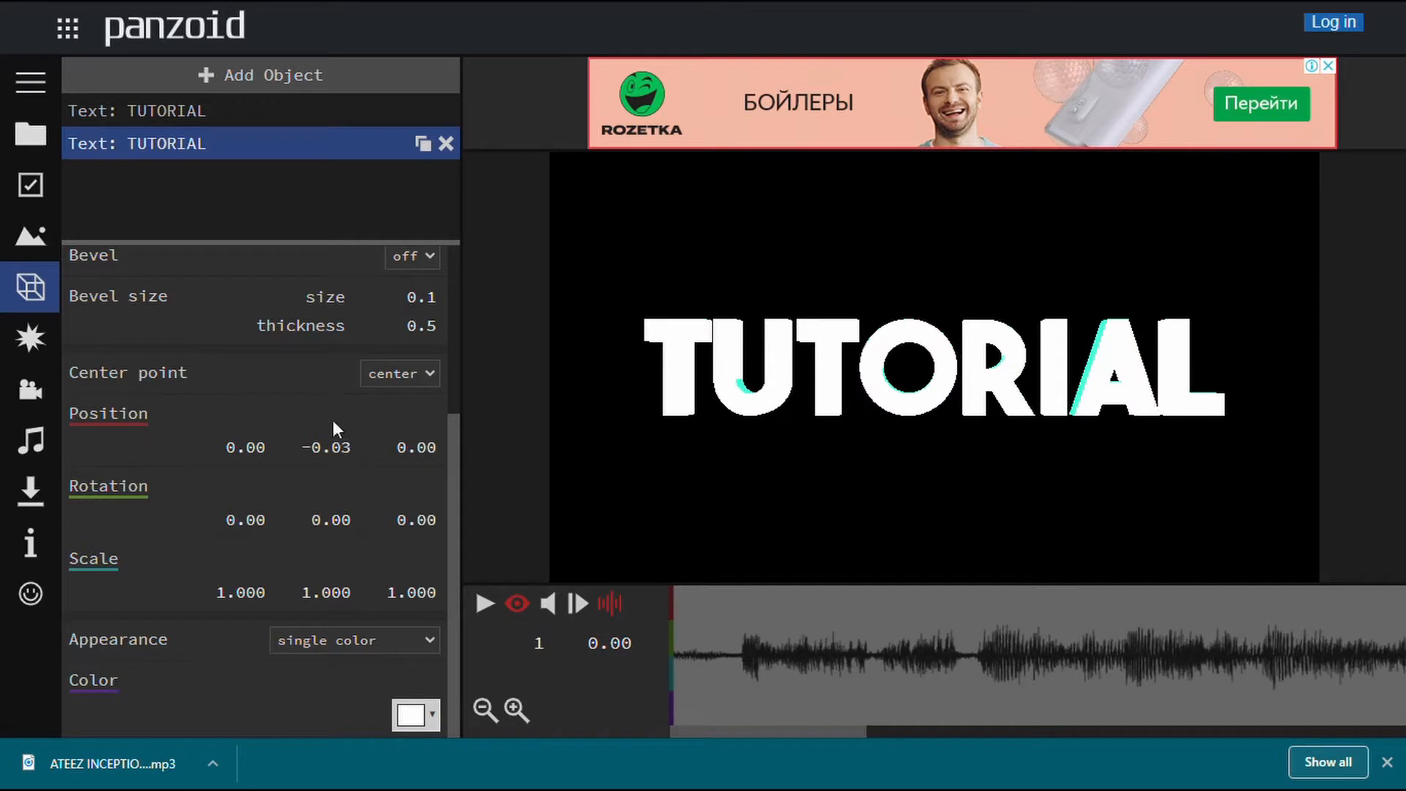
scroll(333, 422, "up", 4)
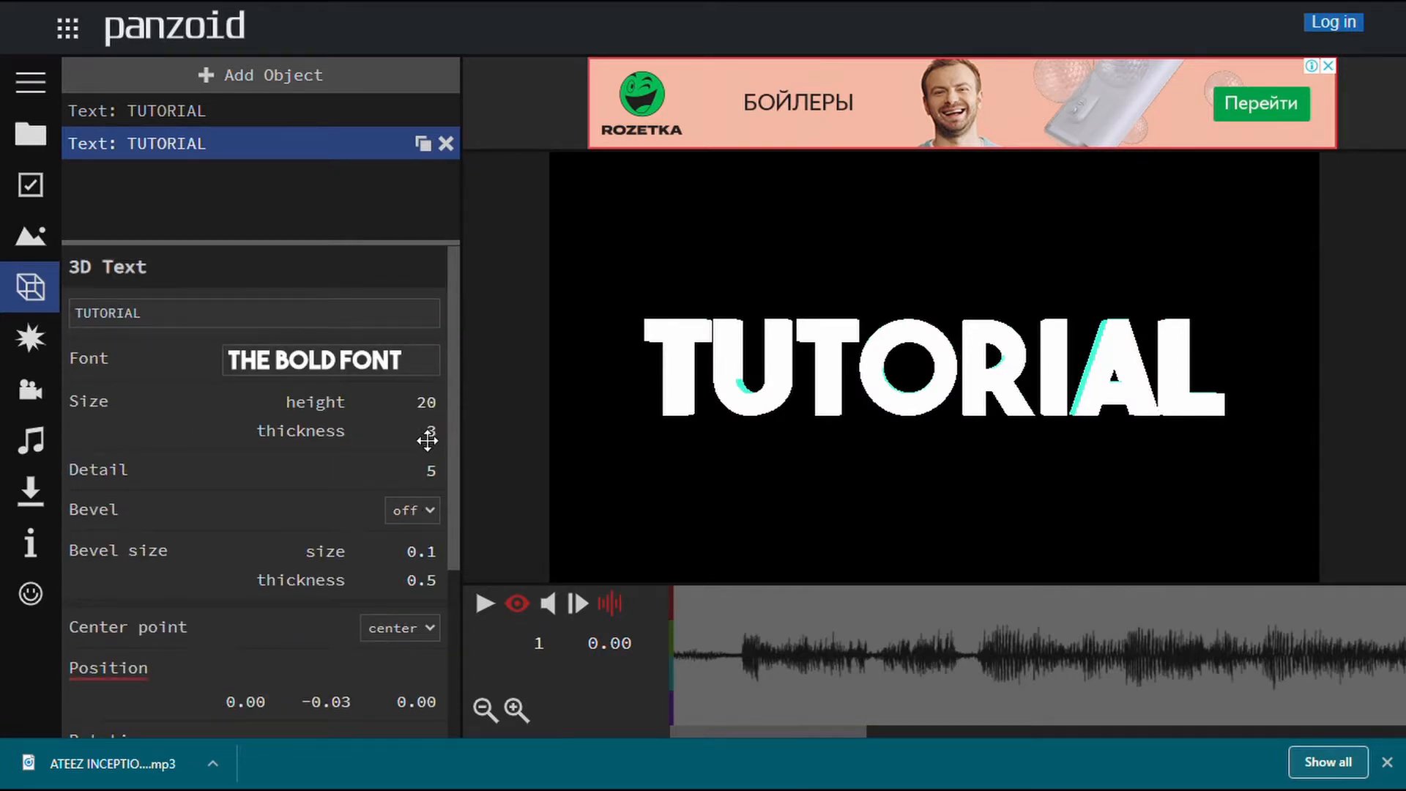
left_click_drag(427, 440, 502, 444)
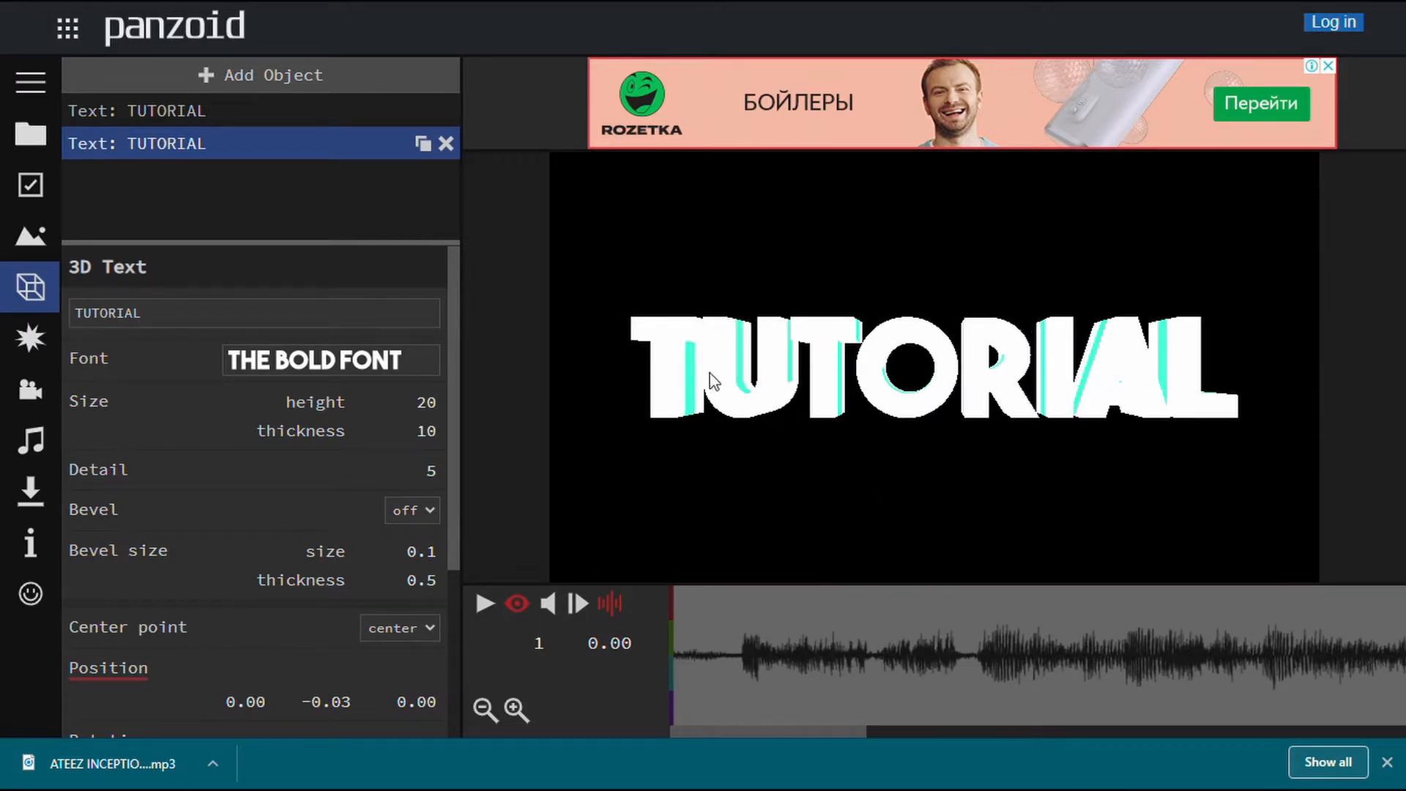
left_click(517, 603)
left_click_drag(839, 435, 1199, 593)
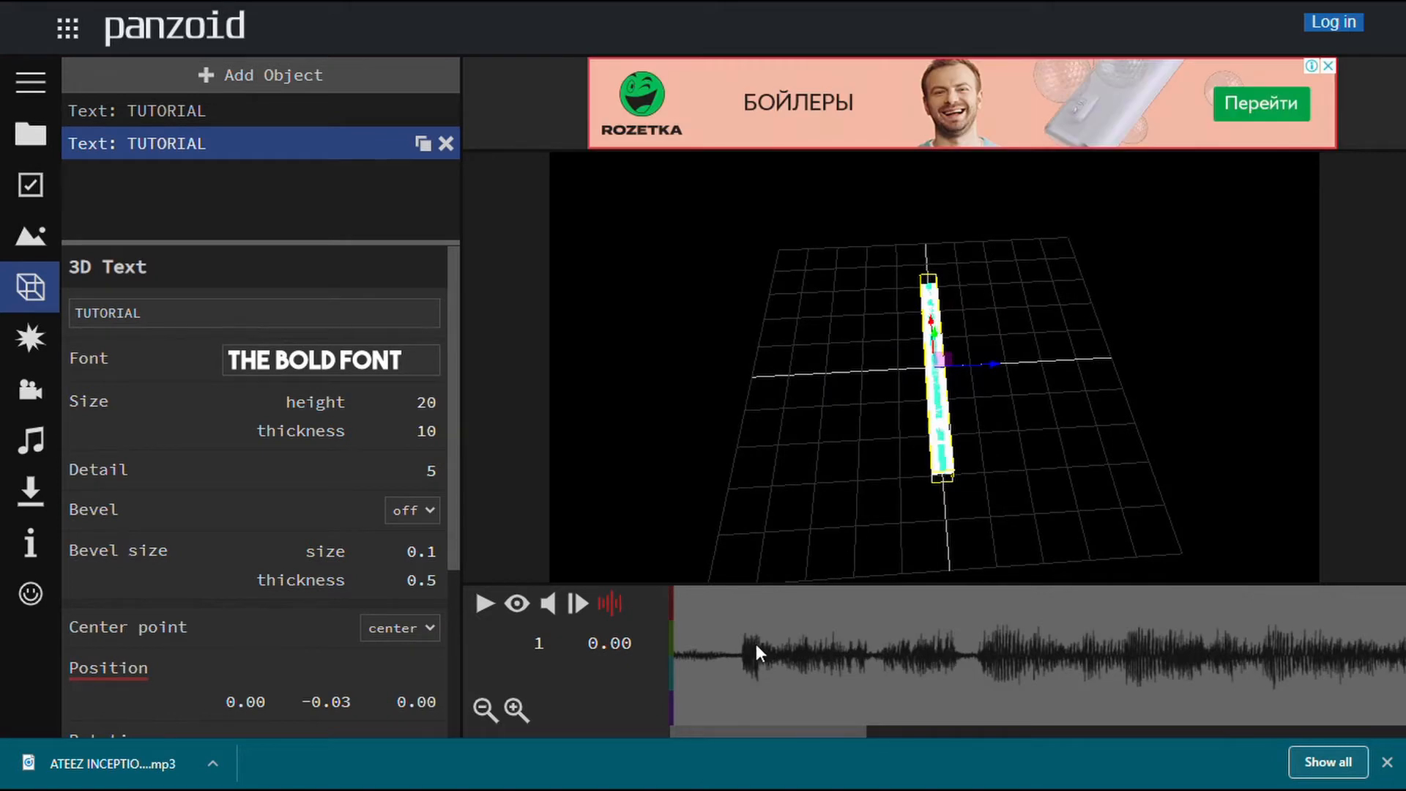
left_click_drag(1040, 494, 693, 309)
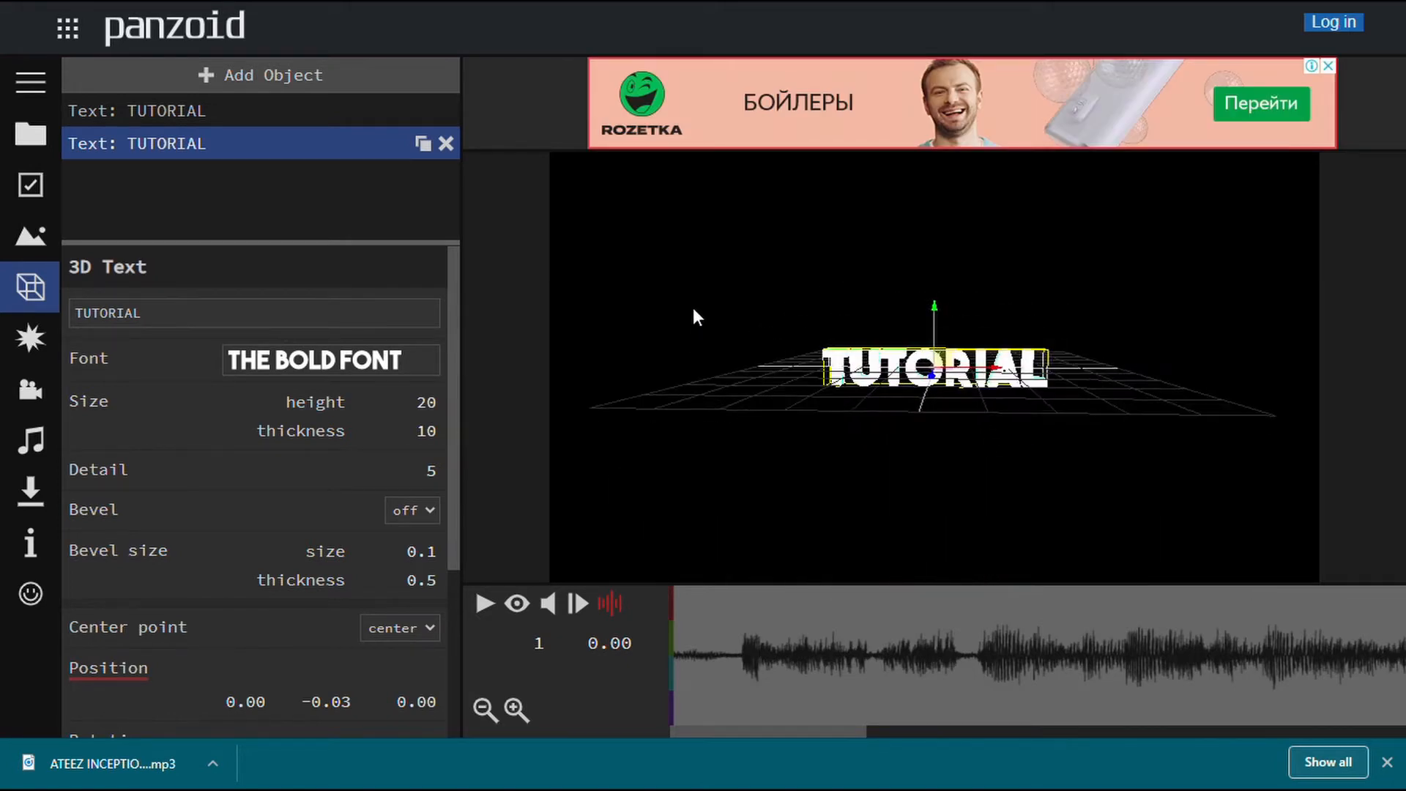
left_click(521, 610)
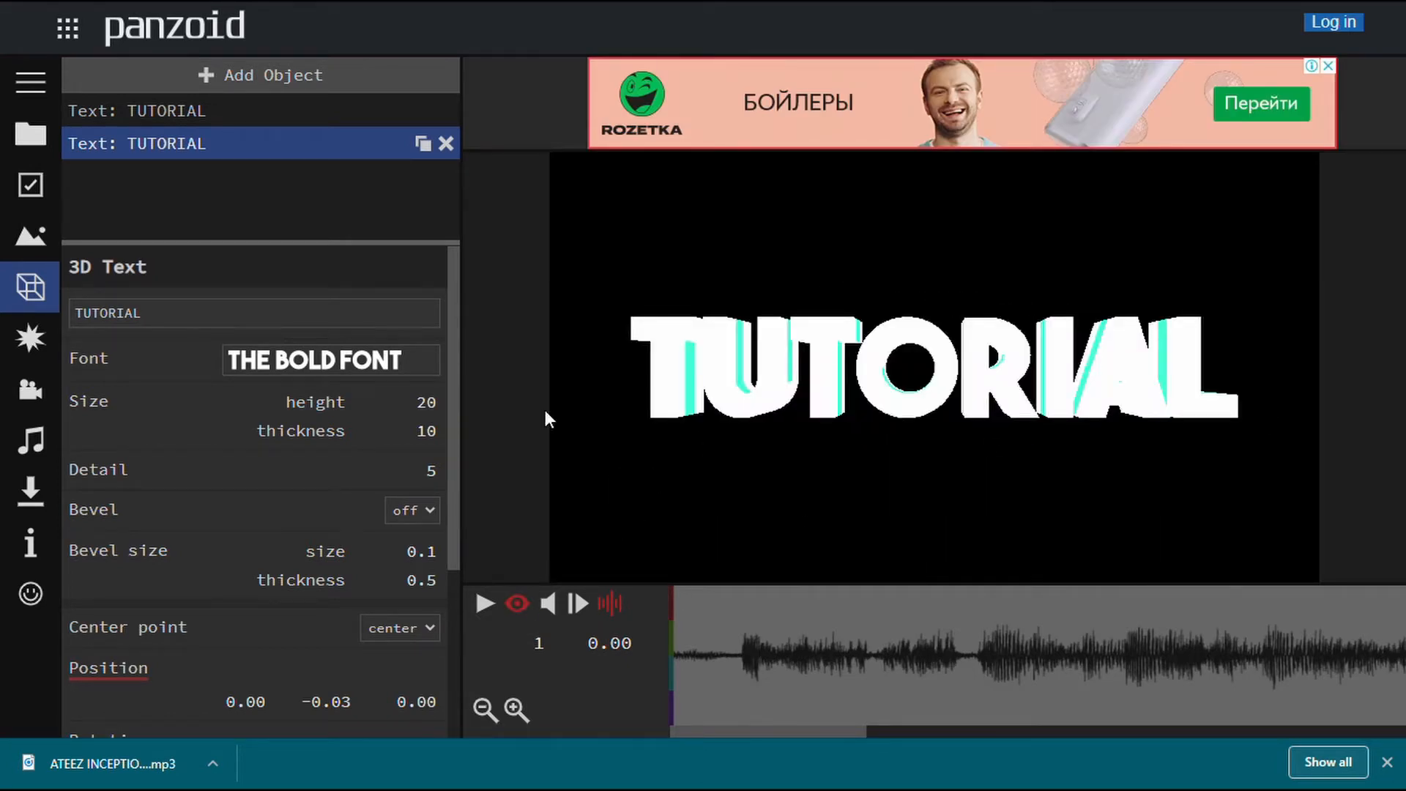
Turn on the bevel for the turquoise TUTORIAL text and set its bevel size to 3.0.
left_click(310, 104)
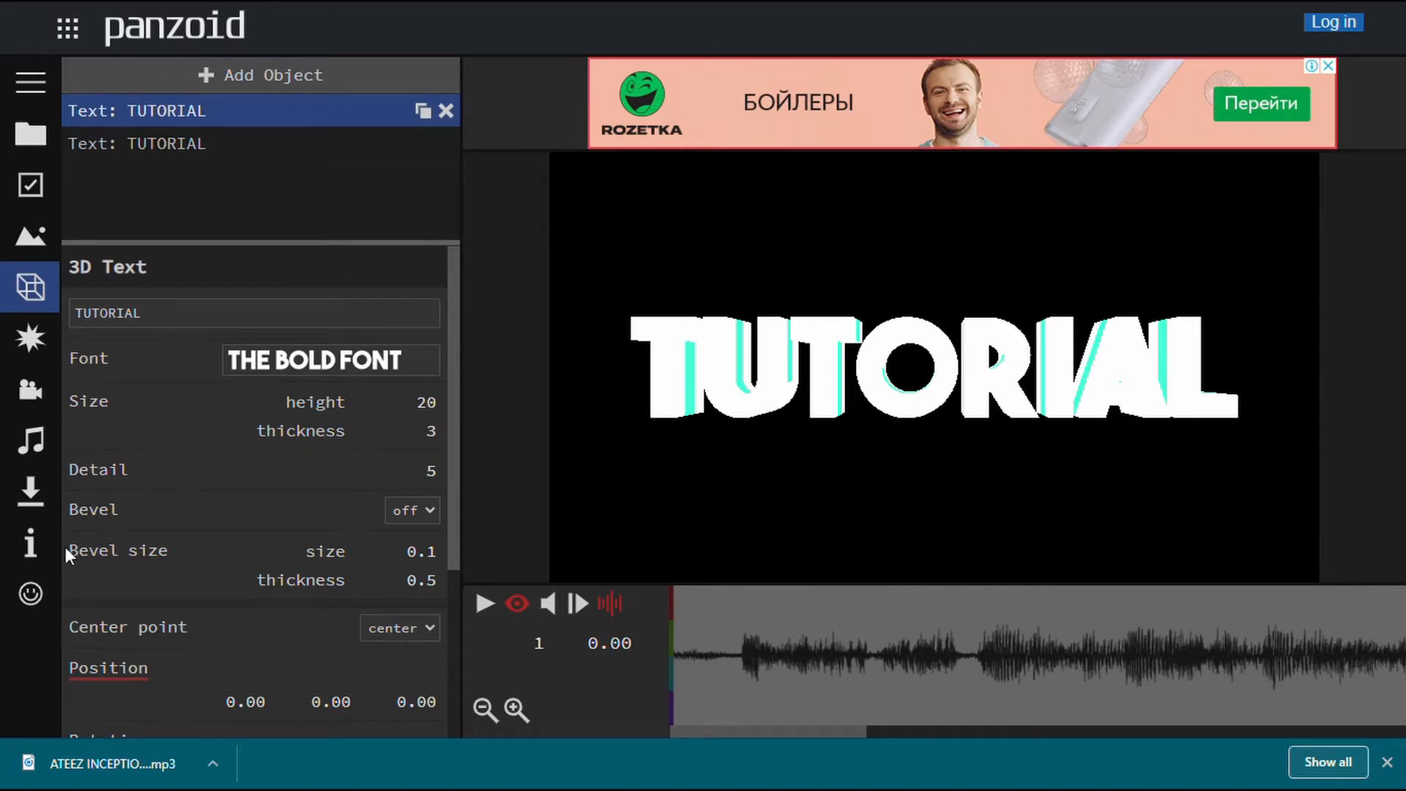
left_click(419, 510)
left_click(431, 580)
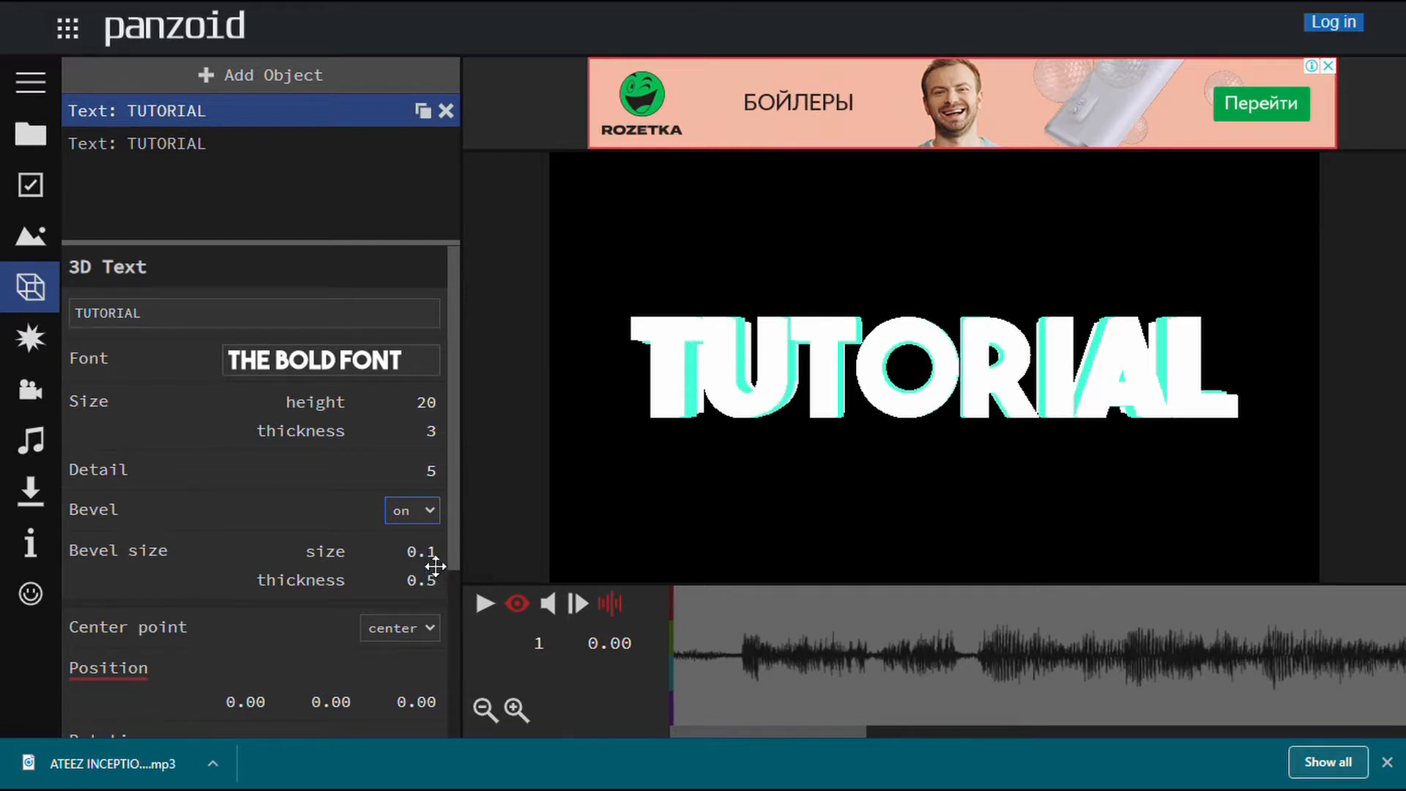
left_click(439, 560)
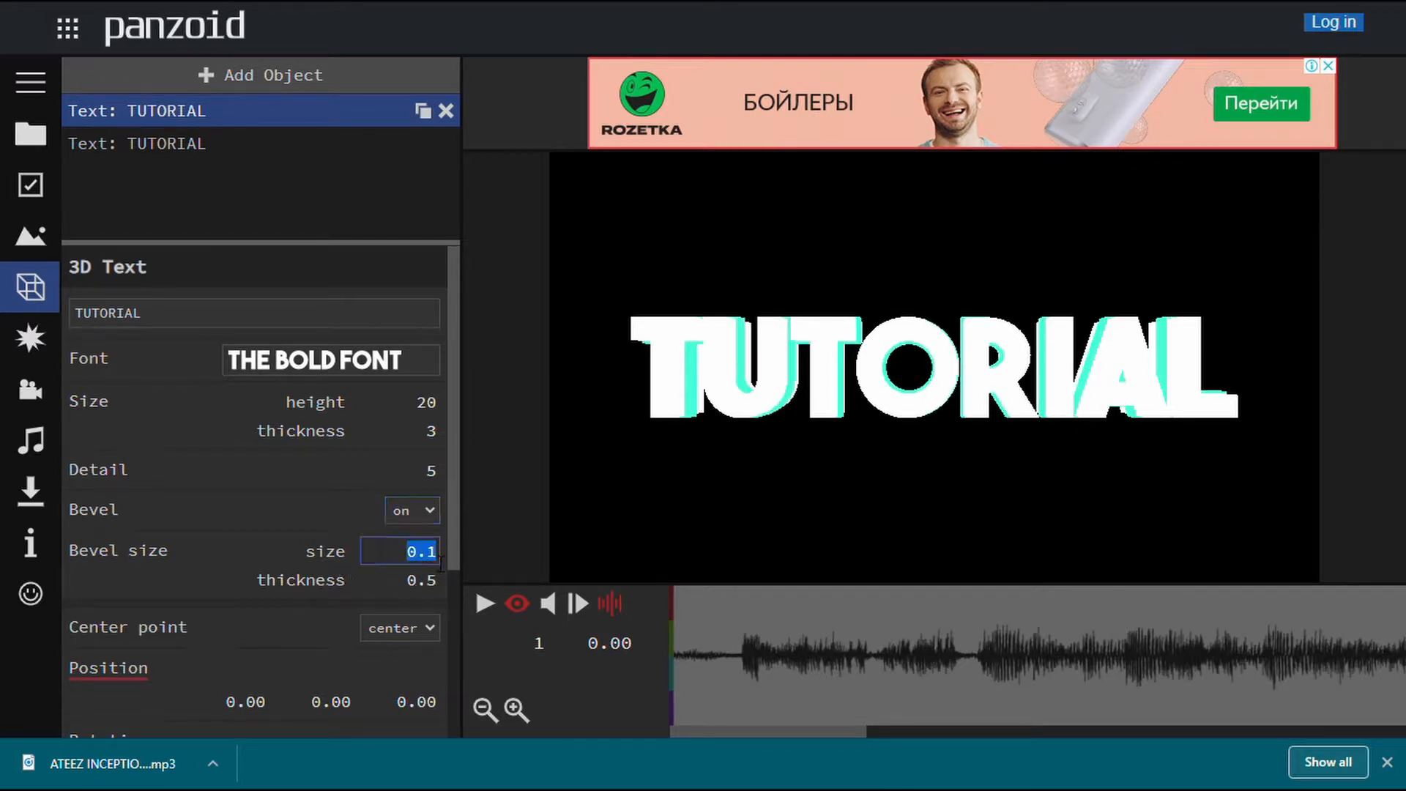
key("BackSpace")
type("3")
left_click(488, 516)
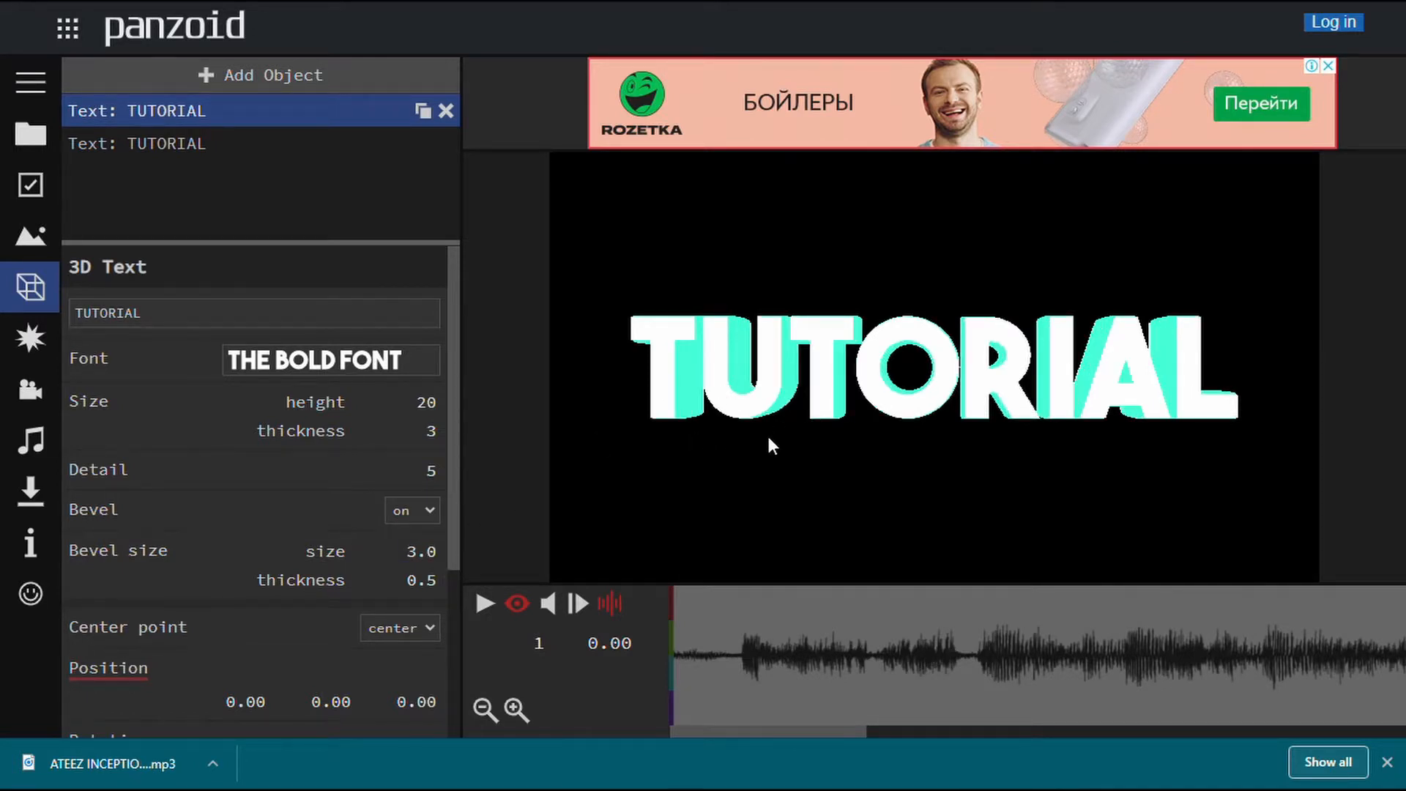
Inspect the beveled text from another angle and play part of the clip in camera view.
left_click(518, 604)
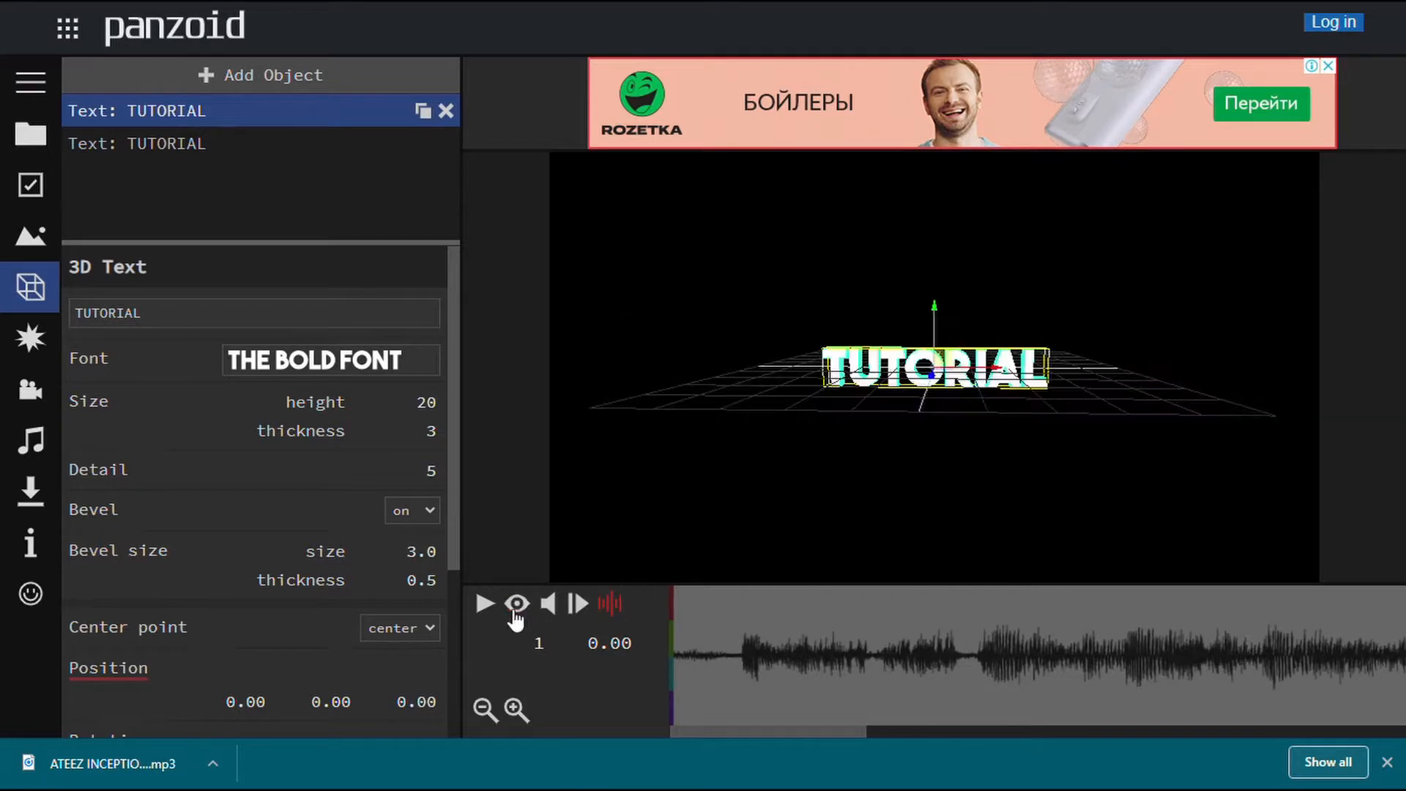
left_click_drag(802, 425, 926, 414)
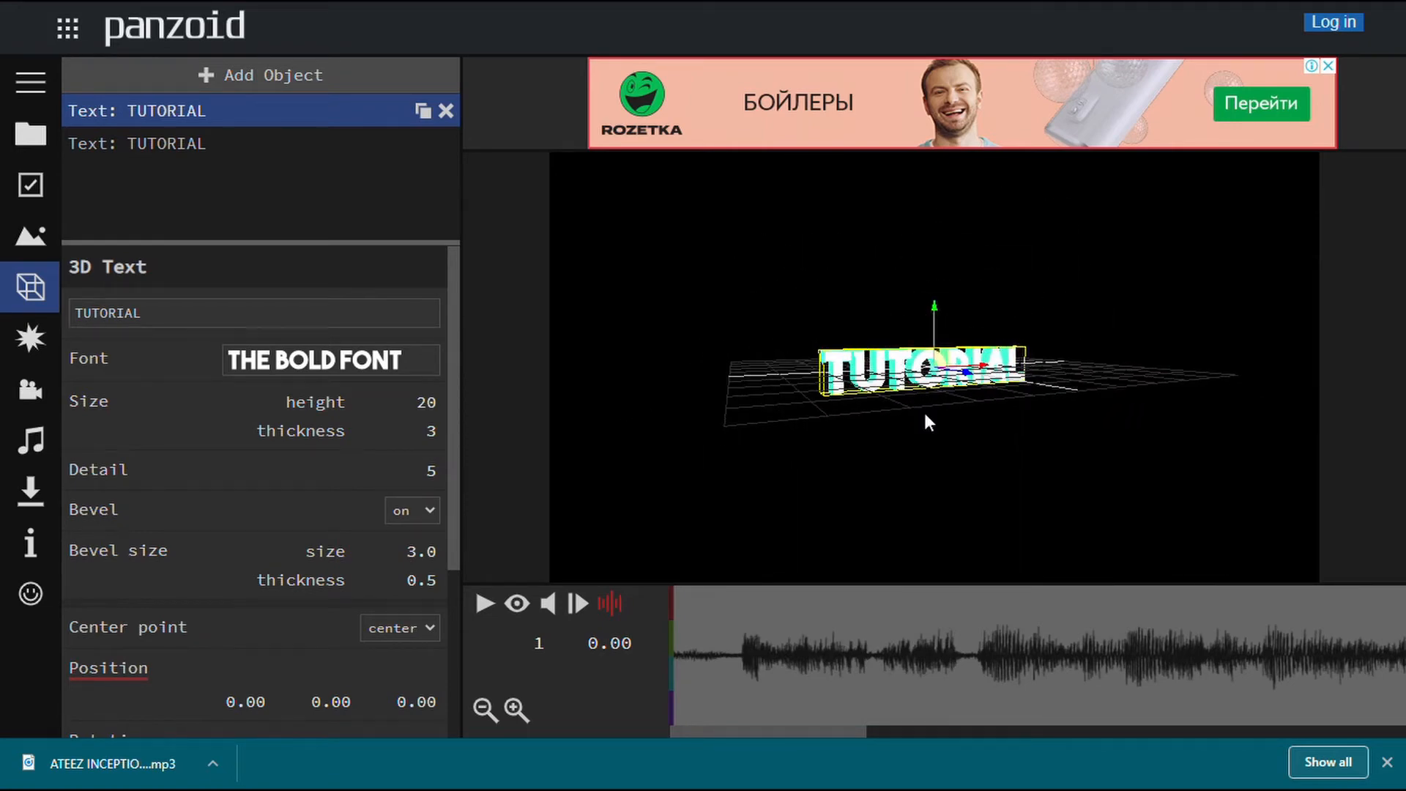
left_click(519, 612)
left_click(788, 662)
left_click_drag(789, 662, 431, 670)
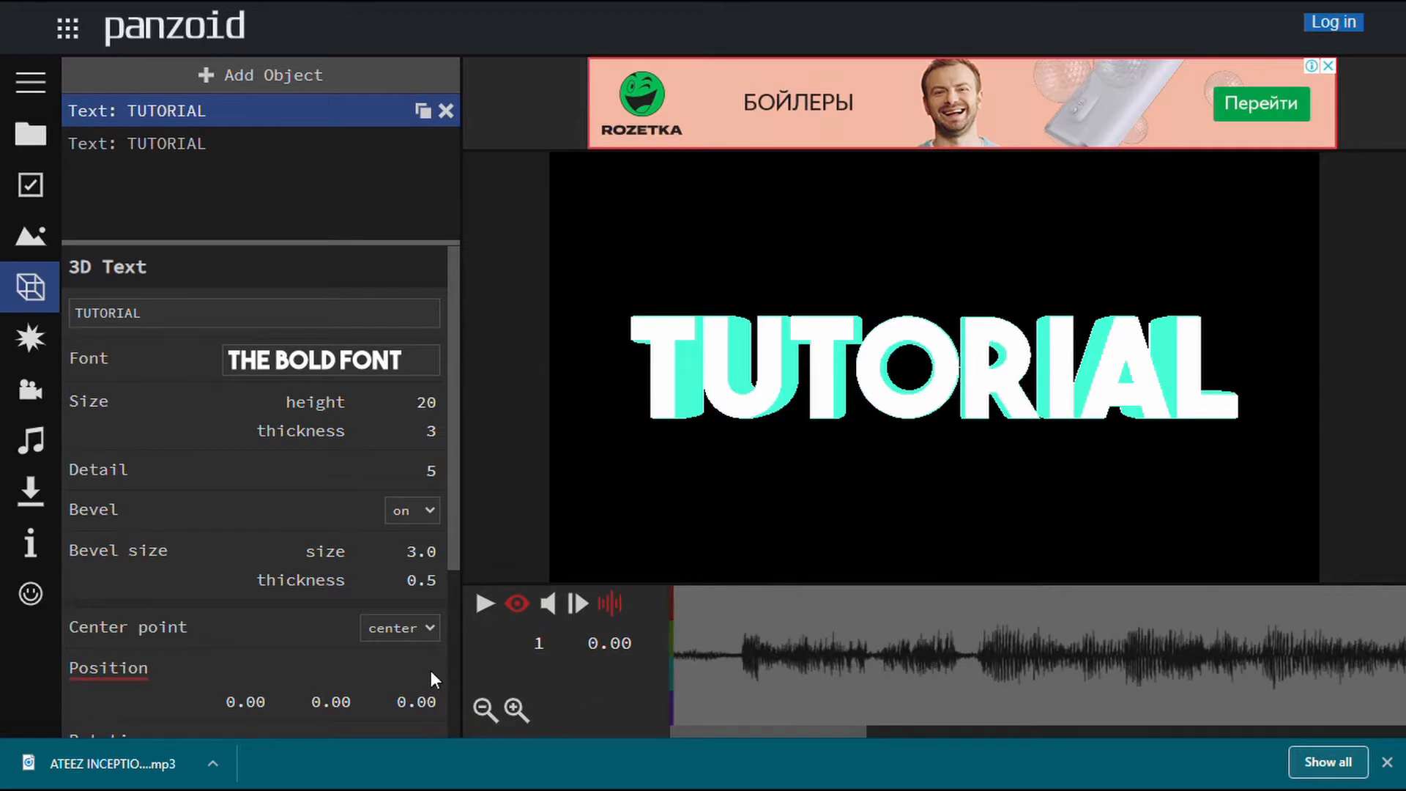
left_click(484, 605)
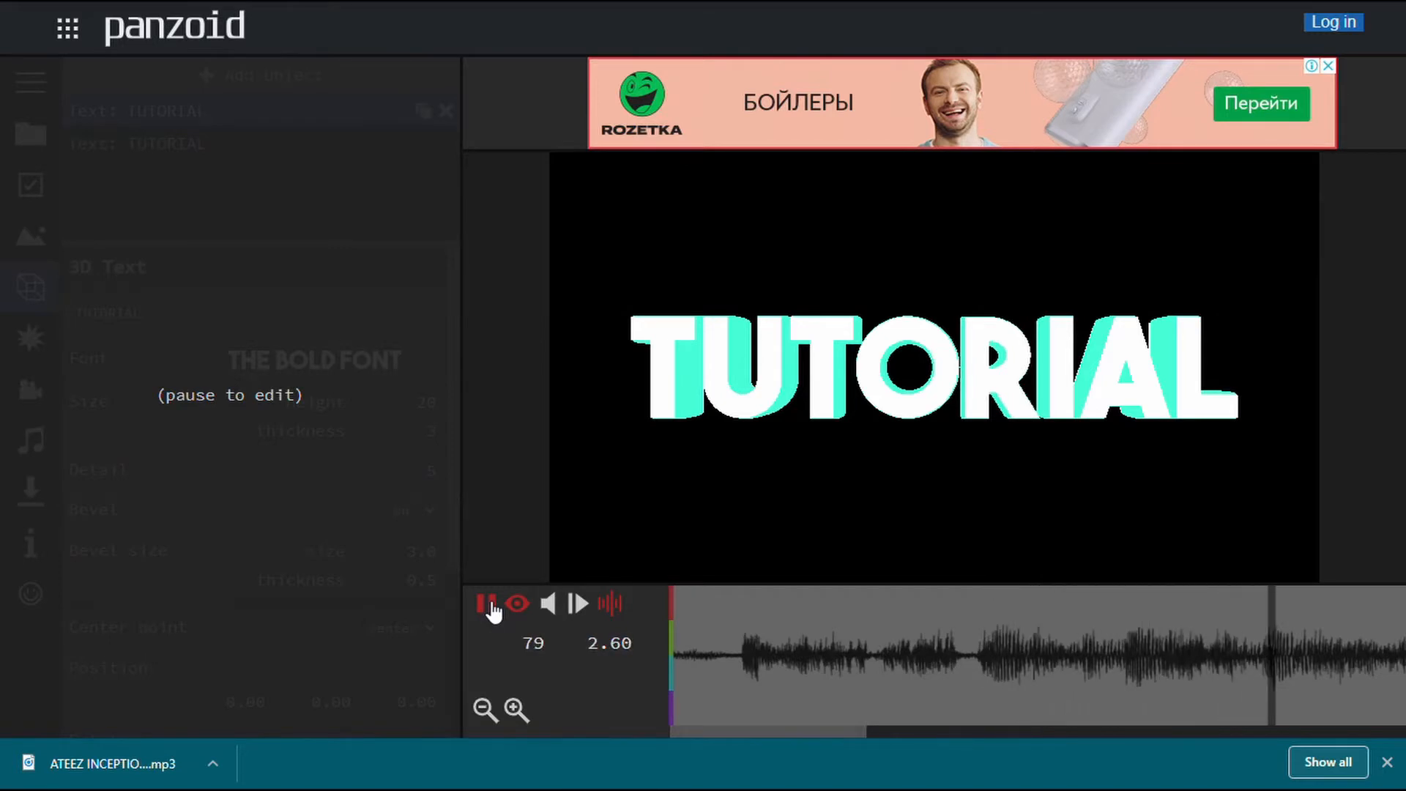
left_click(488, 607)
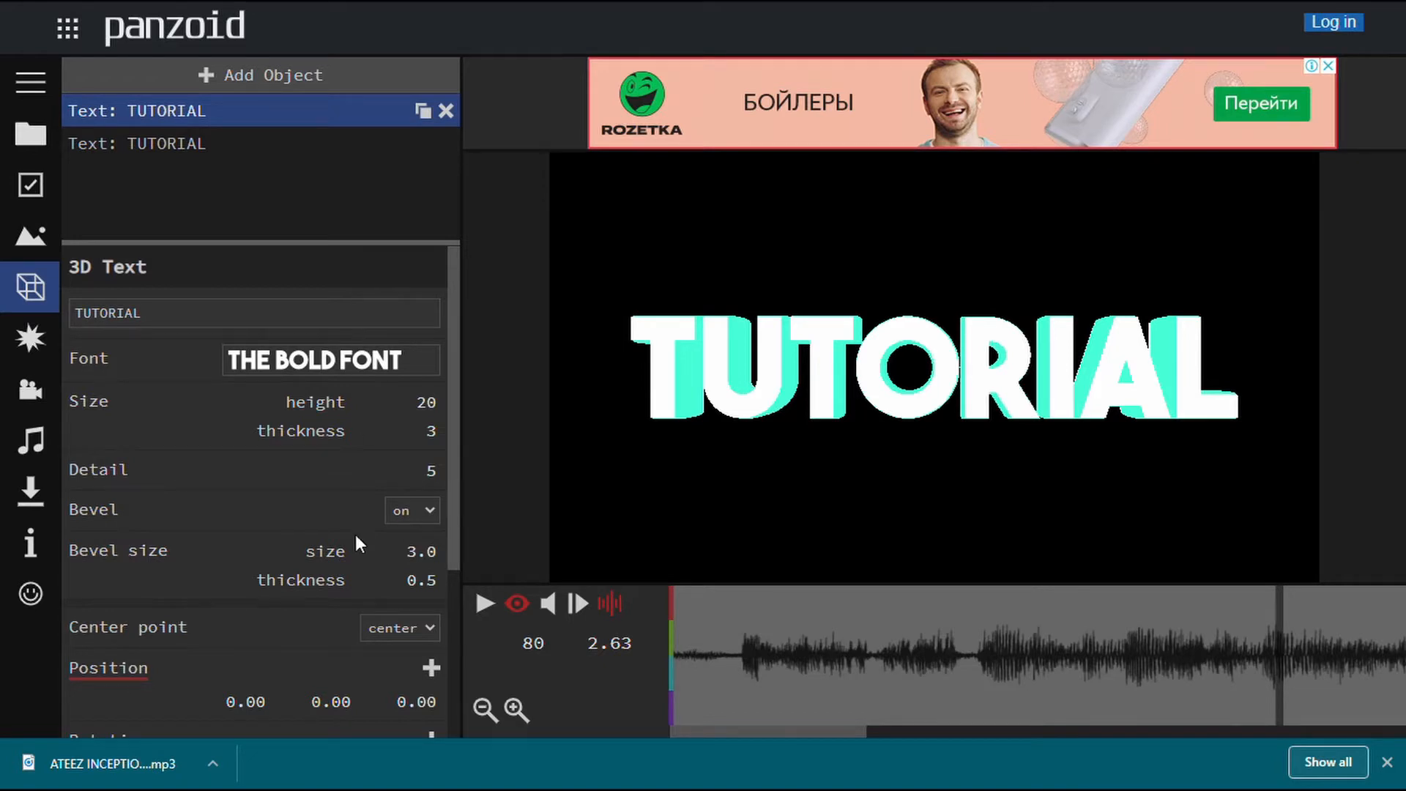
Add a Particles object to the scene alongside the two TUTORIAL texts.
scroll(354, 534, "down", 3)
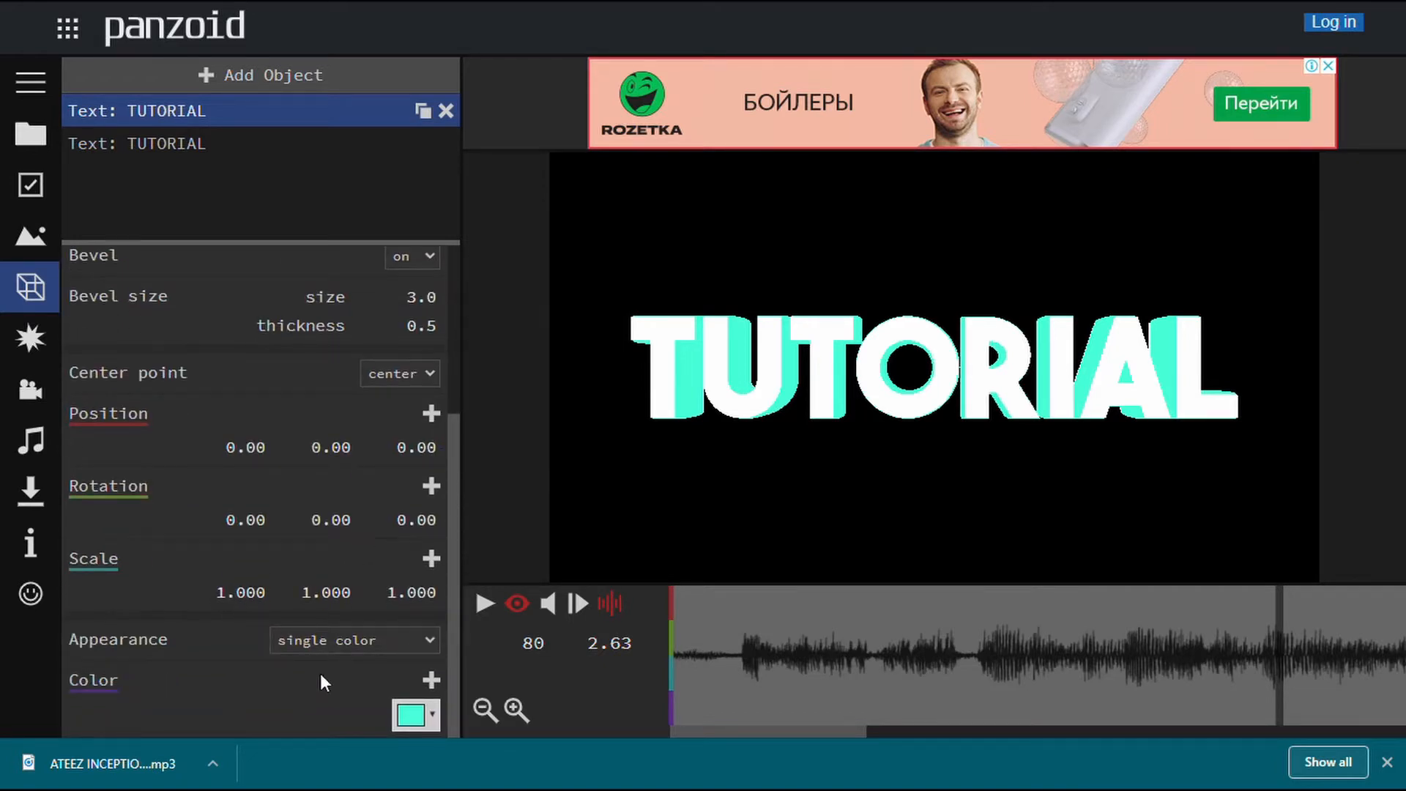
scroll(276, 415, "up", 1)
scroll(275, 414, "up", 2)
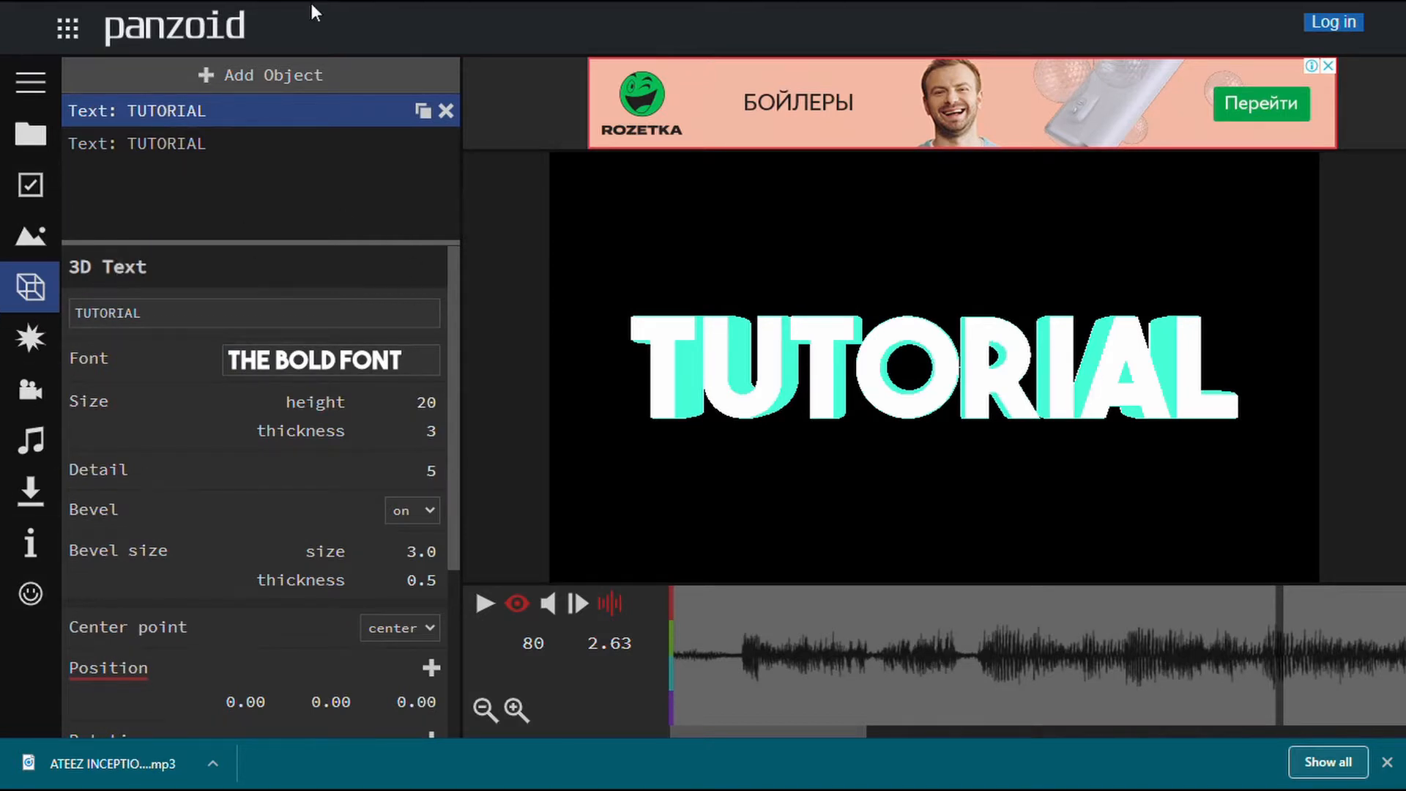
left_click(334, 76)
left_click(227, 432)
left_click(222, 182)
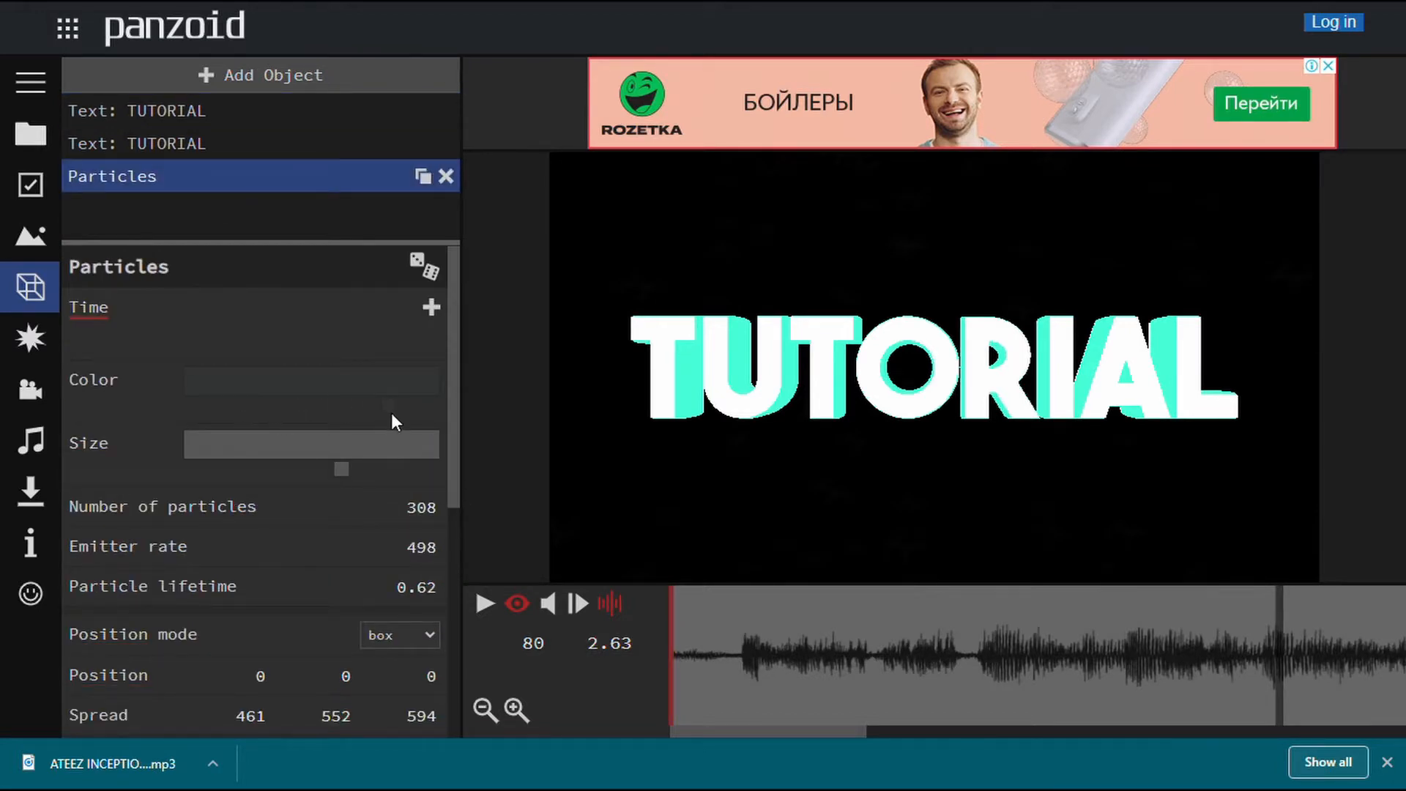
Set the particles' color to magenta #ff00df.
left_click(226, 403)
left_click(251, 442)
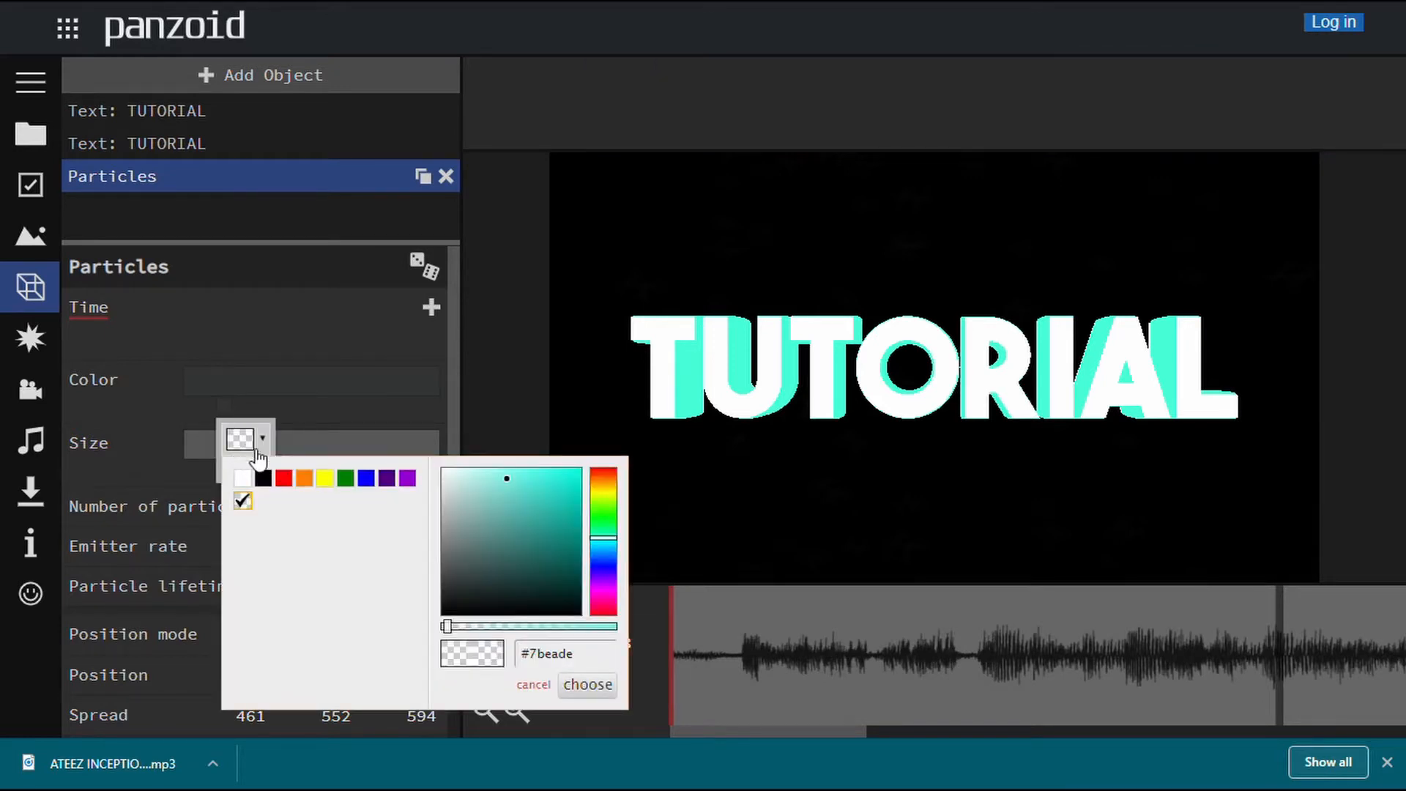
left_click(526, 486)
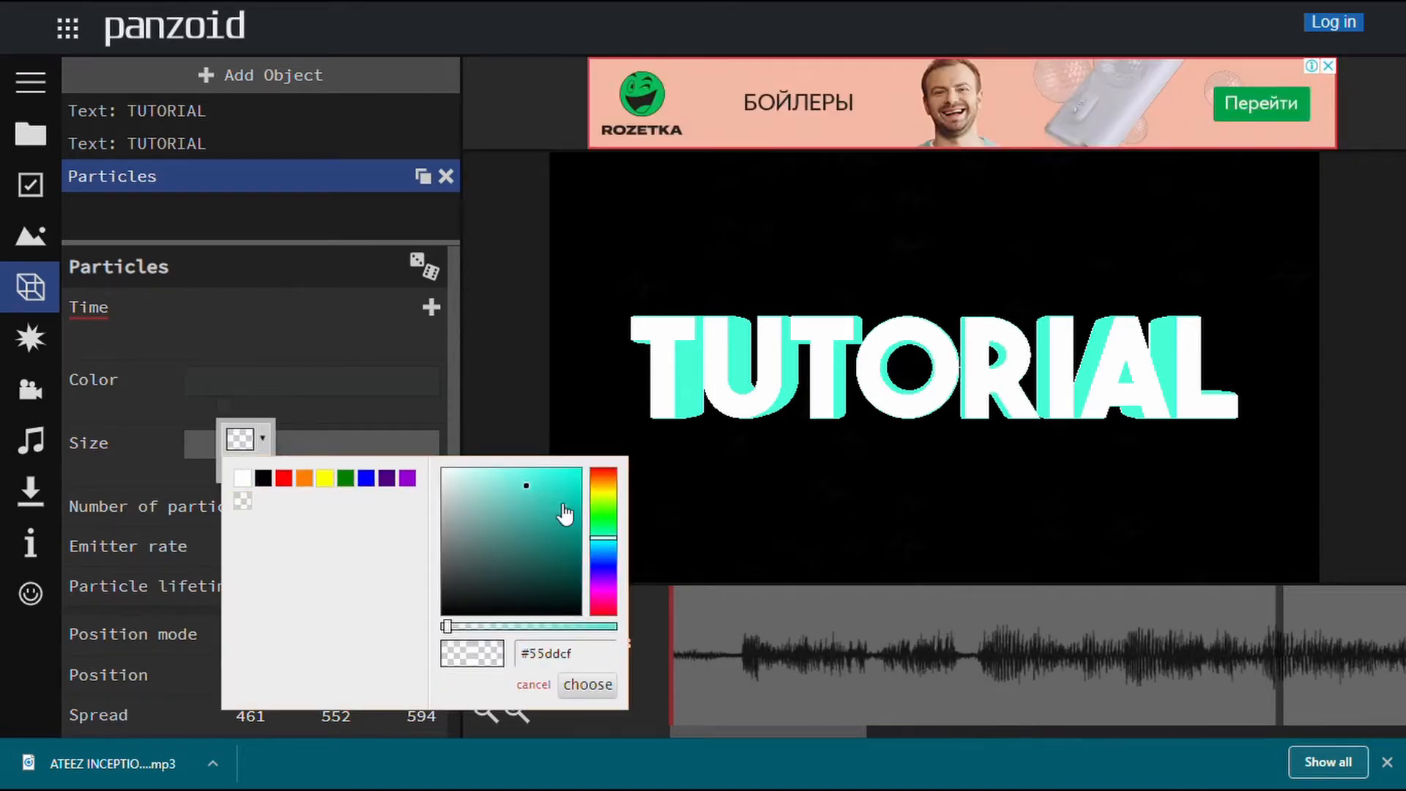
left_click_drag(563, 504, 612, 459)
left_click(619, 590)
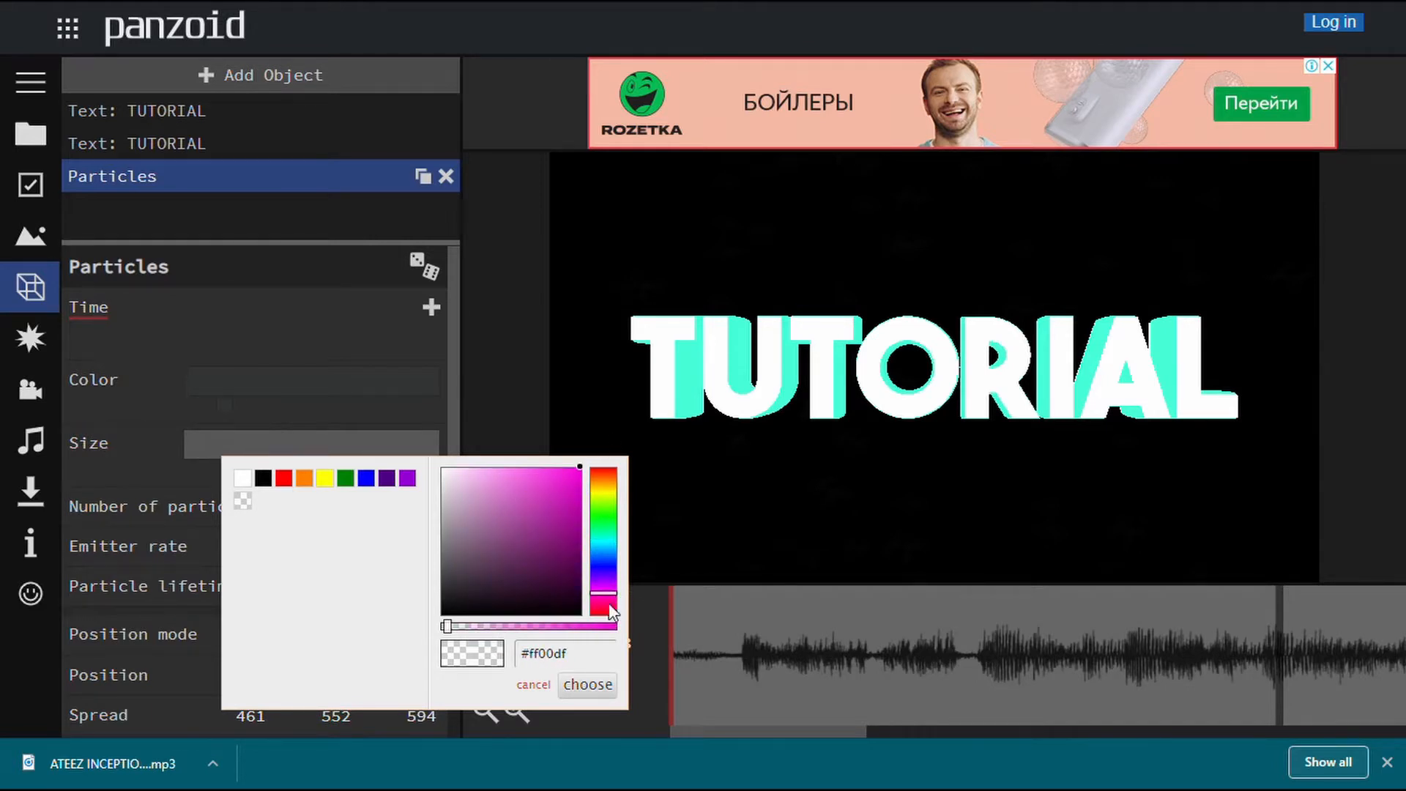
left_click(588, 685)
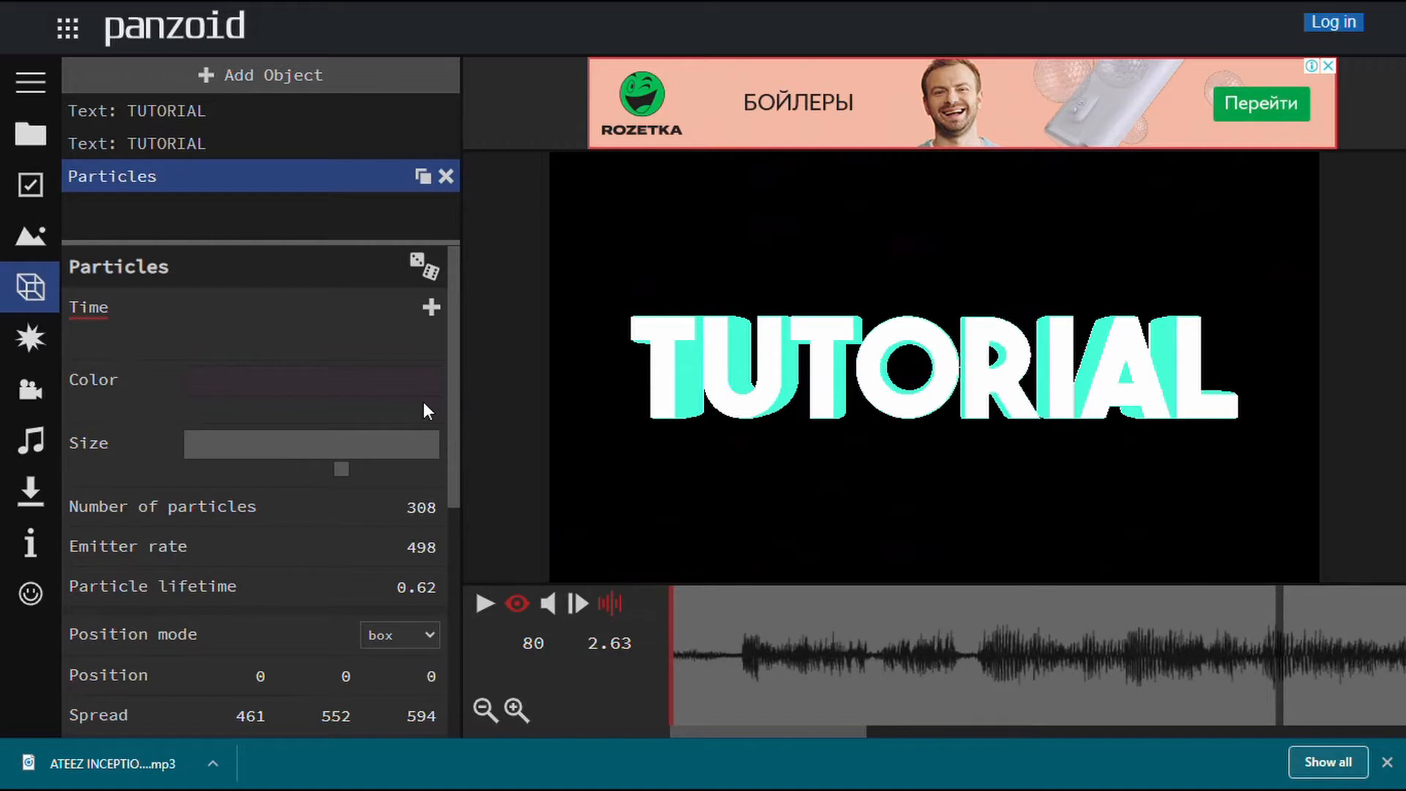
Change the particles' color to purple and raise its opacity to full.
left_click(425, 441)
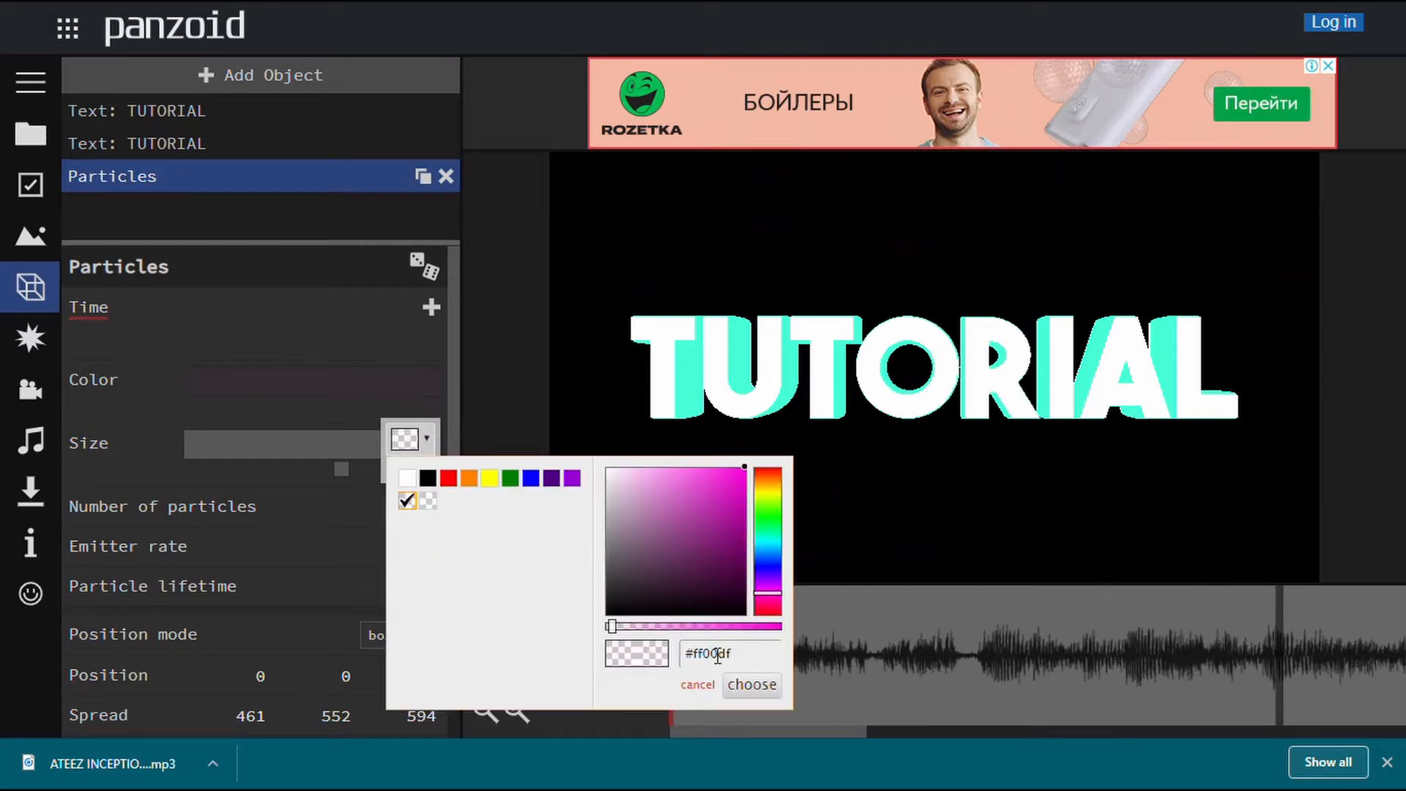
left_click(780, 627)
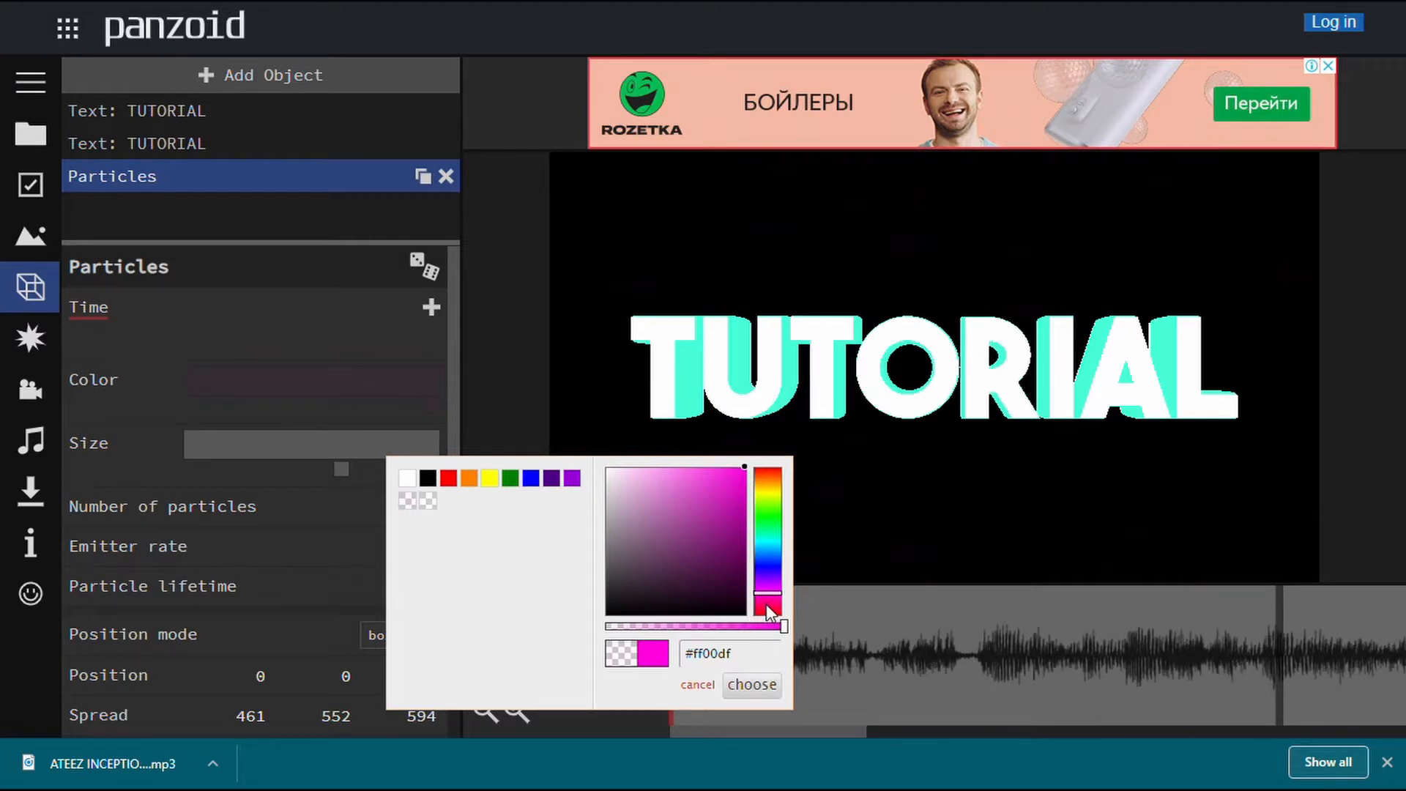
left_click_drag(766, 603, 776, 582)
left_click(754, 685)
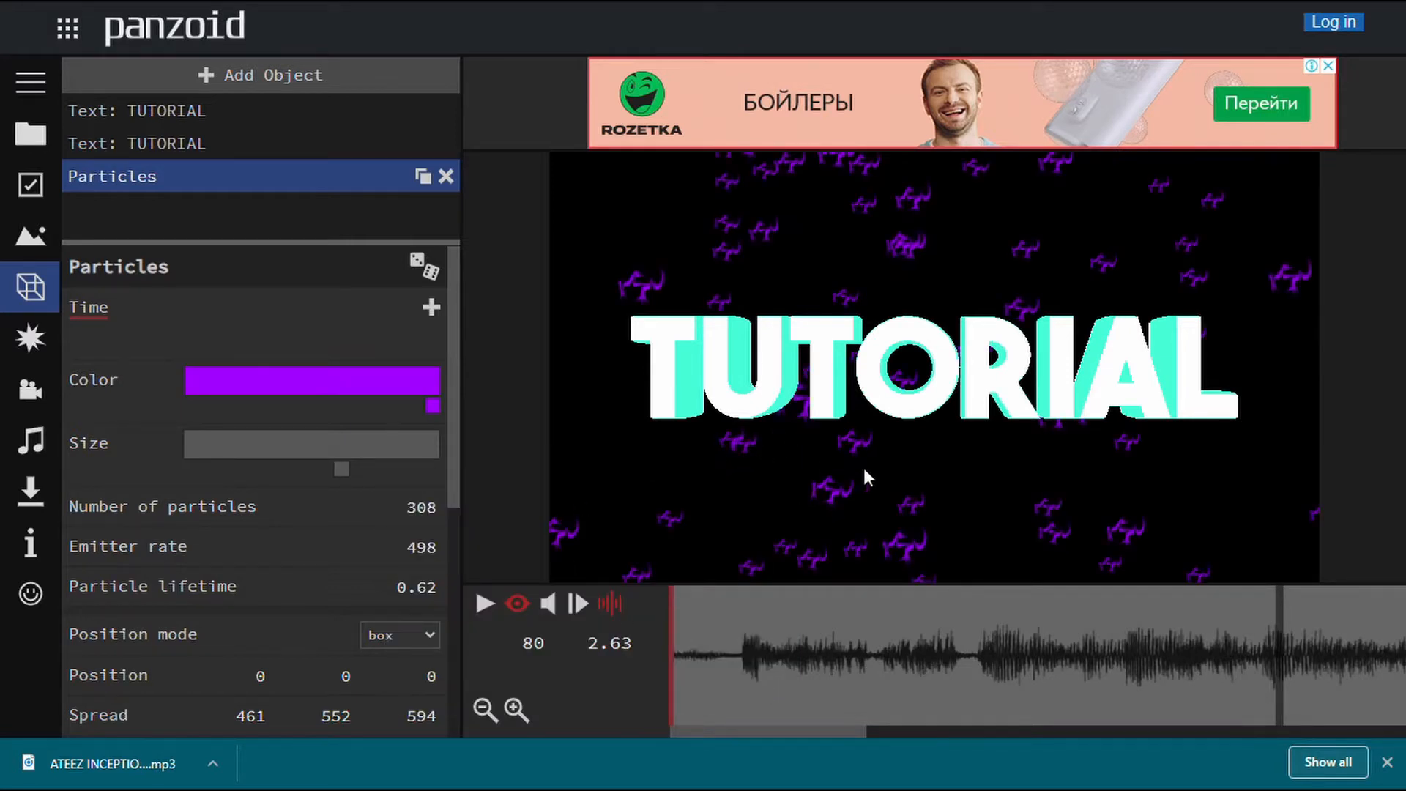
Change the particles' texture from tribal to misc and play part of the clip to preview it.
scroll(303, 647, "down", 5)
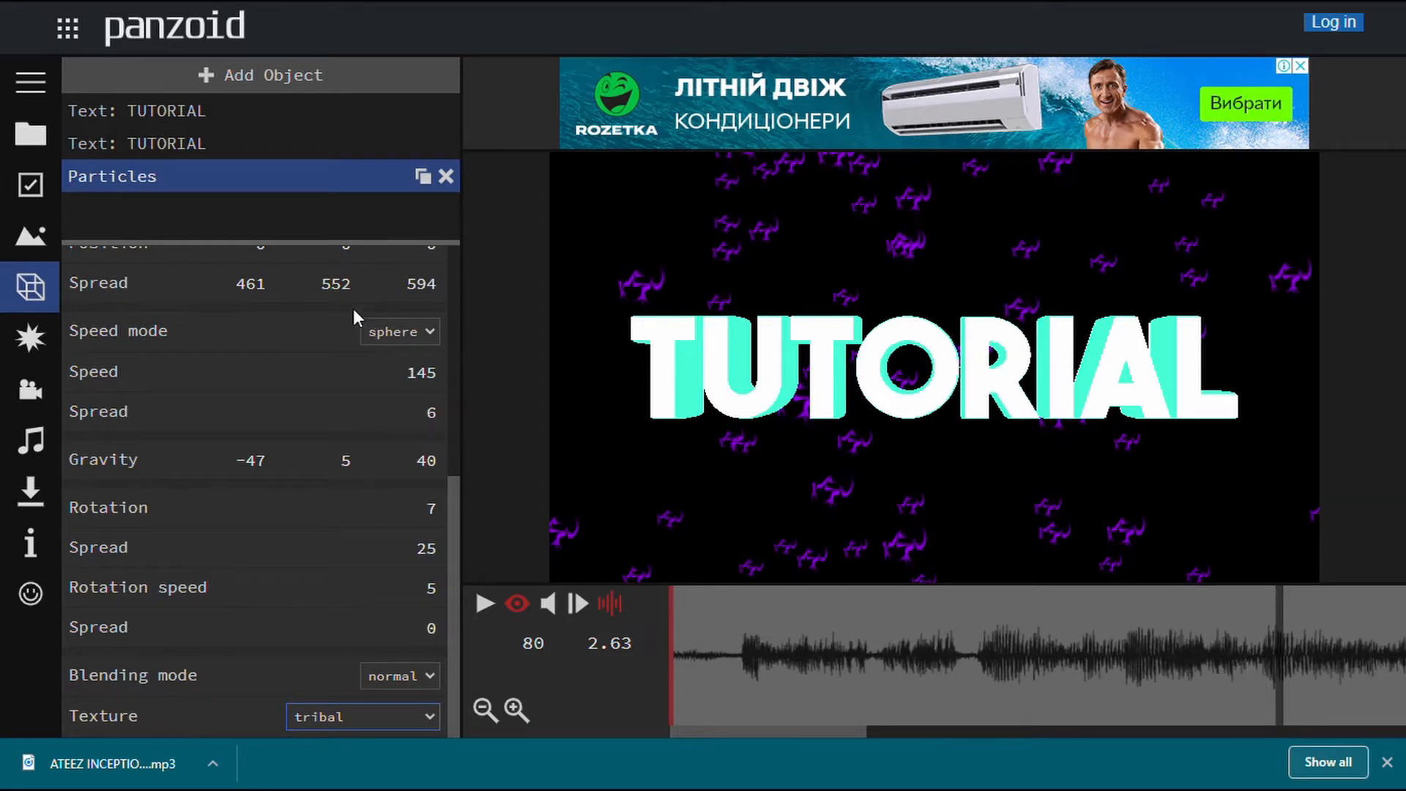
key("Down")
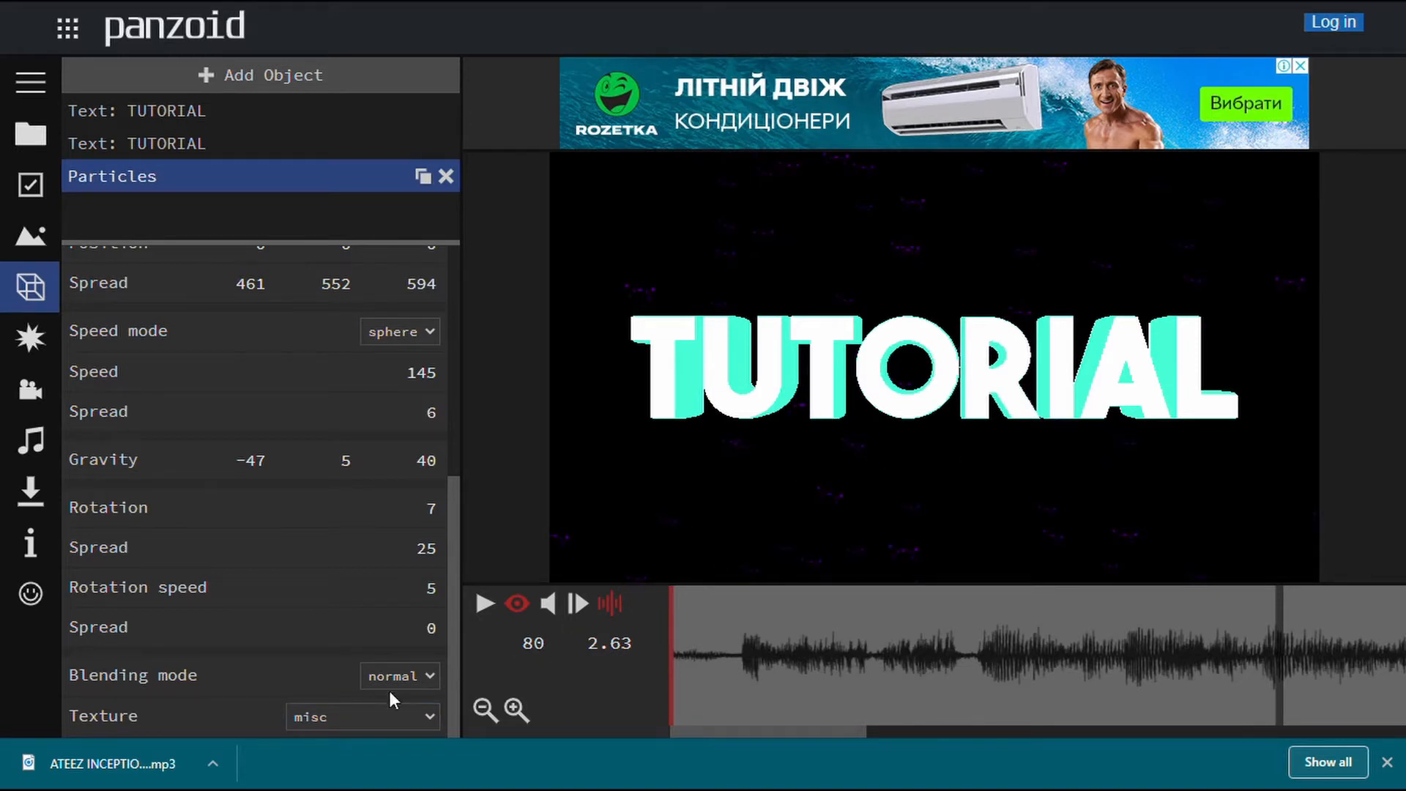
left_click(485, 604)
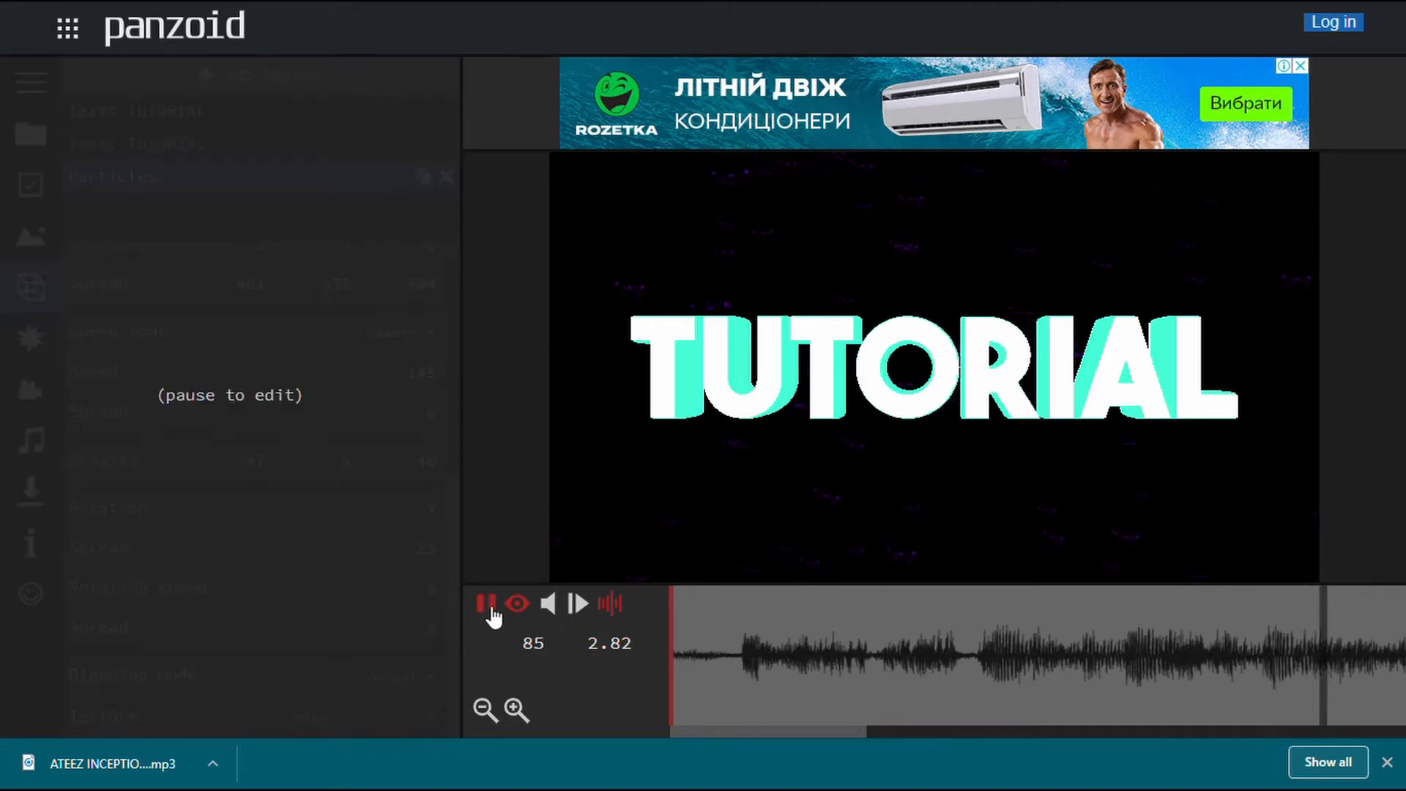
left_click(489, 609)
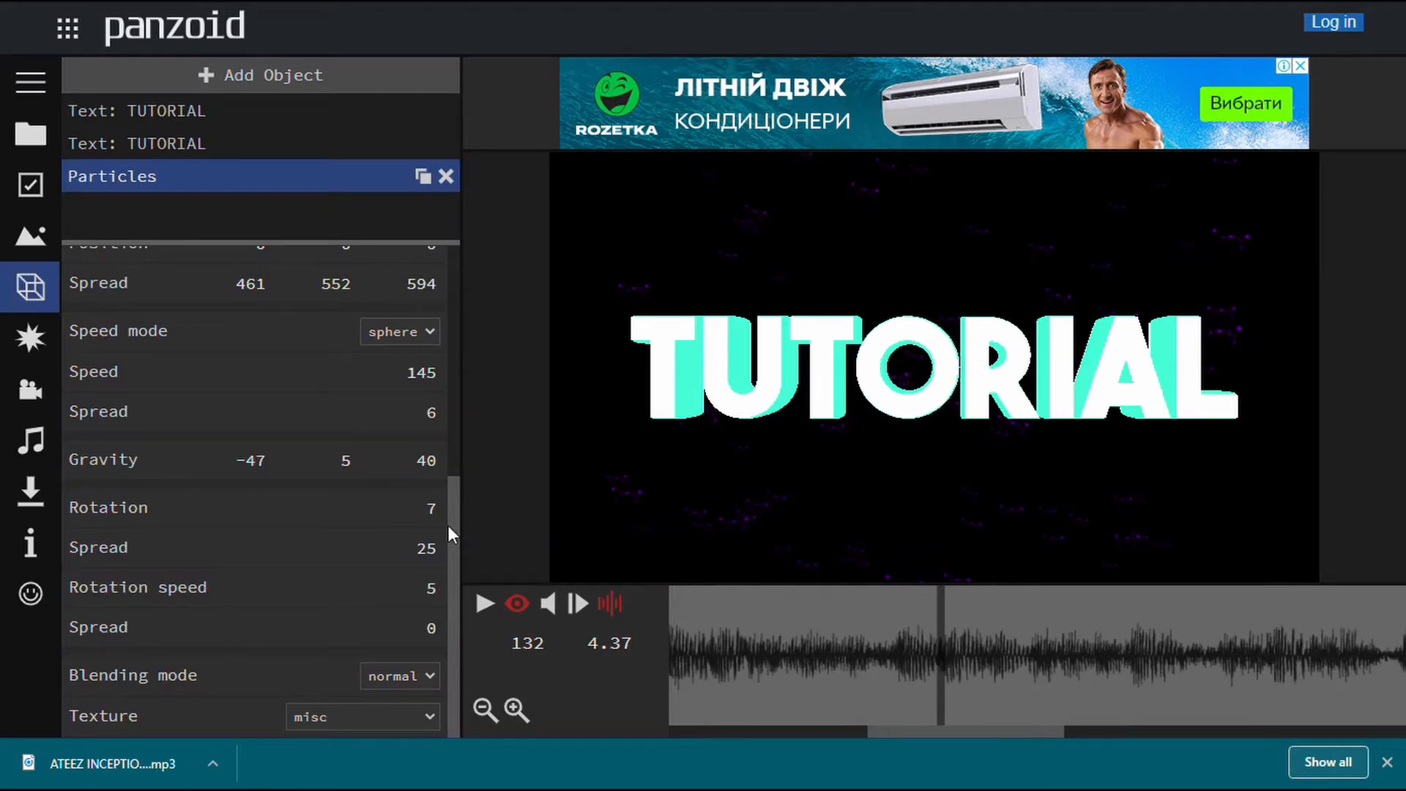
Duplicate the Particles object and randomize the settings of the copy.
left_click_drag(447, 525, 486, 301)
scroll(450, 357, "up", 1)
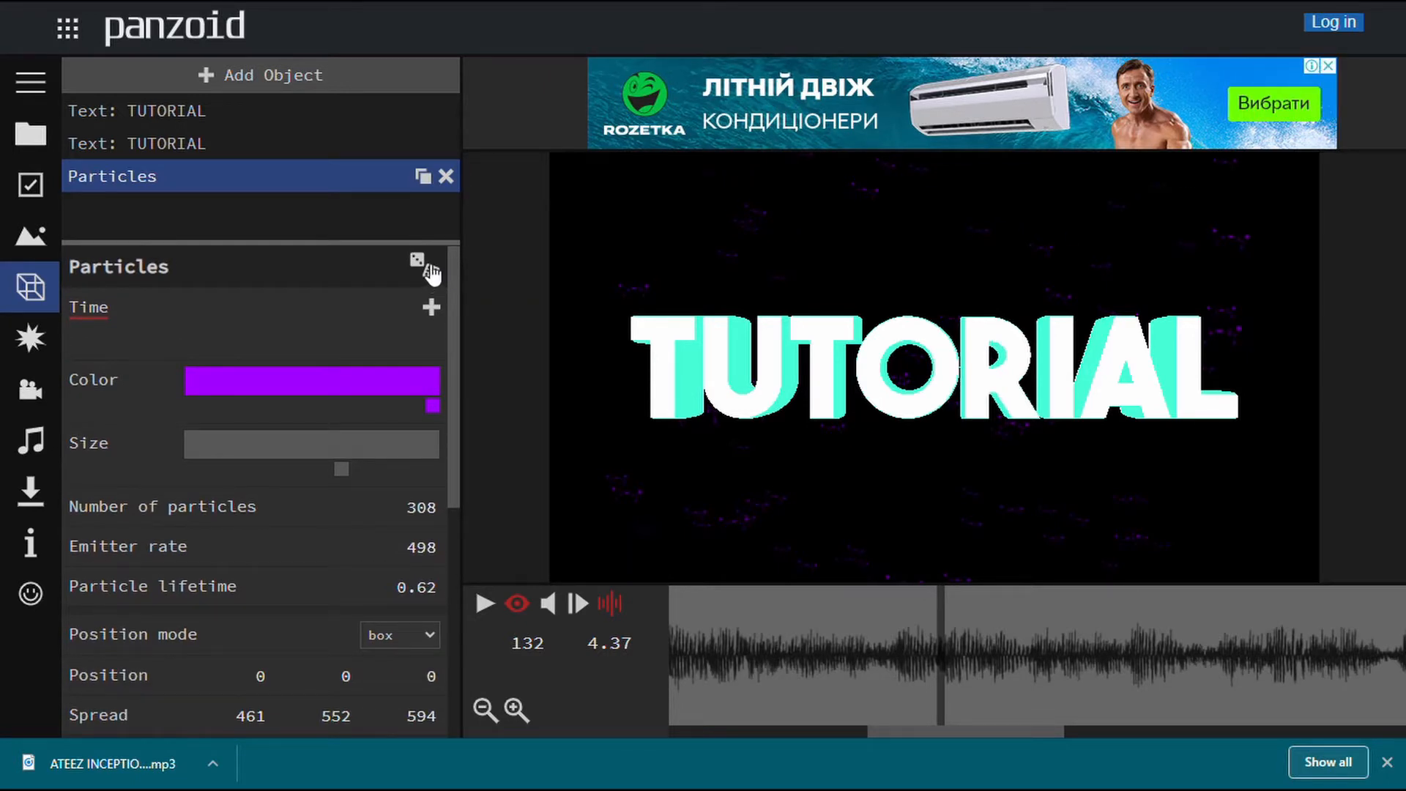
left_click(424, 176)
left_click(380, 213)
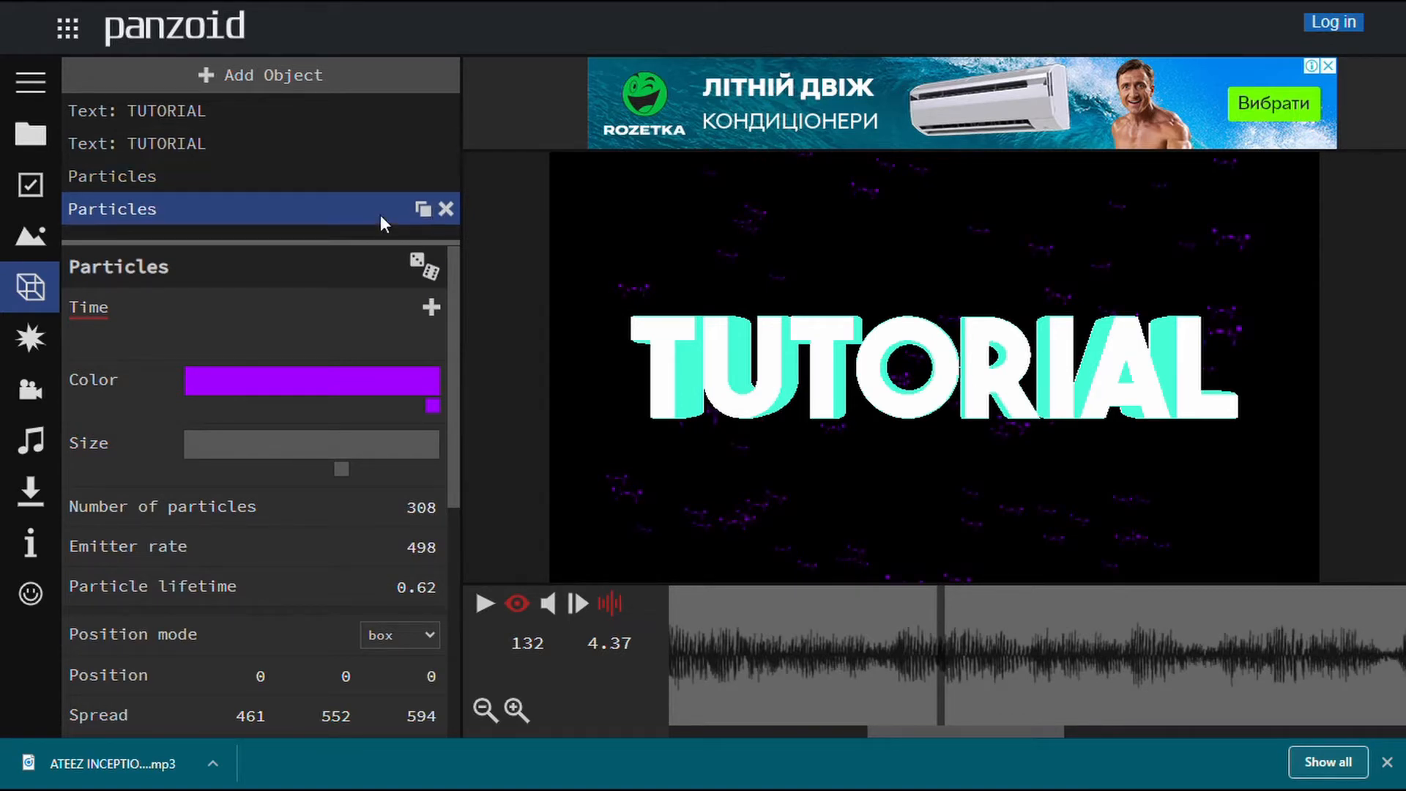
left_click(430, 271)
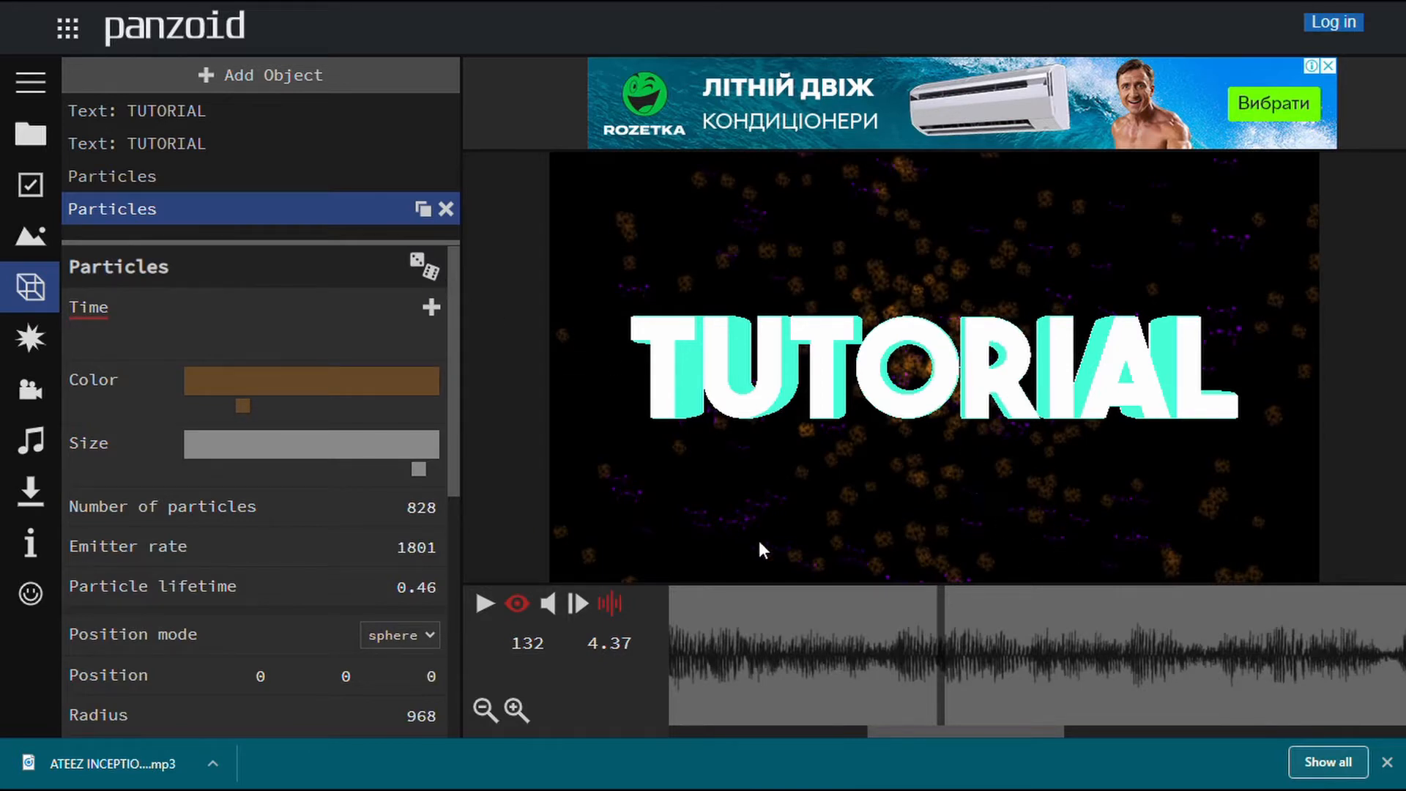
Play part of the clip to preview both particle layers around the text.
left_click(810, 629)
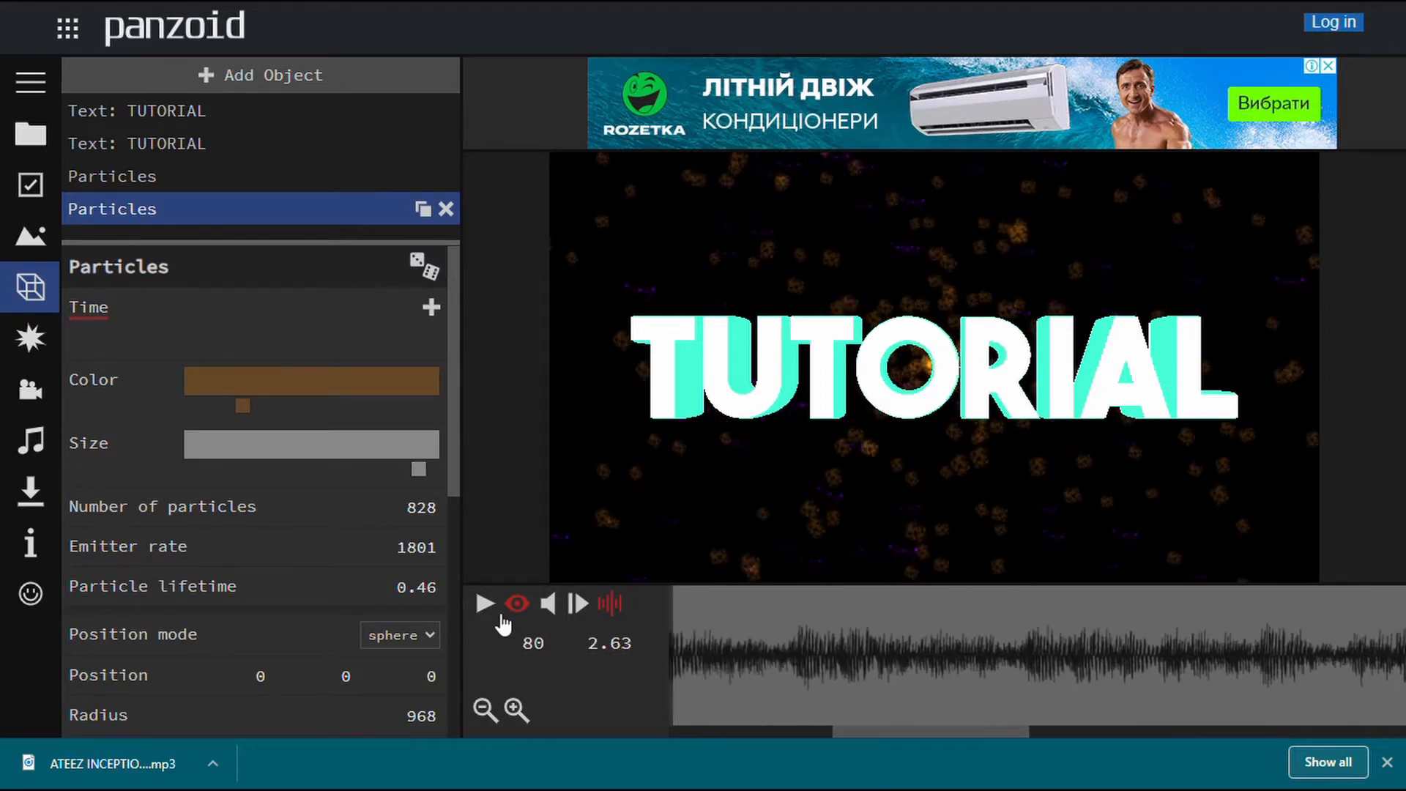
left_click(487, 608)
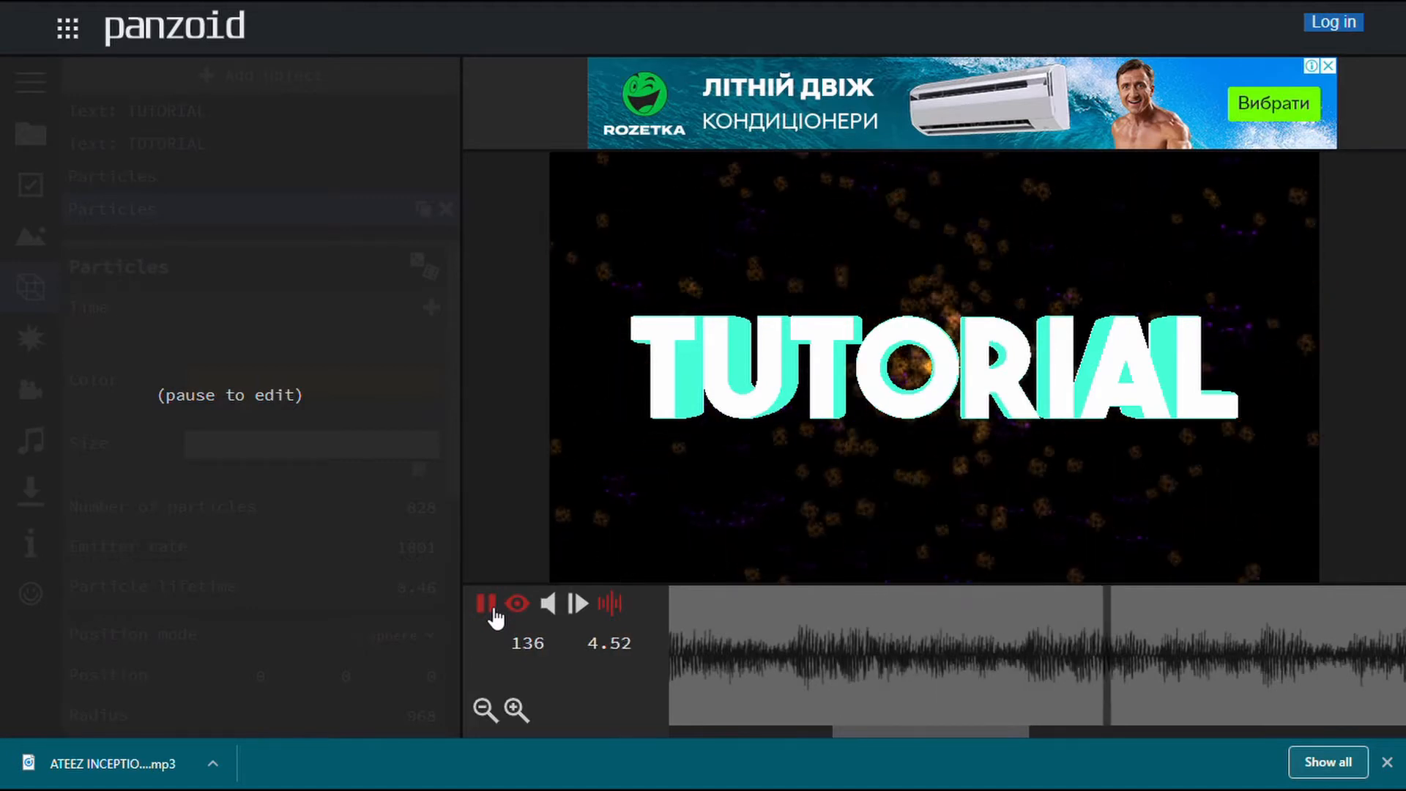
left_click(493, 614)
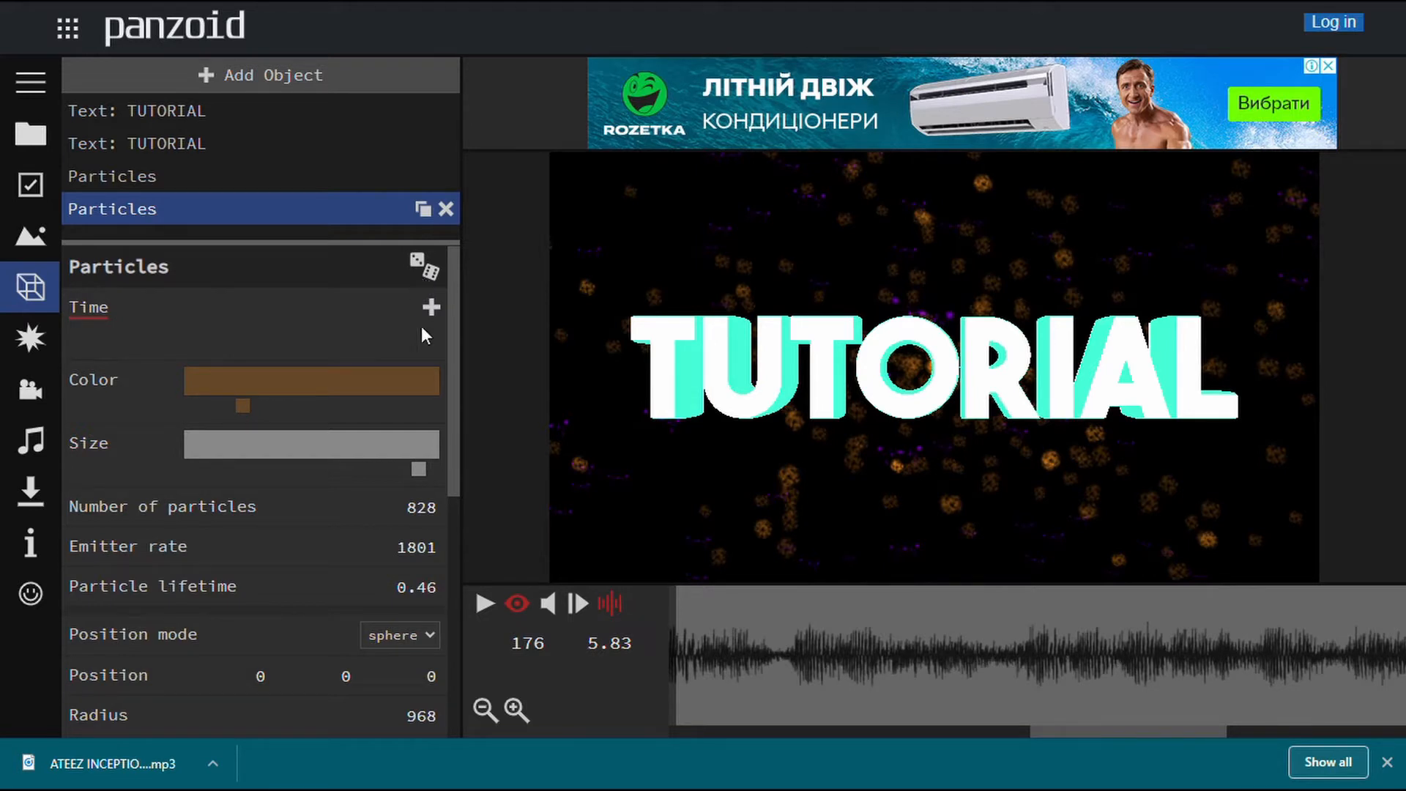
Return the playhead to the first frame of the timeline.
left_click(733, 679)
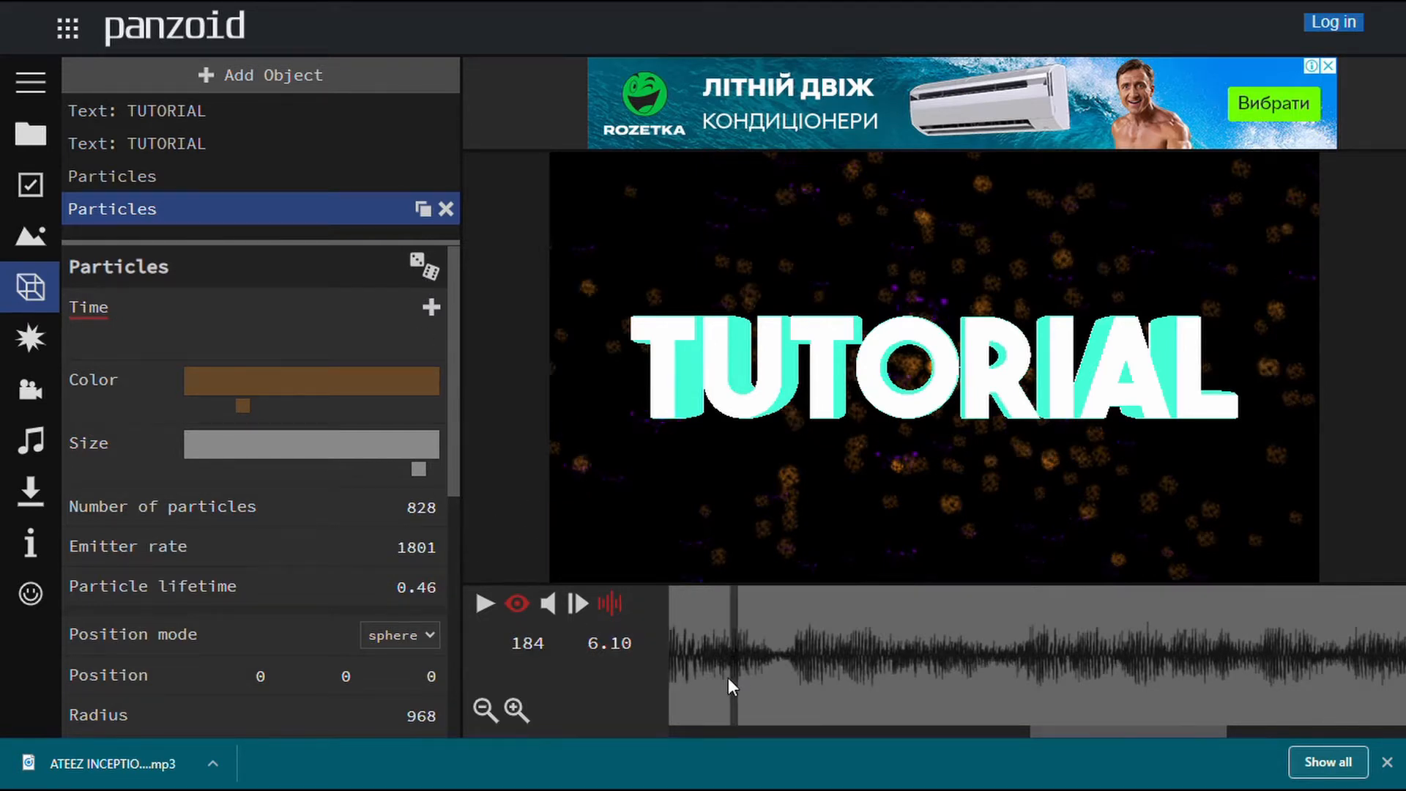
left_click_drag(728, 679, 582, 685)
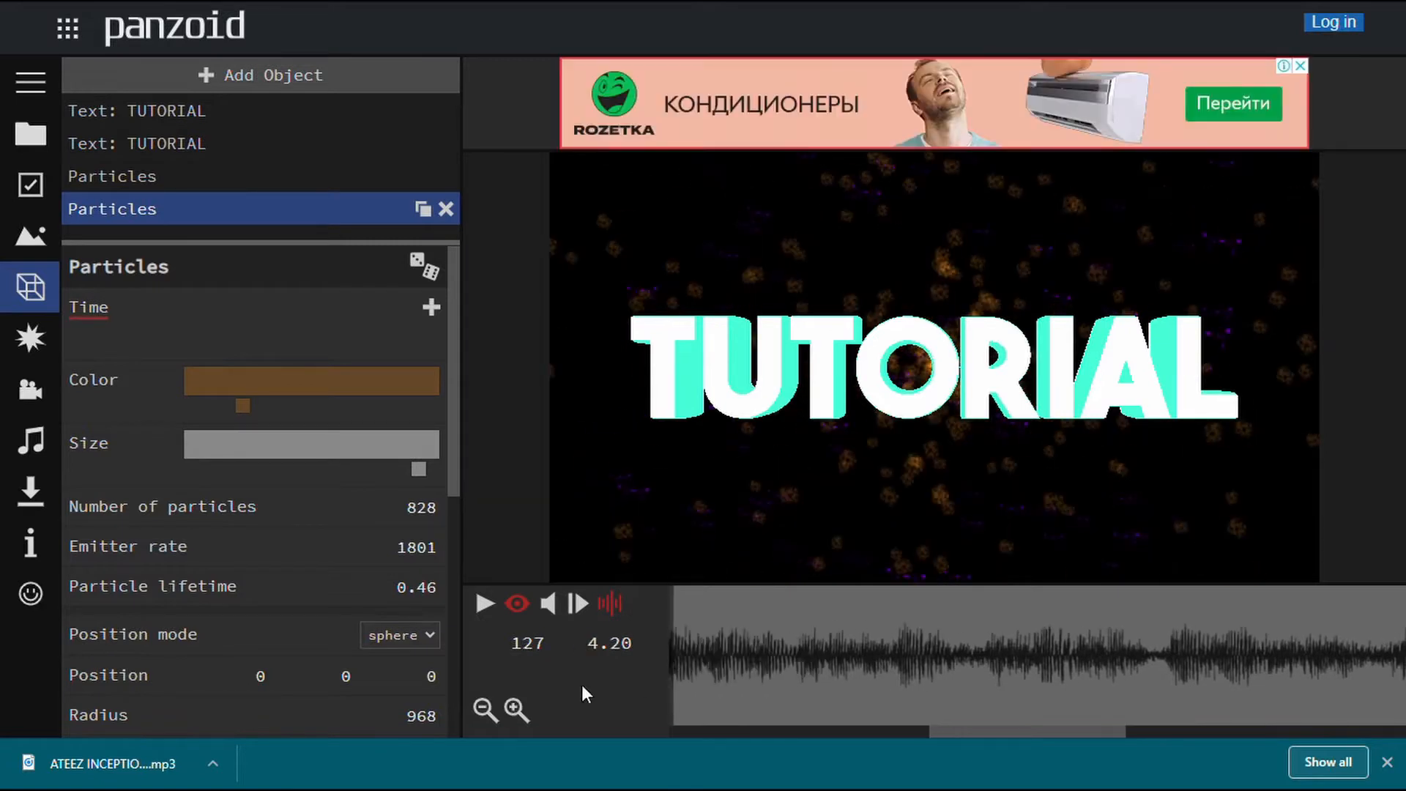
left_click_drag(1013, 735, 752, 734)
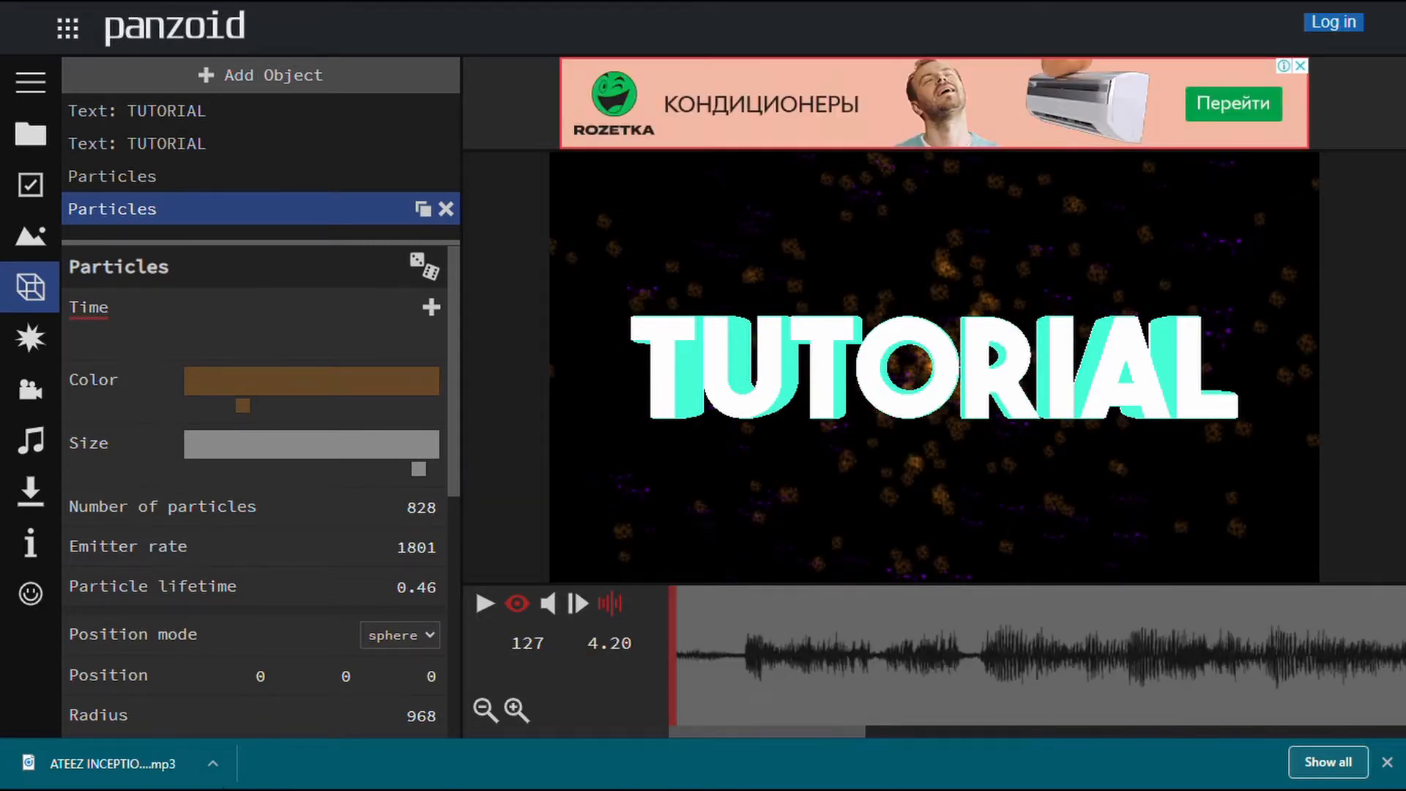
left_click(693, 668)
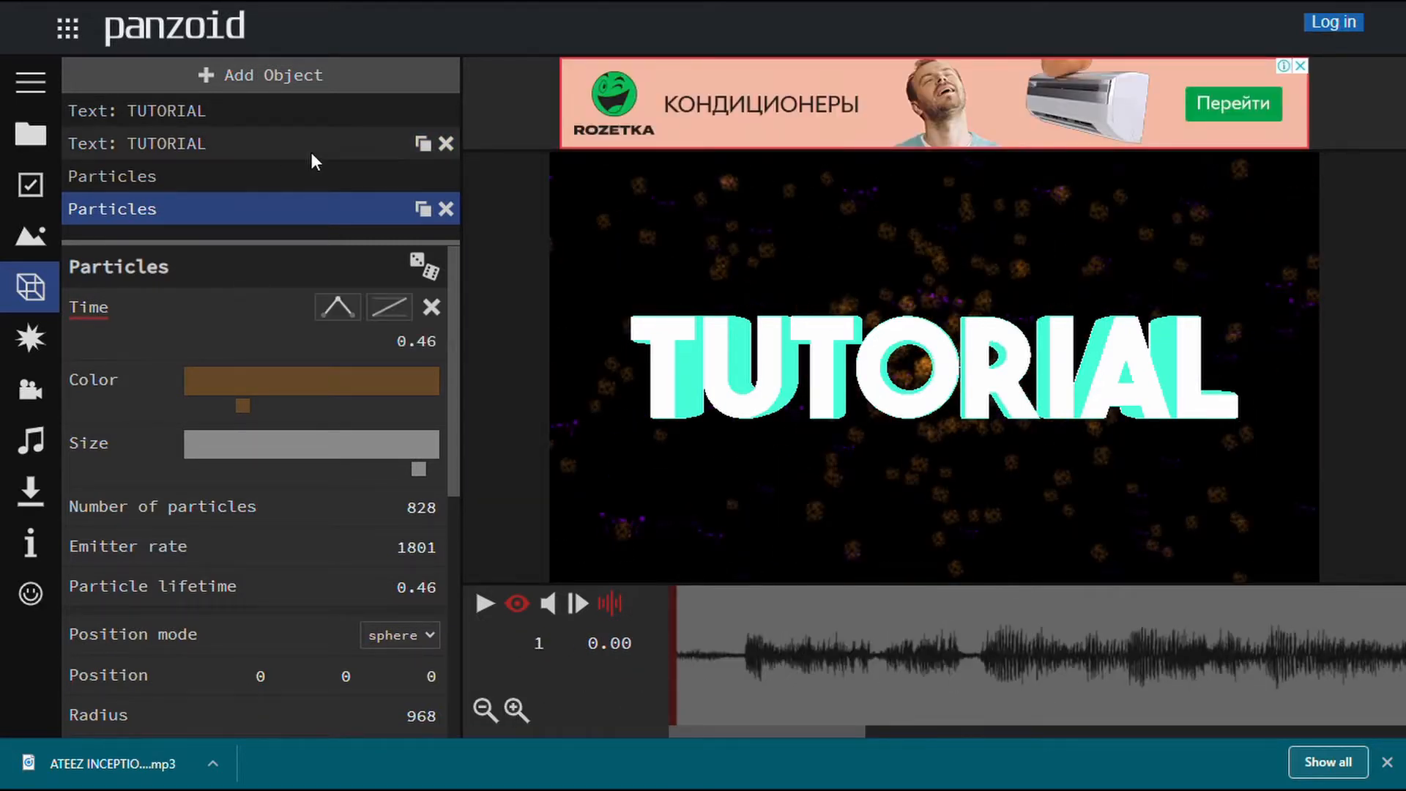
Add a Group object to the scene and name it tutorial.
left_click(306, 76)
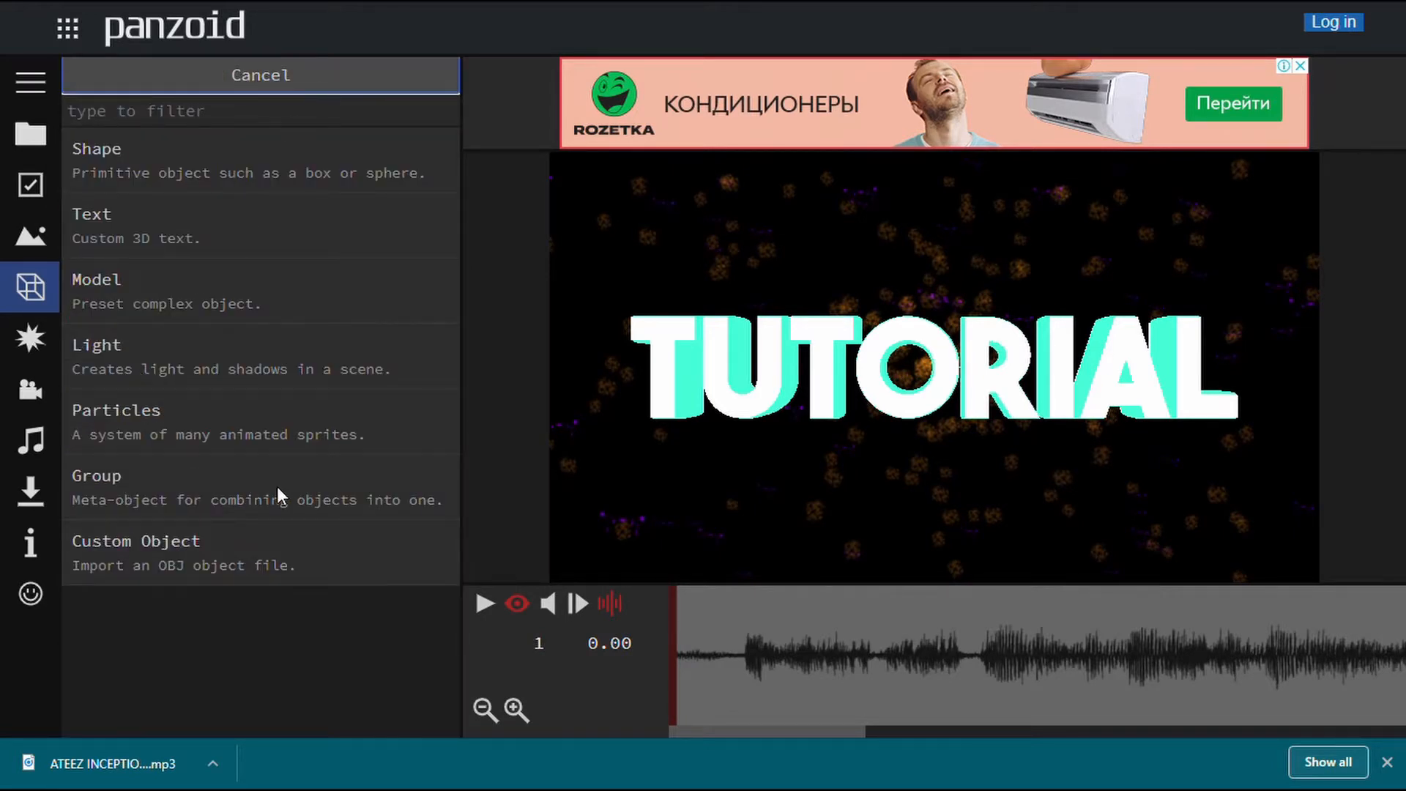
left_click(231, 478)
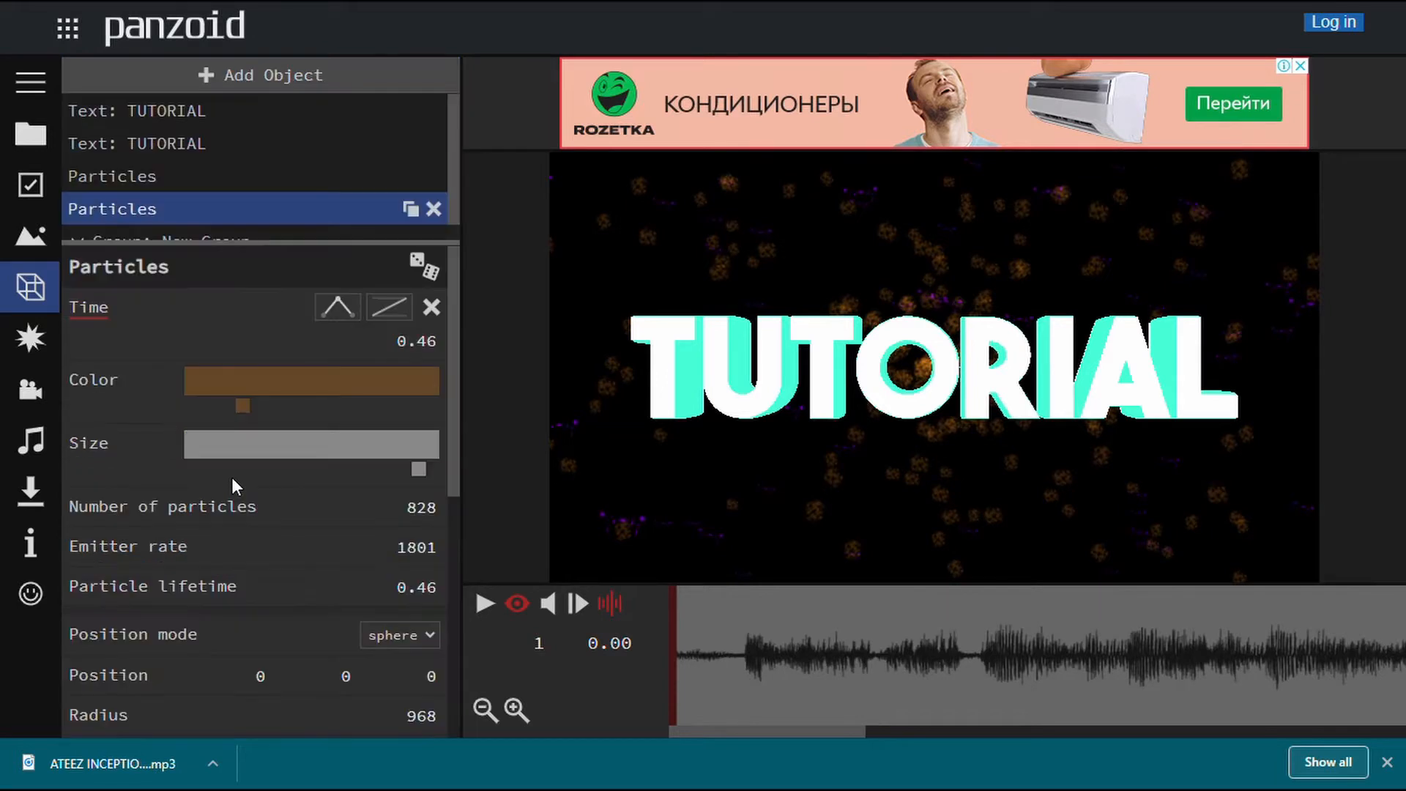
scroll(337, 206, "down", 1)
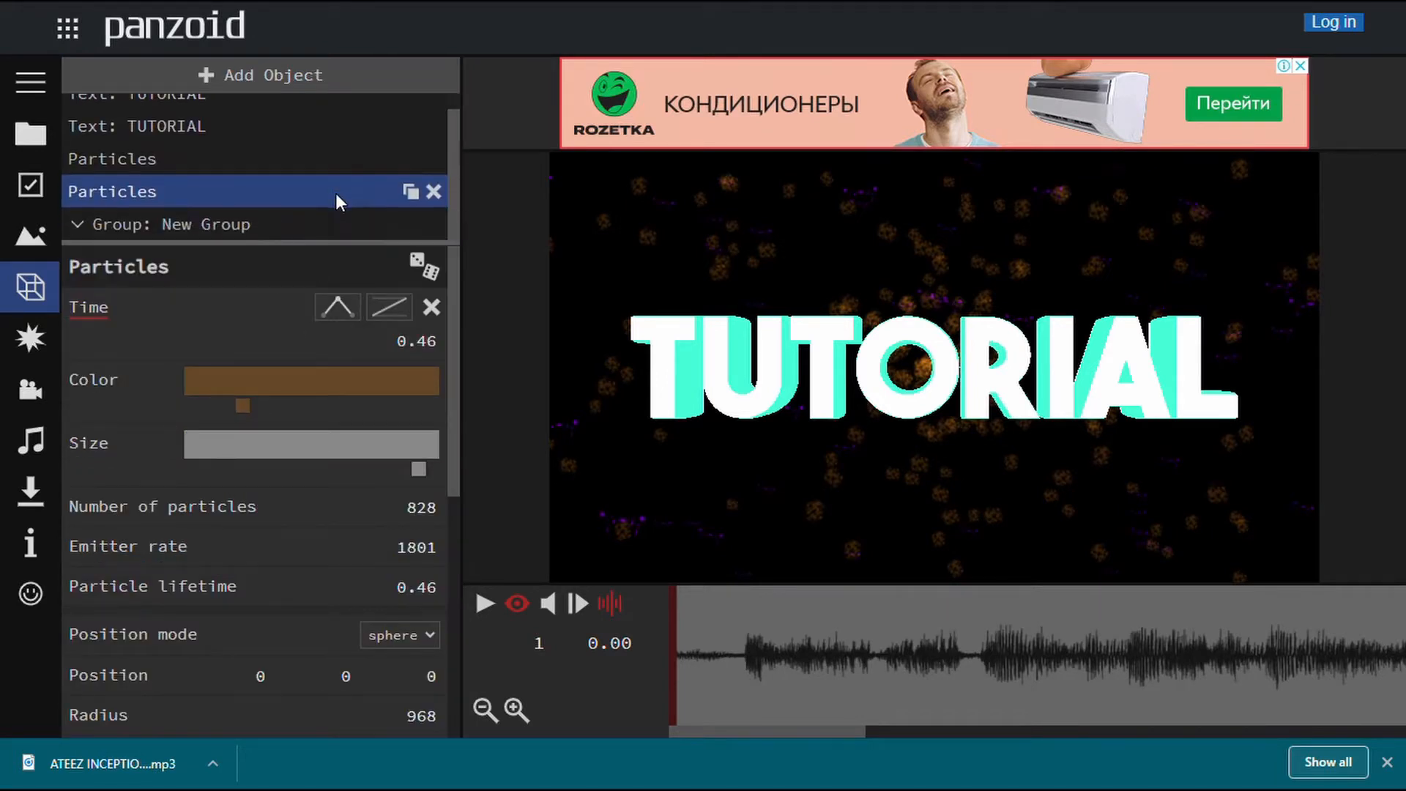
left_click(307, 233)
left_click(234, 315)
left_click_drag(234, 315, 85, 318)
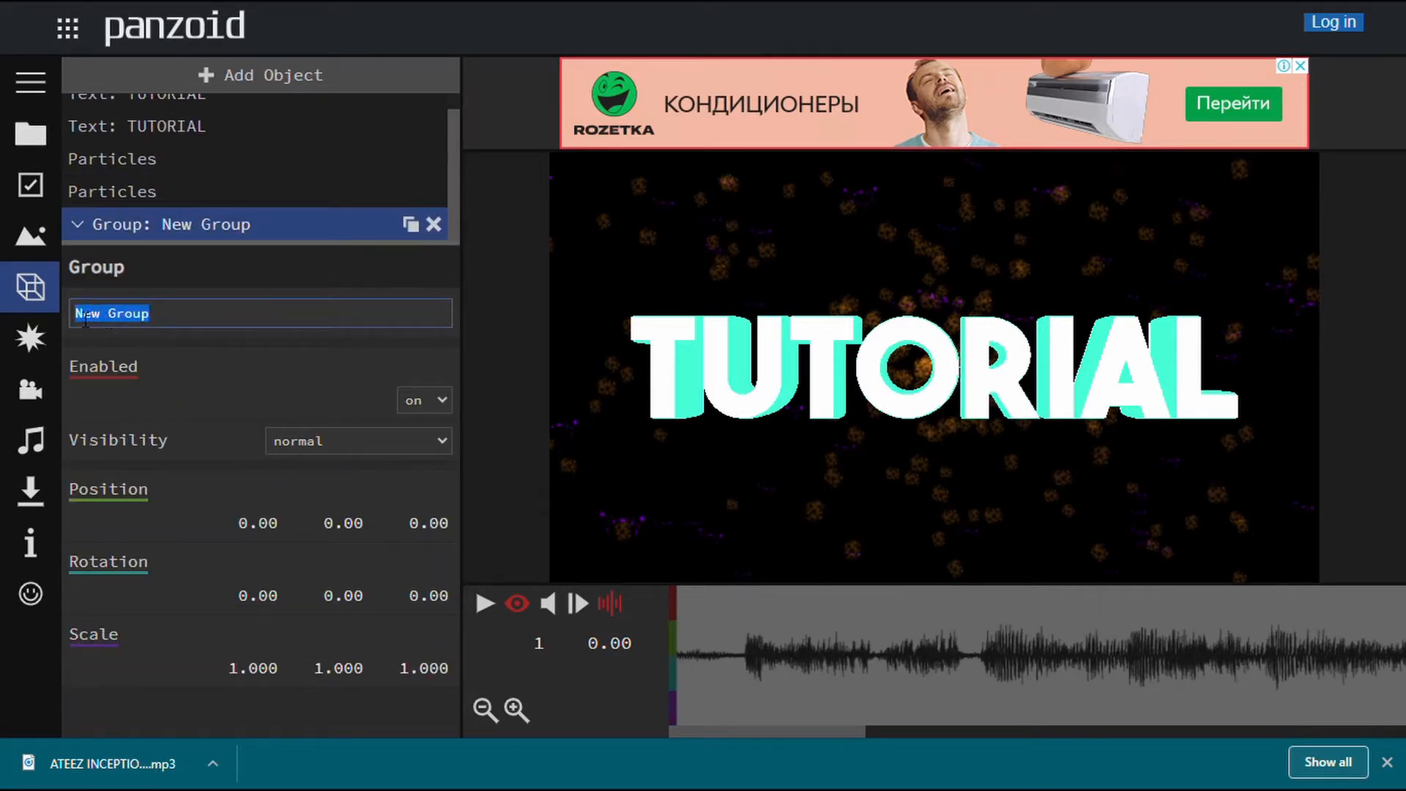
key("BackSpace")
type("tut")
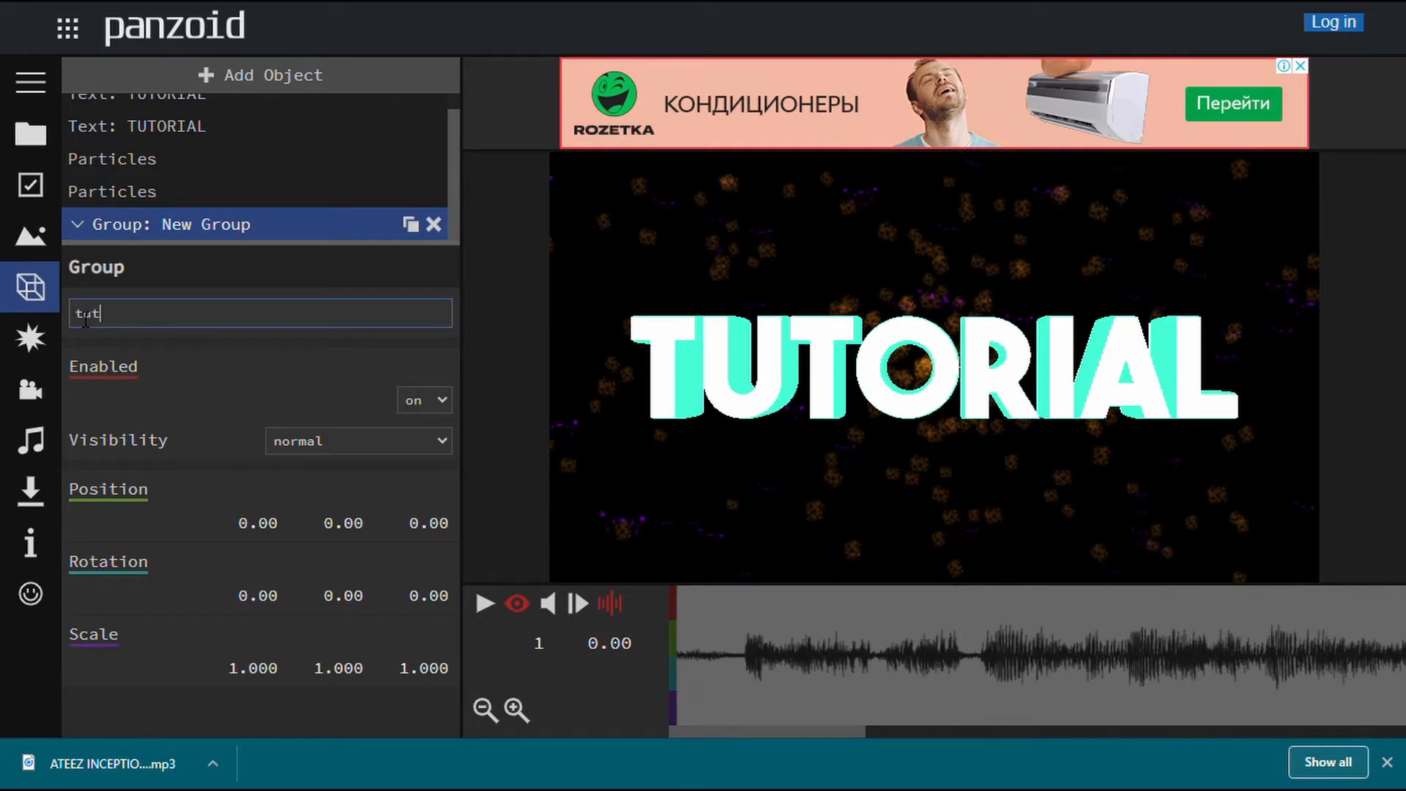
type("orial")
left_click(498, 343)
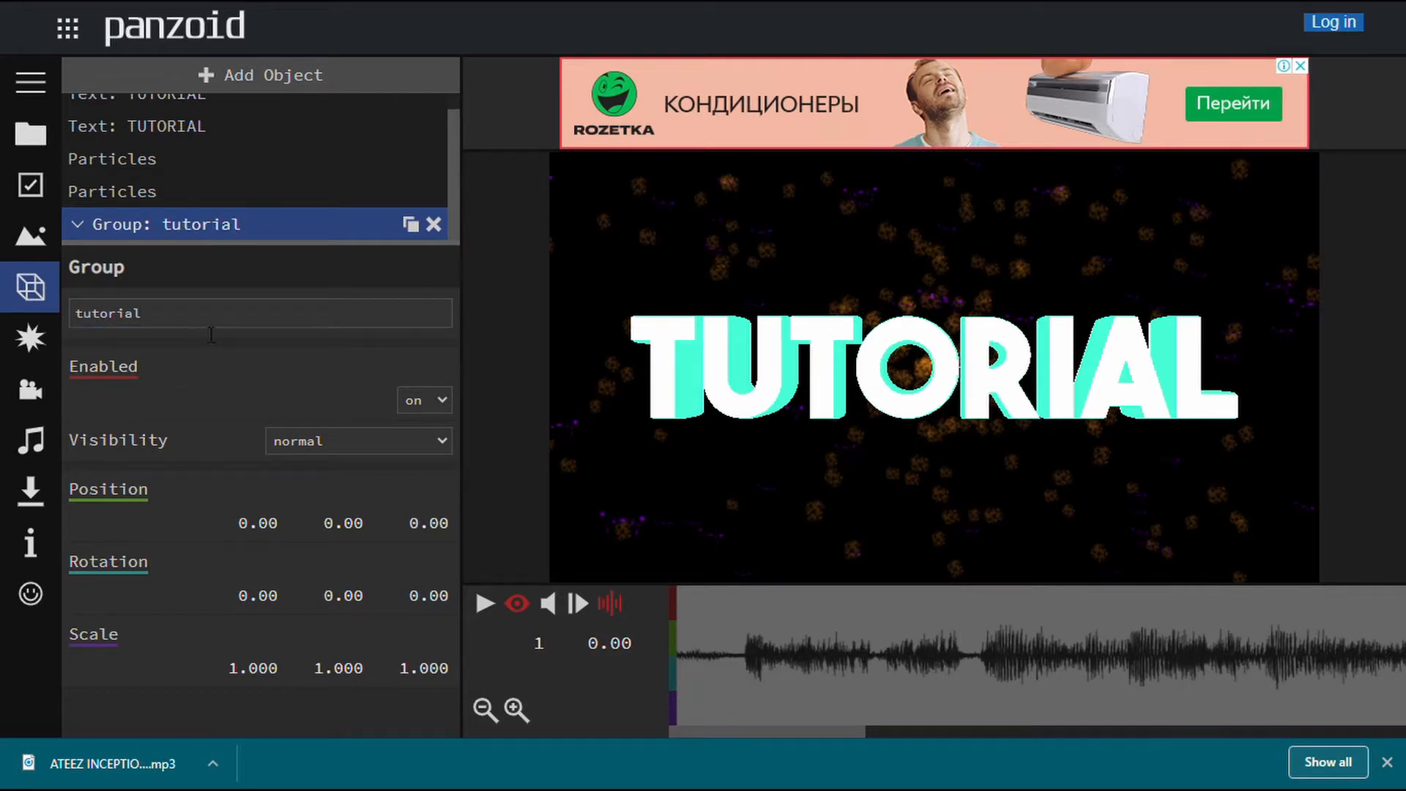
mouse_move(270, 608)
left_mouse_down()
mouse_move(338, 604)
mouse_move(261, 596)
mouse_move(271, 606)
left_mouse_up()
left_click(271, 606)
key("BackSpace")
left_click(495, 480)
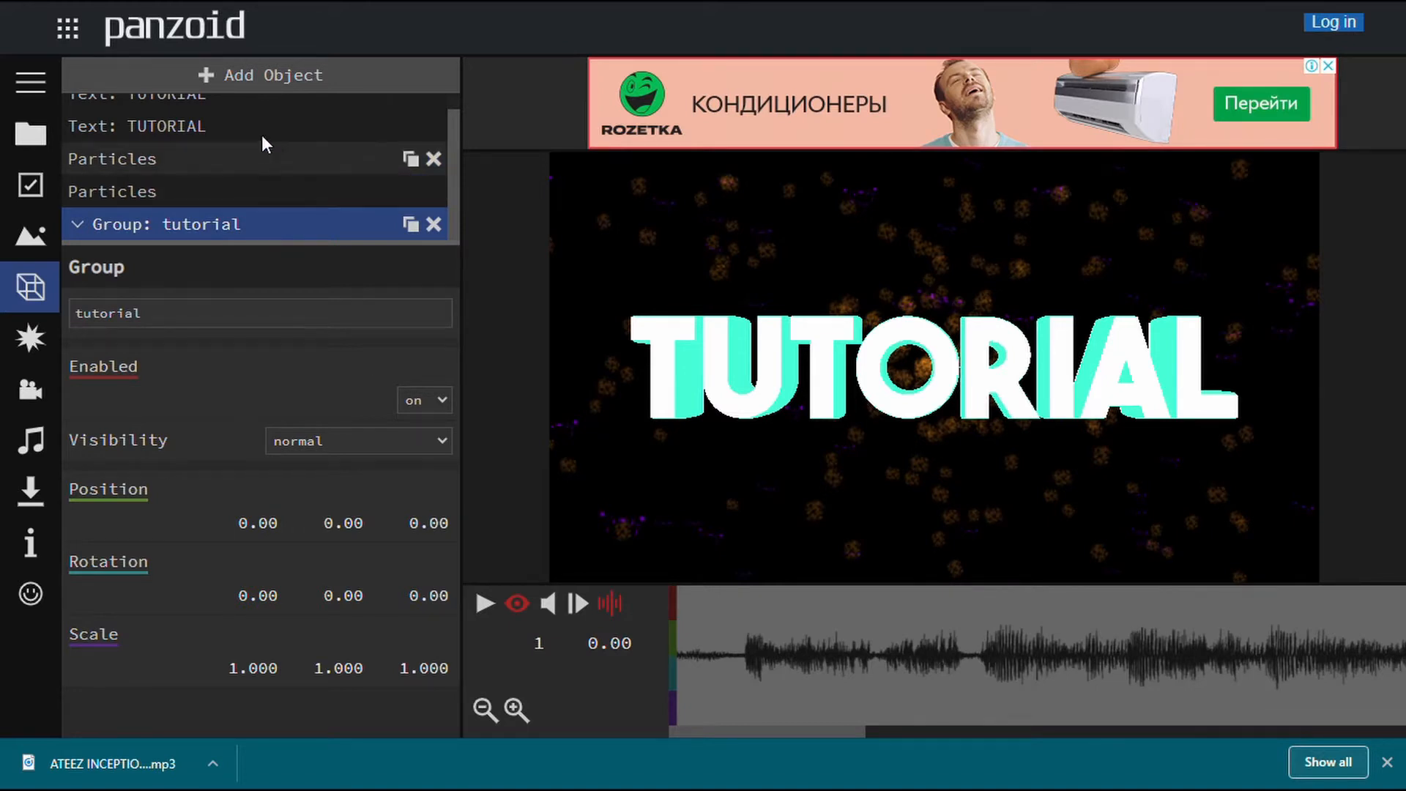
Move the tutorial group to the head of the object list and nest both TUTORIAL texts and both Particles objects inside it.
left_click_drag(247, 213, 253, 124)
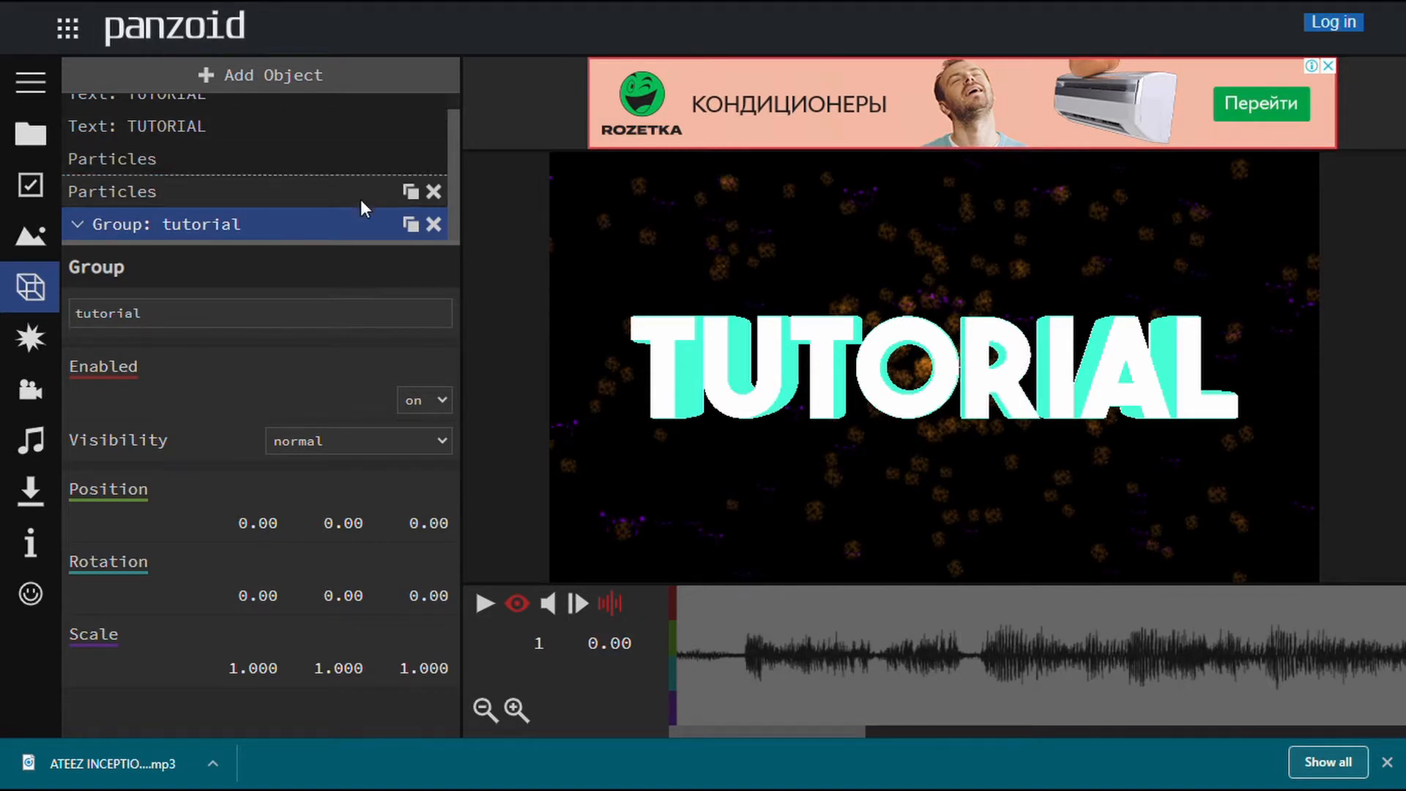
left_click_drag(458, 191, 457, 171)
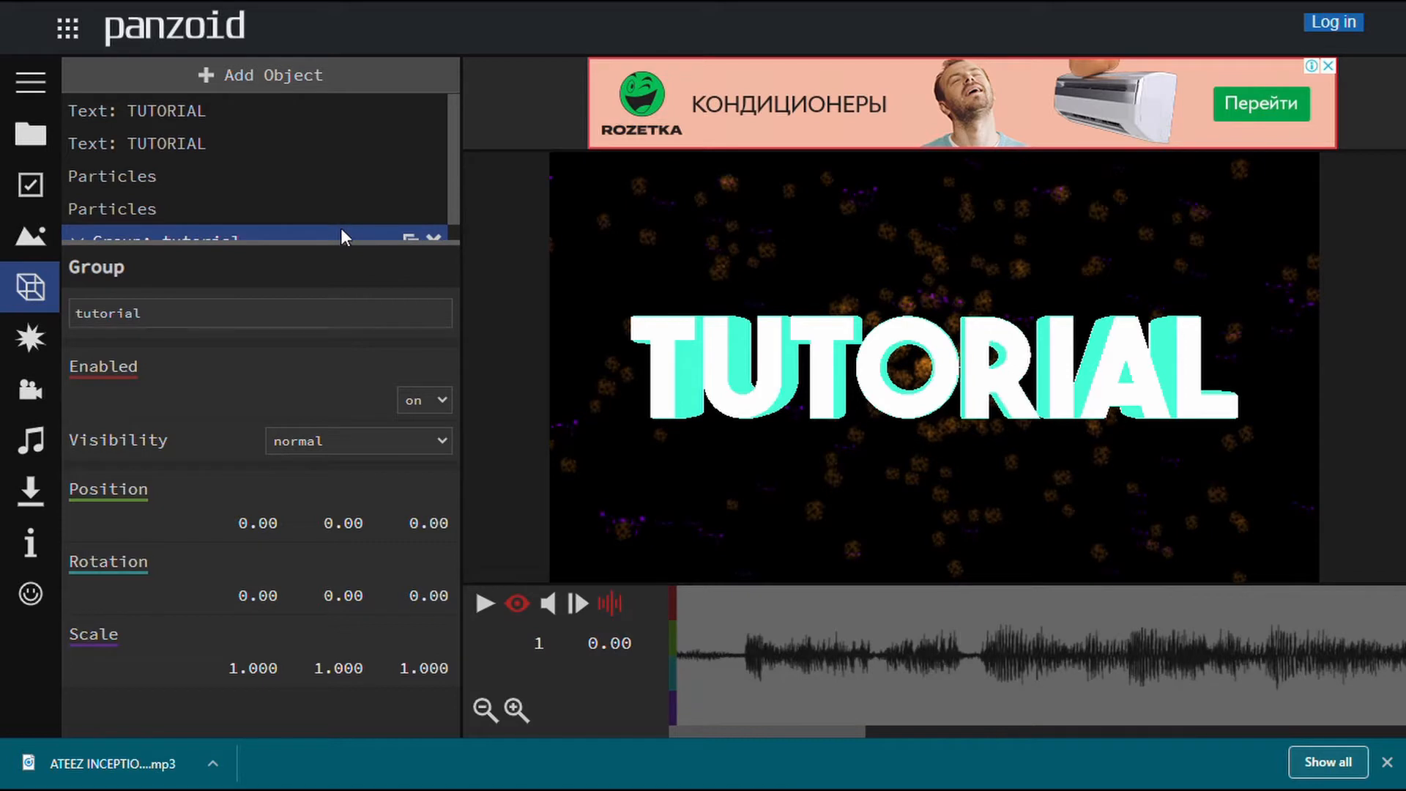
left_click_drag(341, 227, 332, 107)
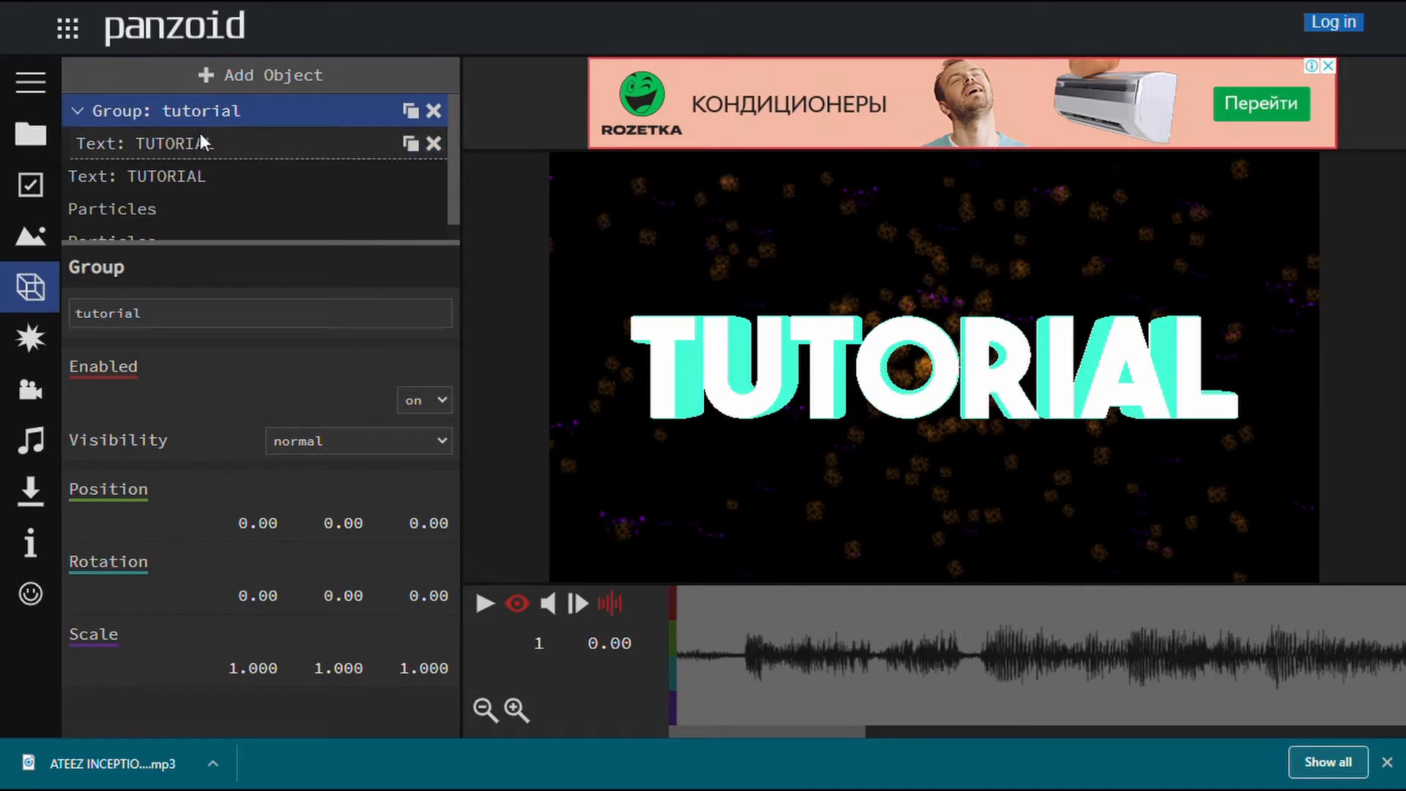
left_click_drag(200, 136, 202, 113)
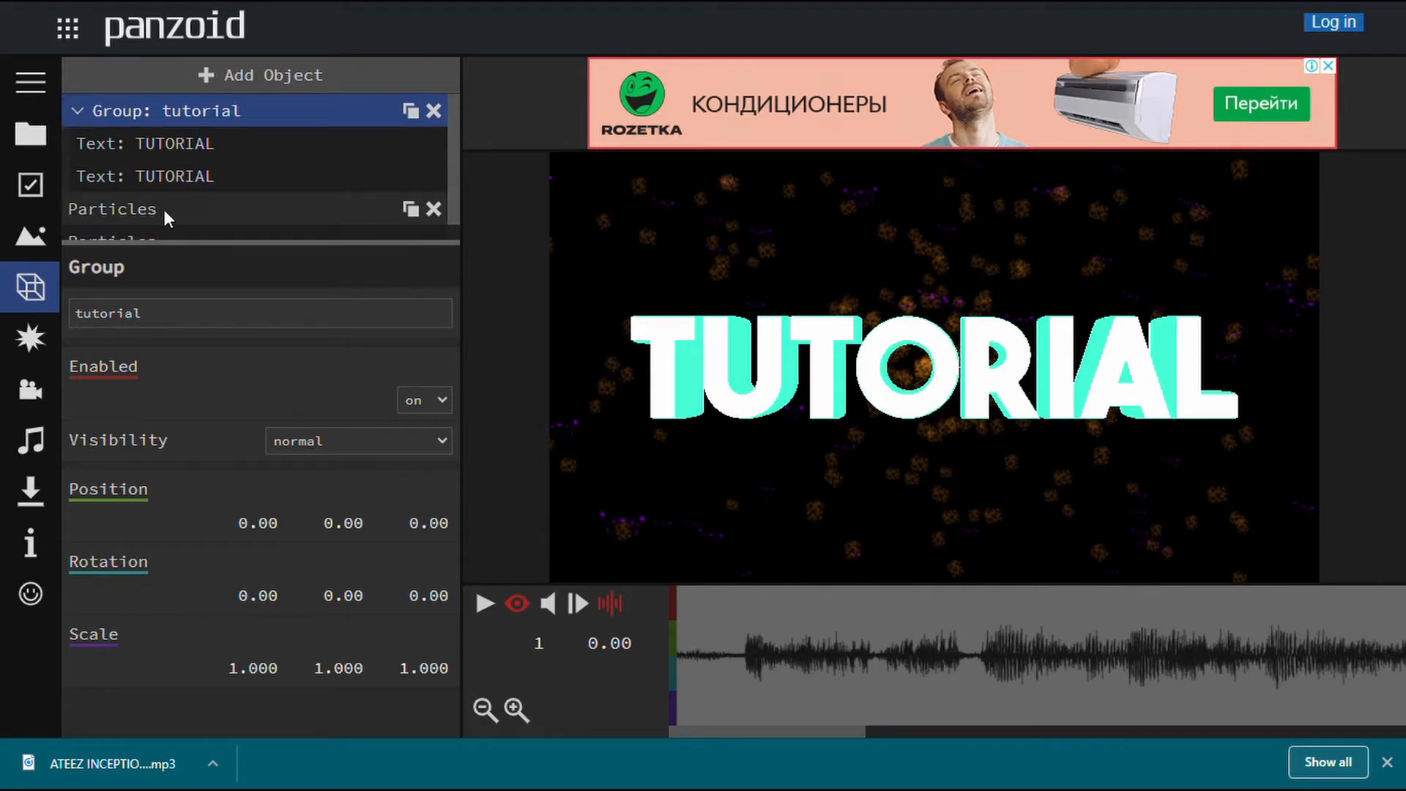
left_click_drag(164, 210, 211, 107)
left_click_drag(165, 235, 190, 109)
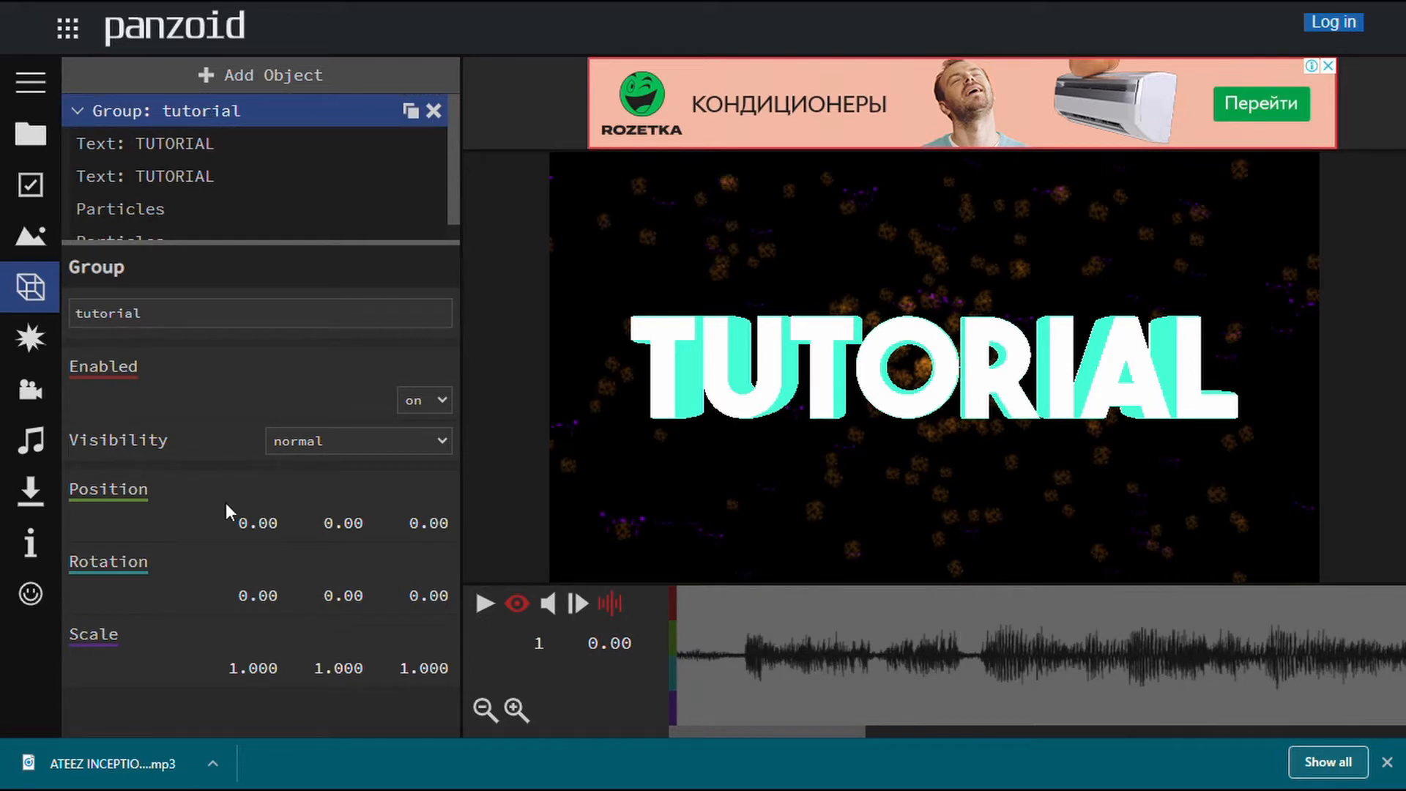
scroll(459, 183, "down", 1)
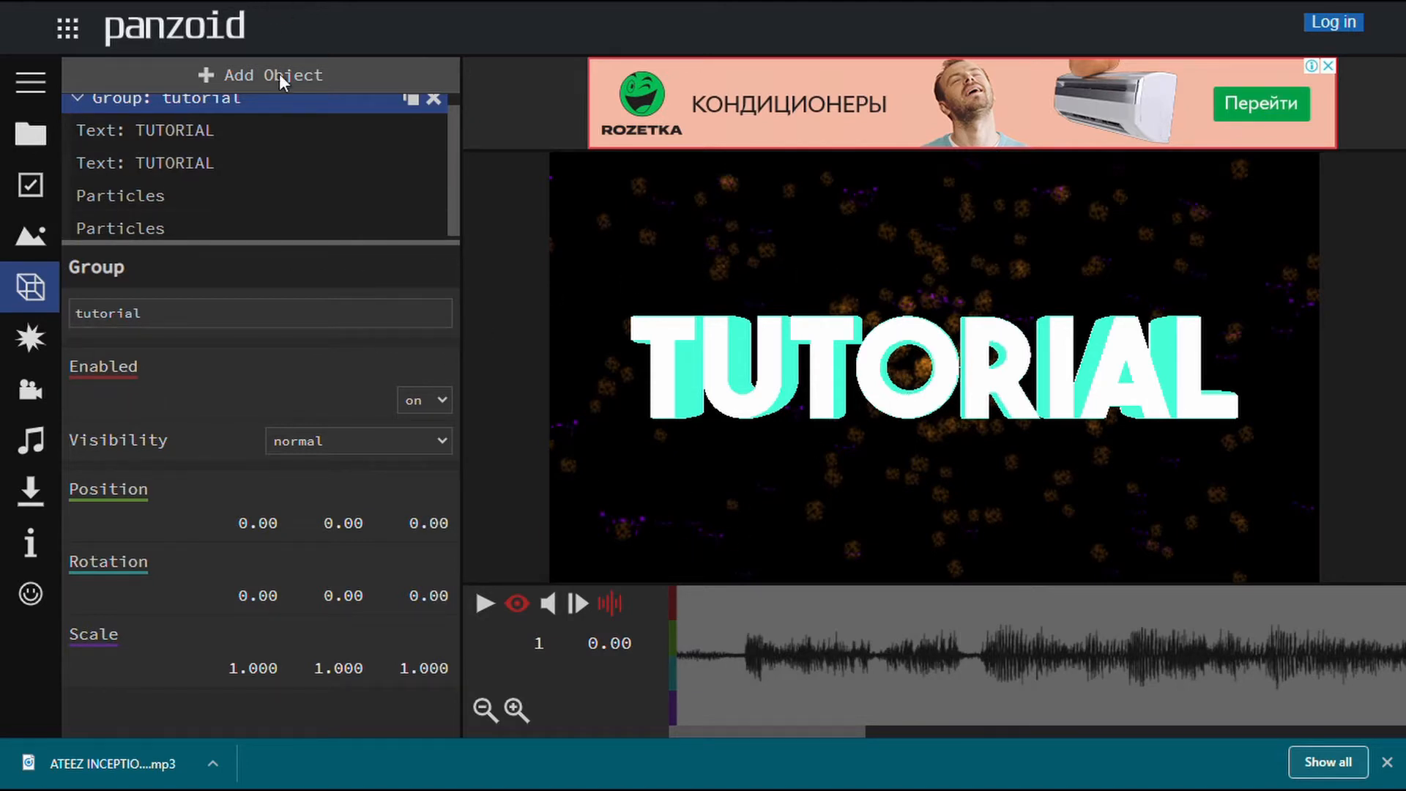
scroll(283, 129, "up", 1)
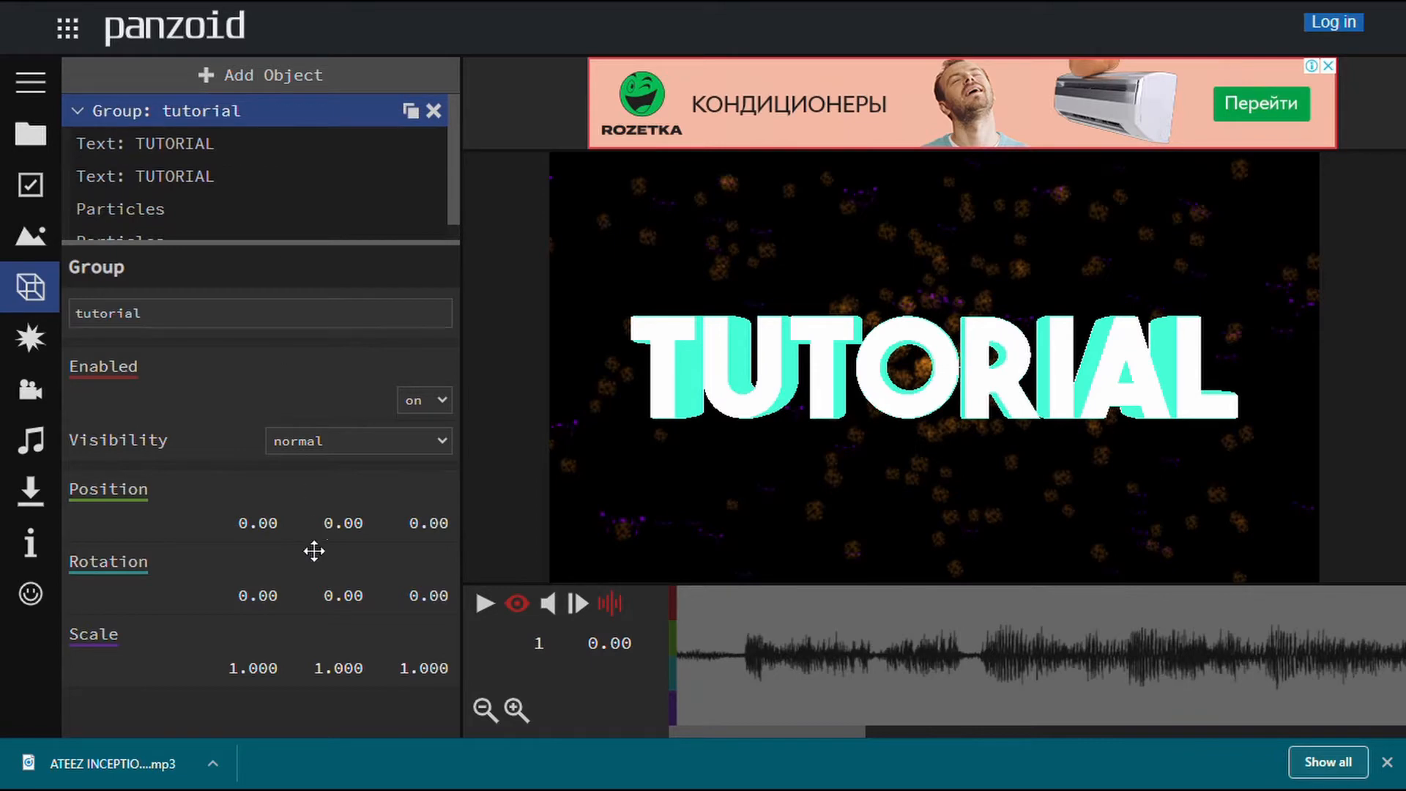
left_click_drag(261, 612, 1391, 561)
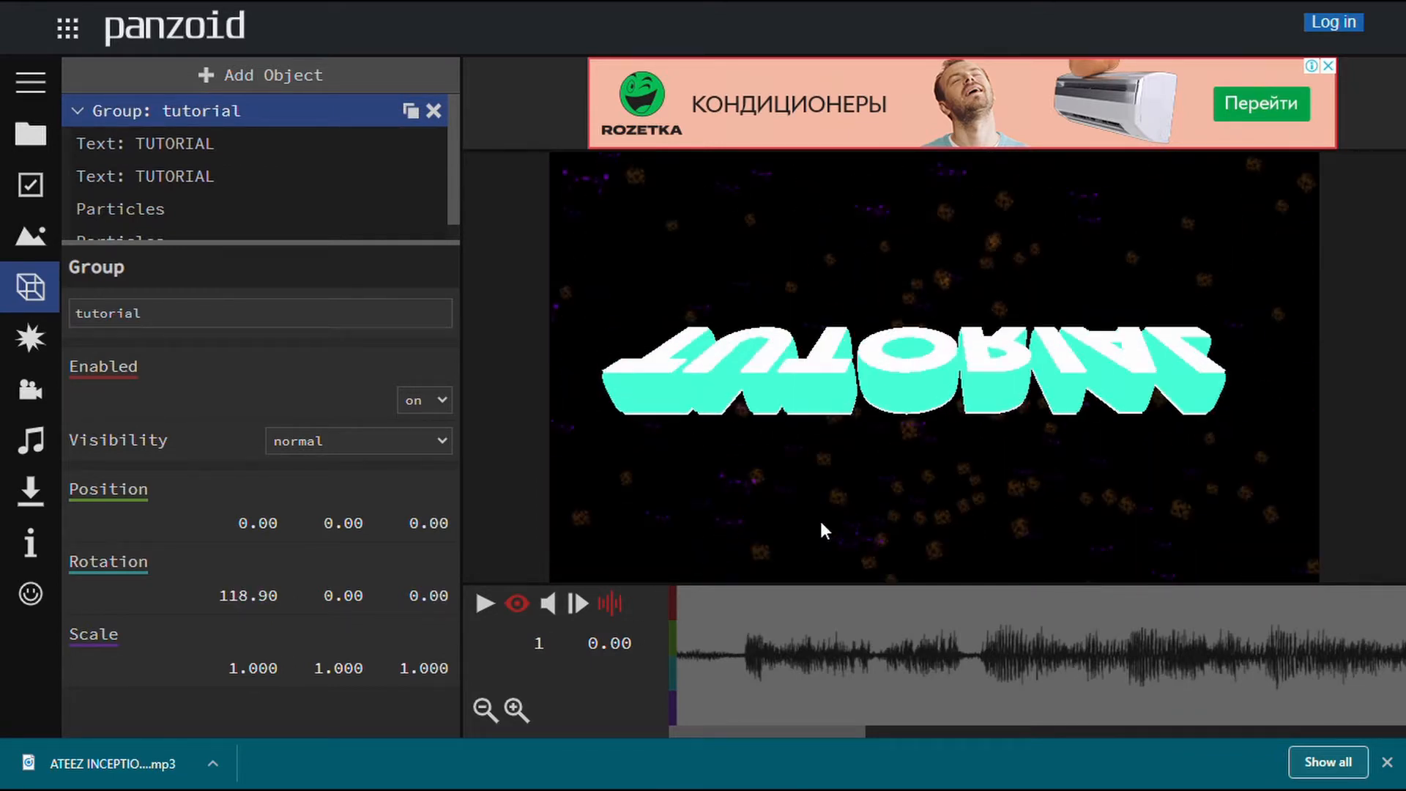
left_click(242, 605)
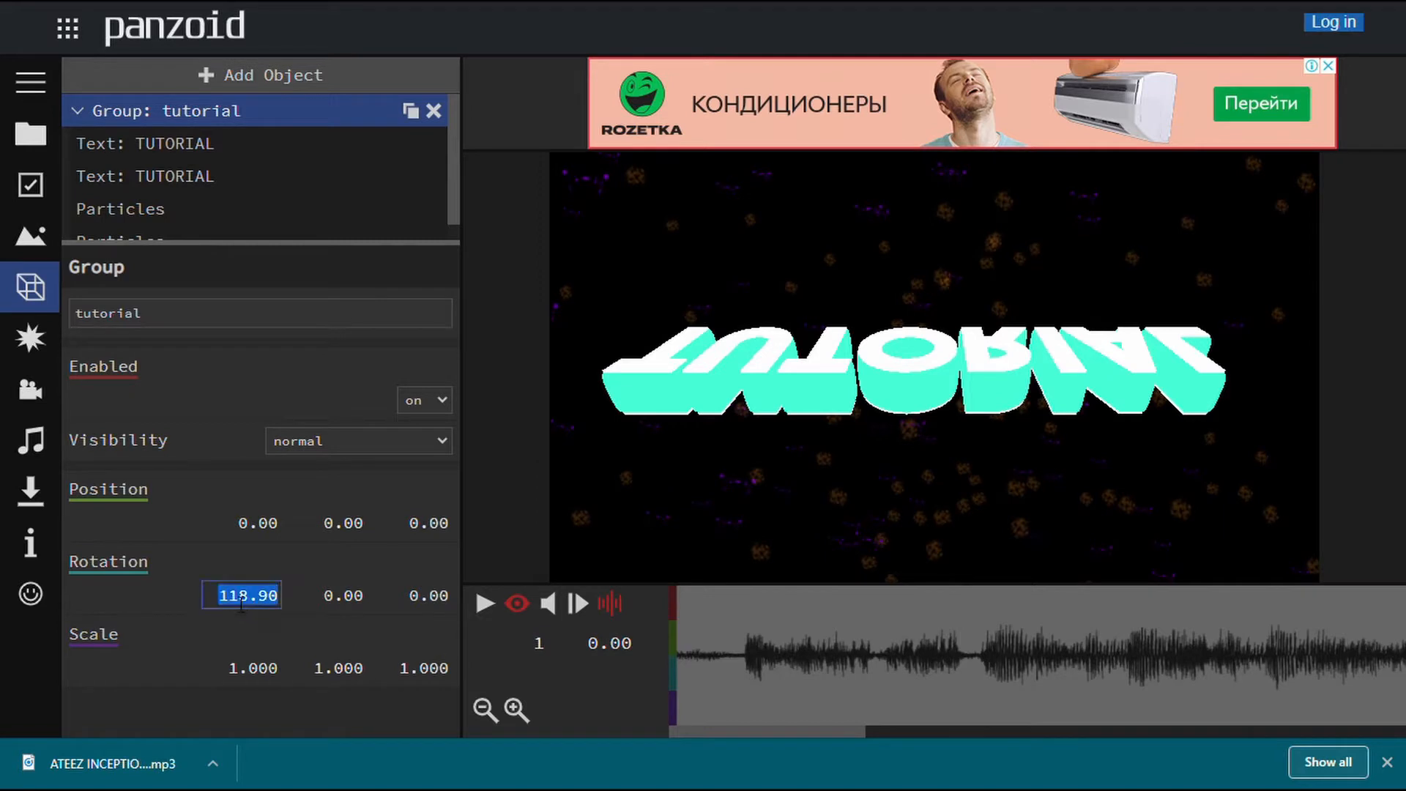
key("BackSpace")
left_click(490, 530)
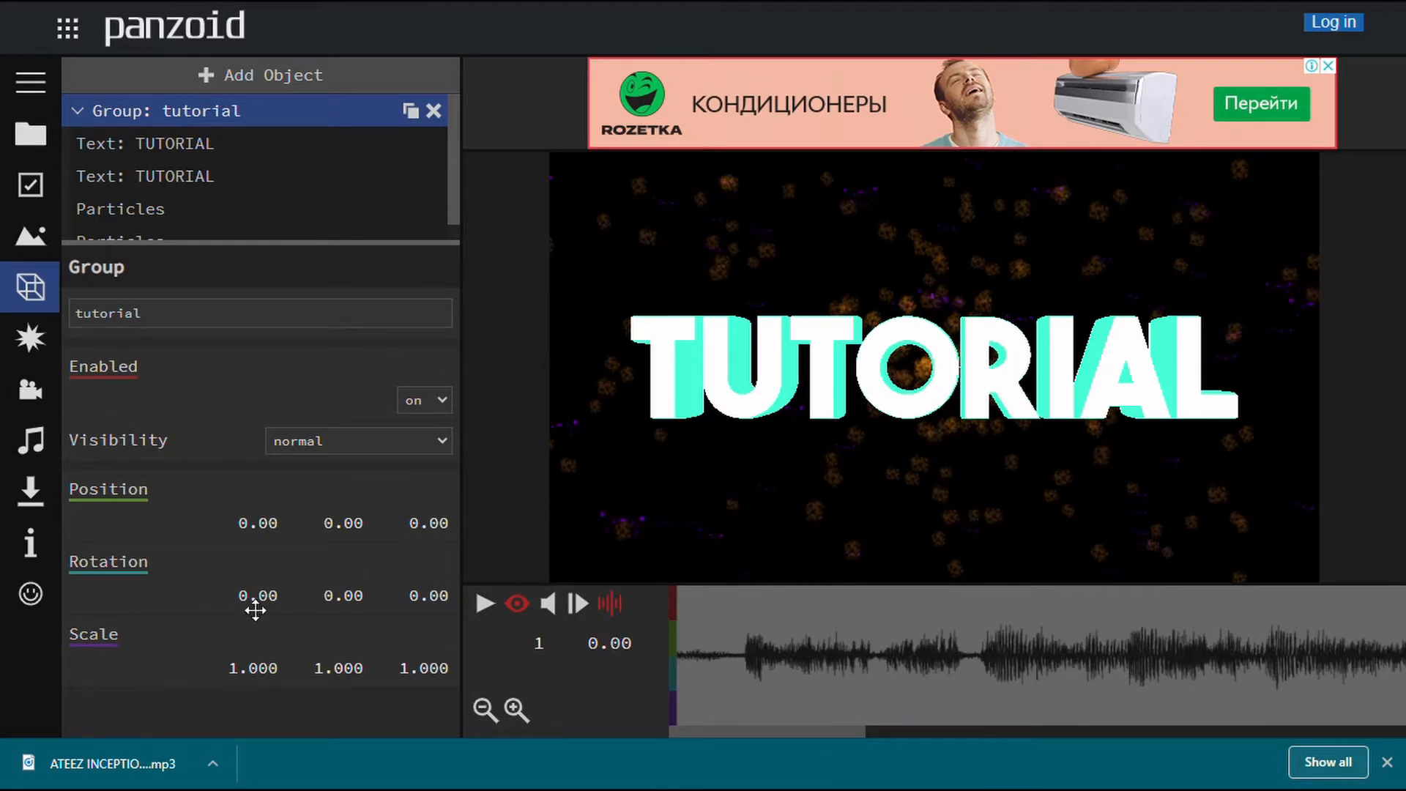
Set the tutorial group's X rotation to 91.80 at the first frame.
left_click_drag(800, 644, 903, 630)
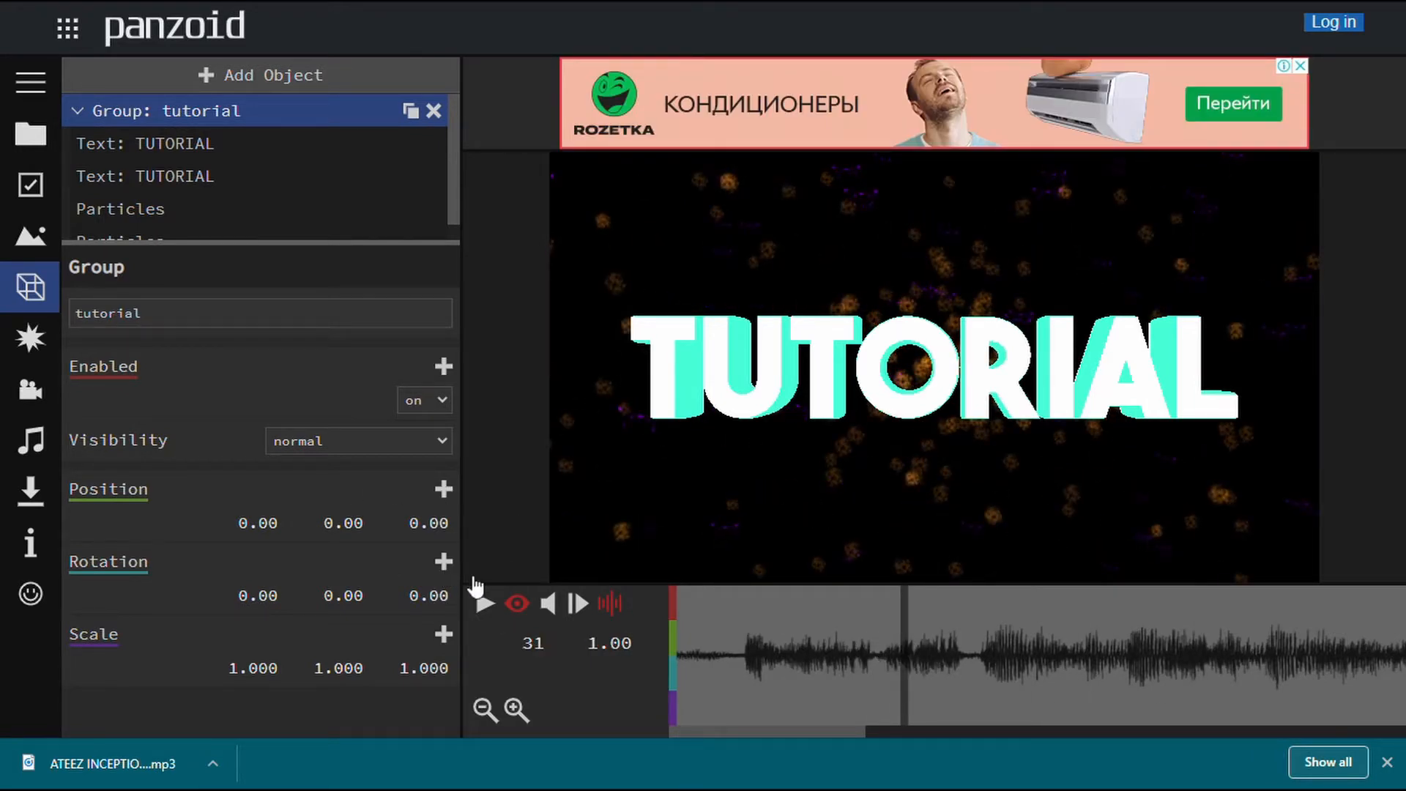
left_click_drag(868, 698, 469, 679)
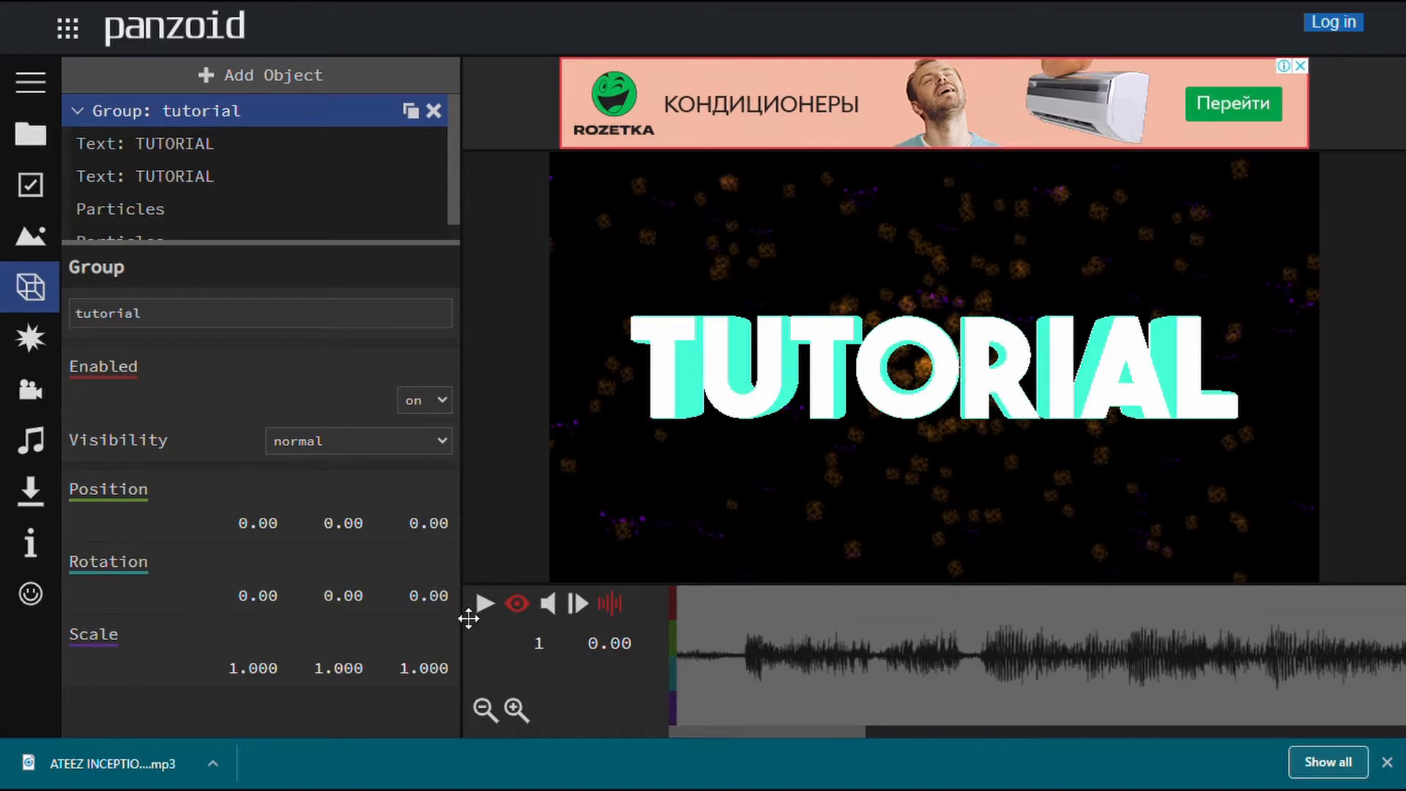
left_click_drag(255, 608, 1314, 727)
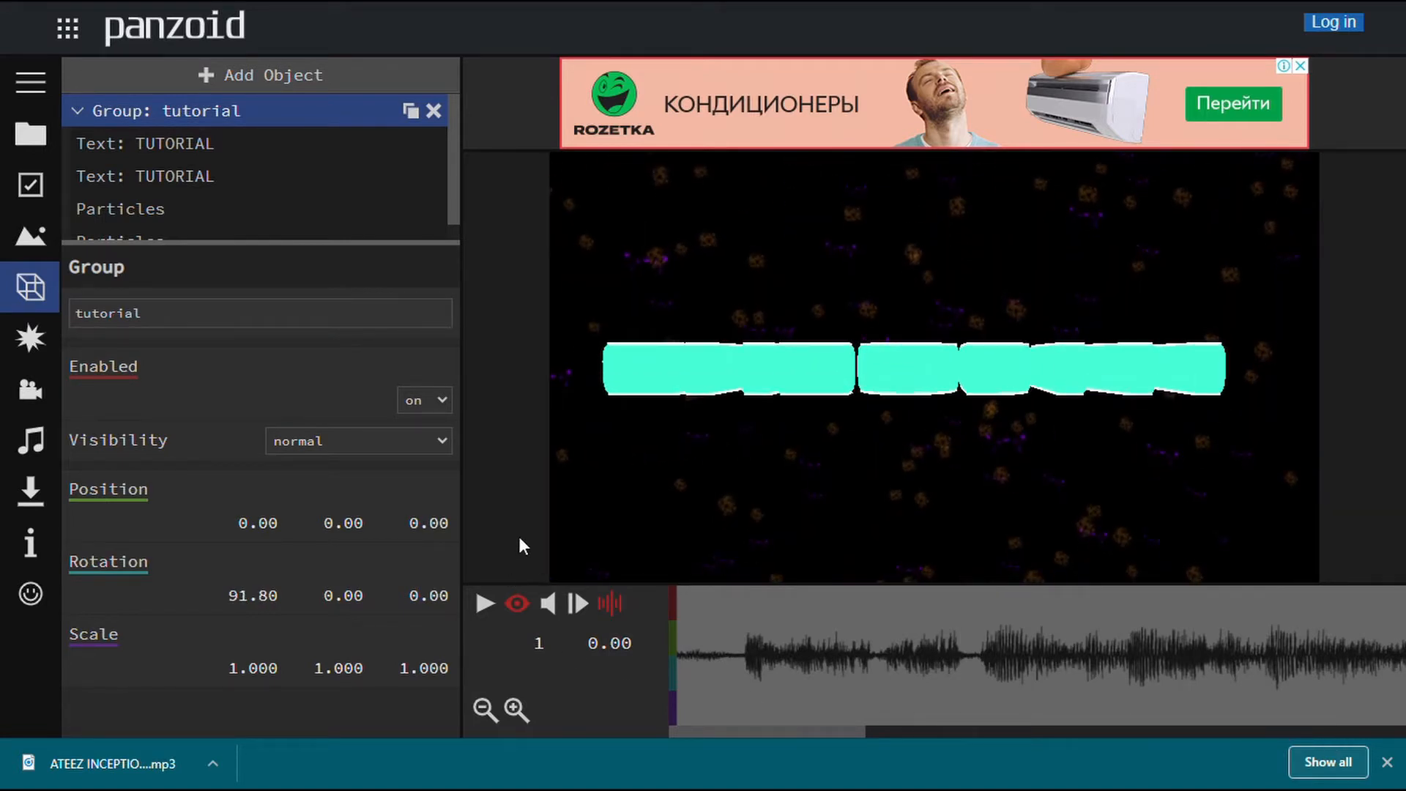
At frame 41, add a rotation keyframe to the tutorial group with X rotation 362.50 and switch it from smooth to sharp.
left_click_drag(802, 657, 637, 643)
key("space")
mouse_move(1003, 658)
left_mouse_down()
mouse_move(969, 653)
mouse_move(986, 653)
left_mouse_up()
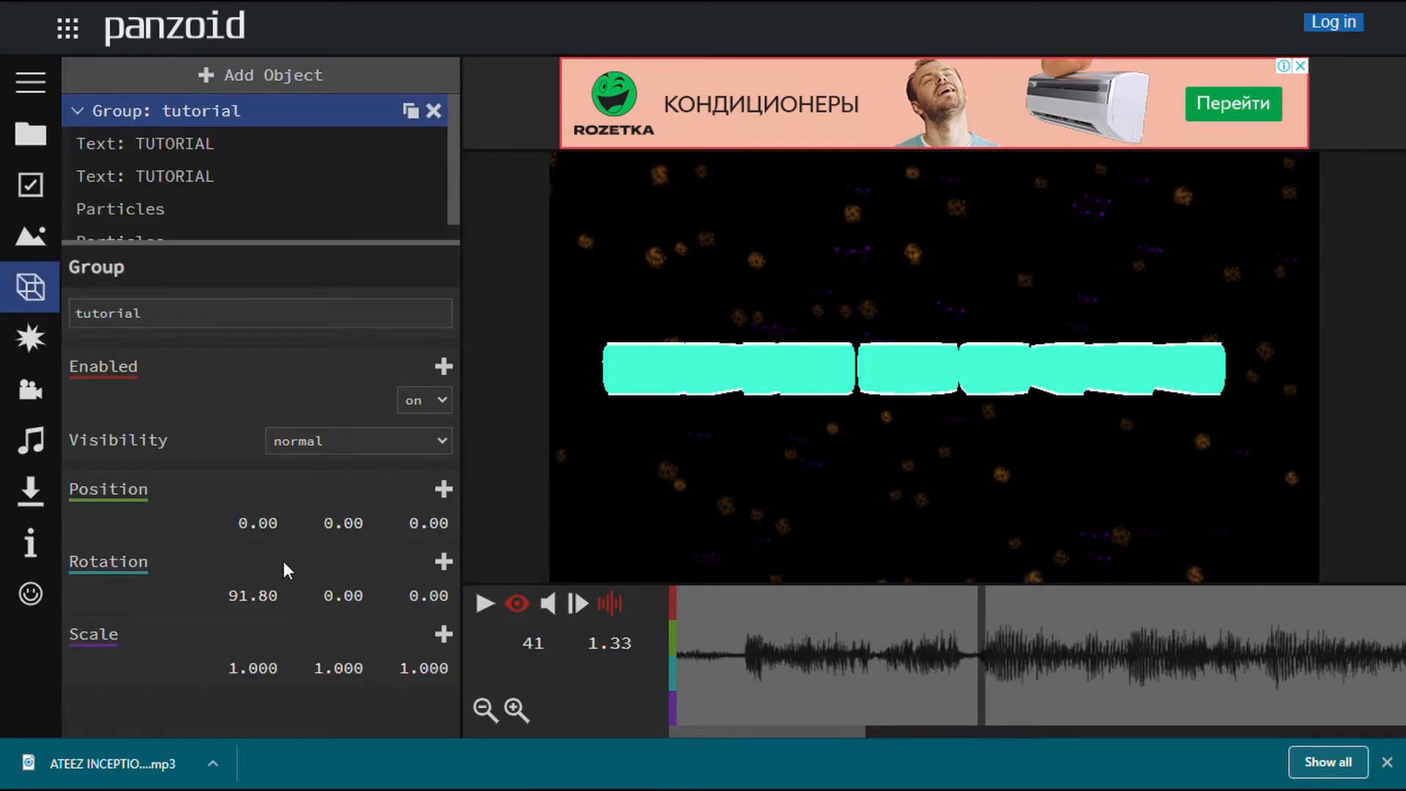
left_click_drag(260, 603, 630, 639)
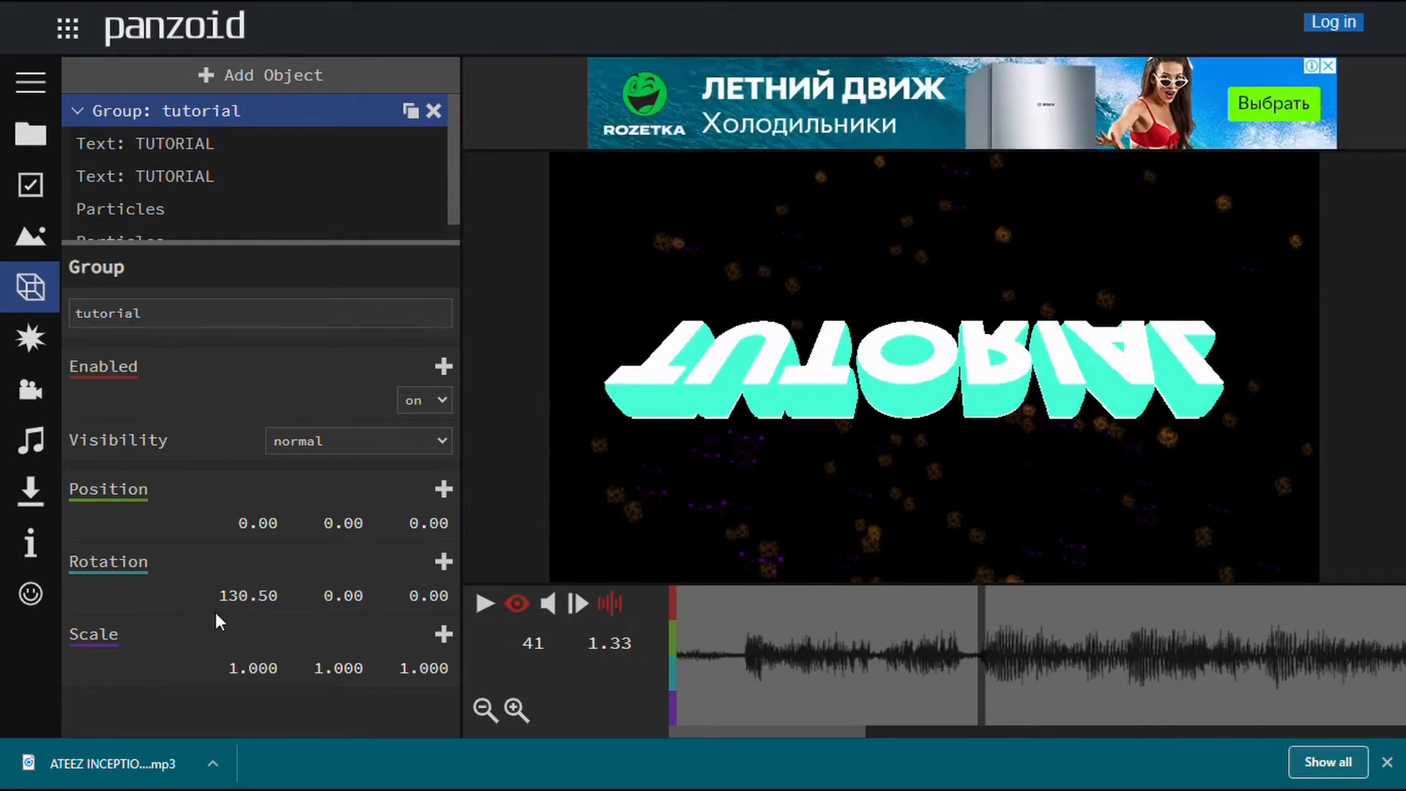
left_click_drag(244, 605, 1246, 637)
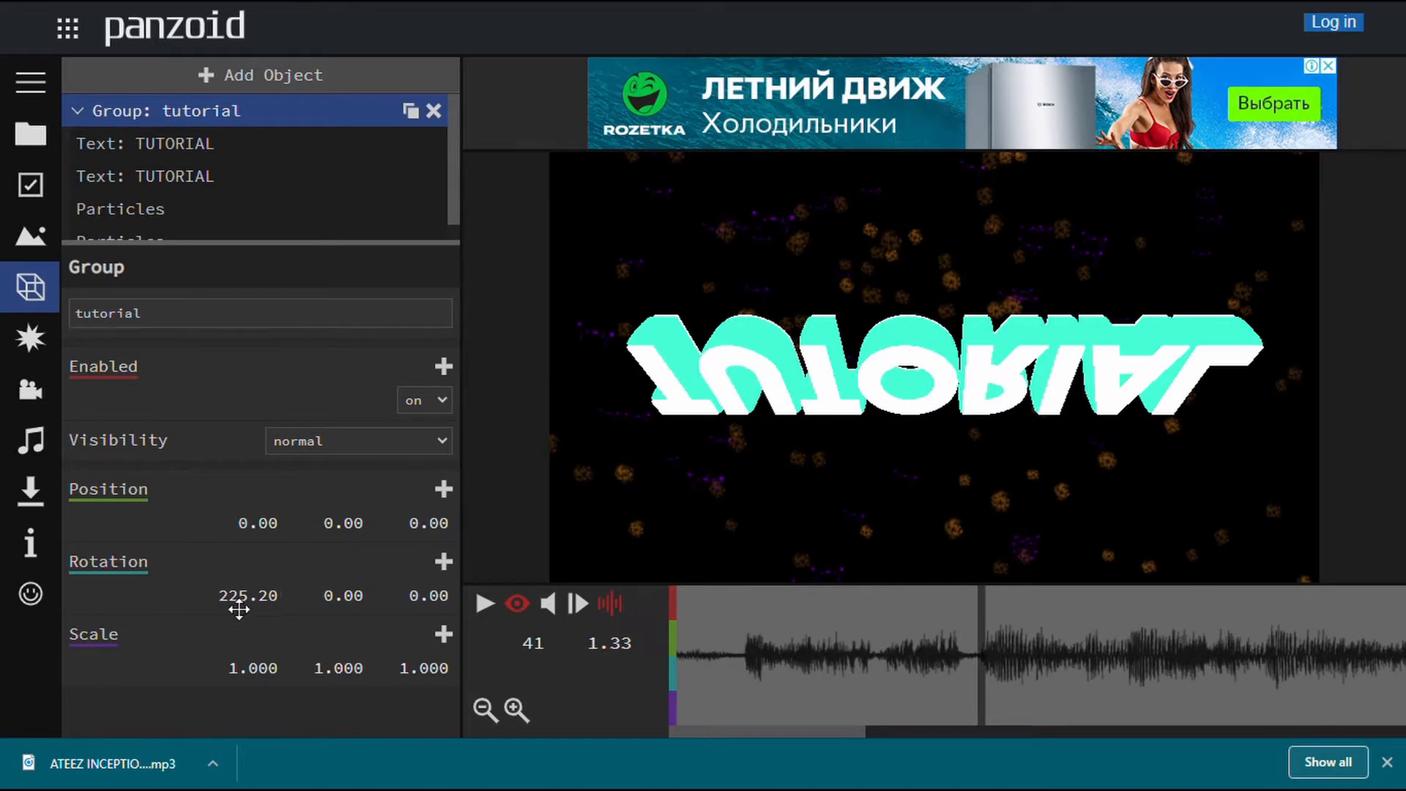
left_click_drag(235, 603, 951, 650)
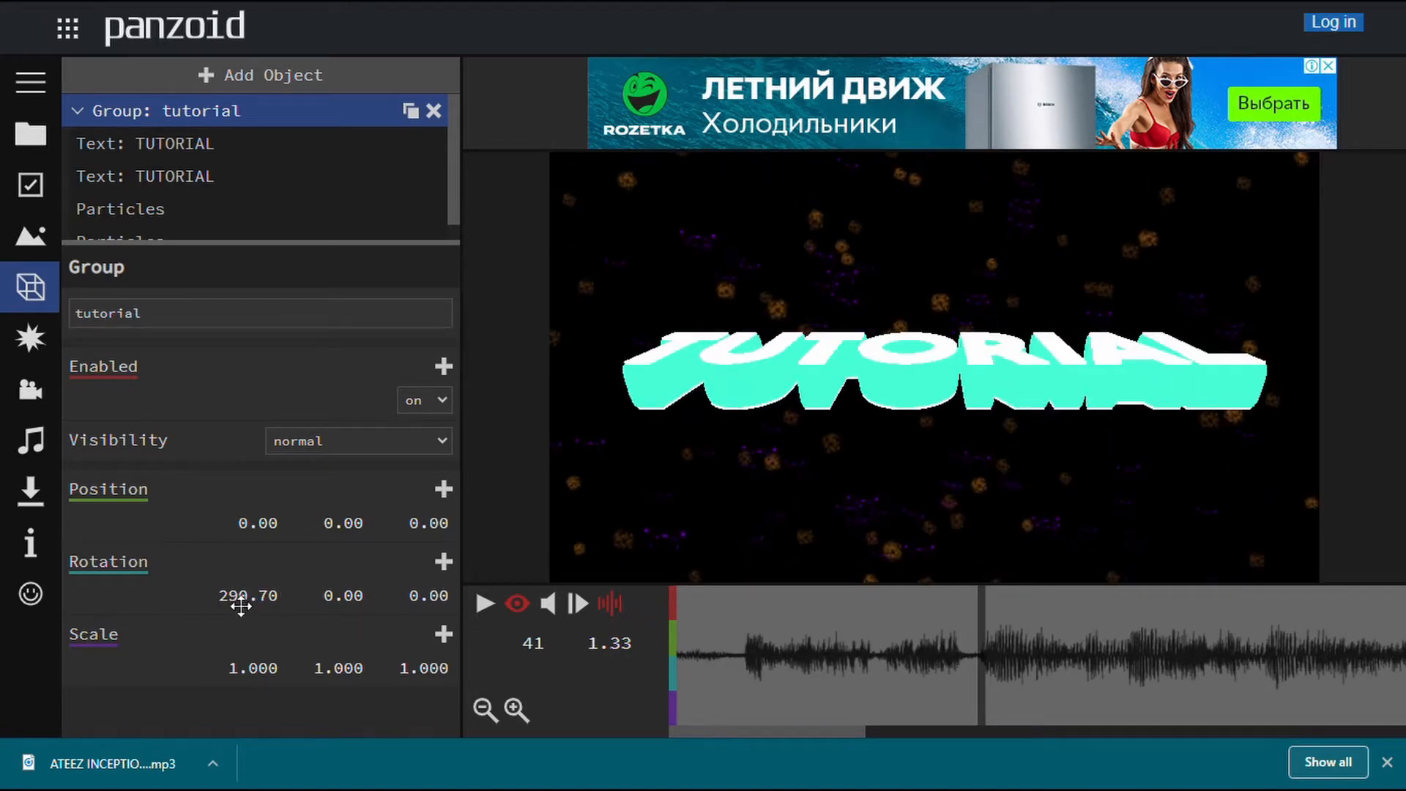
left_click_drag(235, 602, 806, 609)
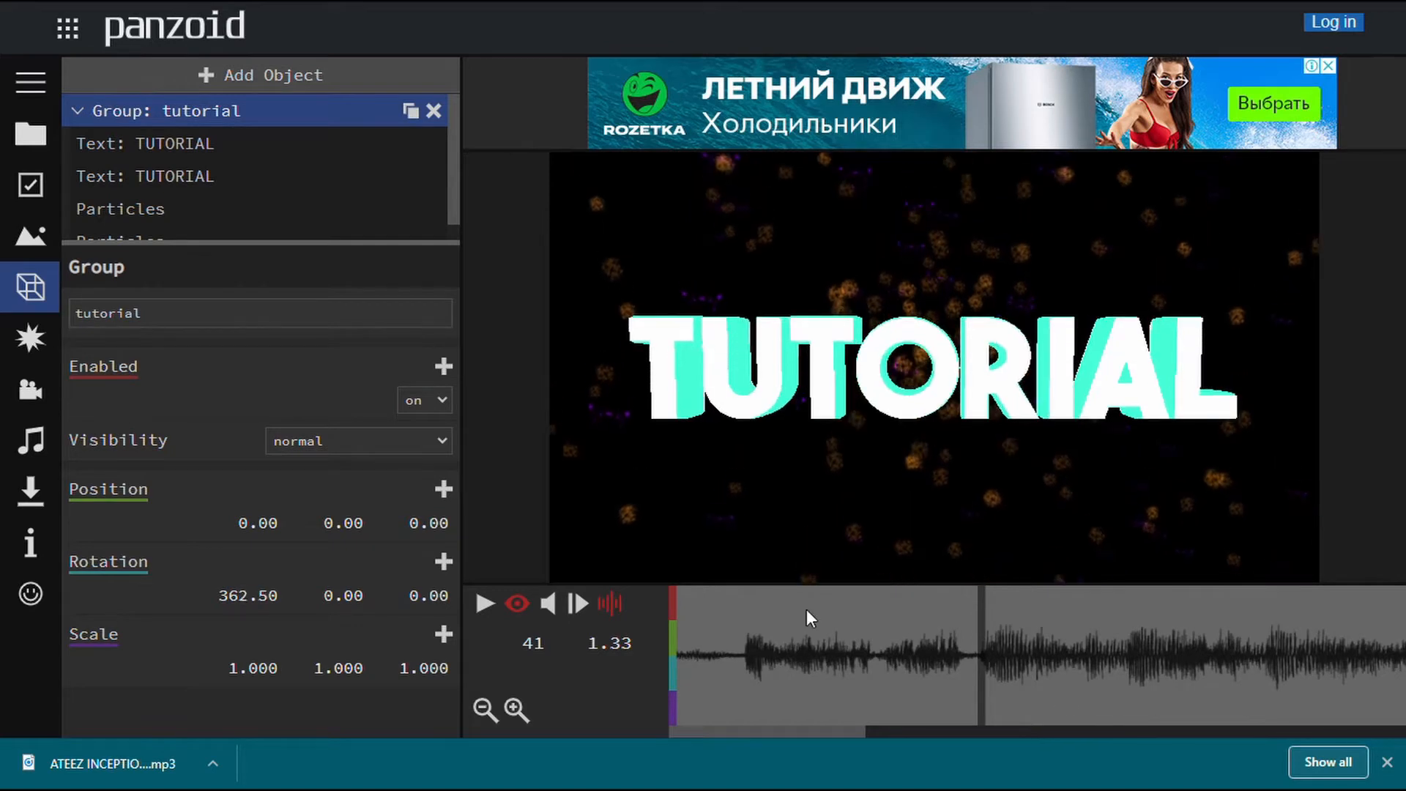
left_click(444, 572)
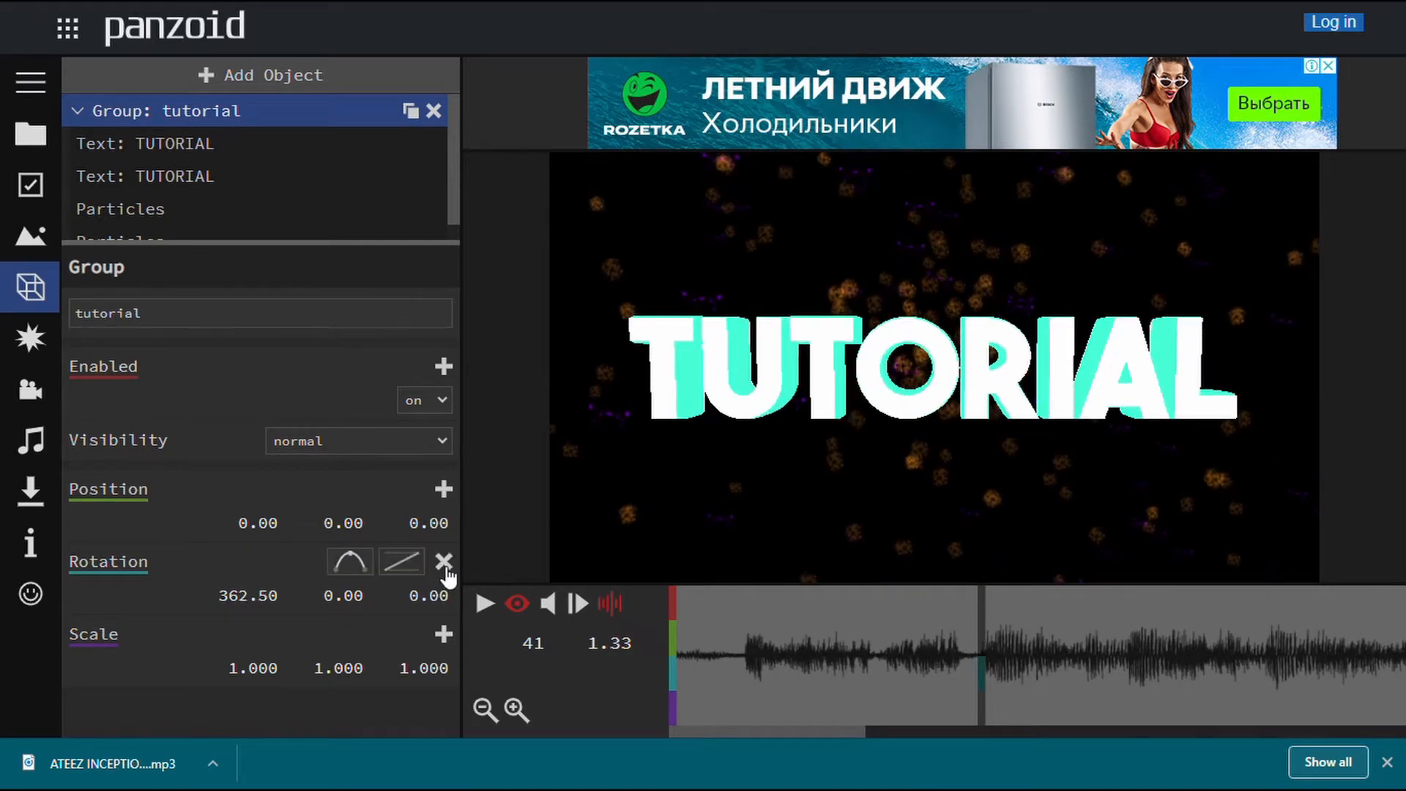
left_click(350, 561)
Play the timeline from the start to check the tutorial group's rotation.
left_click_drag(936, 661, 408, 684)
left_click(486, 607)
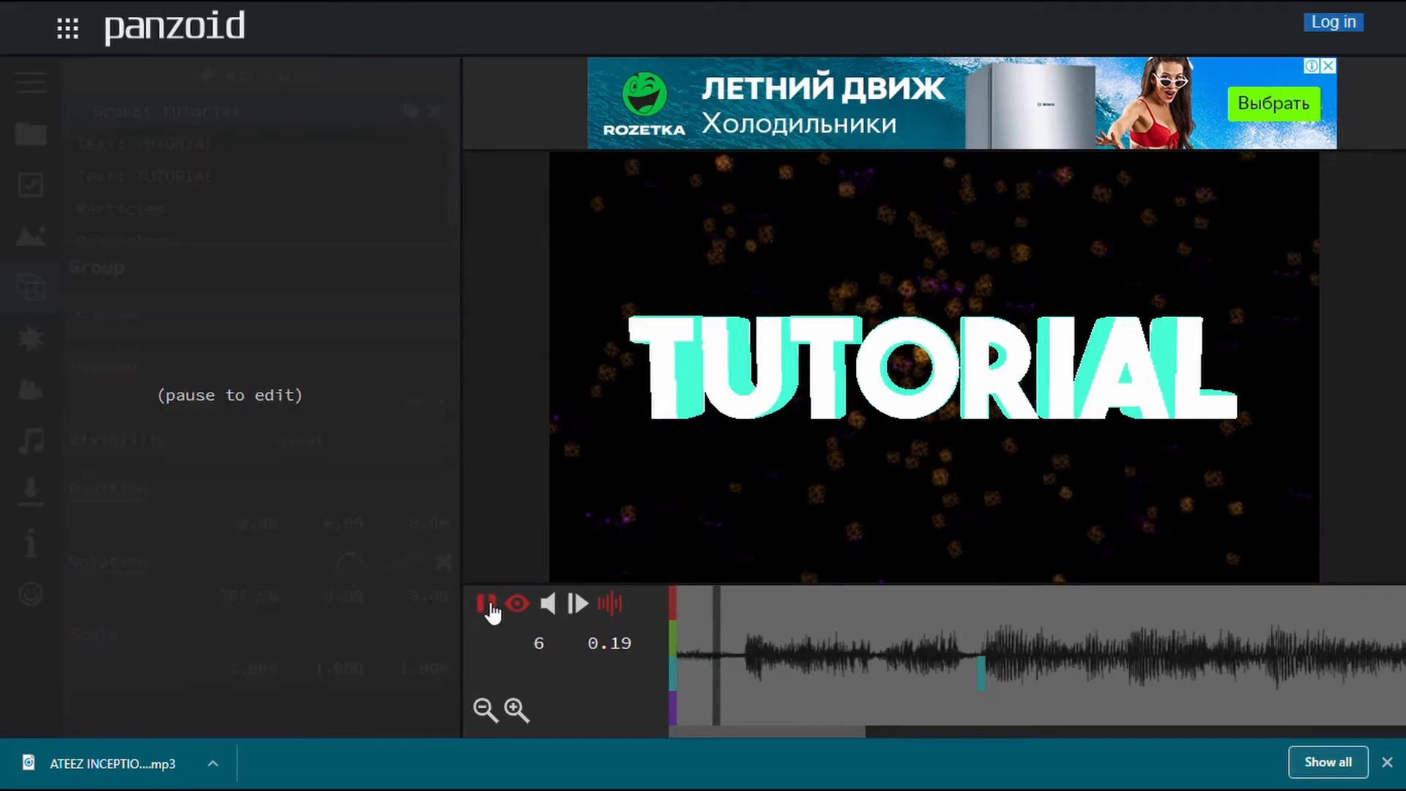
left_click(487, 606)
Set the tutorial group's X rotation keyframe at the first frame to 90.
left_click(679, 685)
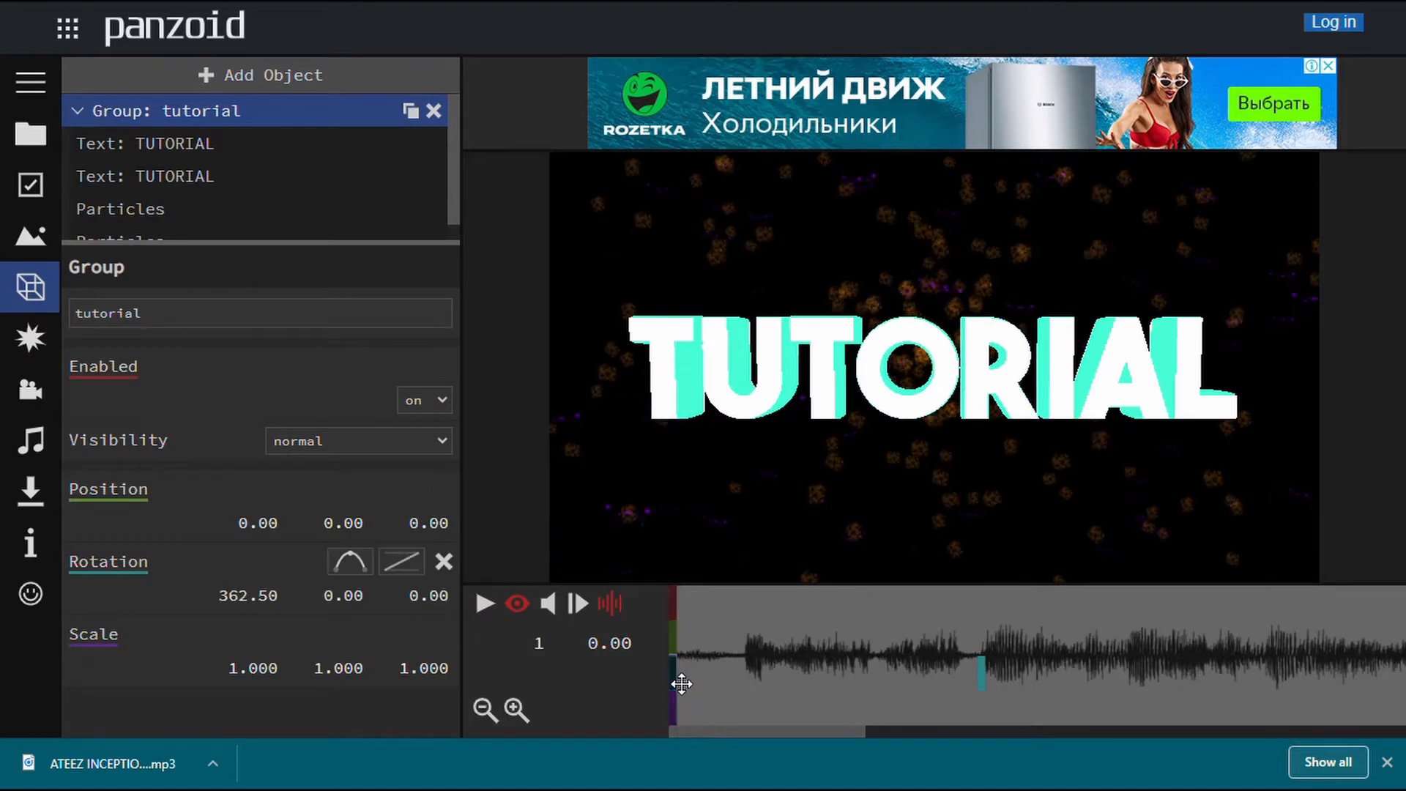
left_click_drag(233, 605, 828, 758)
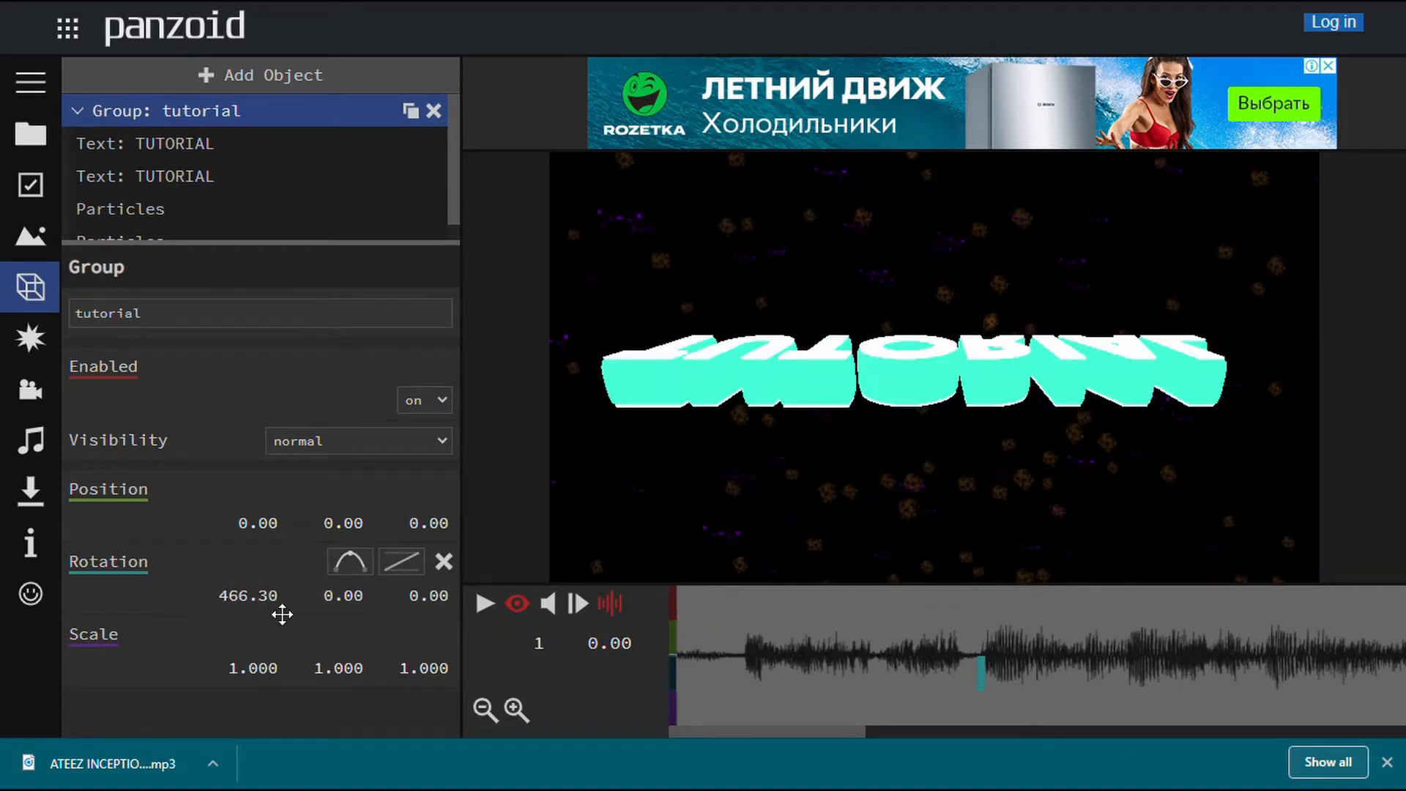
left_click_drag(281, 612, 12, 686)
left_click(244, 597)
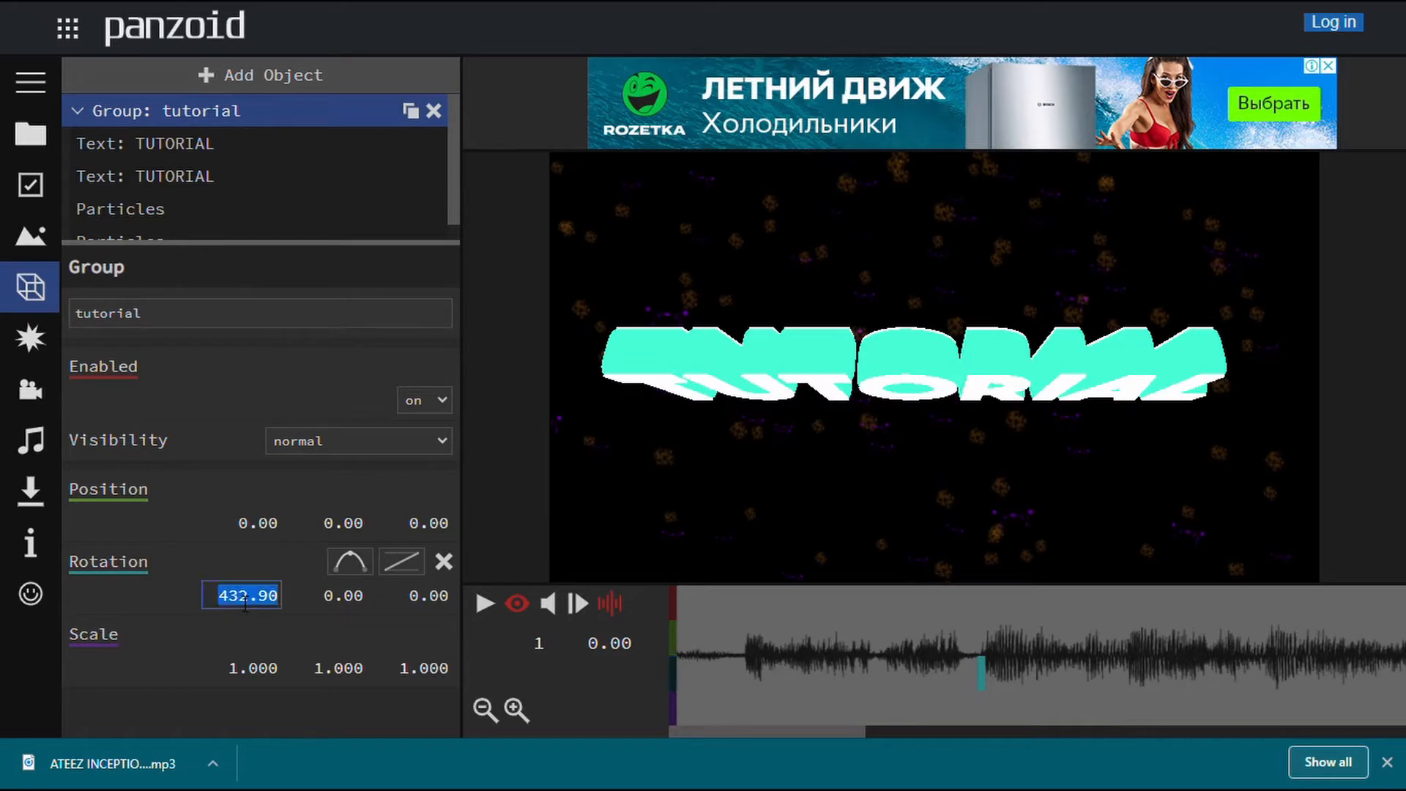
key("BackSpace")
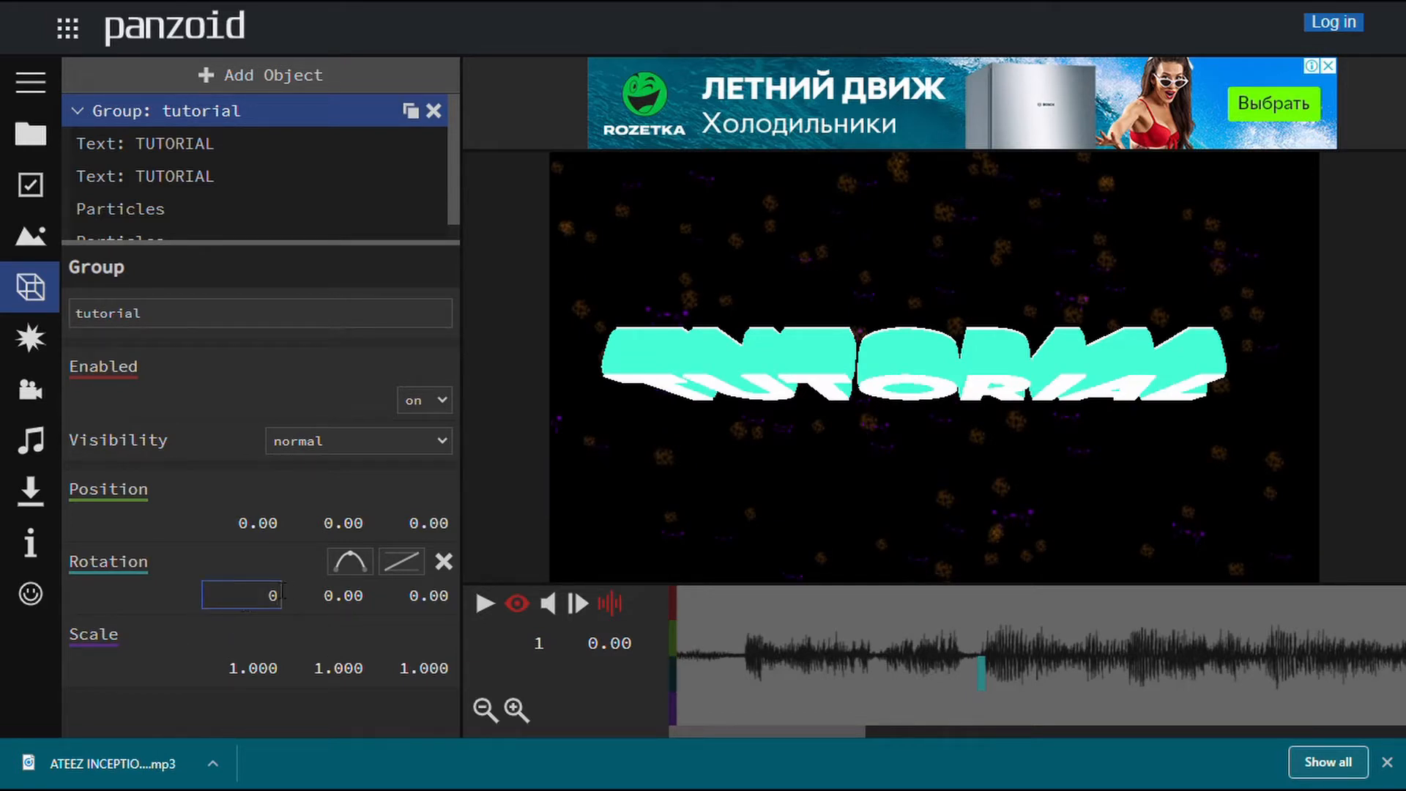
type("90")
key("Return")
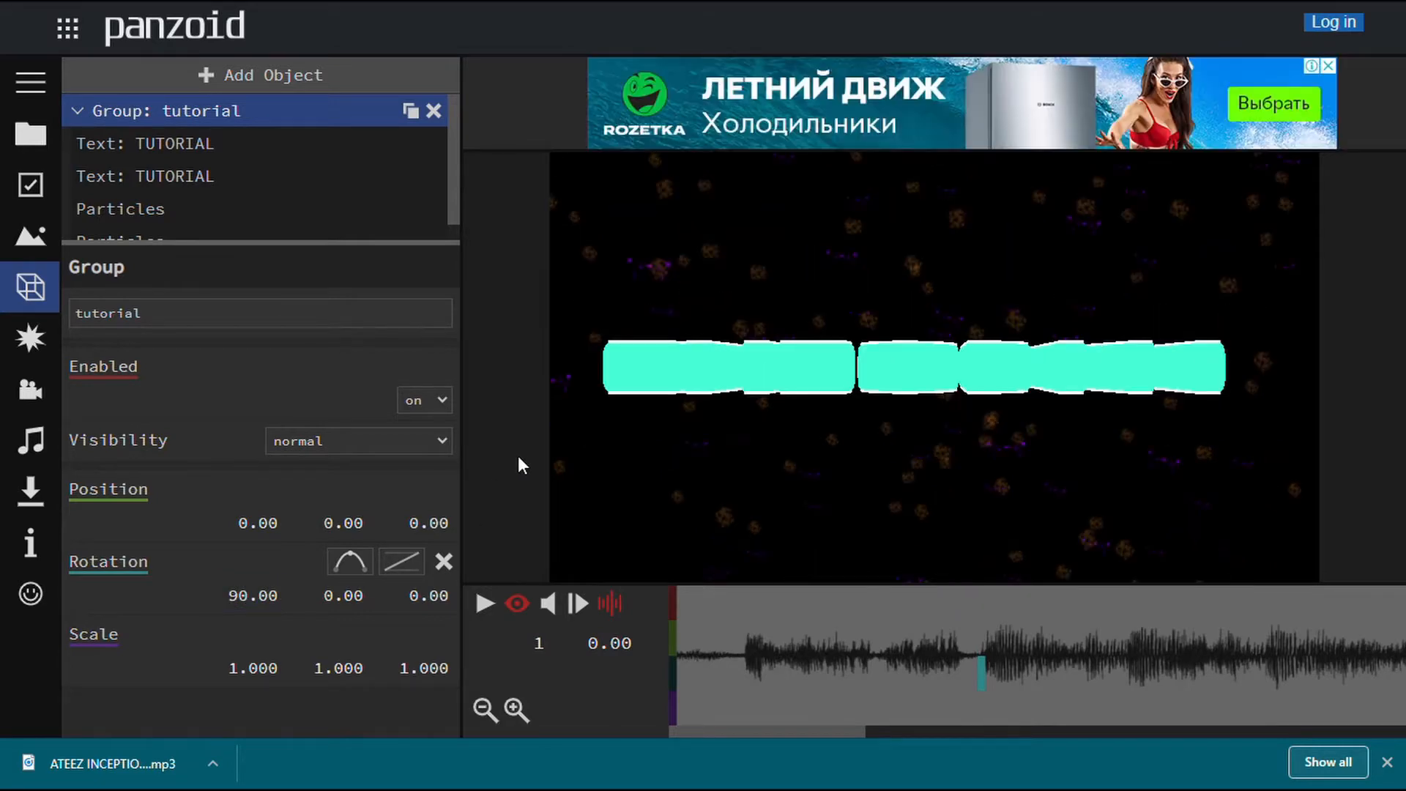
Preview the rotation between the two keyframes and return the playhead to the first frame.
left_click(486, 605)
left_click(487, 605)
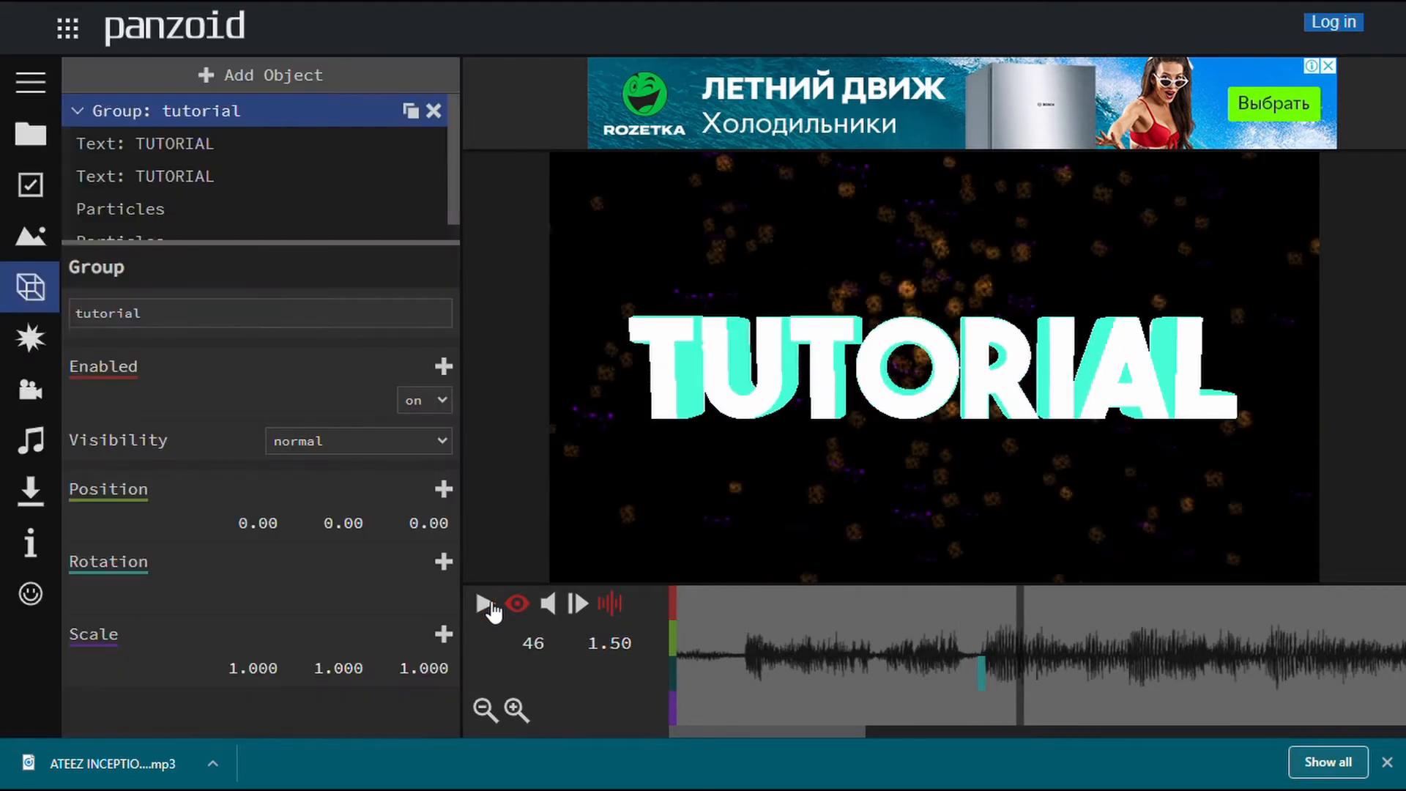
left_click_drag(823, 661, 566, 687)
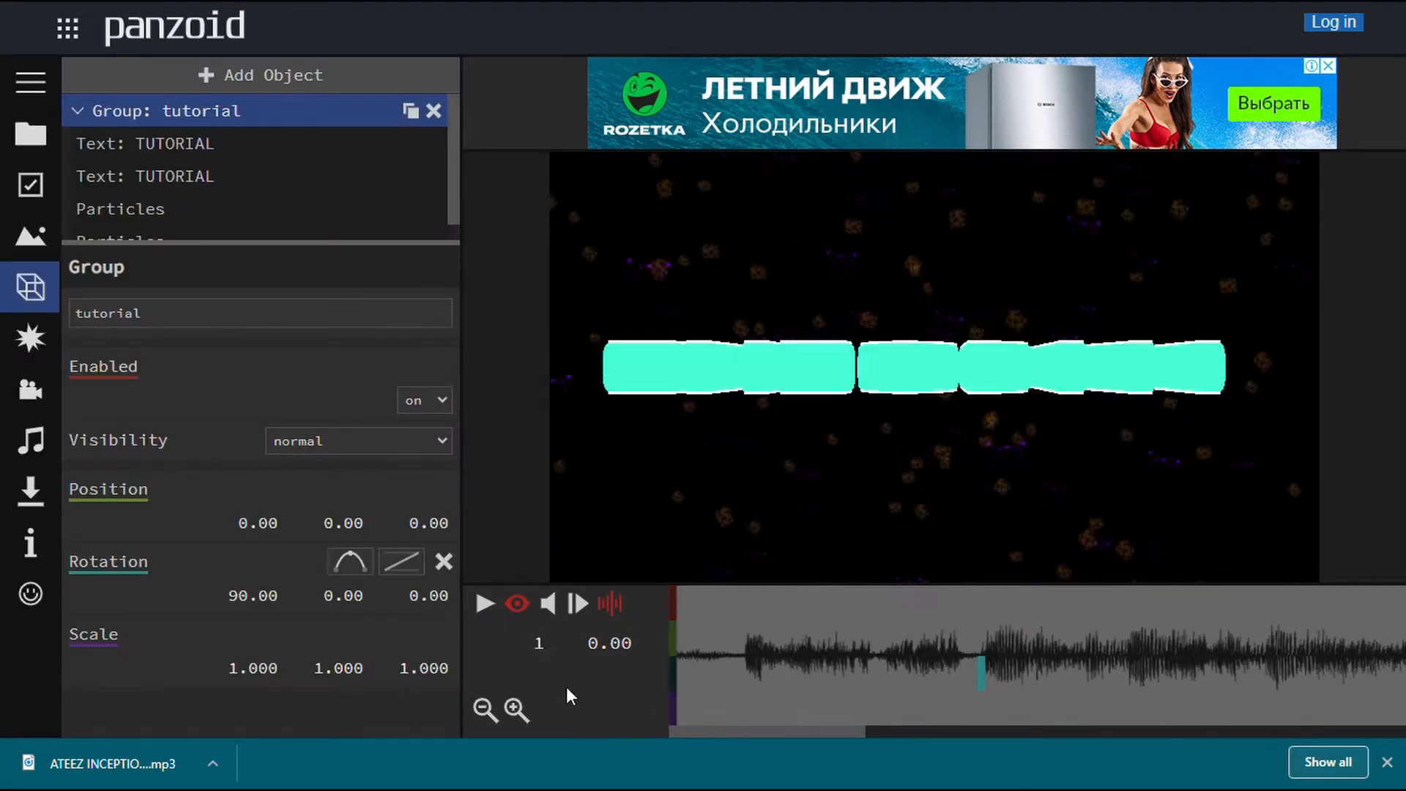
Set the easing of the tutorial group's rotation keyframe at frame 41 to quartic in-out.
left_click(986, 683)
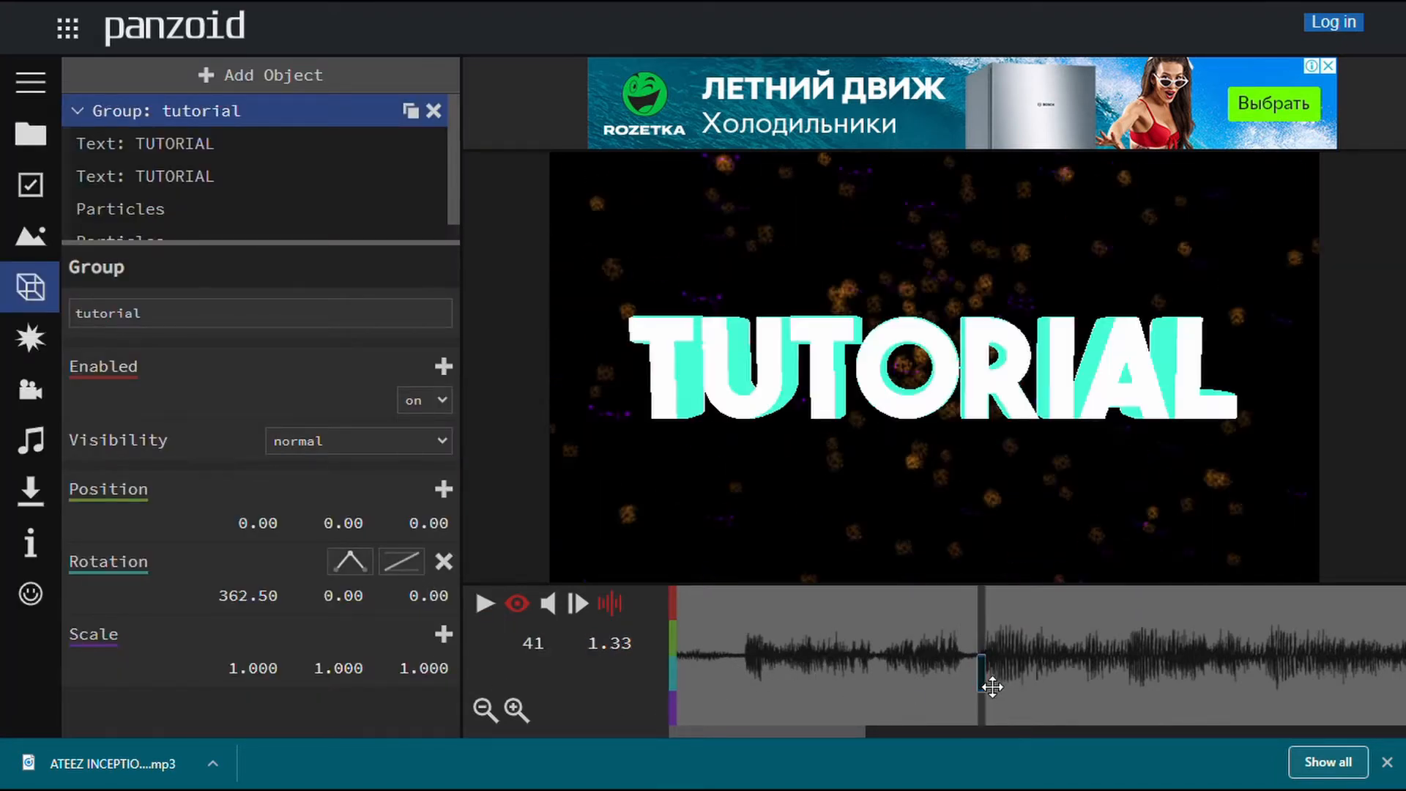
left_click(414, 574)
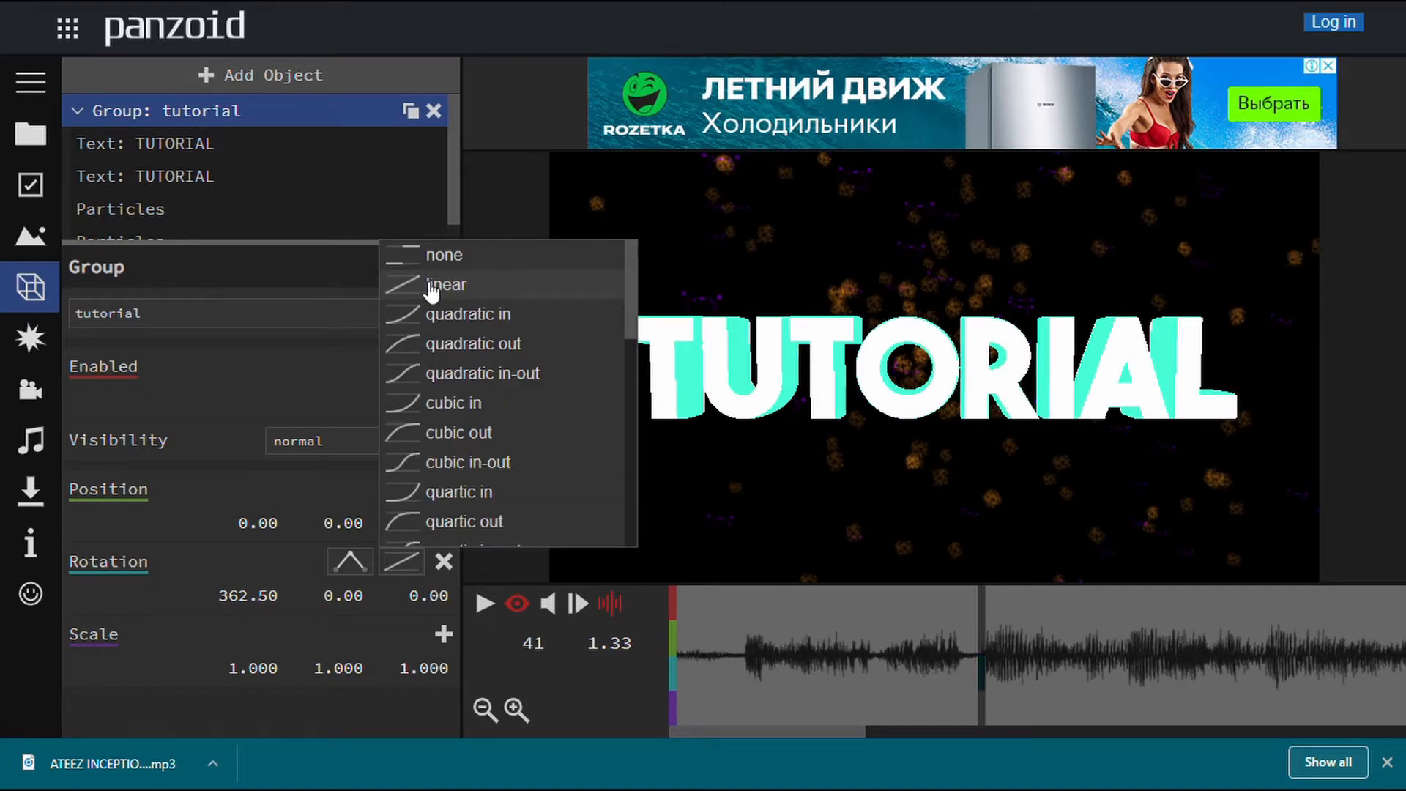
left_click_drag(632, 287, 628, 597)
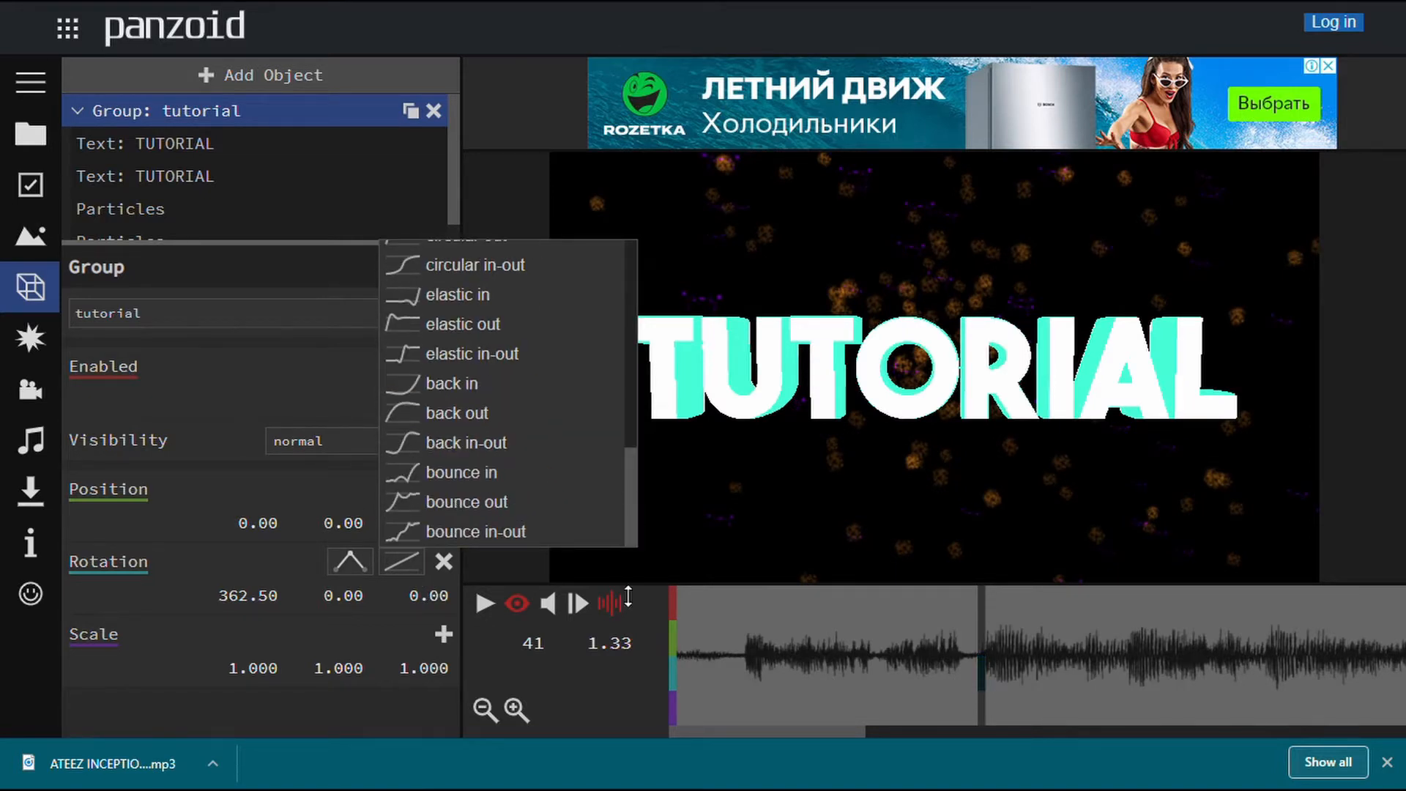
left_click_drag(630, 513, 616, 220)
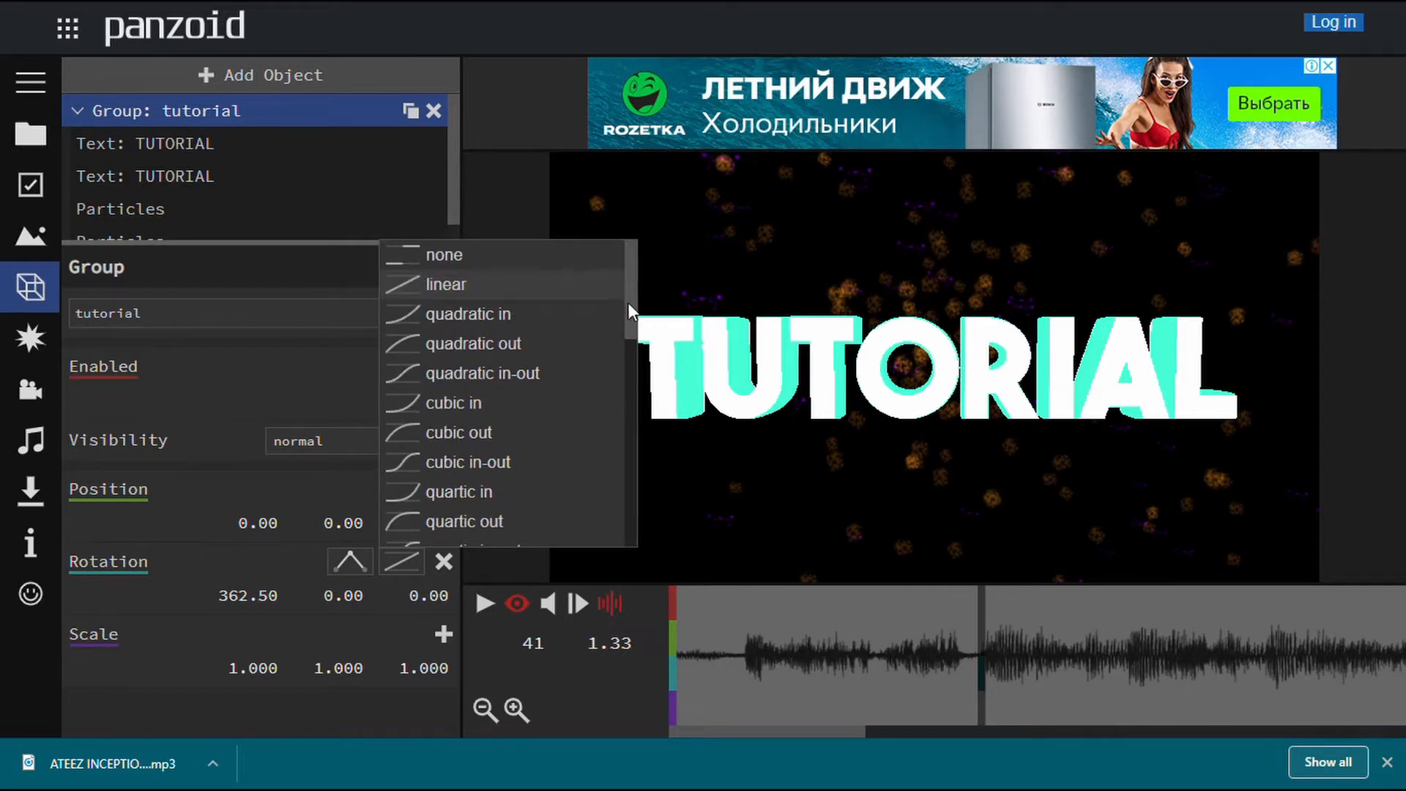
left_click_drag(631, 320, 654, 362)
scroll(622, 403, "down", 2)
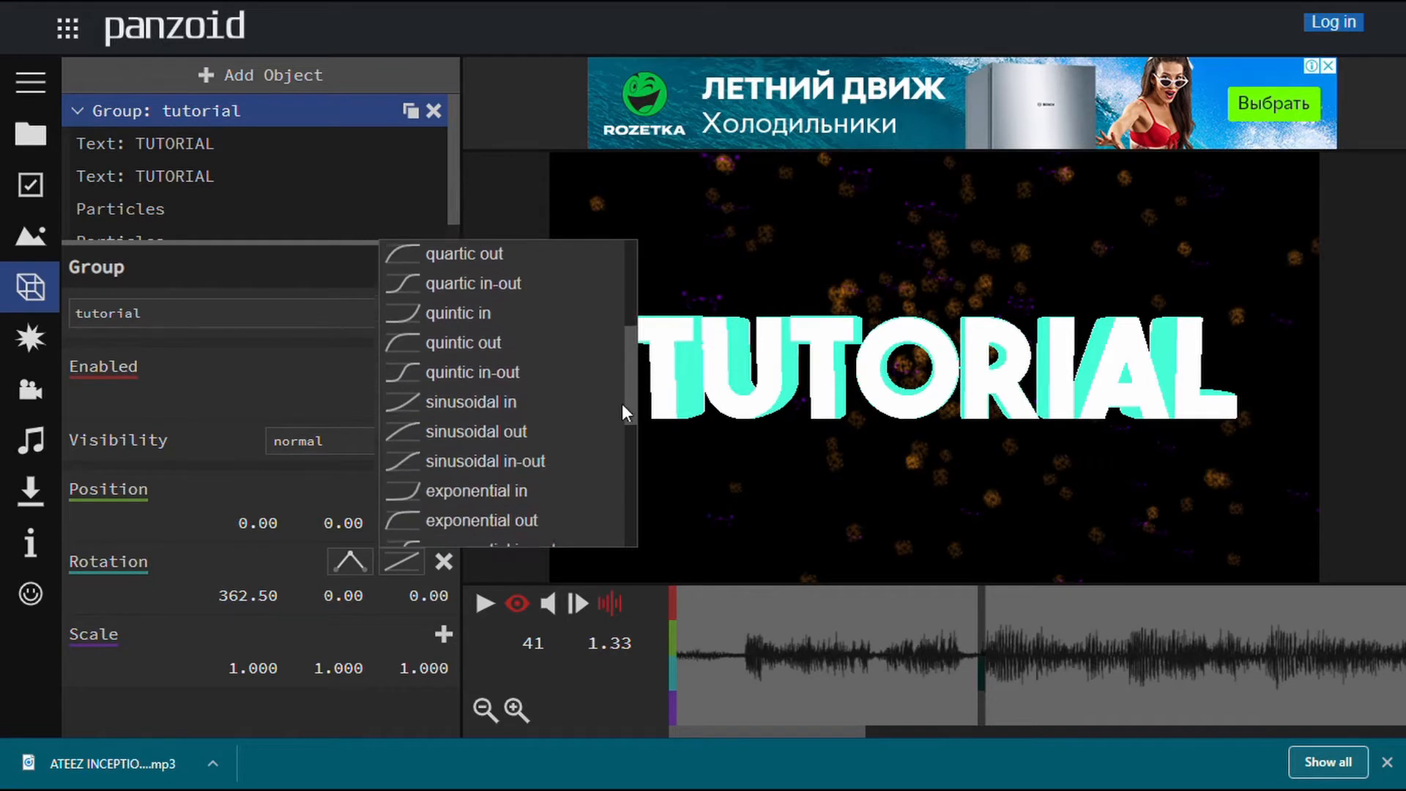
scroll(622, 367, "up", 4)
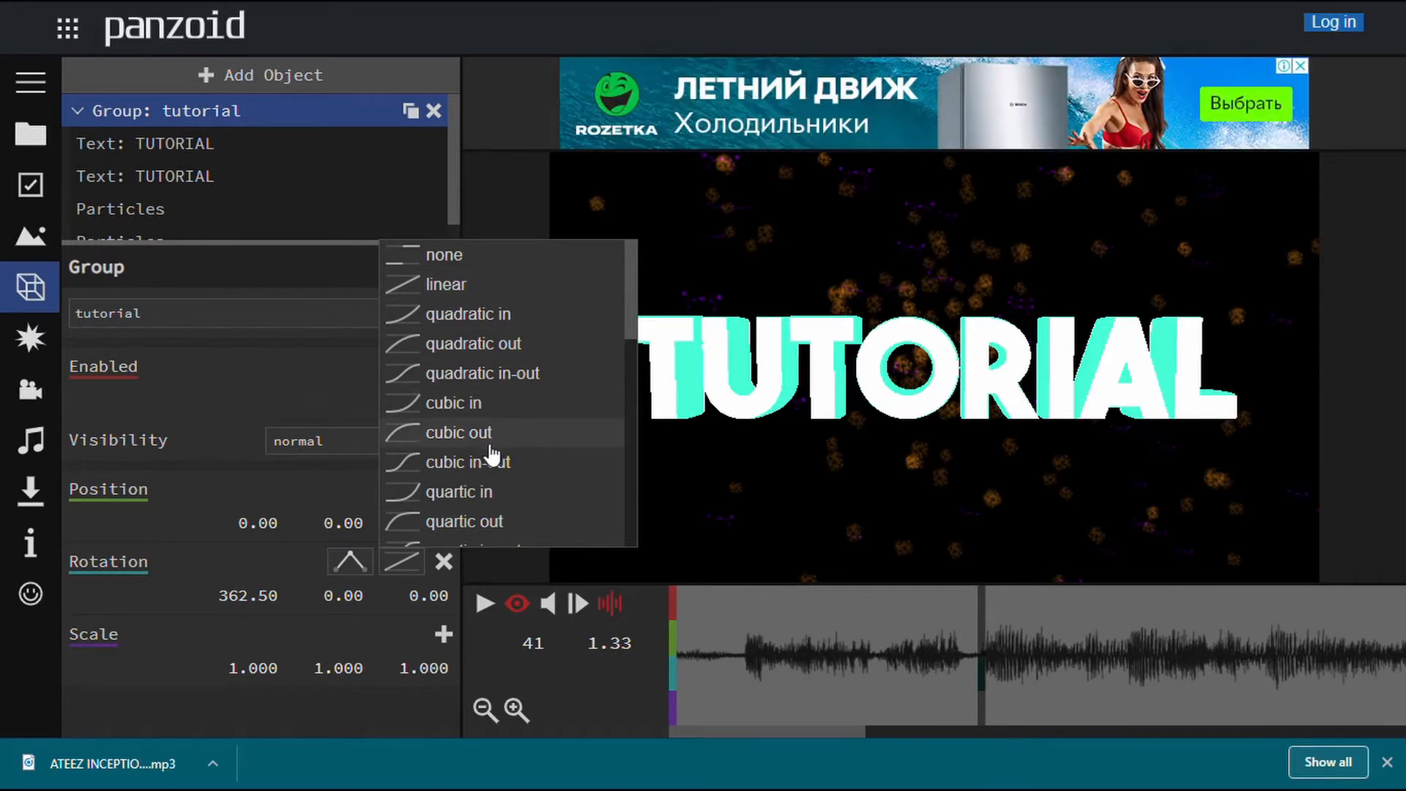
scroll(505, 449, "down", 1)
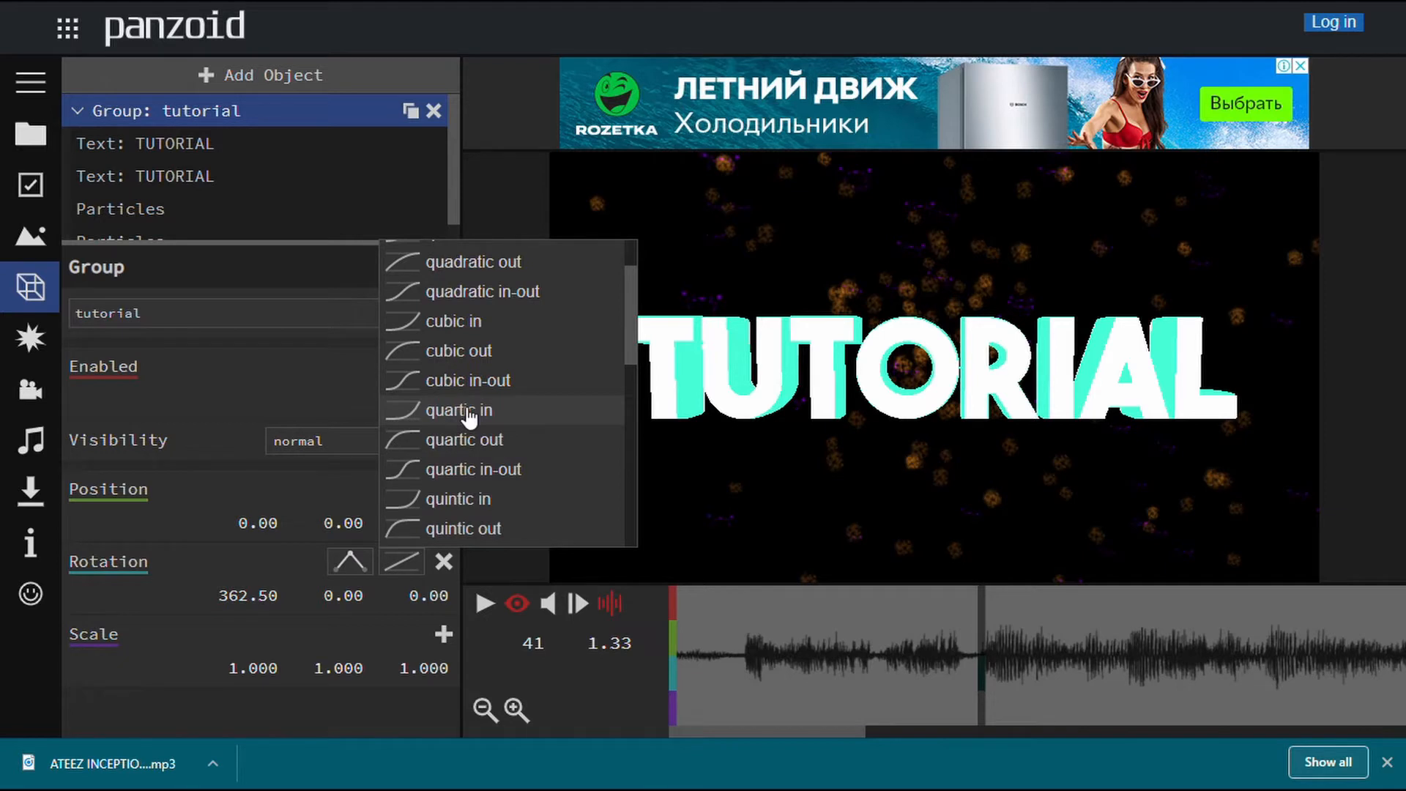
left_click(469, 476)
Play the eased rotation repeatedly from the first frame against the music, and place the playhead at frame 55.
left_click_drag(798, 631, 425, 692)
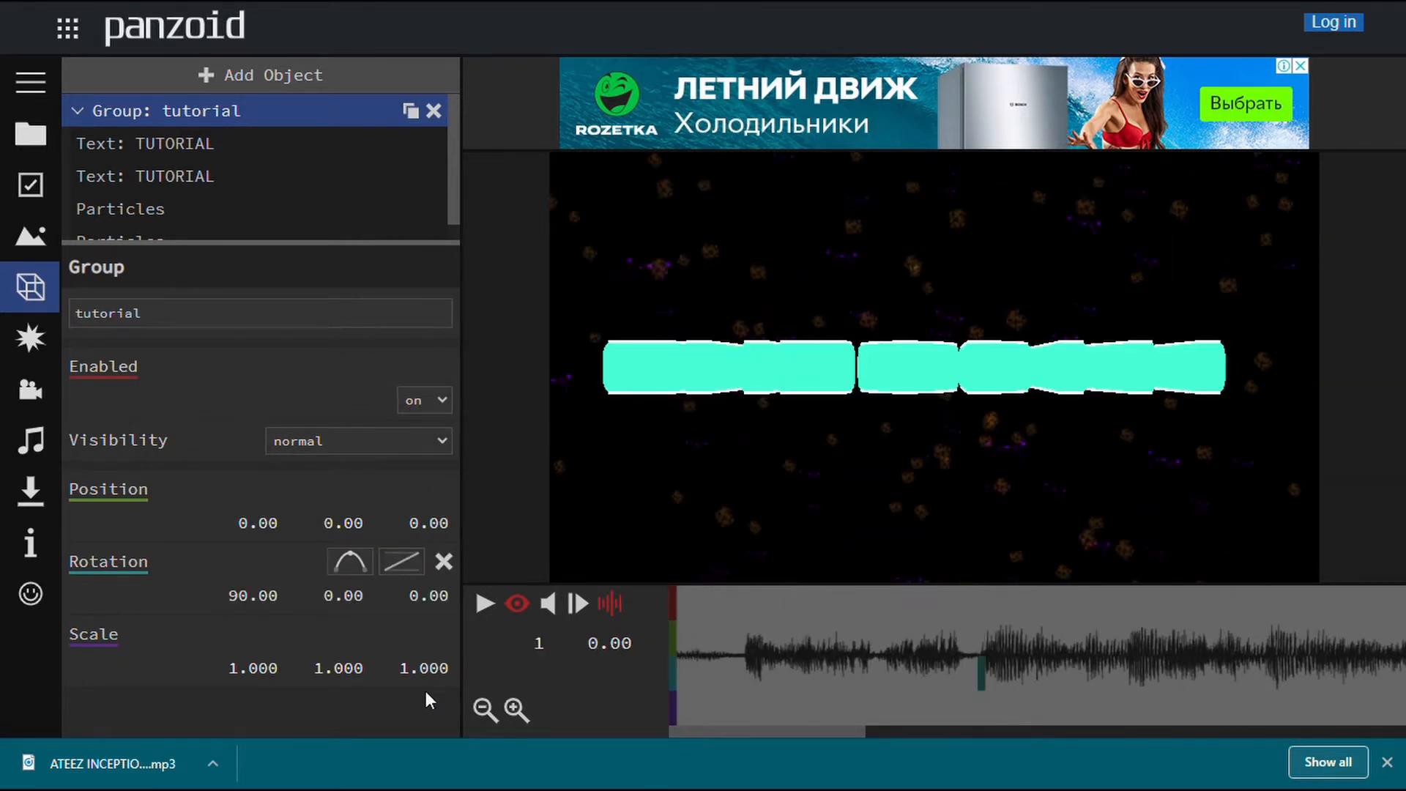
left_click(491, 606)
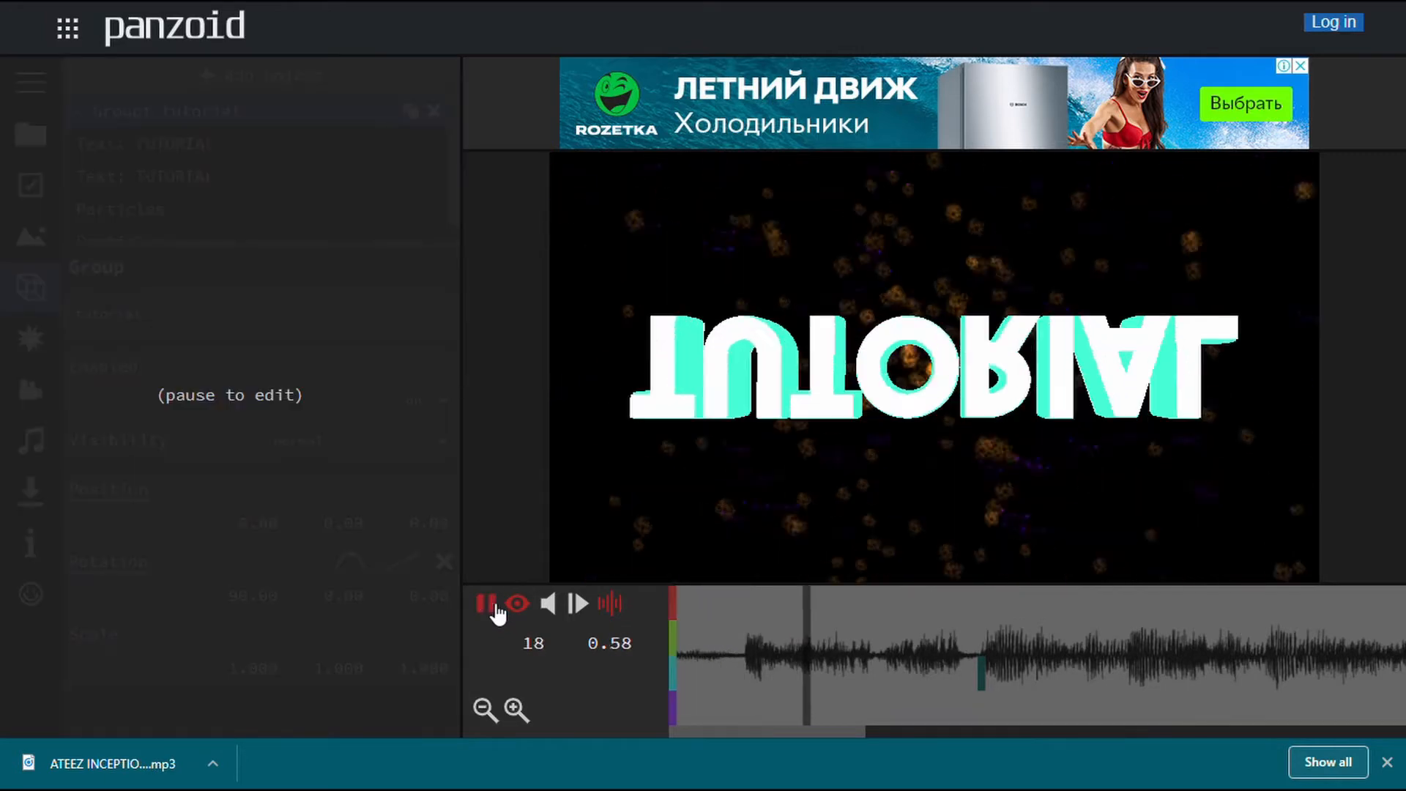
left_click(494, 607)
left_click_drag(706, 631, 503, 660)
left_click(492, 608)
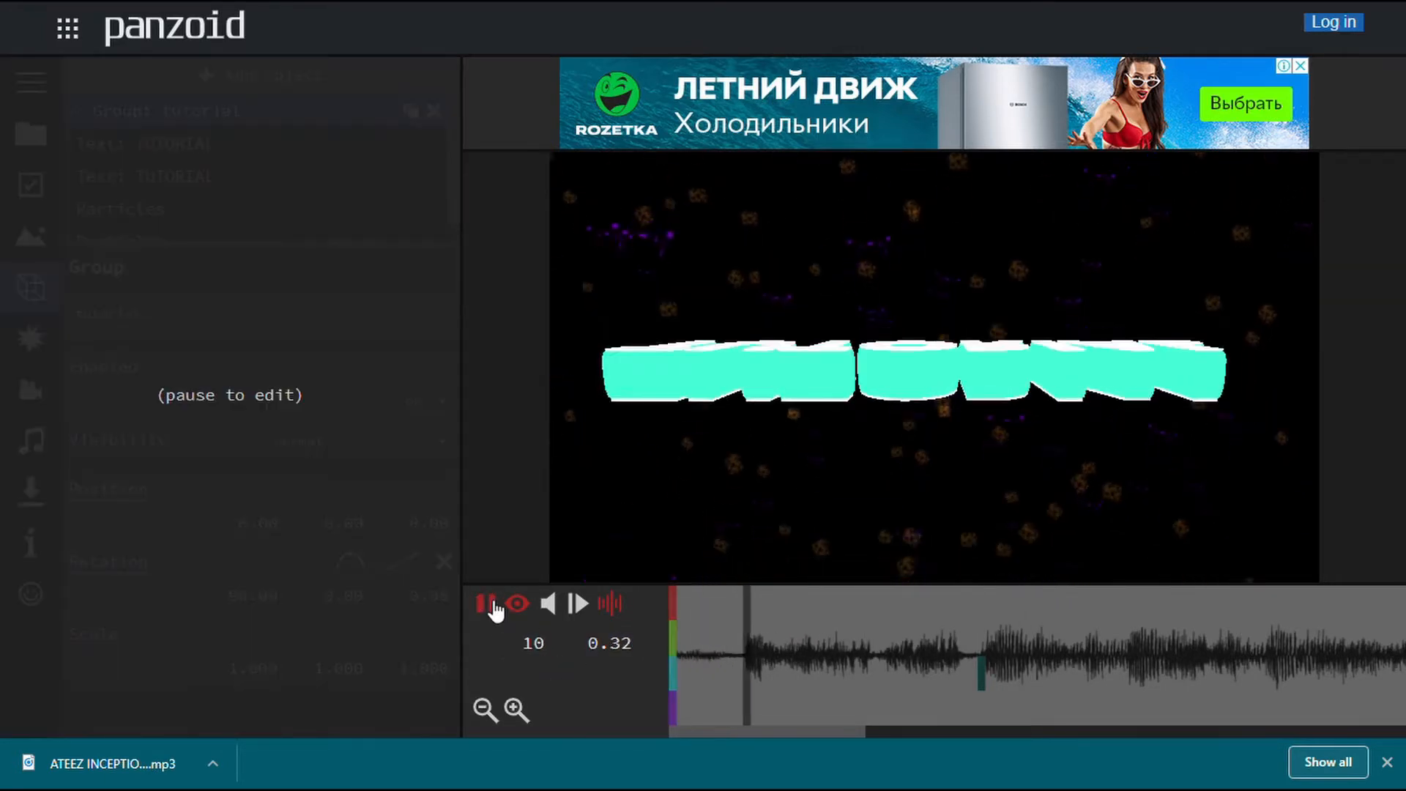
left_click(494, 608)
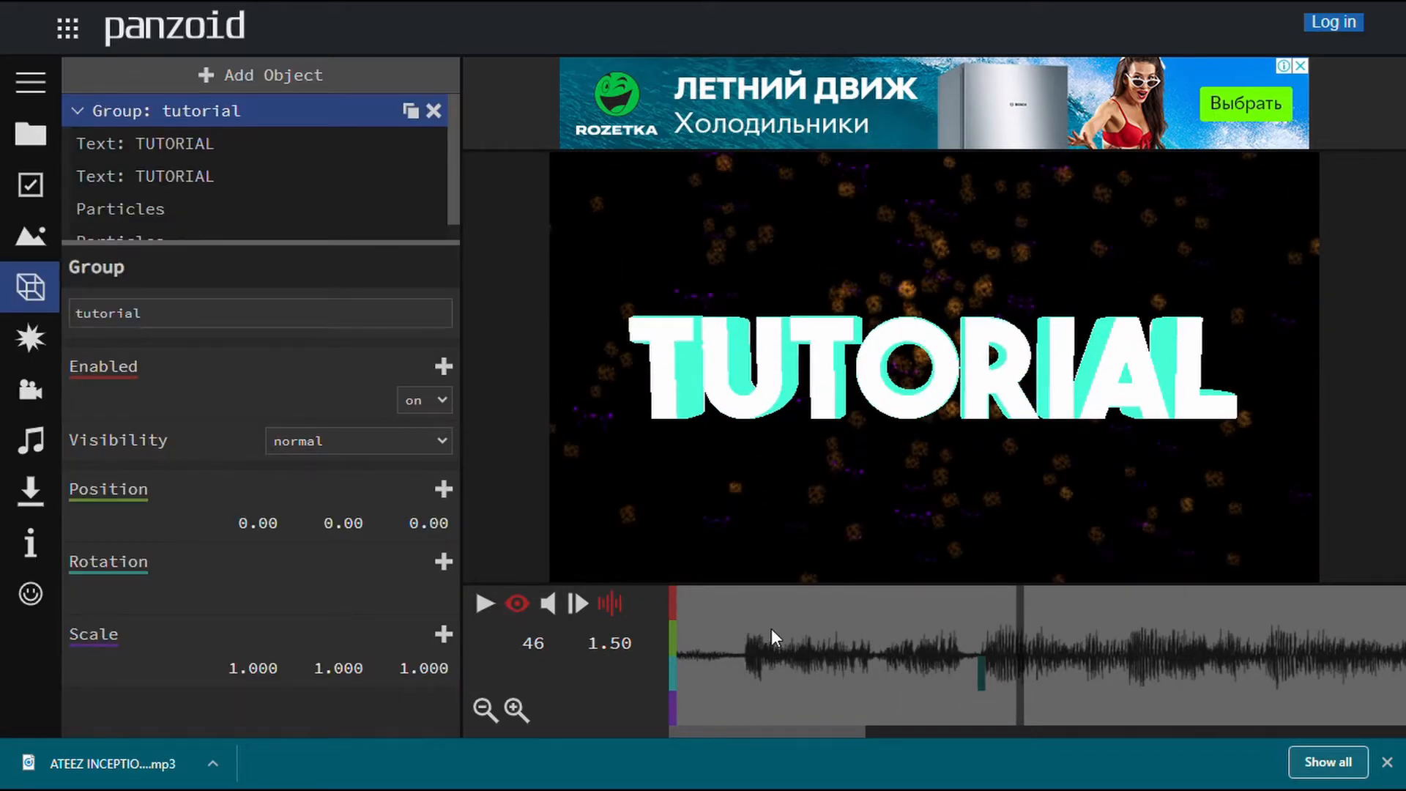
left_click_drag(1028, 635, 539, 626)
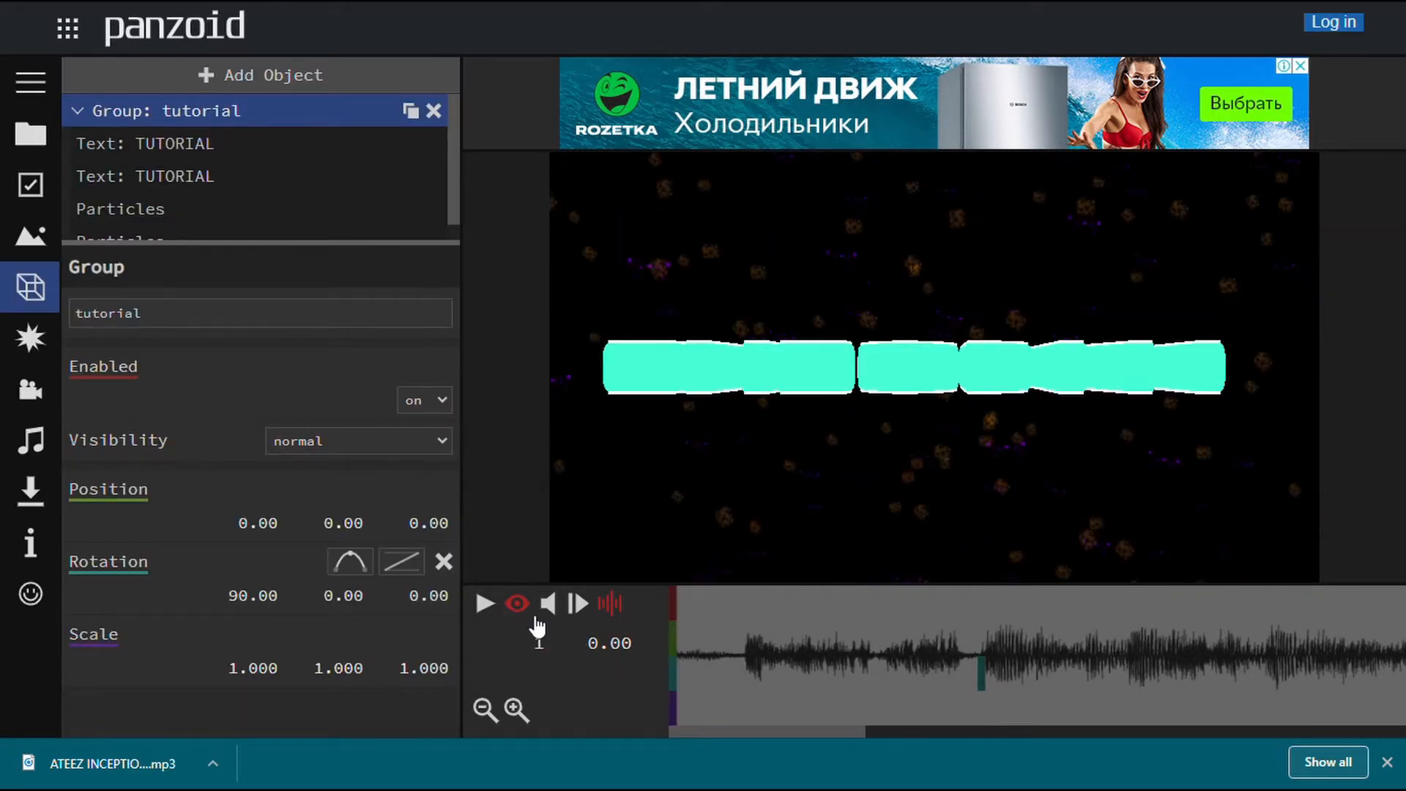
left_click(486, 605)
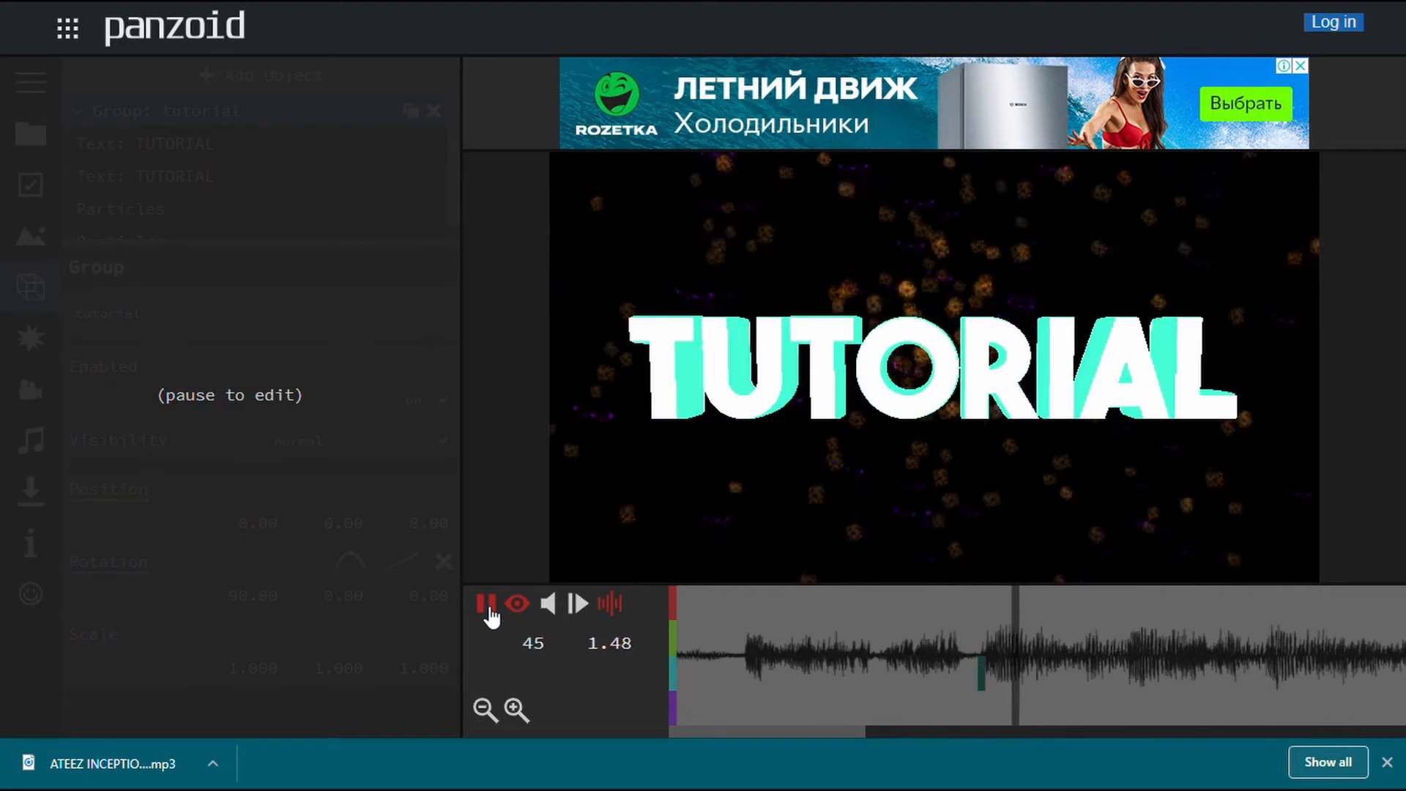
left_click(486, 605)
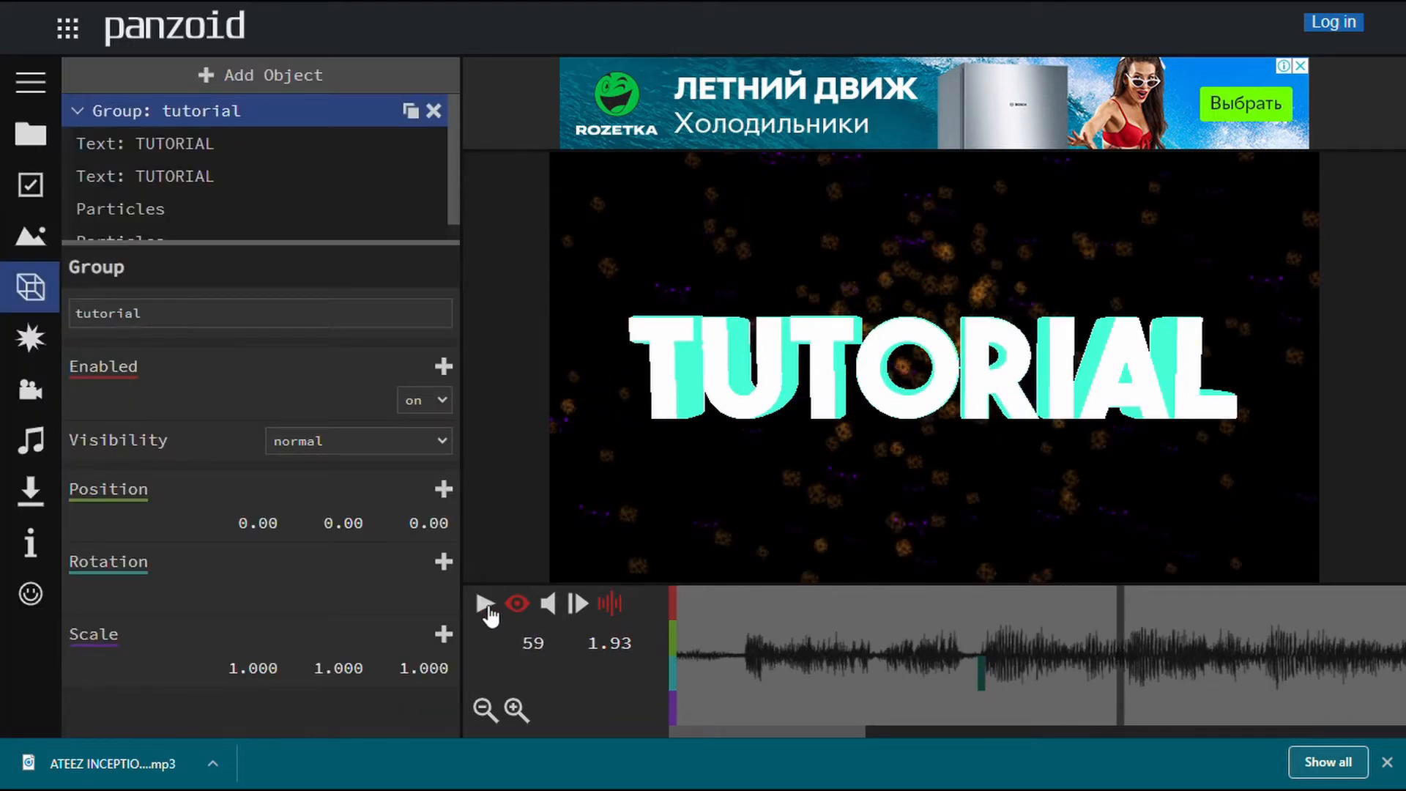
mouse_move(1106, 639)
left_mouse_down()
mouse_move(1290, 673)
mouse_move(1240, 655)
mouse_move(1105, 665)
mouse_move(1276, 677)
mouse_move(991, 645)
mouse_move(1194, 659)
mouse_move(1094, 663)
left_mouse_up()
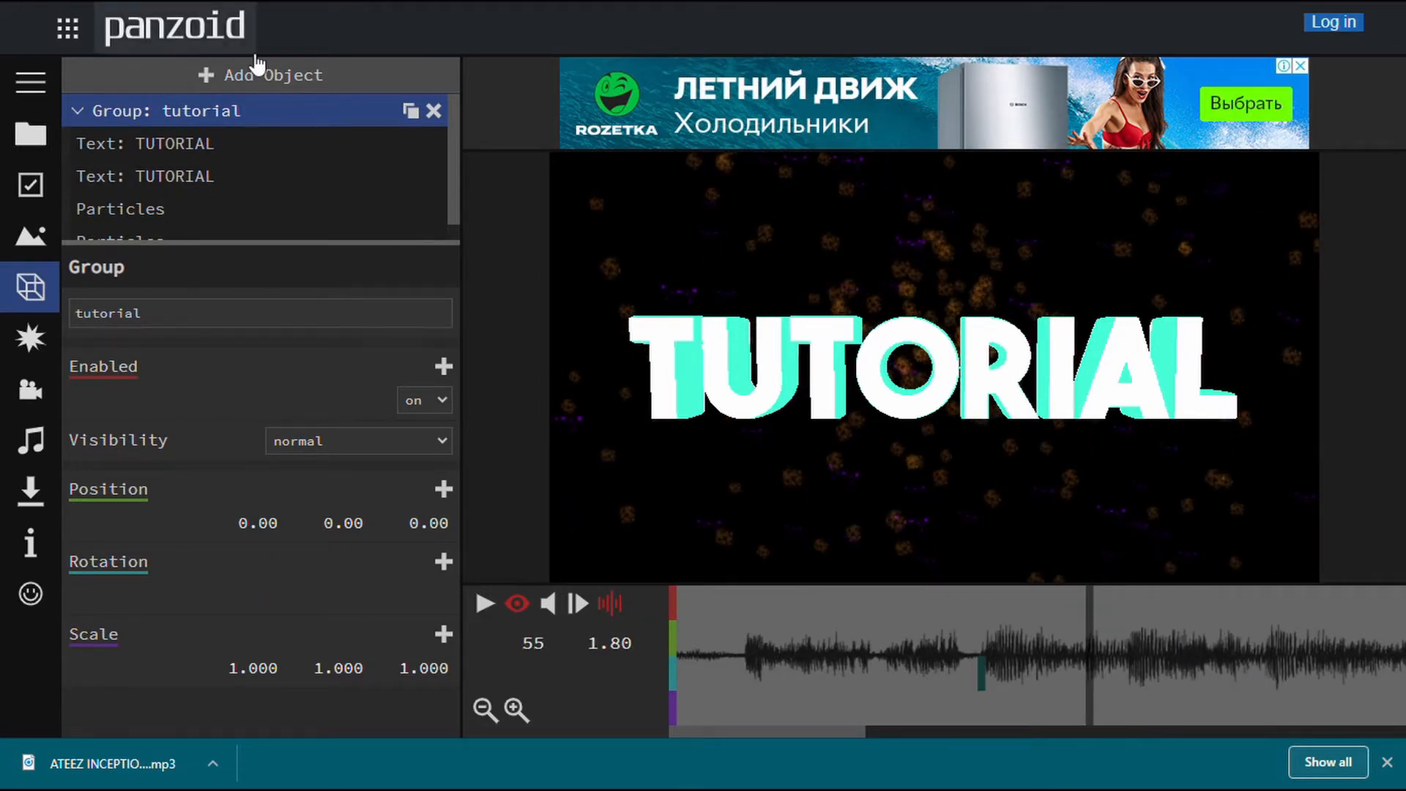
left_click(223, 75)
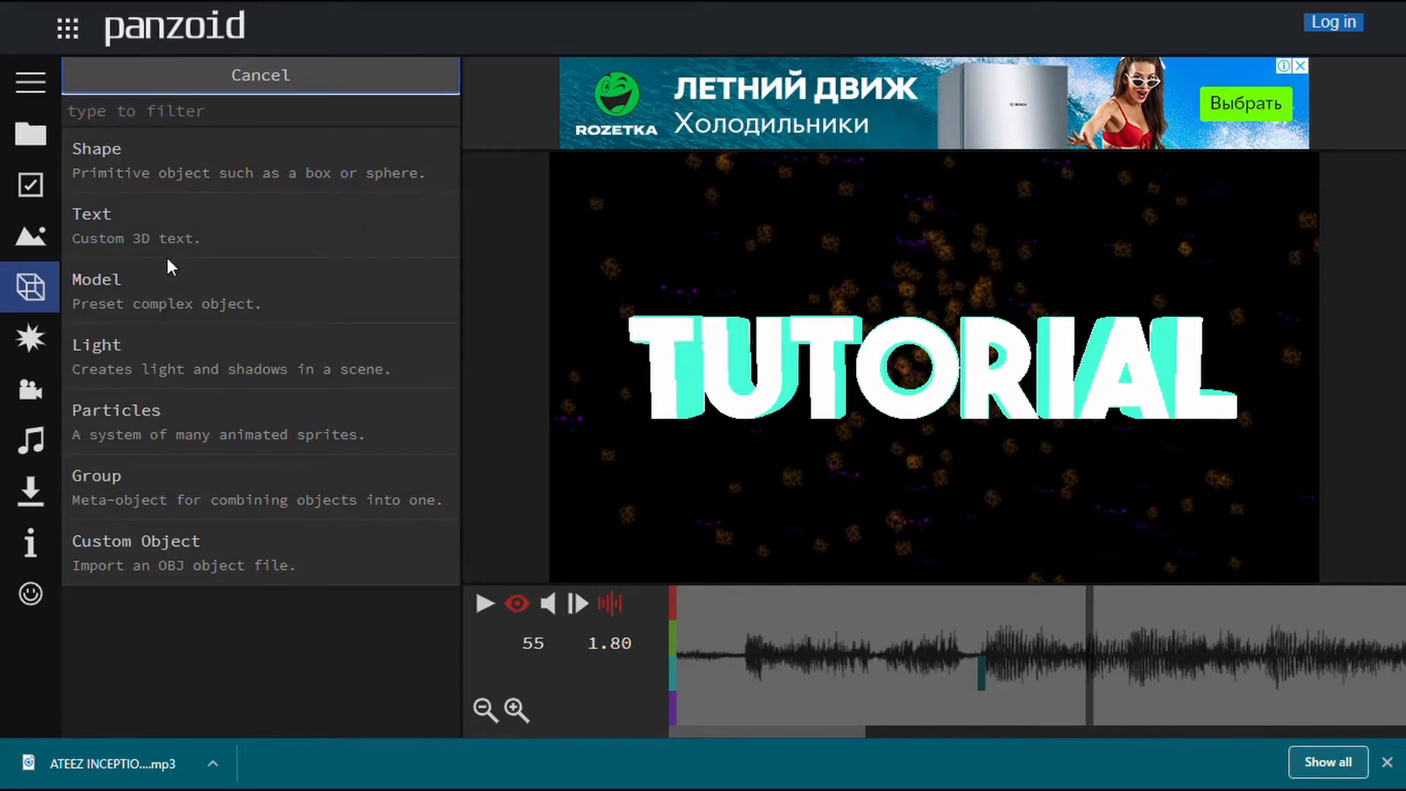
left_click(165, 233)
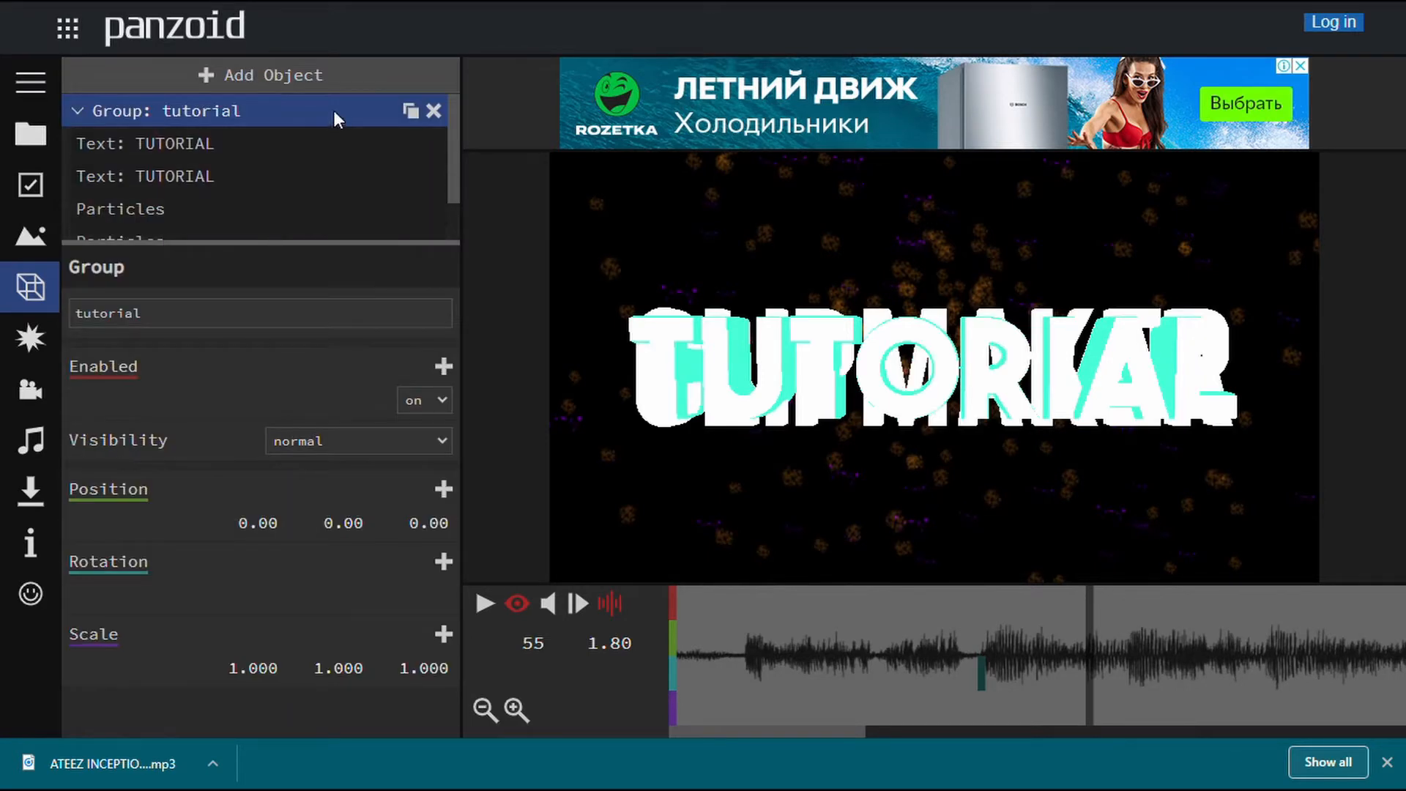
scroll(341, 227, "down", 3)
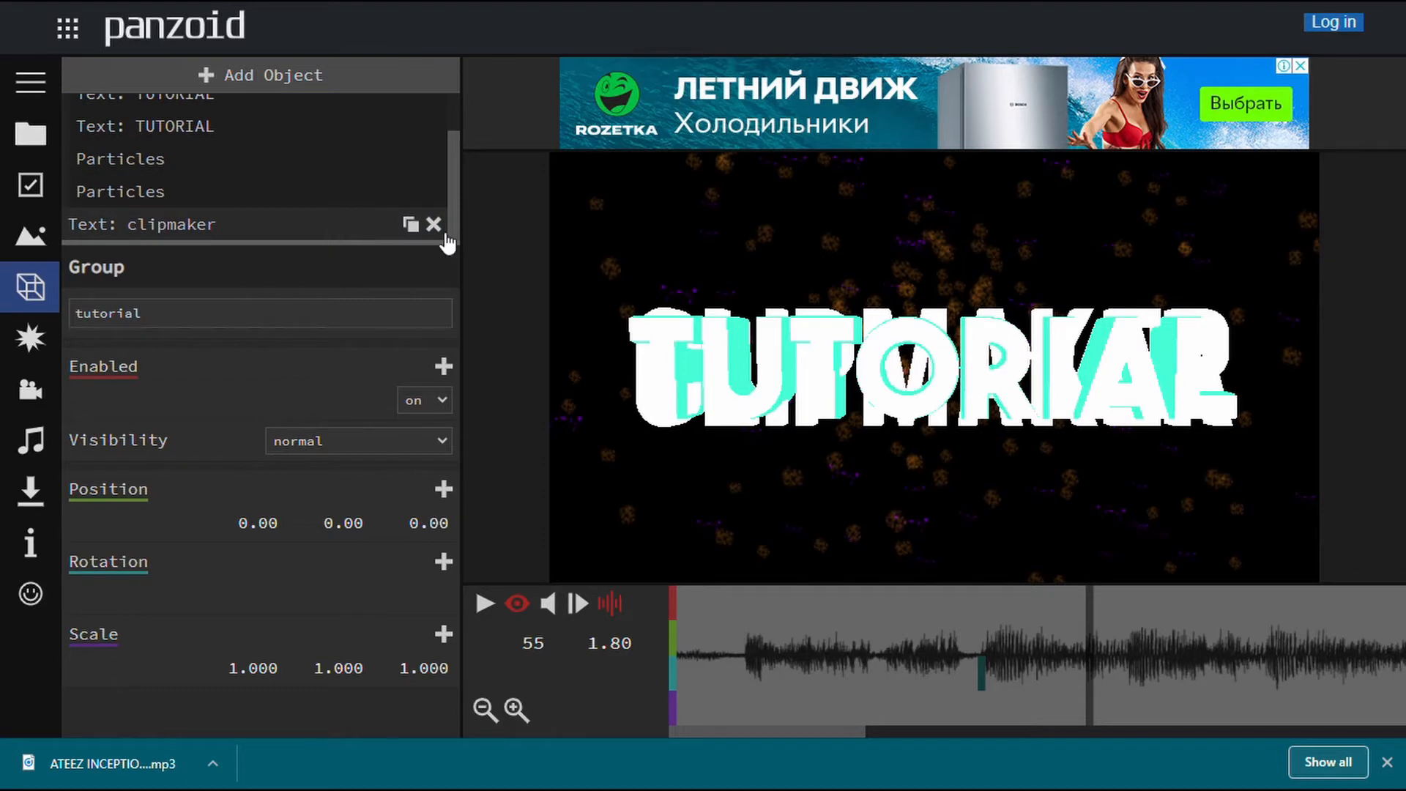
left_click(433, 223)
Add a Rectangle shape to the scene and select it in the object list.
left_click(339, 71)
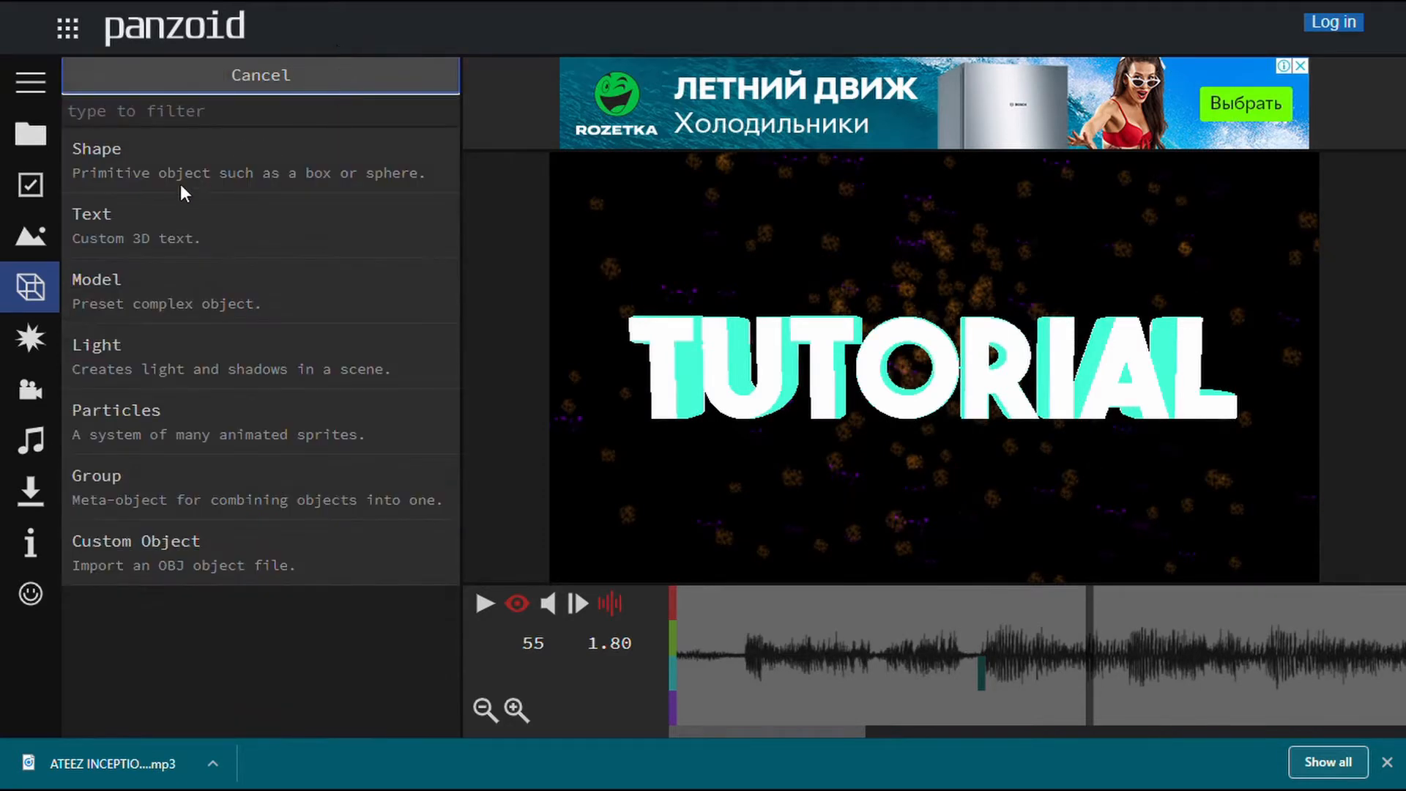
left_click(226, 171)
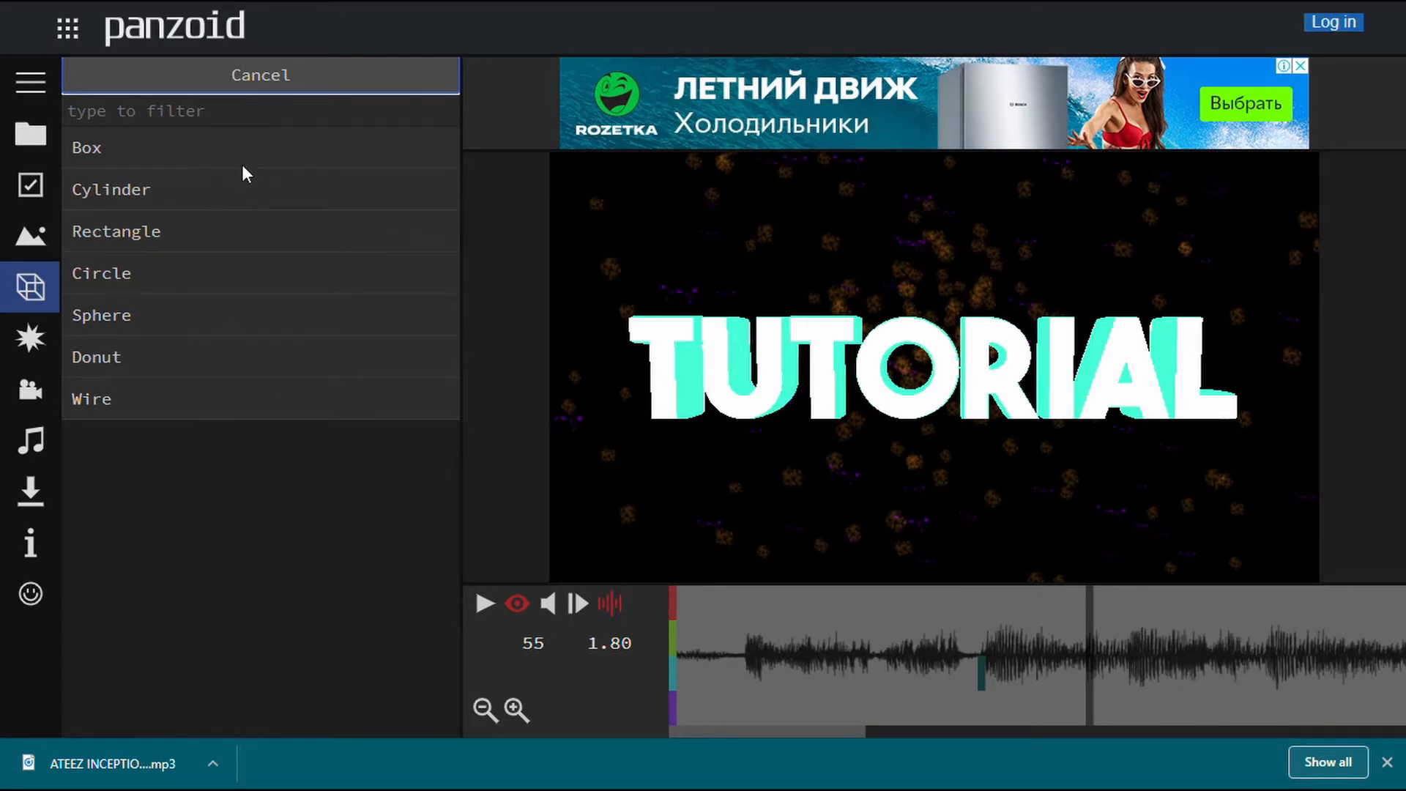
left_click(215, 236)
left_click(341, 223)
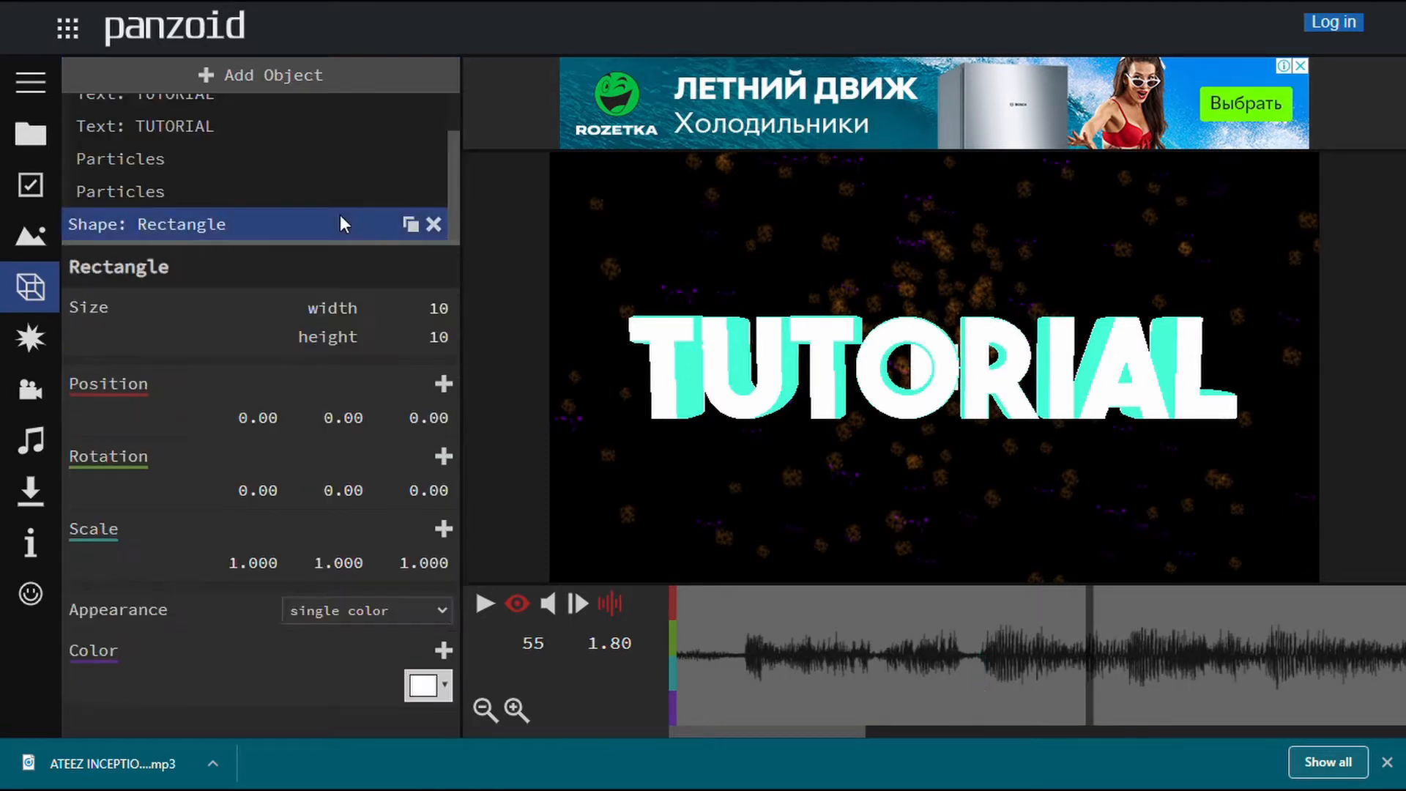
Set the rectangle's color to bright green #00ff1e.
left_click(424, 686)
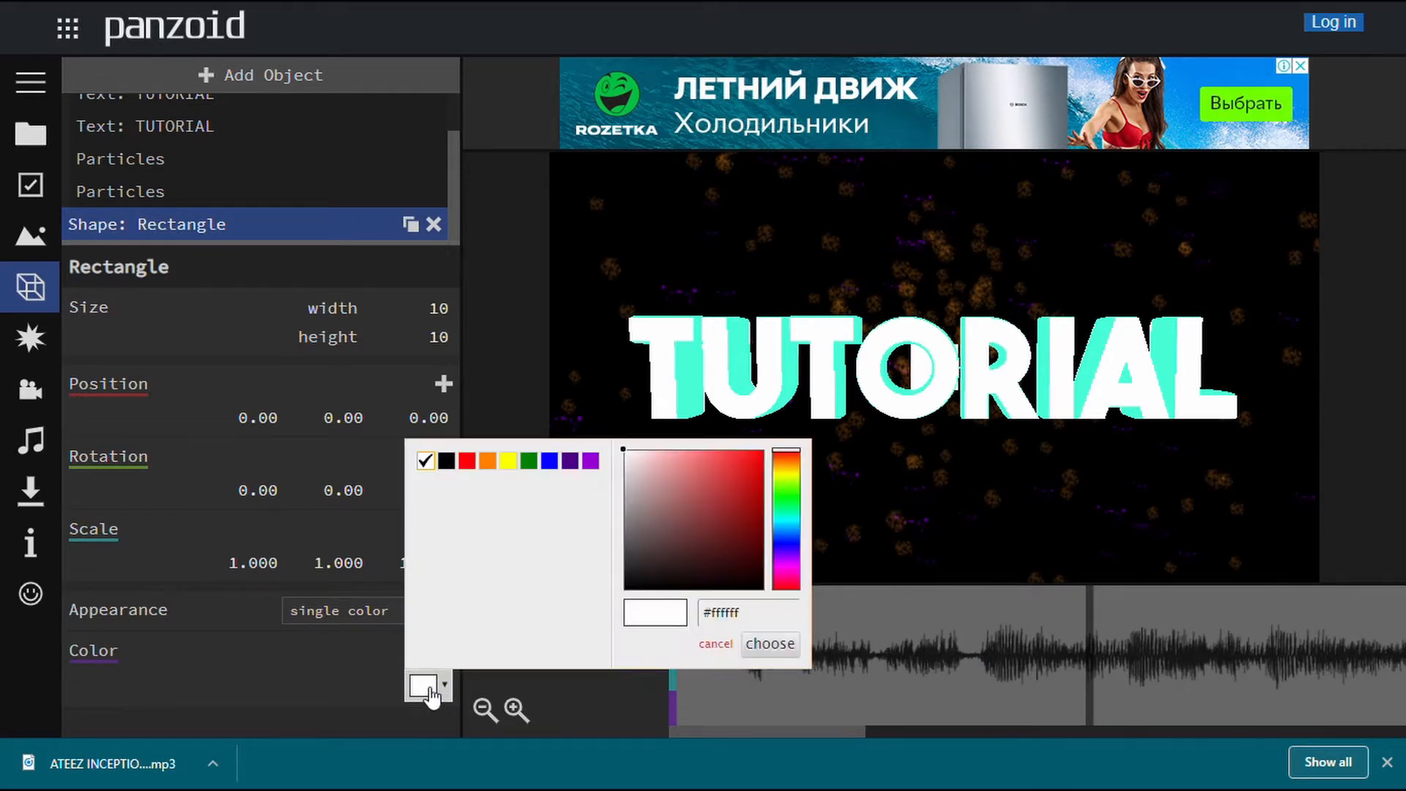
left_click_drag(788, 507, 792, 499)
left_click_drag(717, 473, 824, 415)
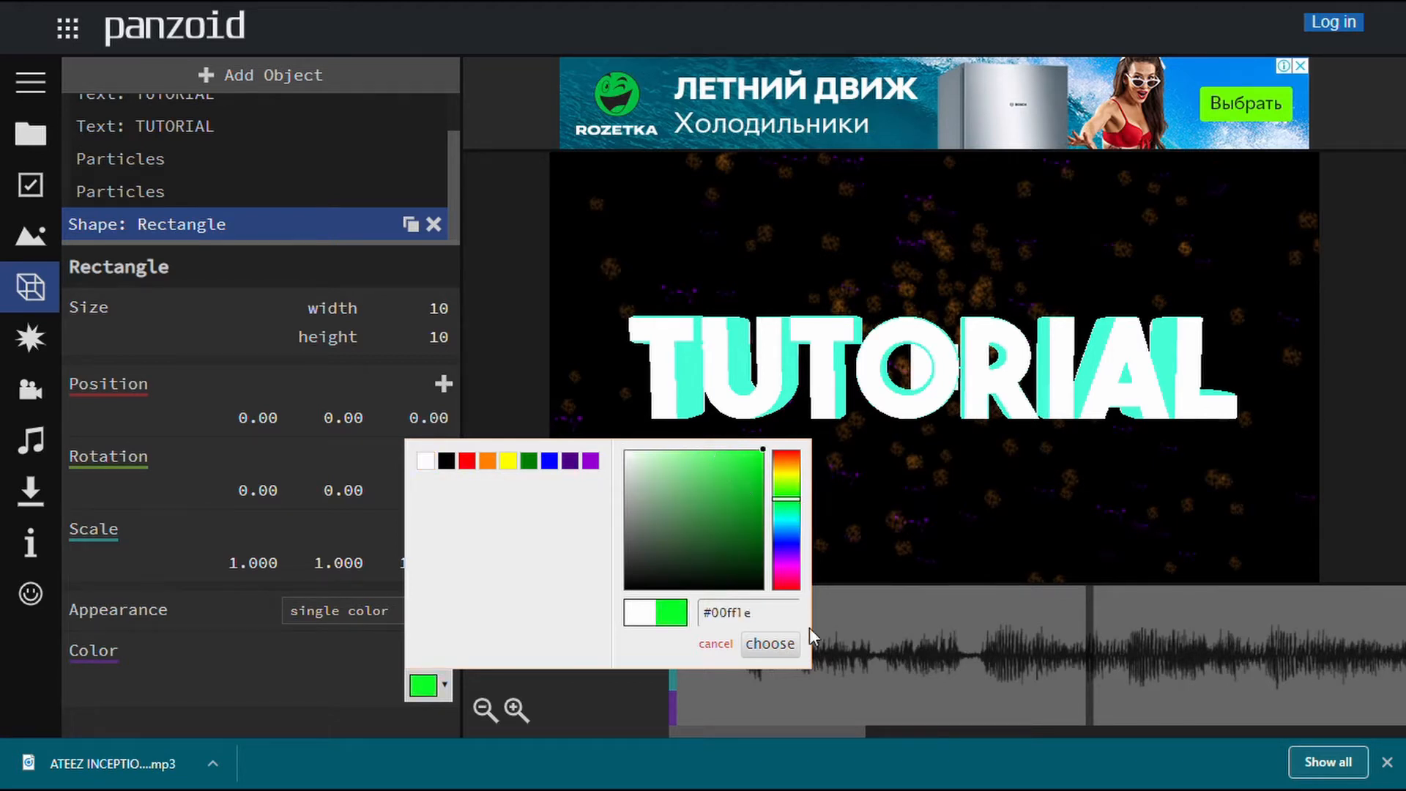
left_click(771, 643)
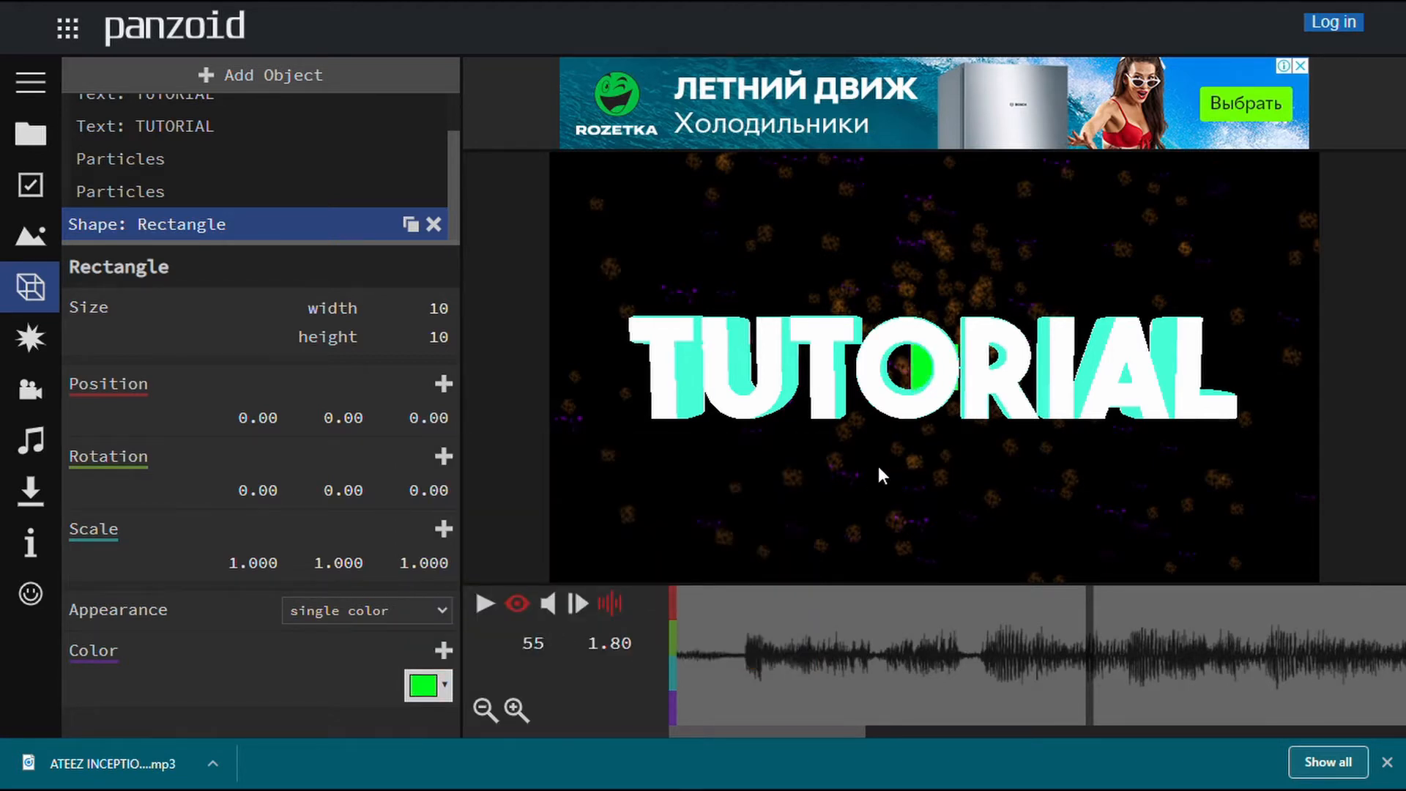
Switch from the camera view to the free editing view and raise the rectangle above the text to about Y 18.05.
left_click(517, 605)
left_click_drag(786, 479, 930, 402)
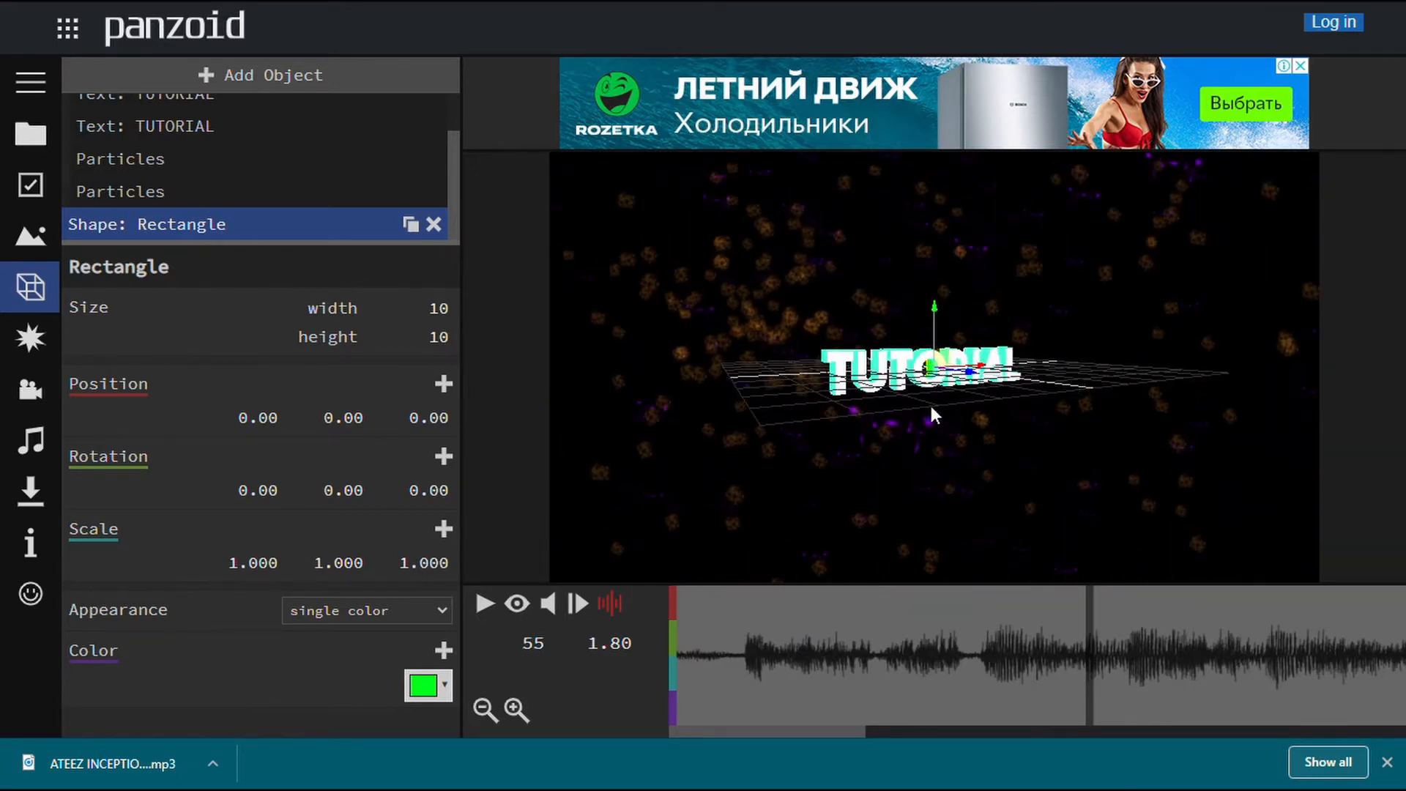
left_click_drag(937, 310, 932, 279)
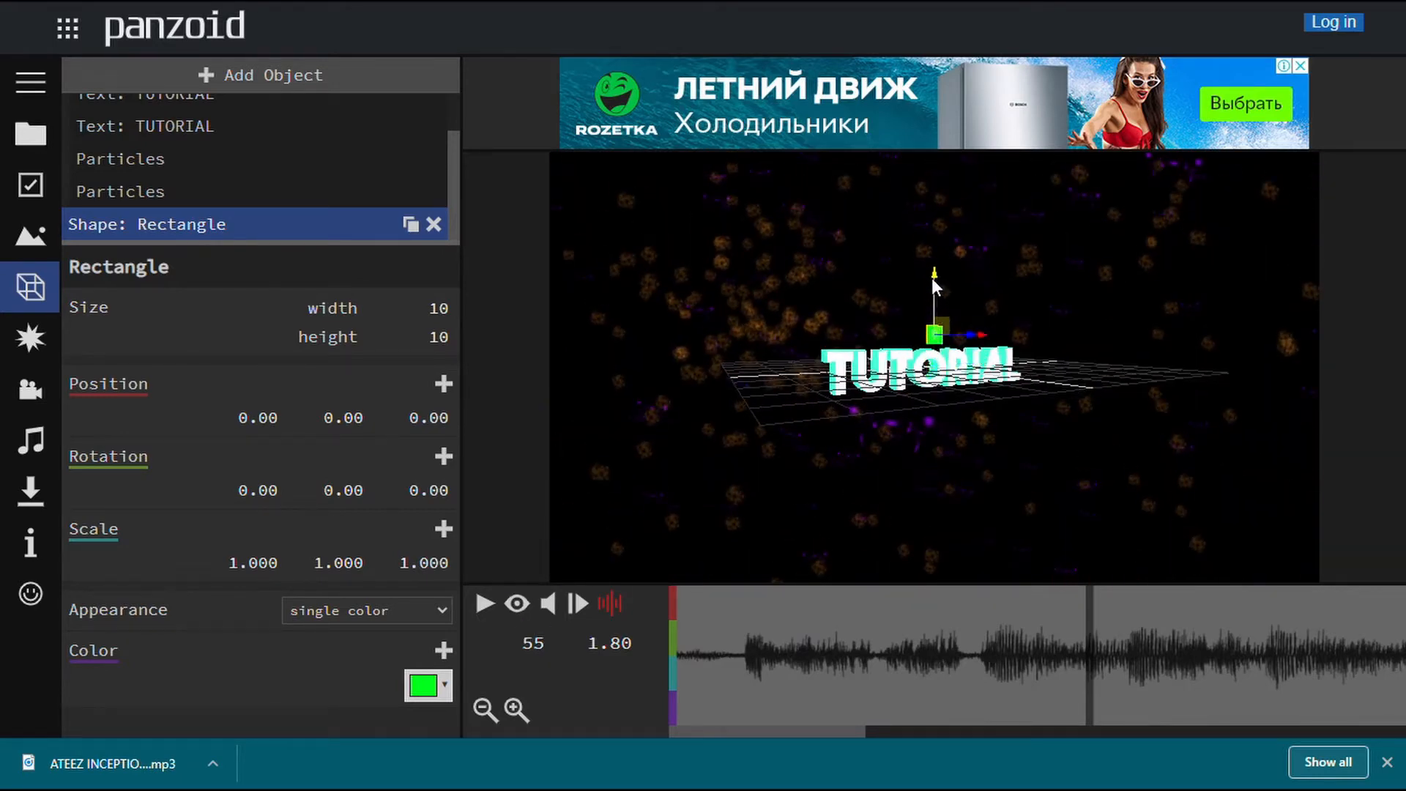
left_click_drag(1043, 425, 937, 438)
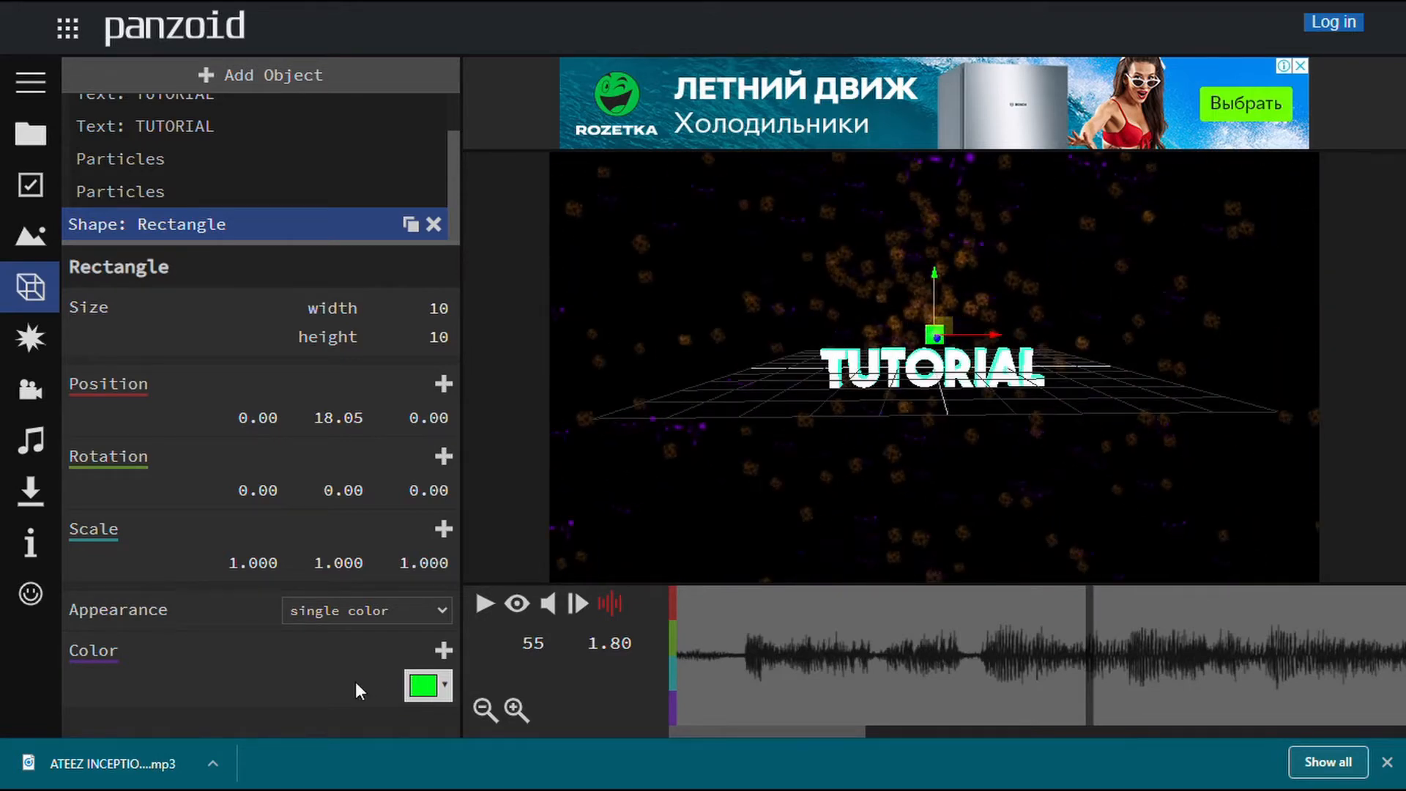
Change the rectangle's color to amber #ffbf00.
left_click(425, 687)
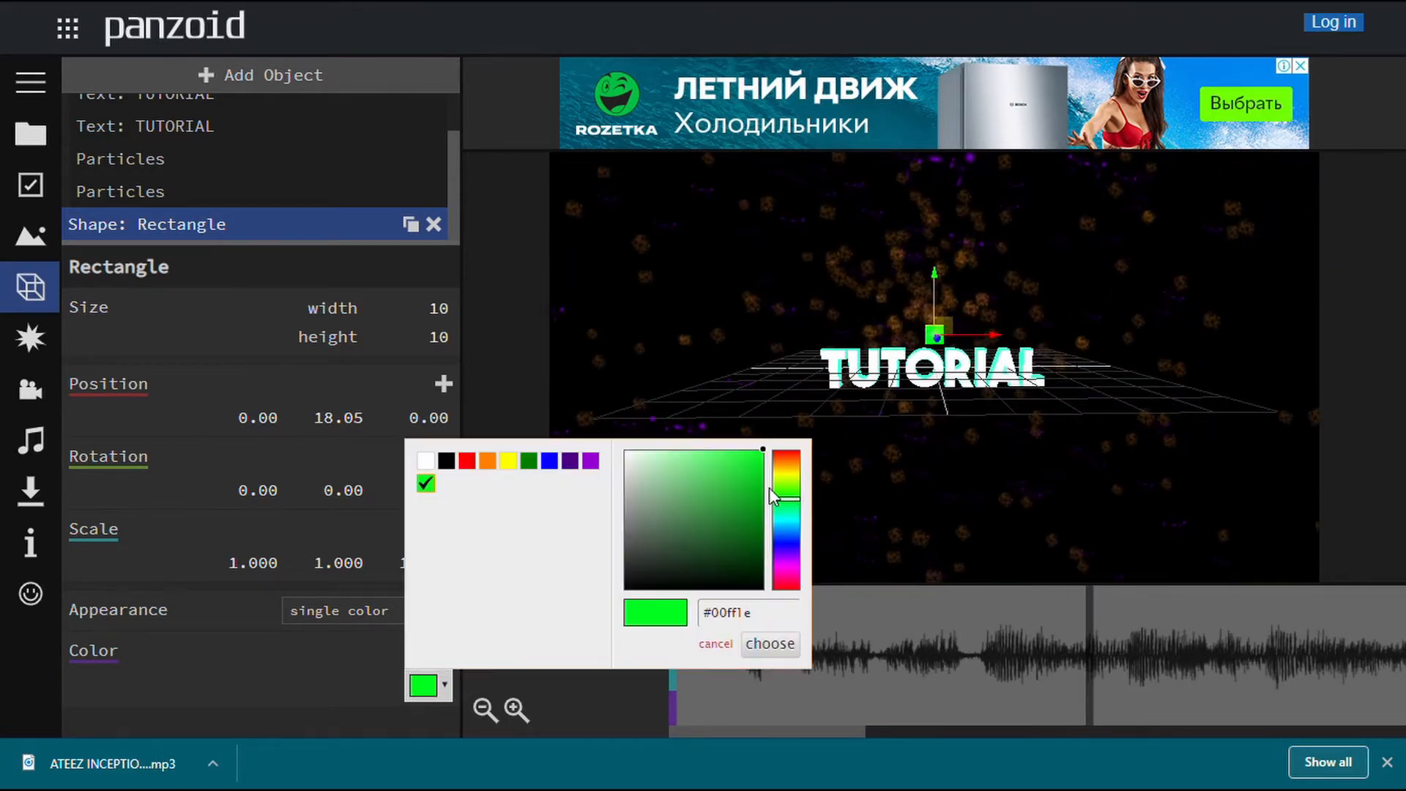
left_click_drag(785, 472, 794, 469)
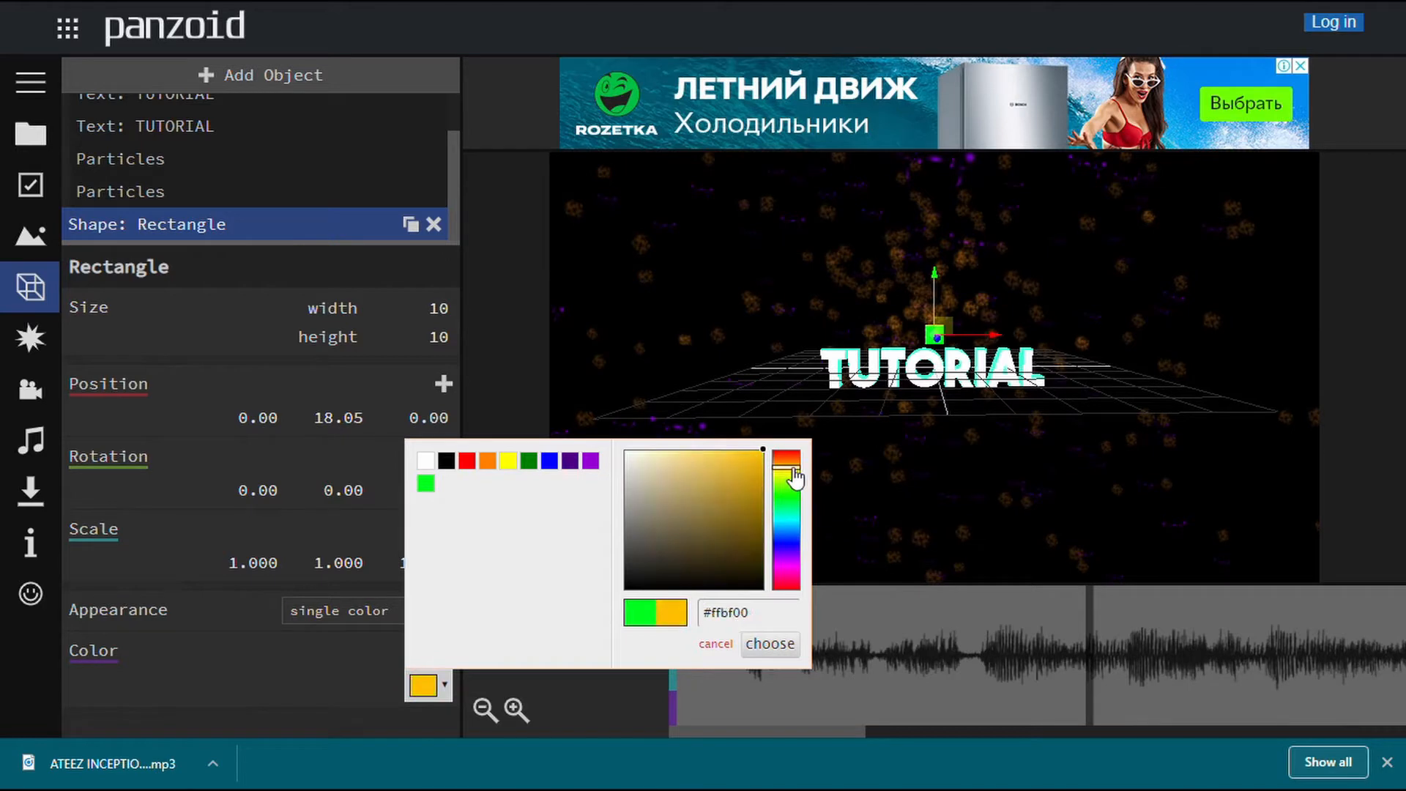
left_click(781, 646)
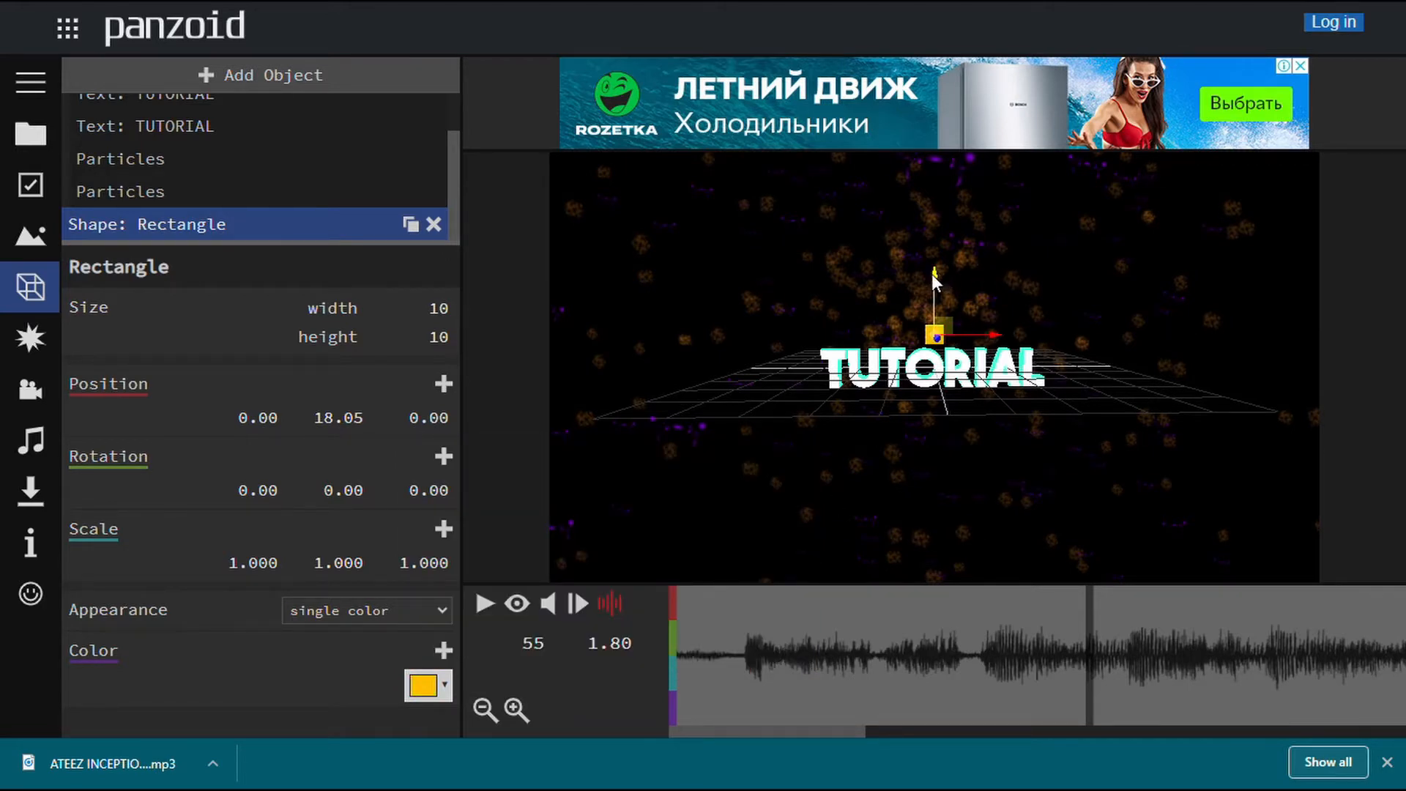
Set the rectangle's width and height to 500 each.
left_click_drag(871, 440, 816, 453)
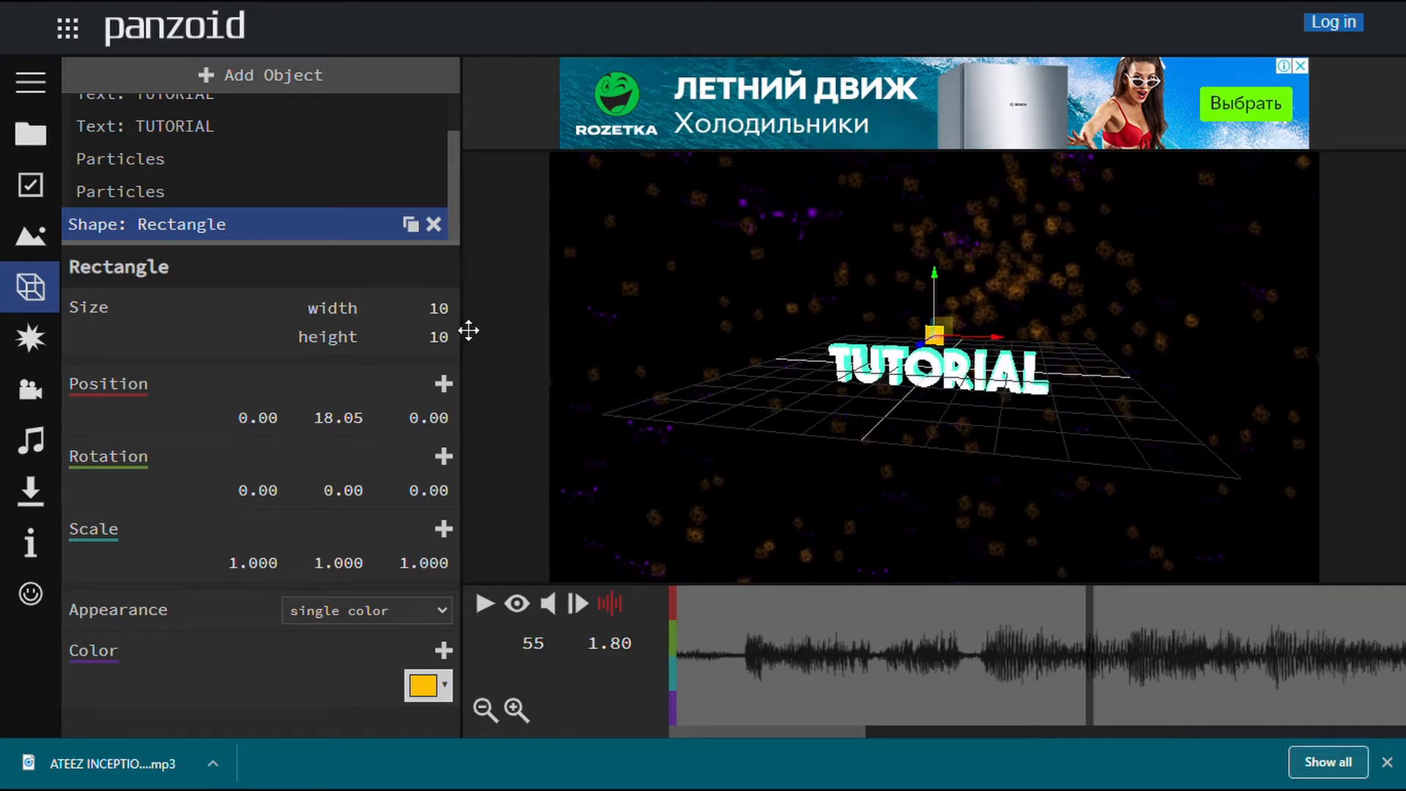
left_click(443, 315)
key("BackSpace")
type("500")
key("Return")
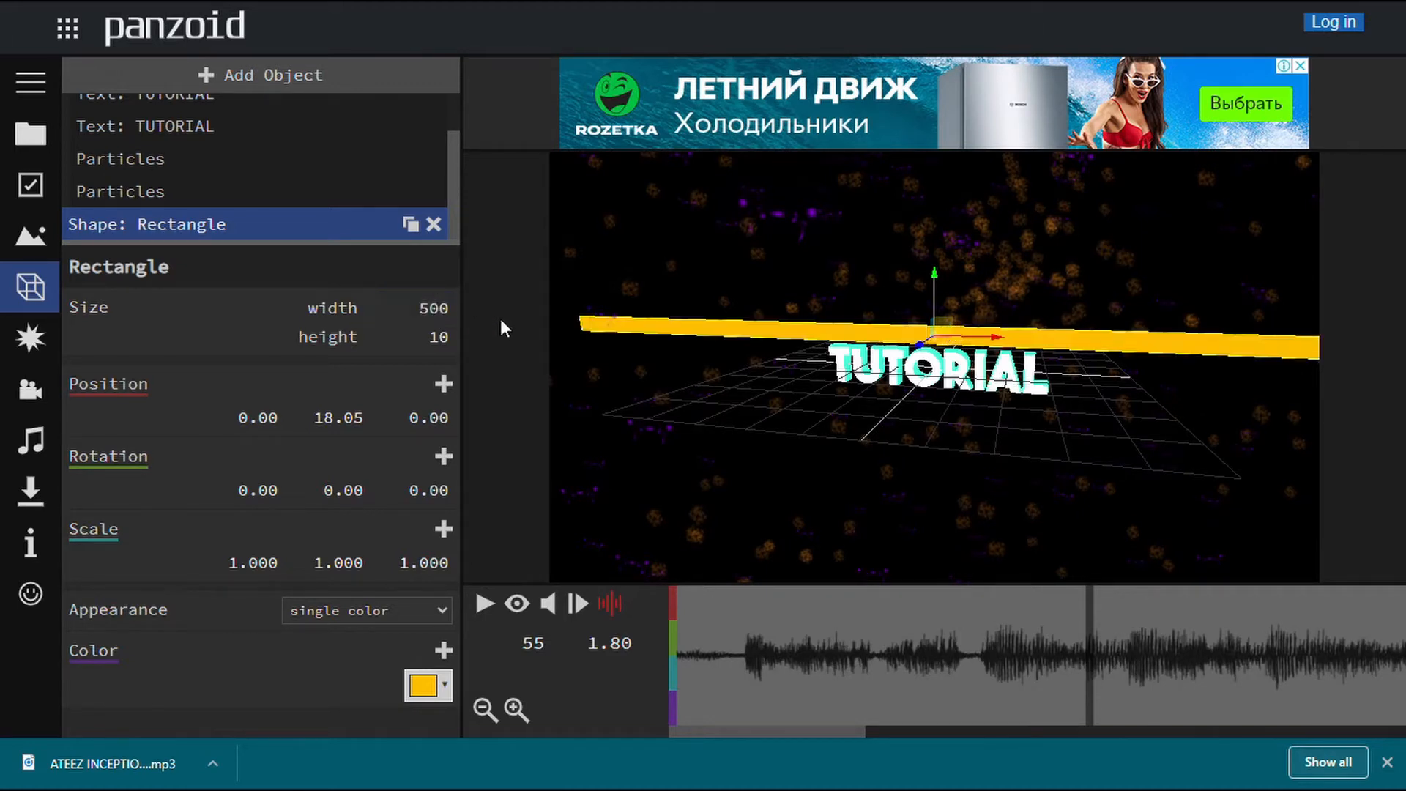
left_click(443, 342)
key("BackSpace")
key("Return")
Move the rectangle back behind the text to about Z -661.82, checking its coverage through the camera view.
left_click_drag(934, 480, 977, 726)
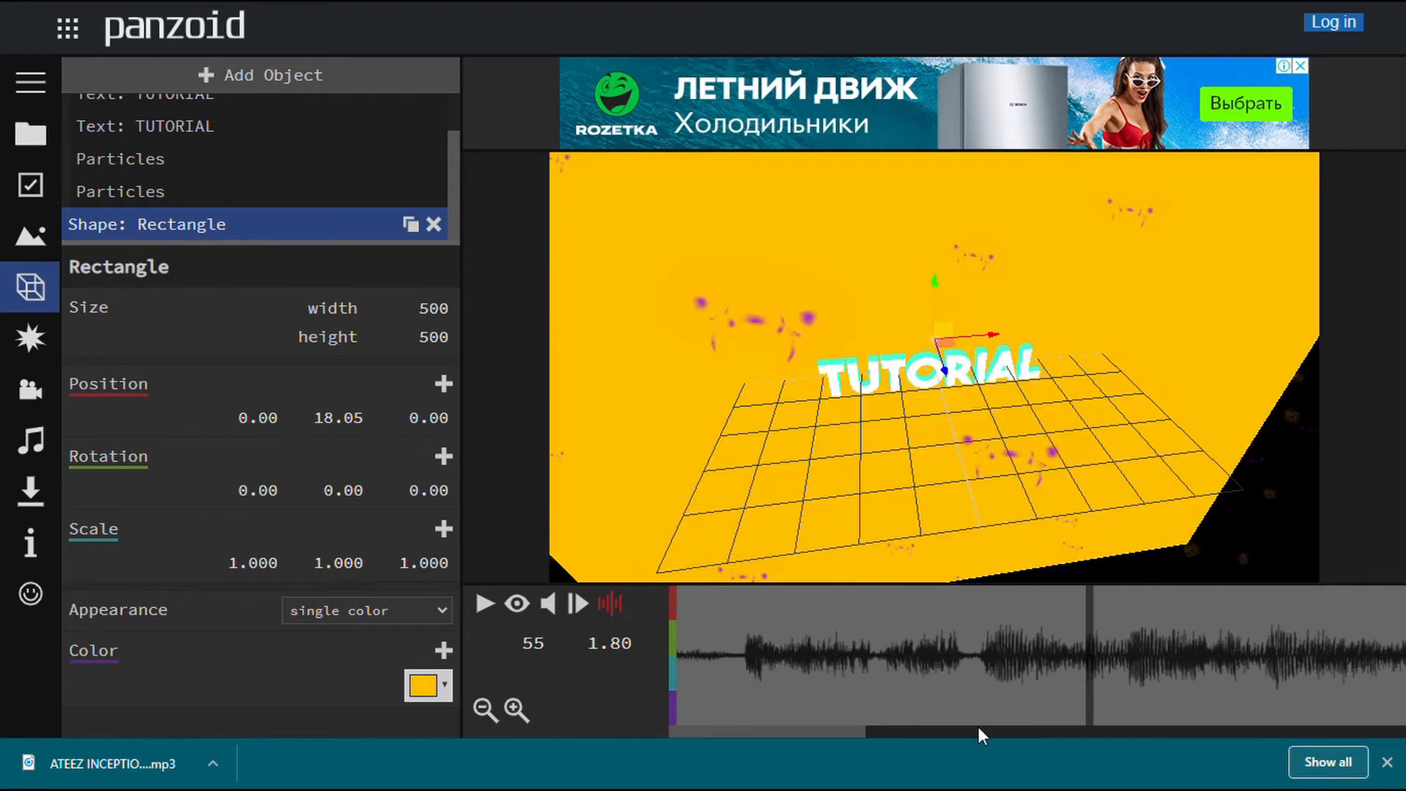
left_click_drag(926, 489, 852, 404)
scroll(800, 300, "up", 2)
scroll(800, 299, "down", 10)
left_click_drag(939, 378, 948, 323)
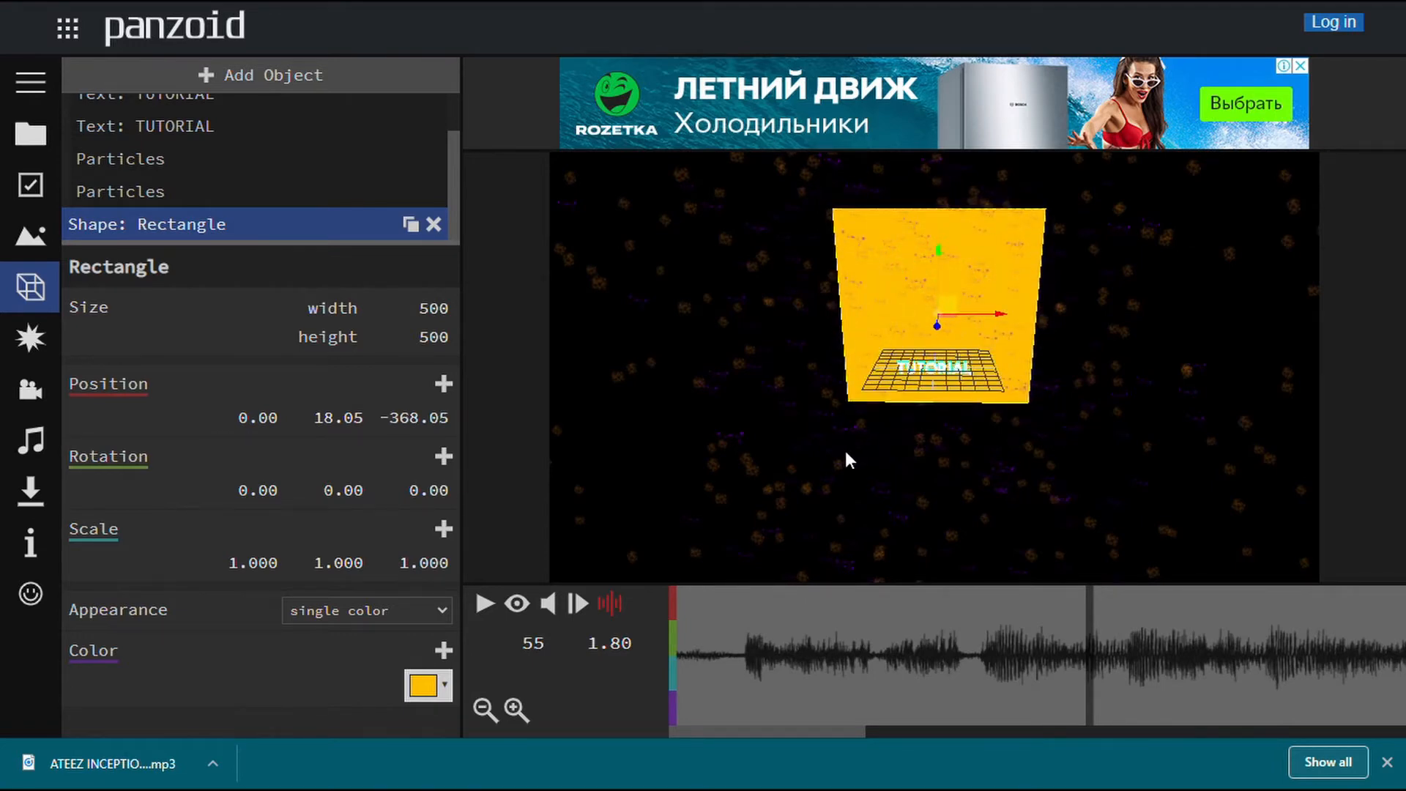
left_click_drag(846, 451, 860, 411)
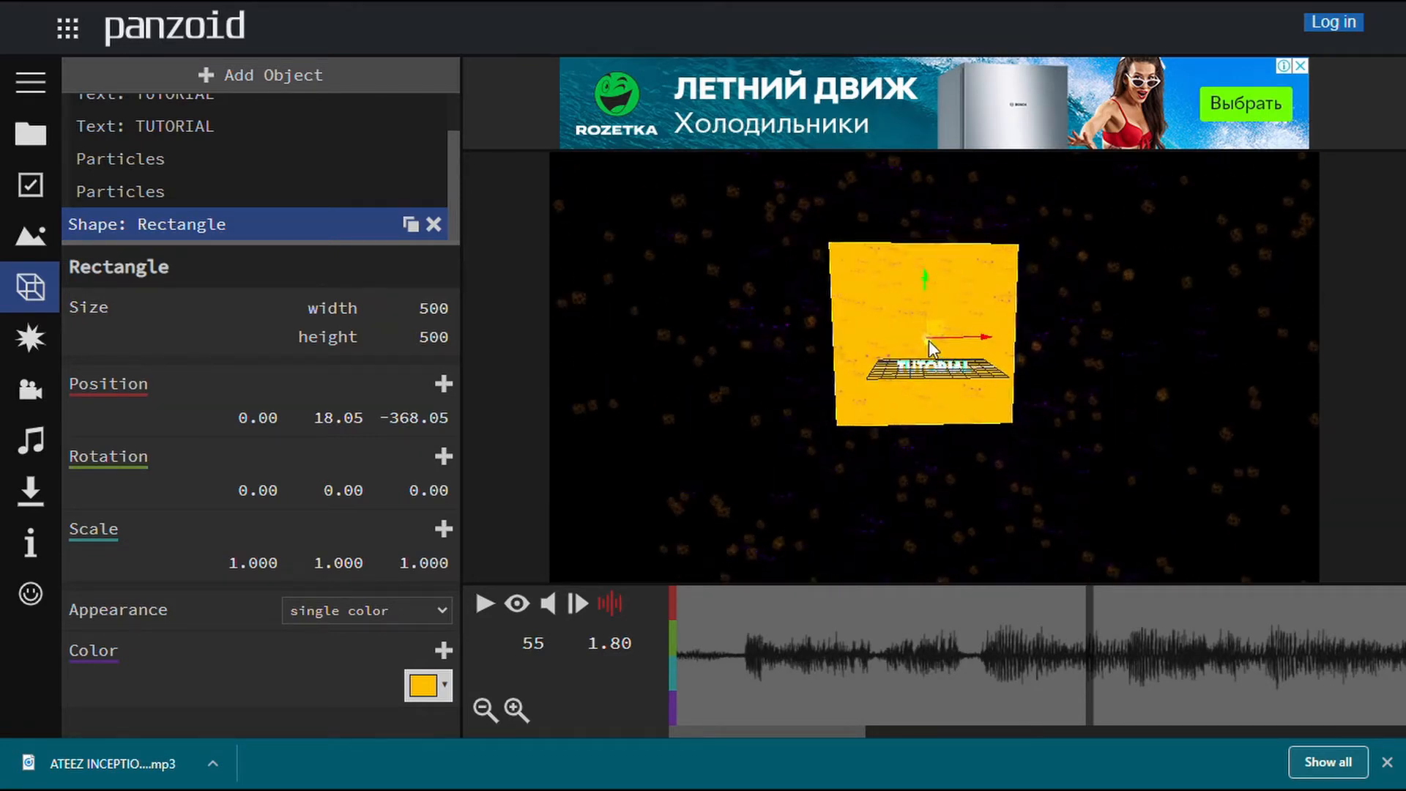
scroll(928, 329, "down", 5)
left_click_drag(928, 319, 929, 335)
left_click(522, 607)
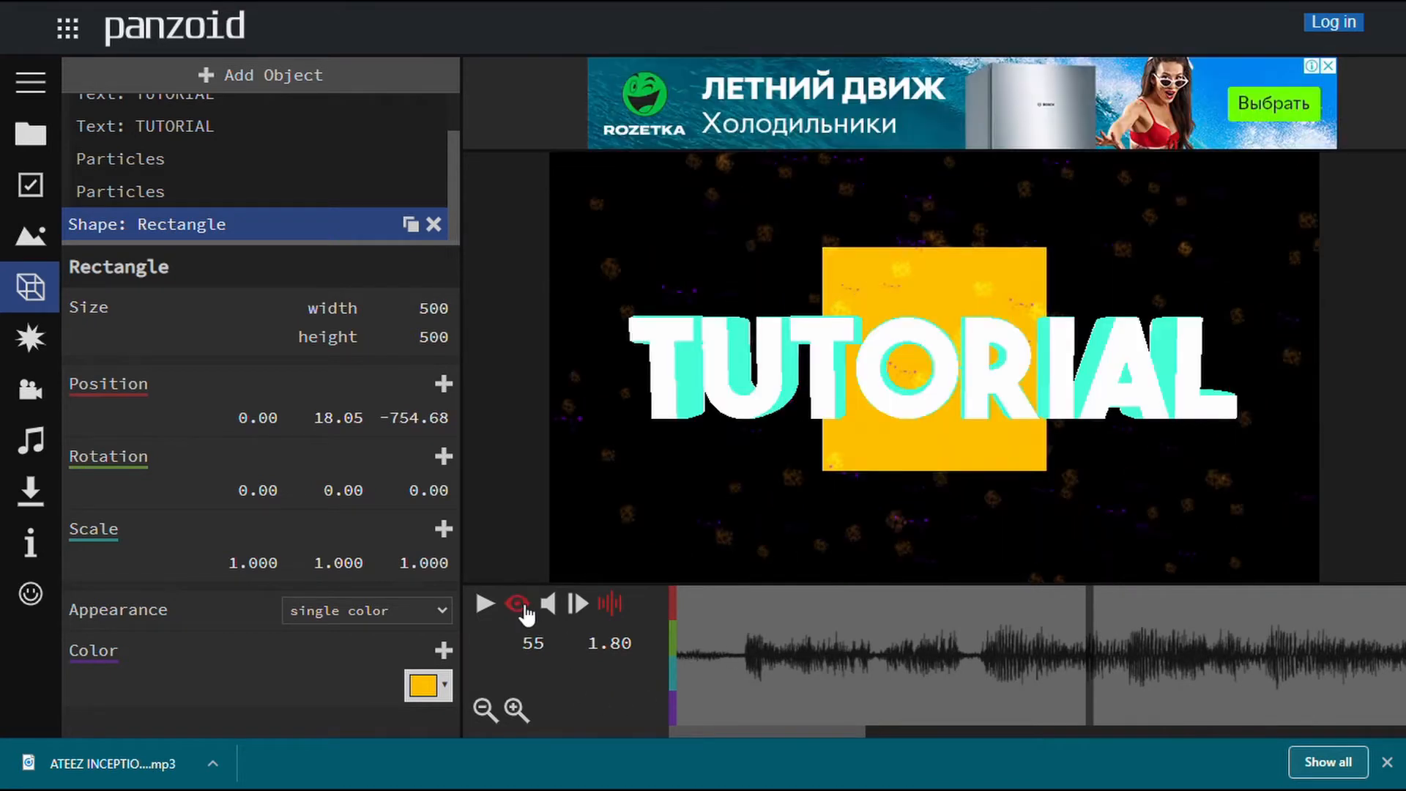
left_click(525, 608)
mouse_move(925, 336)
left_mouse_down()
mouse_move(942, 353)
mouse_move(933, 333)
left_mouse_up()
Enlarge the rectangle to a height and width of 1500.
left_click(447, 340)
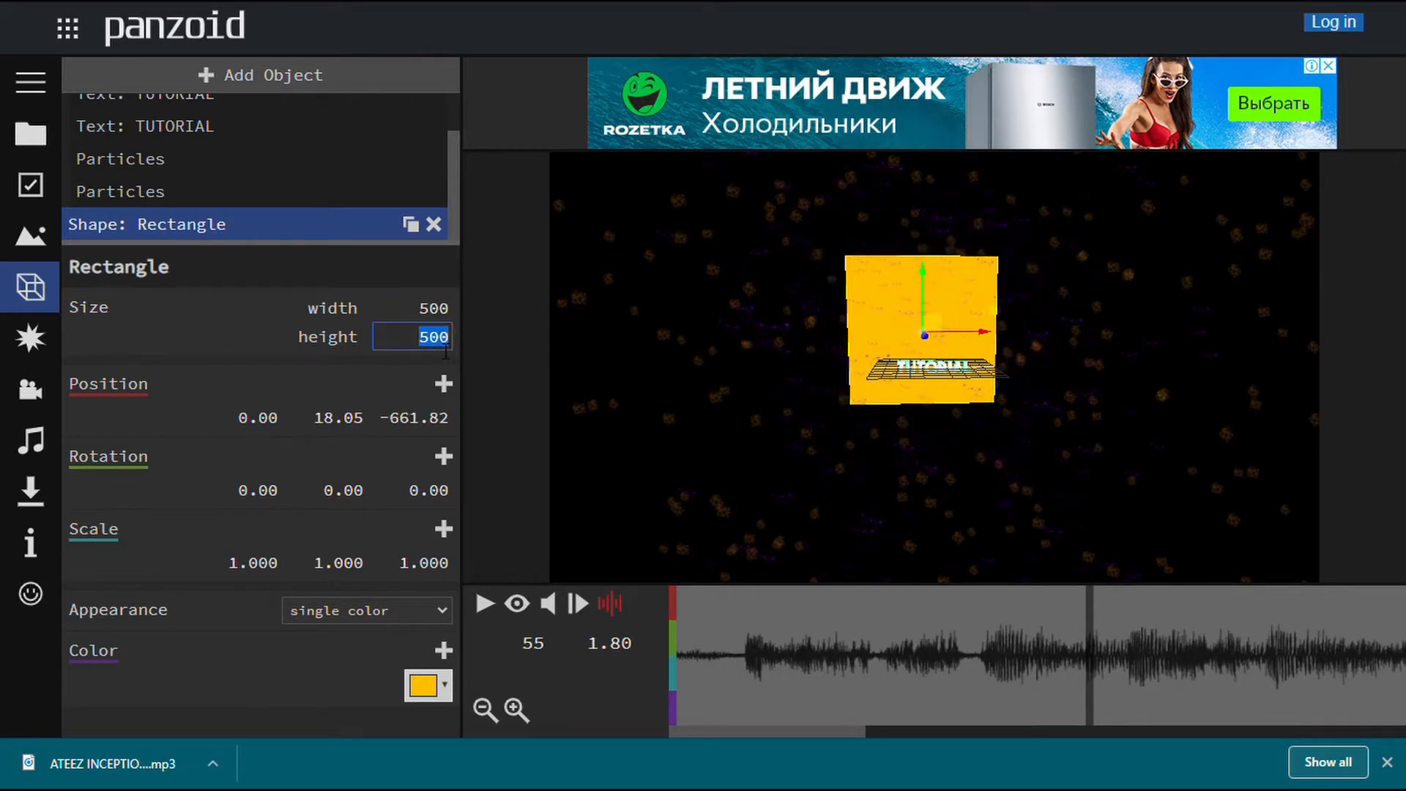
type("1500")
key("Return")
left_click(440, 326)
key("BackSpace")
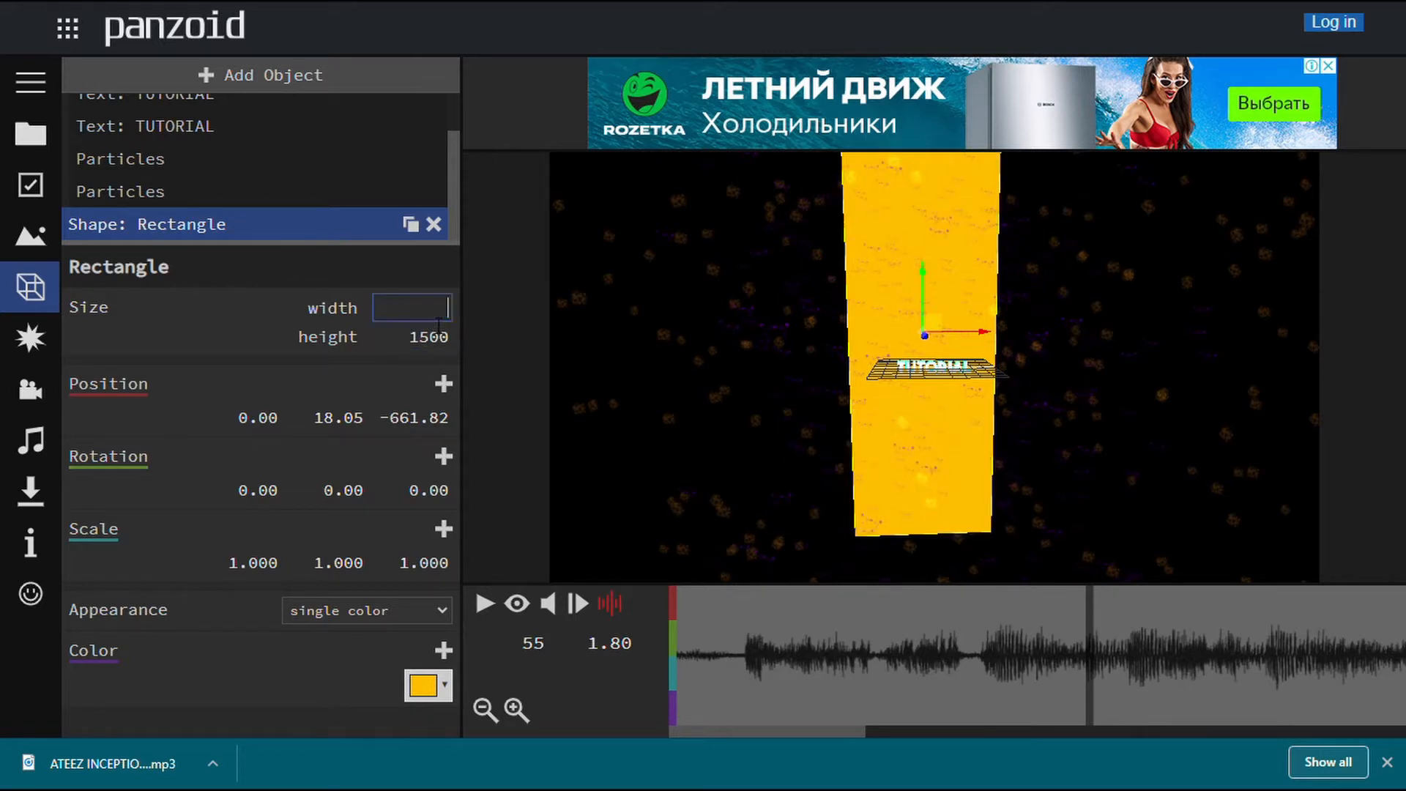
type("1500")
key("Return")
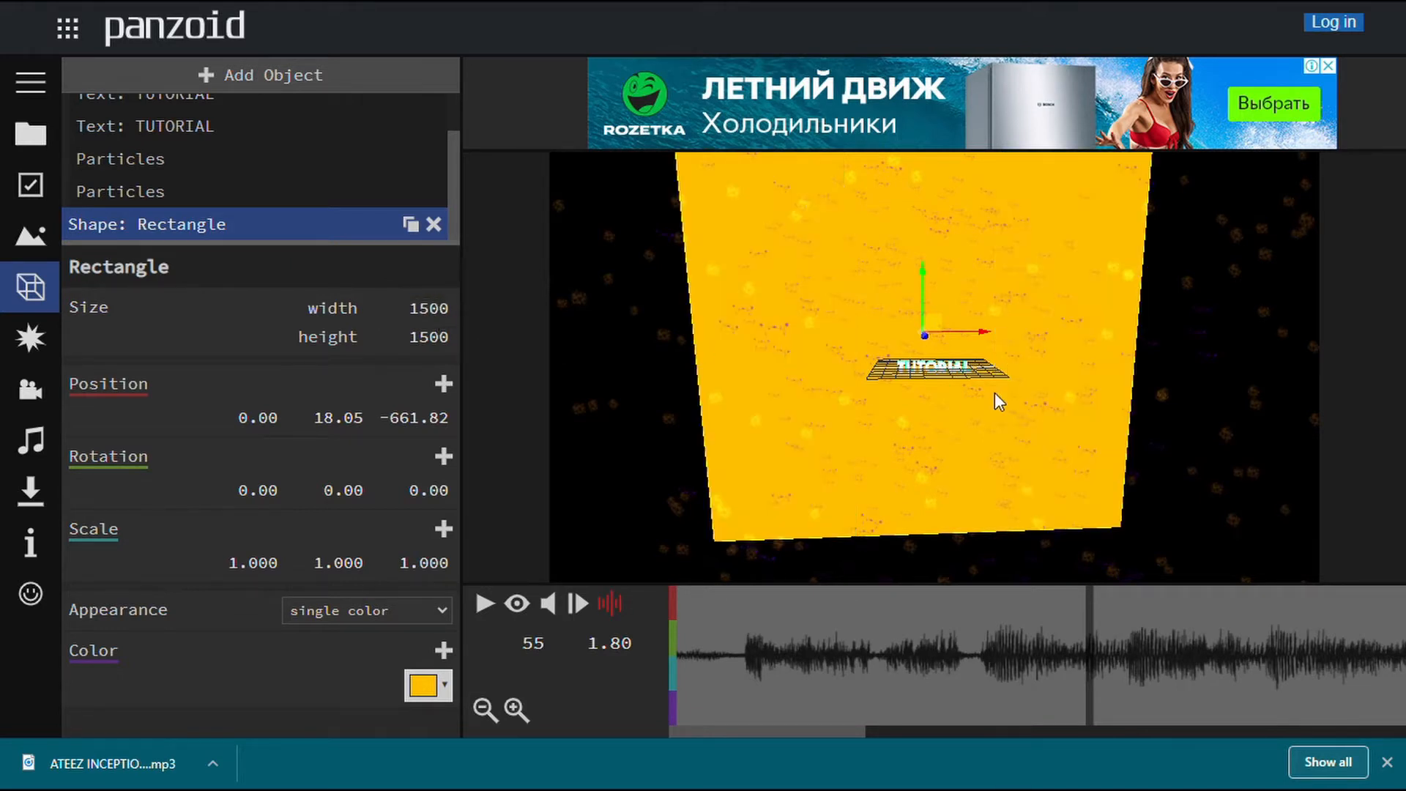
Play the animation briefly through the camera view to check the rectangle as a background.
left_click(517, 604)
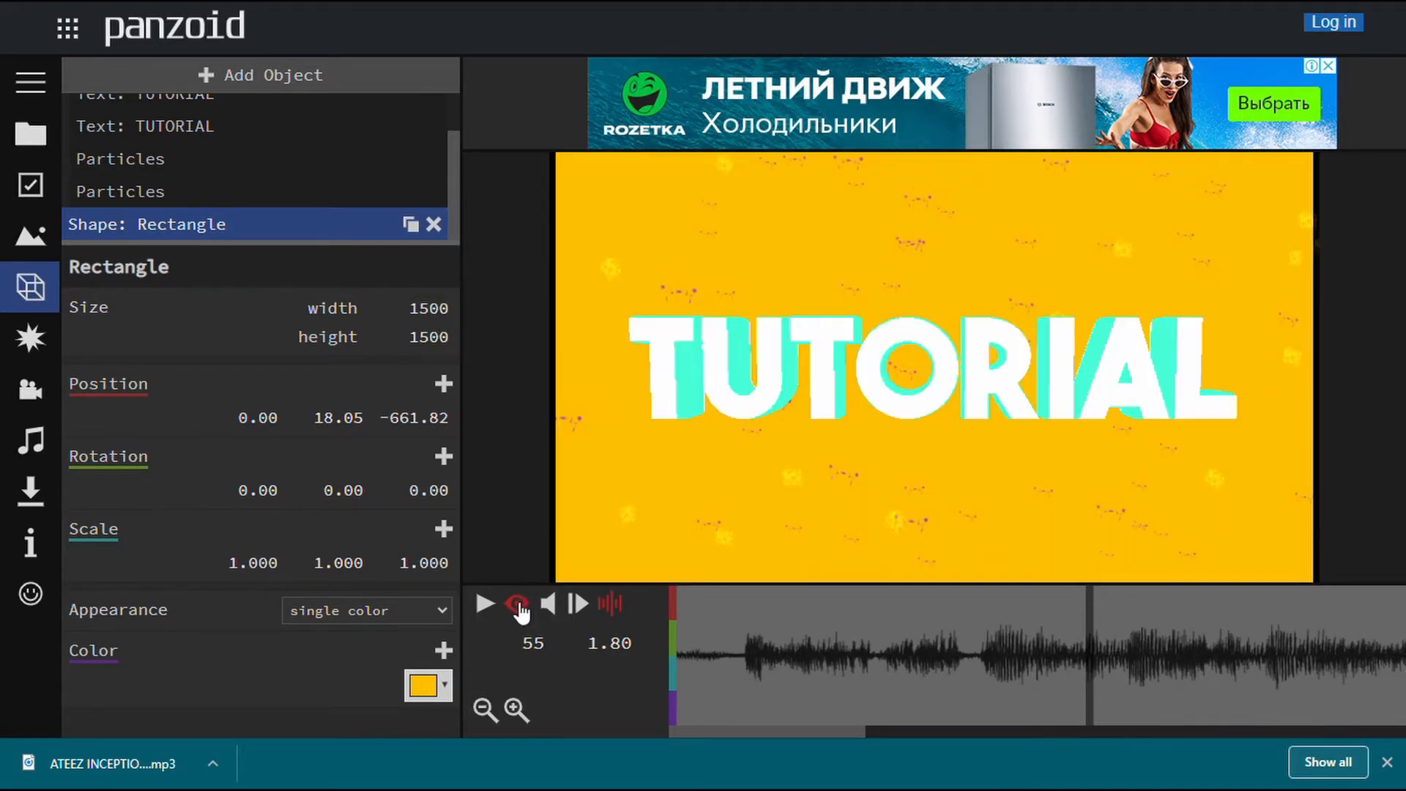
left_click(485, 605)
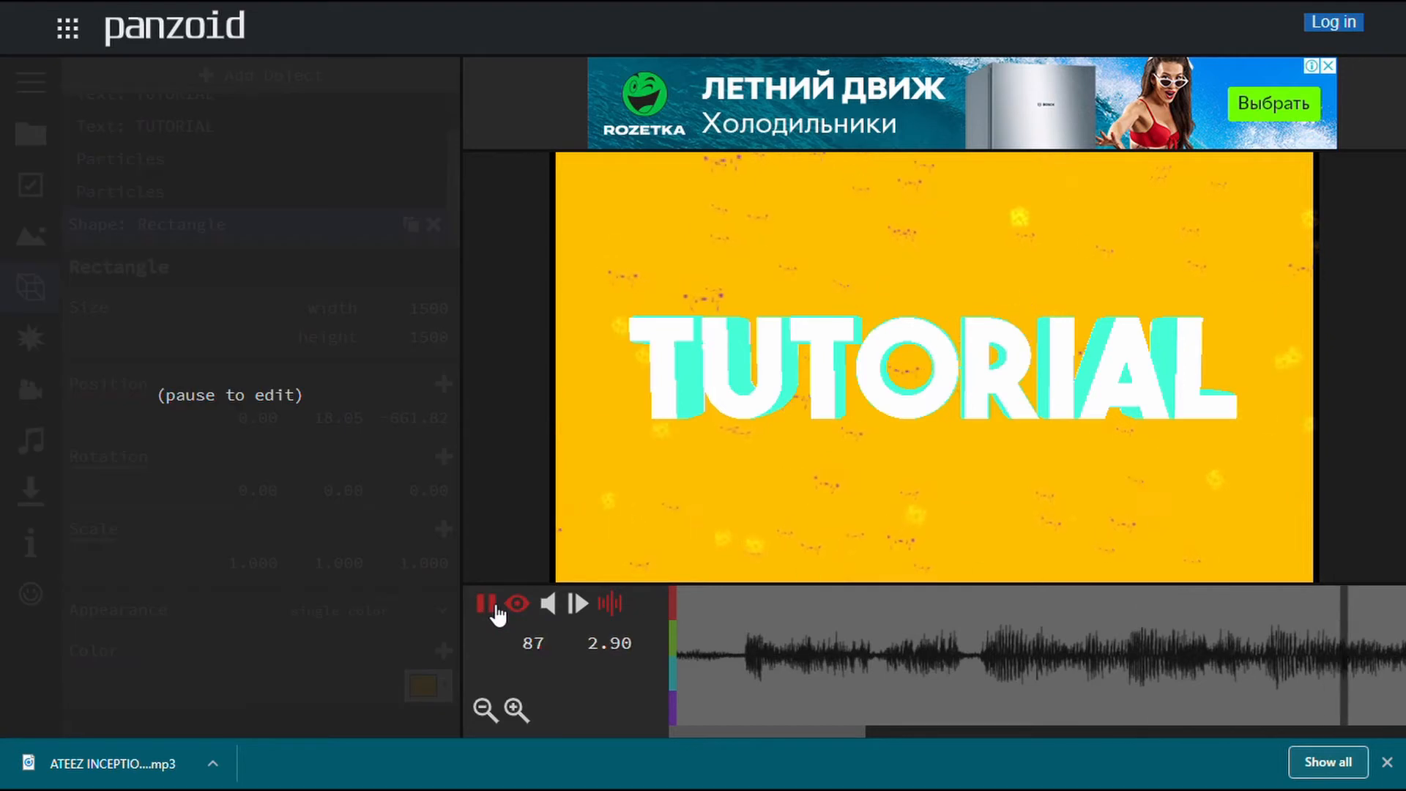
left_click(495, 611)
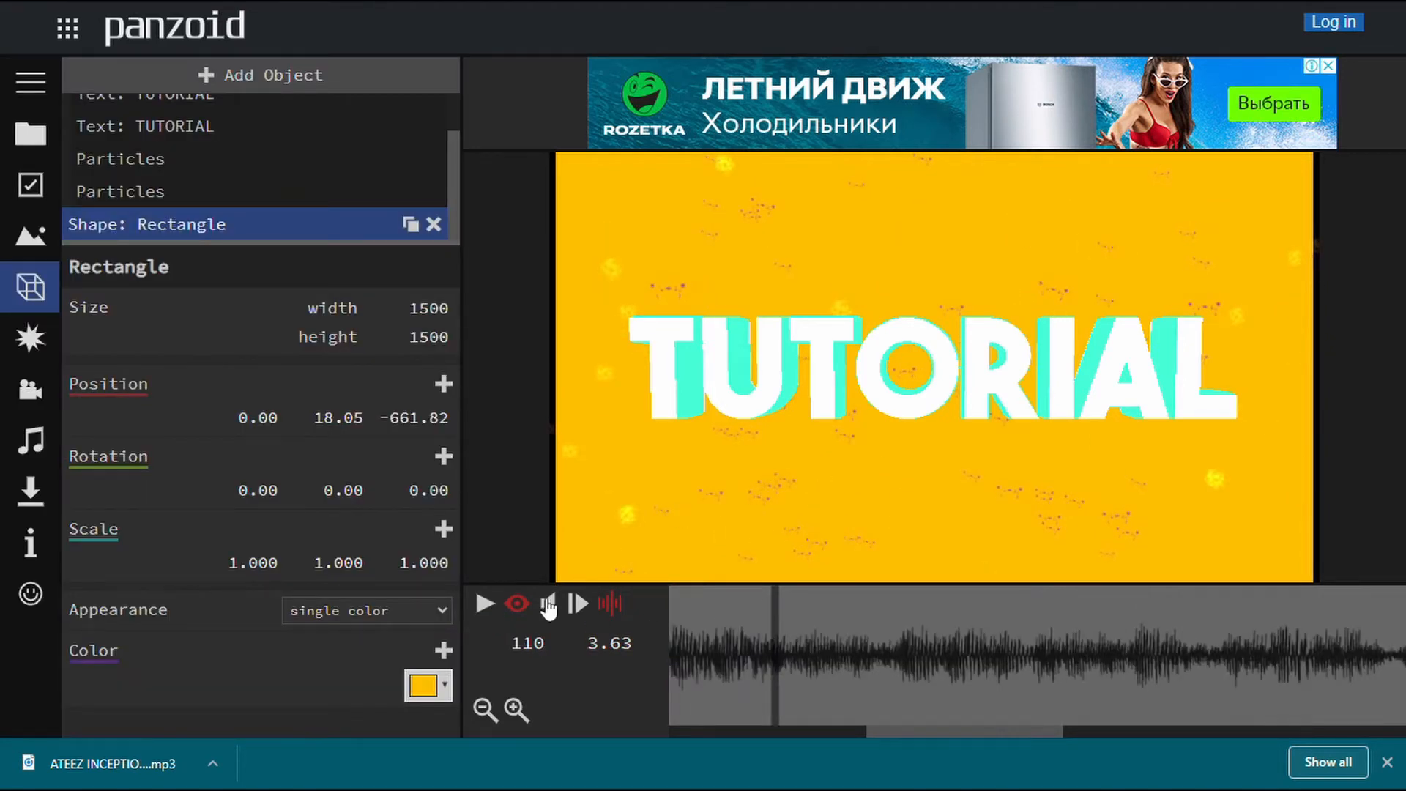
Push the rectangle farther back to about Z -1054.6 in the free view and preview it through the camera.
left_click(520, 608)
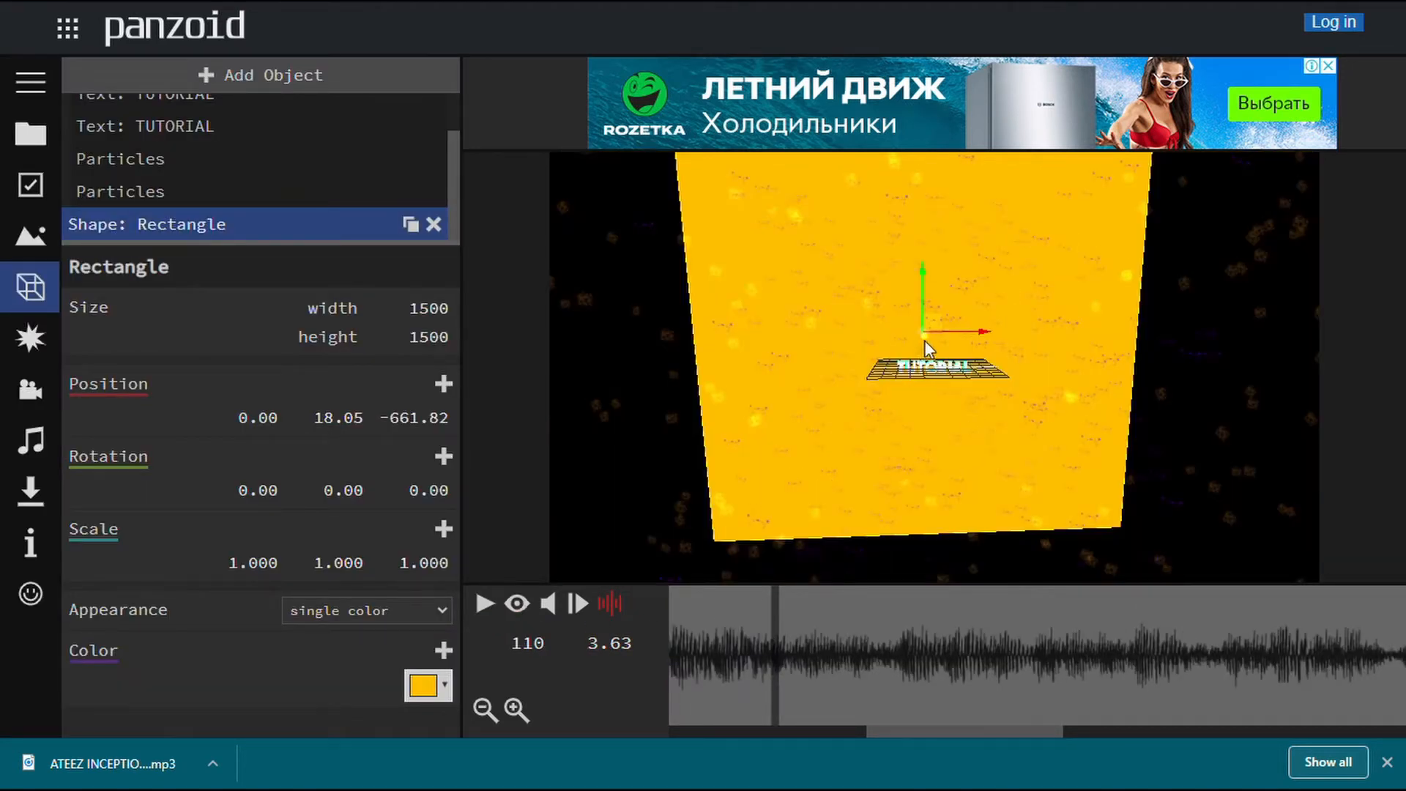
mouse_move(924, 339)
left_mouse_down()
mouse_move(898, 297)
mouse_move(908, 331)
left_mouse_up()
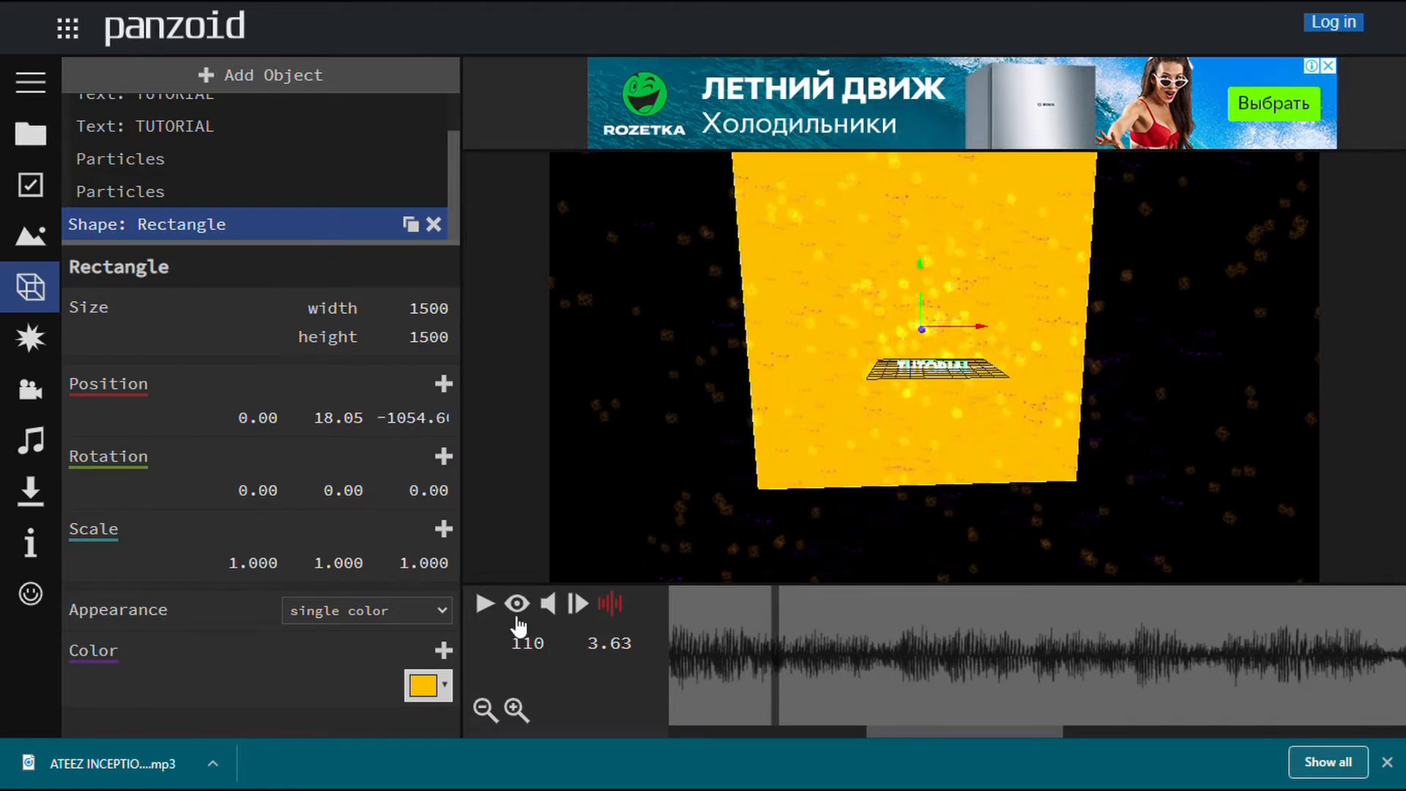
left_click(517, 607)
left_click(487, 605)
left_click(486, 605)
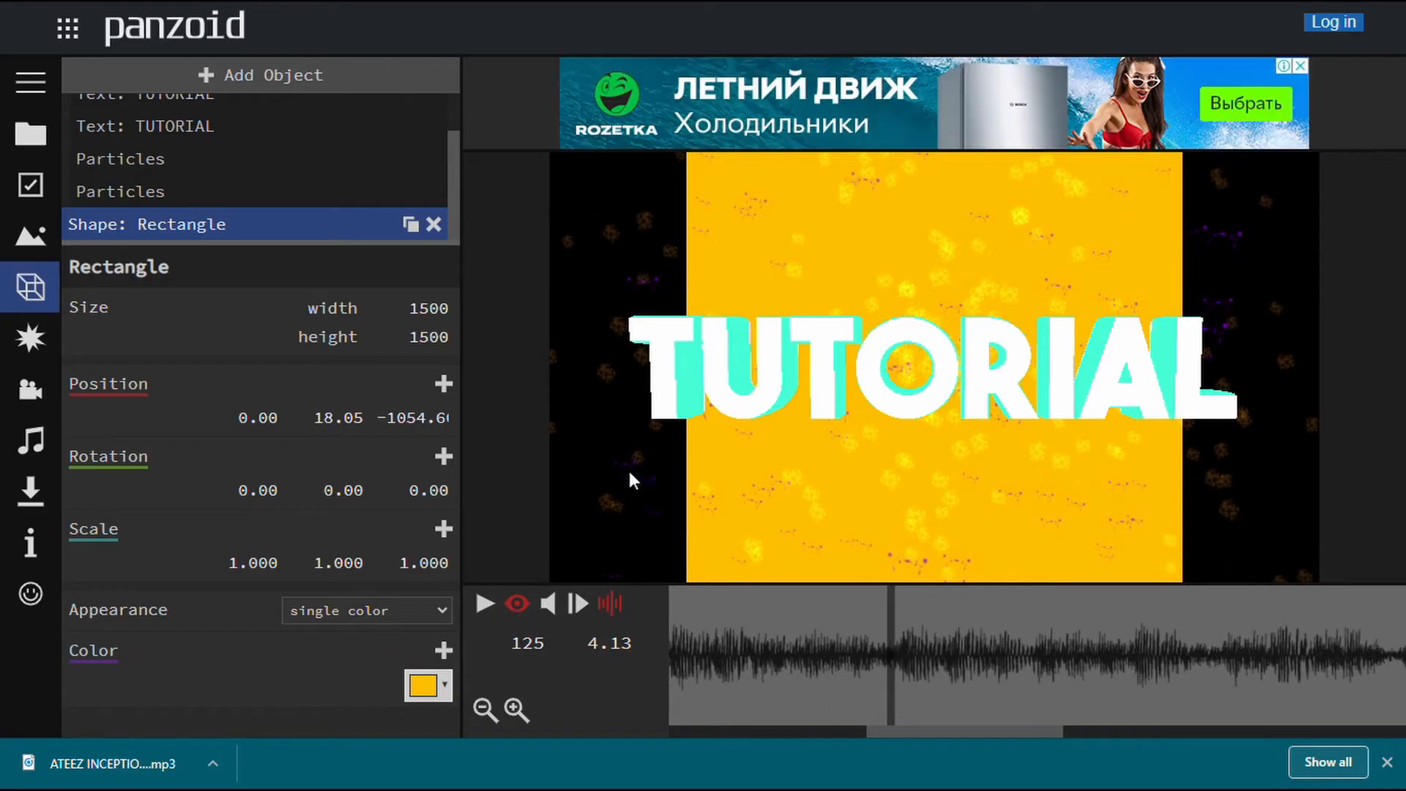
Set the rectangle's width and height to 10000 and play the animation briefly with the larger background.
left_click(427, 309)
key("BackSpace")
left_click(505, 323)
left_click(423, 338)
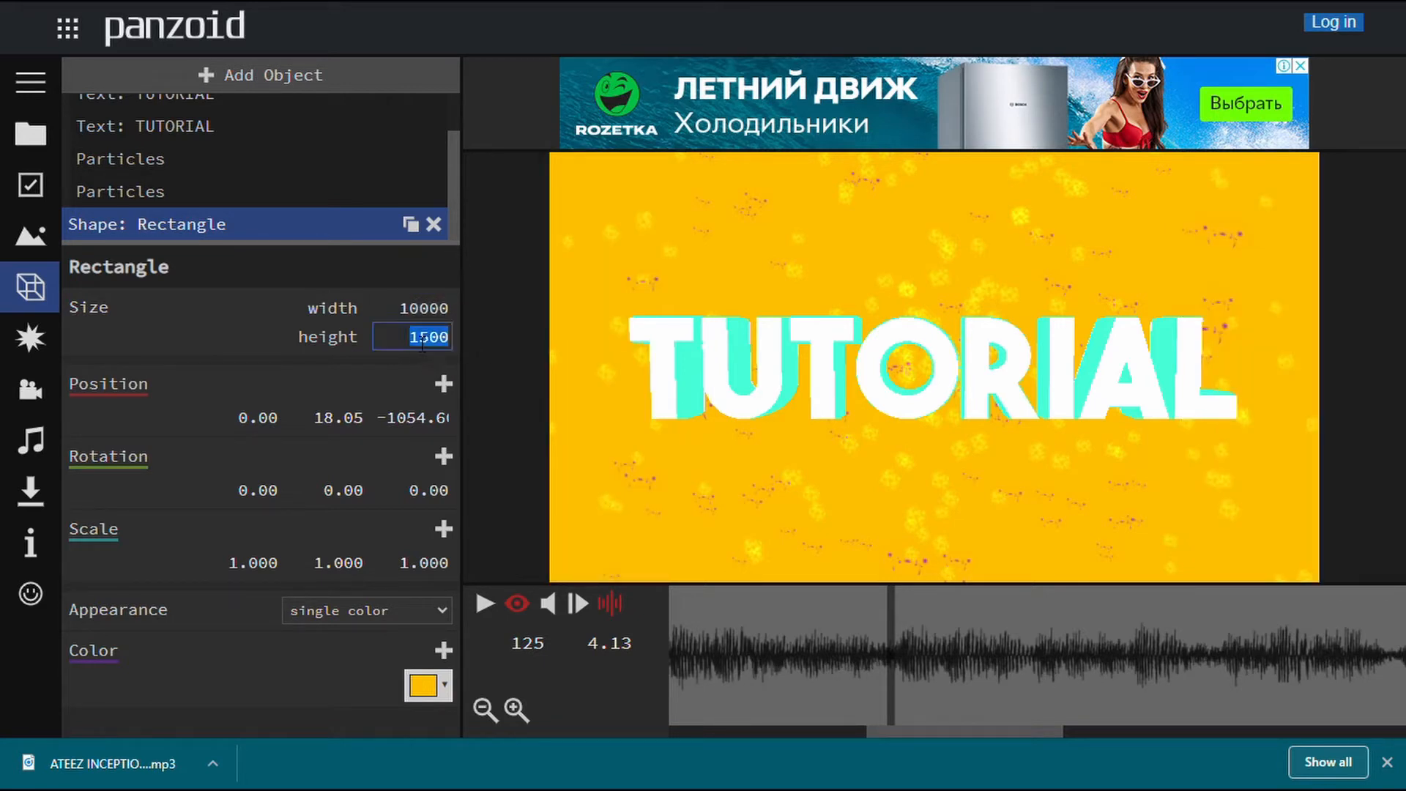
key("BackSpace")
left_click(465, 348)
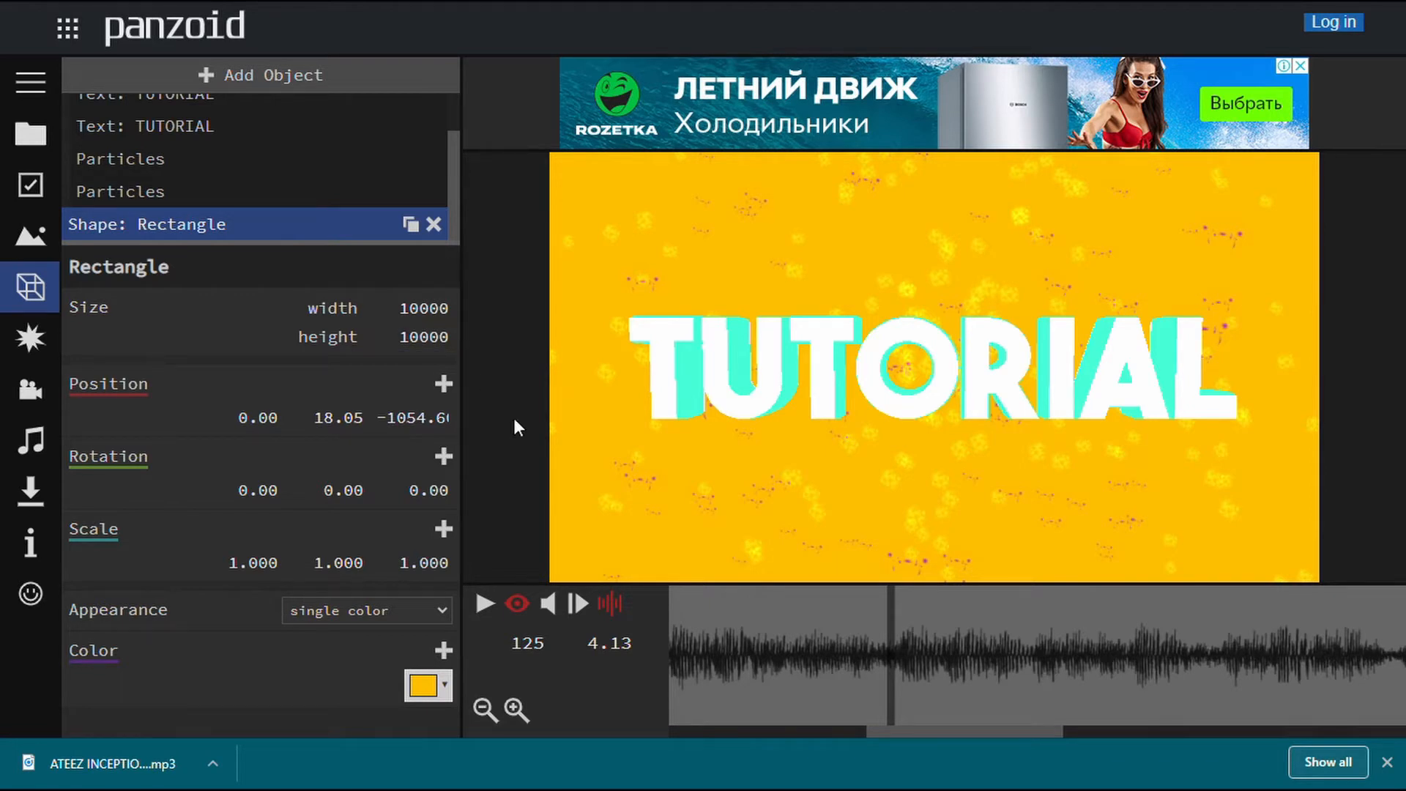
left_click(487, 606)
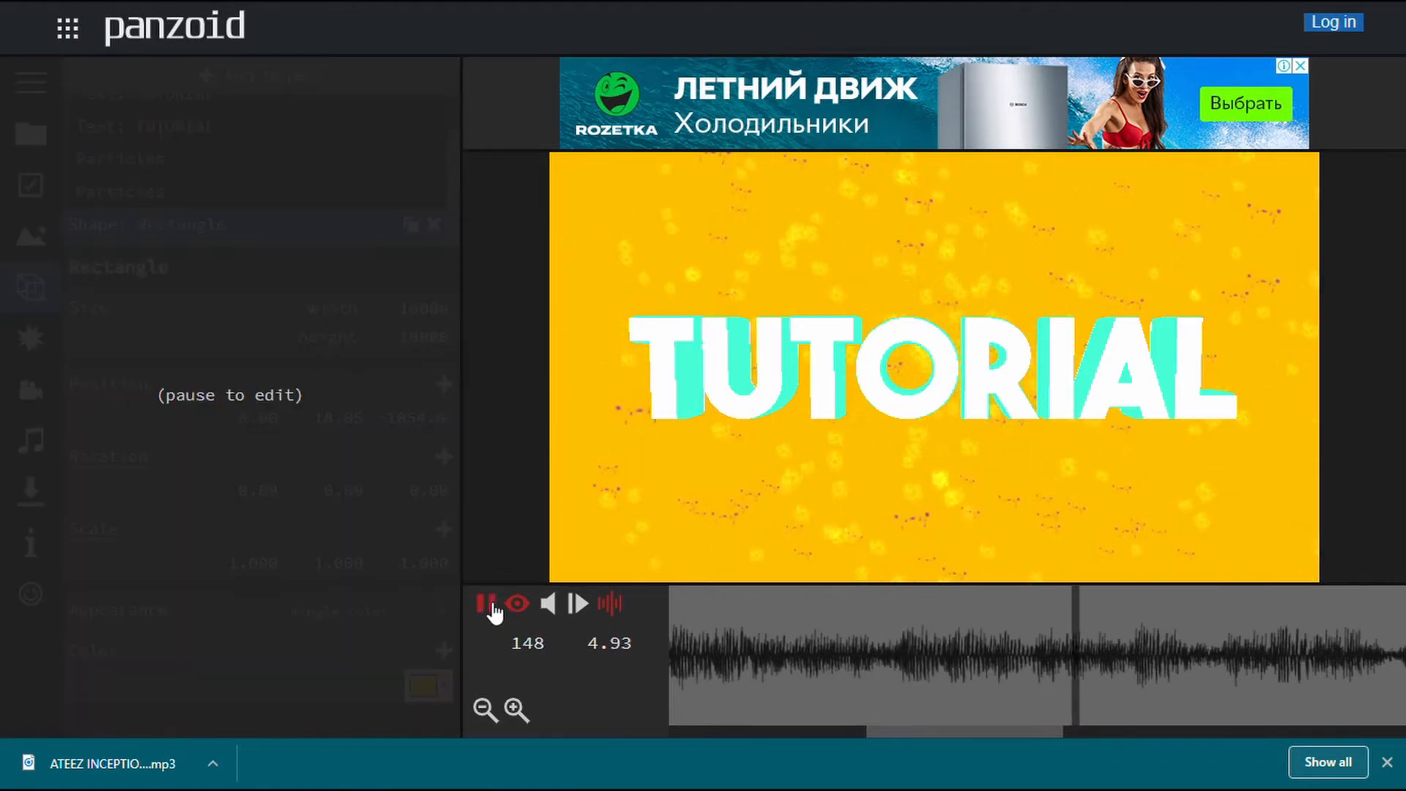
left_click(493, 608)
Examine the rectangle's extent and its placement behind the text and particles from several angles in the free view.
left_click(517, 604)
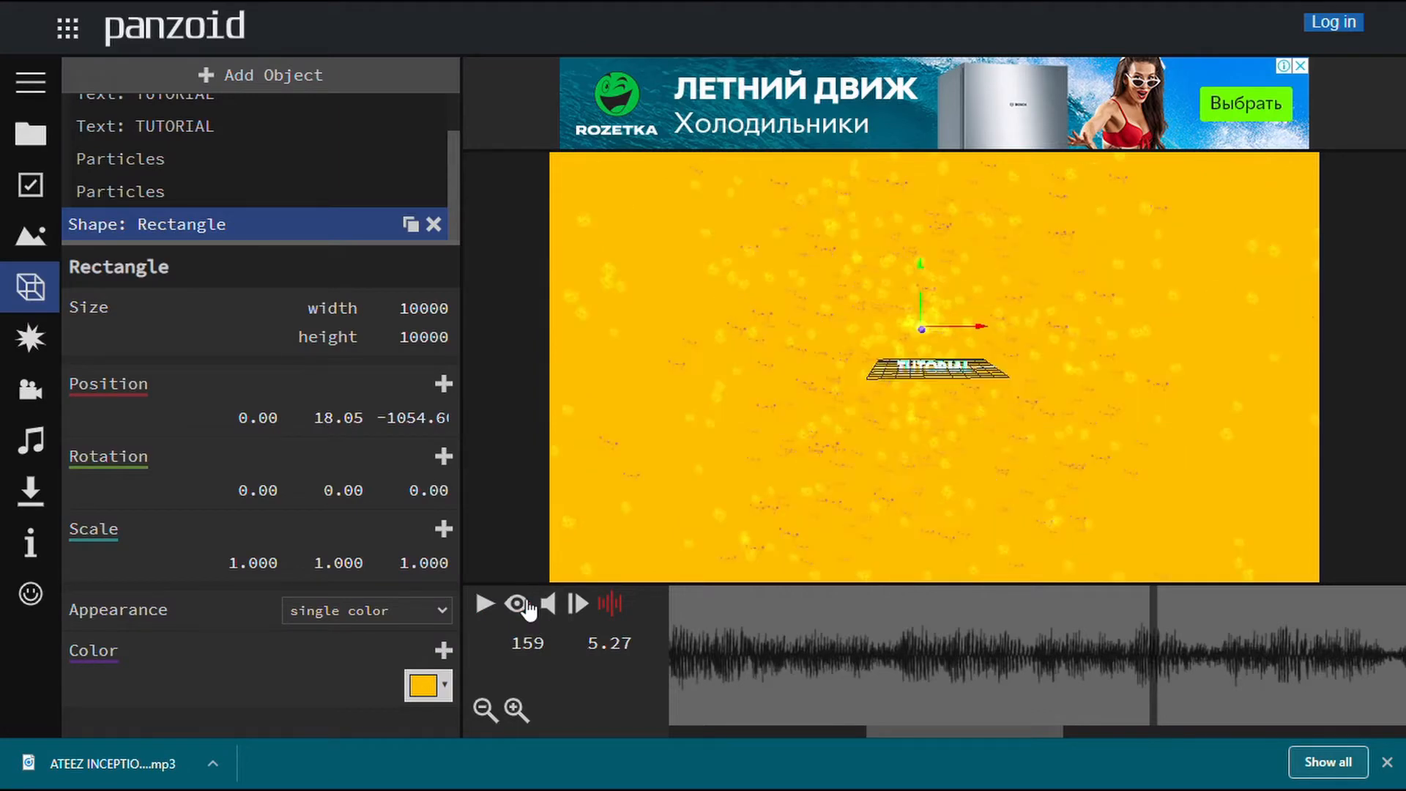
scroll(894, 429, "up", 2)
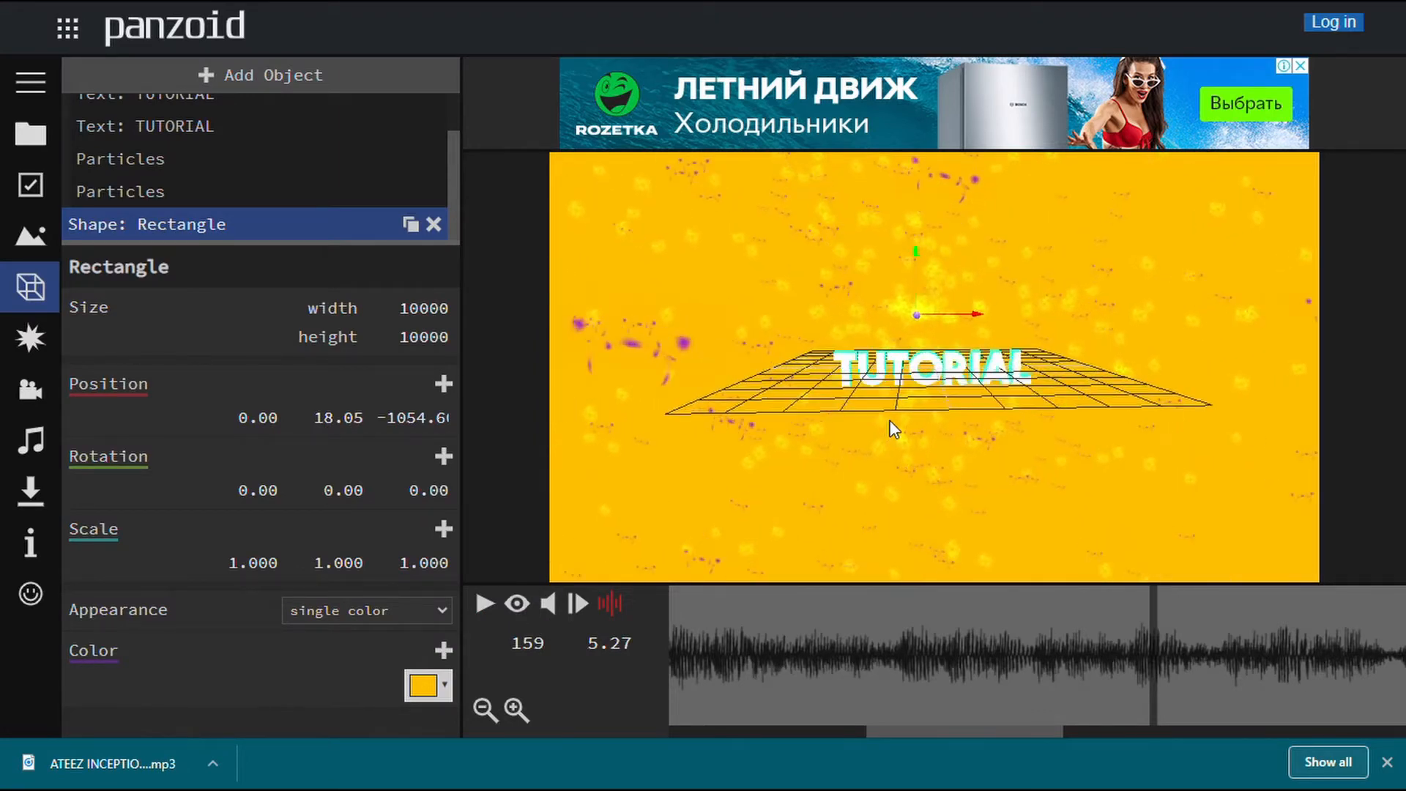
scroll(894, 429, "down", 5)
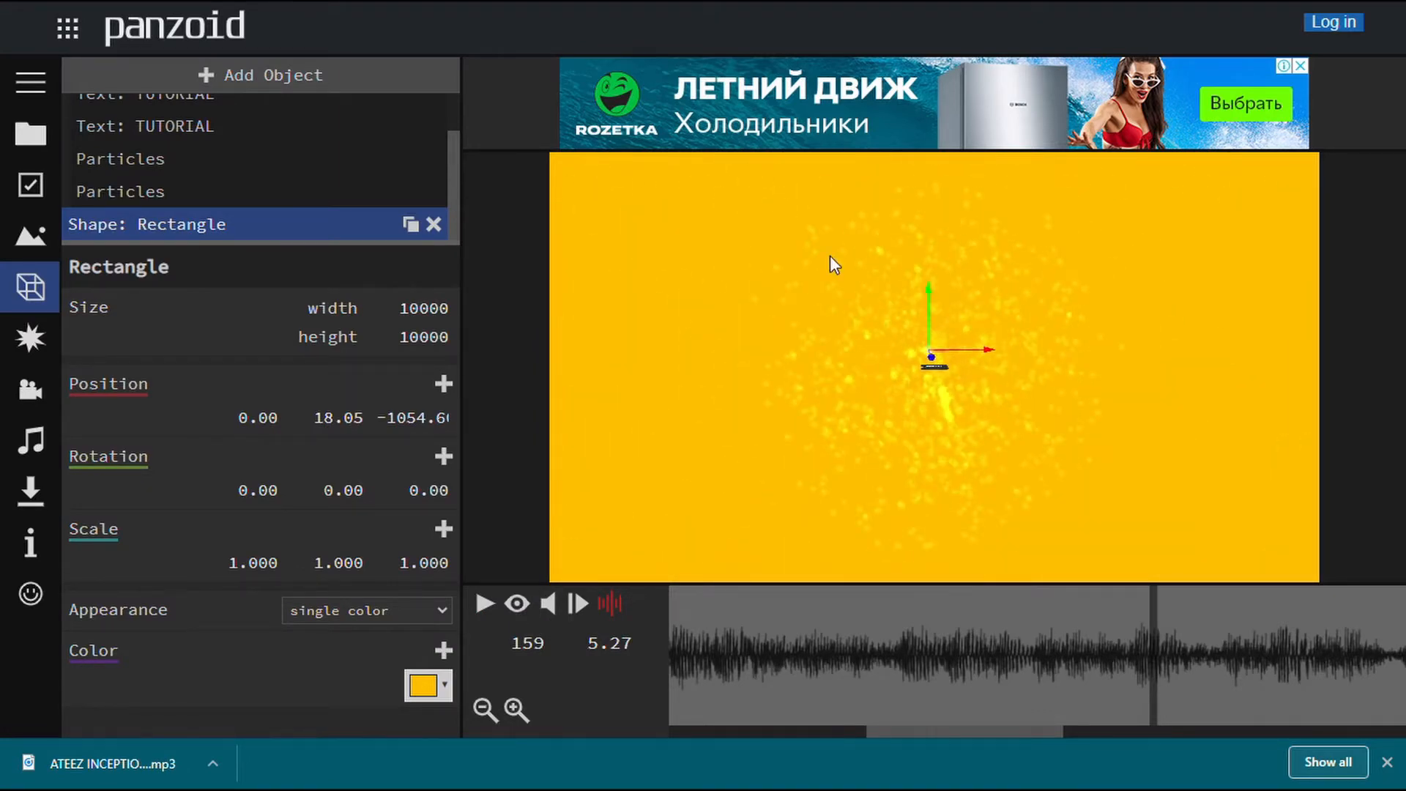
scroll(842, 338, "down", 3)
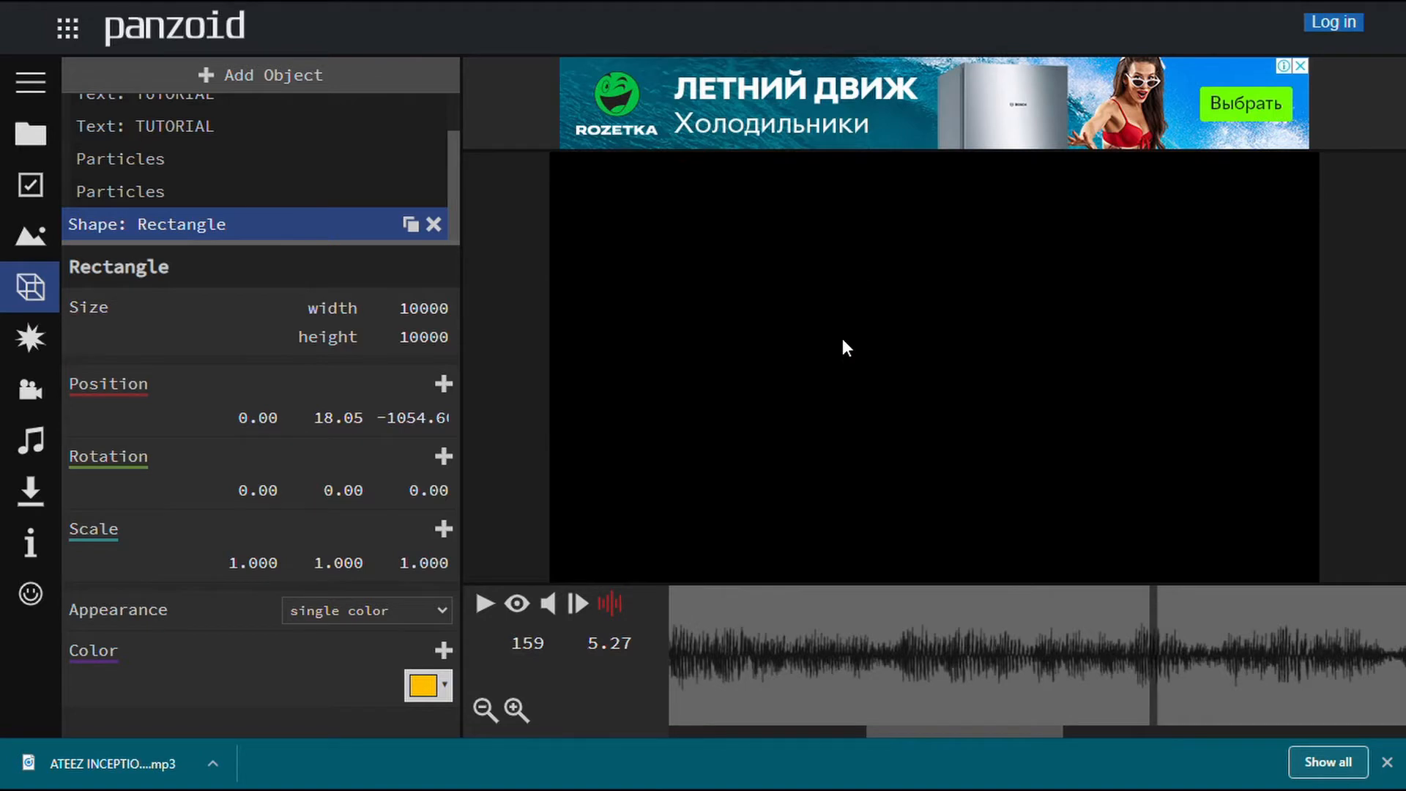
scroll(842, 339, "up", 3)
scroll(842, 338, "down", 2)
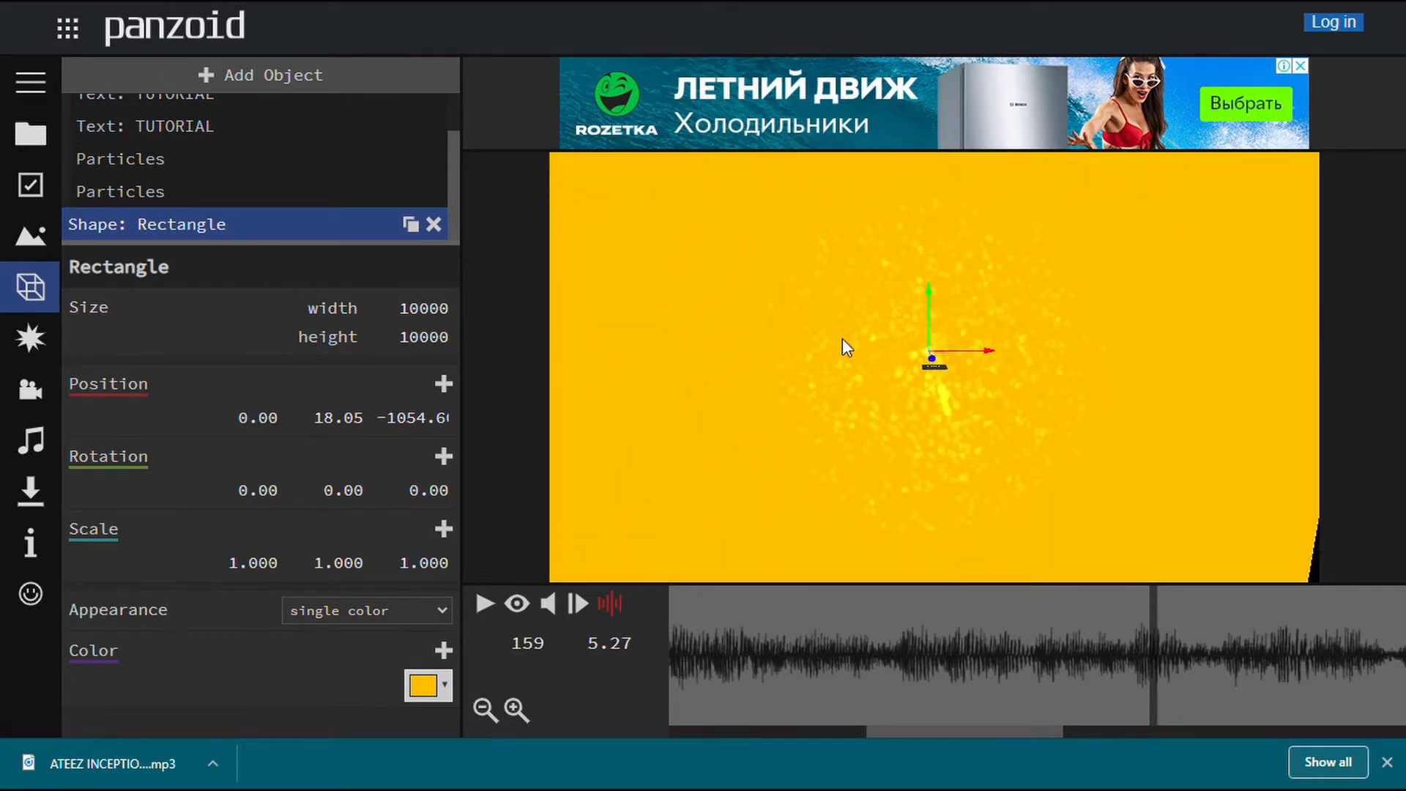
left_click_drag(1098, 372, 515, 277)
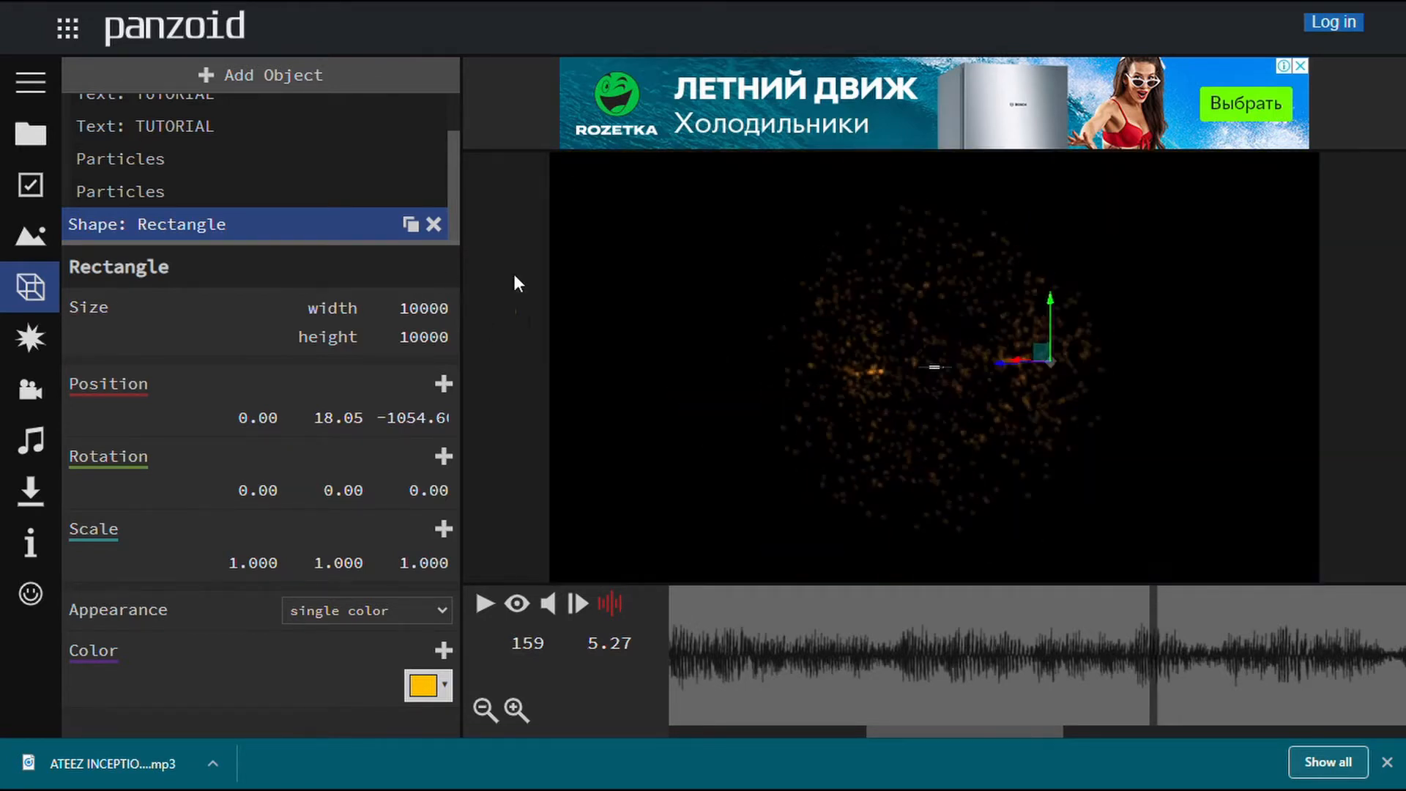
left_click_drag(904, 398, 1392, 513)
left_click_drag(1105, 408, 1136, 610)
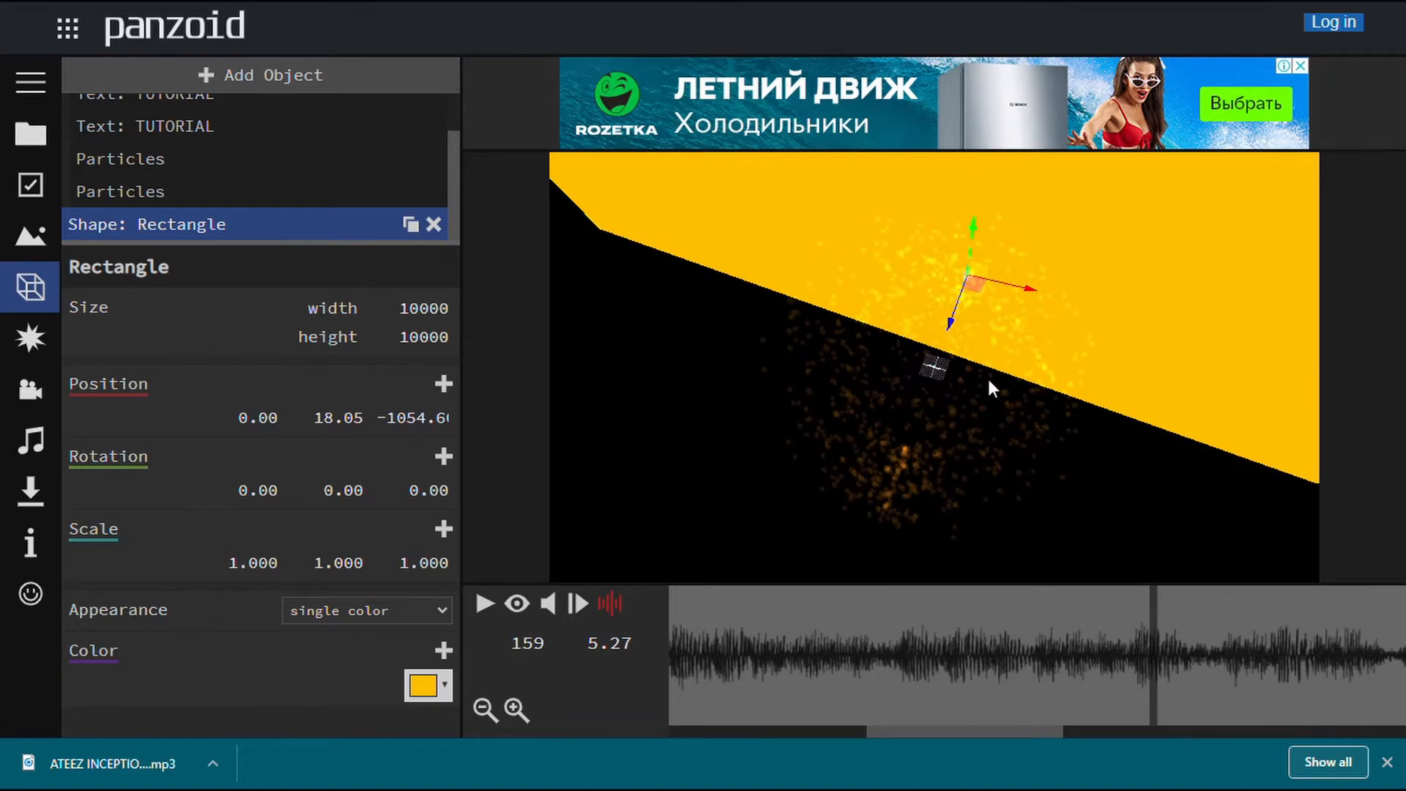
left_click_drag(942, 366, 1066, 505)
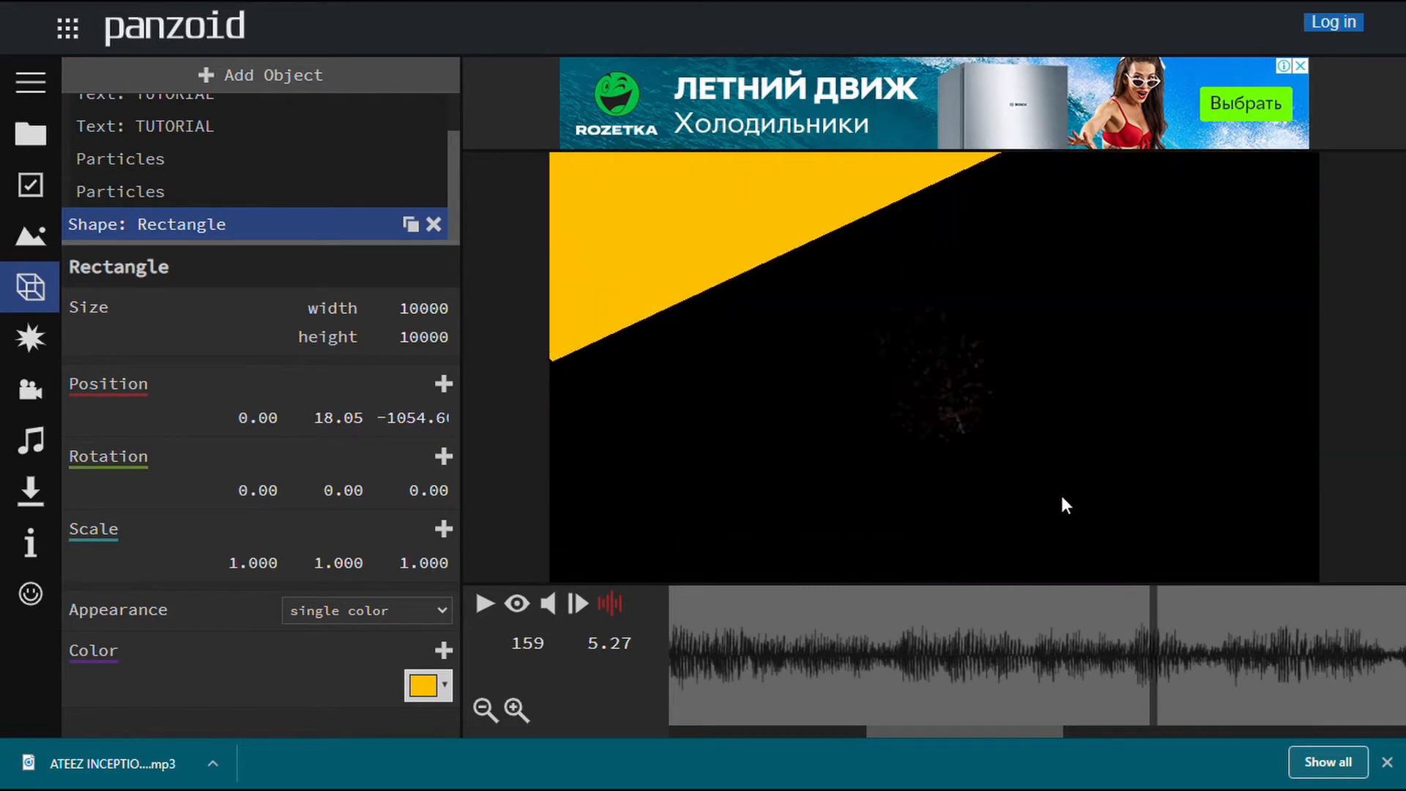
Return the free view to the front of the scene and change the orange sphere particles' color to black.
scroll(1062, 497, "down", 3)
scroll(1062, 497, "up", 4)
left_click_drag(870, 322, 956, 461)
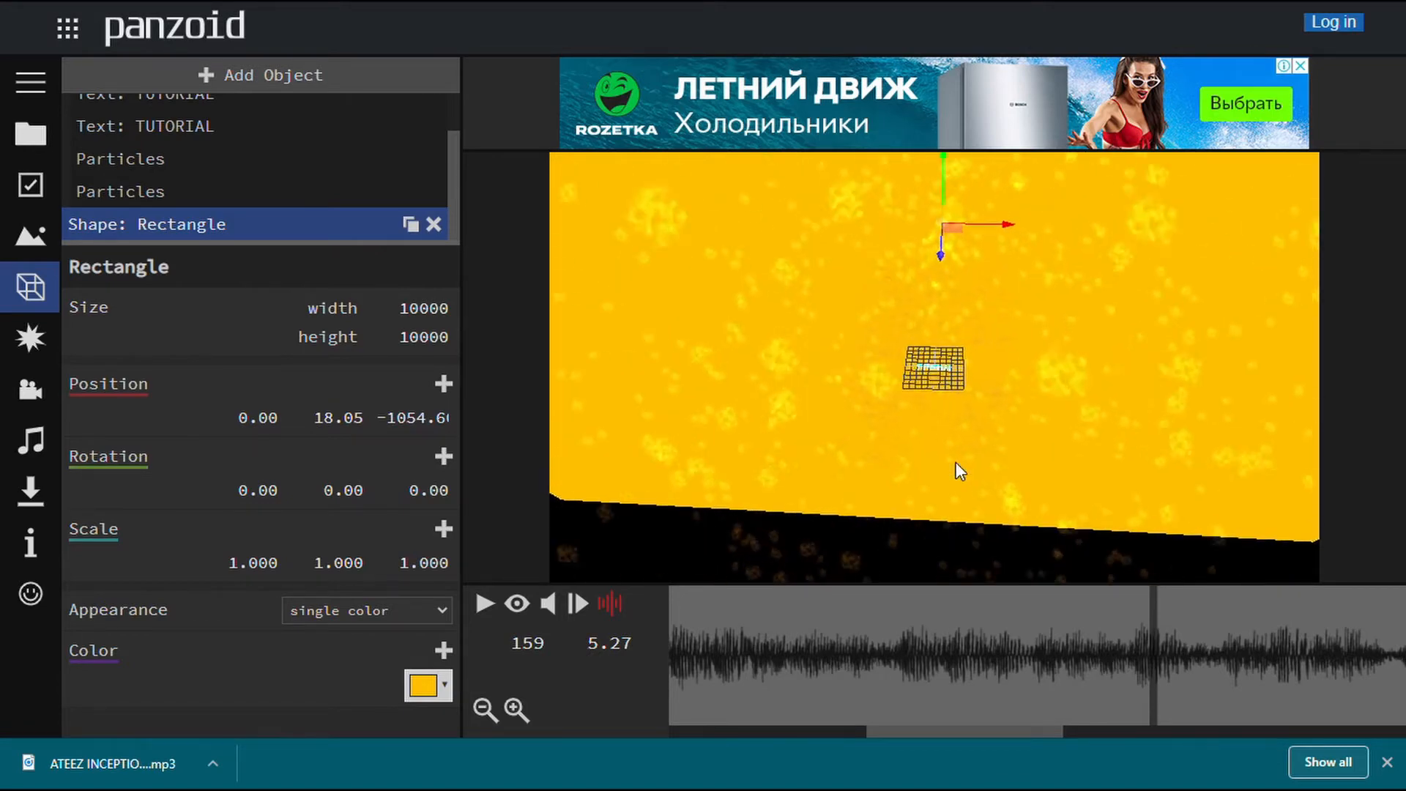
left_click_drag(953, 440, 971, 323)
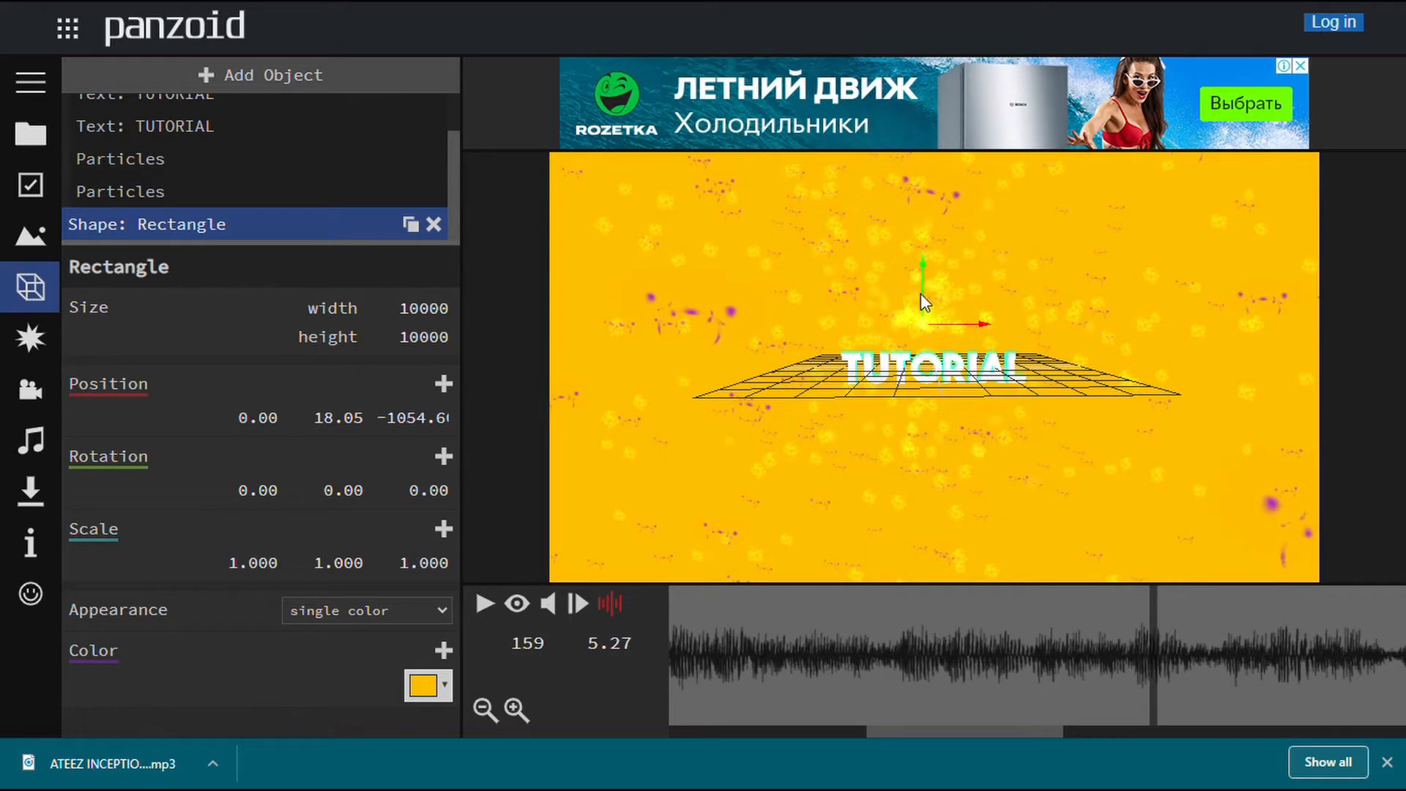
left_click_drag(914, 275, 914, 280)
left_click(222, 184)
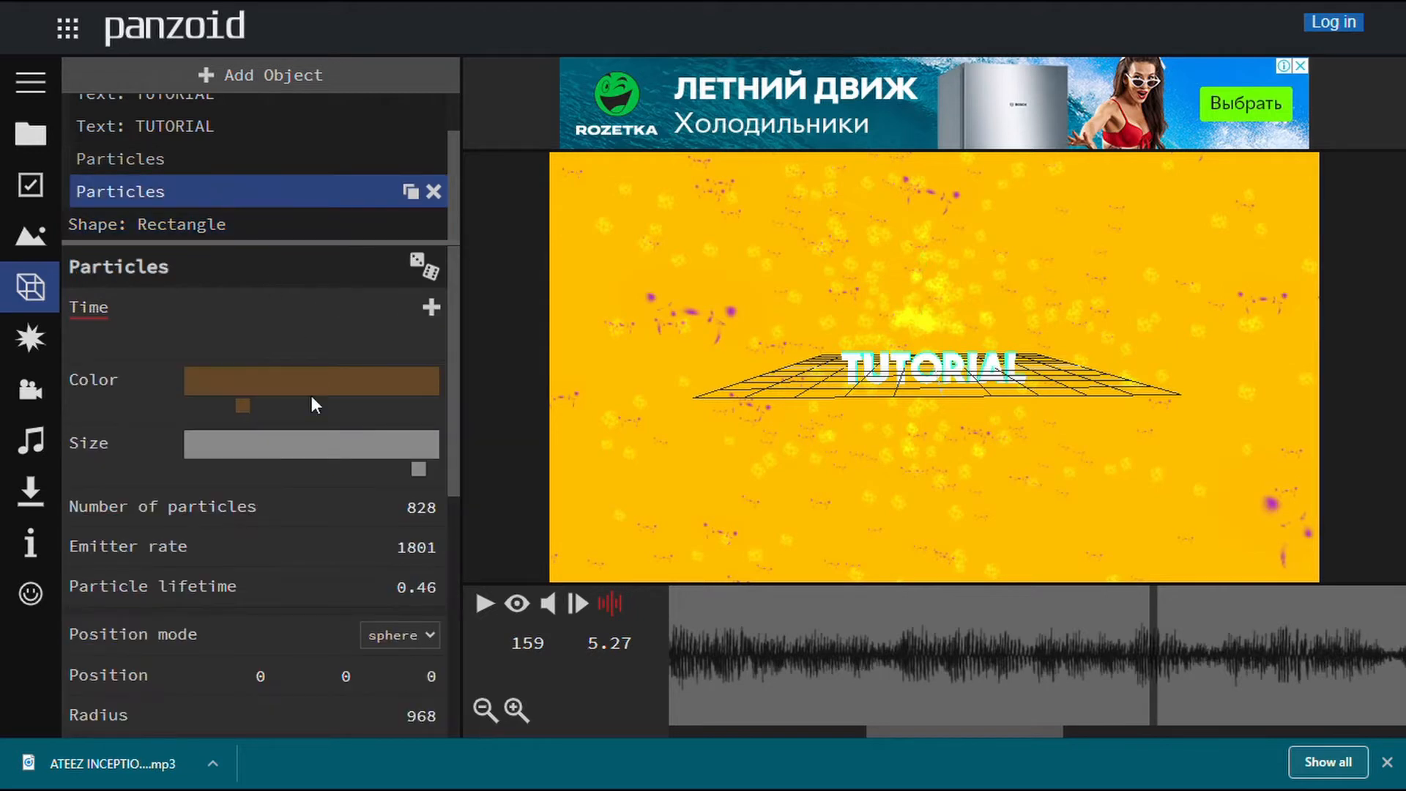
left_click(236, 408)
left_click(260, 440)
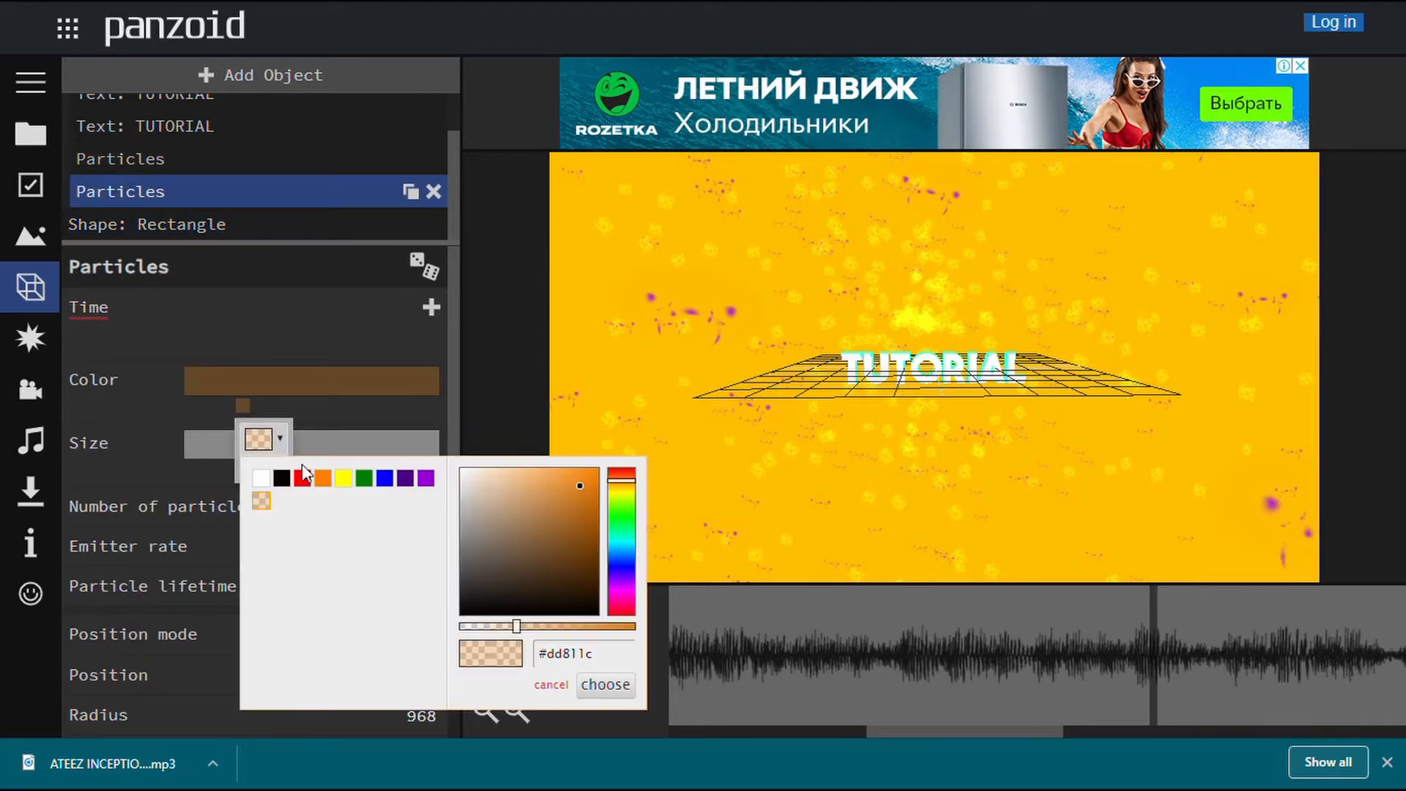
left_click(289, 480)
left_click(605, 684)
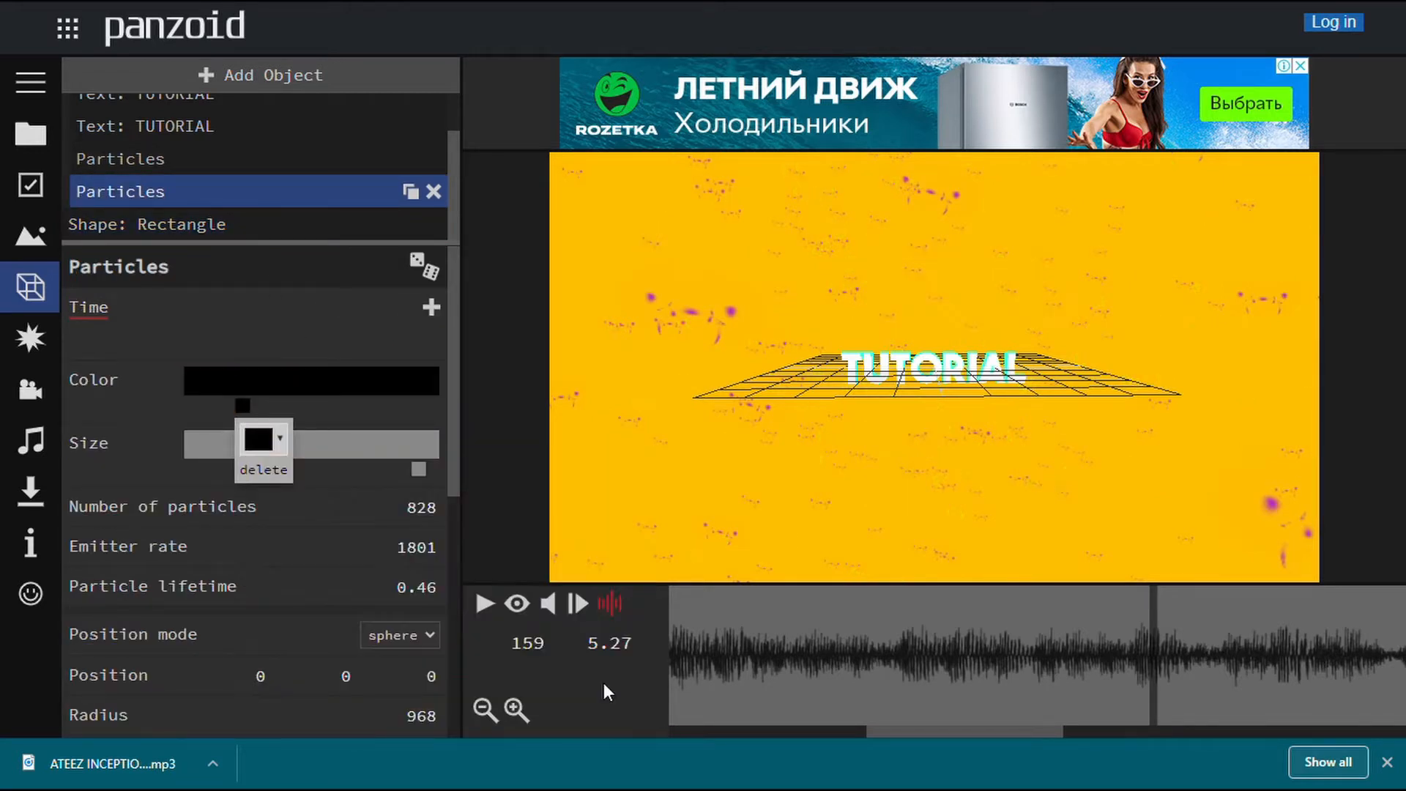
left_click(806, 603)
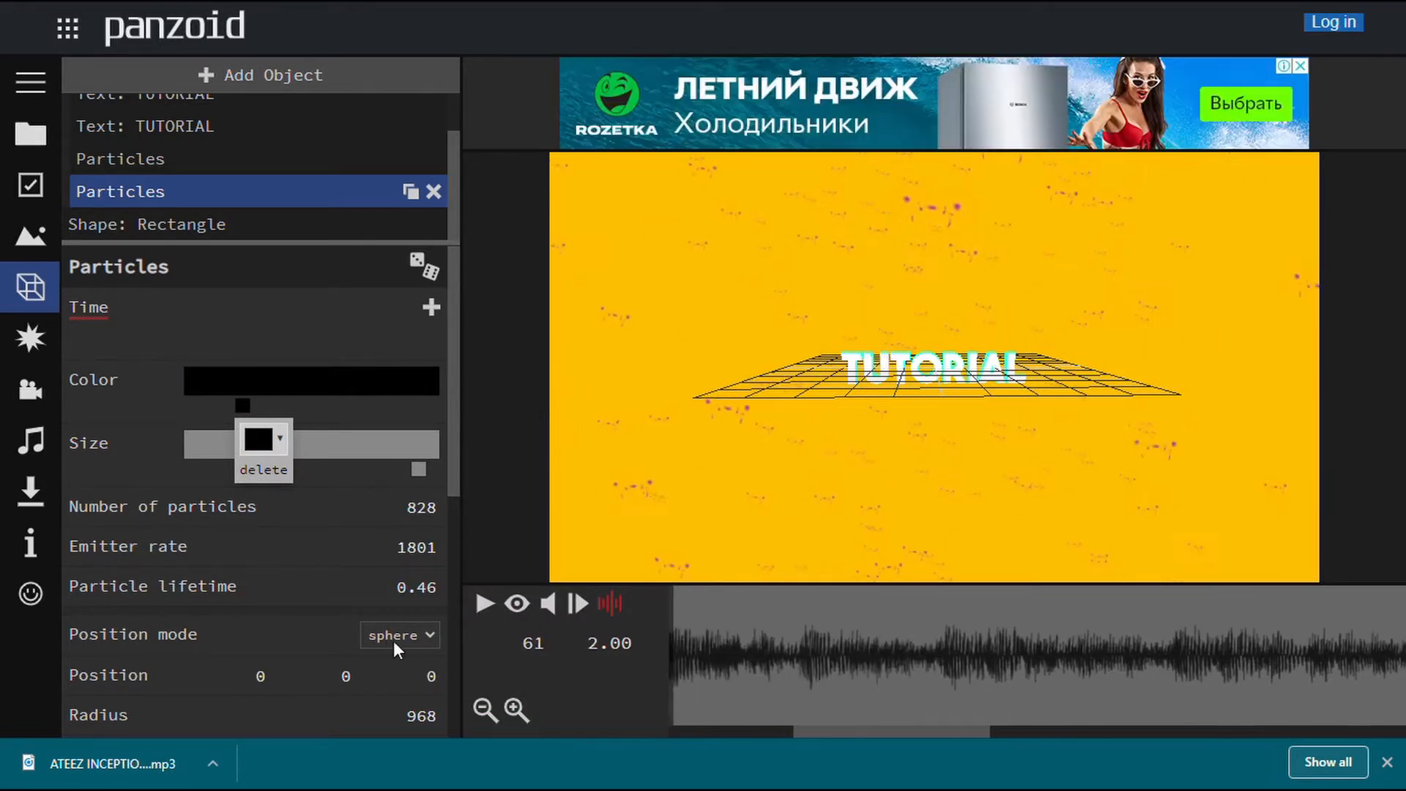
Delete the black sphere particles object and play the animation from the start through the camera view.
left_click(444, 196)
left_click(440, 194)
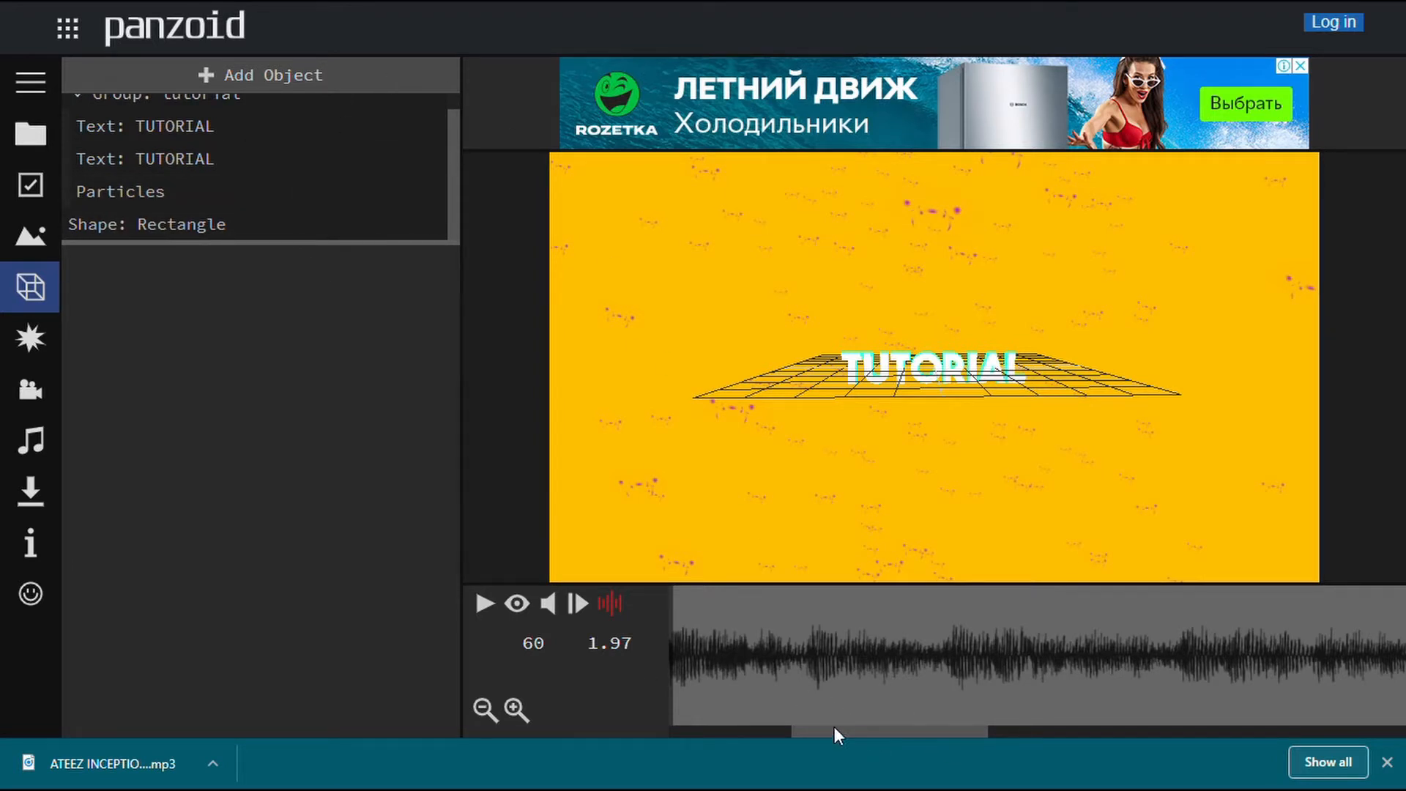
left_click_drag(834, 731, 505, 703)
left_click_drag(782, 641, 319, 634)
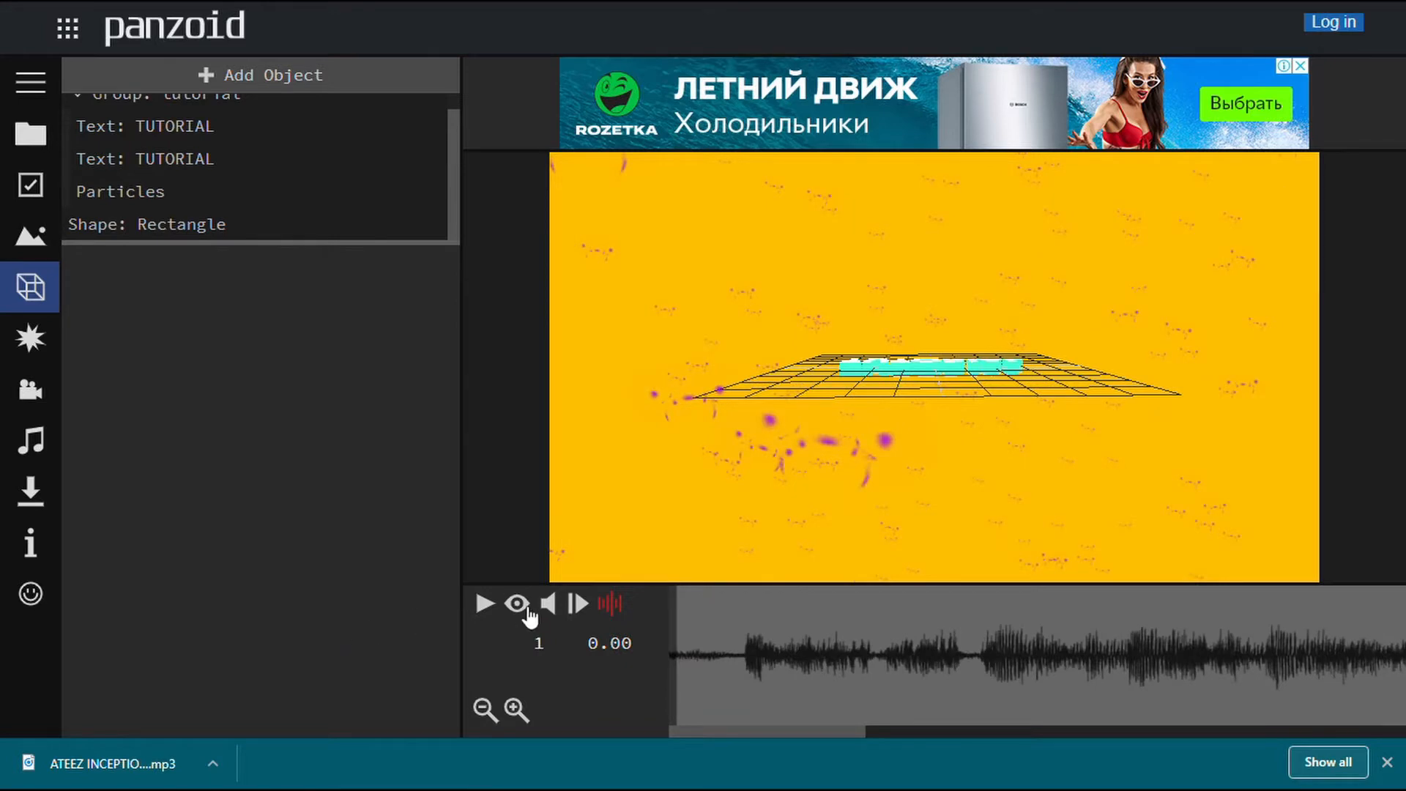
left_click(484, 604)
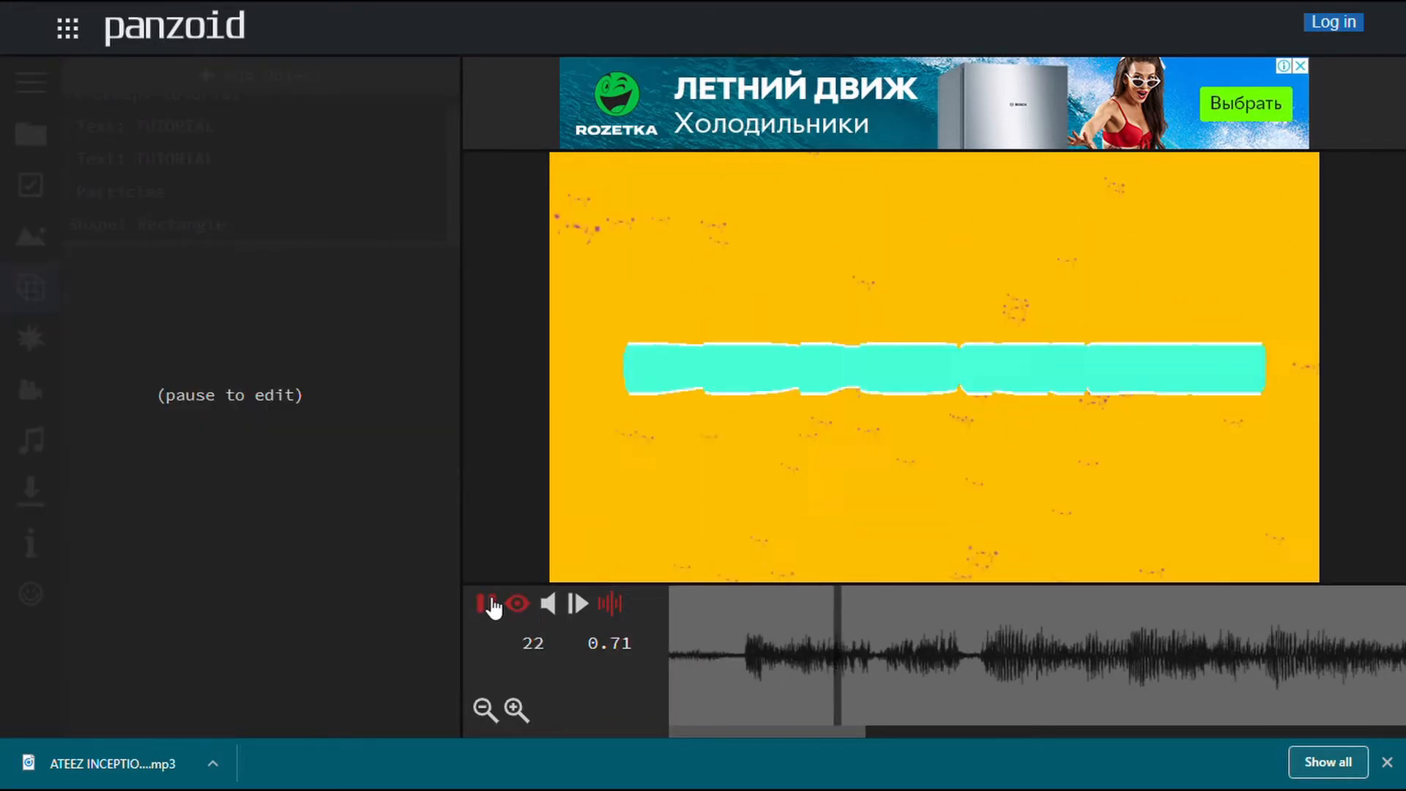
left_click(485, 603)
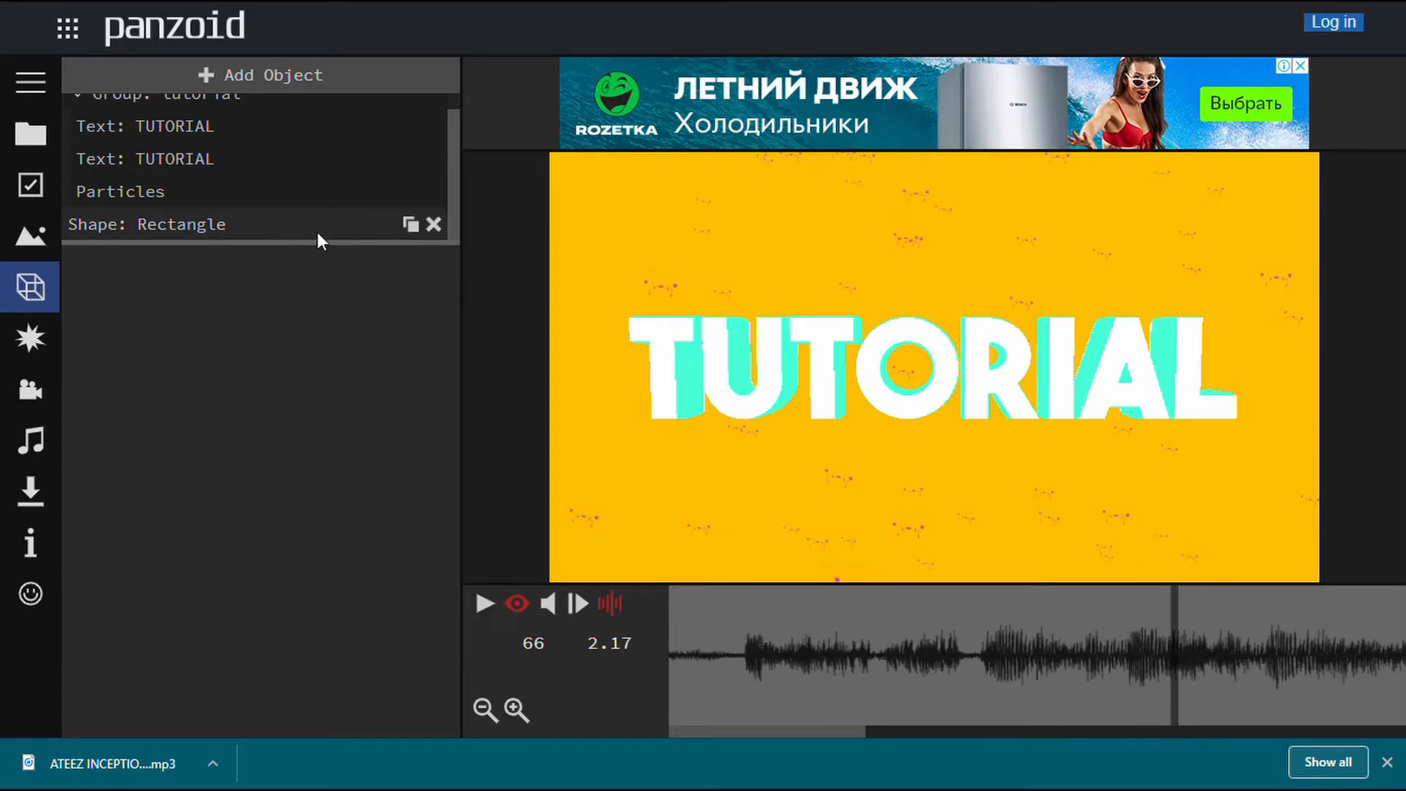
Set the number of particles to 2000 for the remaining purple Particles object.
left_click(205, 200)
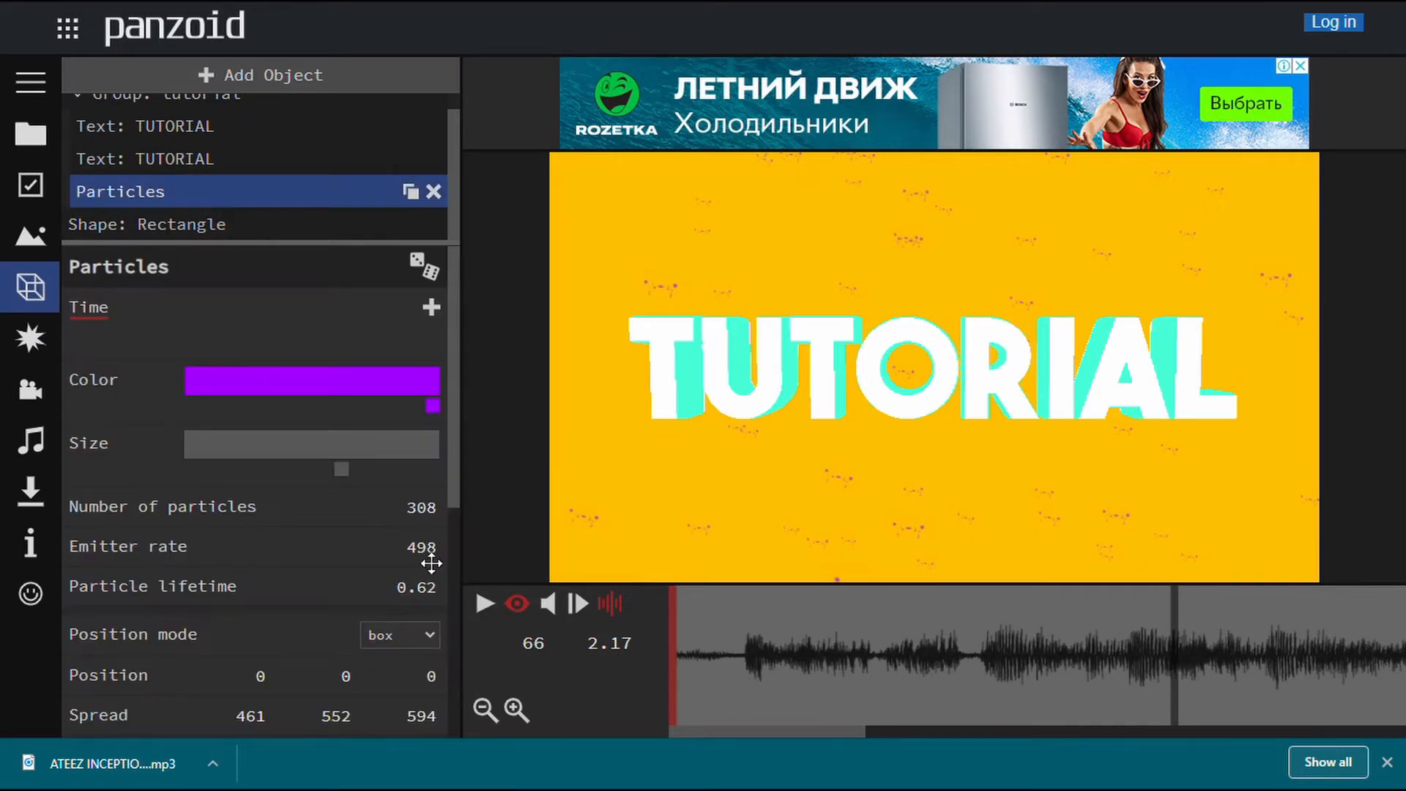
left_click_drag(421, 509, 1403, 615)
left_click_drag(426, 525, 1311, 573)
left_click_drag(440, 511, 1359, 612)
left_click(818, 689)
left_click_drag(763, 658, 426, 638)
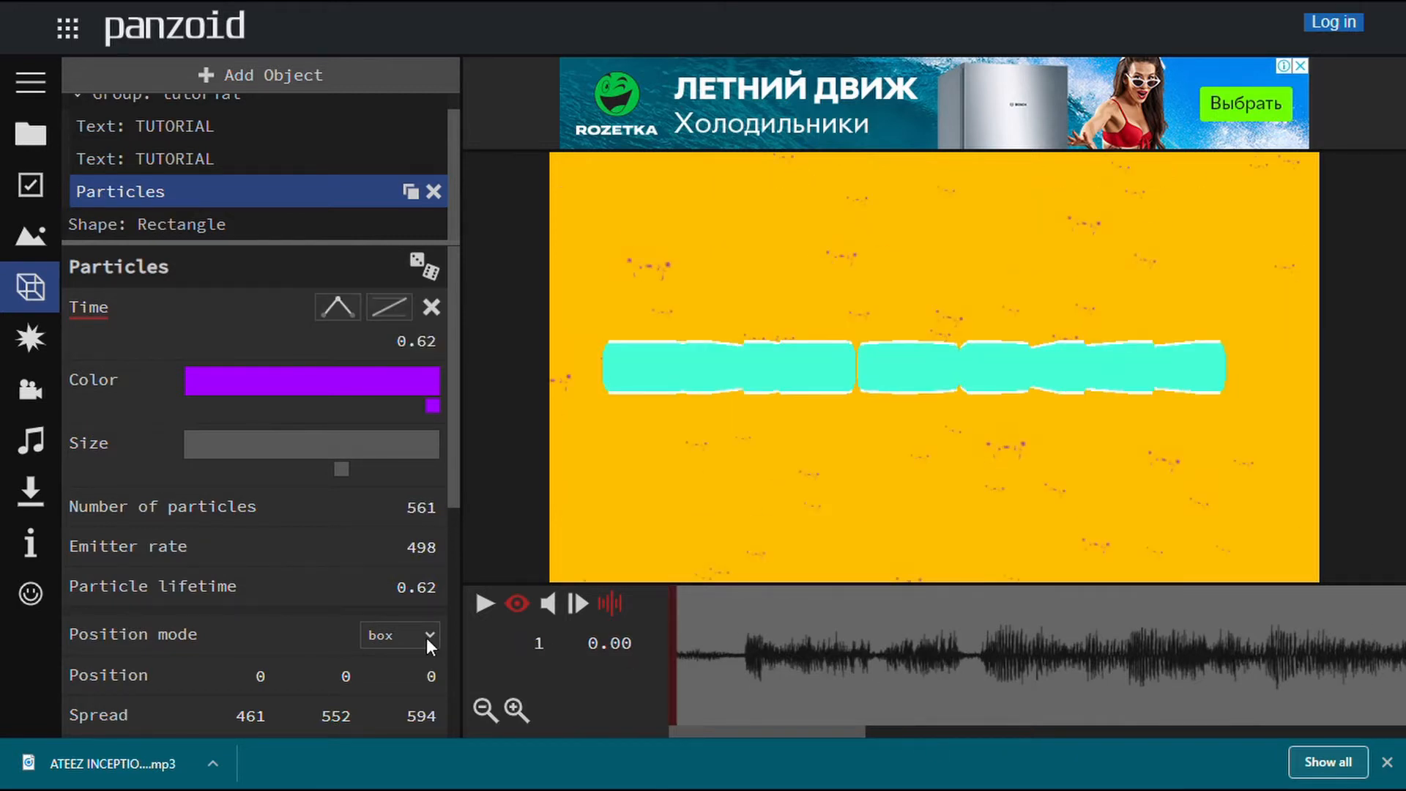
left_click_drag(411, 508, 1172, 481)
left_click(419, 515)
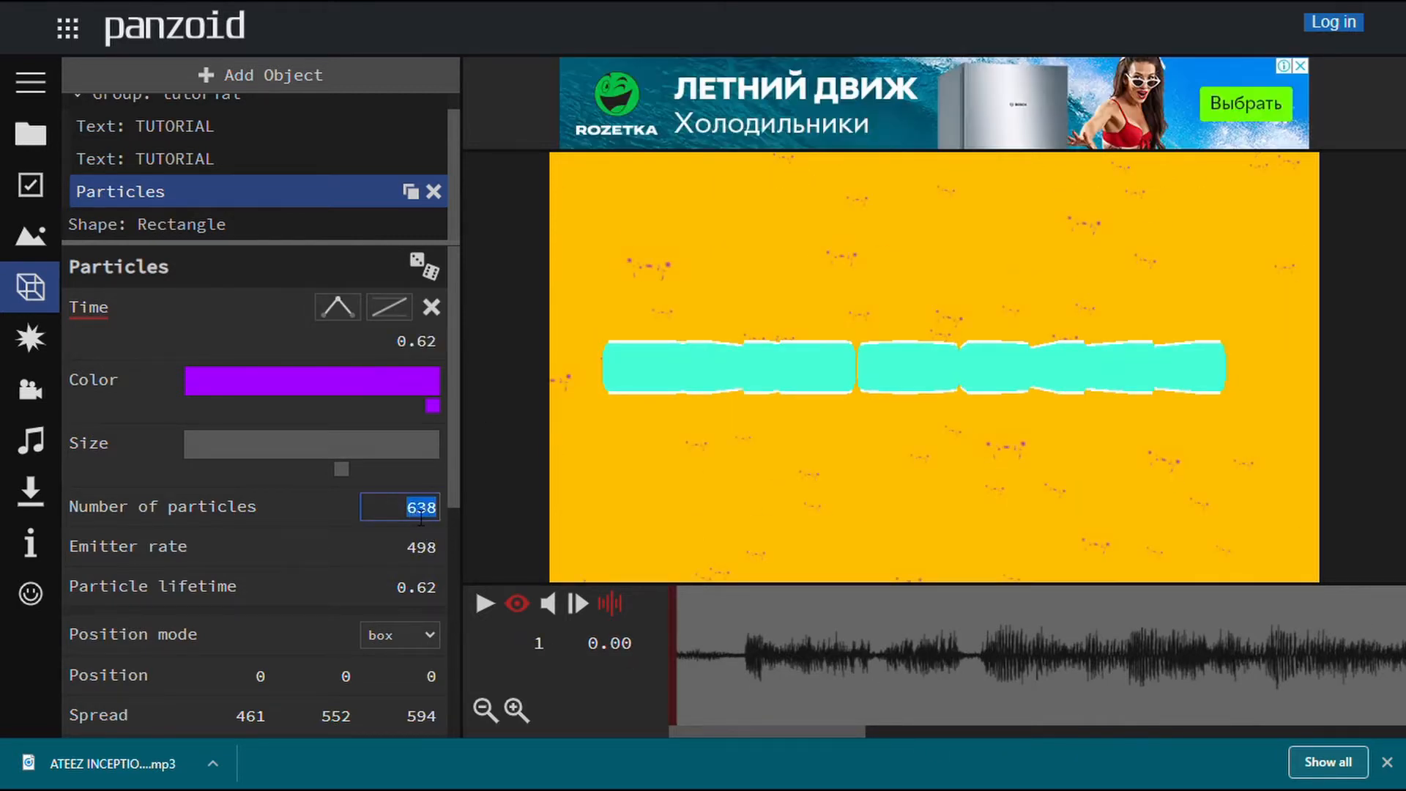
key("BackSpace")
type("2000")
left_click(504, 477)
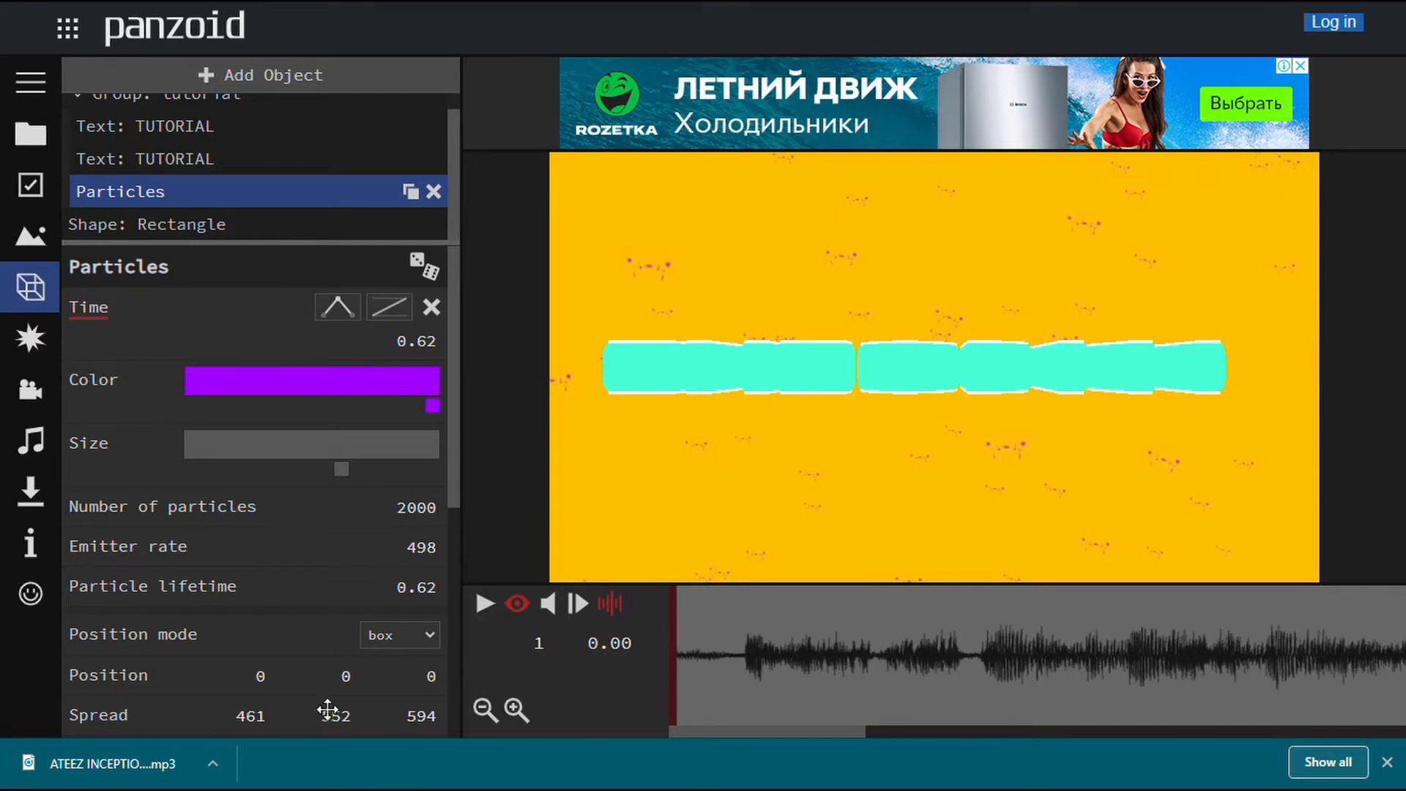
Play the animation to check the denser particles and return the purple color stop to the end of its gradient.
left_click(485, 604)
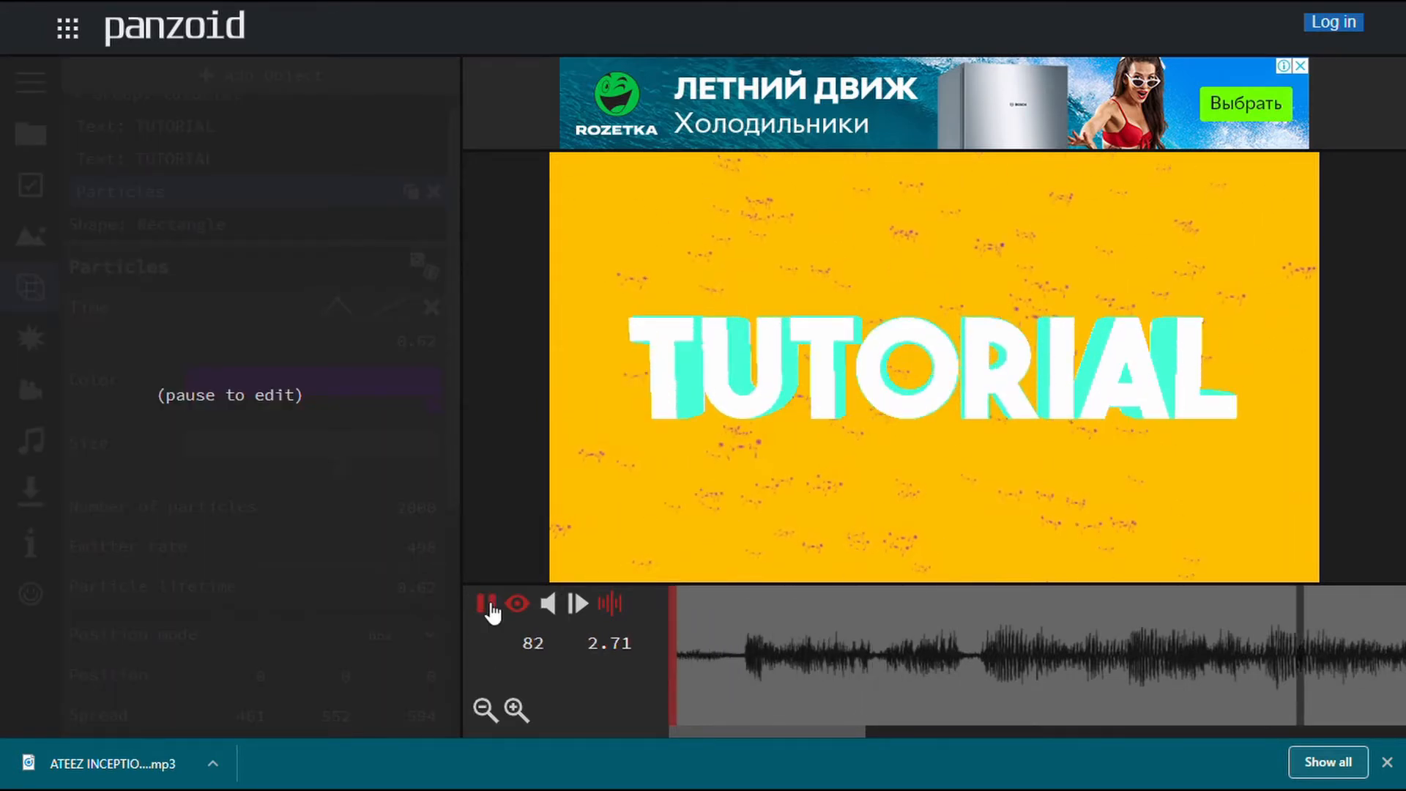
left_click(486, 604)
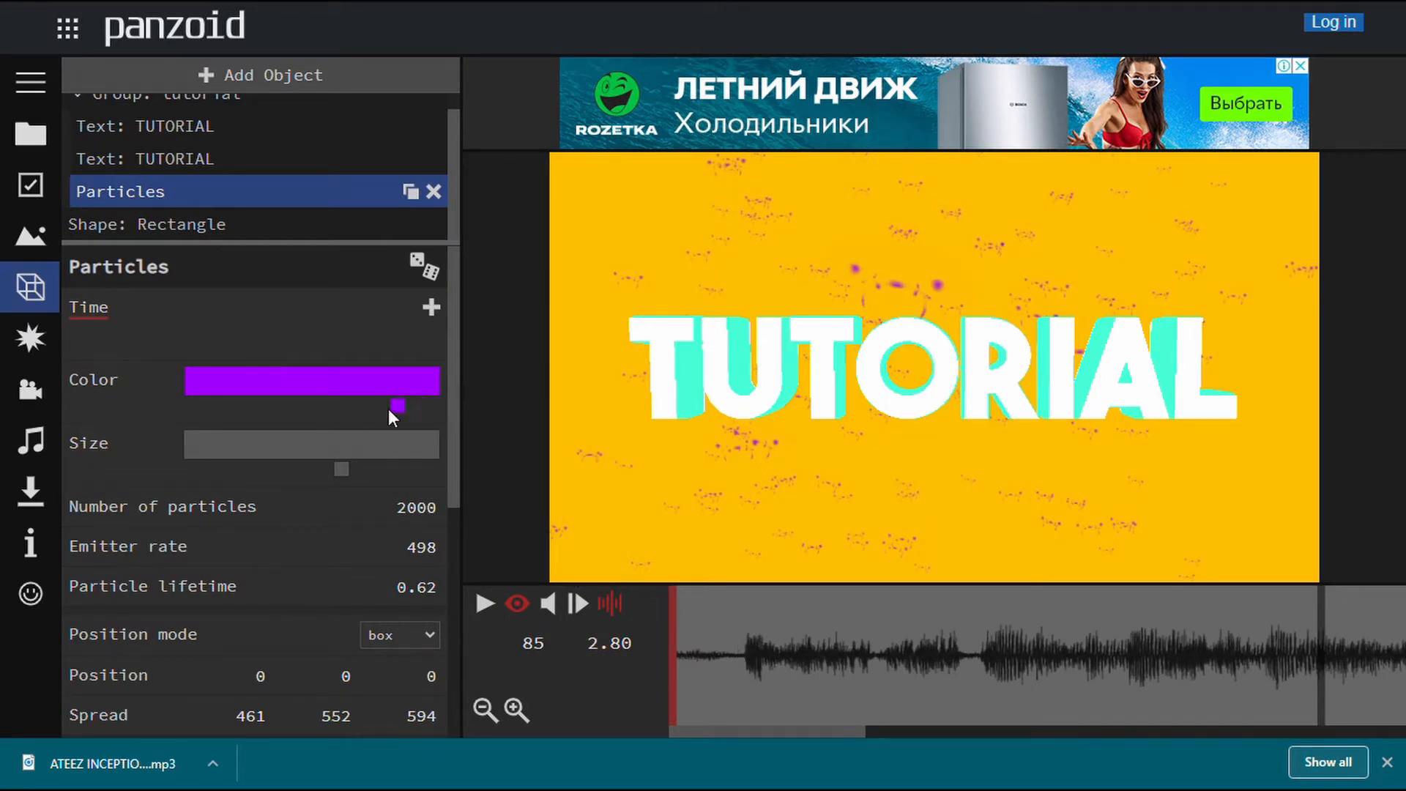
left_click_drag(389, 409, 433, 403)
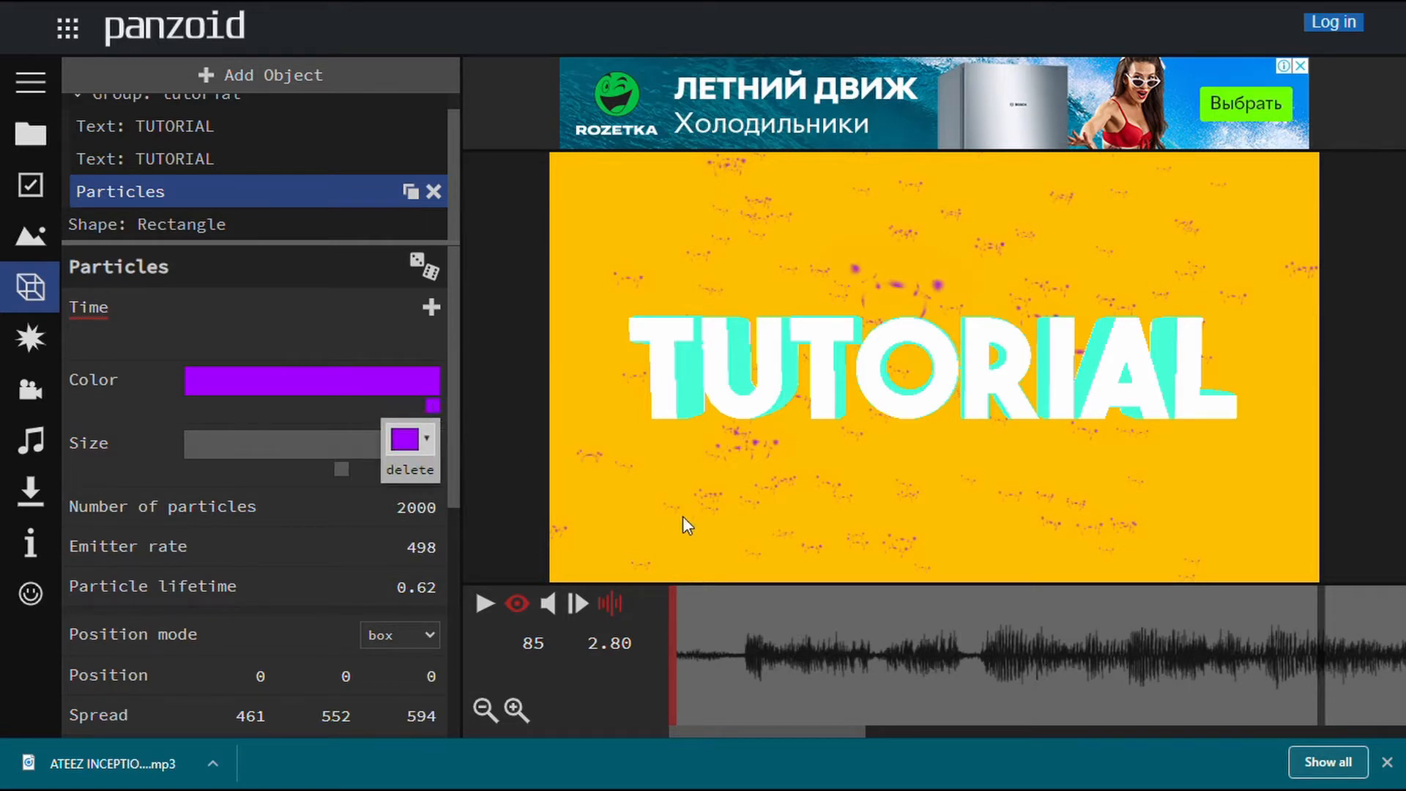
left_click(768, 582)
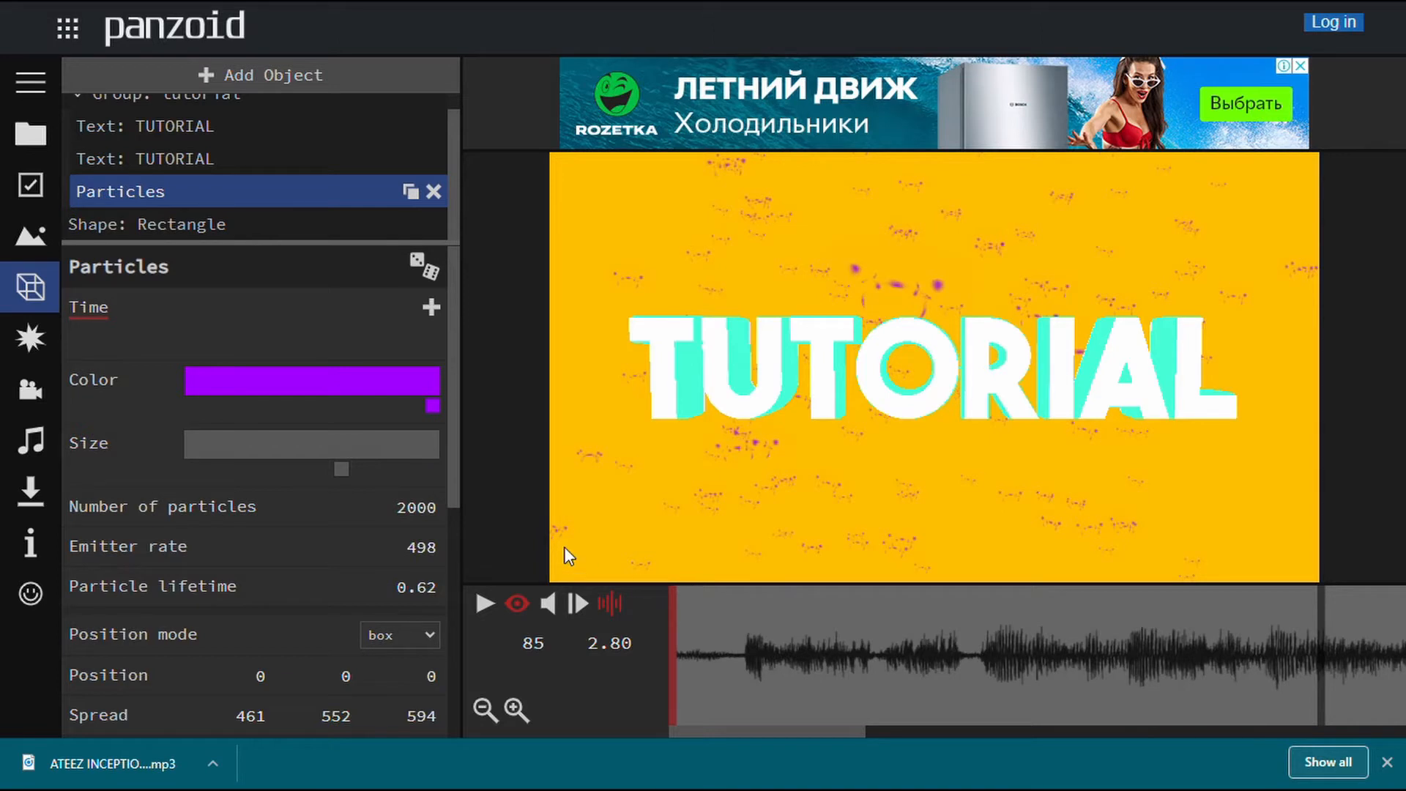
Select the tutorial group and play the animation from the start to check its rotation against the music.
left_click(221, 126)
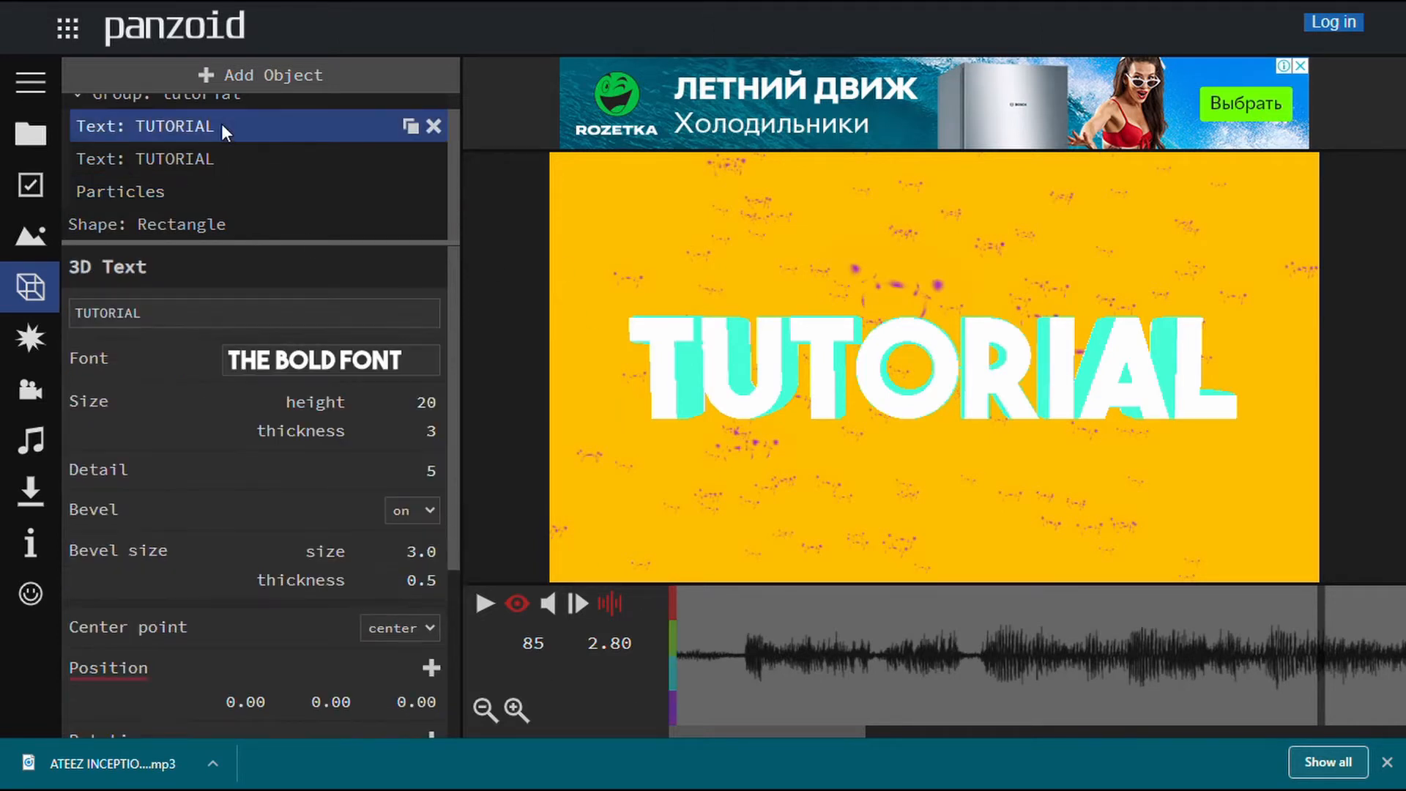
left_click_drag(454, 177, 461, 74)
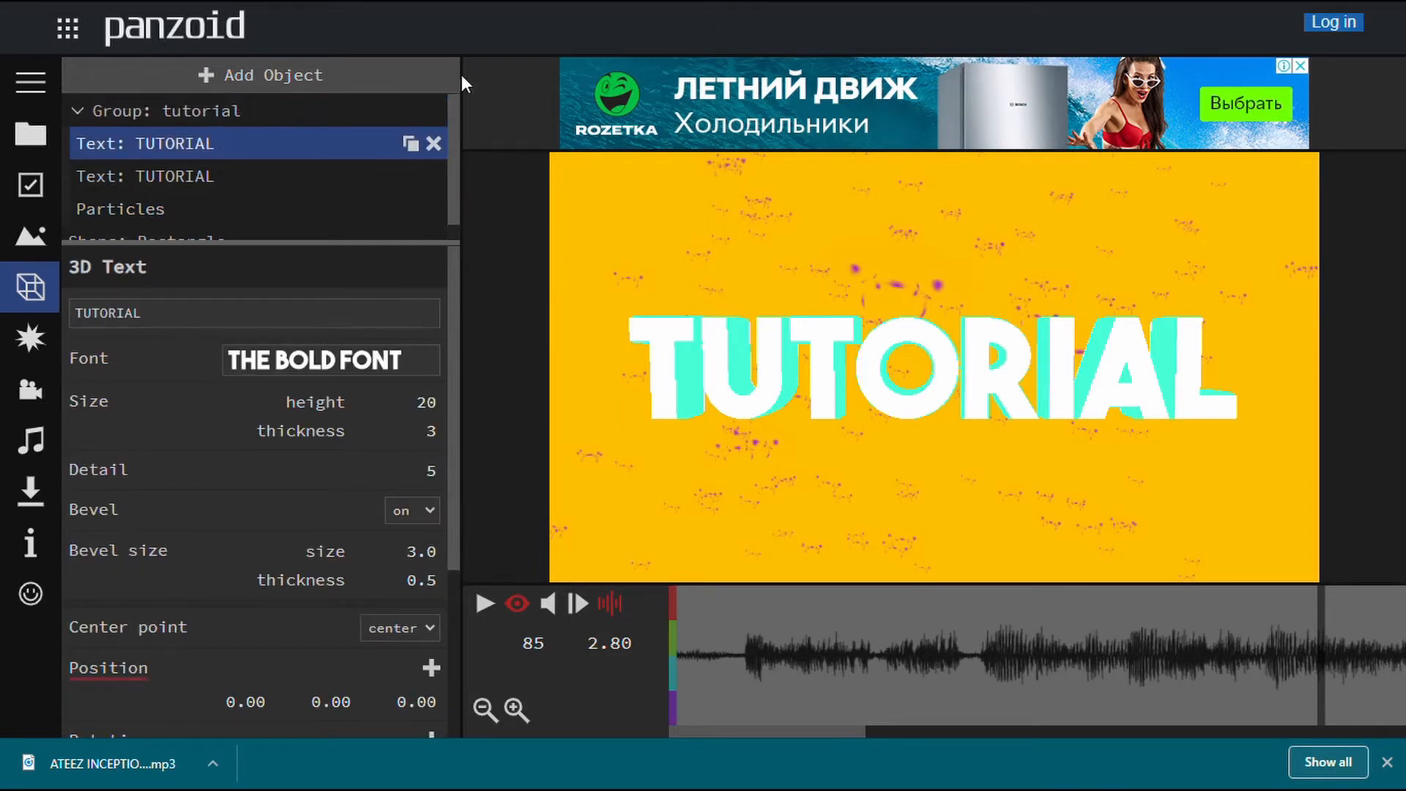
left_click(337, 110)
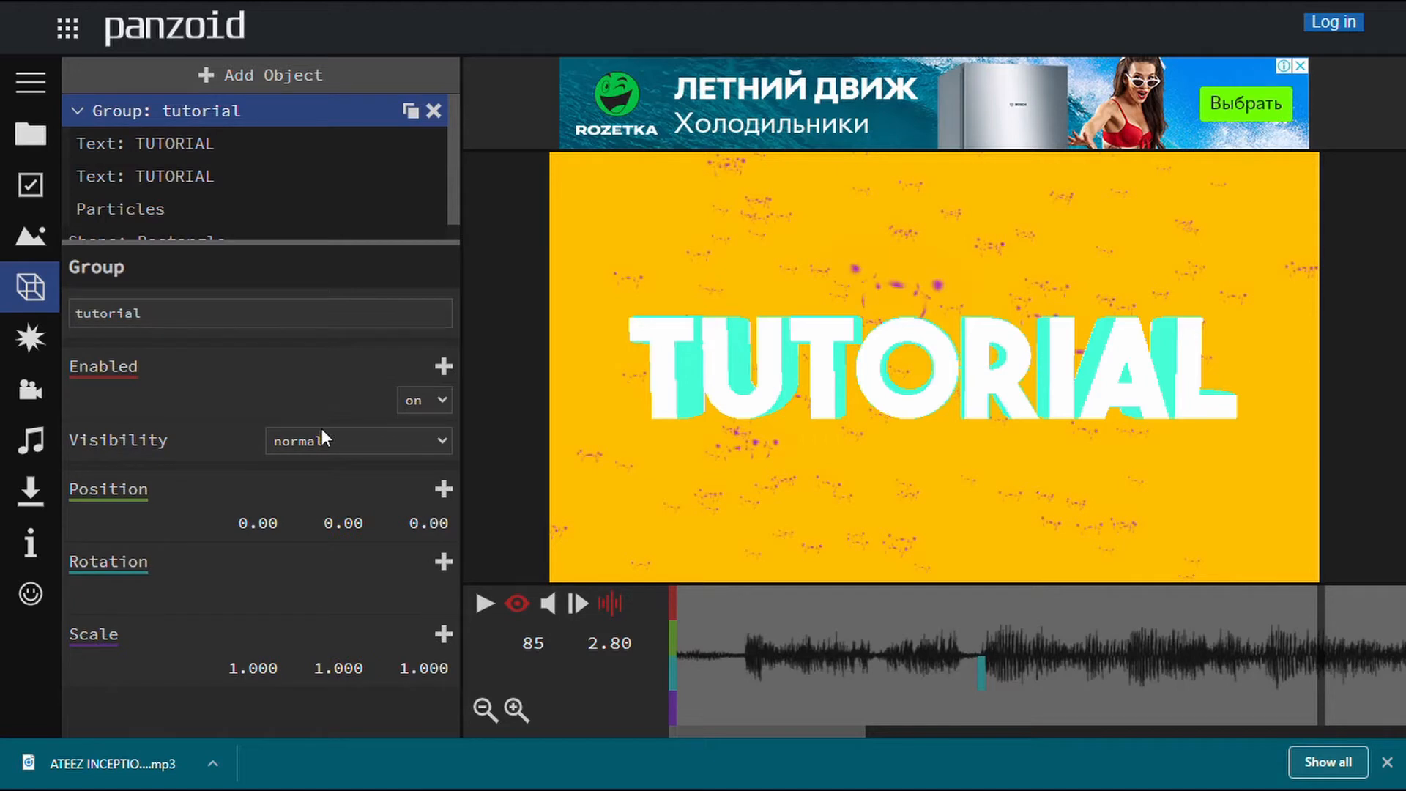
left_click(1230, 663)
left_click(762, 623)
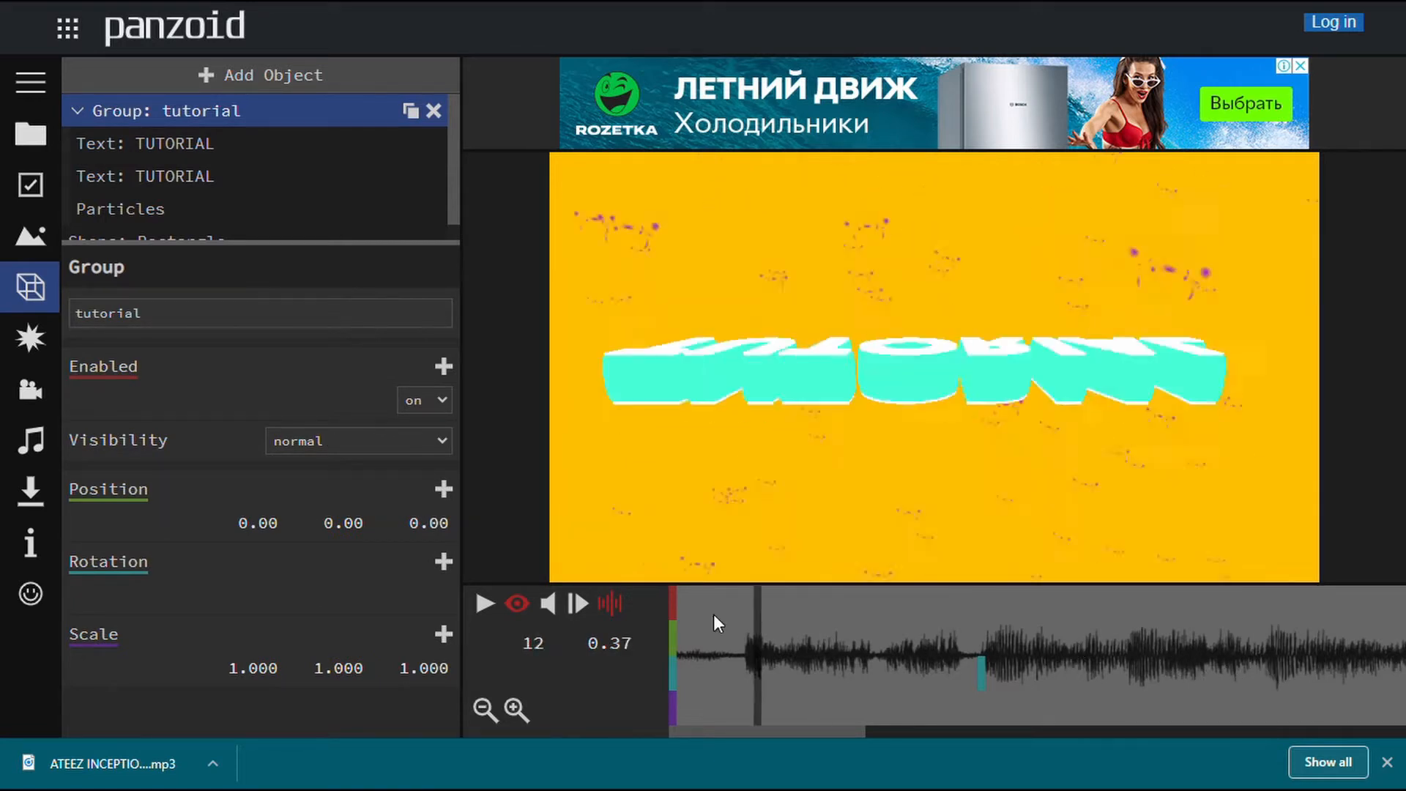
left_click(700, 611)
left_click_drag(698, 612, 597, 605)
left_click(484, 604)
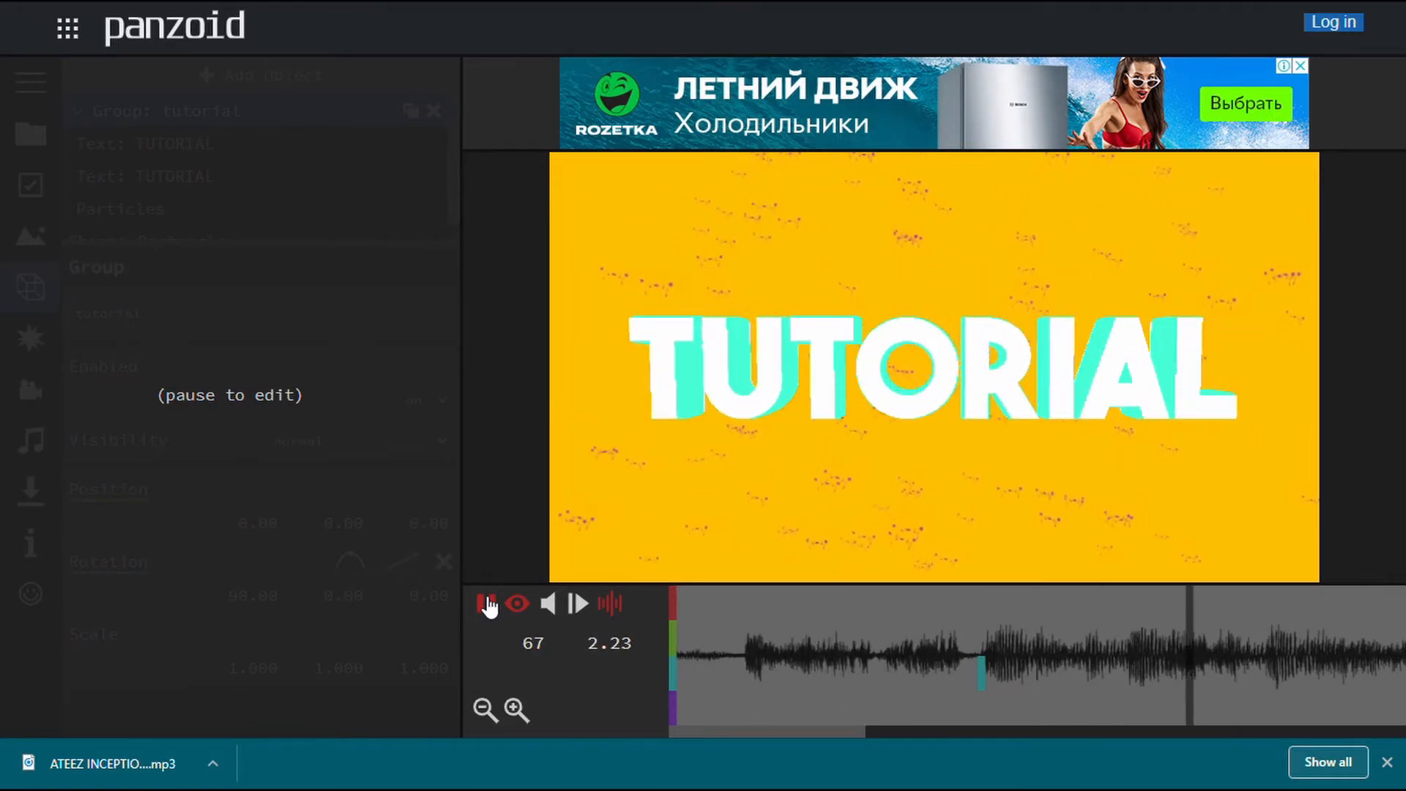
left_click(487, 605)
Find the music beat at frame 60 and add a rotation keyframe there for the tutorial group with values 355.80, -176.10, 0.00.
left_click(1124, 656)
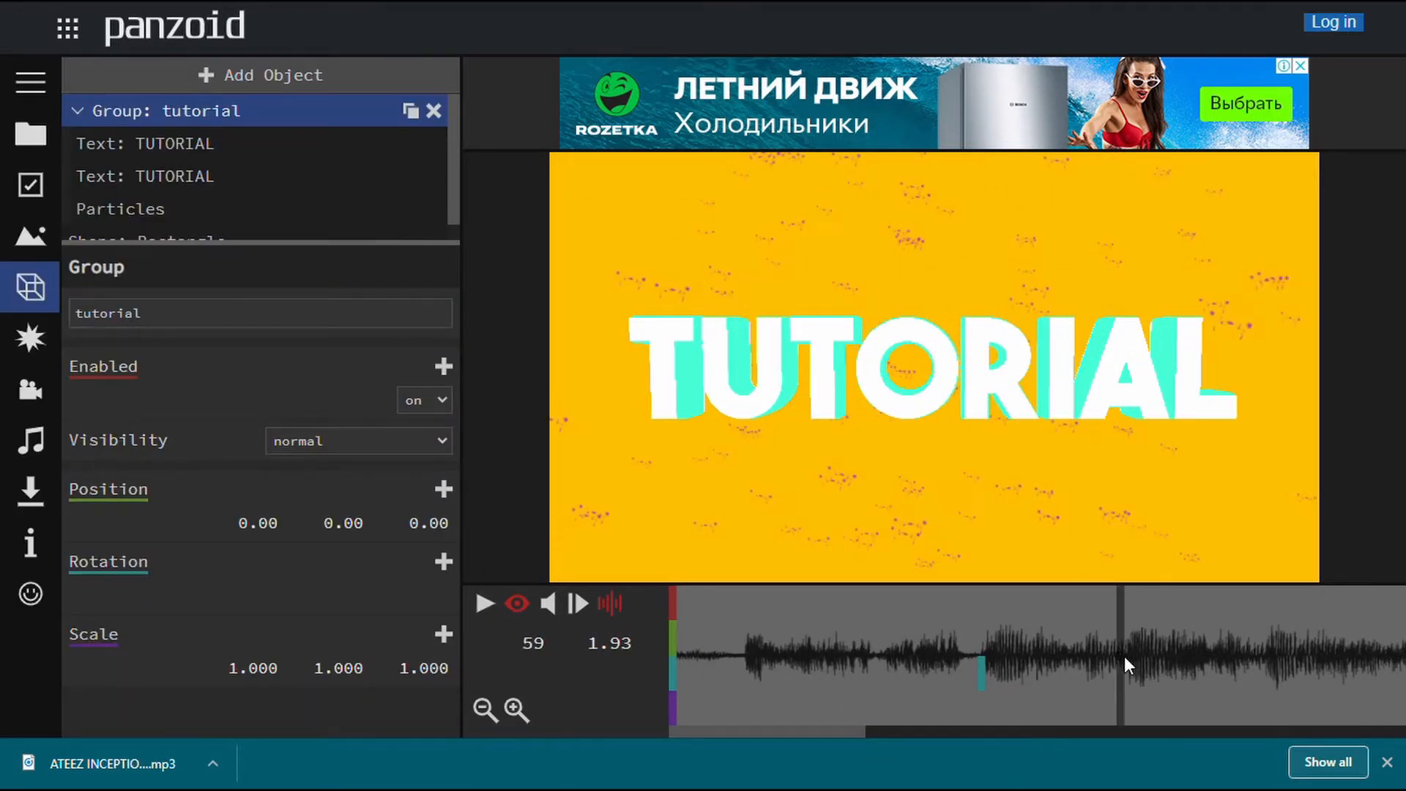
left_click(484, 605)
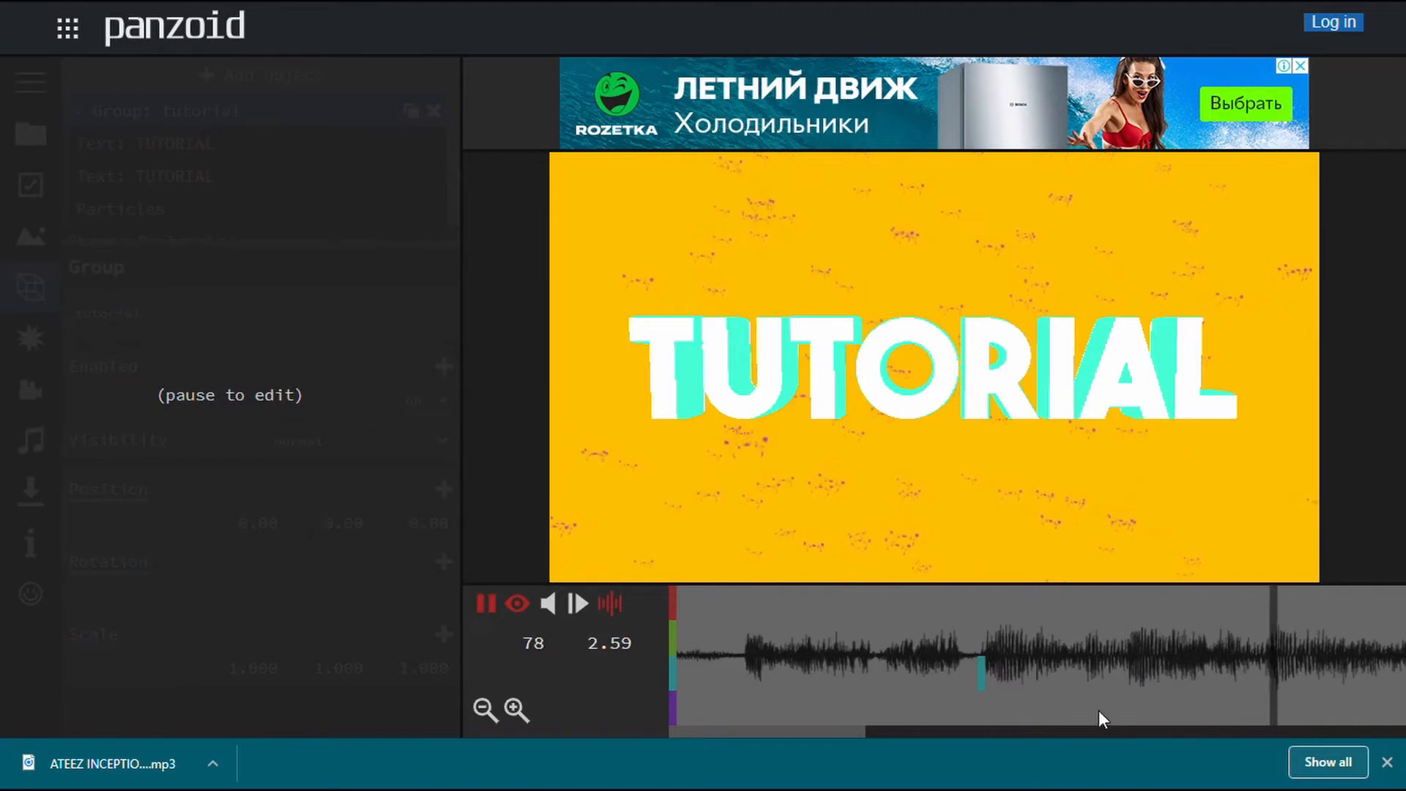
left_click(1122, 689)
left_click_drag(1130, 662, 1131, 655)
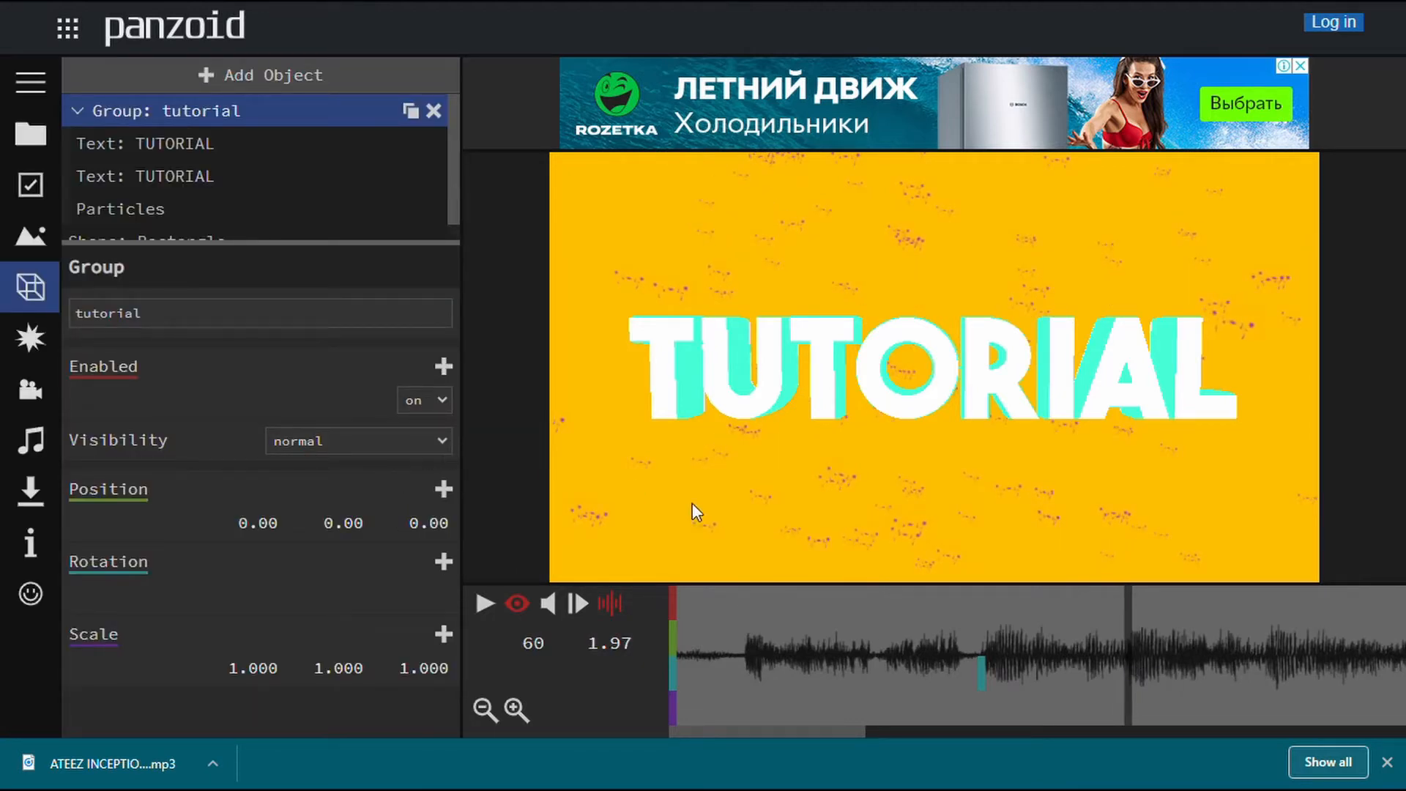
left_click(447, 562)
left_click_drag(253, 610, 185, 619)
left_click_drag(362, 597, 42, 648)
left_click_drag(359, 609, 89, 602)
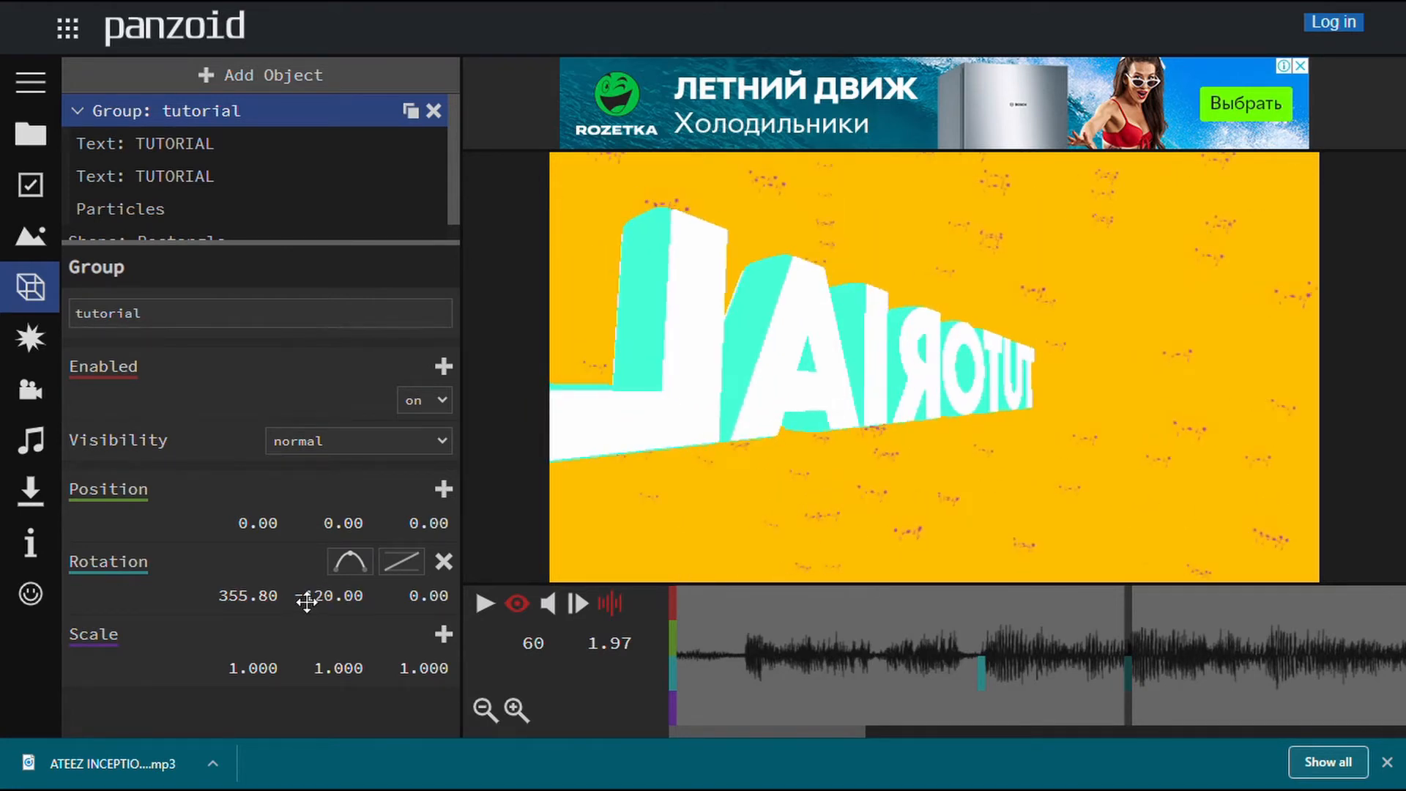
left_click_drag(366, 608, 16, 609)
left_click_drag(339, 615, 214, 595)
left_click_drag(378, 613, 328, 607)
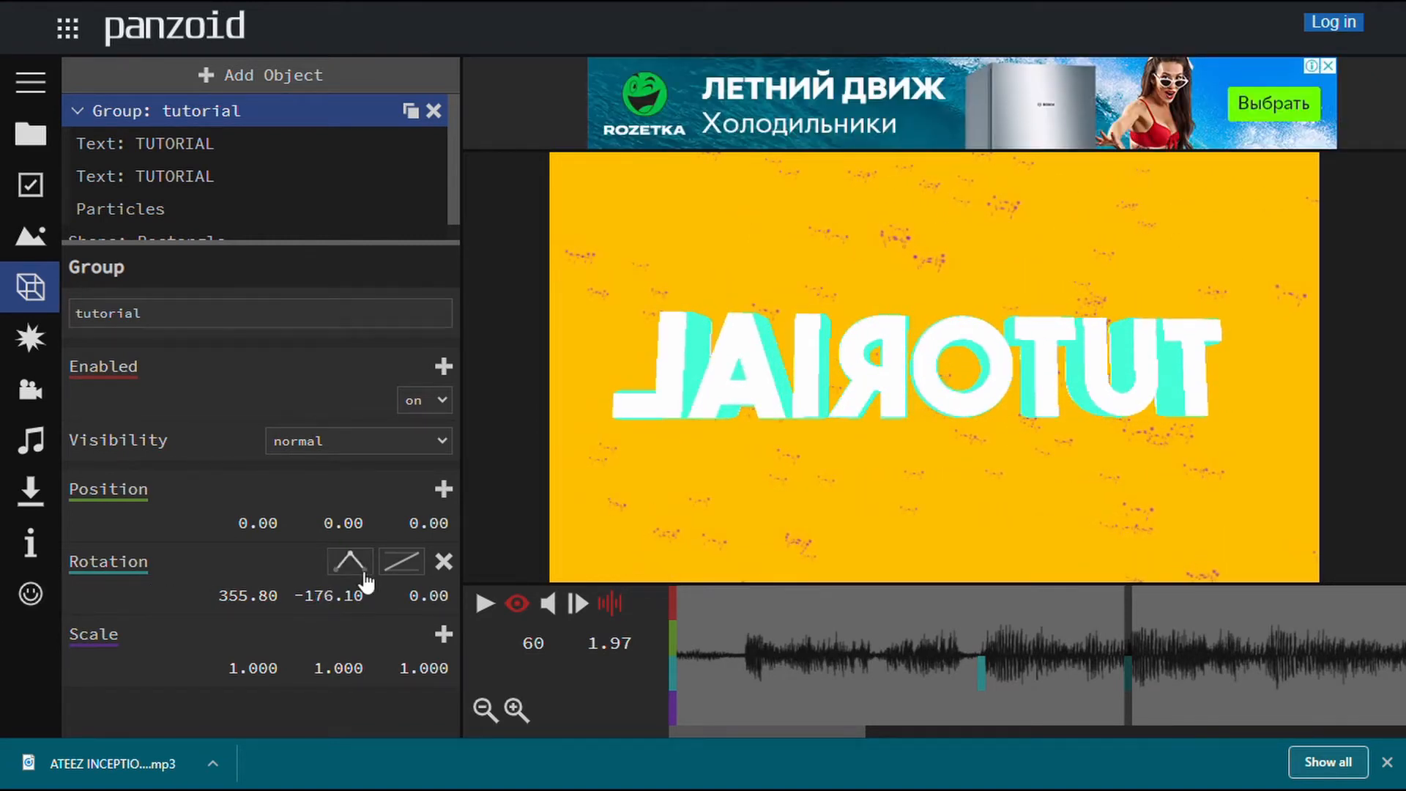
Play the animation from the first frame to check the tutorial group's new horizontal turn.
left_click_drag(819, 638, 510, 661)
left_click(484, 605)
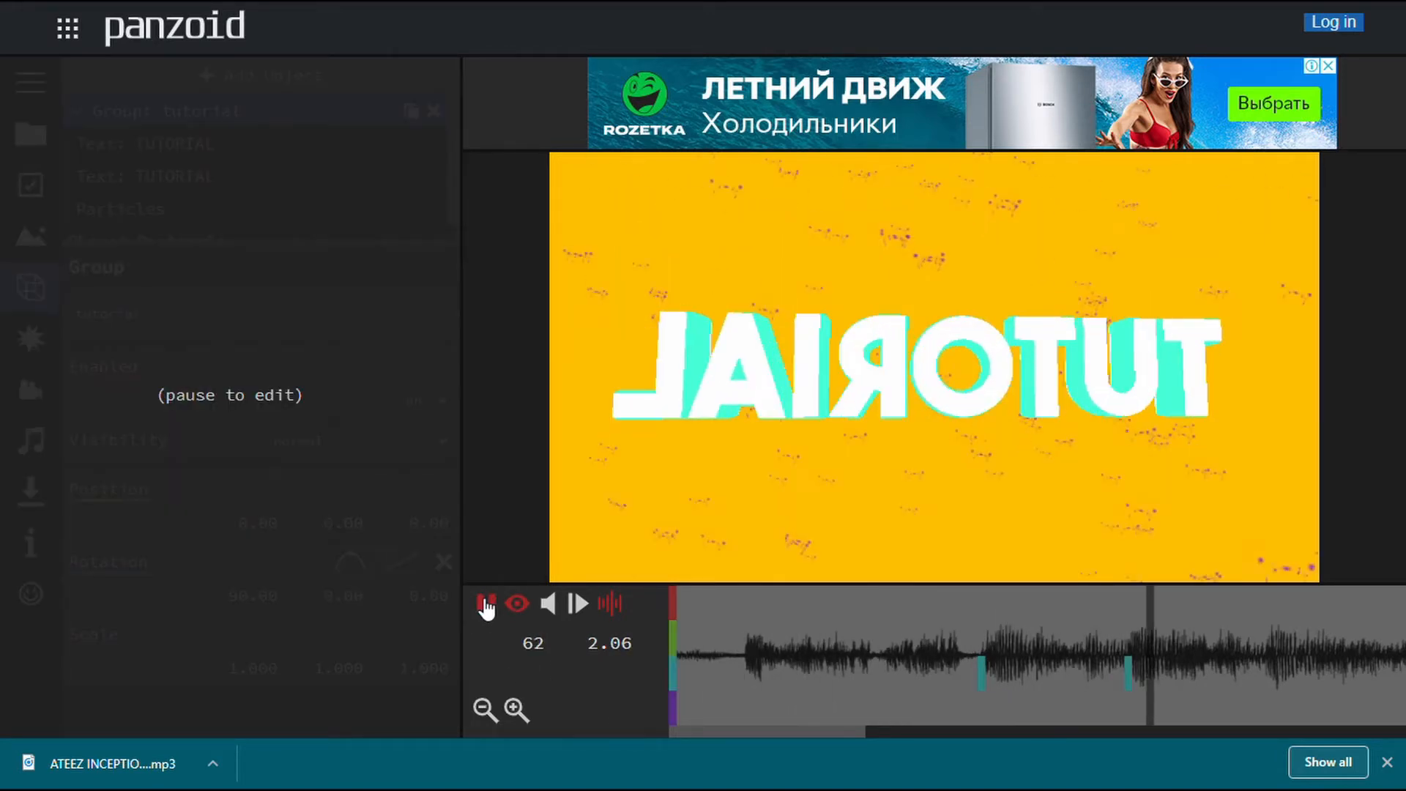
left_click(484, 605)
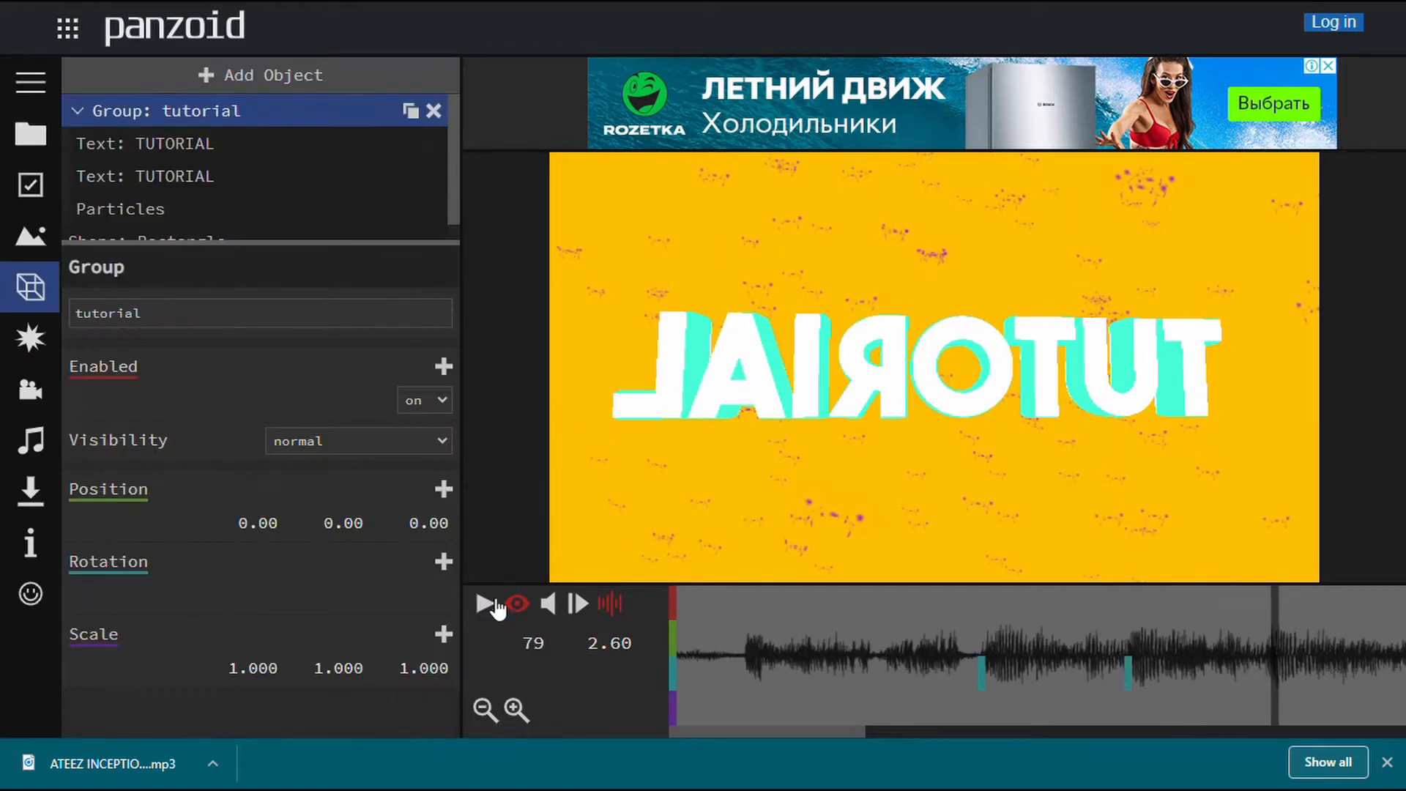
Give the group's rotation keyframe at frame 60 an S-shaped in-out easing and play the animation from the start.
left_click(1129, 672)
left_click(403, 562)
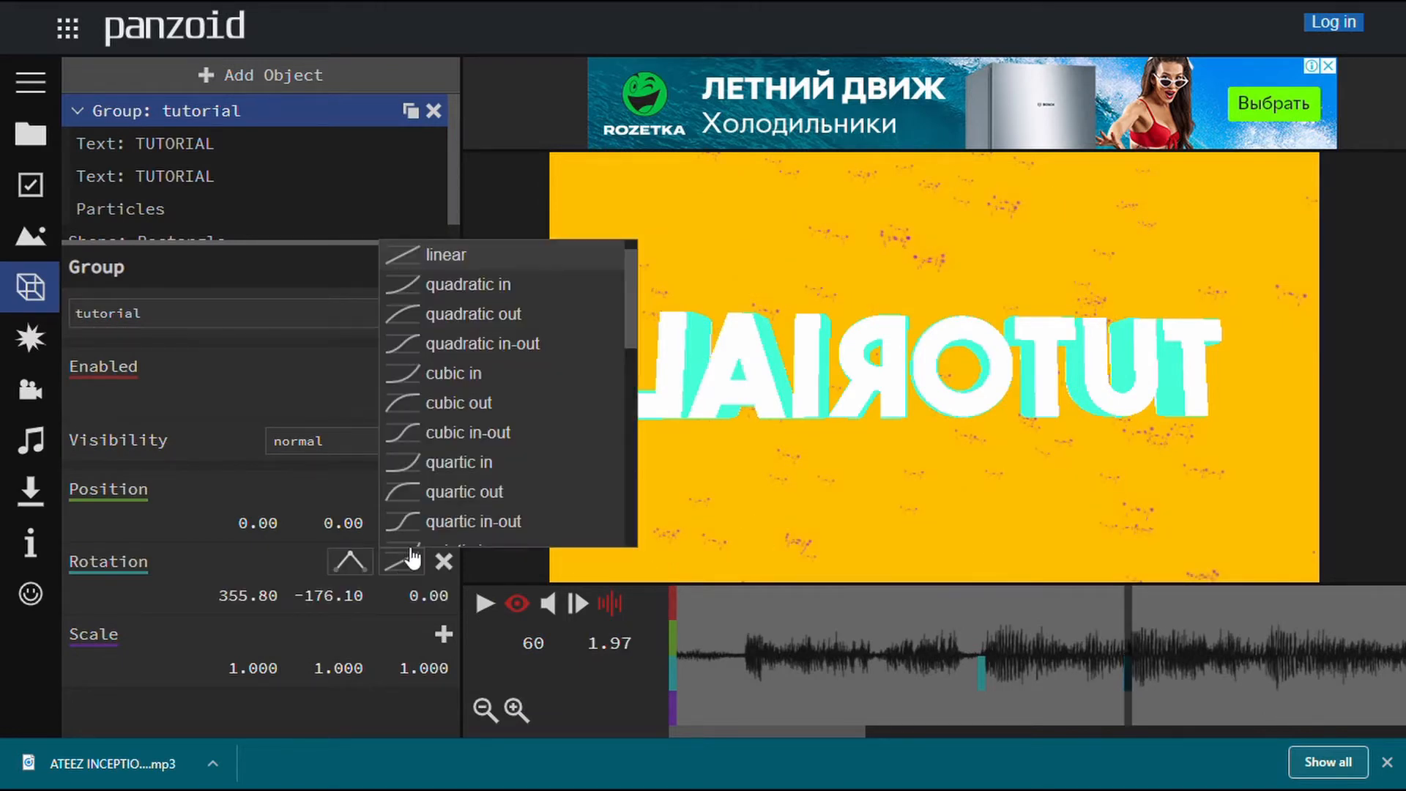
left_click_drag(627, 340, 634, 456)
left_click(425, 410)
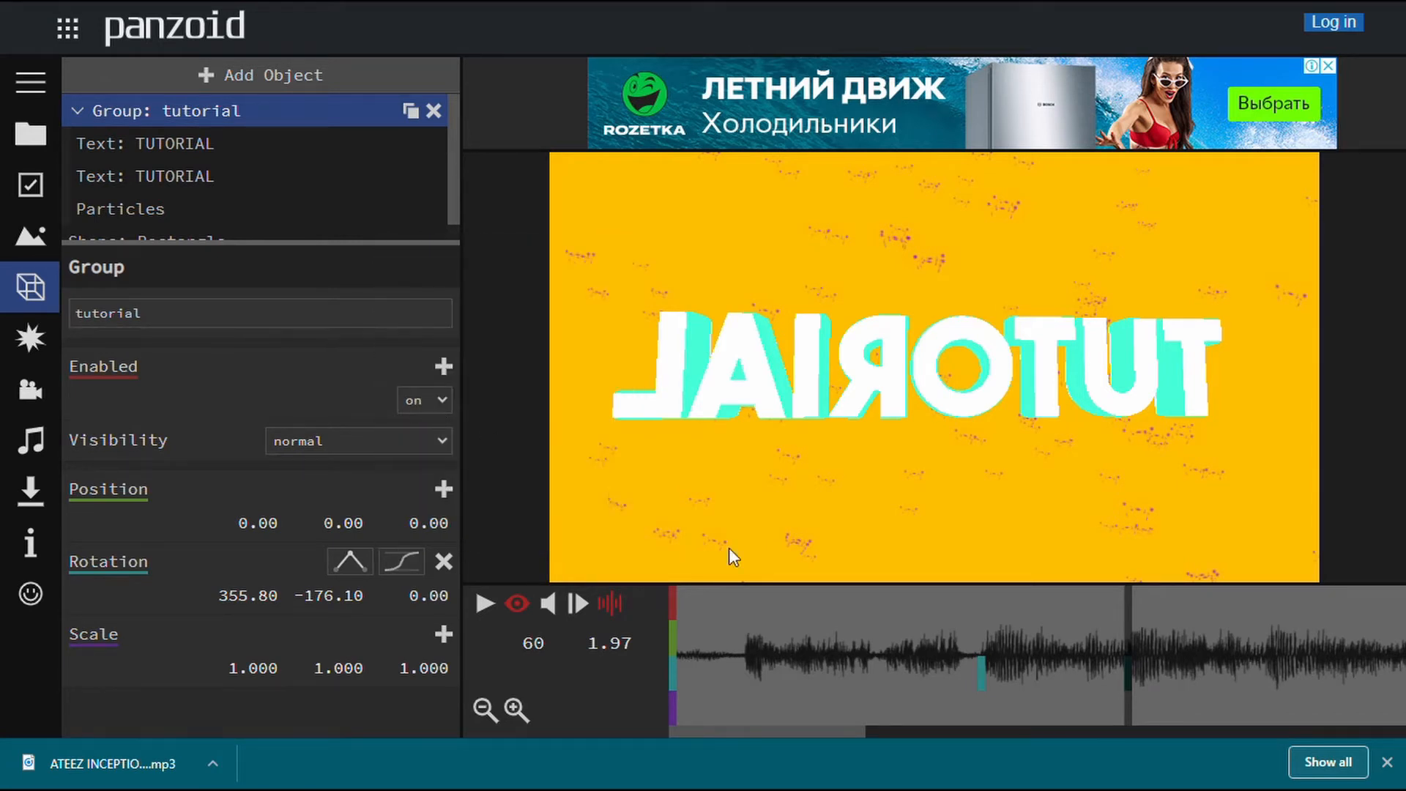
left_click_drag(1044, 690, 549, 656)
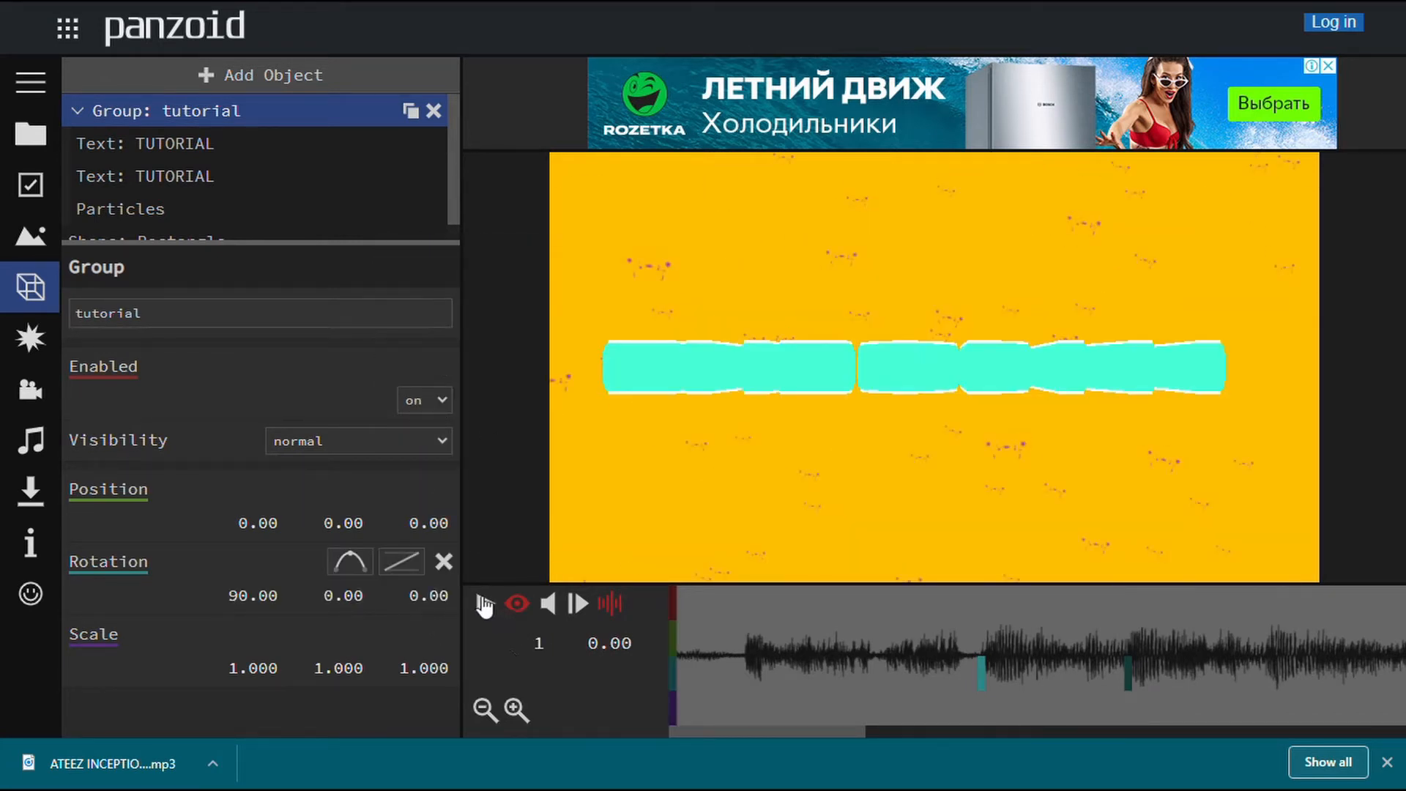
left_click(485, 605)
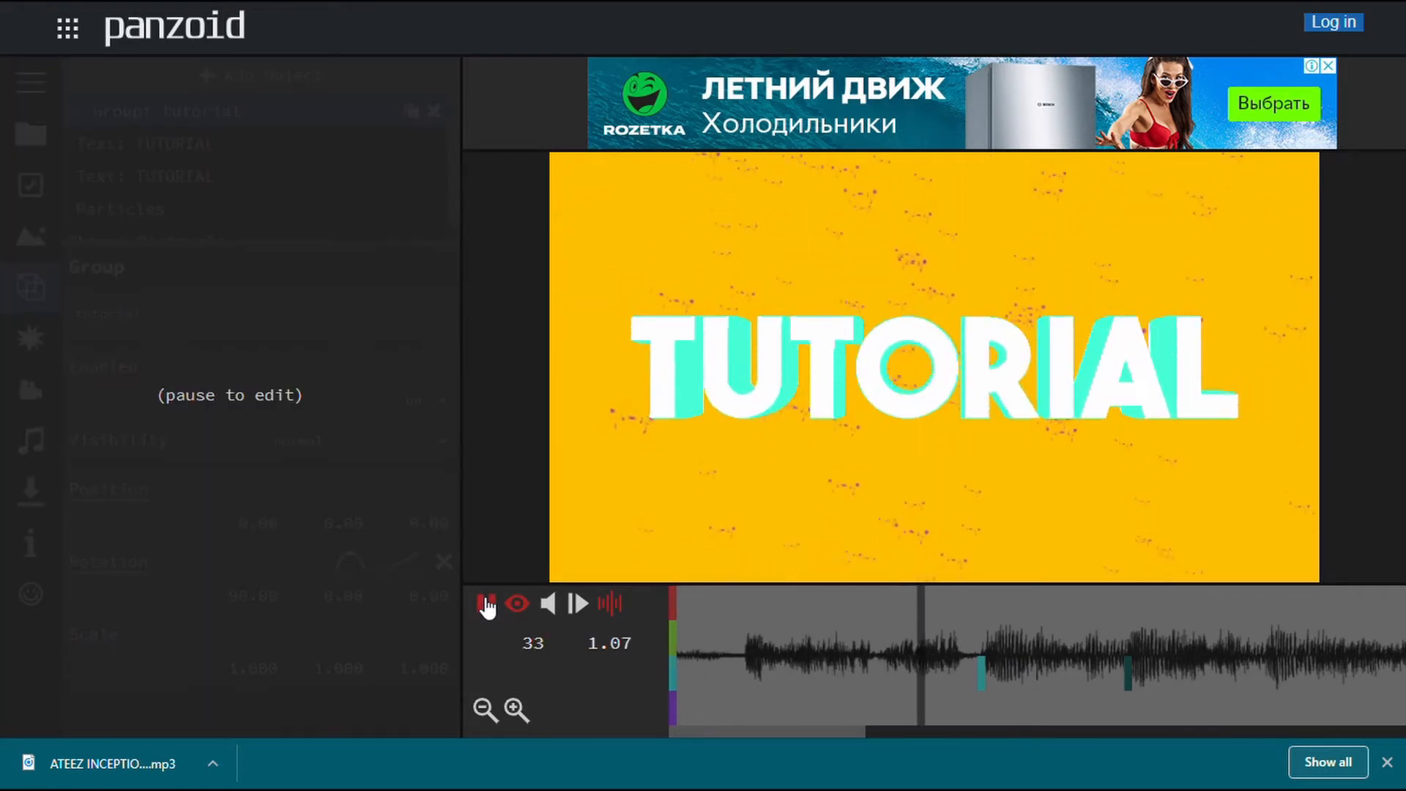
left_click(486, 605)
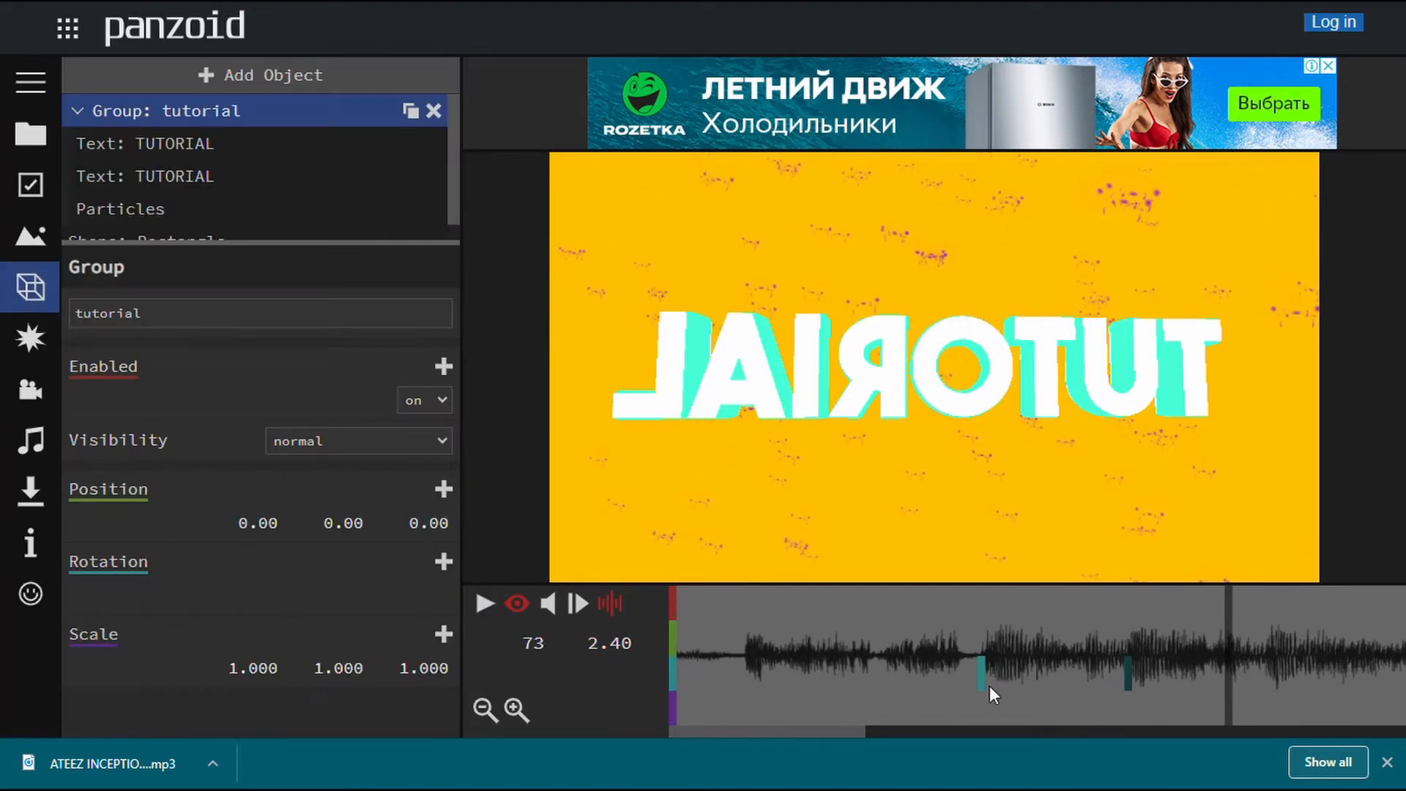
Play the animation from the first frame to check the eased rotation at the tutorial group's frame 60 keyframe.
left_click(1122, 678)
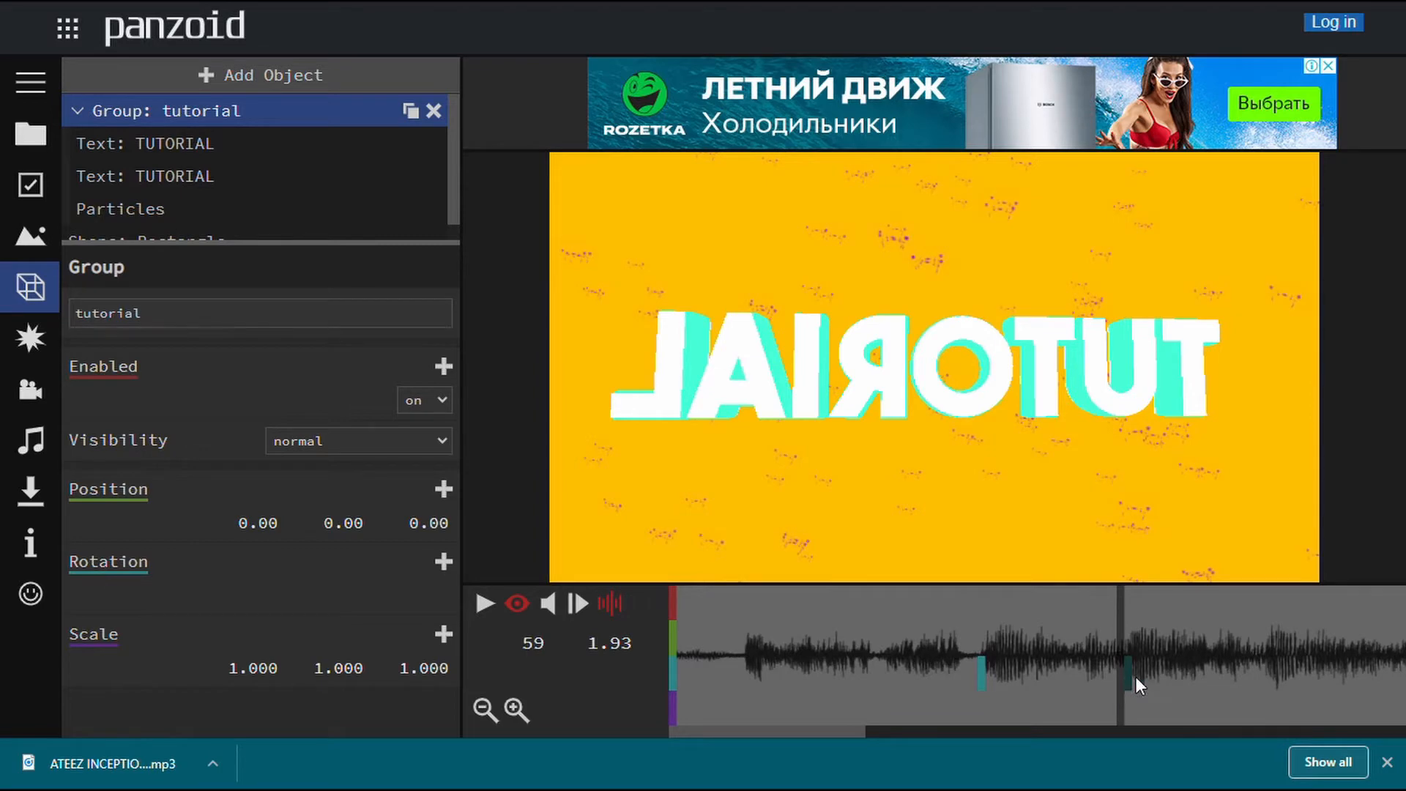
left_click(1139, 685)
left_click_drag(1050, 665, 613, 665)
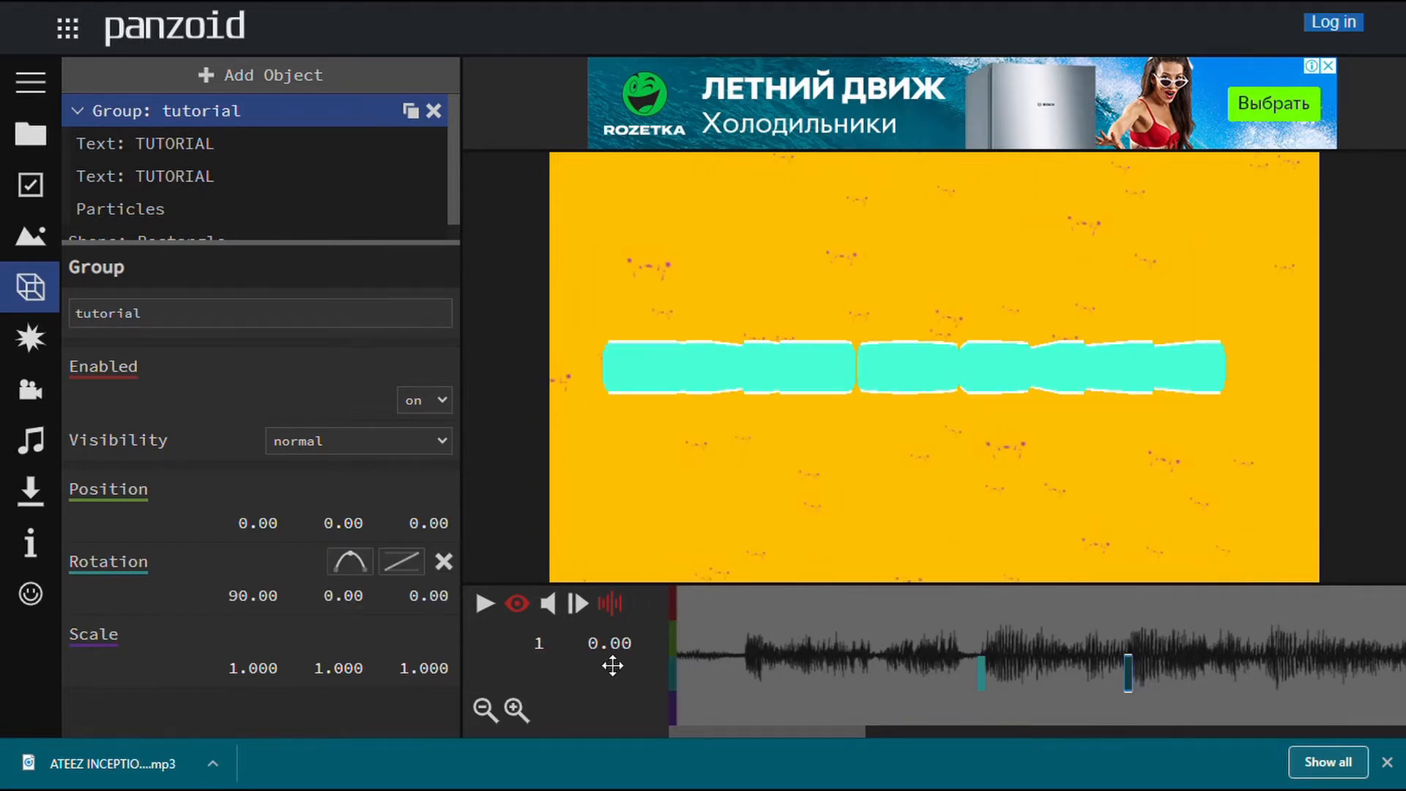
left_click_drag(996, 670, 927, 648)
left_click(495, 605)
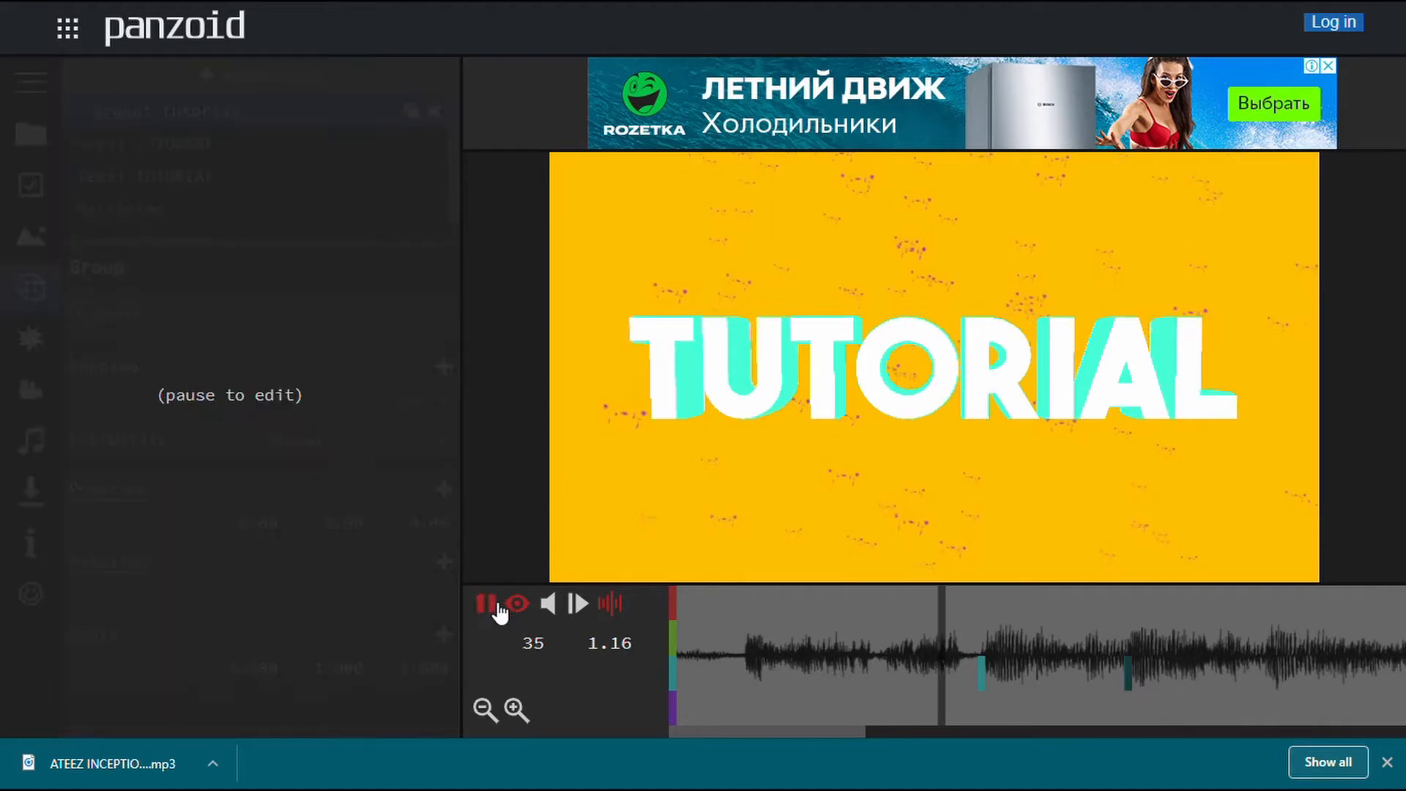
left_click(498, 605)
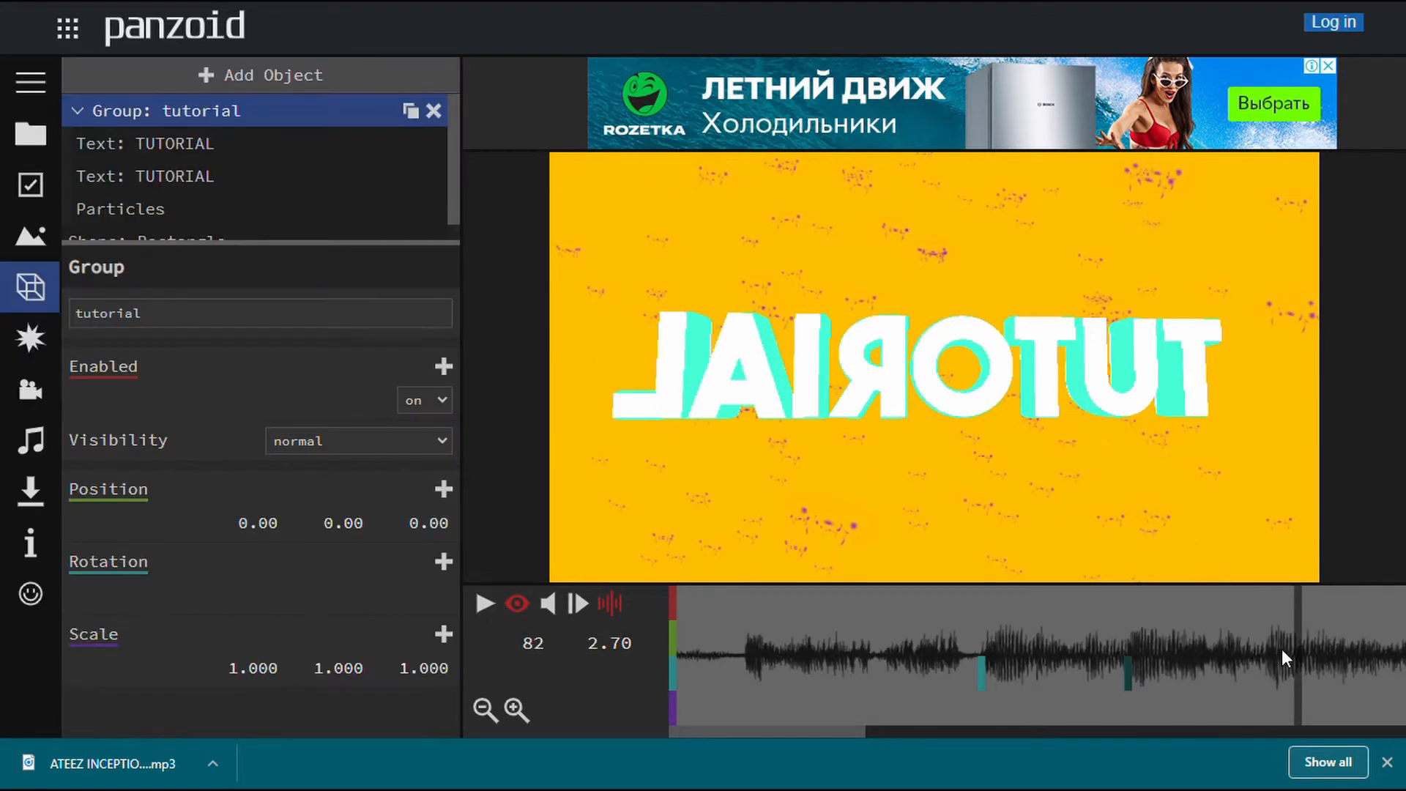
Listen to the music after frame 60 to locate the next beat for the tutorial group's rotation.
left_click(1169, 666)
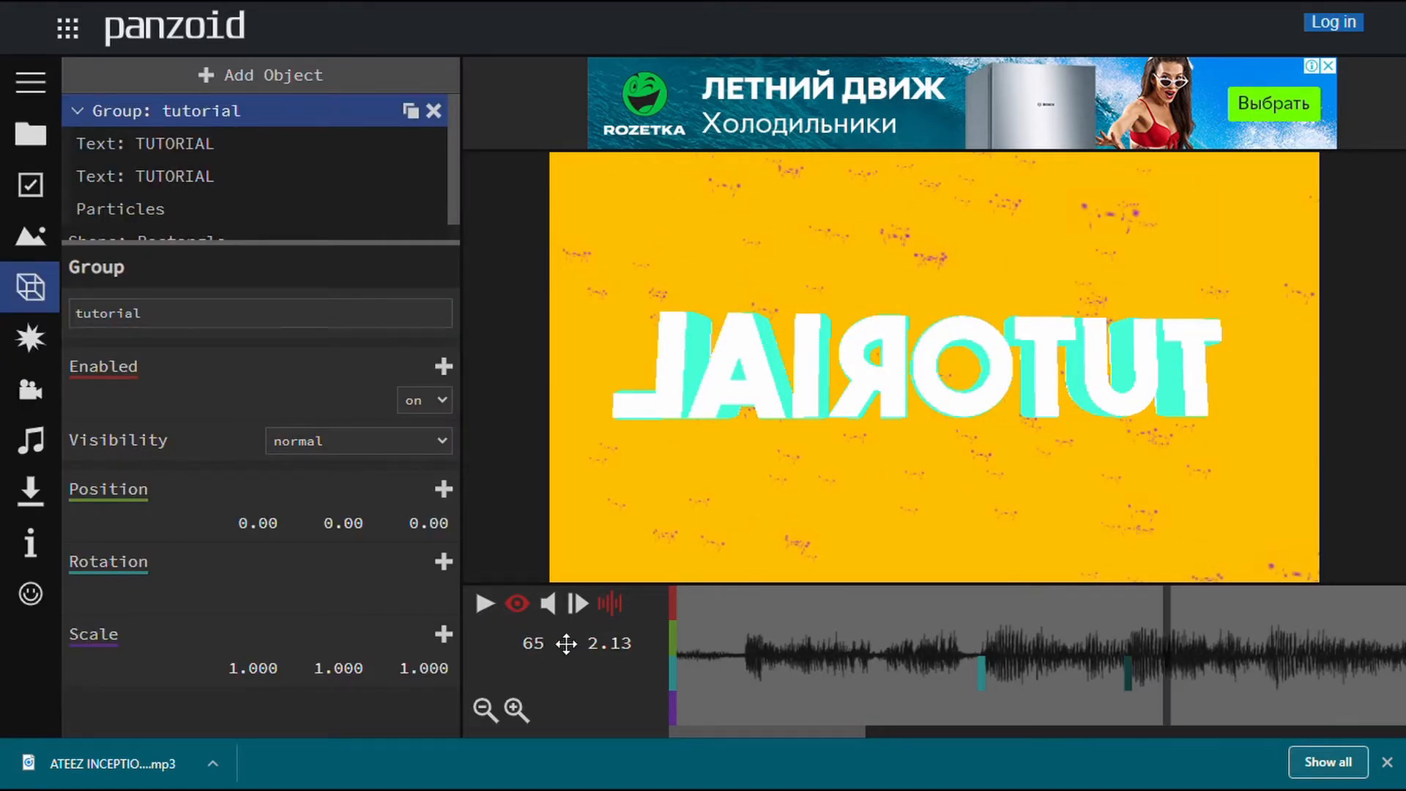
left_click(489, 611)
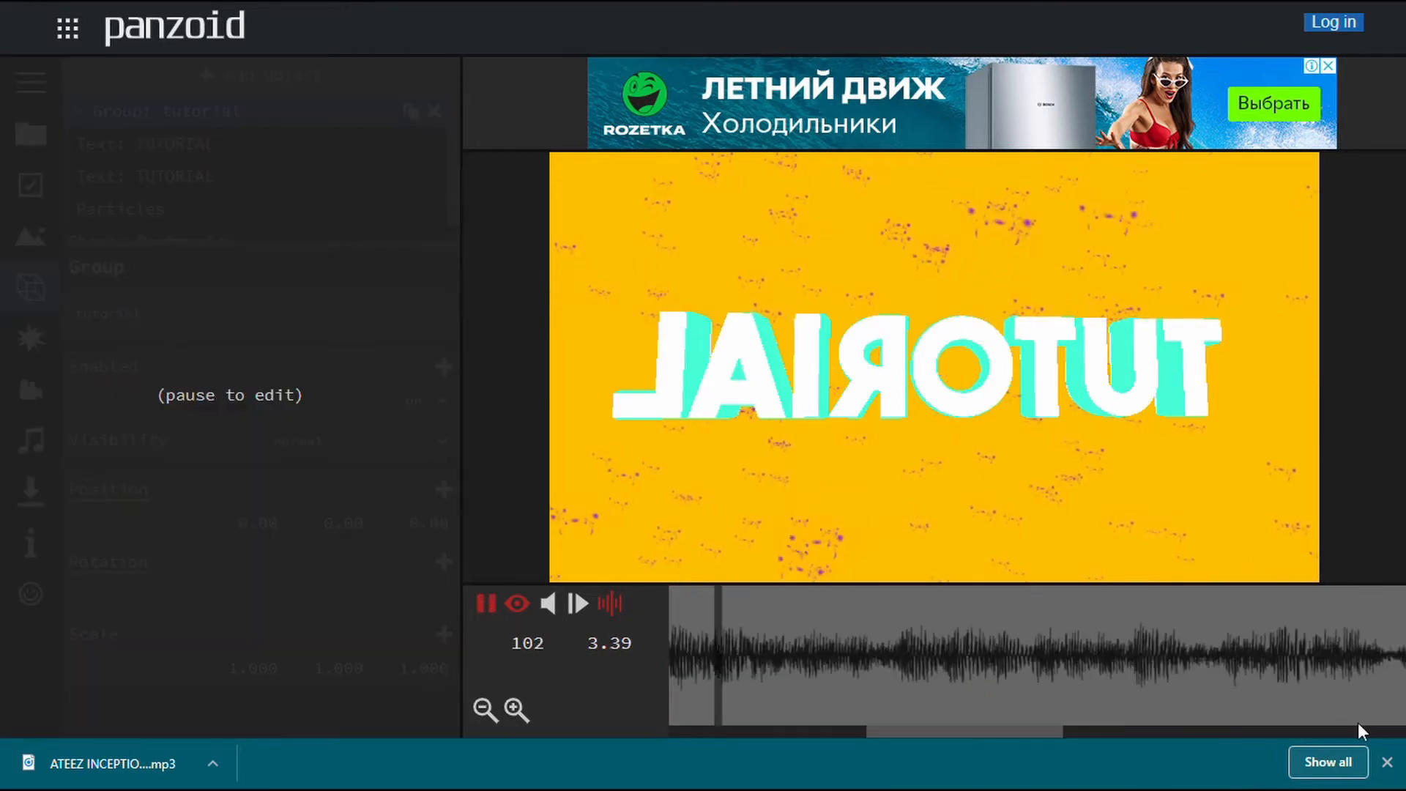
left_click(482, 610)
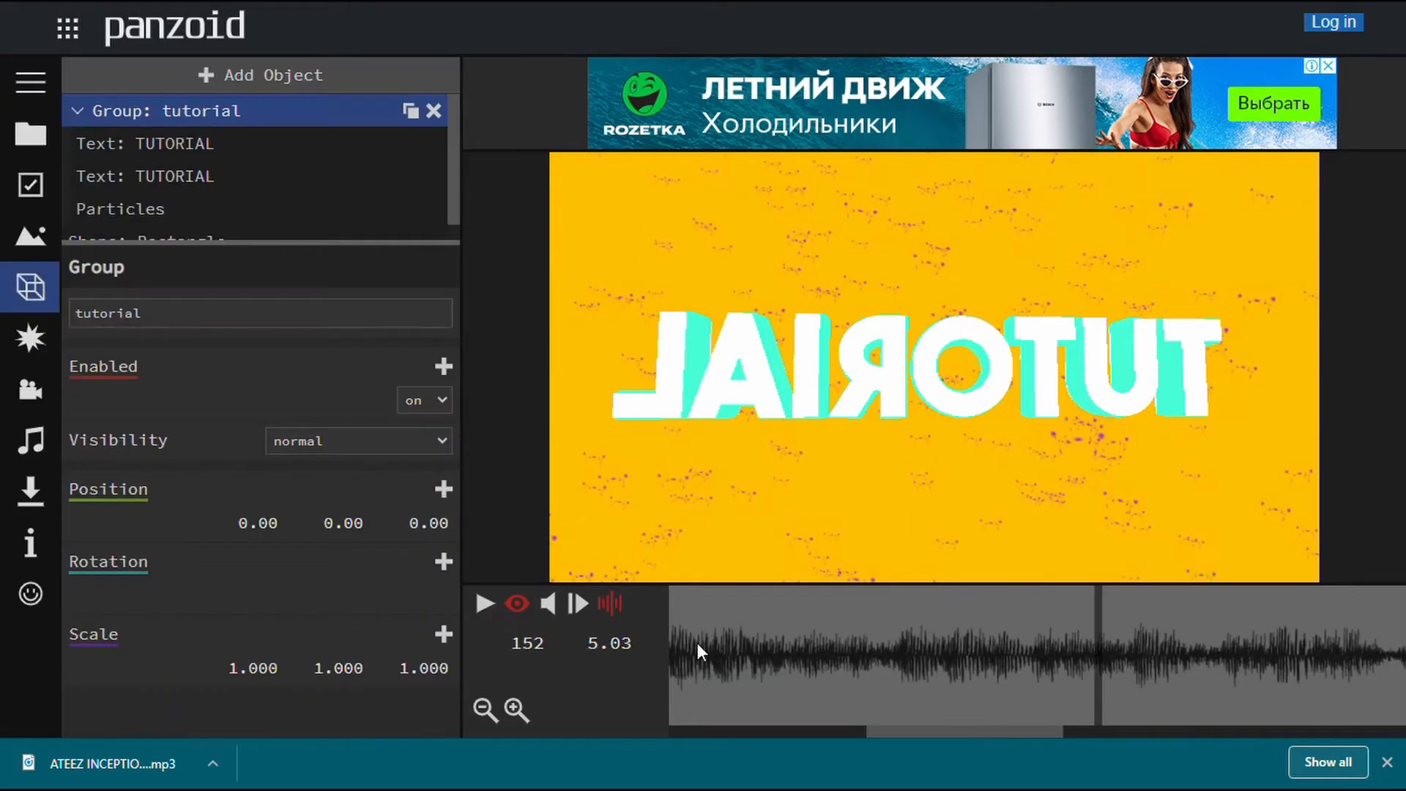
left_click_drag(680, 646, 660, 642)
left_click(483, 603)
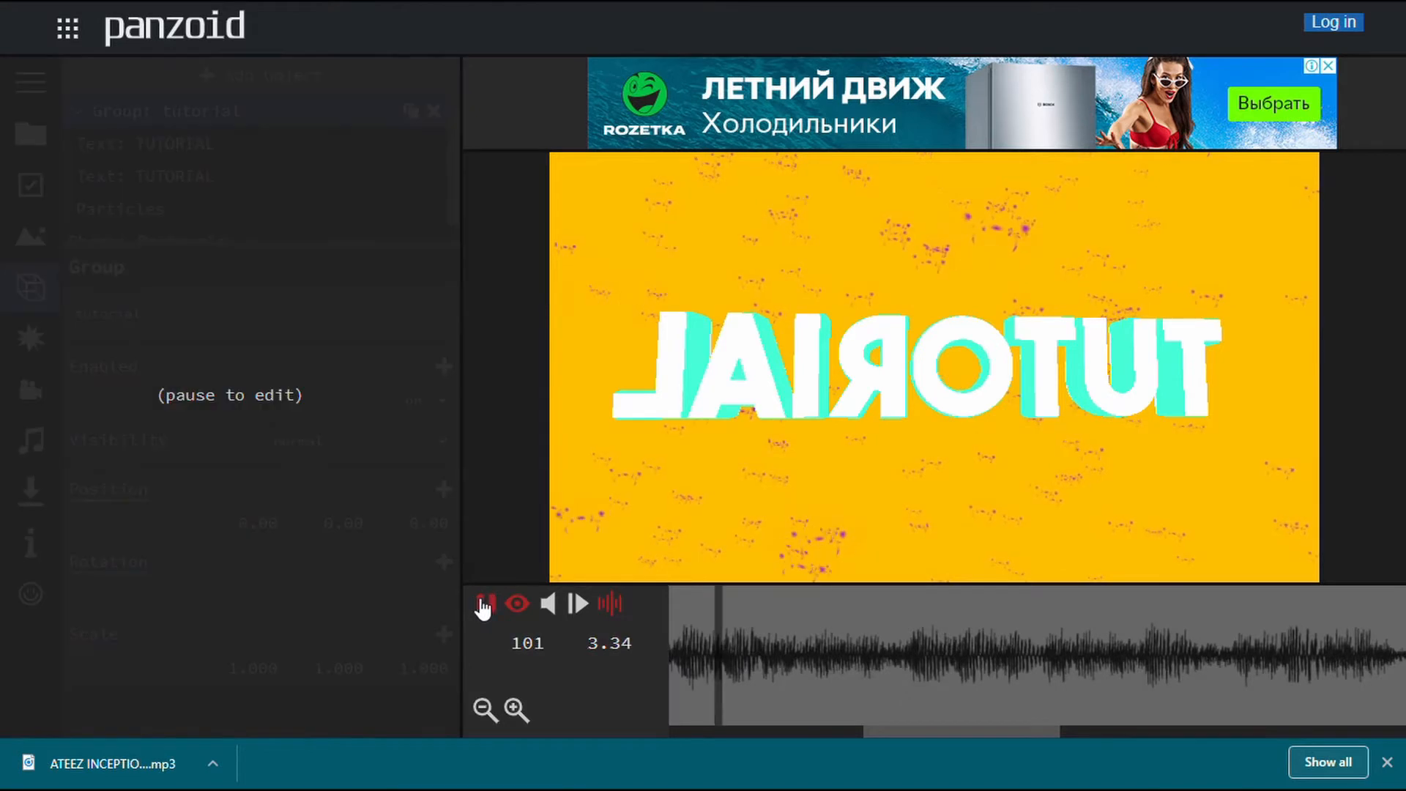
left_click(678, 658)
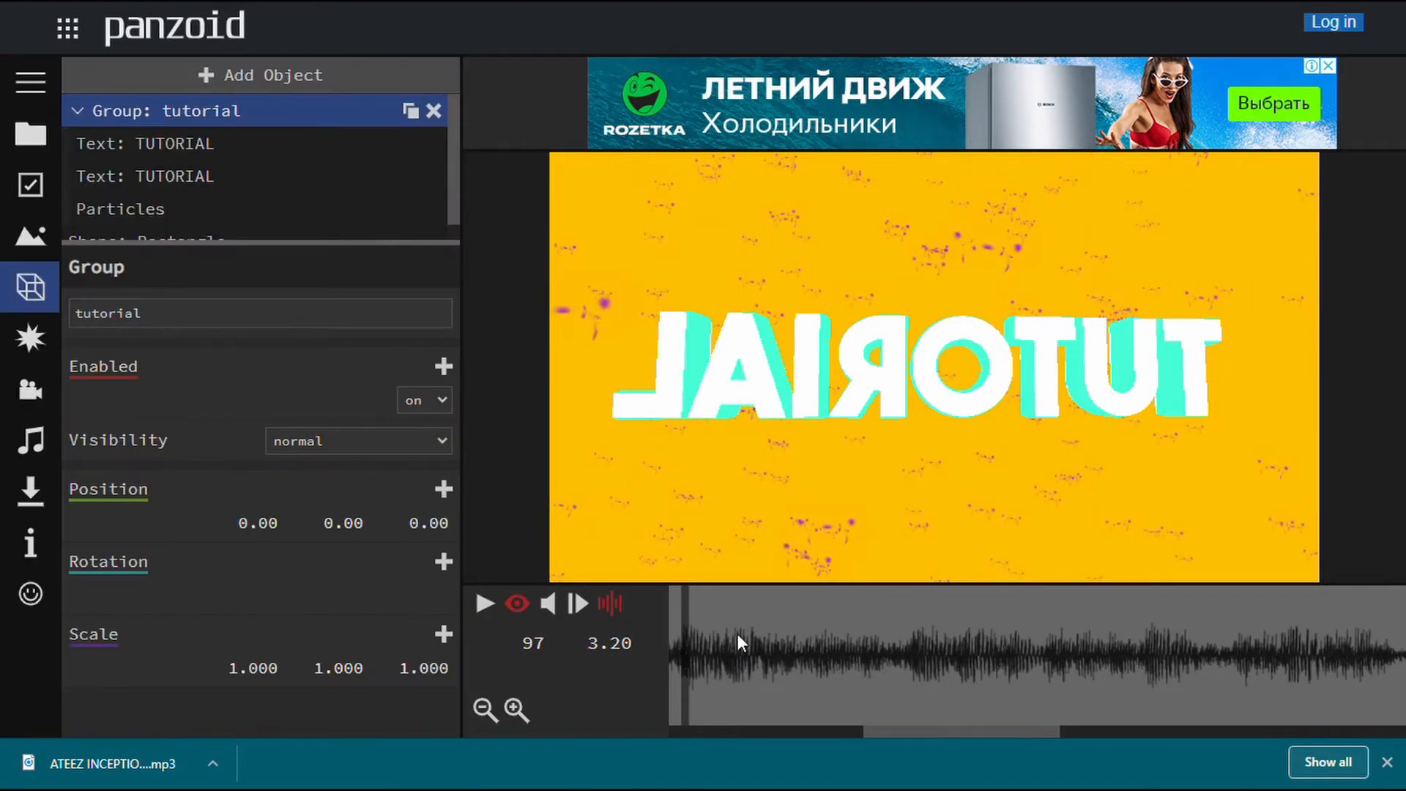
left_click_drag(947, 732, 635, 737)
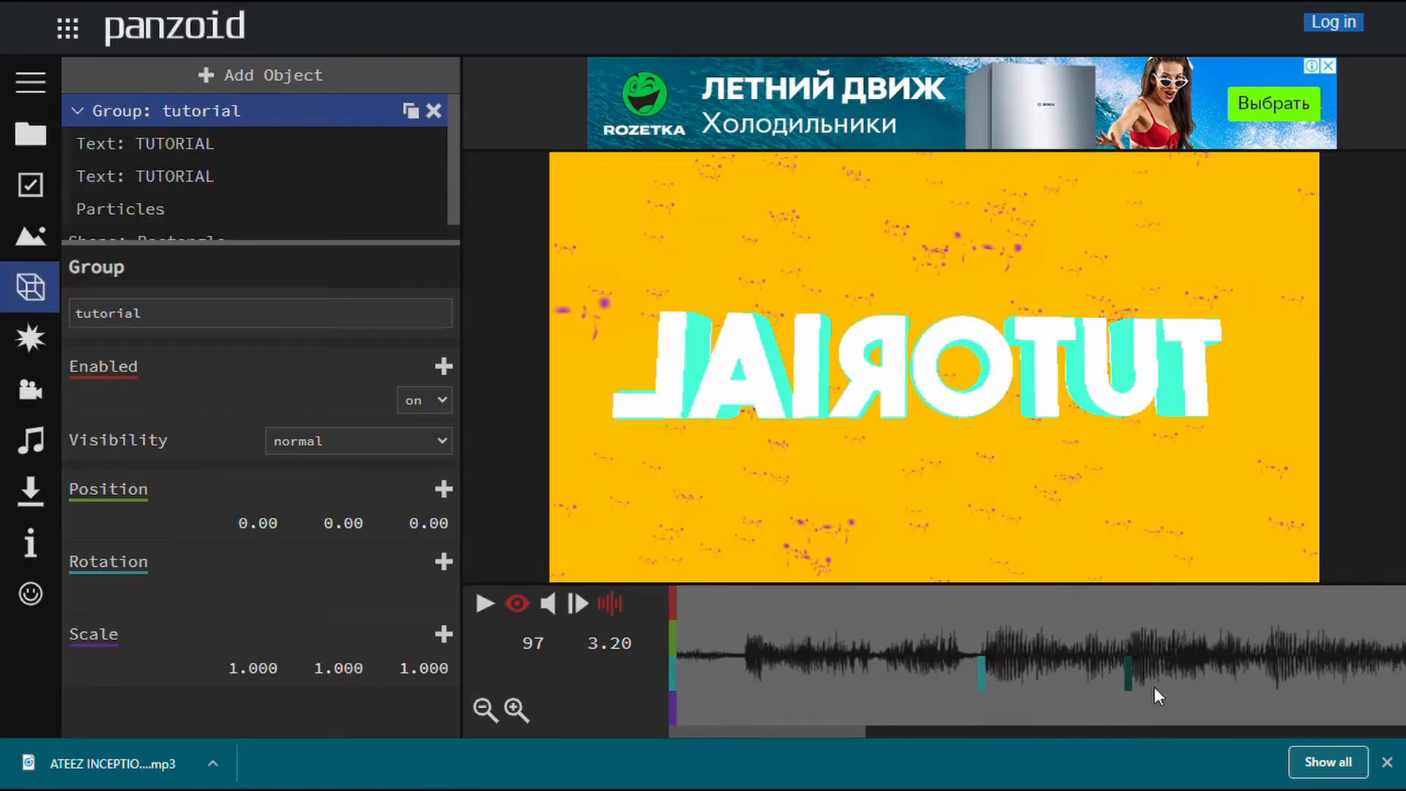
Add a rotation keyframe for the tutorial group at the frame 79 beat and set its Y rotation to 360.30.
left_click(1274, 670)
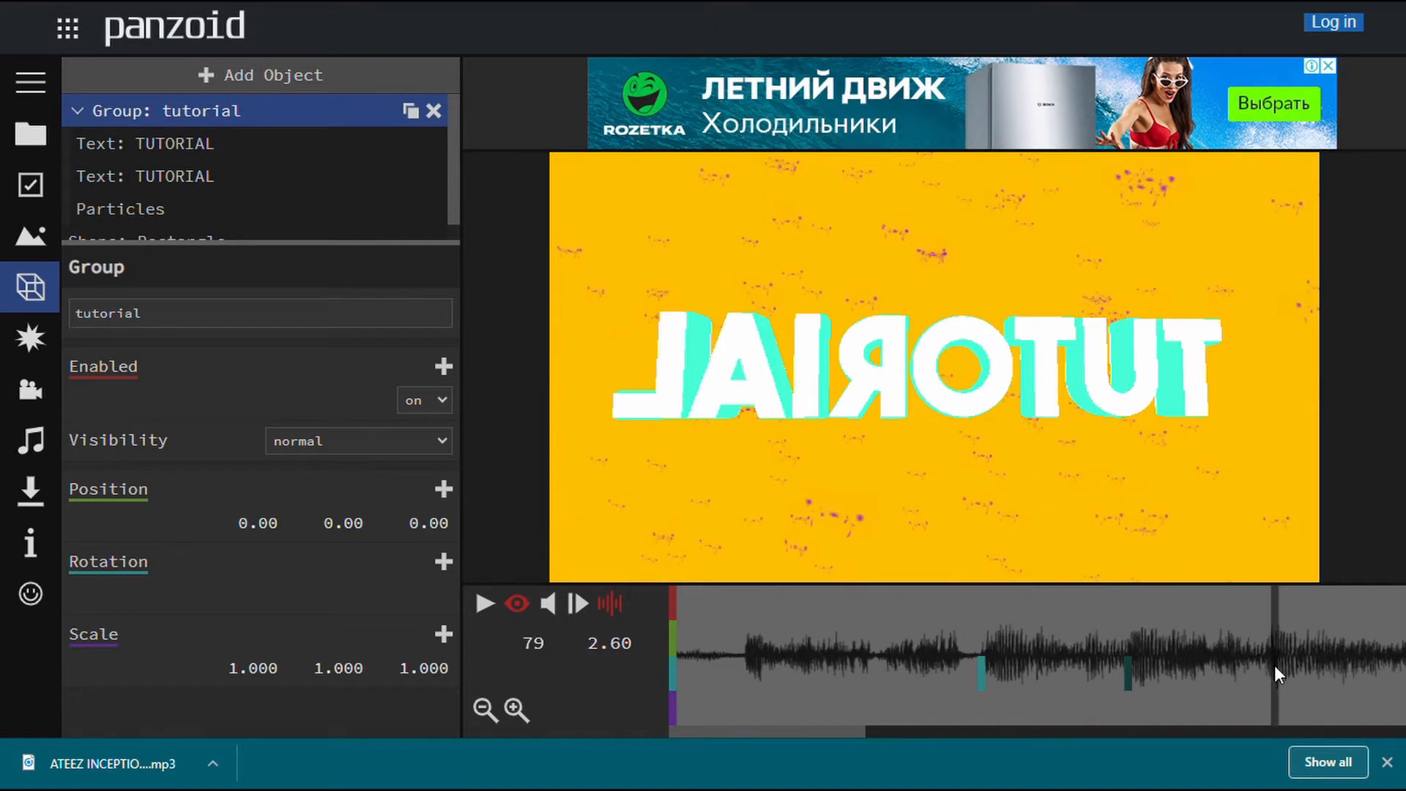
left_click(444, 562)
left_click_drag(344, 597, 989, 674)
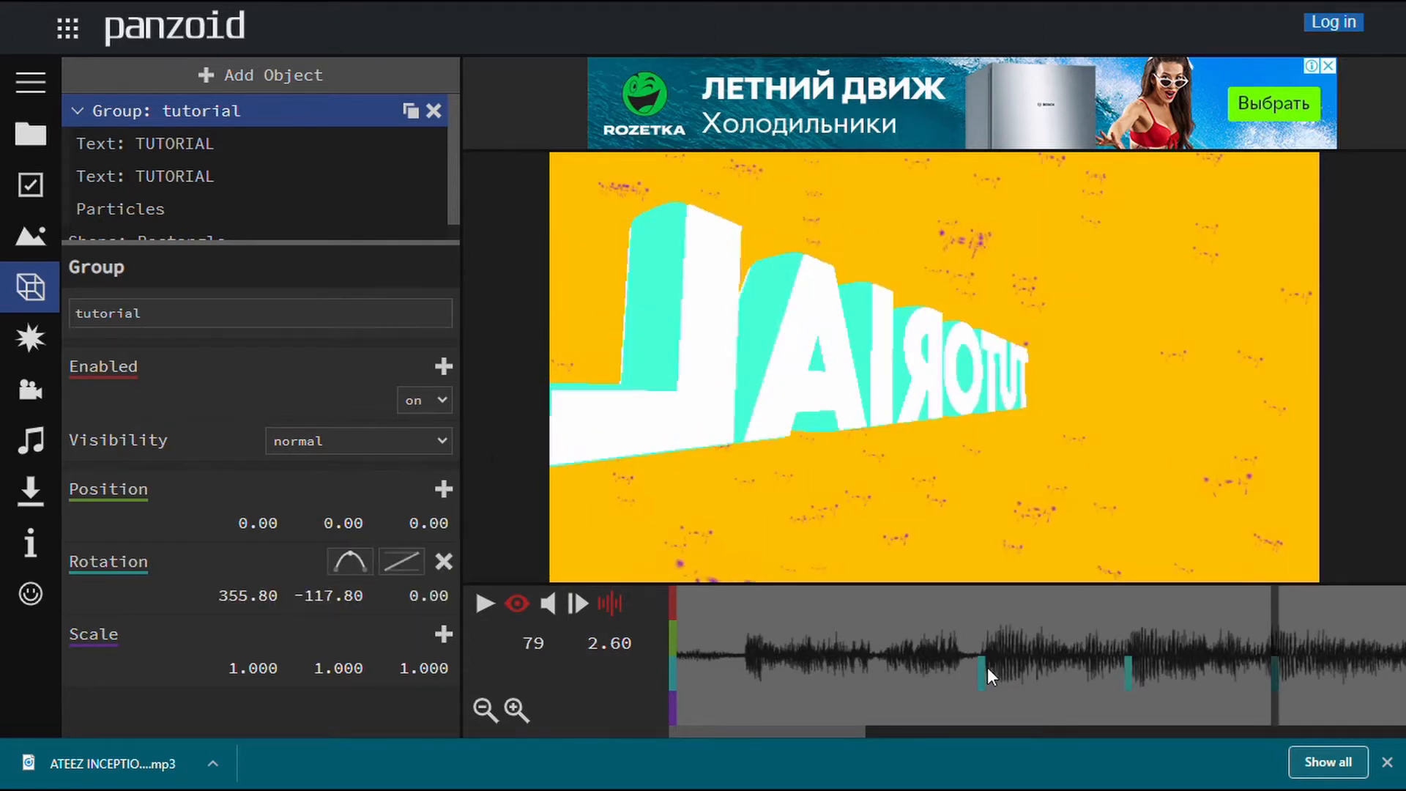
left_click_drag(345, 620, 985, 657)
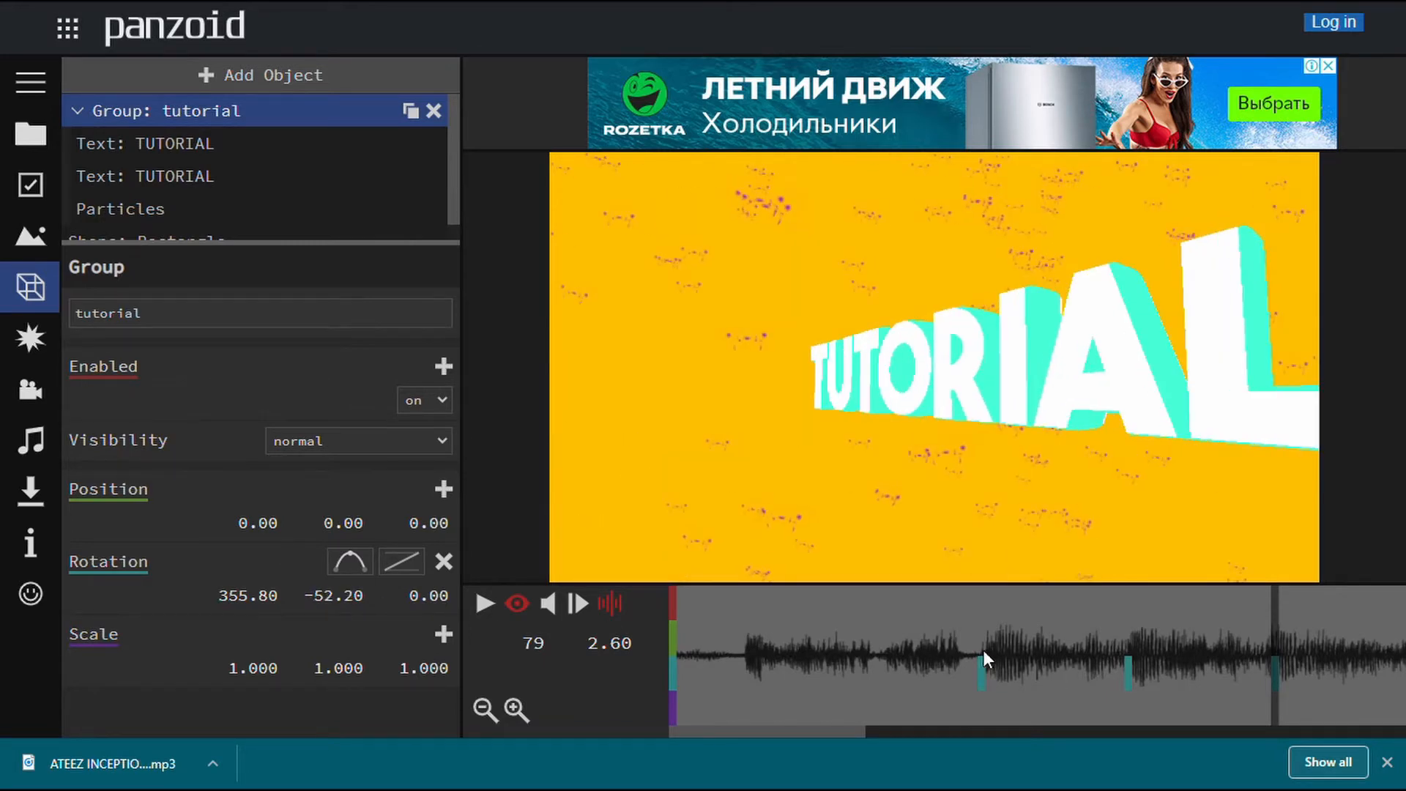
left_click_drag(301, 596, 294, 534)
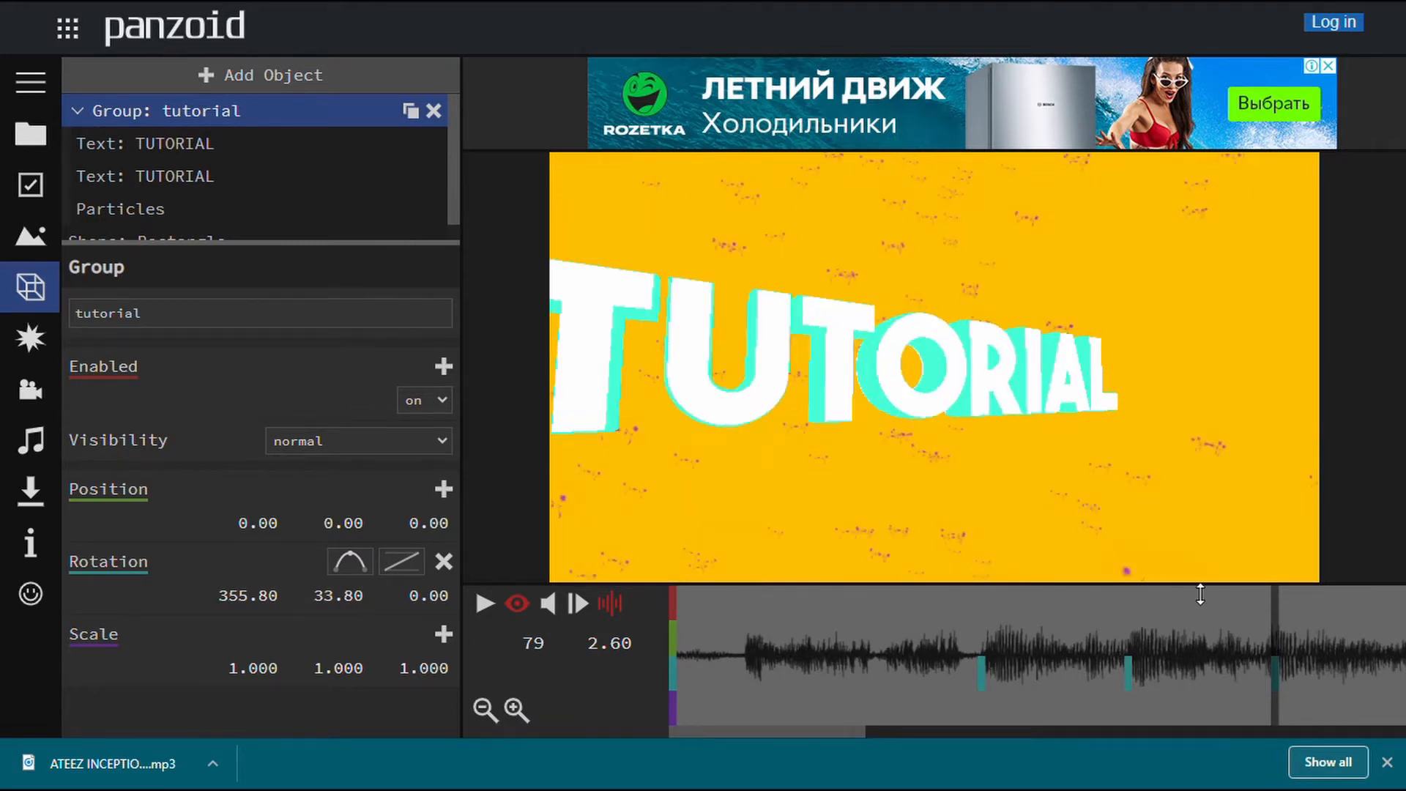
left_click_drag(330, 603, 1052, 580)
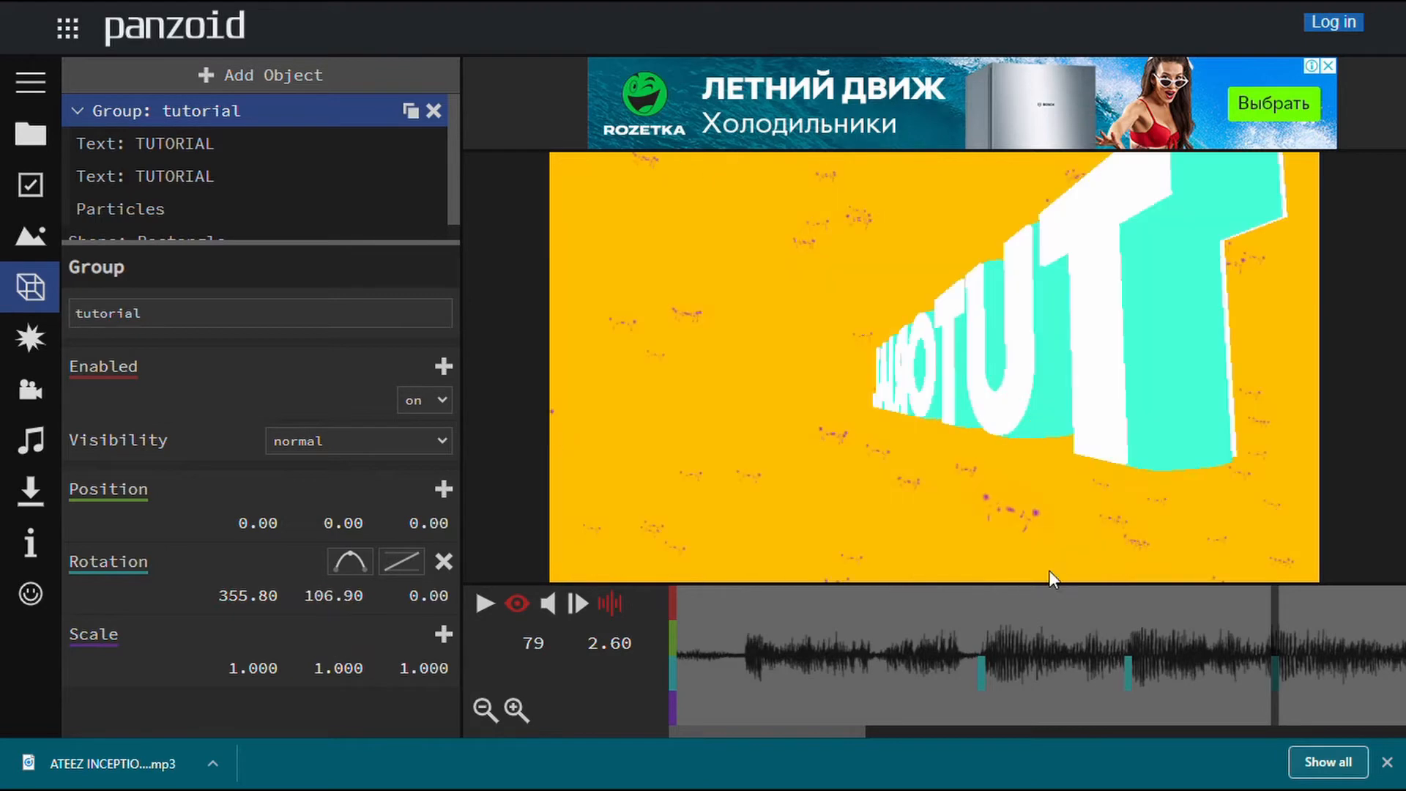
left_click_drag(333, 603, 1318, 707)
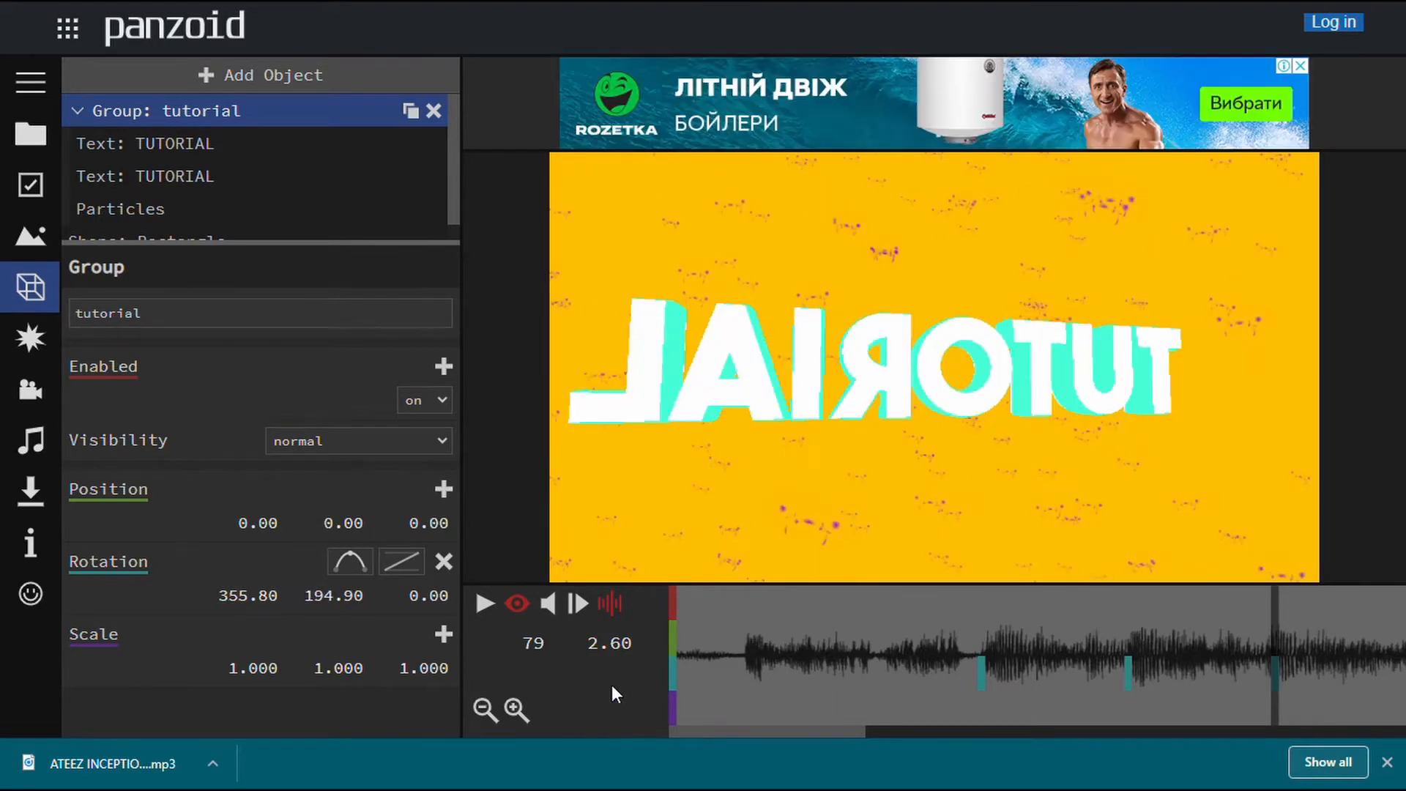
left_click_drag(342, 609, 1362, 564)
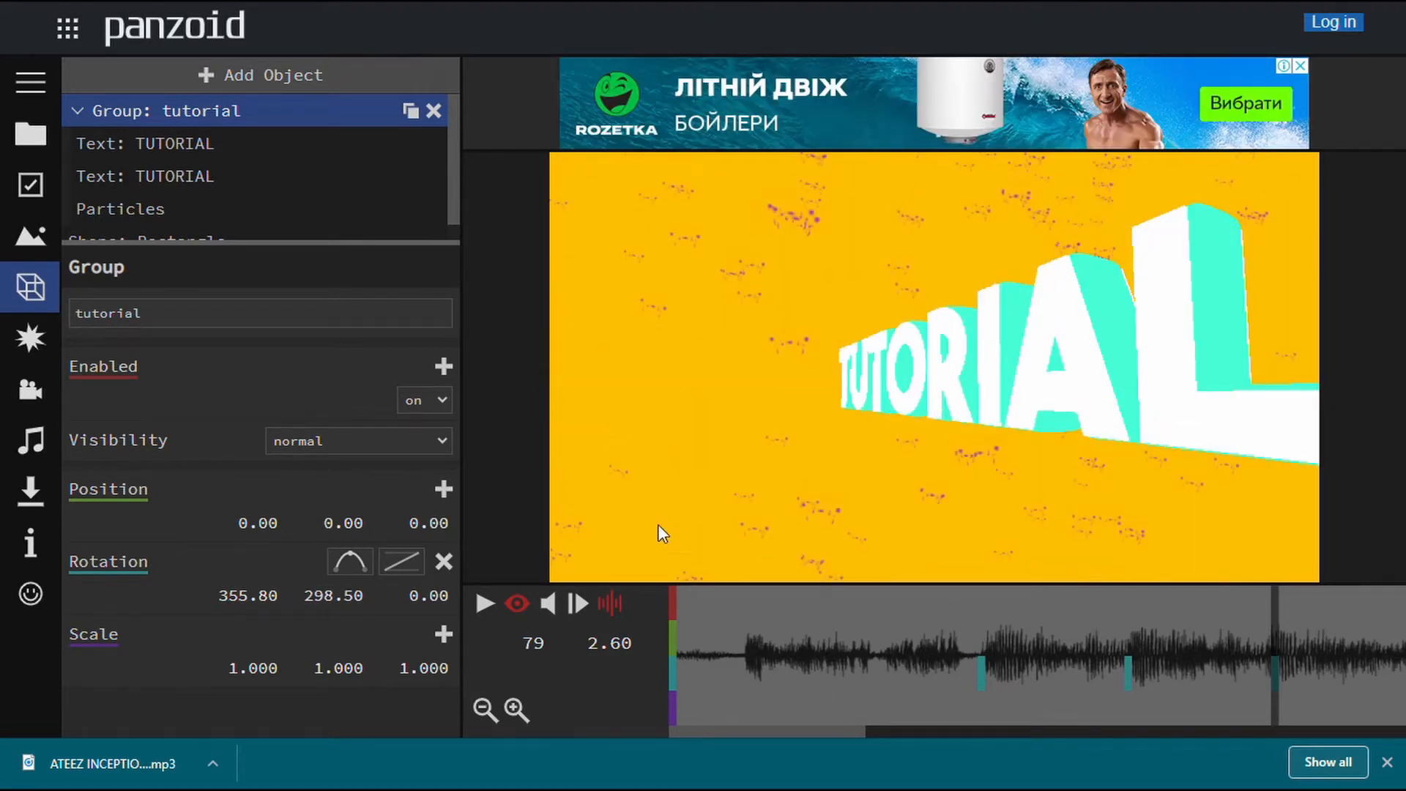
left_click_drag(327, 610, 972, 623)
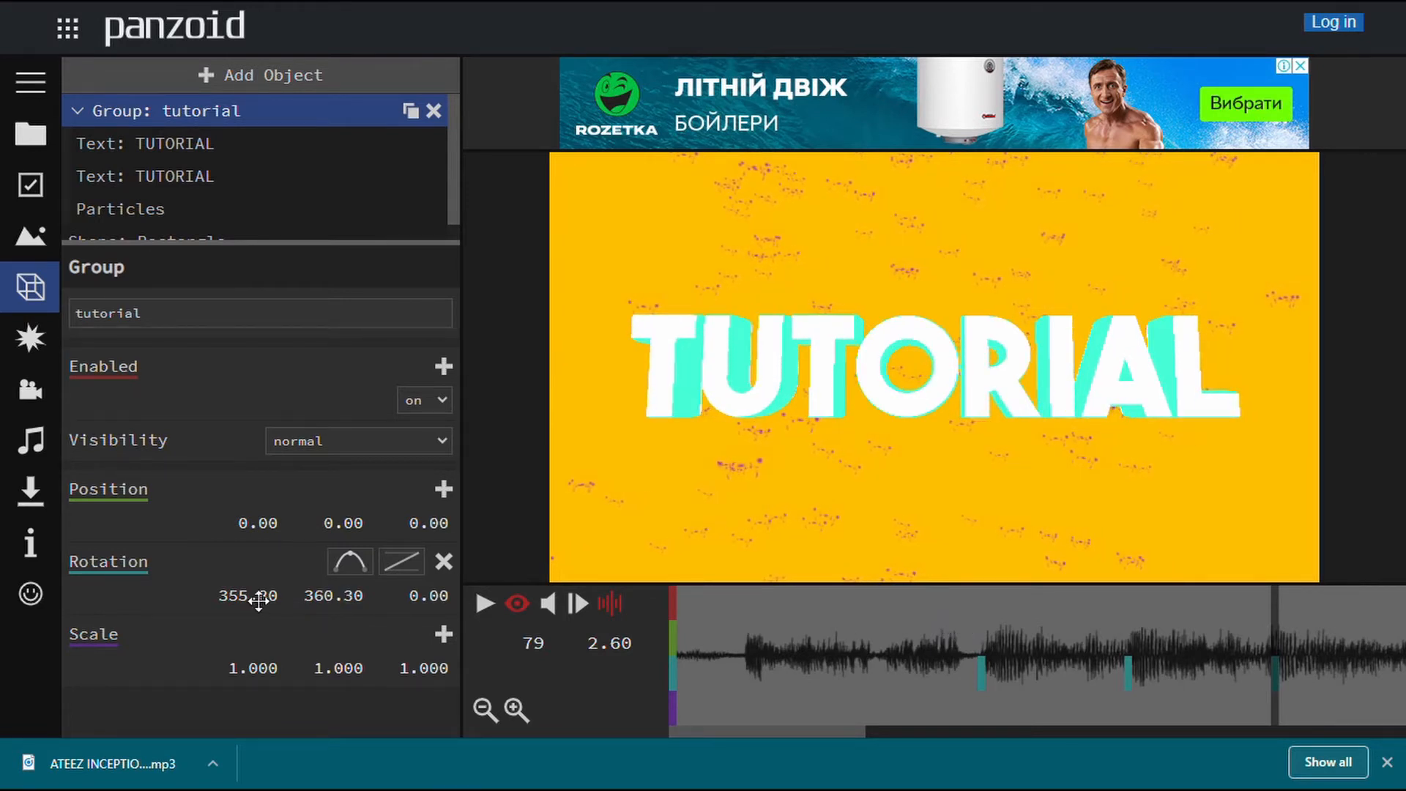
Set the X rotation of the tutorial group's frame 79 keyframe to 725.70 so the text faces forward again.
left_click_drag(250, 607, 684, 622)
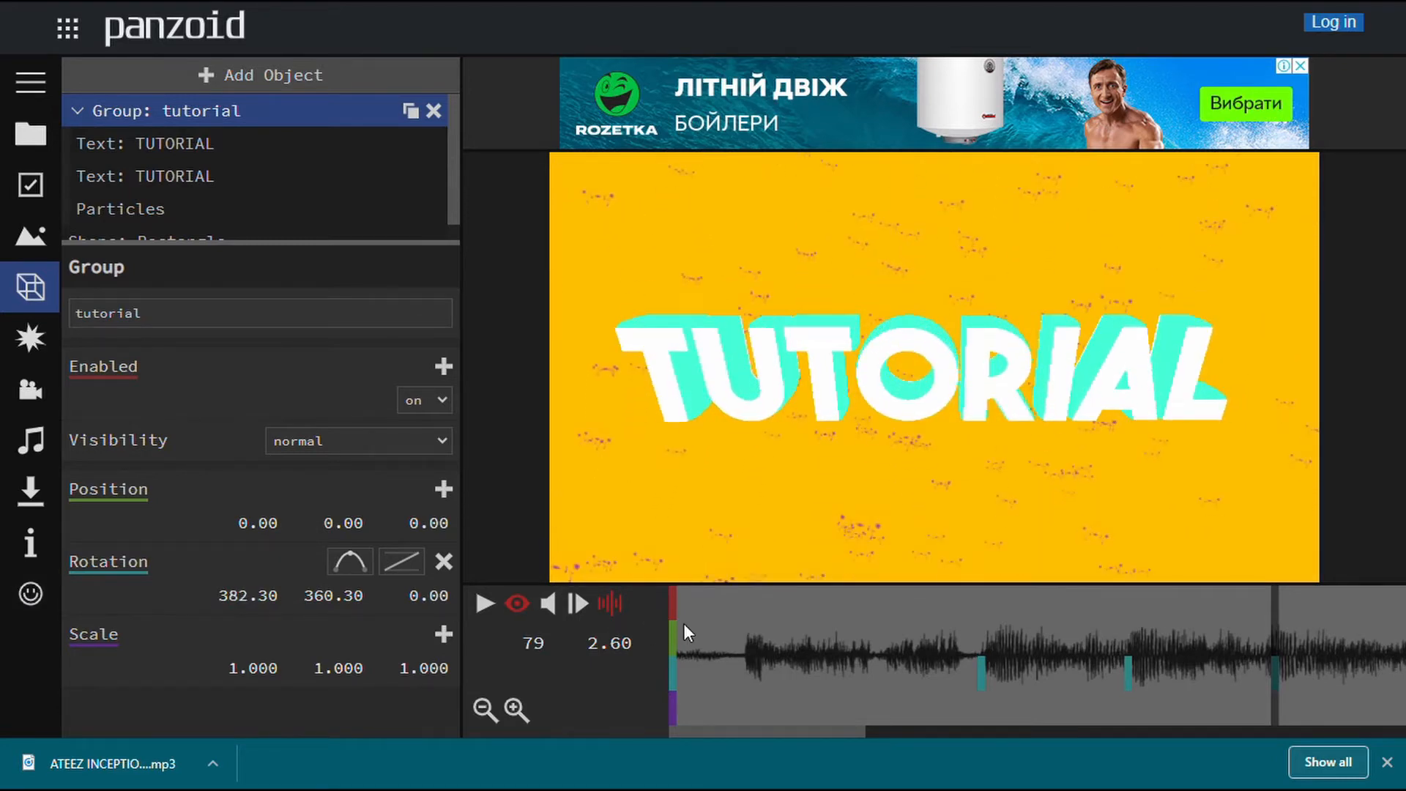
left_click_drag(227, 605, 1245, 616)
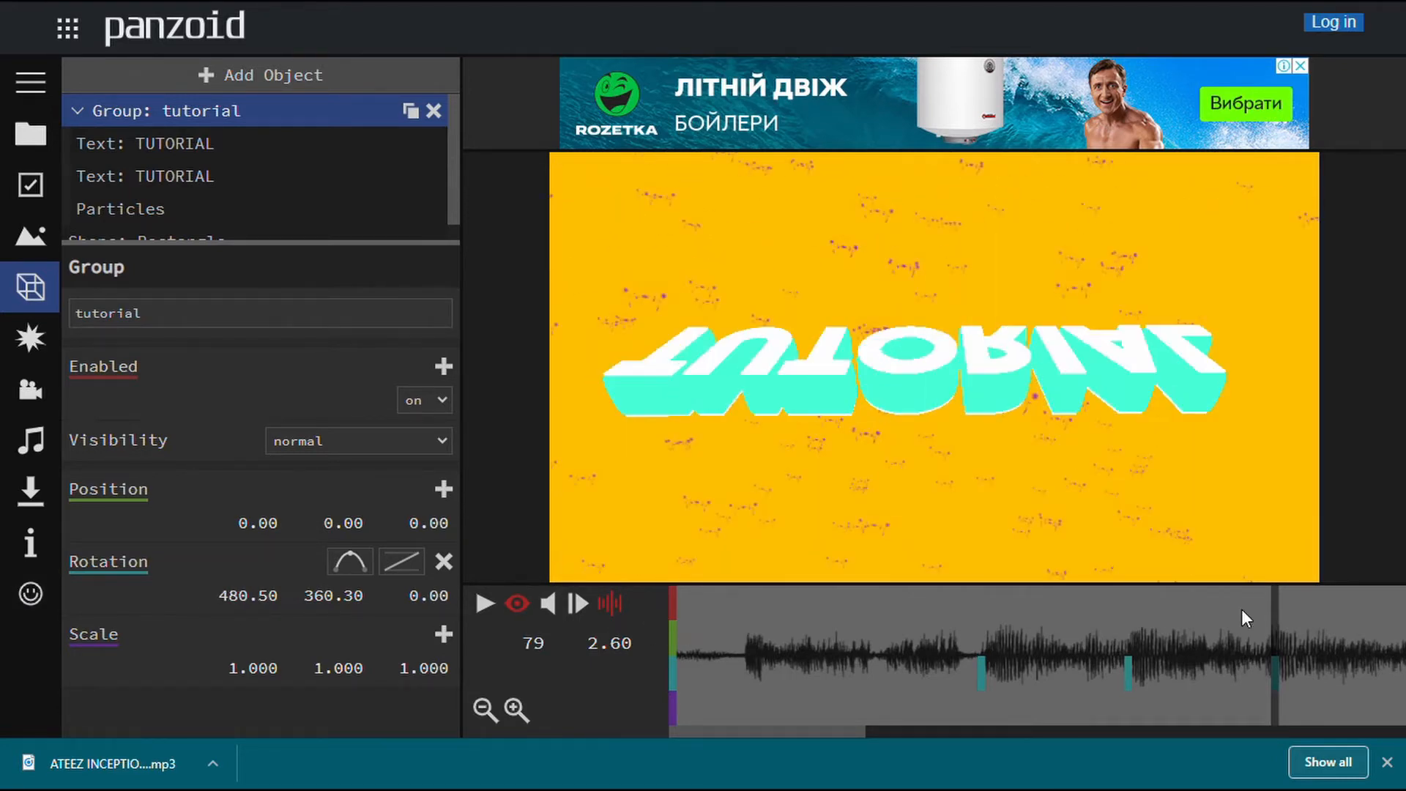
left_click_drag(271, 606, 1249, 597)
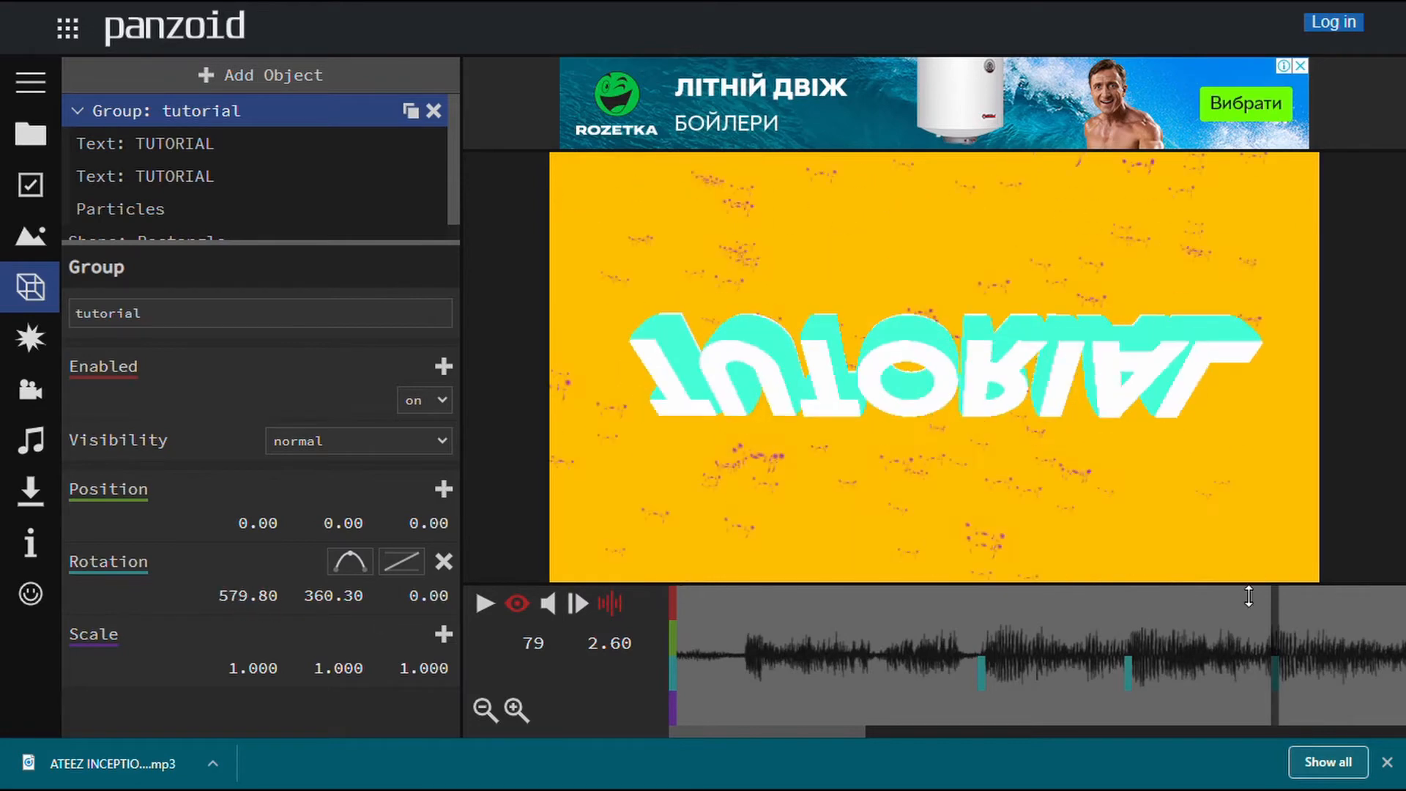
left_click_drag(261, 600, 1084, 716)
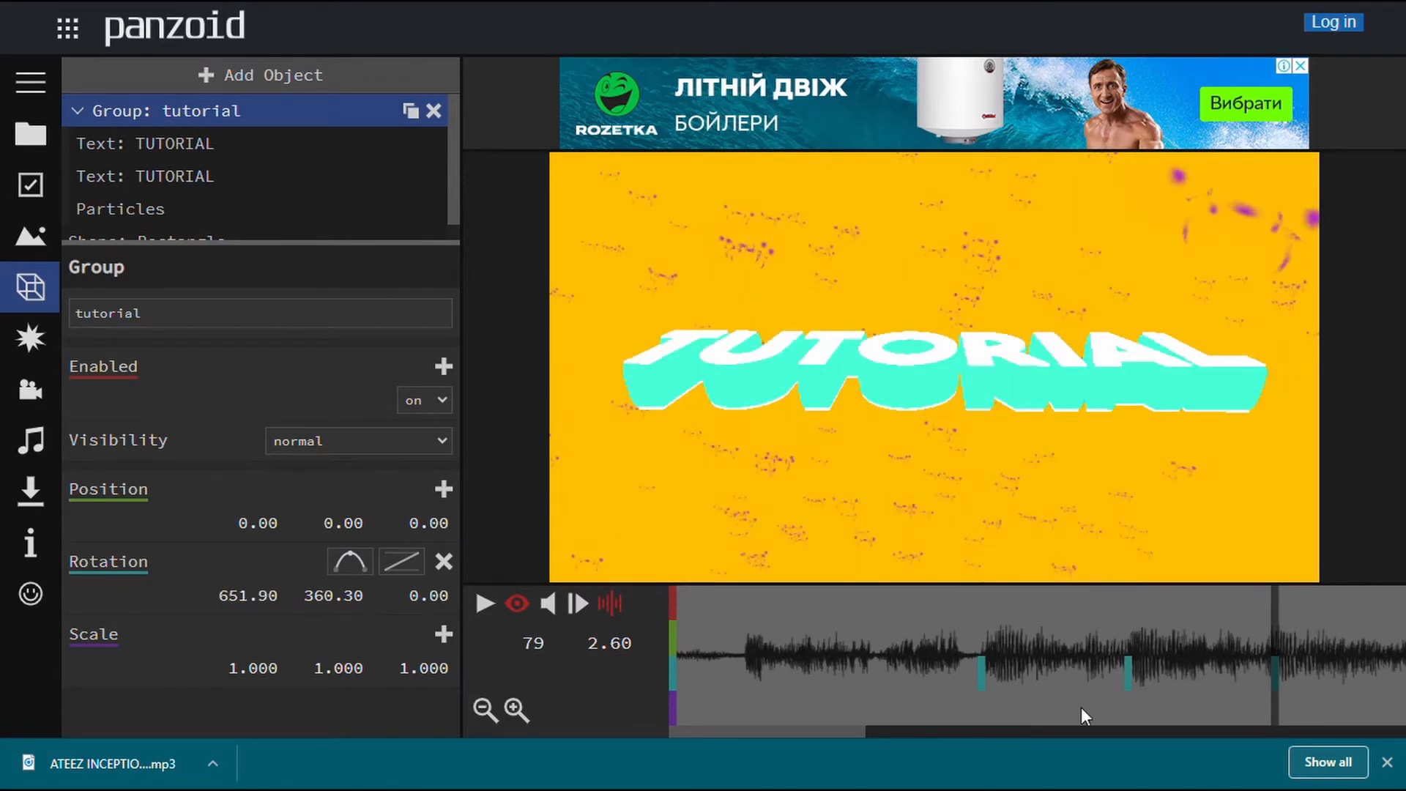
left_click_drag(267, 597, 1365, 606)
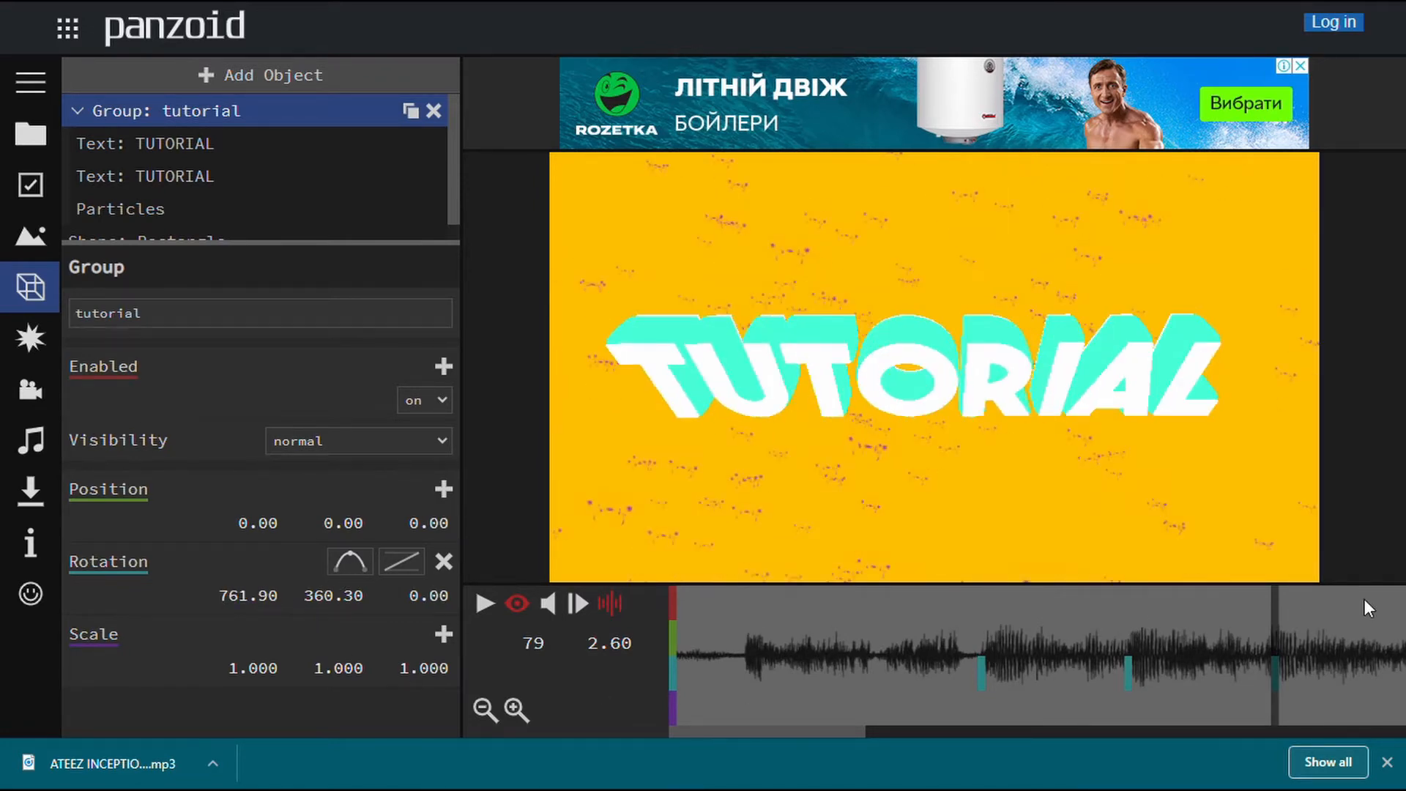
left_click_drag(257, 612, 103, 538)
left_click_drag(272, 599, 244, 606)
mouse_move(208, 590)
left_mouse_down()
mouse_move(182, 587)
mouse_move(222, 590)
left_mouse_up()
Play the animation from the start and on past the frame 79 keyframe to check the double-axis spin against the music.
left_click_drag(896, 626, 353, 628)
left_click(486, 604)
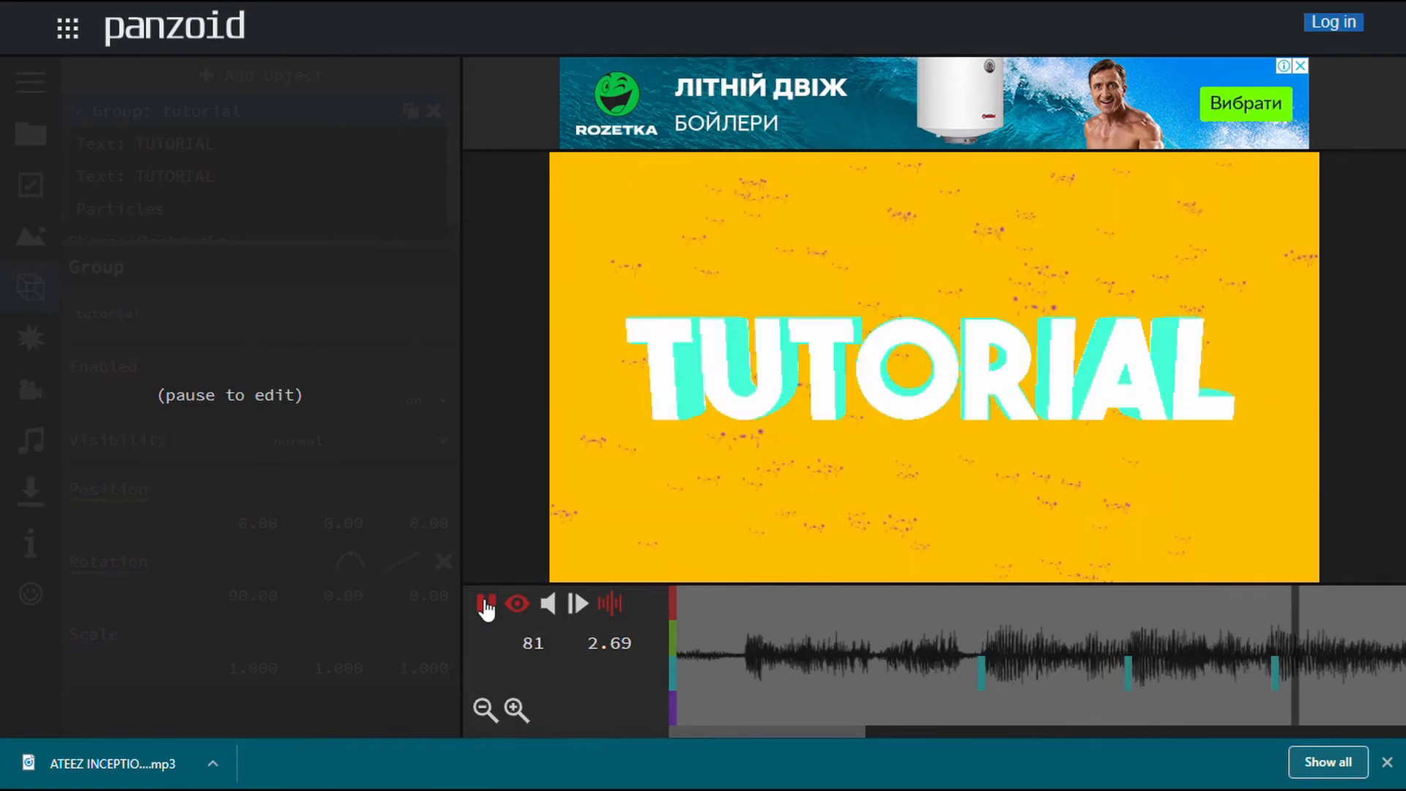
left_click(486, 605)
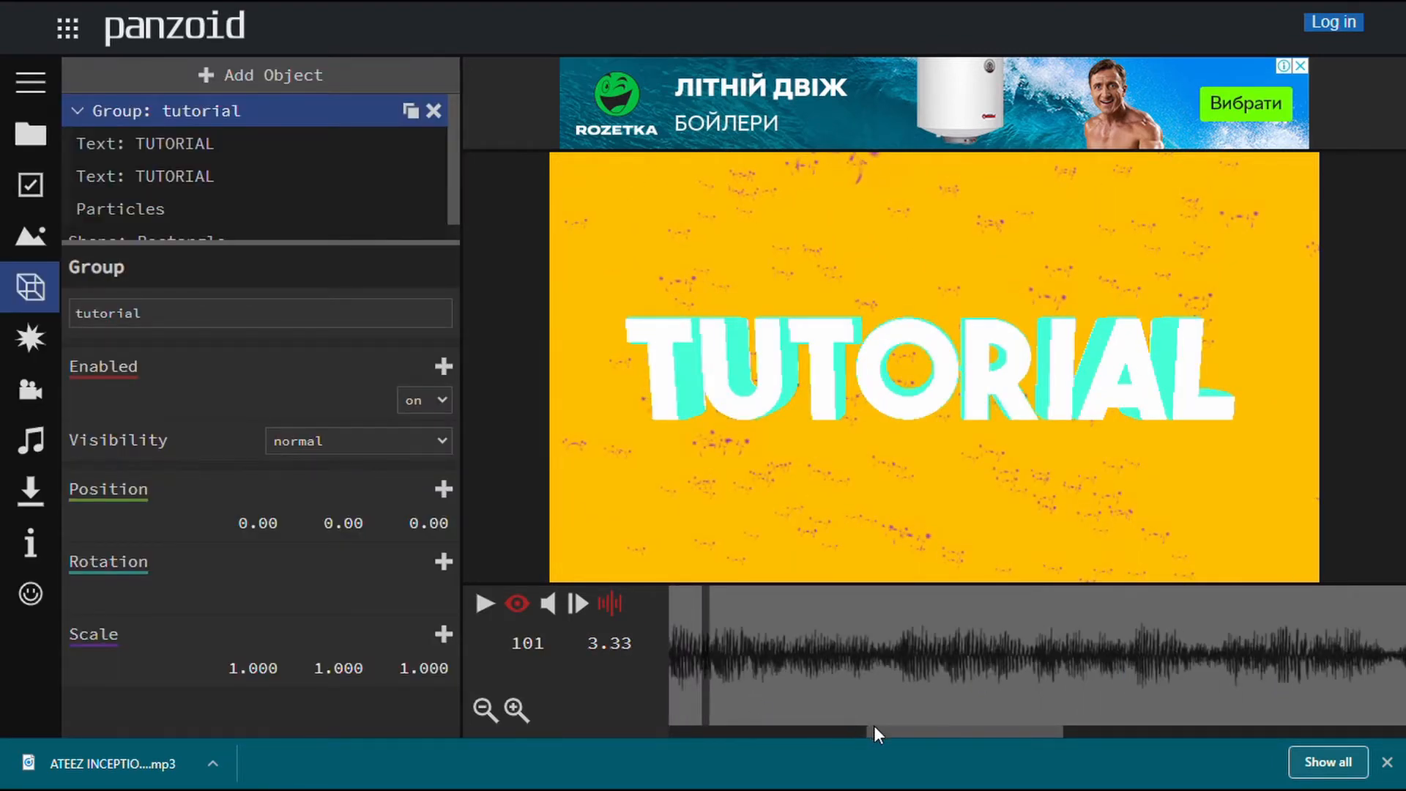
left_click_drag(875, 731, 668, 735)
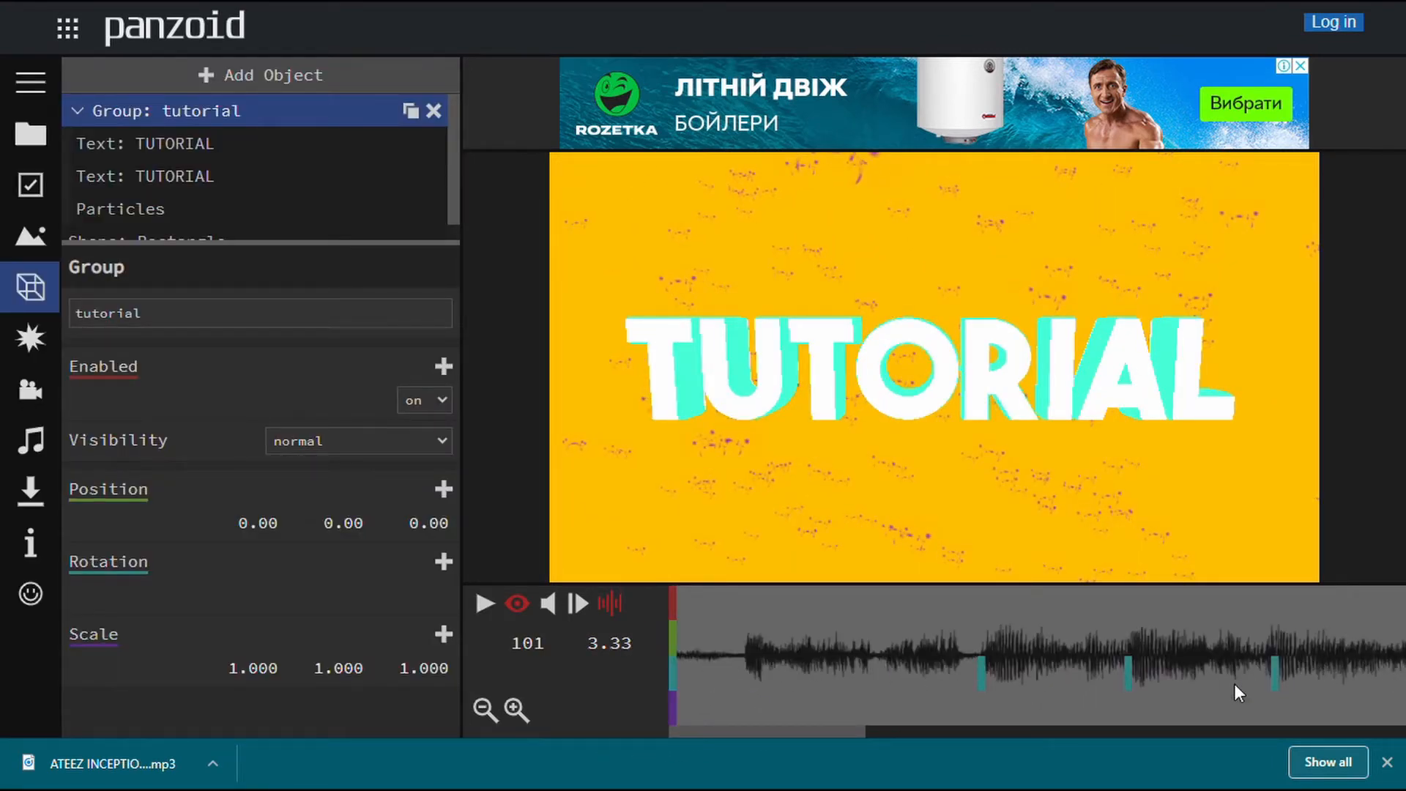
left_click_drag(824, 732, 957, 753)
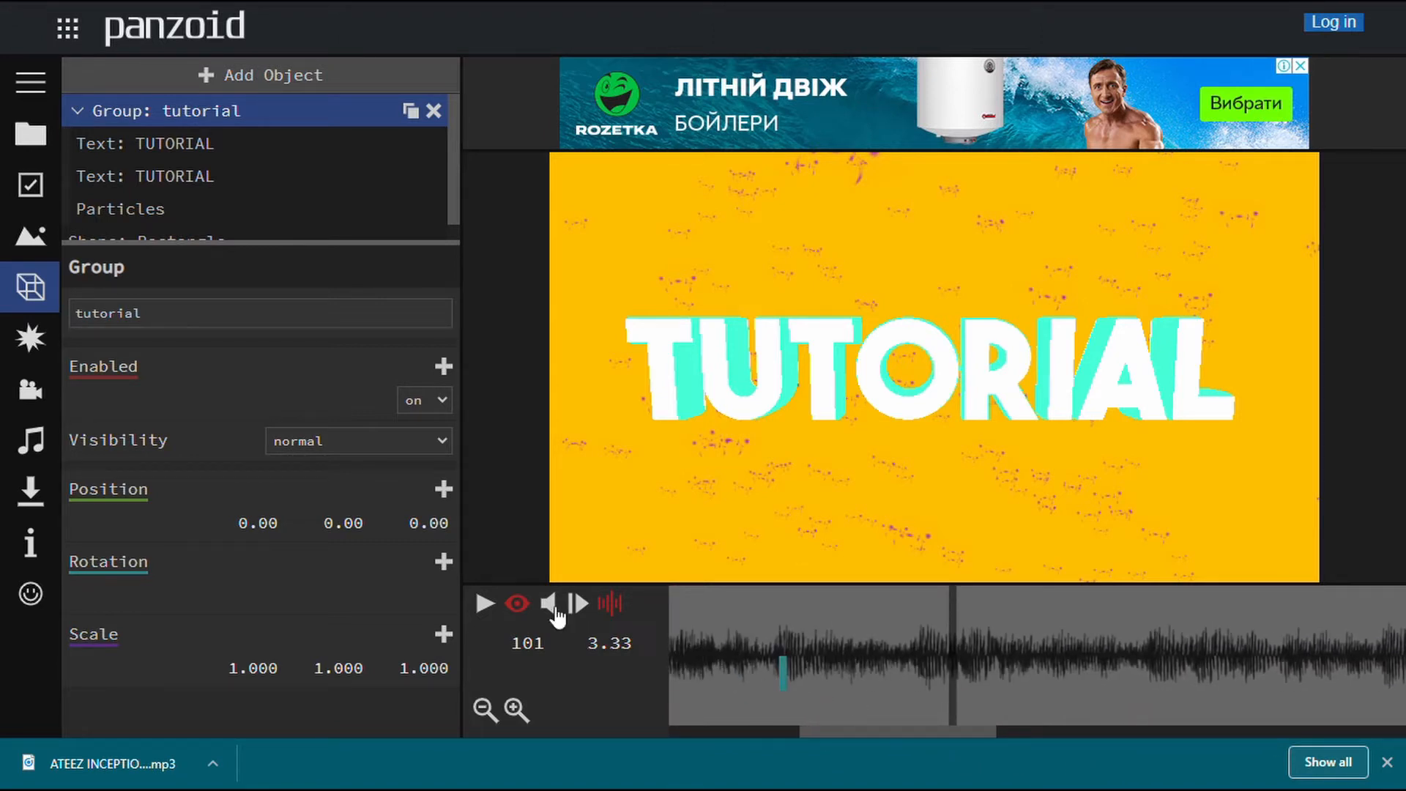
left_click(487, 604)
left_click(495, 609)
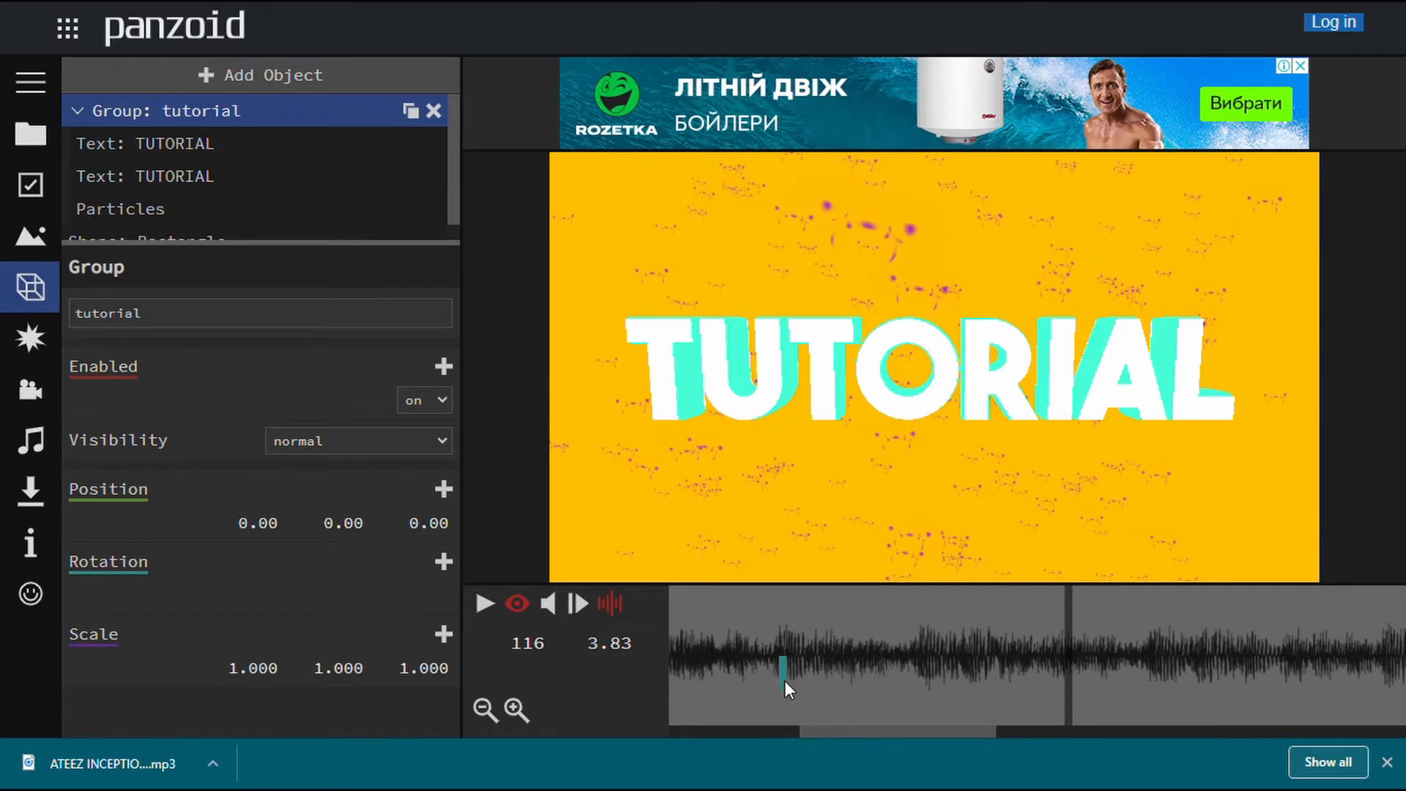
Try moving the frame 79 rotation keyframe past frame 100, play the animation from the start, and return the keyframe to frame 79.
left_click_drag(790, 670, 980, 682)
left_click_drag(964, 735, 705, 699)
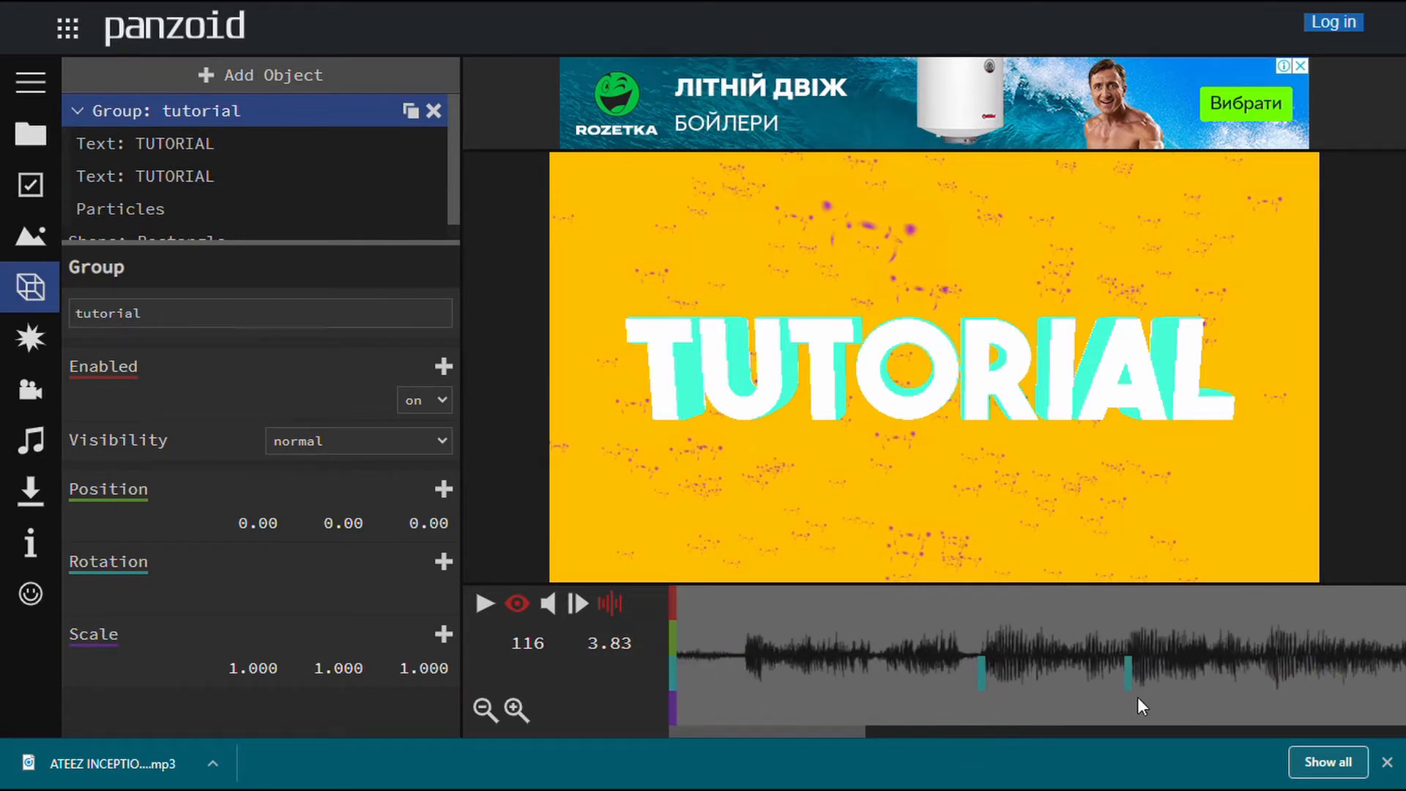
left_click_drag(855, 729, 537, 642)
left_click(486, 604)
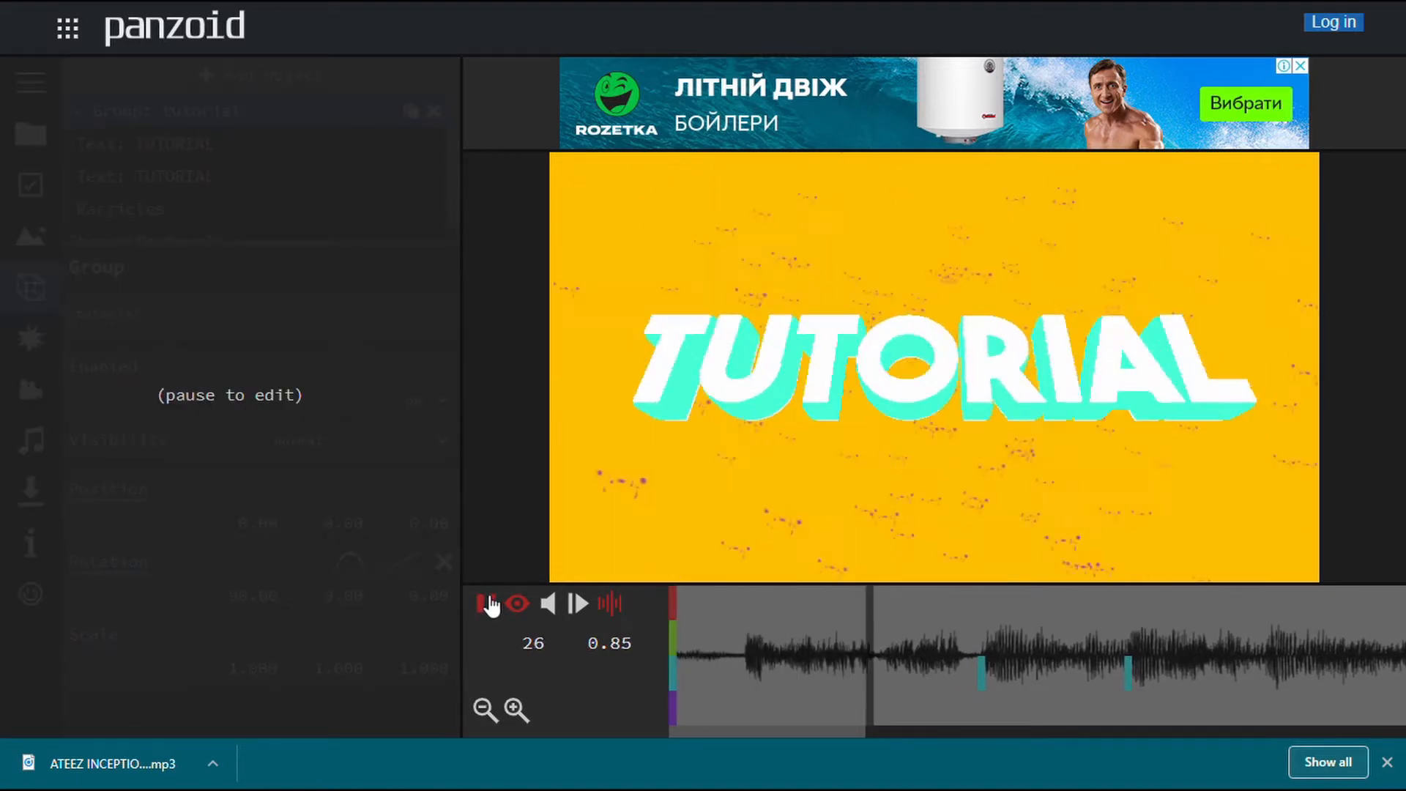
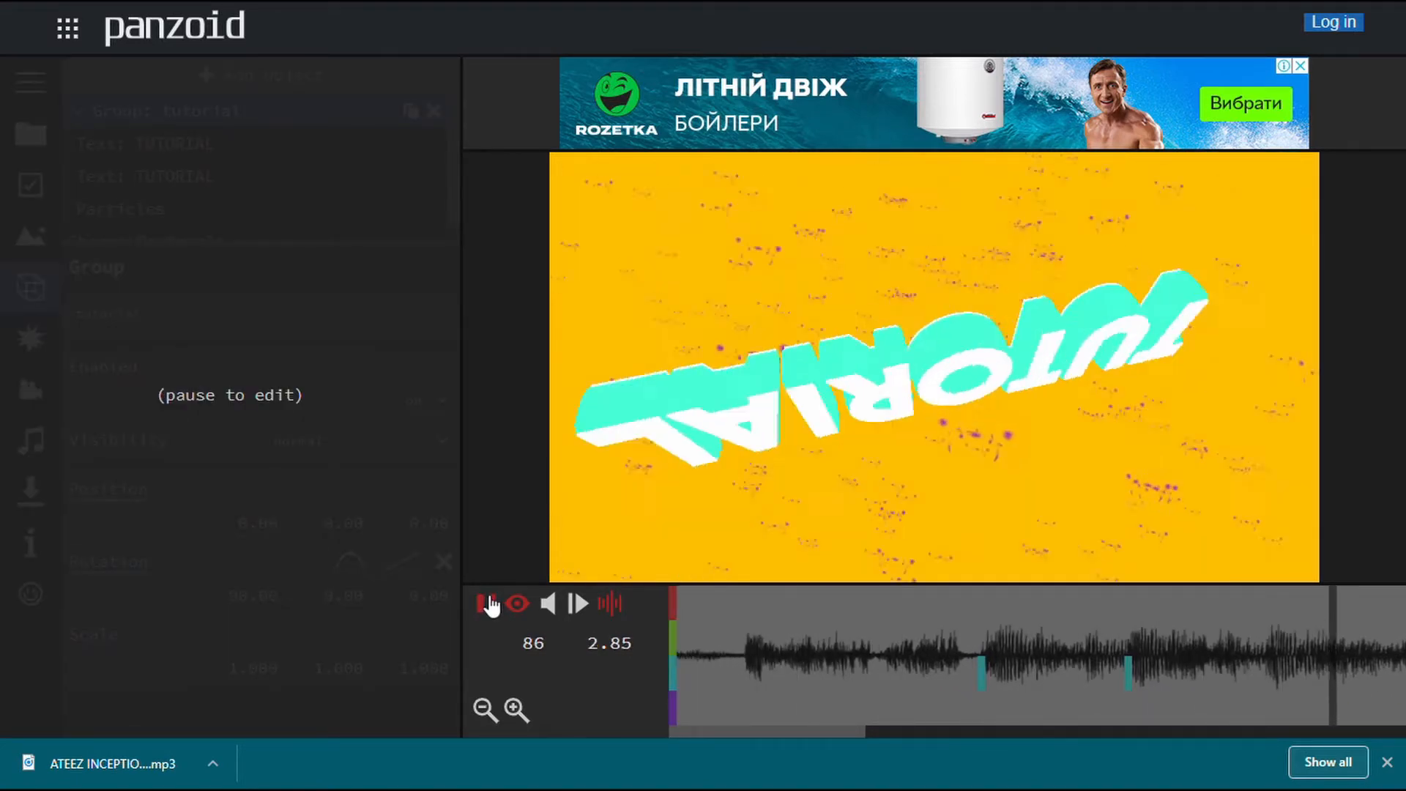
left_click(486, 603)
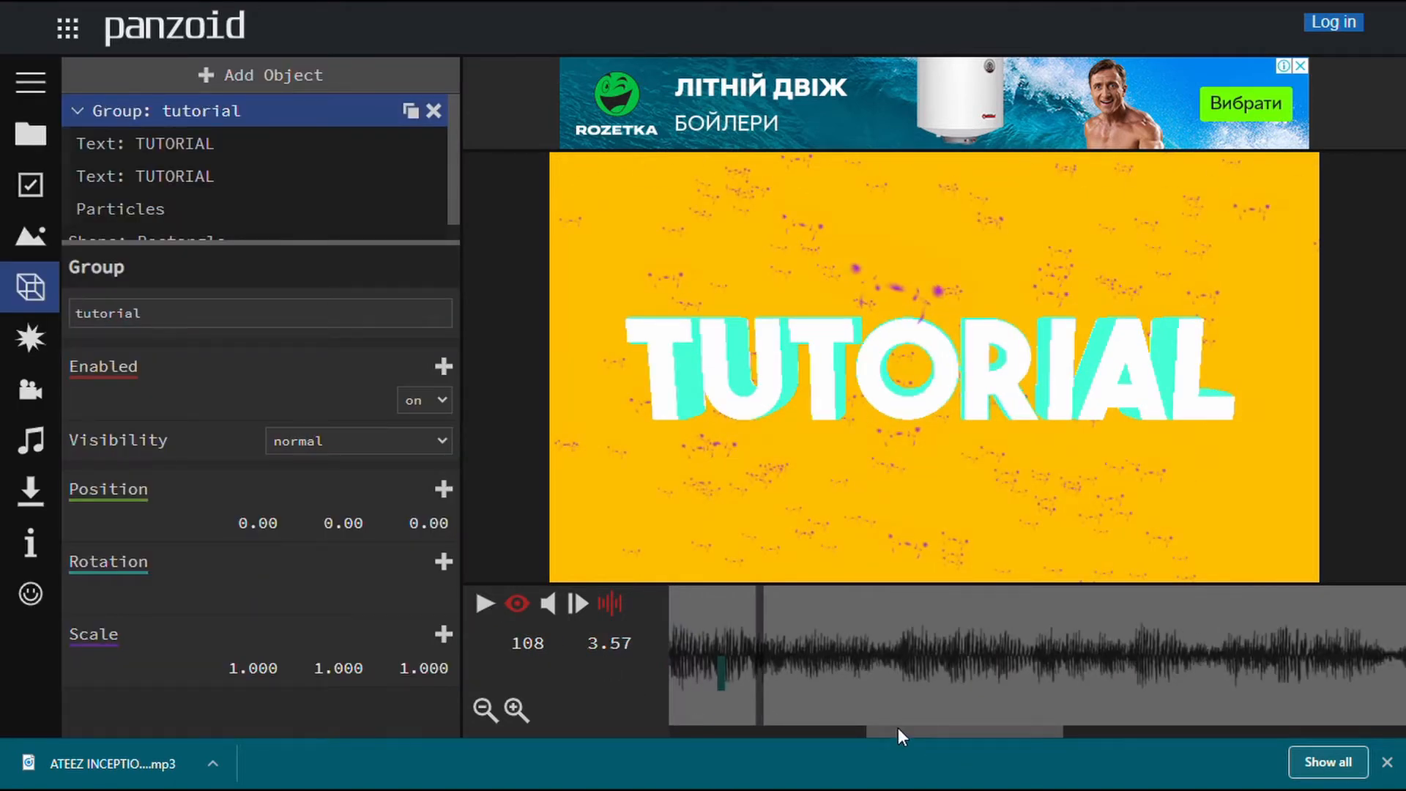
left_click_drag(903, 728, 824, 727)
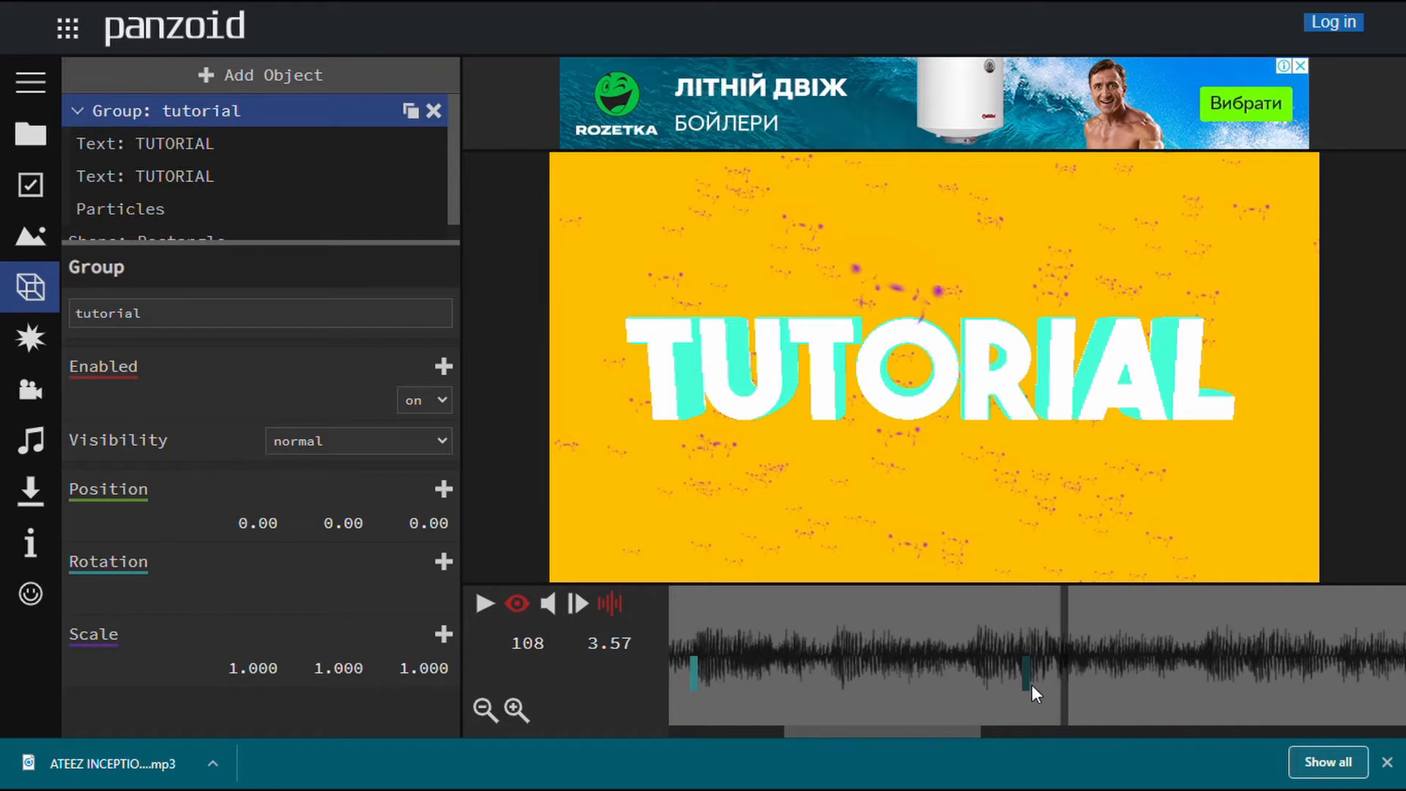
left_click_drag(1028, 678, 847, 673)
Set the X rotation of the tutorial group's frame 79 keyframe to 363.70 so the text faces forward.
left_click(847, 674)
left_click(352, 566)
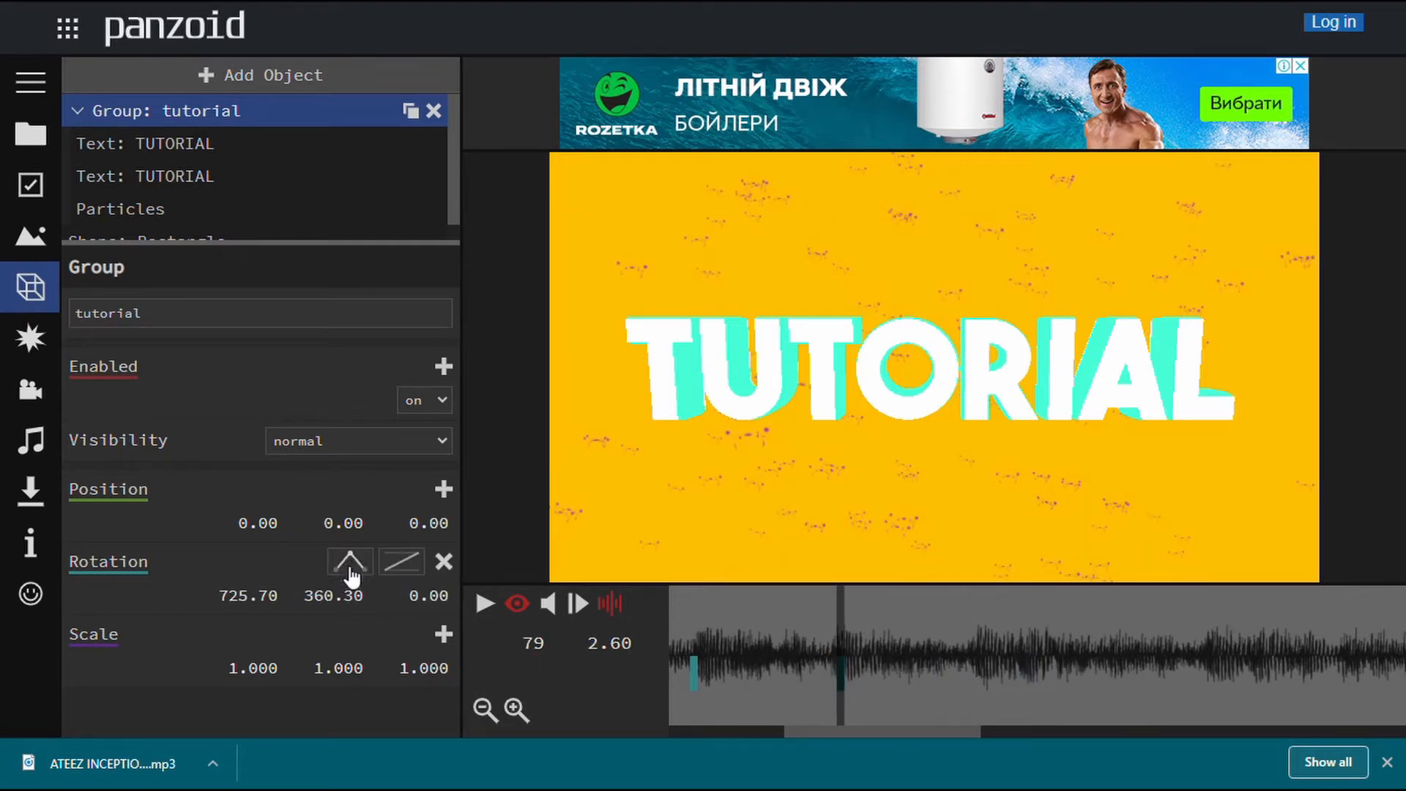
left_click_drag(264, 607, 782, 607)
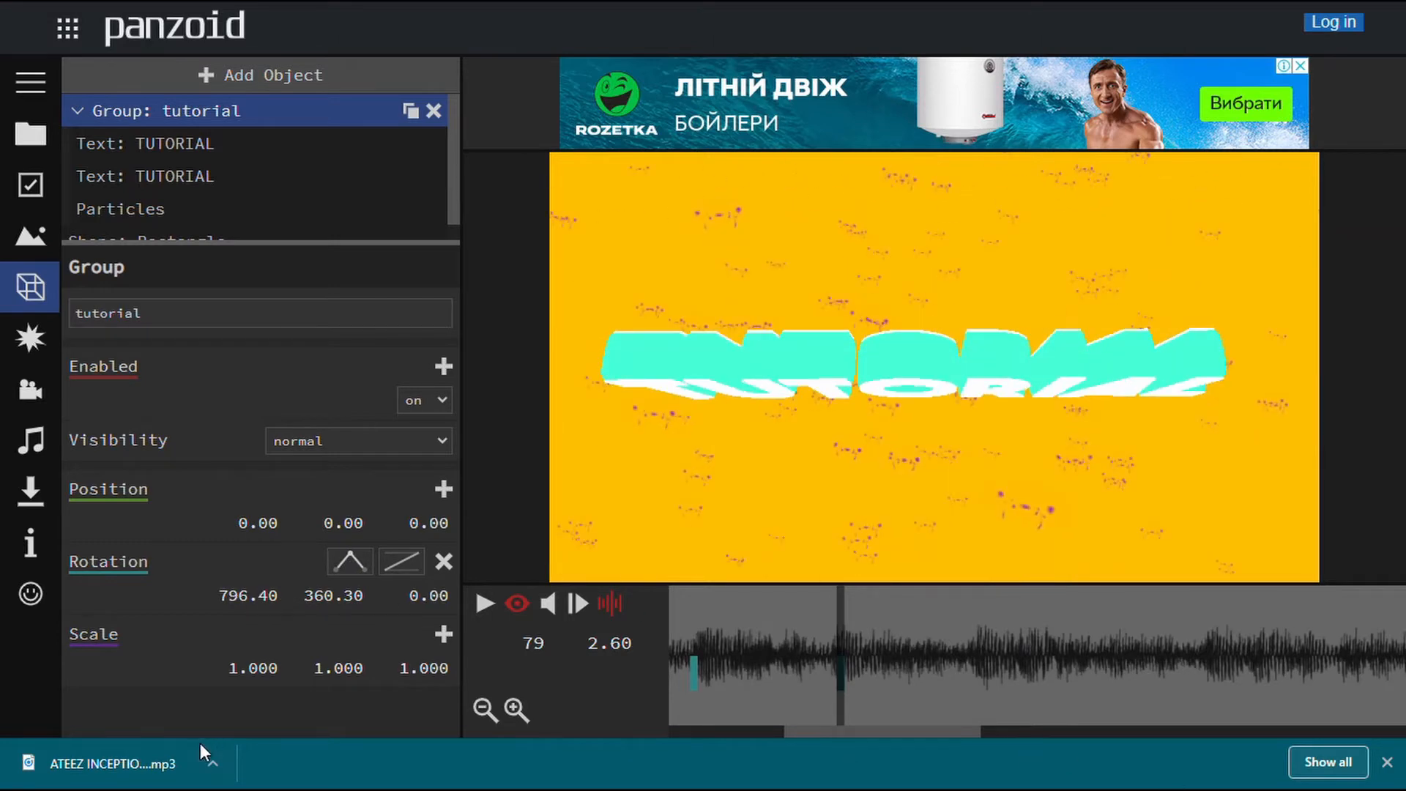
left_click_drag(254, 613, 13, 692)
left_click_drag(261, 608, 4, 593)
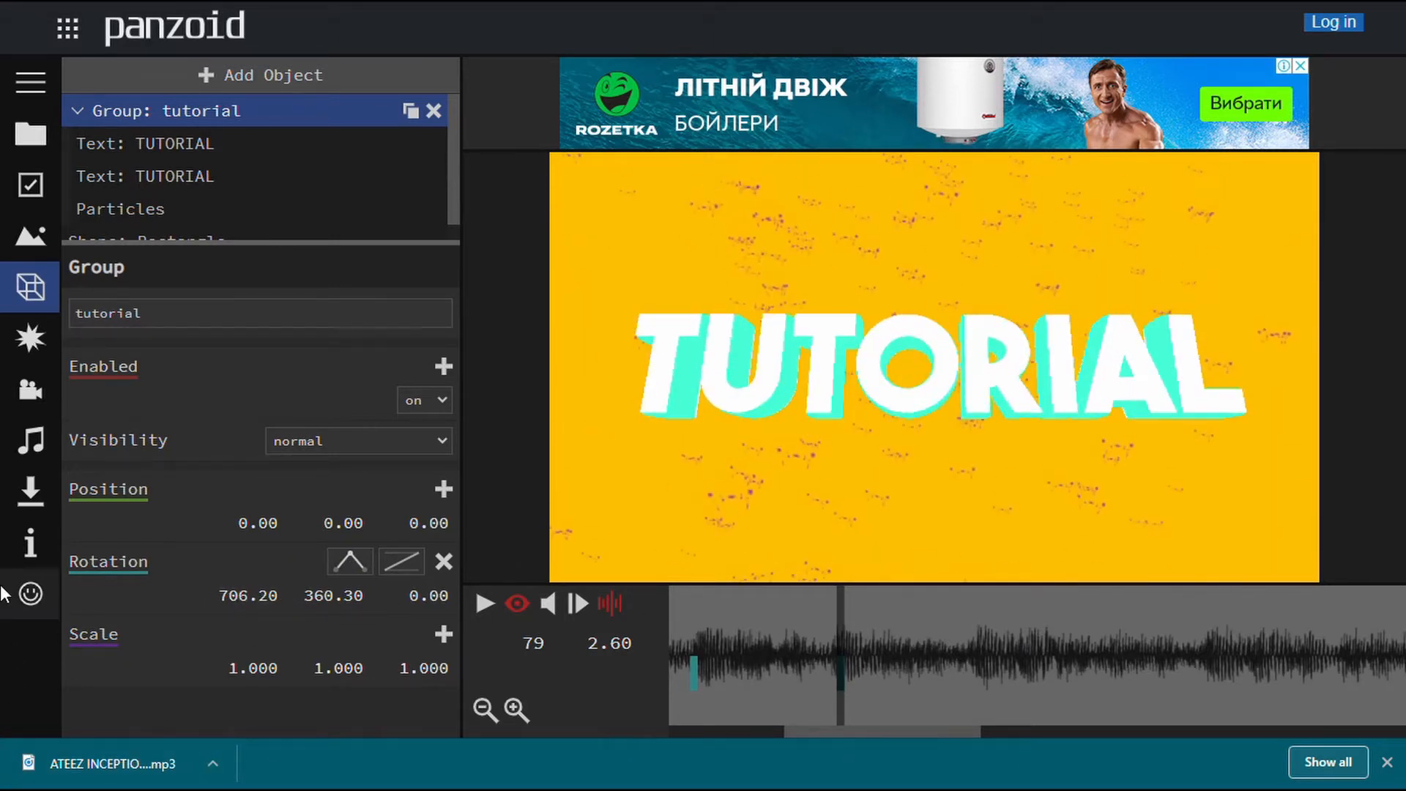
left_click_drag(242, 606, 6, 597)
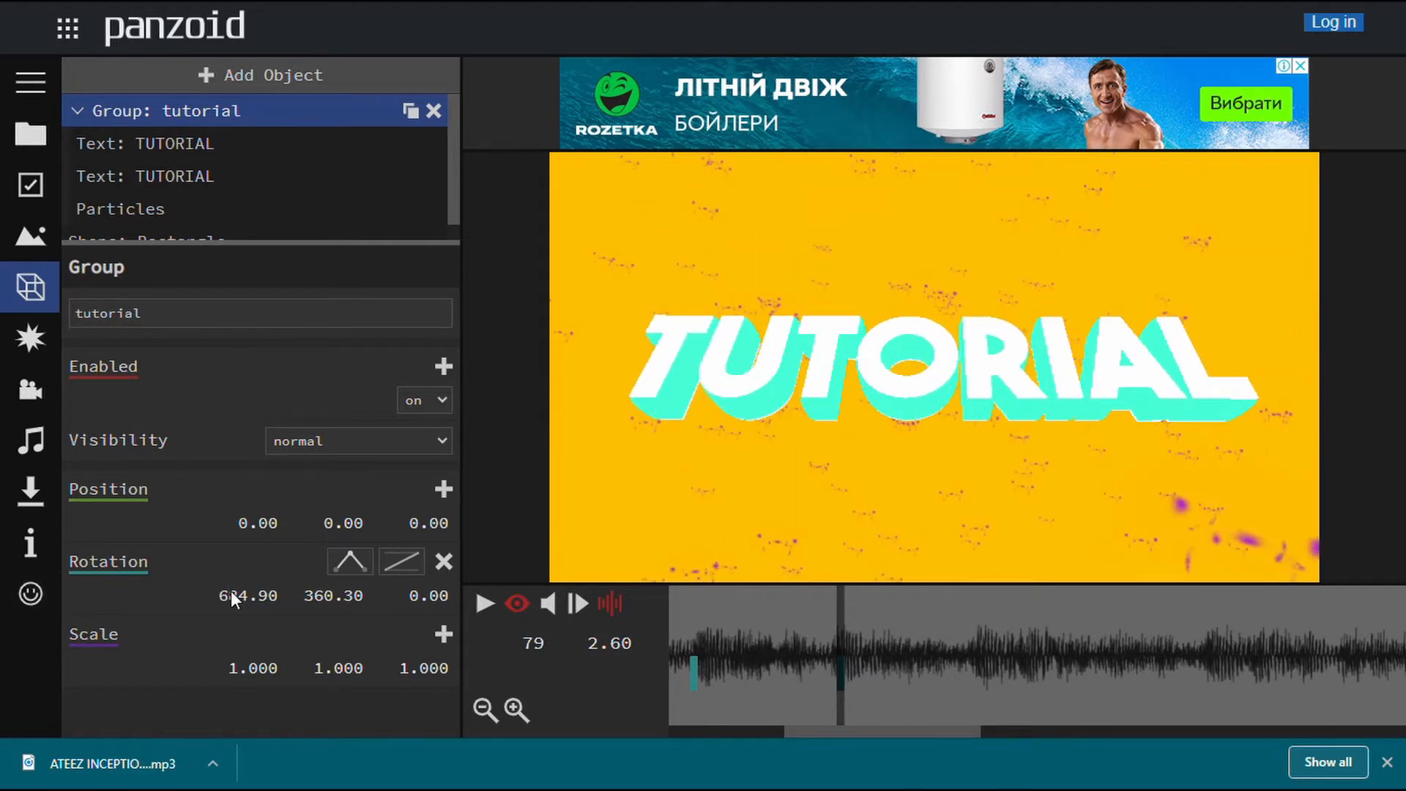
left_click_drag(233, 599, 44, 637)
left_click_drag(220, 603, 127, 625)
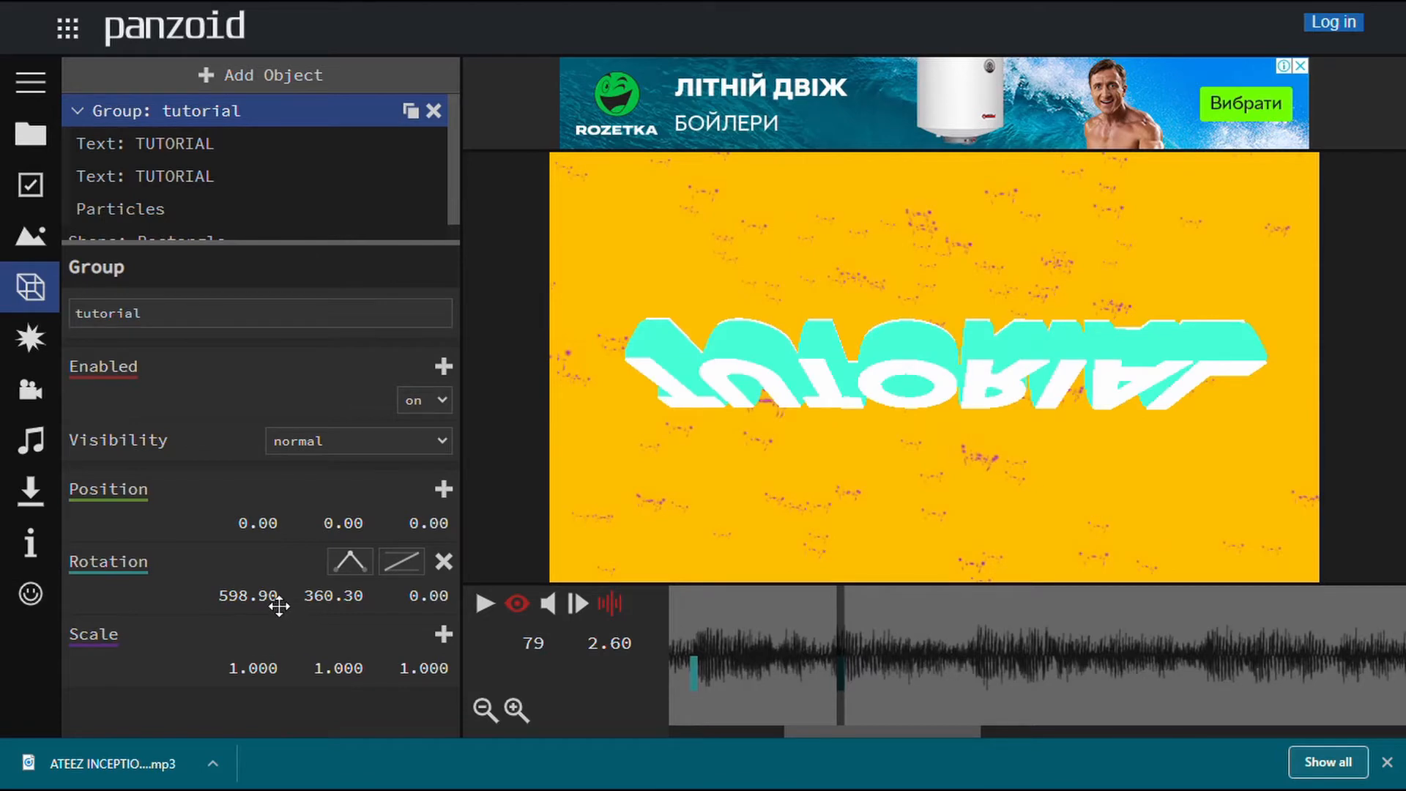
left_click_drag(279, 606, 258, 657)
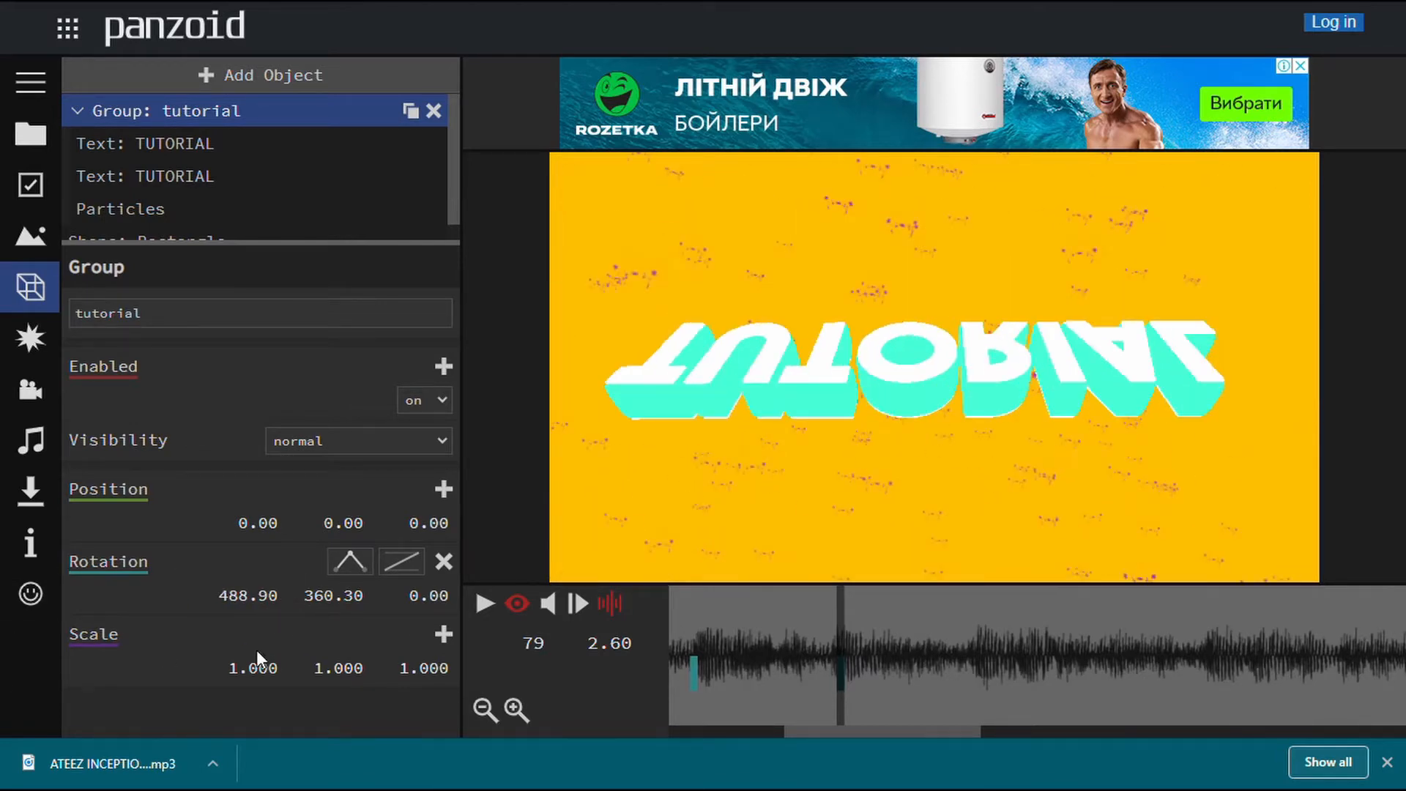
left_click_drag(263, 603, 7, 638)
left_click_drag(283, 606, 15, 602)
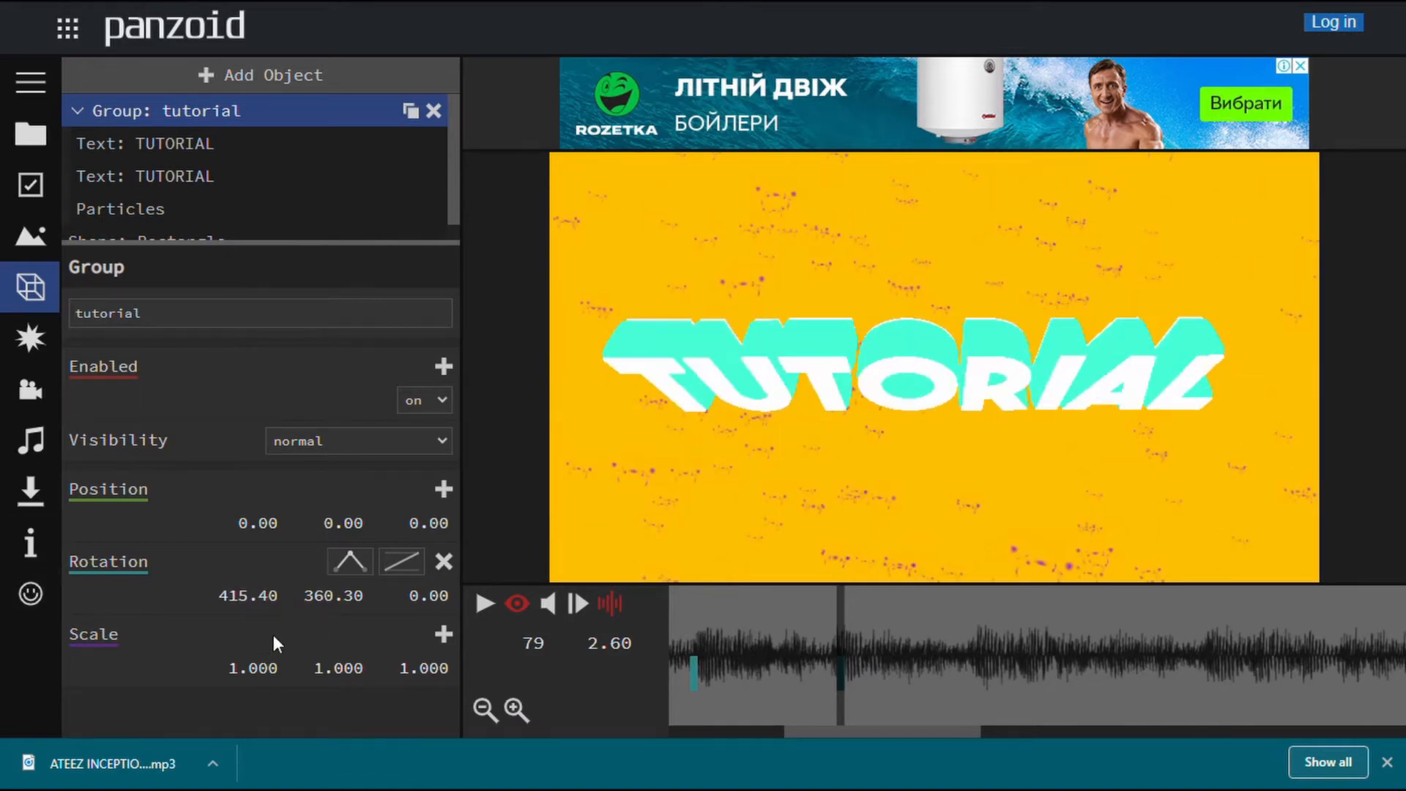
left_click_drag(277, 645, 115, 594)
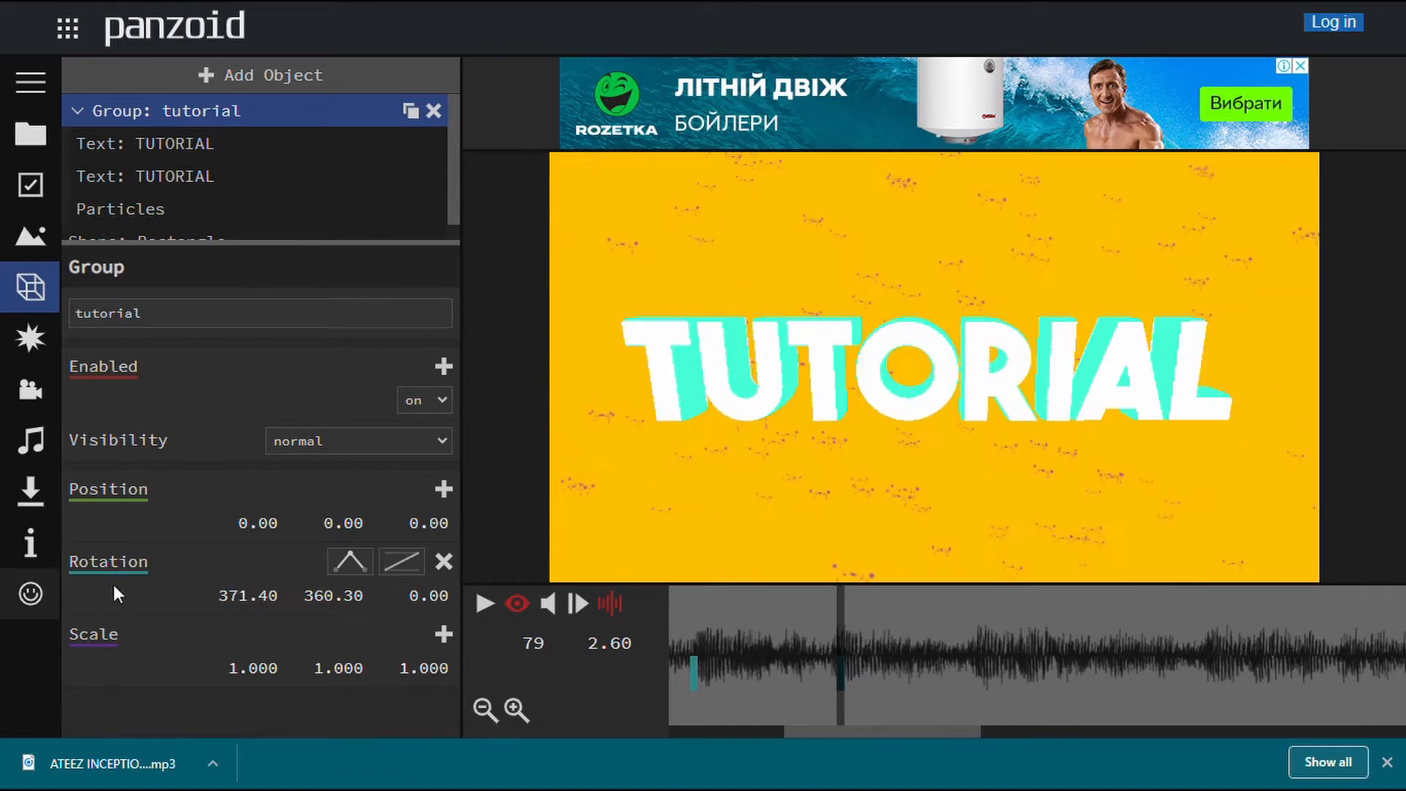
left_click_drag(257, 602, 183, 610)
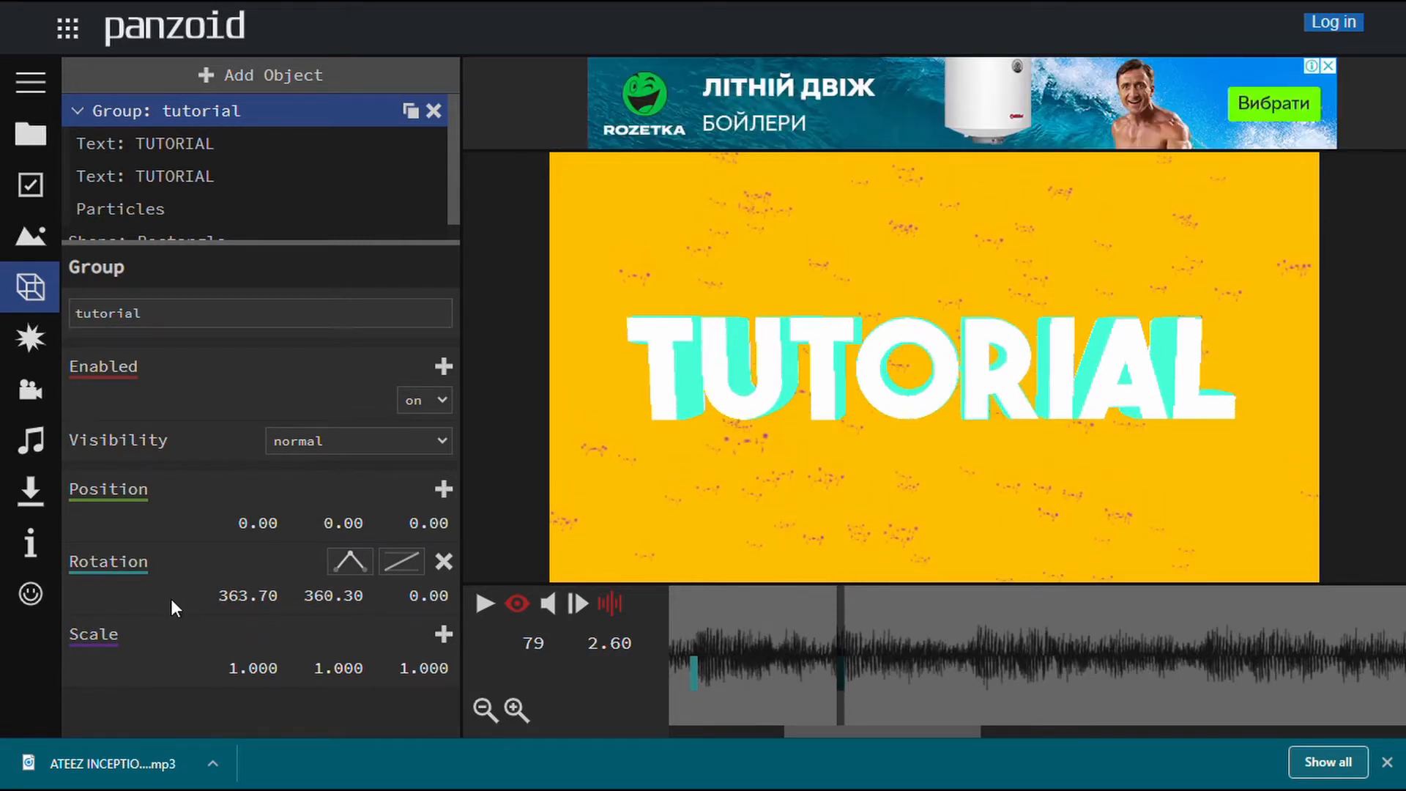
Add the Duplicate effect to the project and open its settings.
left_click(25, 334)
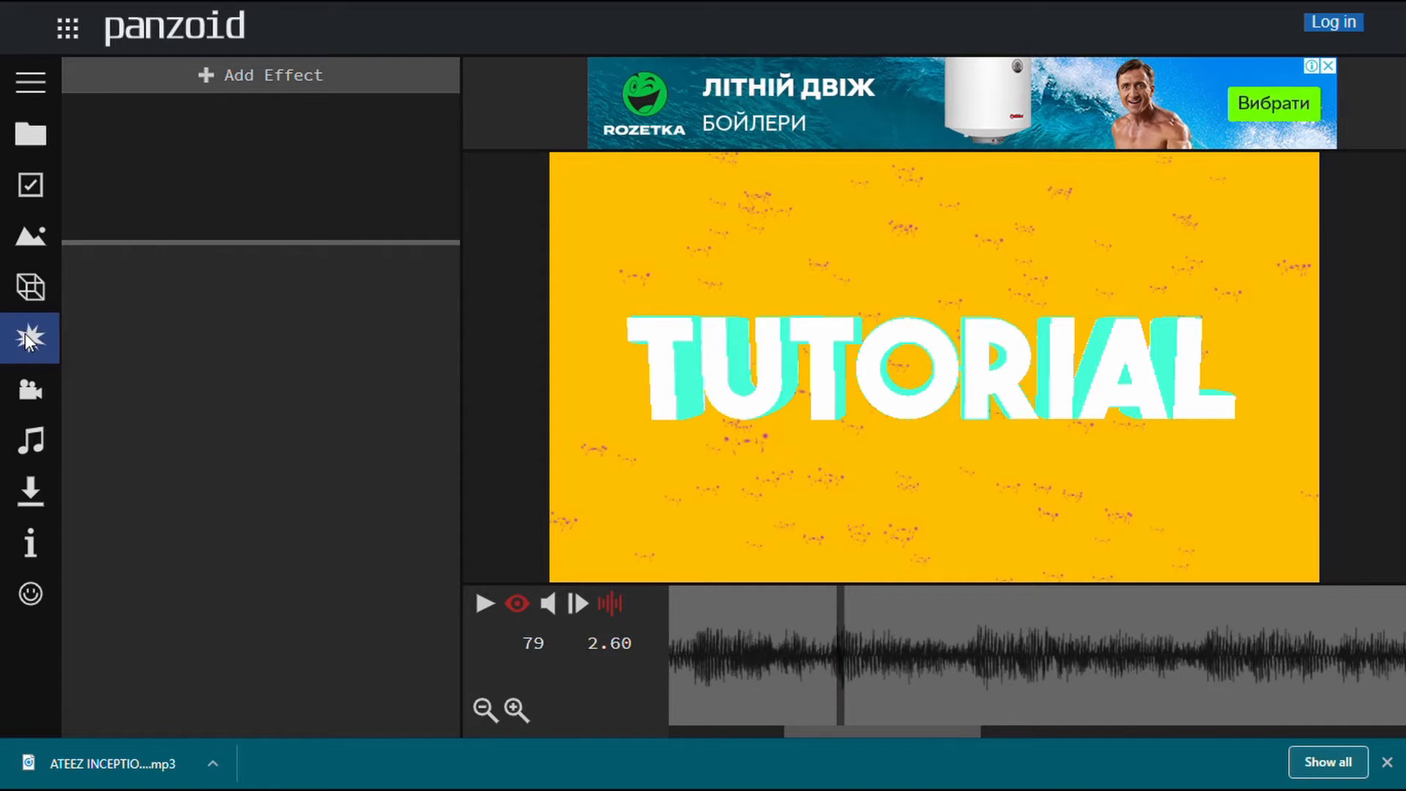
left_click(308, 78)
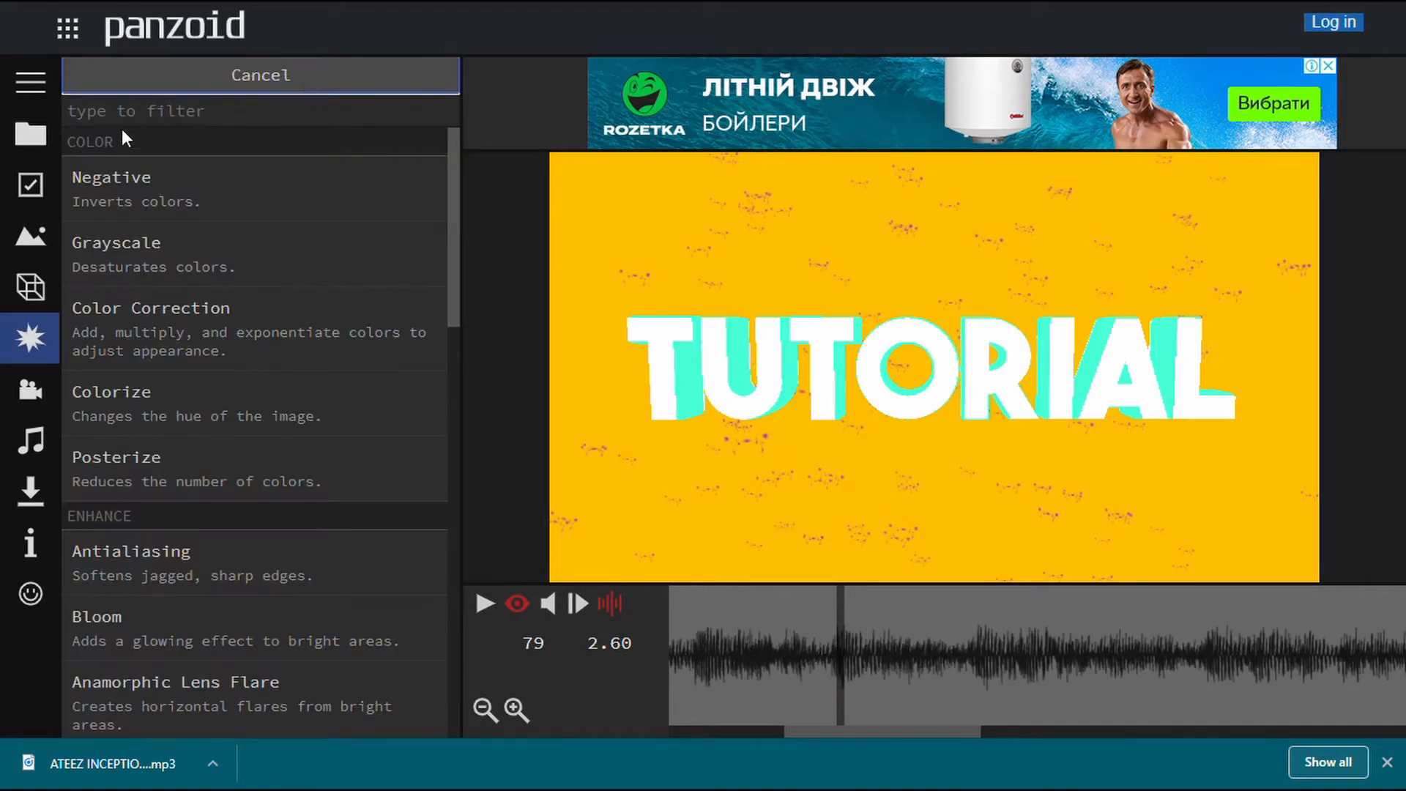
left_click(139, 123)
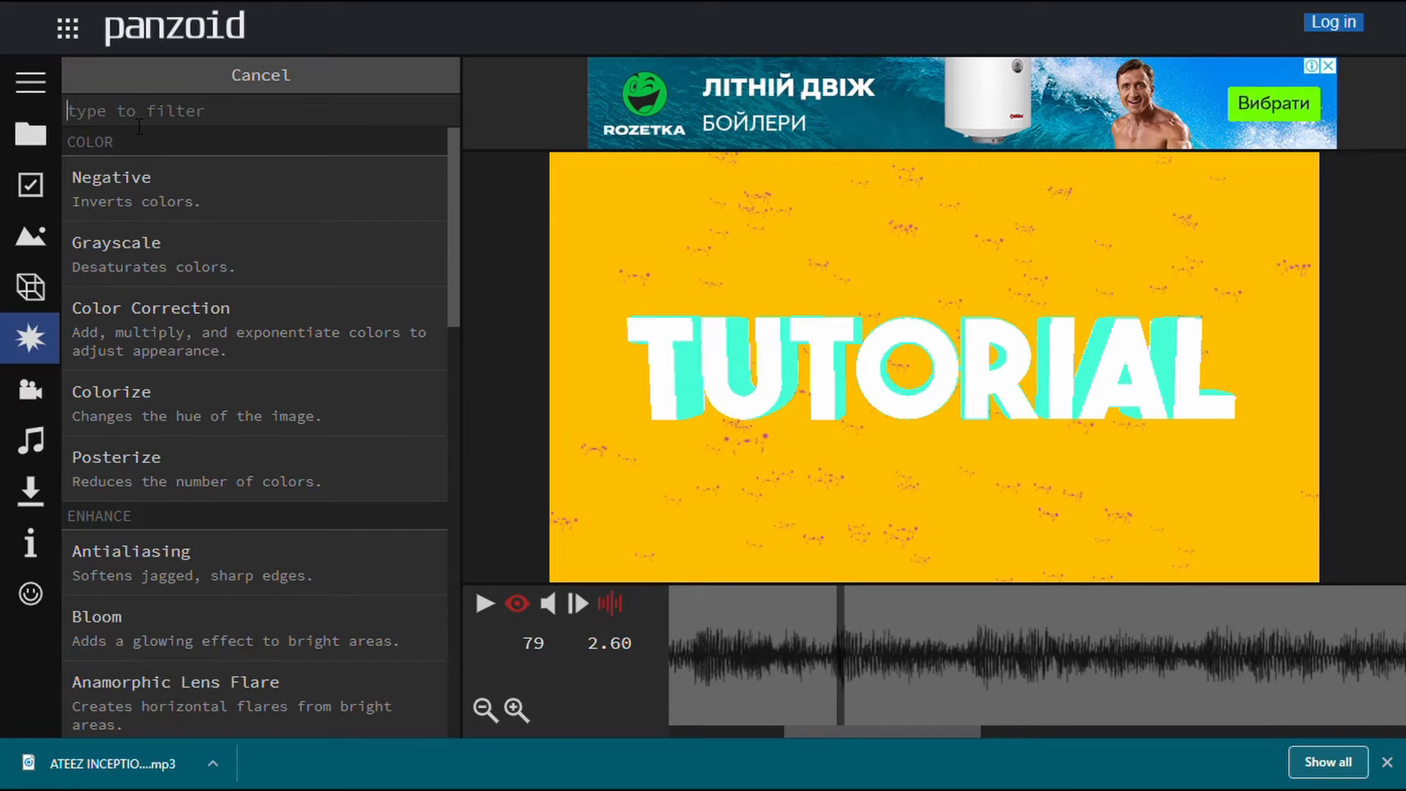
type("dup")
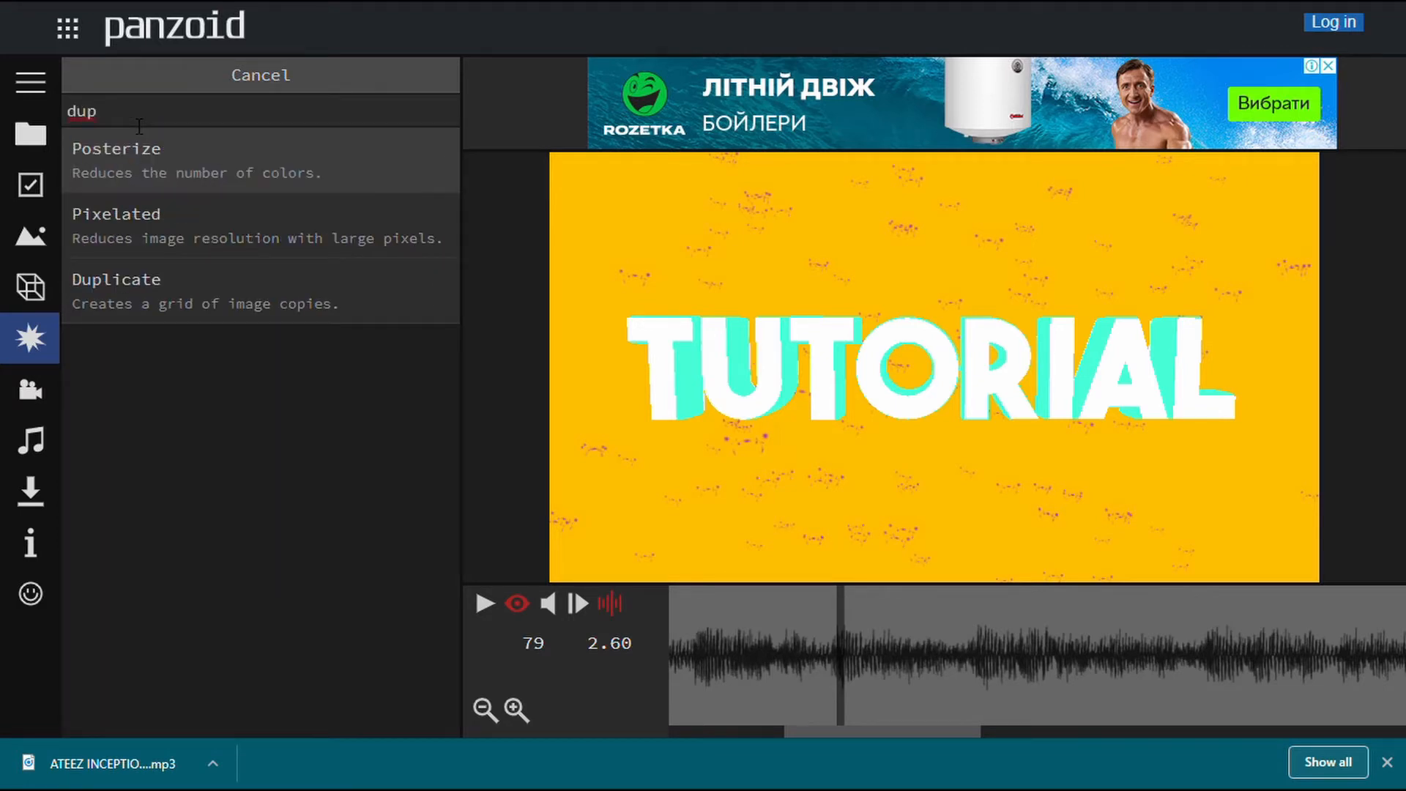
type("l")
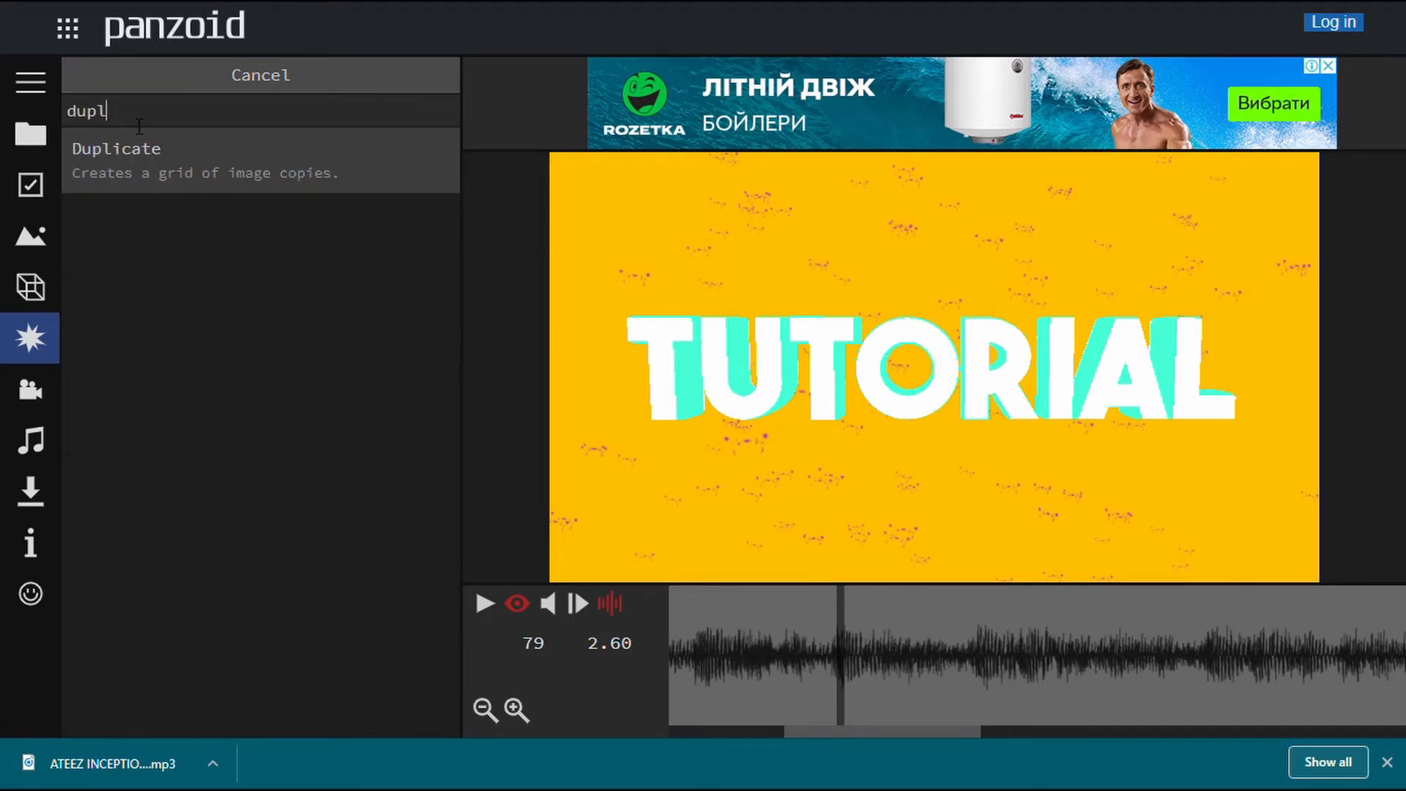
left_click(141, 173)
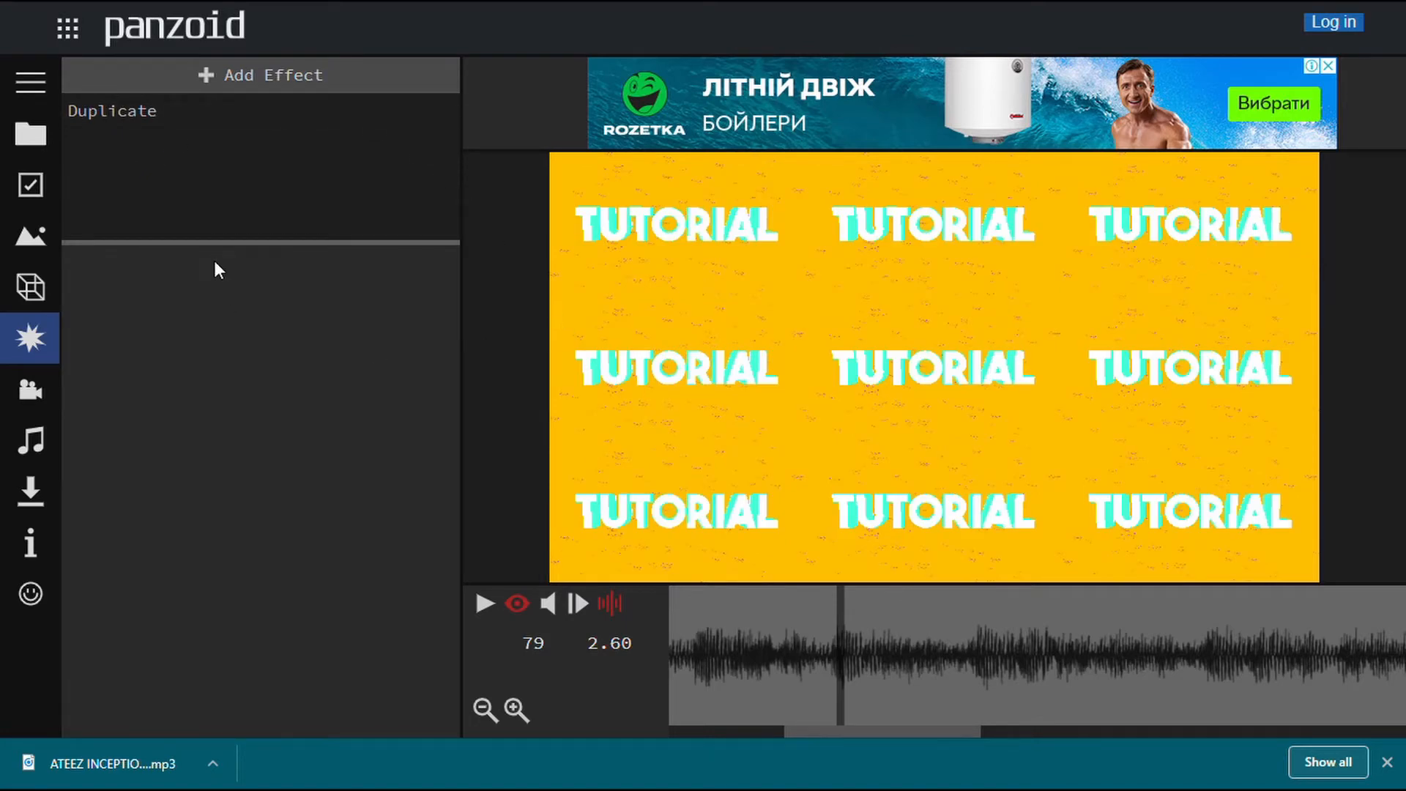
left_click(166, 113)
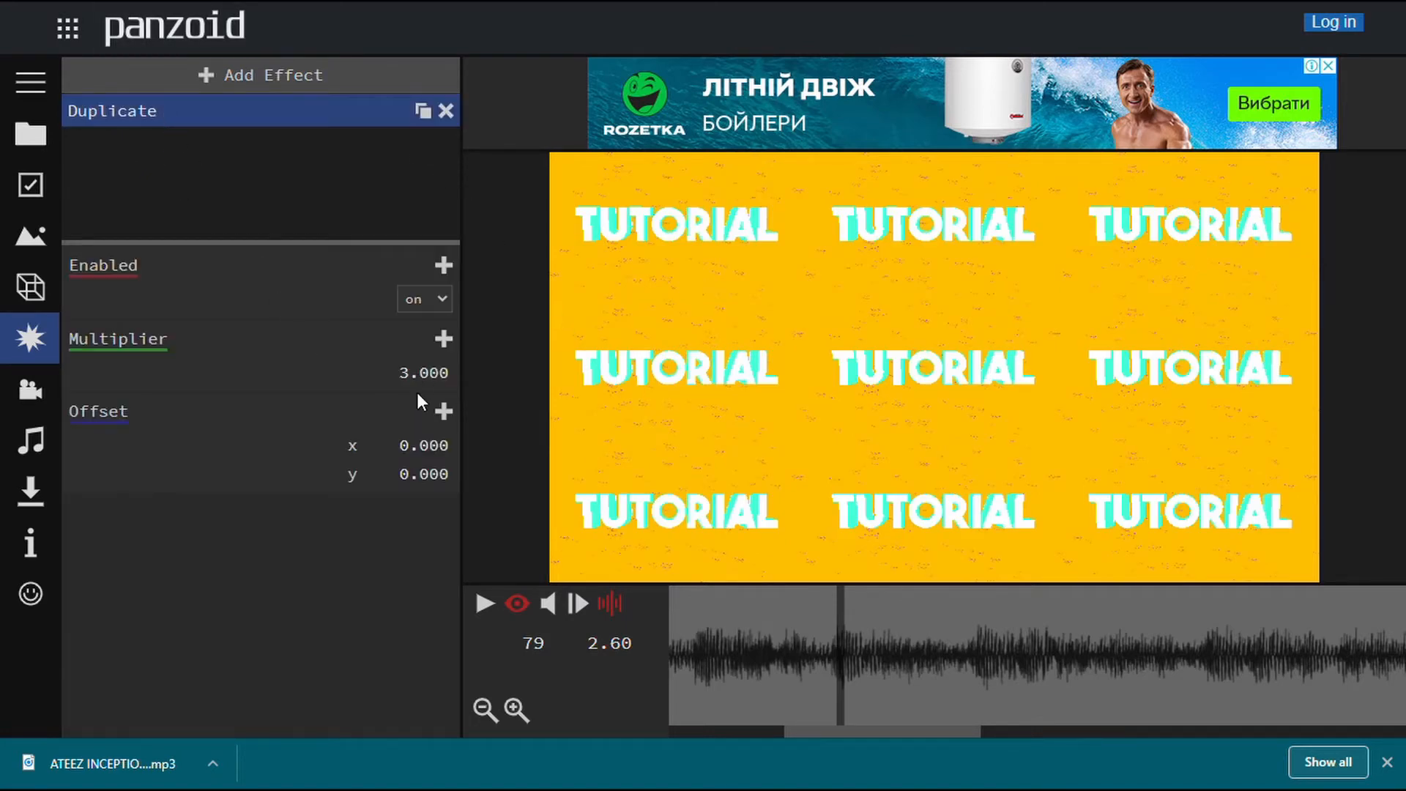
Try several multipliers for the Duplicate effect between 1.610 and 9.935, stopping at 7.360.
left_click_drag(414, 387, 179, 437)
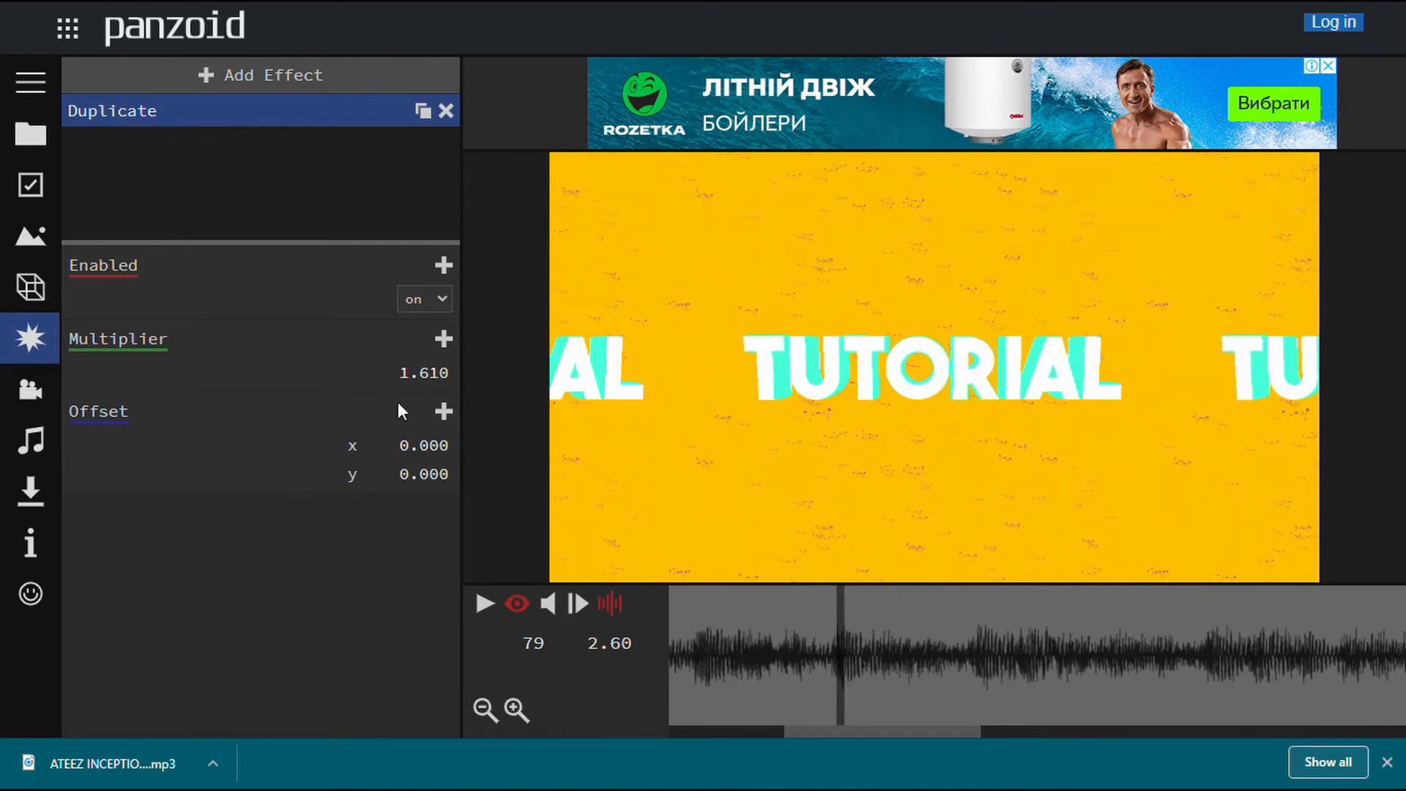
left_click_drag(412, 384, 1281, 330)
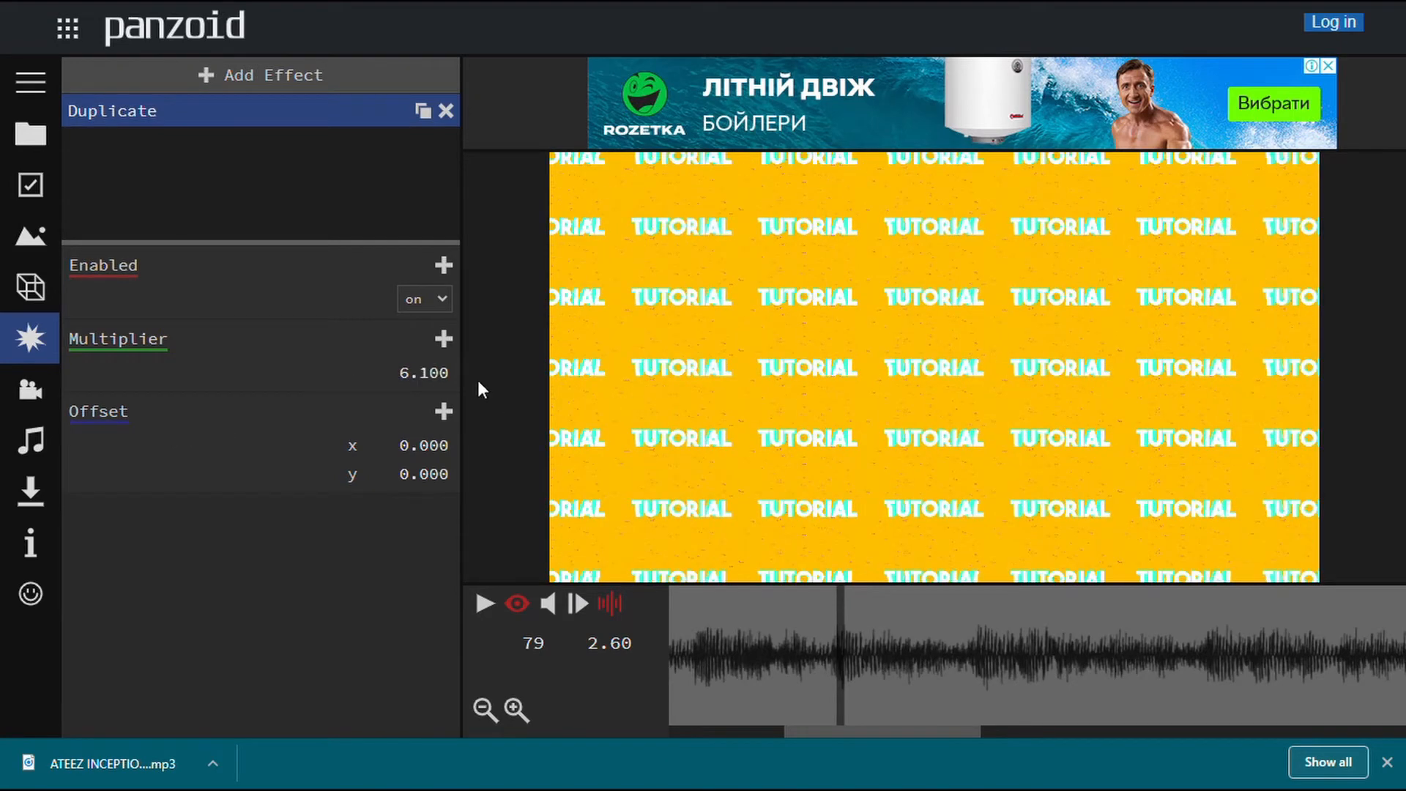
left_click_drag(409, 373, 1116, 296)
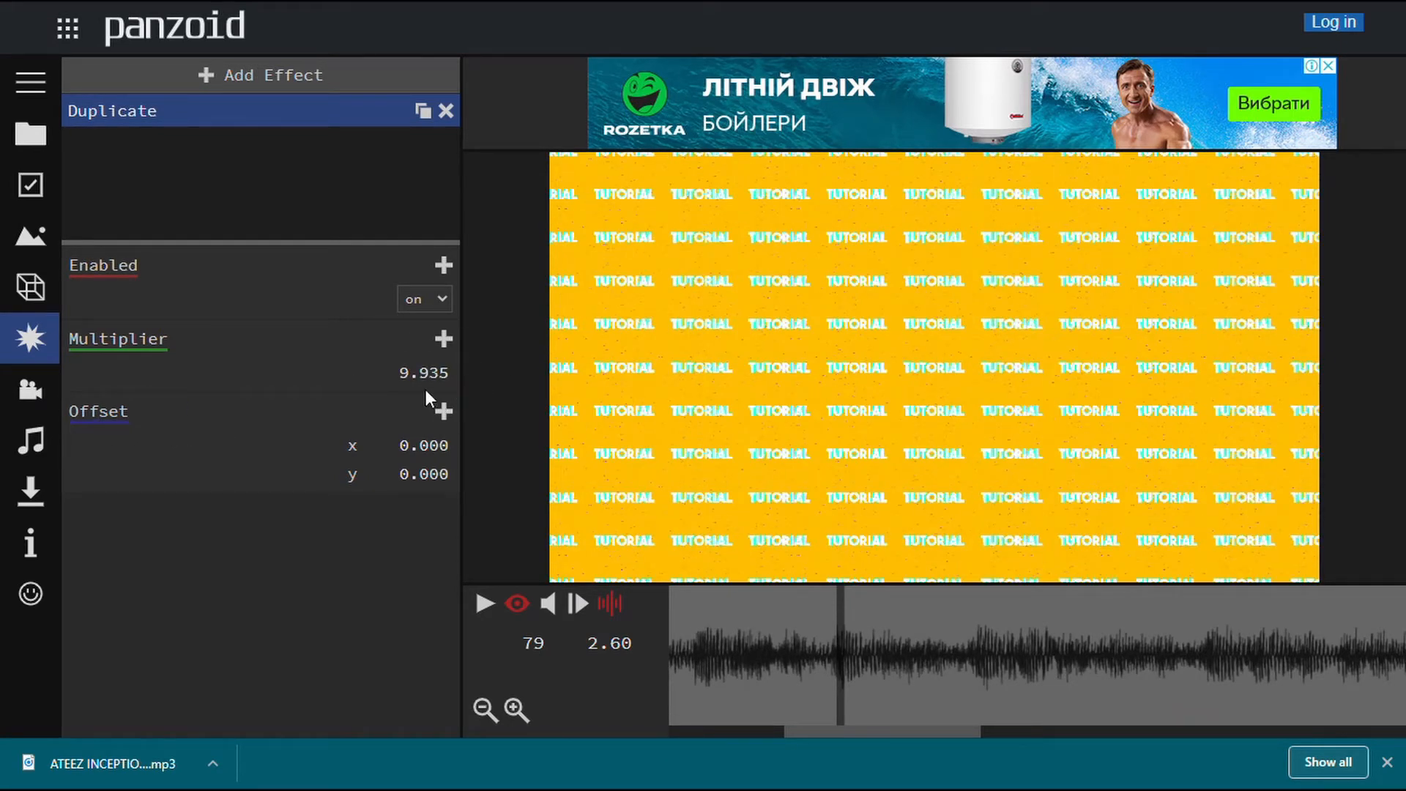
left_click_drag(455, 381, 3, 450)
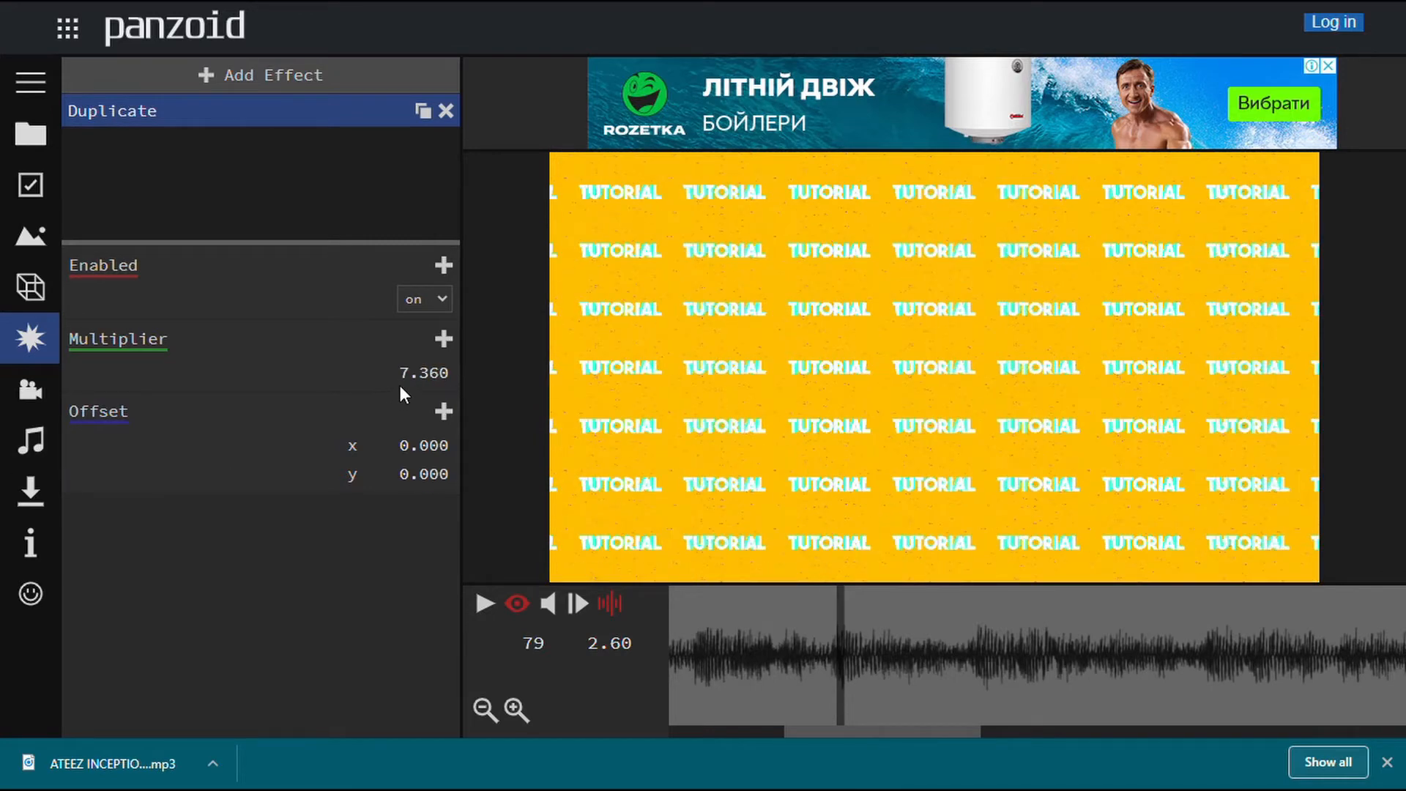
Try the extreme values 10000, 0 and 1000 for the Duplicate effect's multiplier.
left_click(422, 381)
key("BackSpace")
type("10000")
key("Return")
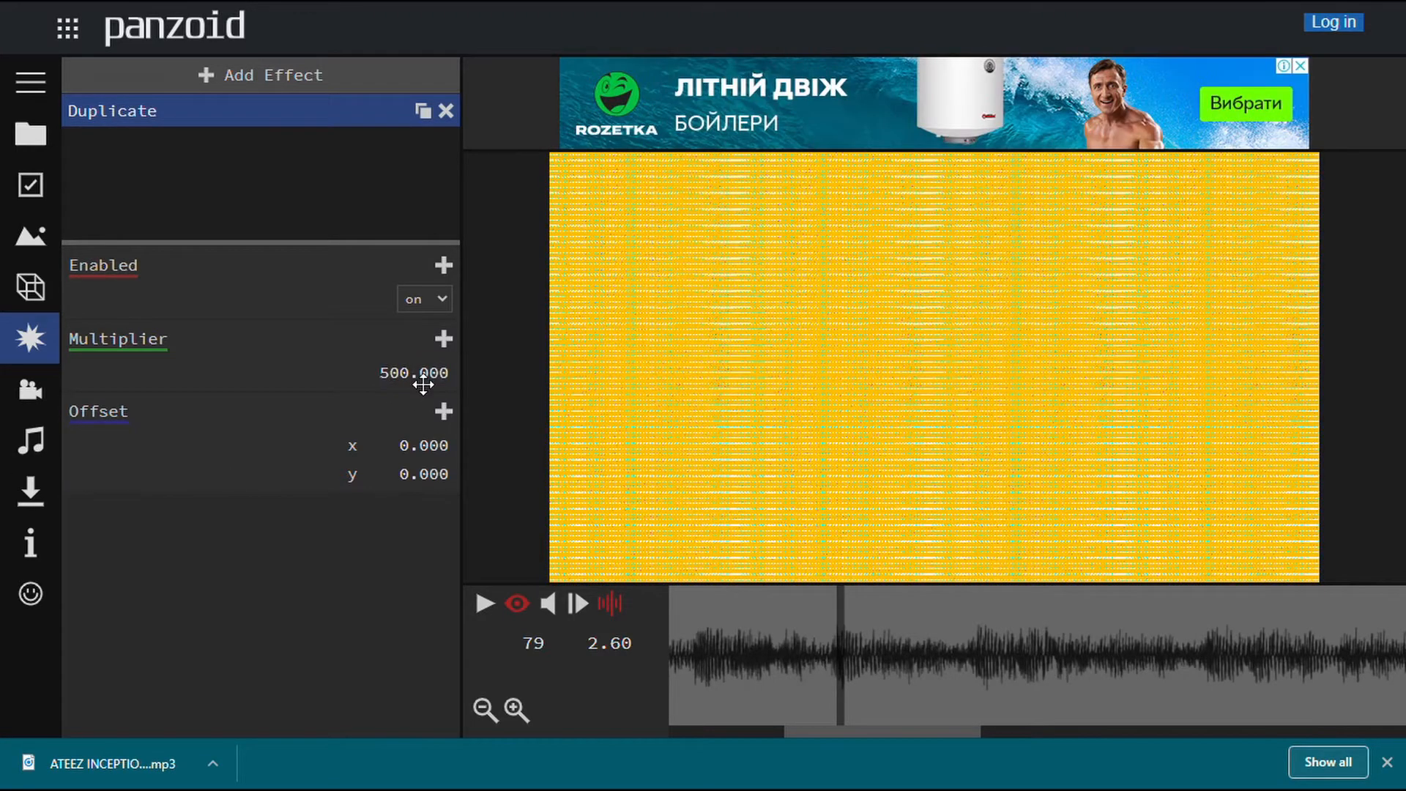
left_click(427, 392)
key("BackSpace")
type("0")
key("Return")
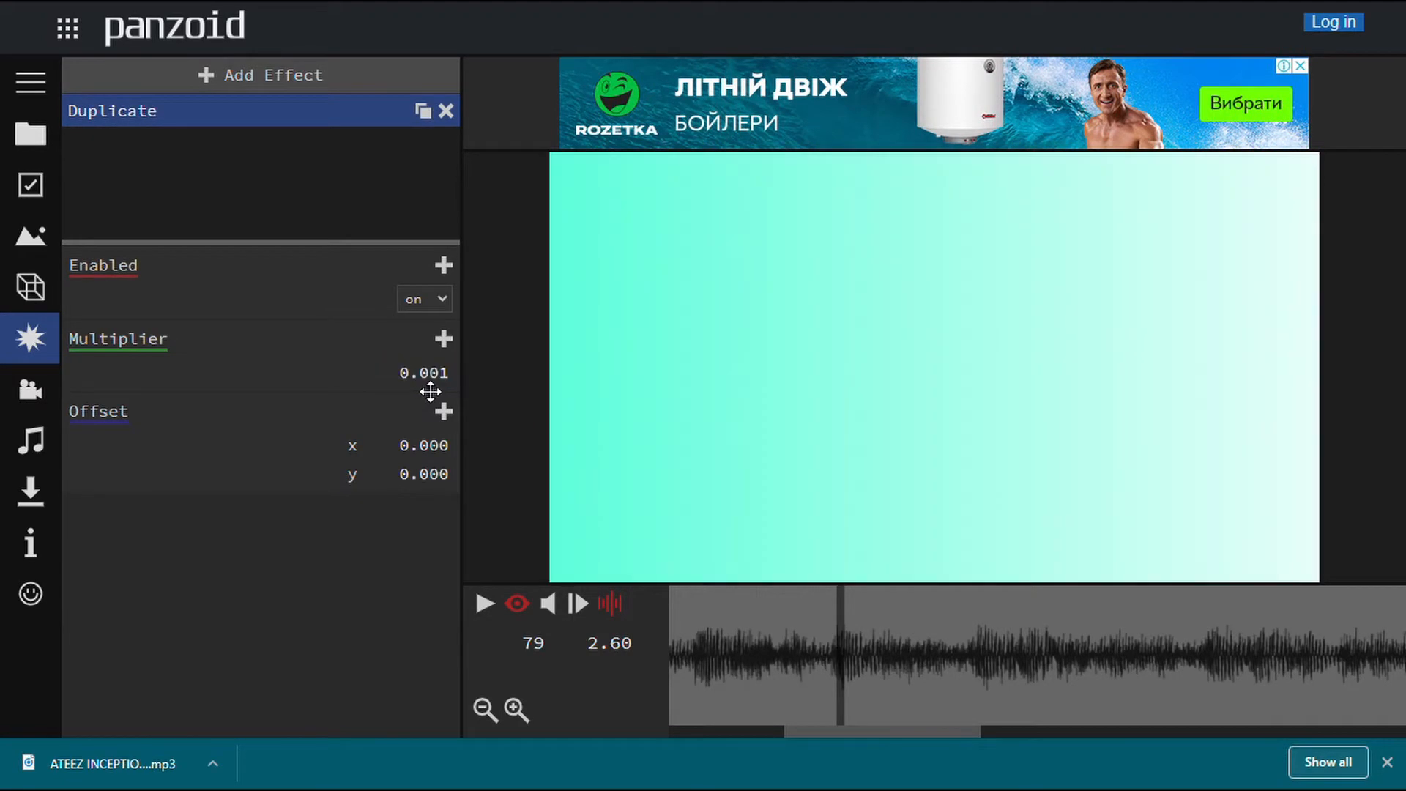
left_click(427, 385)
key("BackSpace")
type("1000")
key("Return")
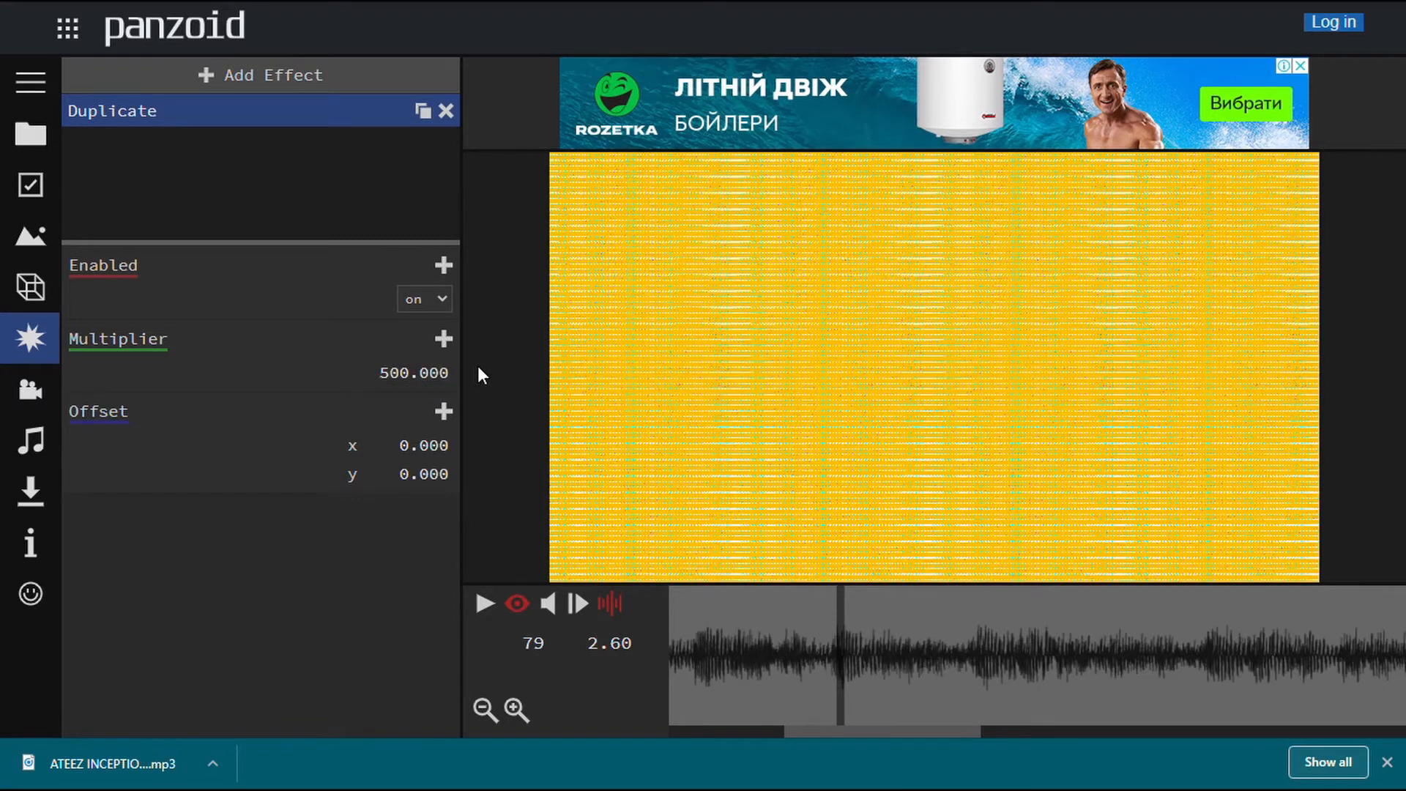
Reset the Duplicate effect's multiplier to 1 and raise it to 3.140 for a three-by-three grid of copies.
left_click(407, 383)
key("BackSpace")
type("1")
key("Return")
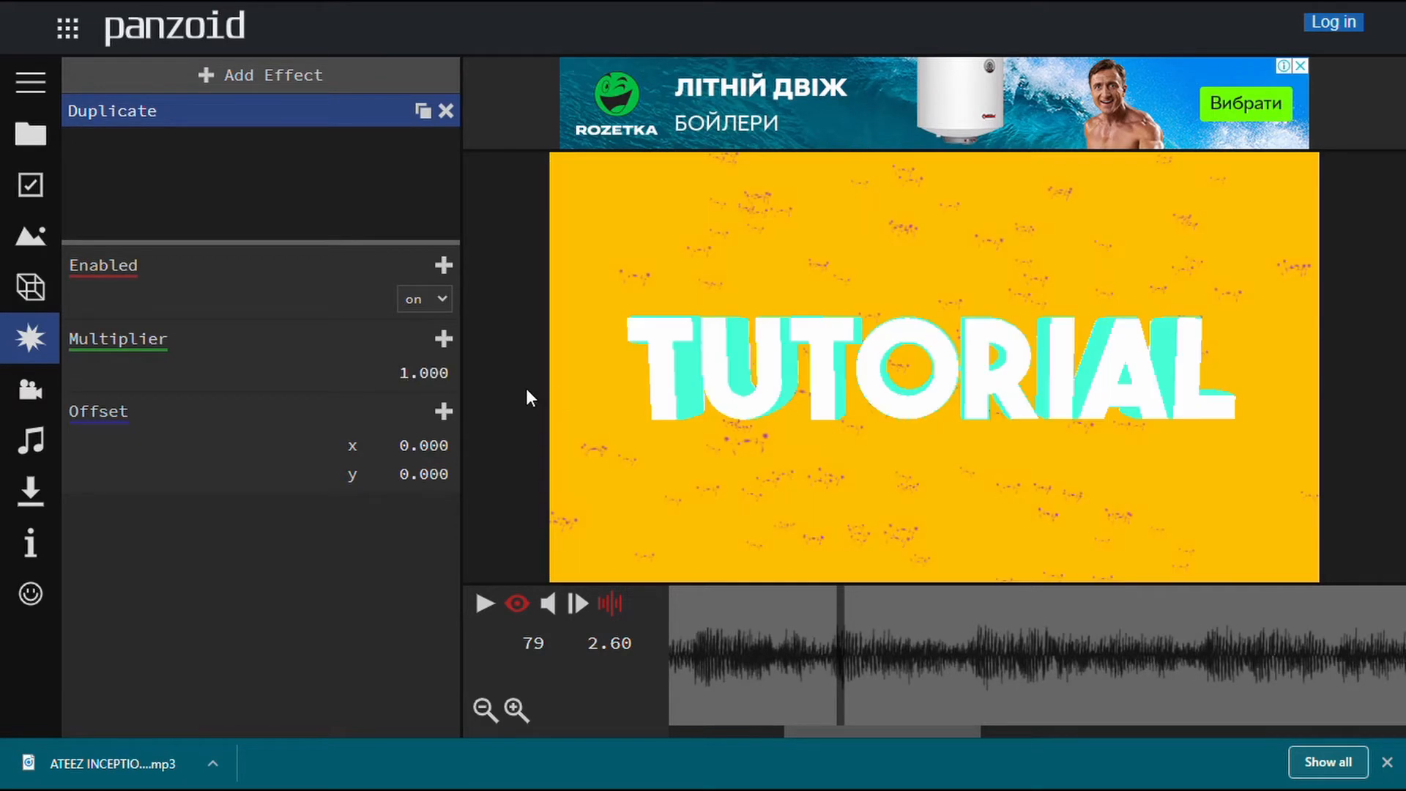
left_click_drag(417, 376, 902, 425)
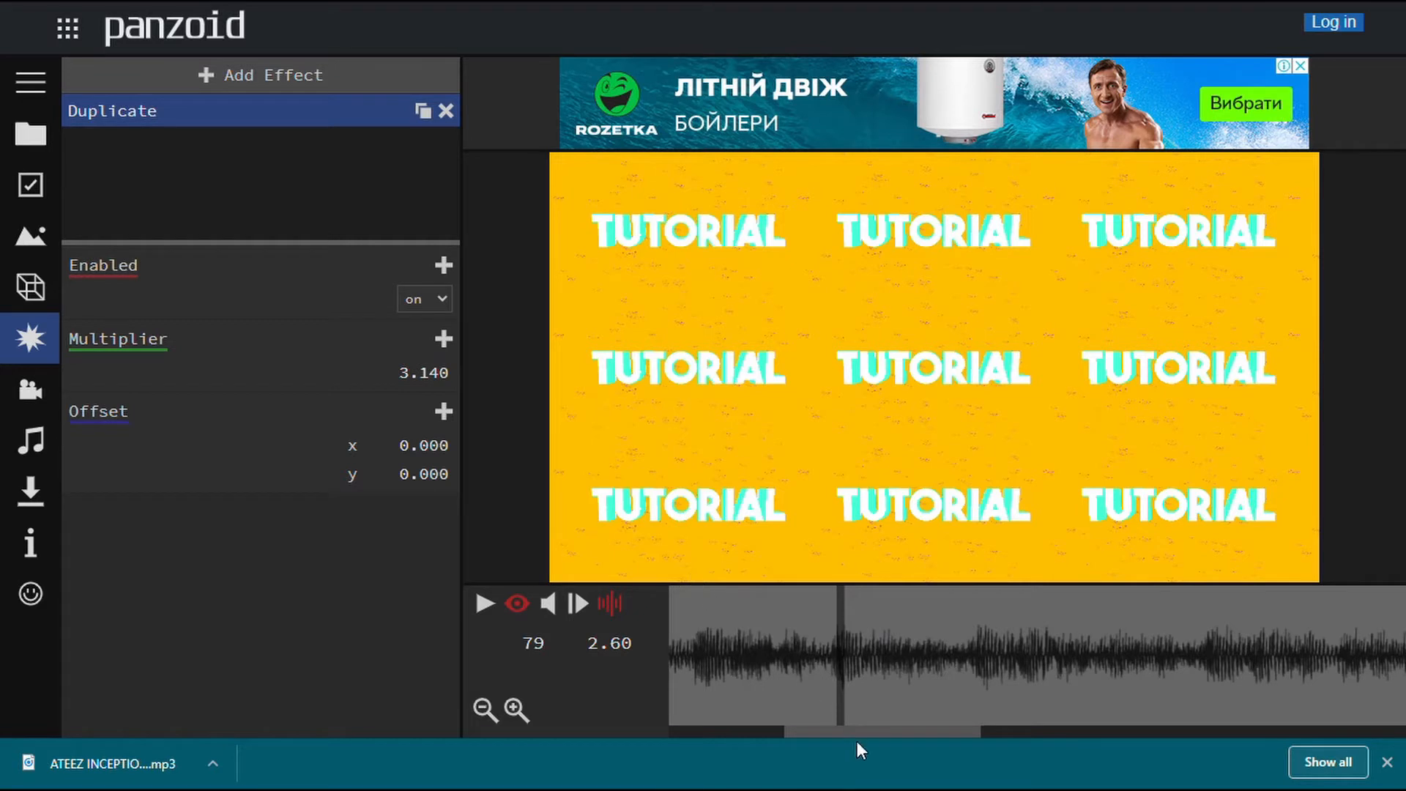
Add a multiplier keyframe to the Duplicate effect at the frame 42 beat and switch the multiplier to stepped easing.
left_click_drag(857, 742, 530, 717)
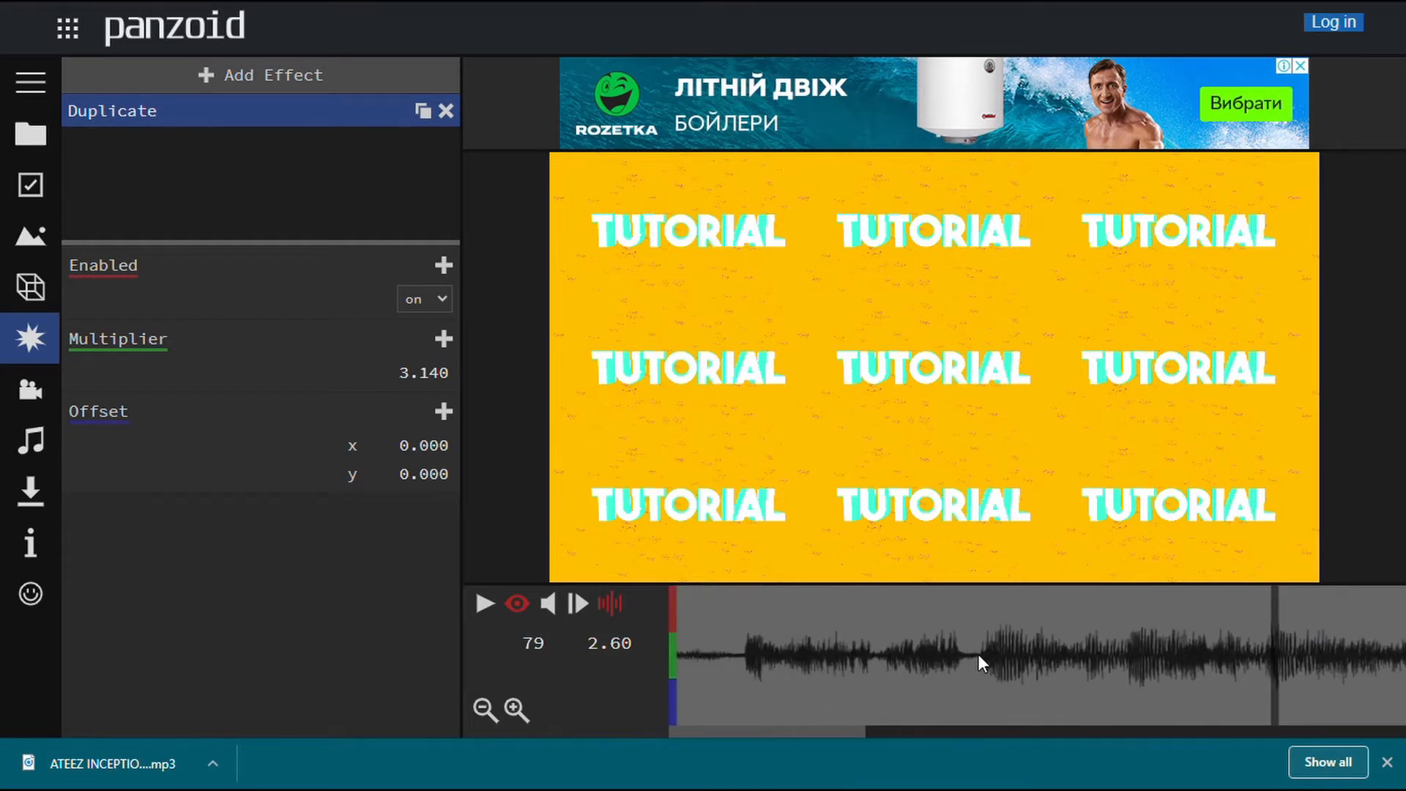
left_click_drag(977, 653, 987, 647)
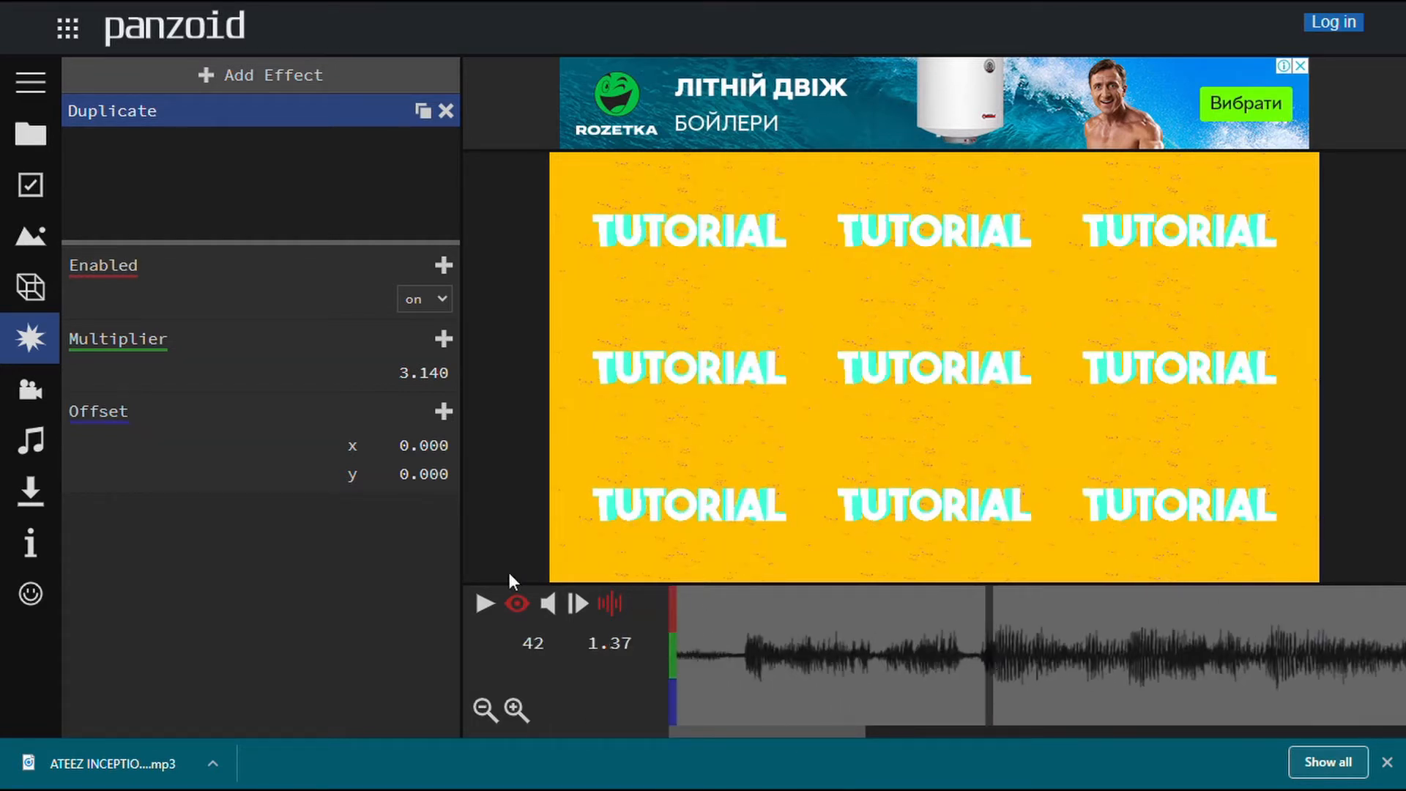
left_click(443, 339)
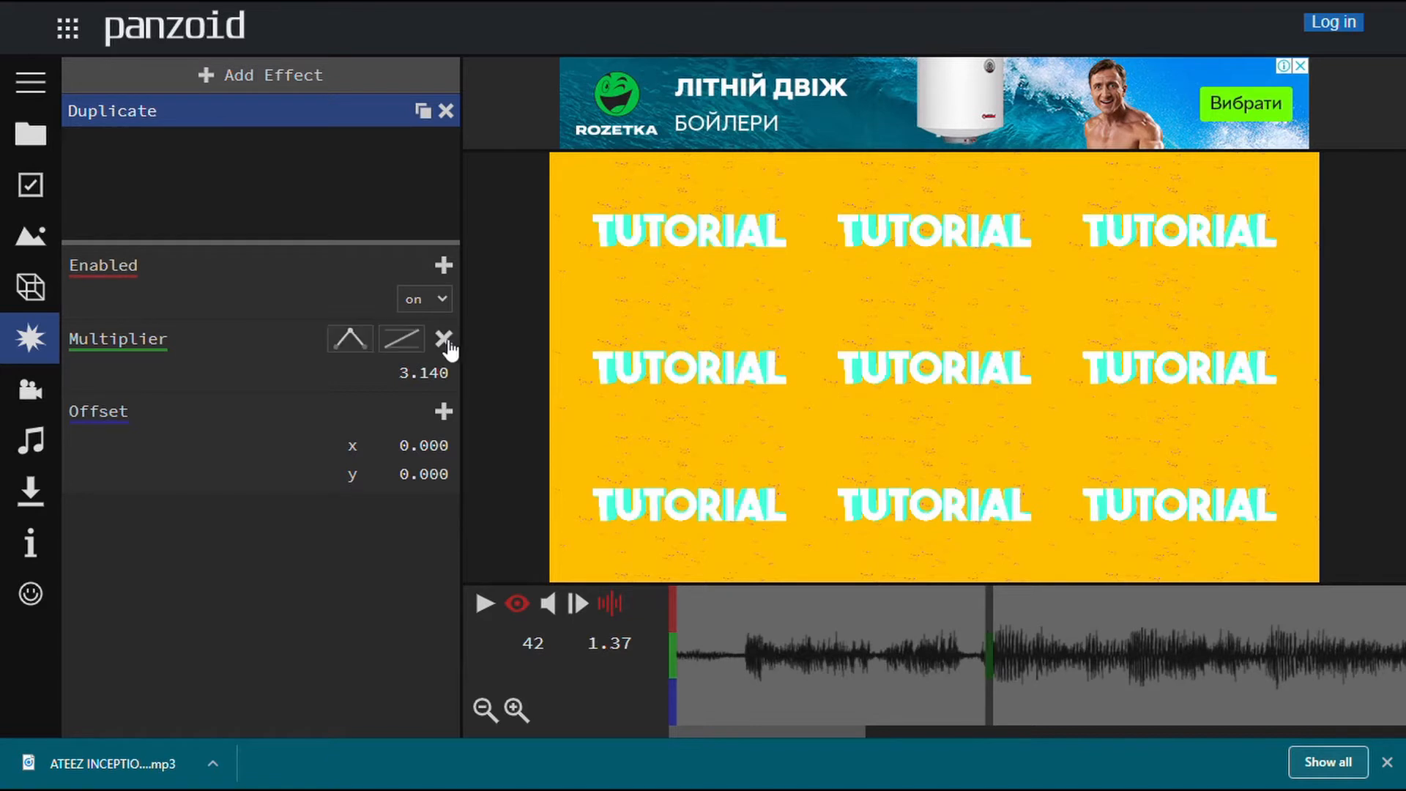
left_click(403, 340)
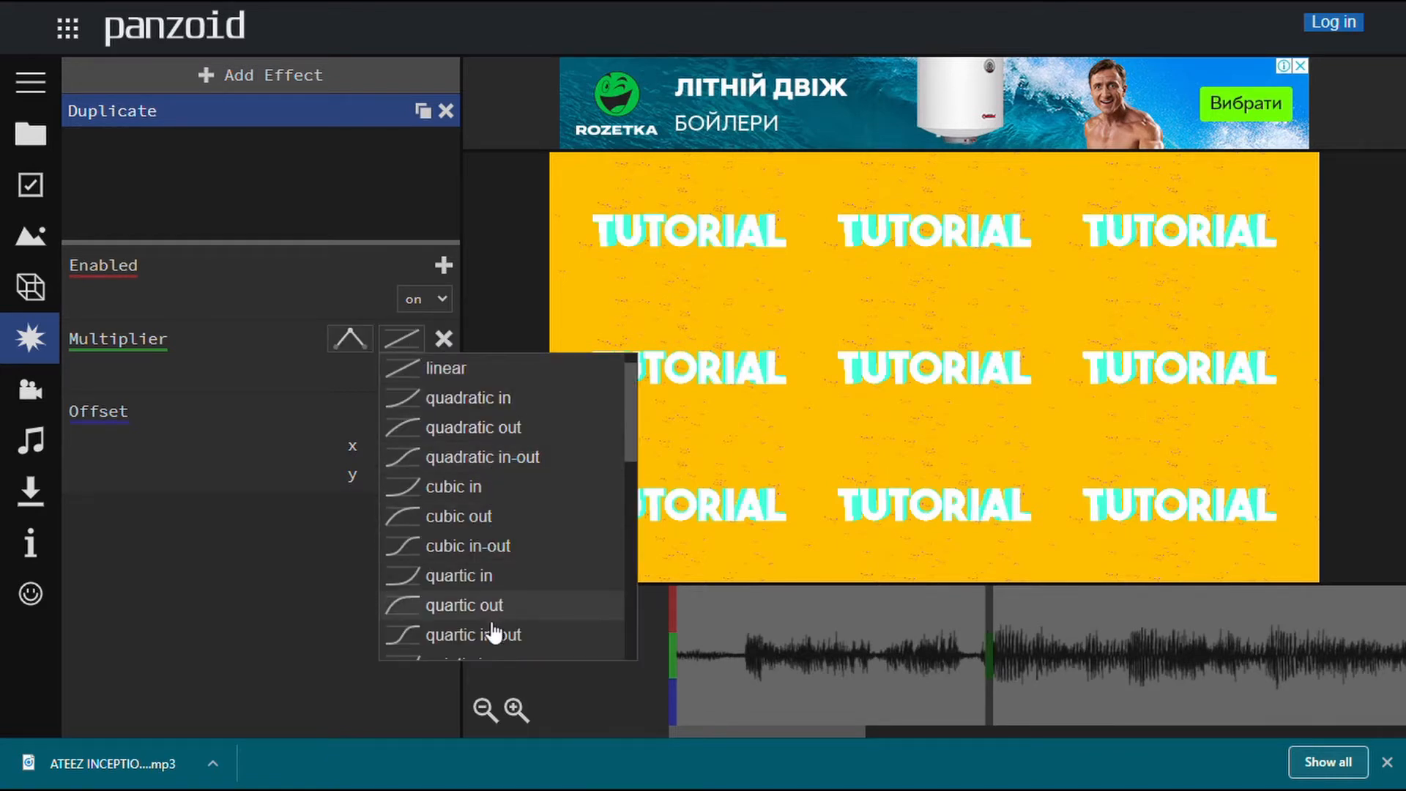
scroll(489, 636, "down", 4)
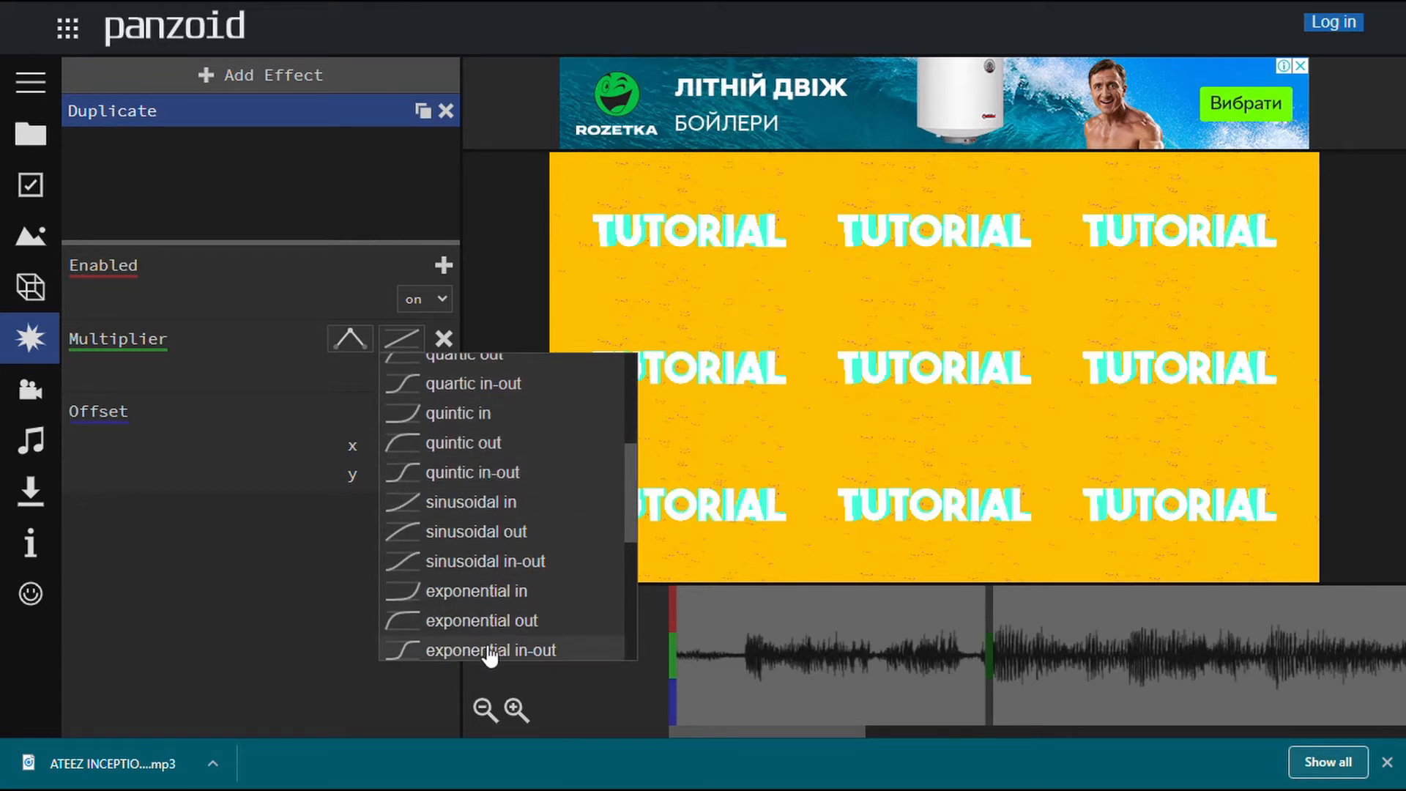
scroll(489, 652, "down", 3)
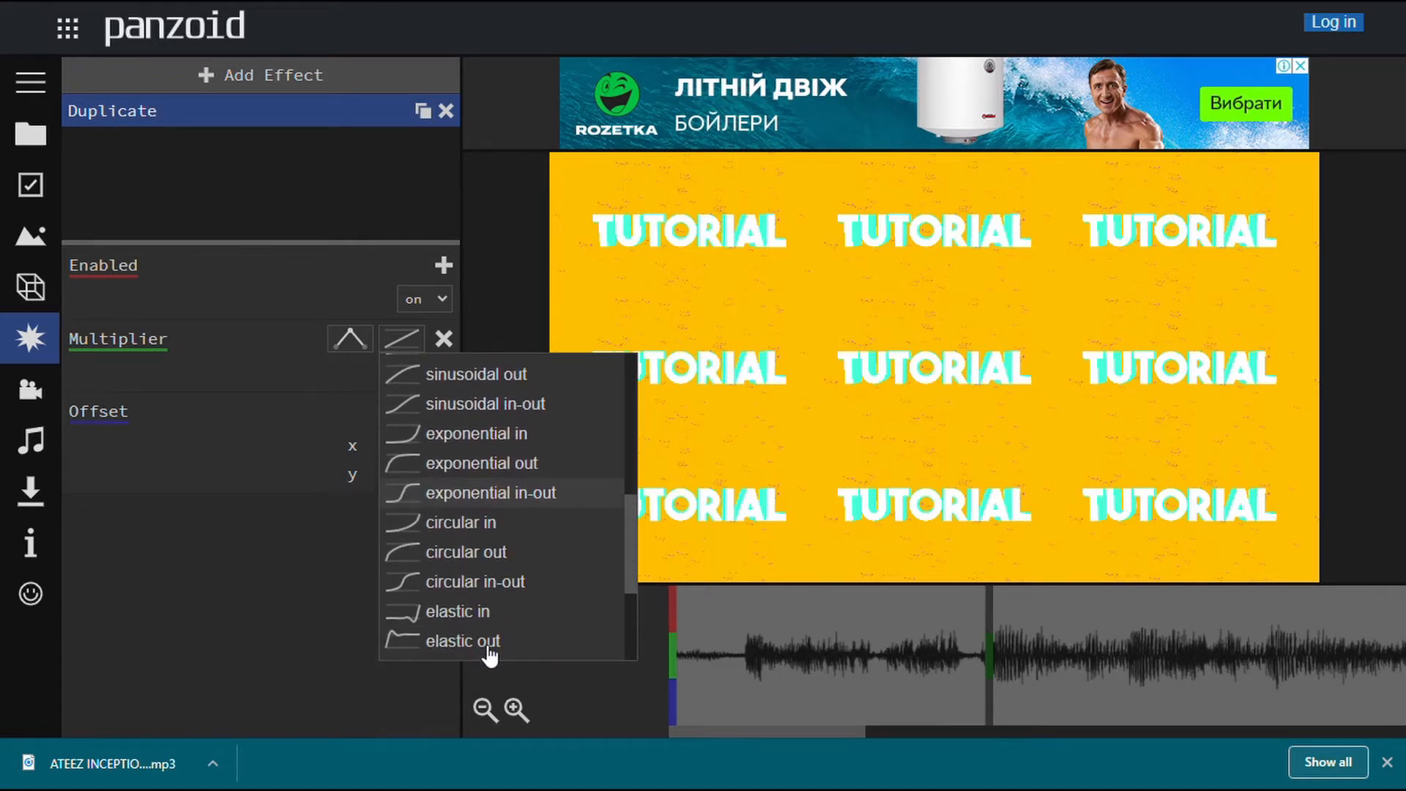
left_click(493, 584)
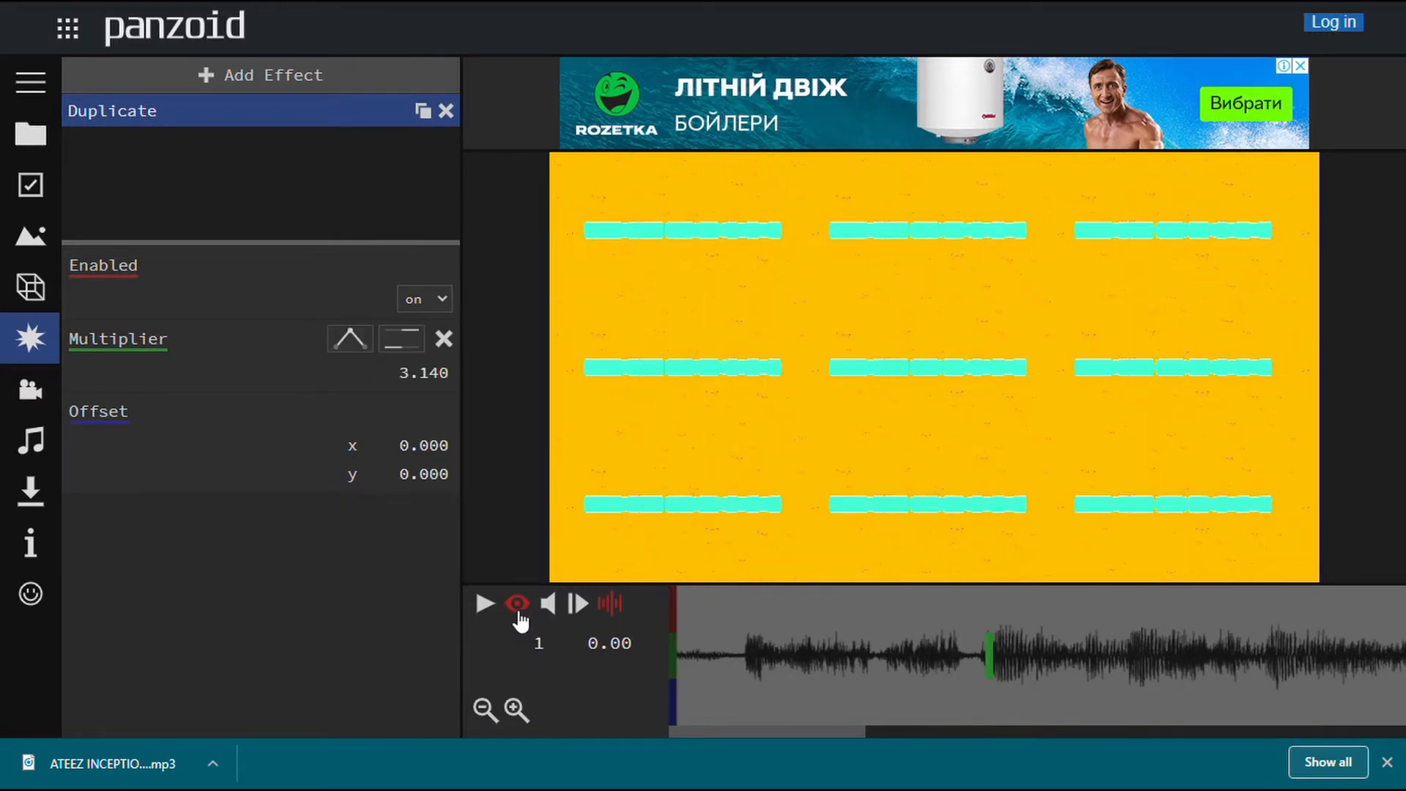
Play the animation from the start to beyond frame 79 to check the duplicated text against the music.
left_click(486, 603)
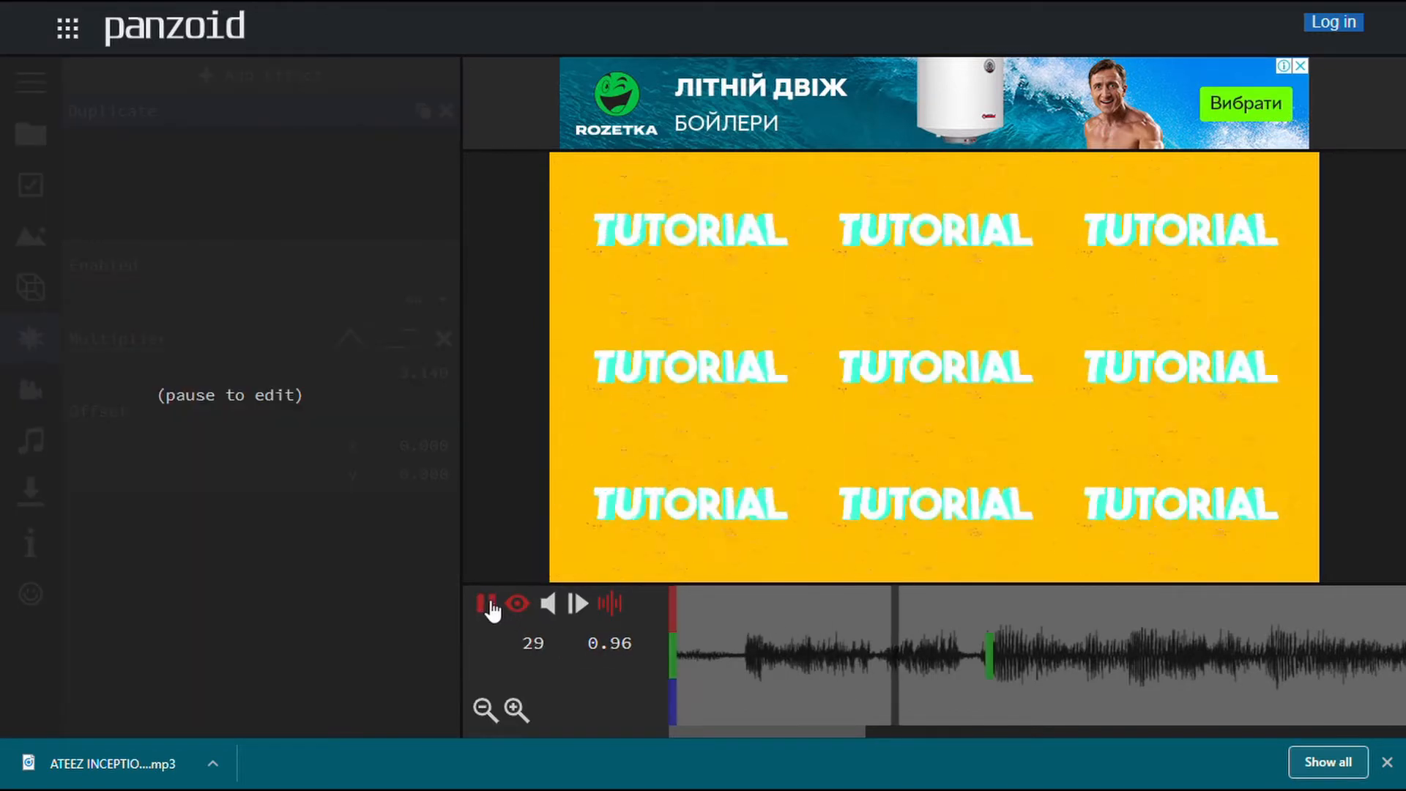
left_click(487, 604)
left_click(487, 604)
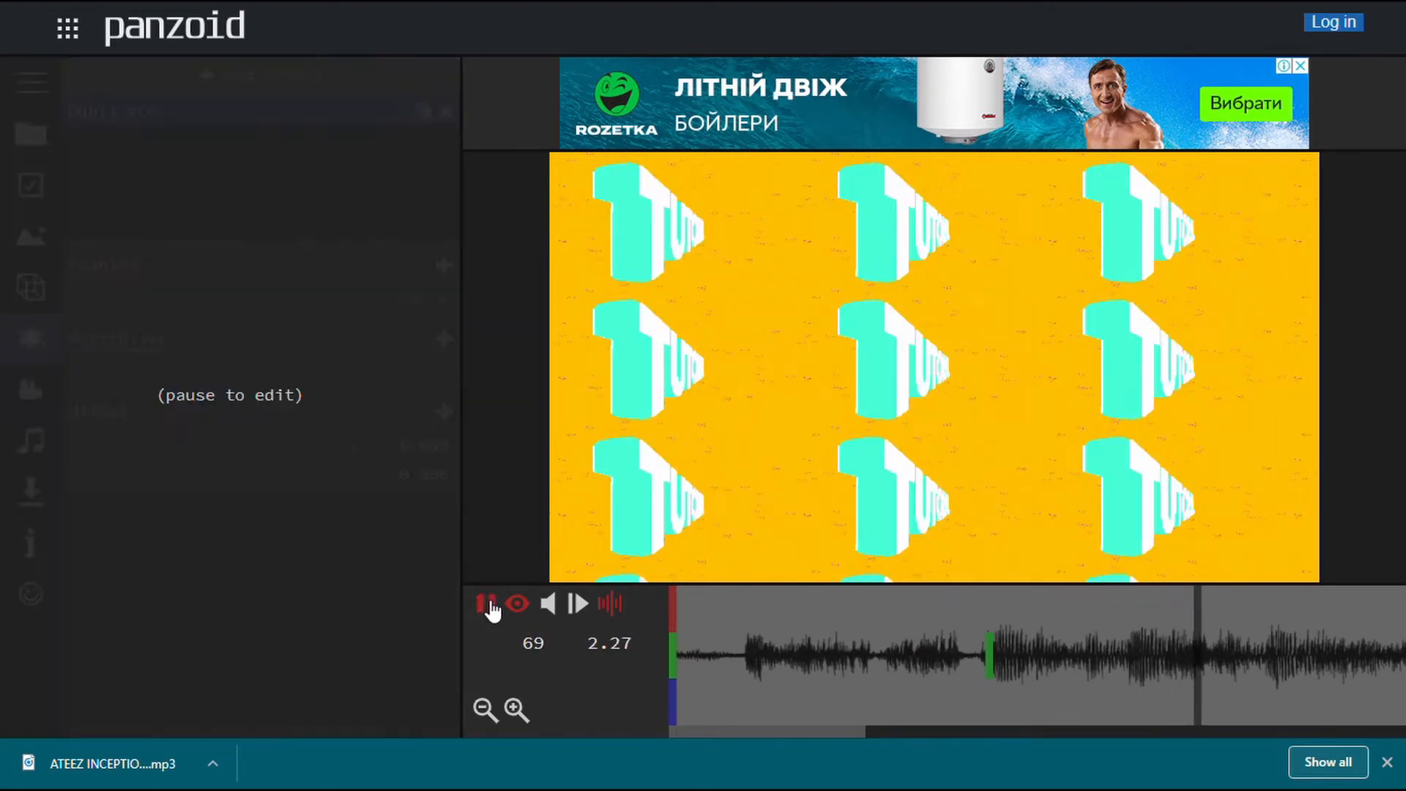
left_click(488, 604)
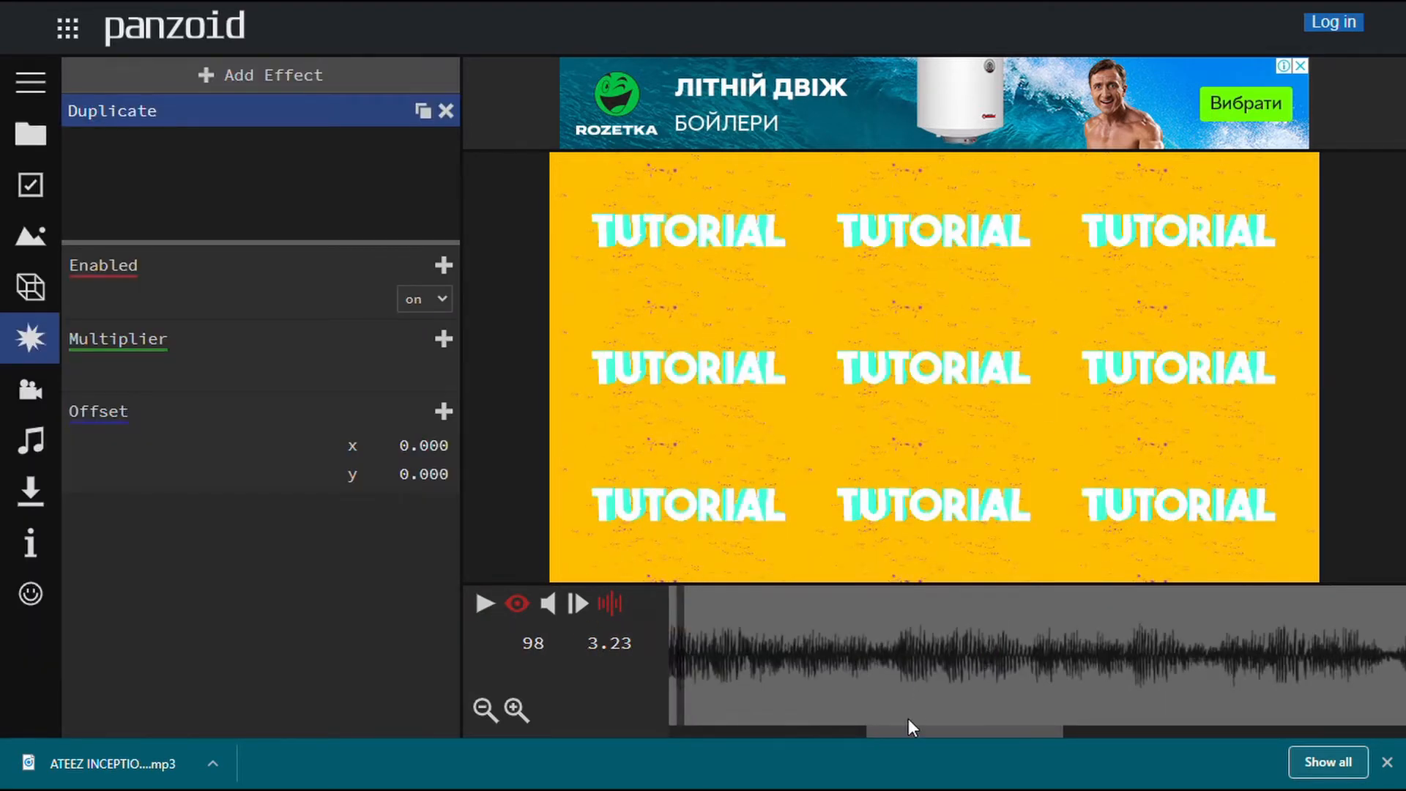
Set the Duplicate effect's multiplier keyframe at frame 1 to 1.
left_click_drag(896, 732, 700, 729)
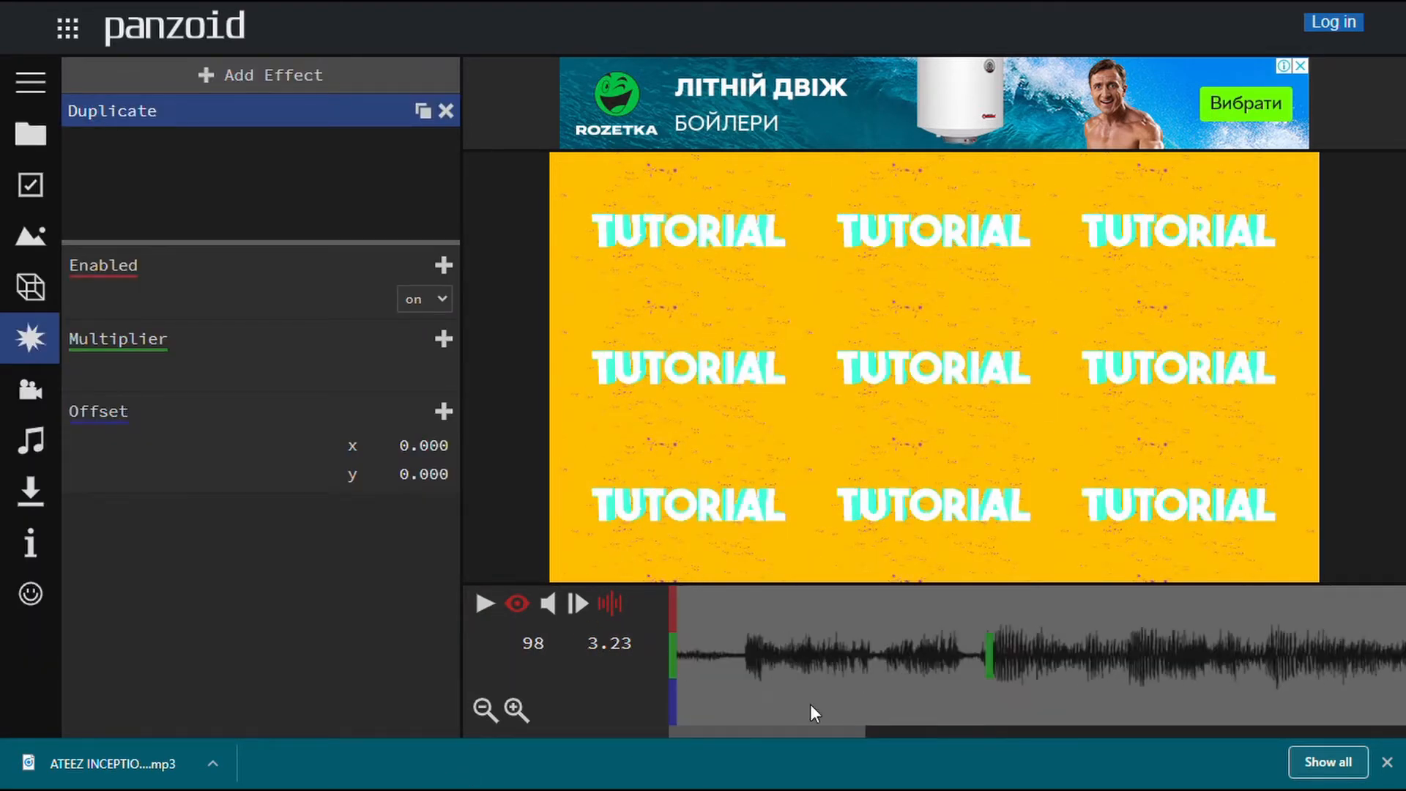
left_click_drag(791, 657, 582, 662)
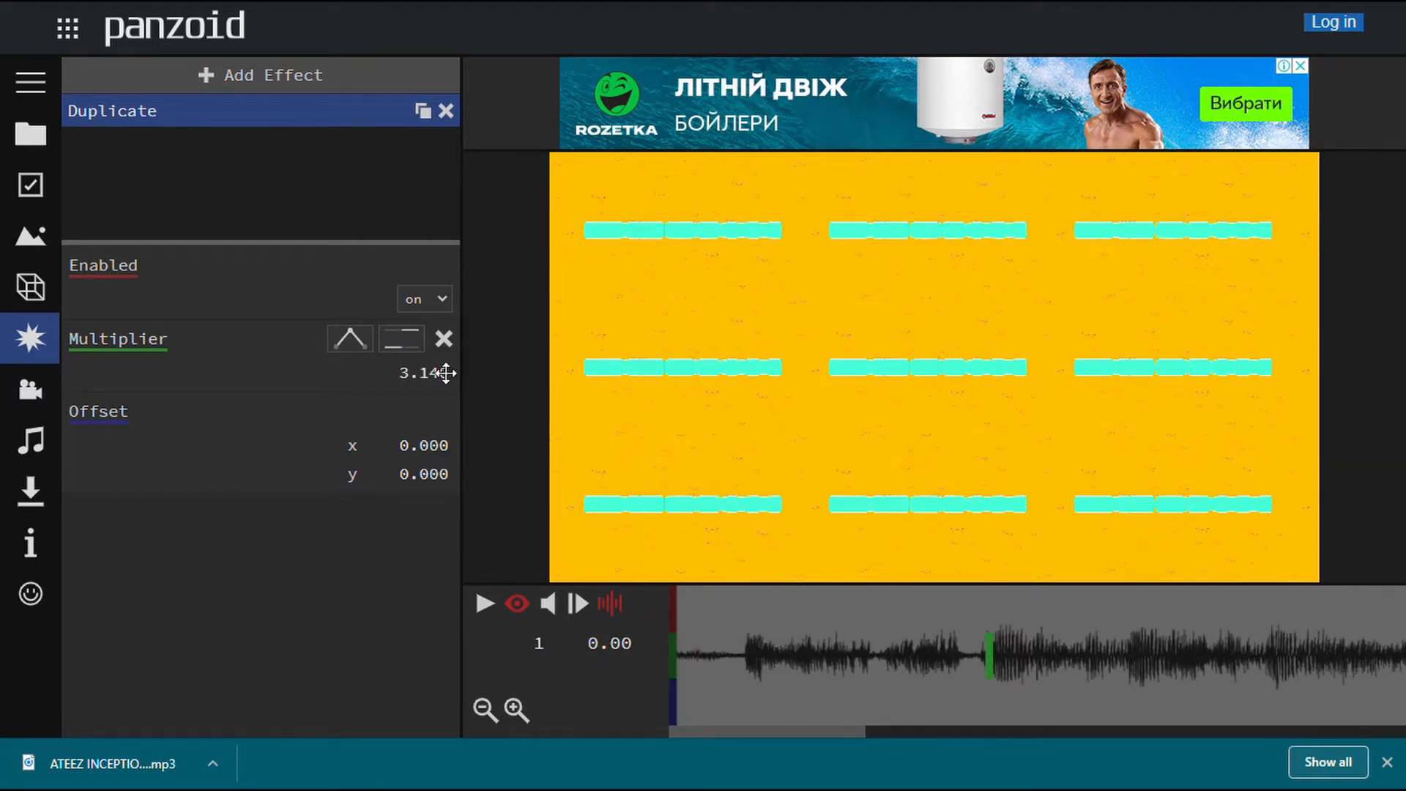
left_click_drag(446, 373, 246, 398)
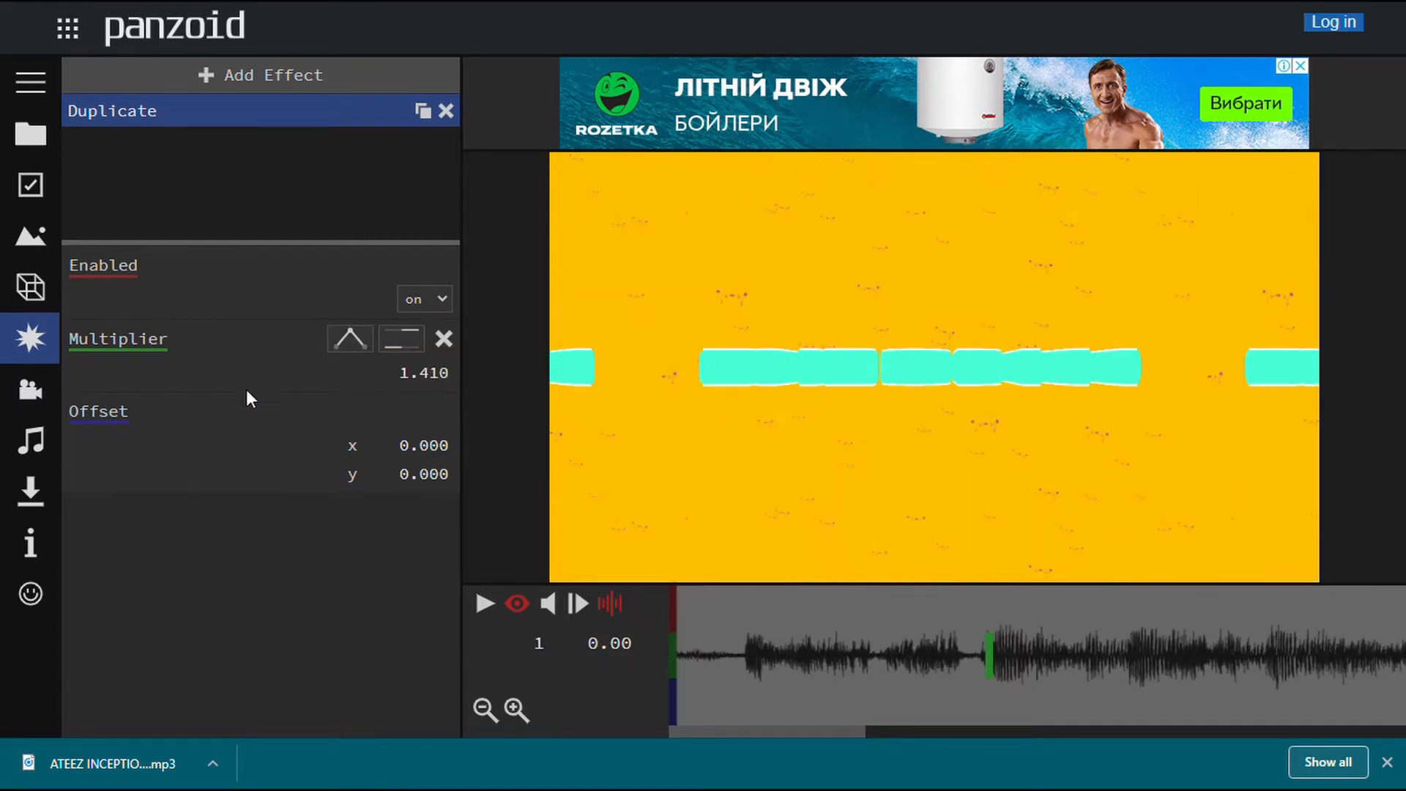
left_click(427, 384)
type("1")
key("Return")
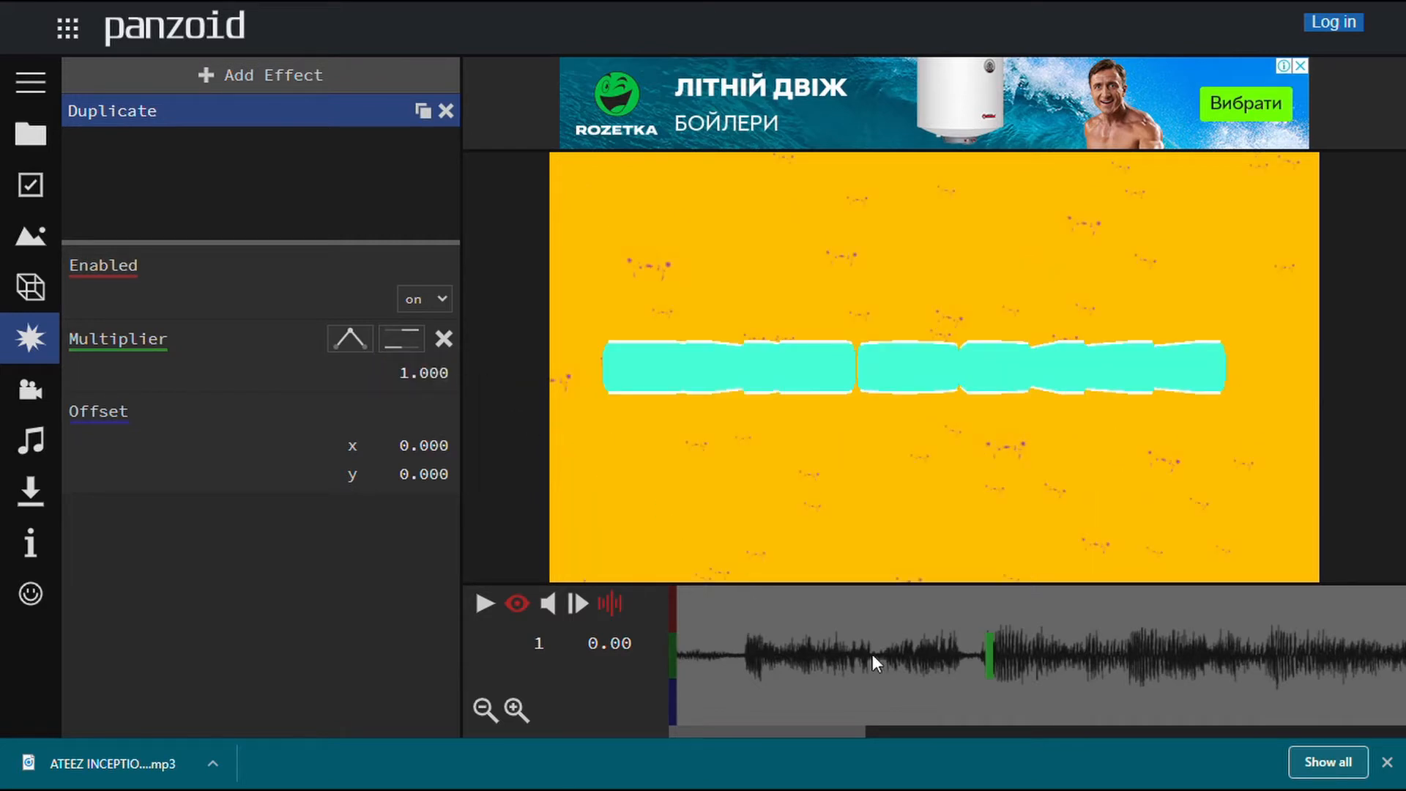
Play the animation from the start to check when the single text switches to duplicated copies.
left_click(484, 605)
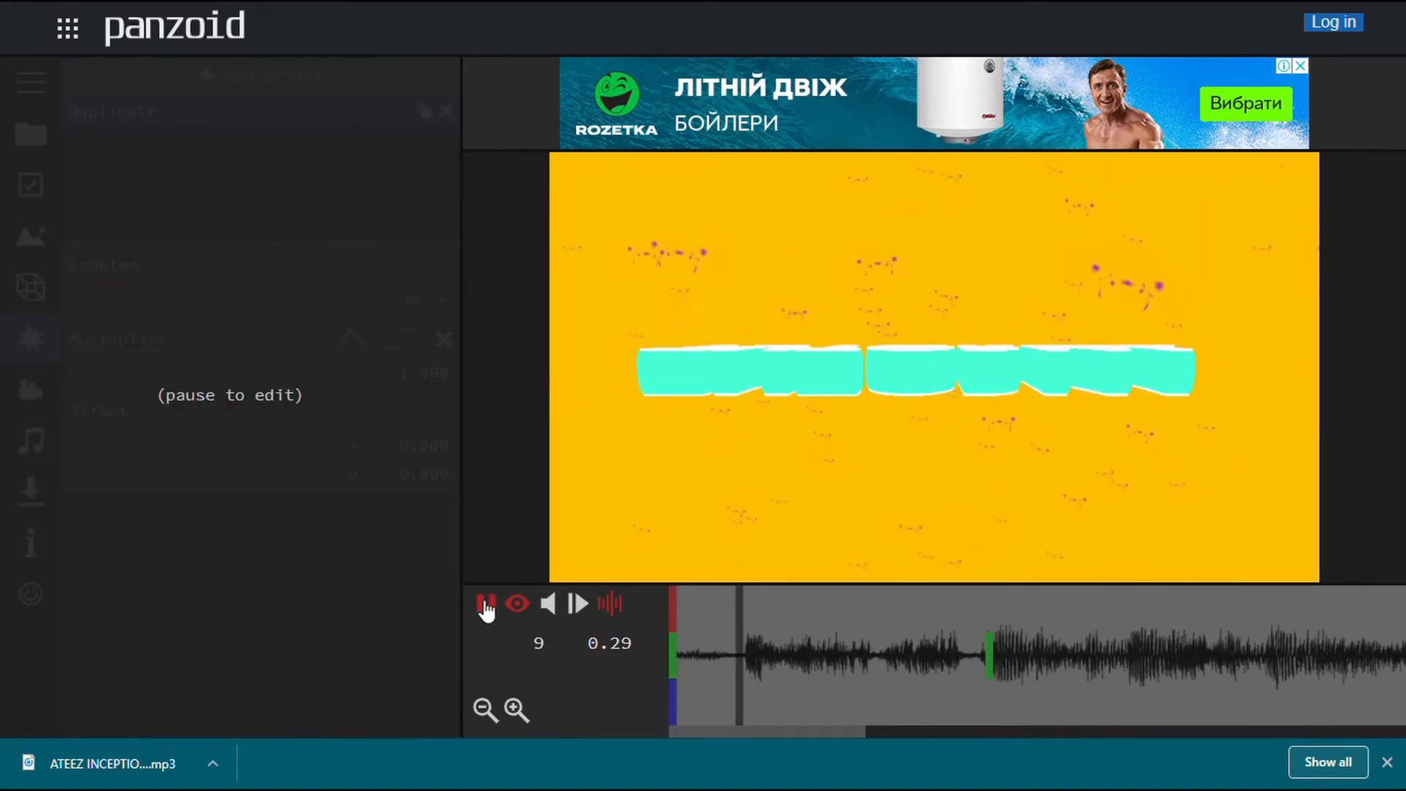
left_click(485, 605)
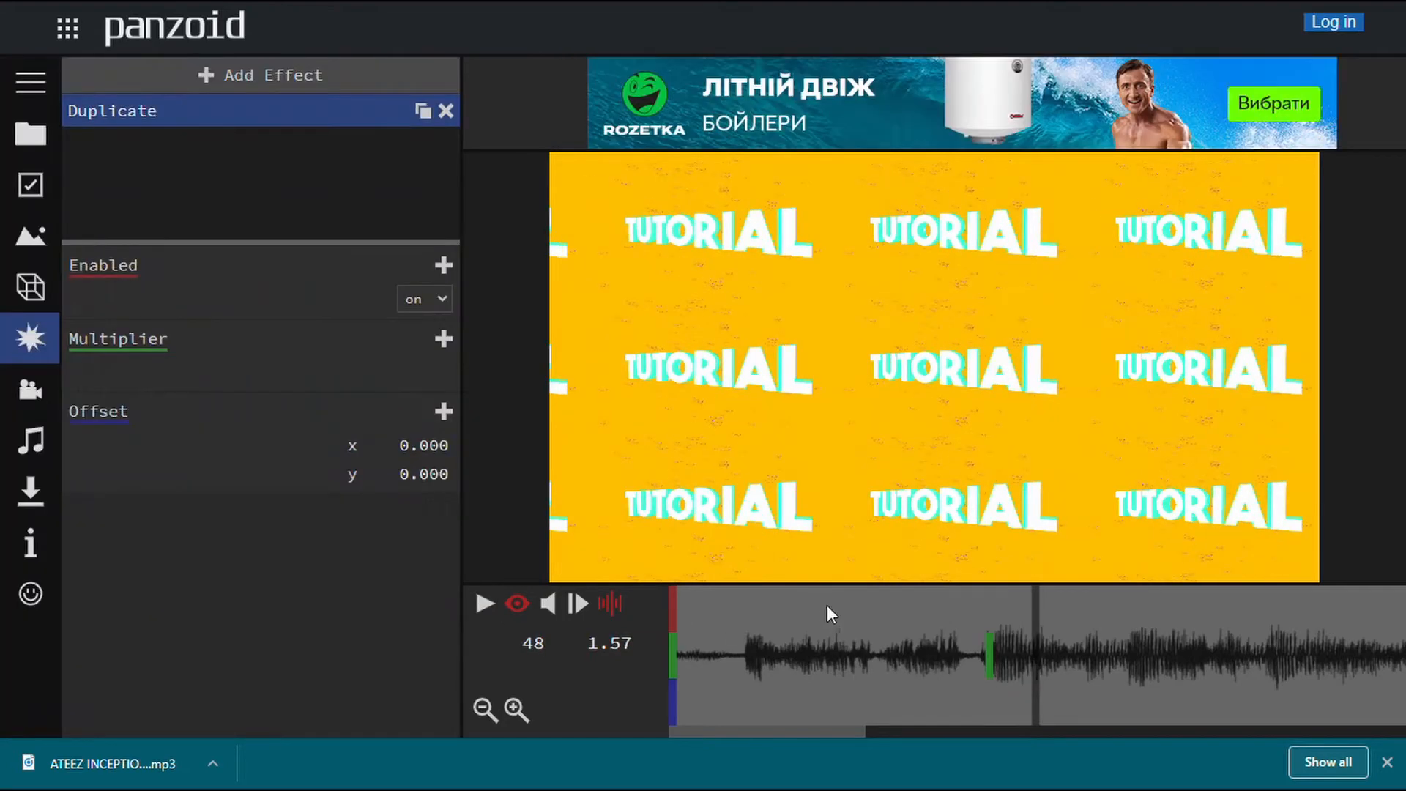
left_click_drag(820, 606, 451, 631)
left_click(487, 605)
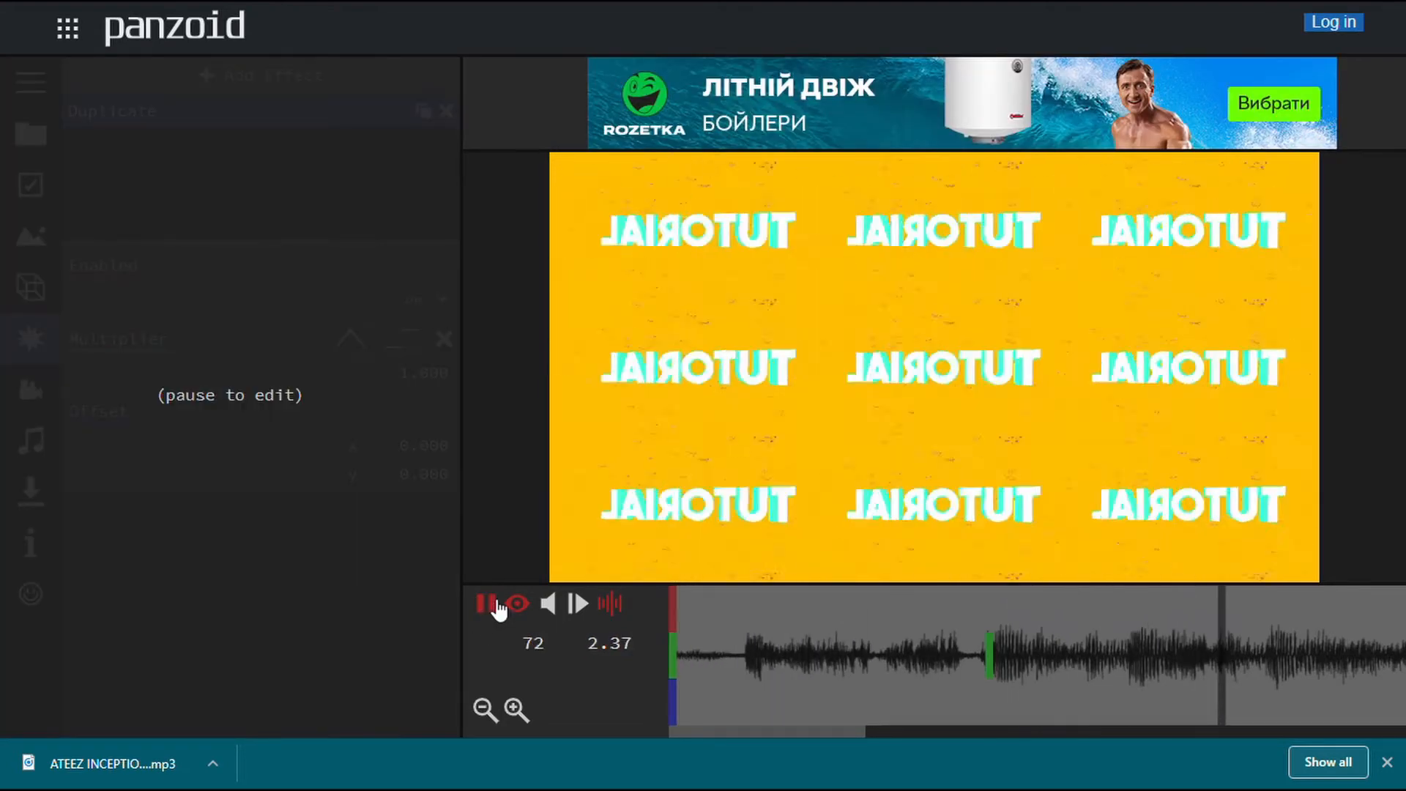
left_click(497, 606)
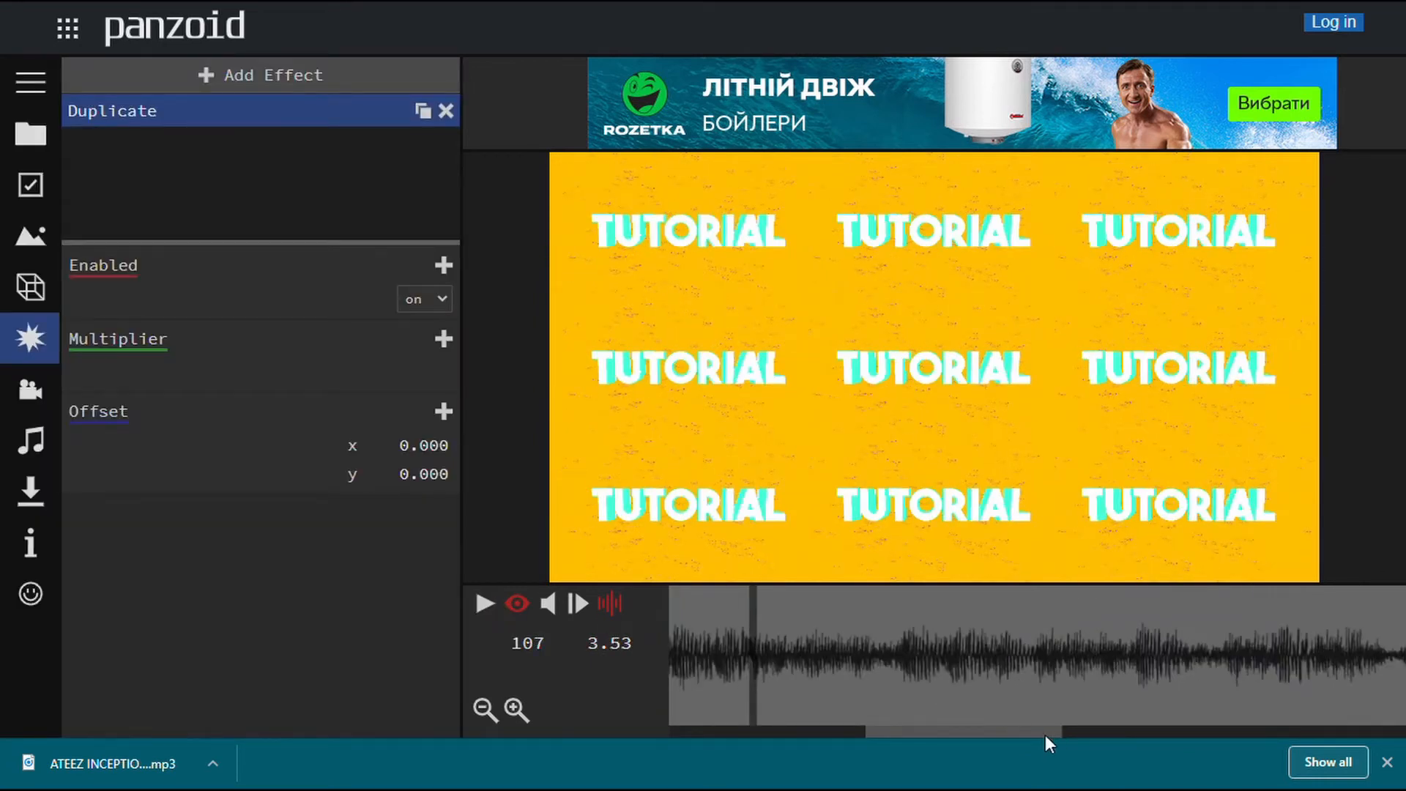
Add a multiplier keyframe to the Duplicate effect at the frame 78 beat and set it to 1.
left_click_drag(1045, 736, 695, 685)
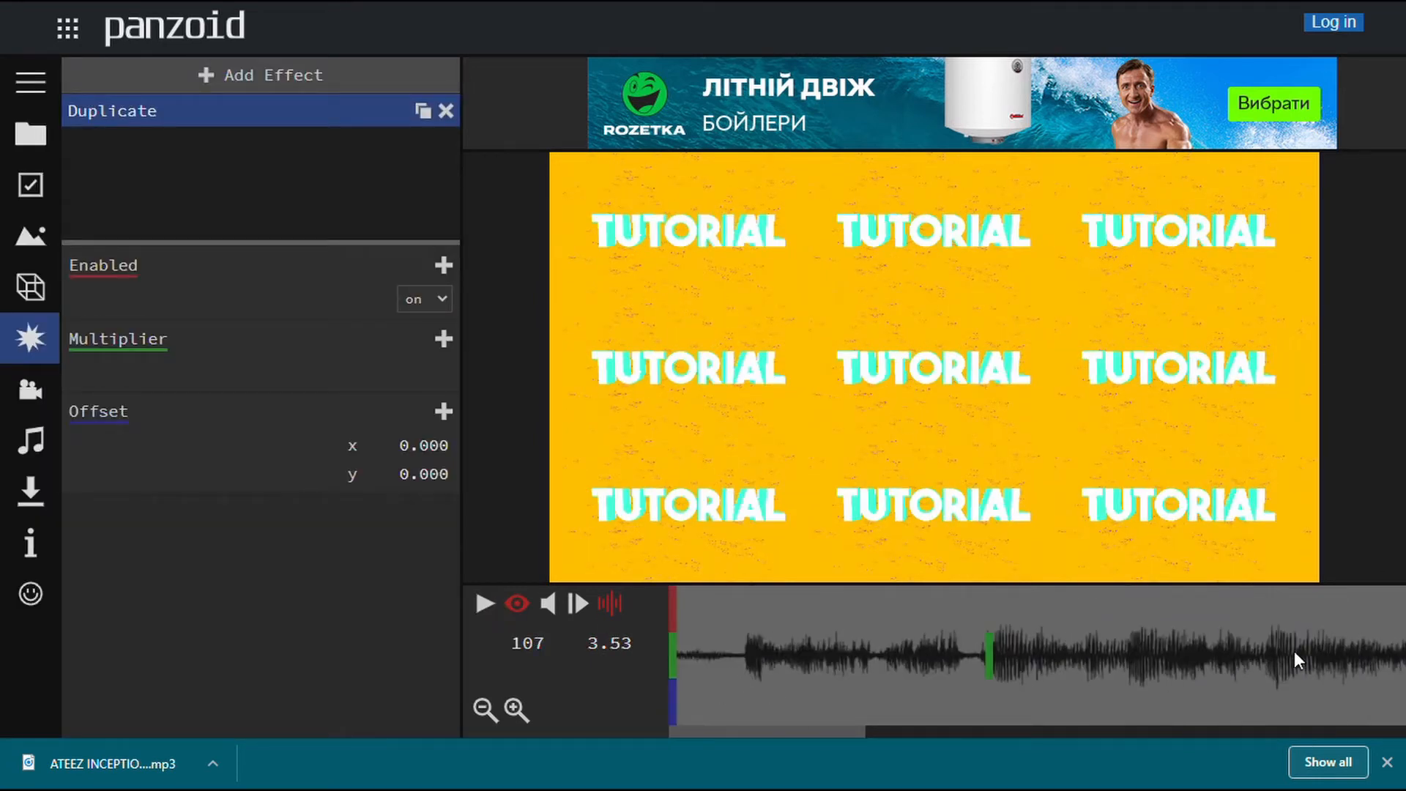
left_click(1269, 652)
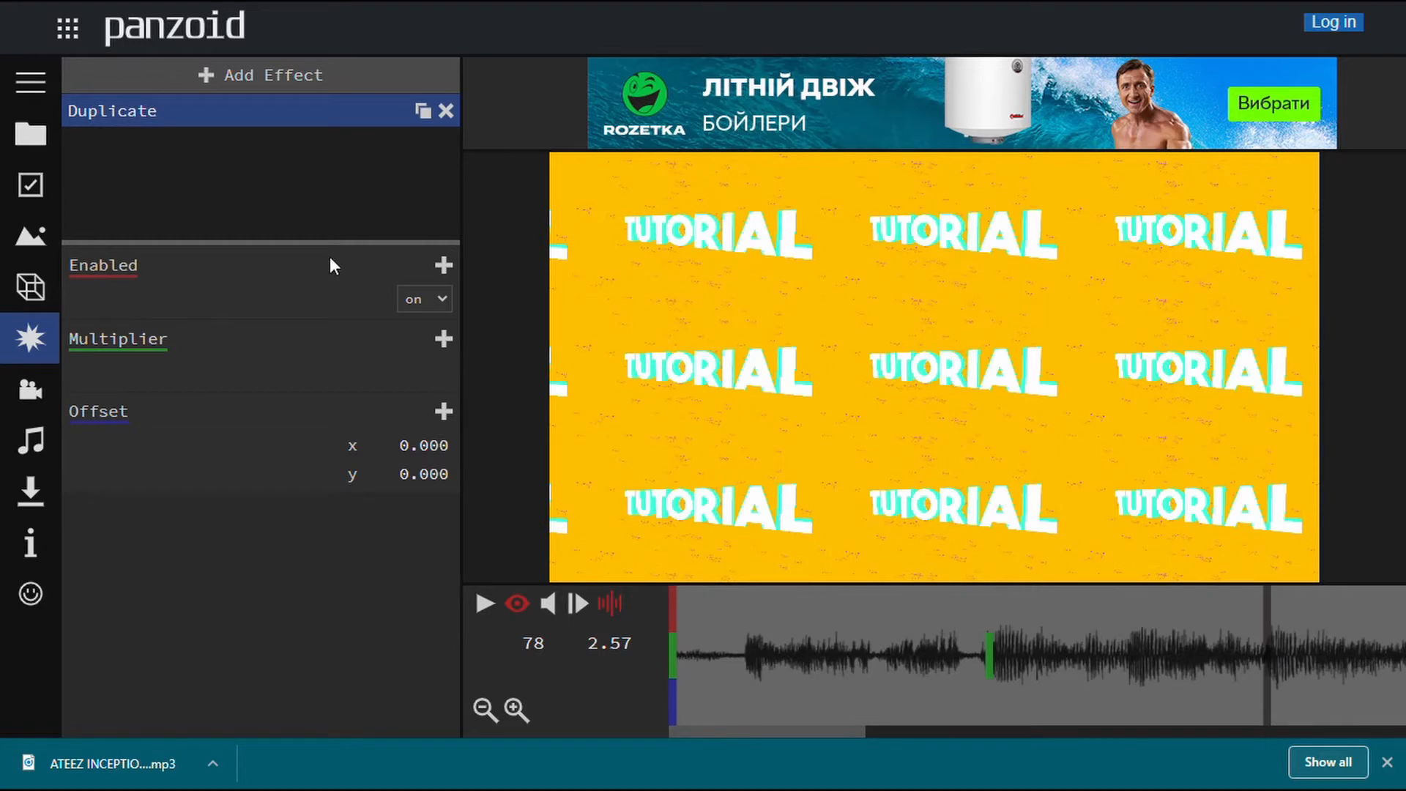
left_click(444, 338)
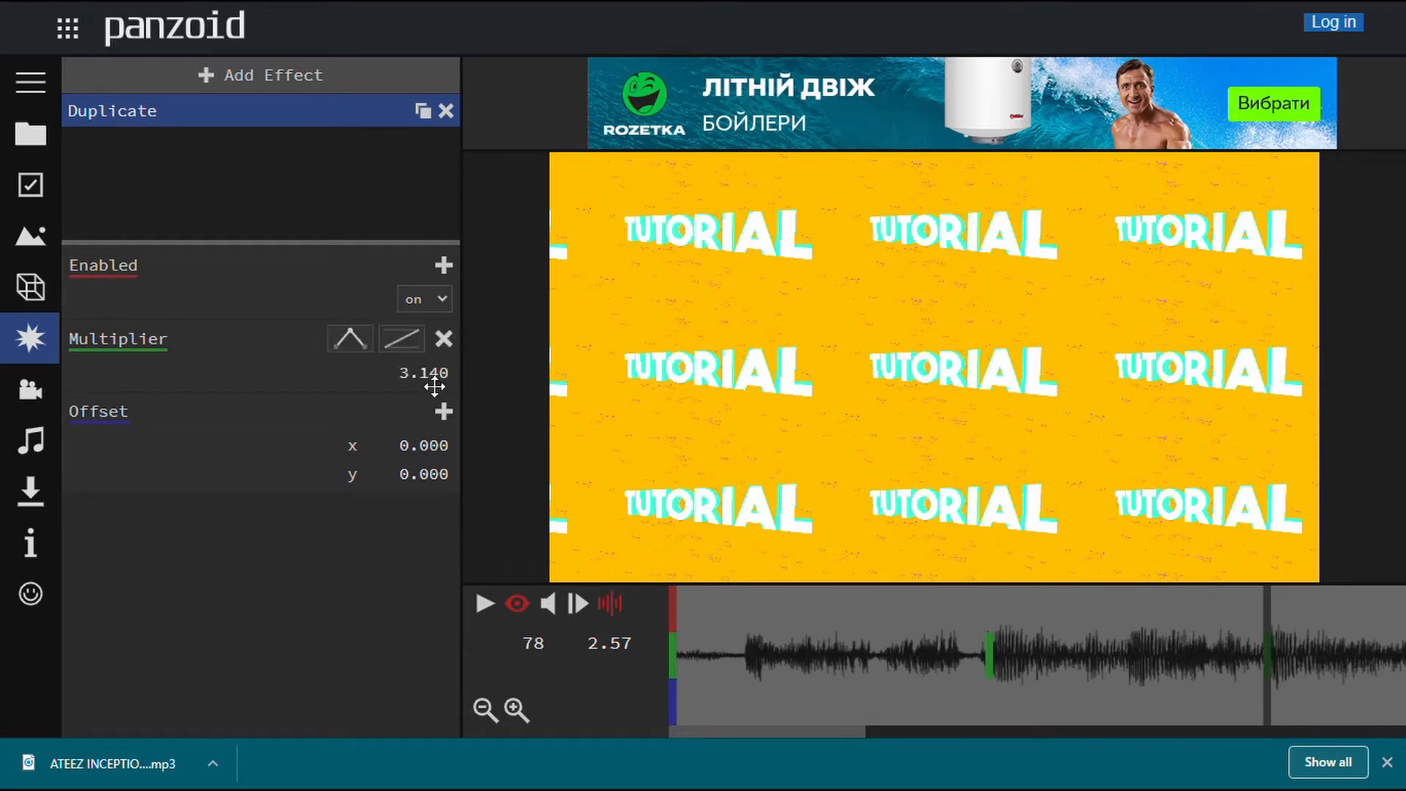
left_click_drag(433, 370, 729, 564)
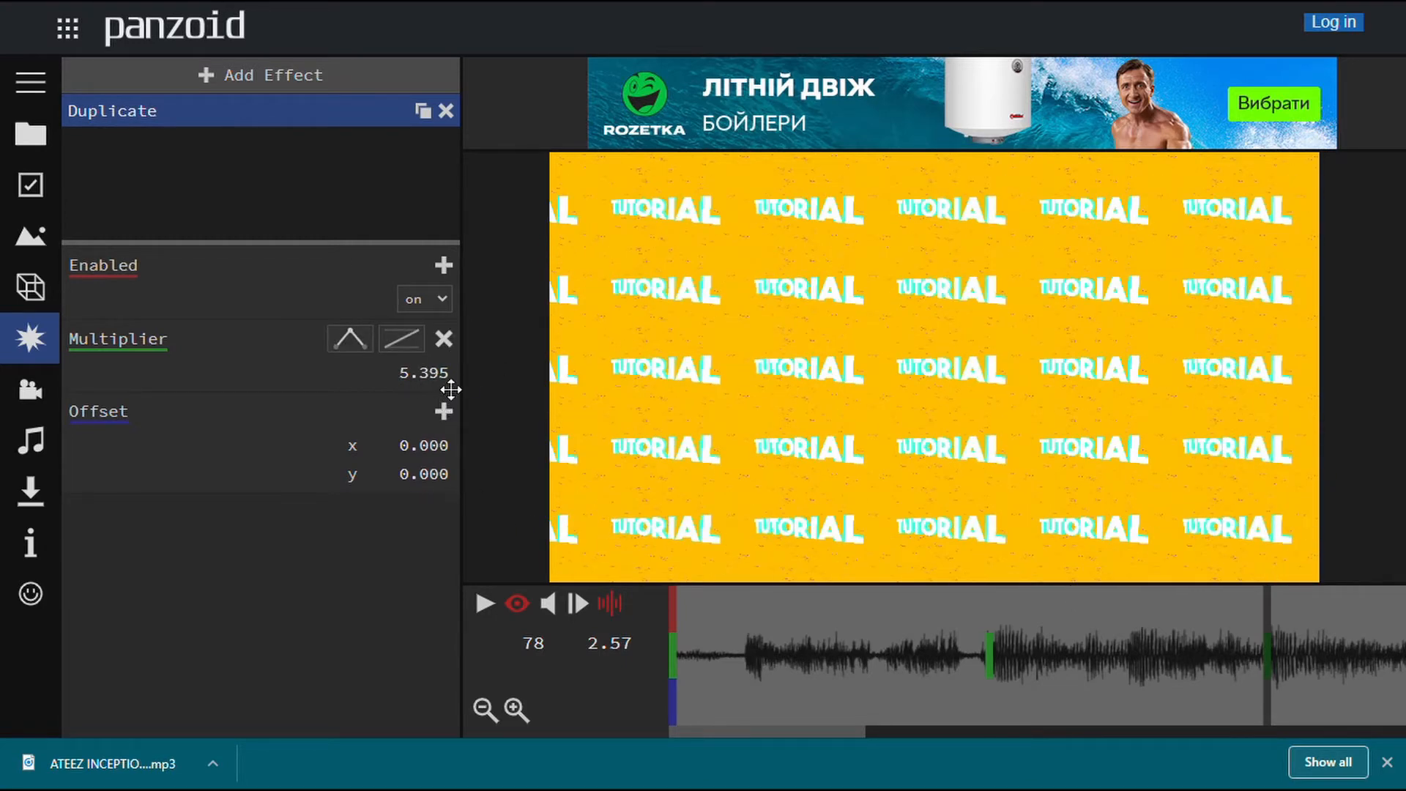
left_click_drag(443, 377, 367, 454)
left_click(415, 391)
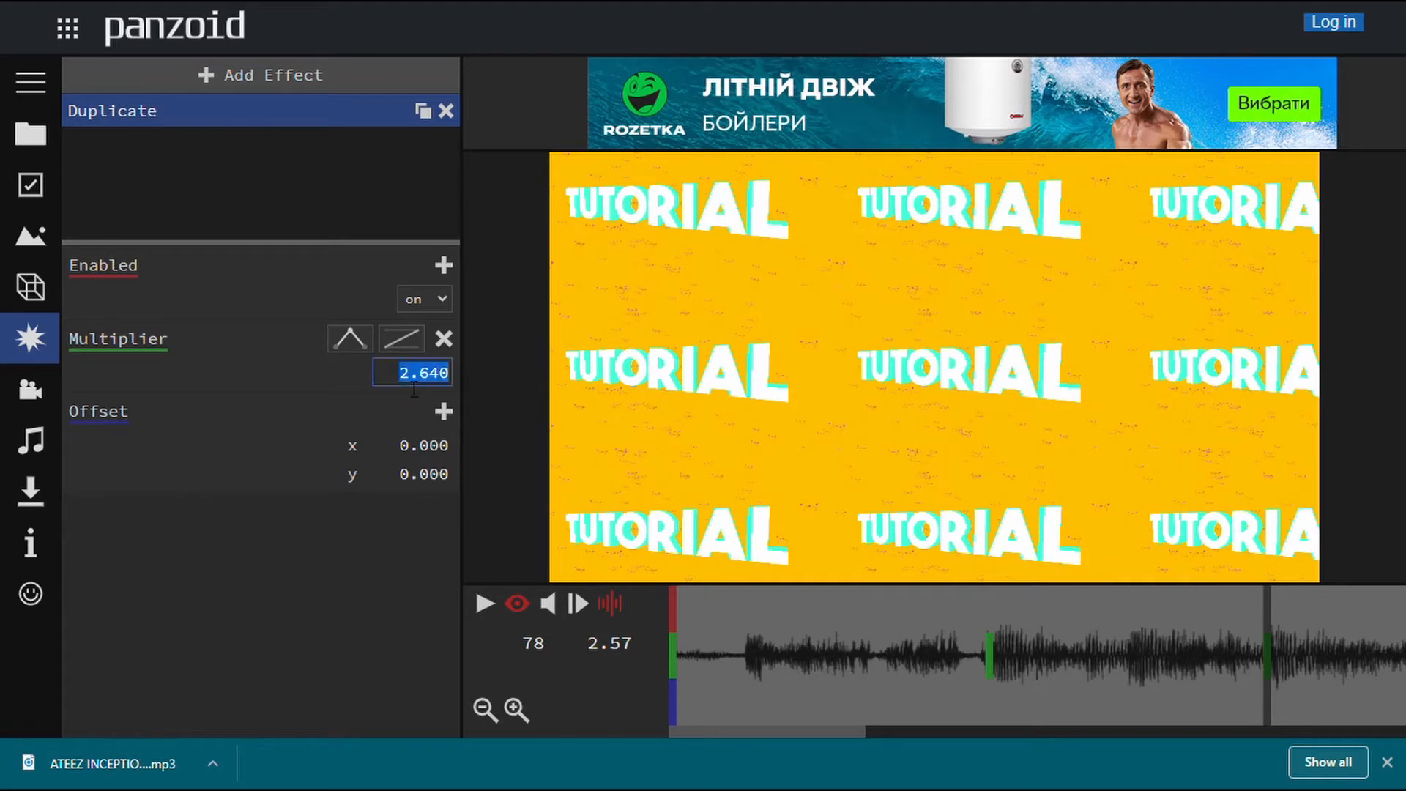
type("1")
key("Return")
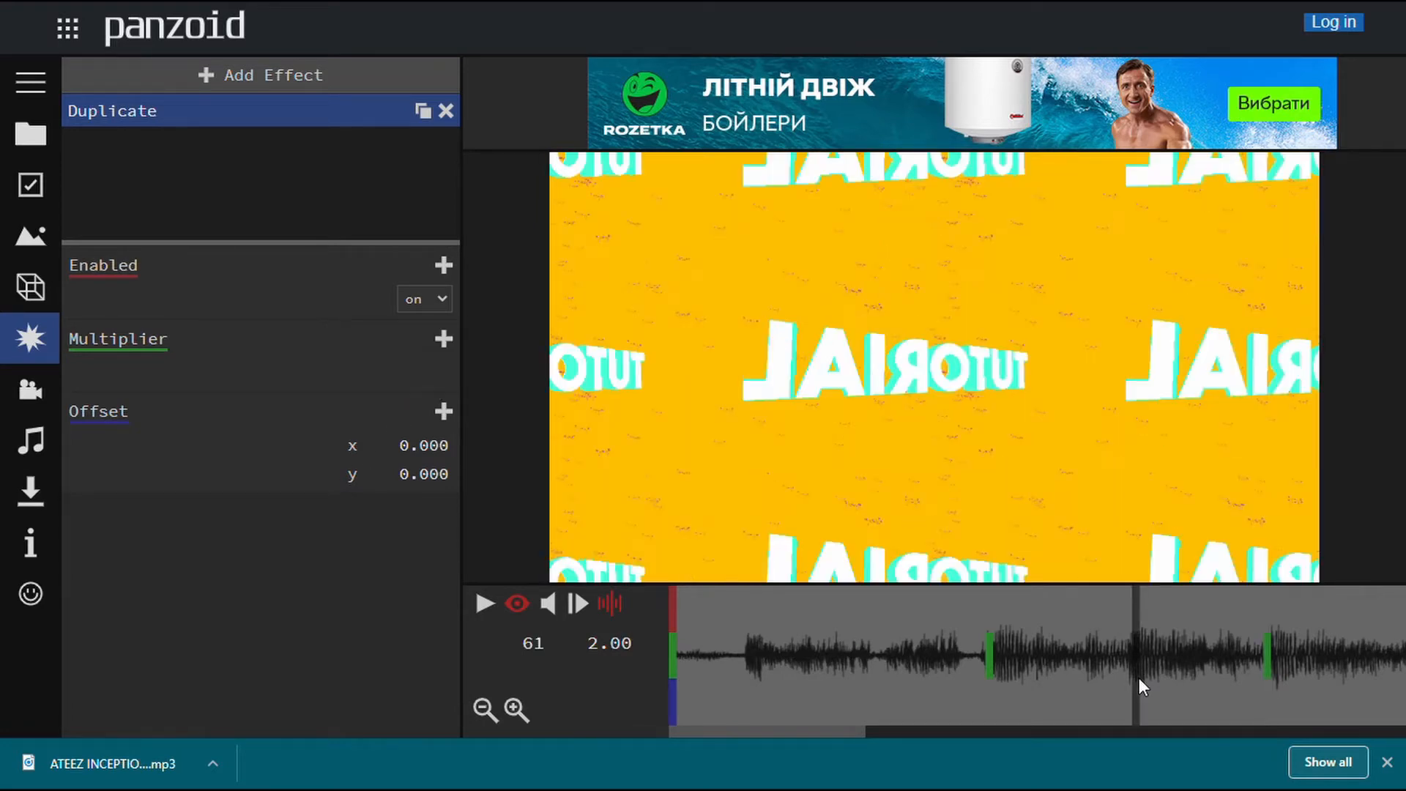
Play the animation past frame 78 to check the return from duplicated copies to a single text.
left_click(486, 605)
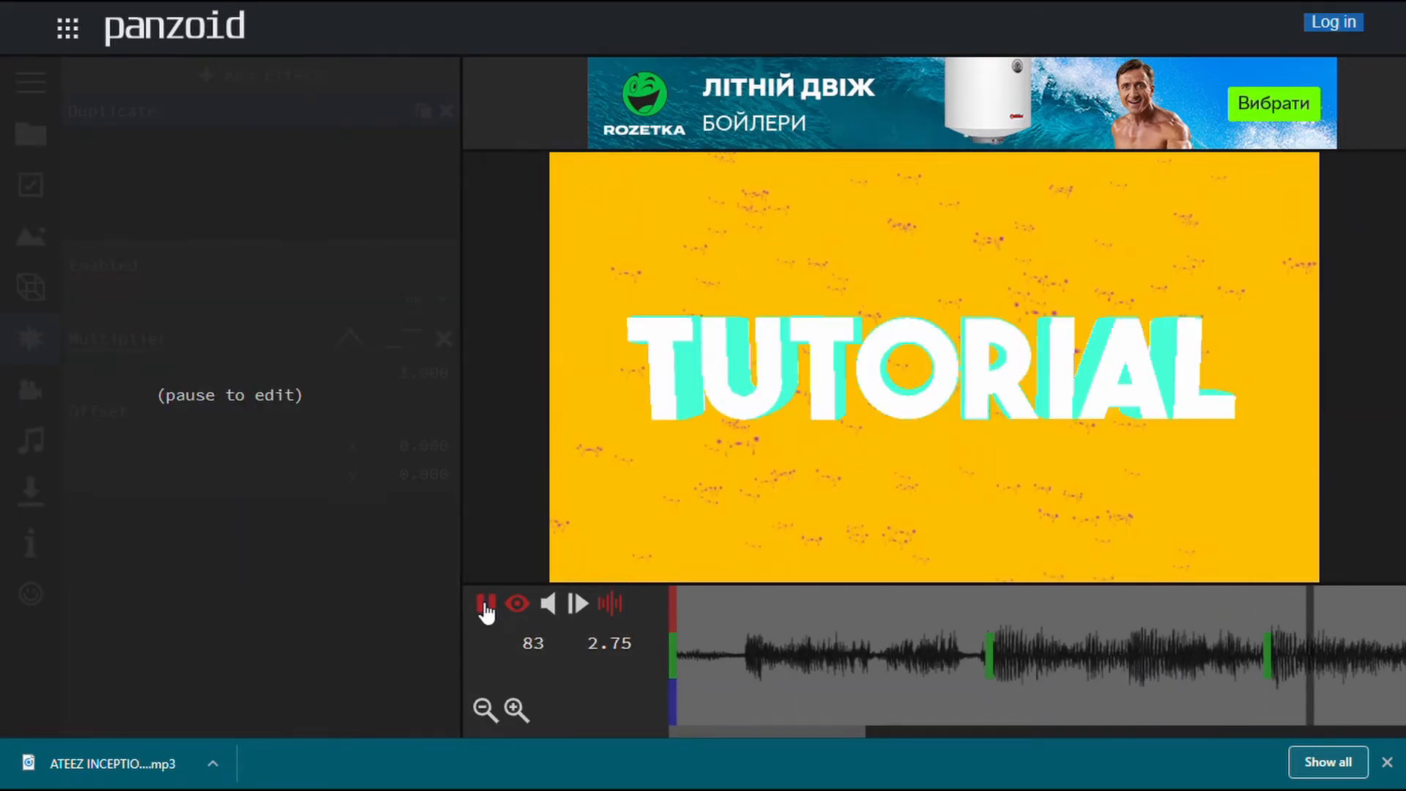
left_click(486, 605)
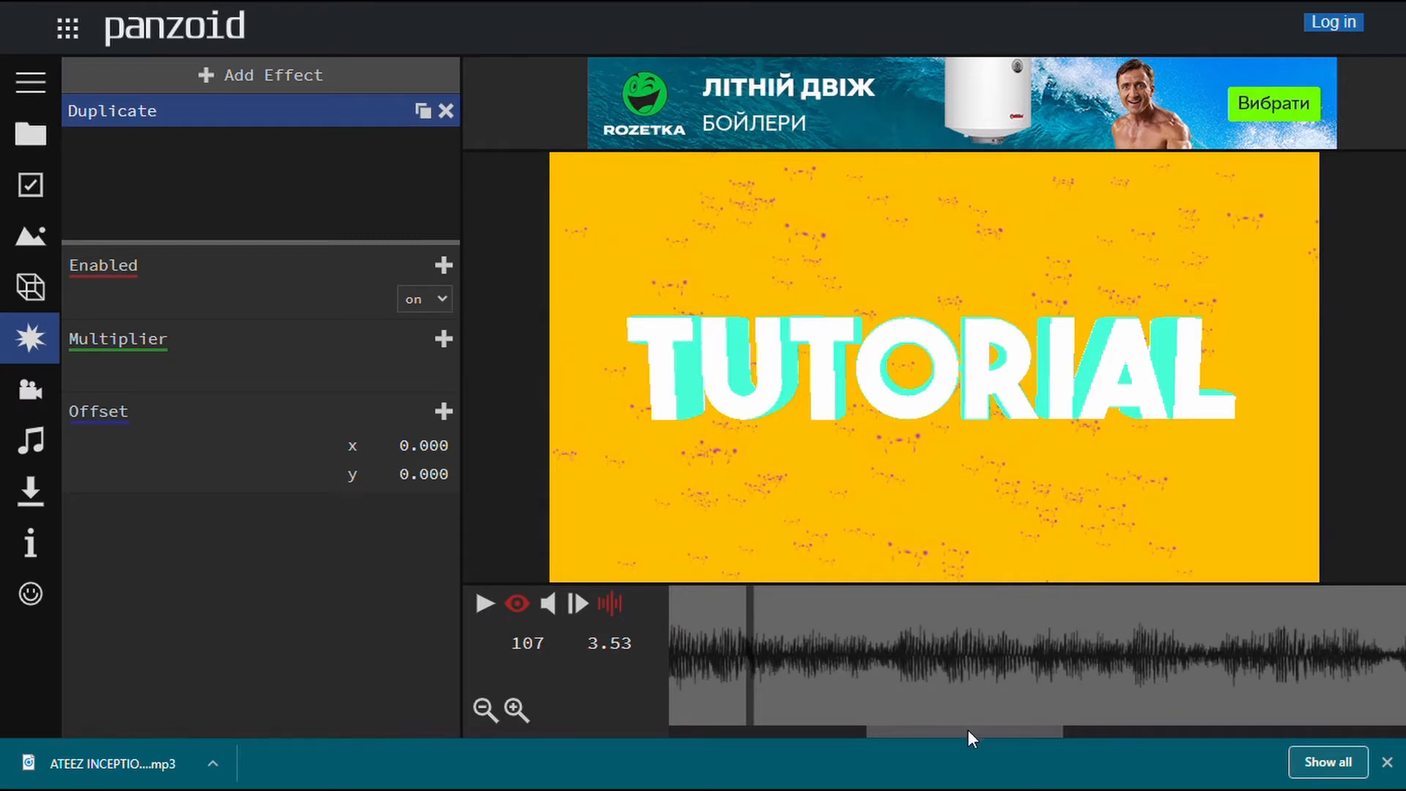
left_click_drag(969, 729, 540, 751)
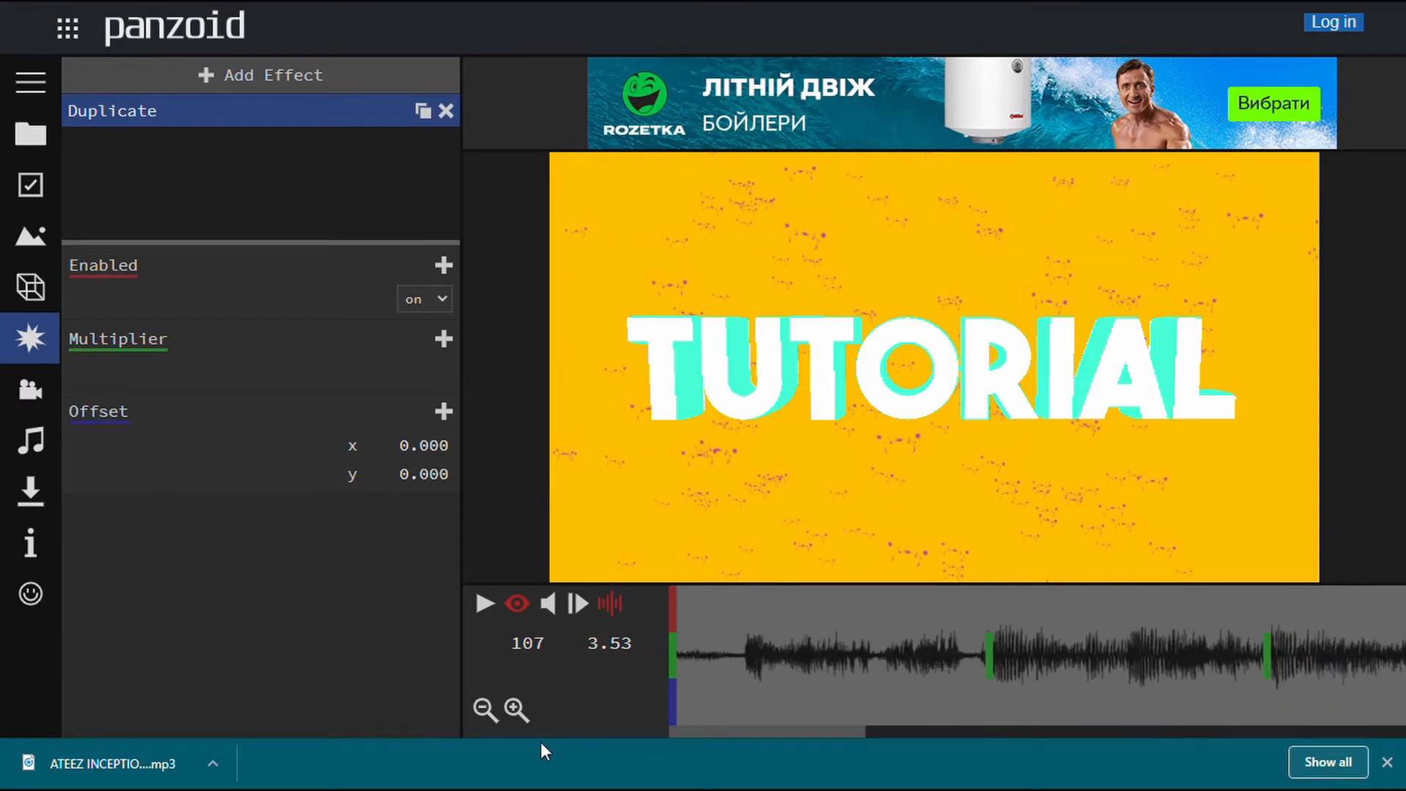
Add the Radial Blur effect and open its settings.
left_click(293, 83)
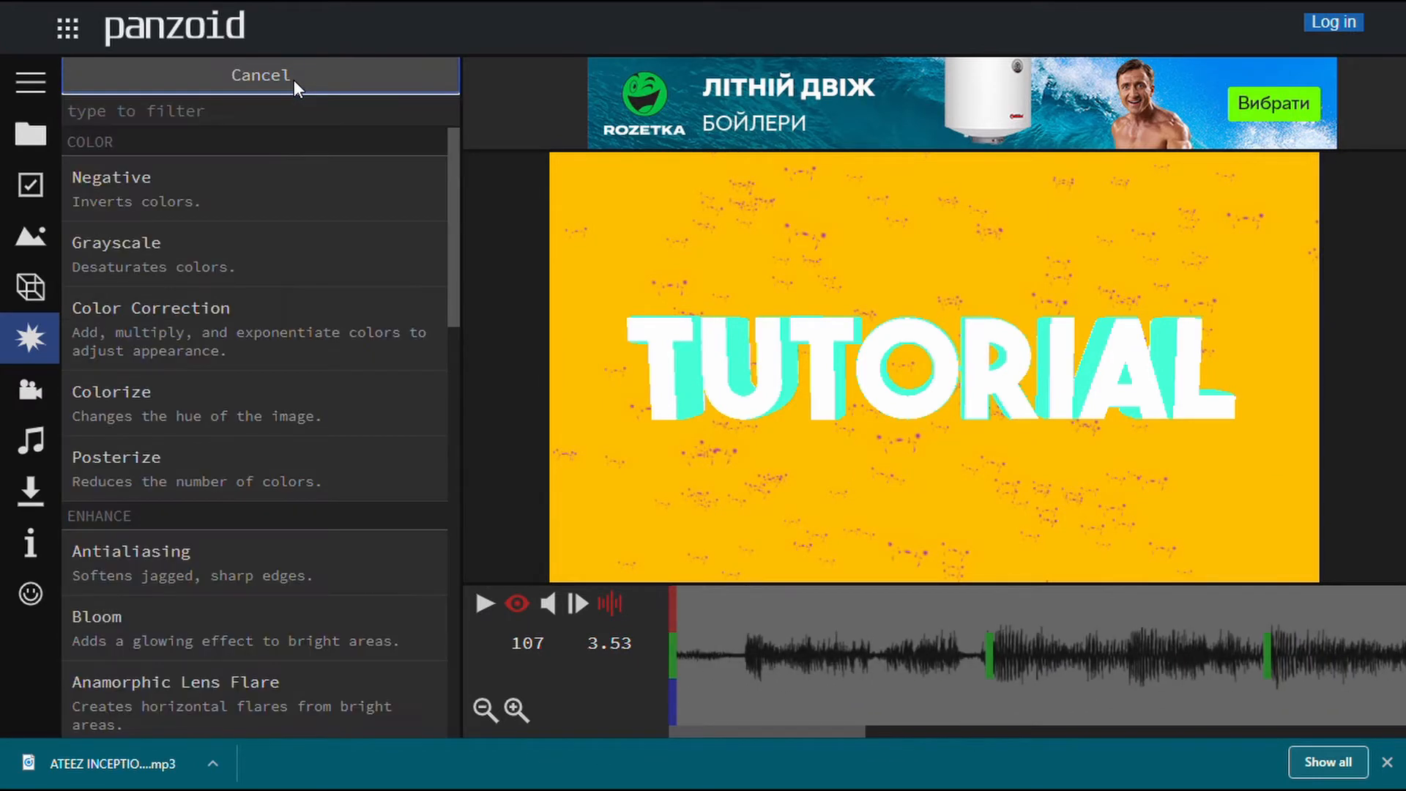
scroll(233, 393, "down", 4)
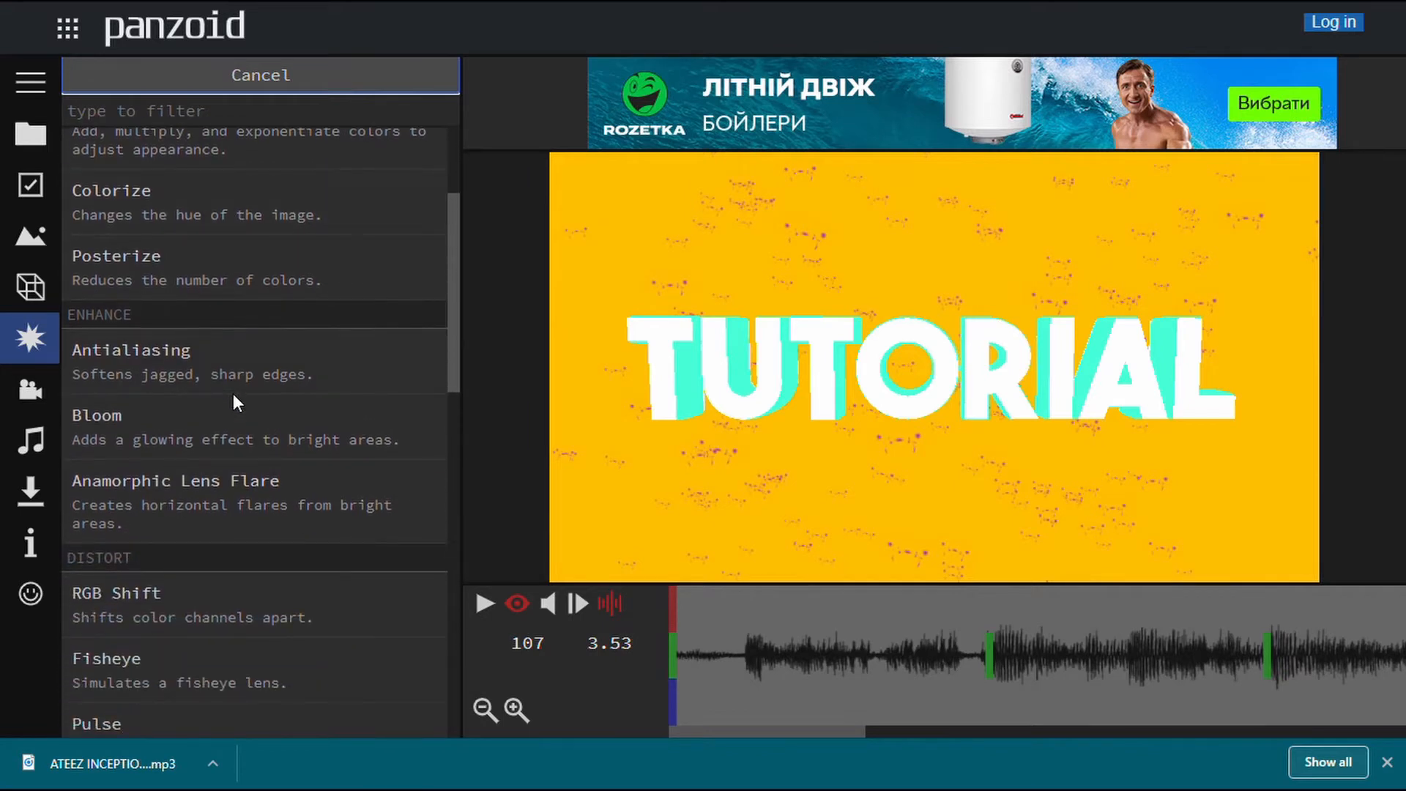
scroll(233, 394, "down", 5)
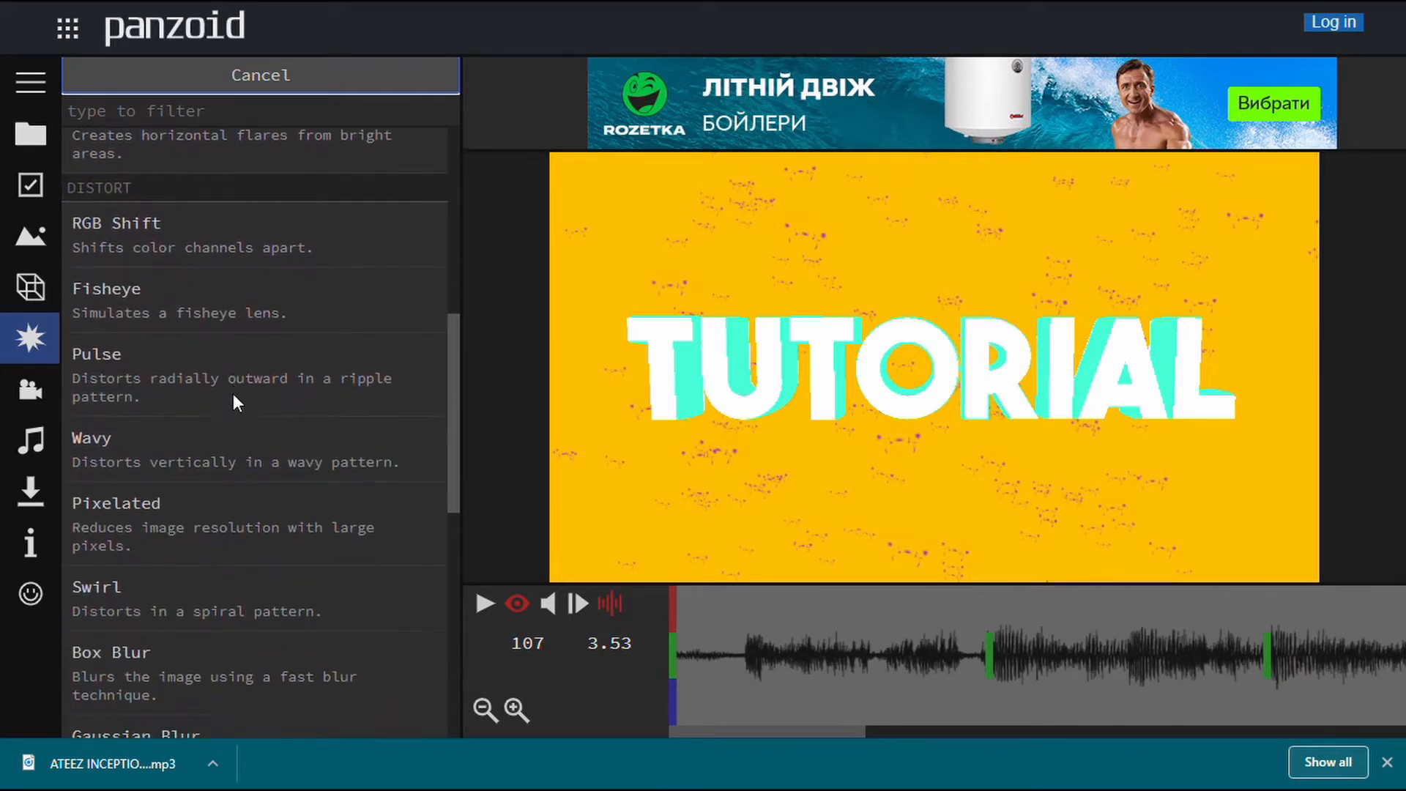
scroll(223, 583, "down", 4)
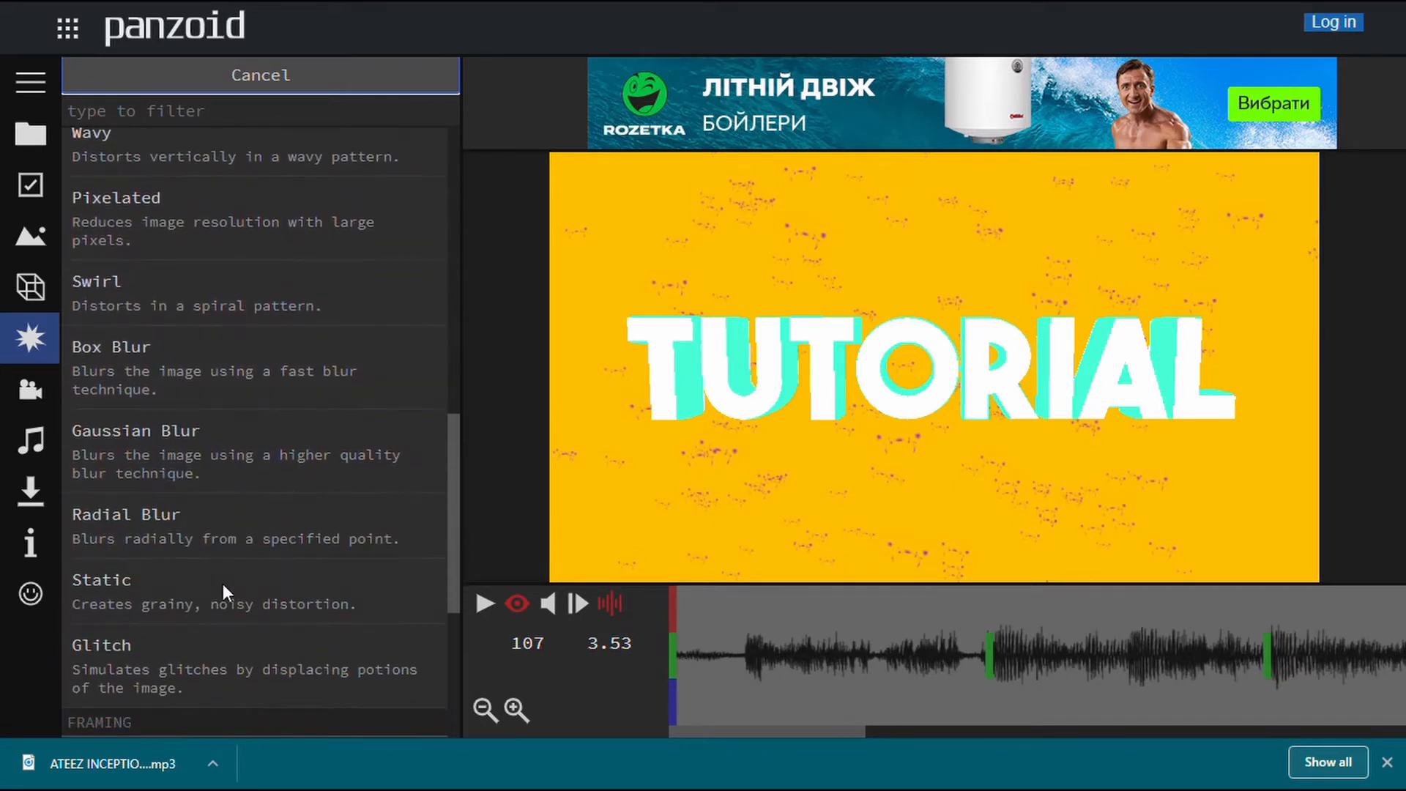
left_click(194, 517)
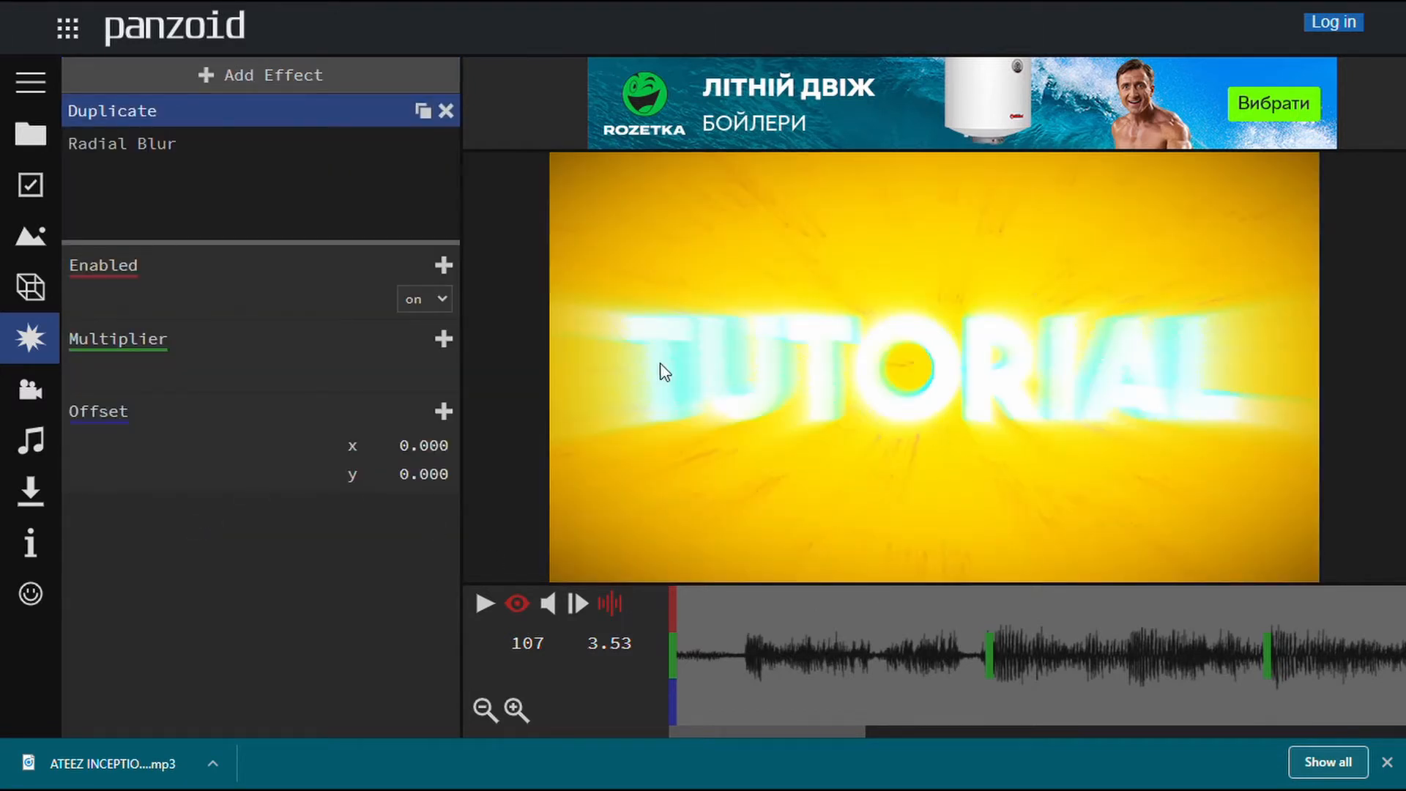
left_click(182, 144)
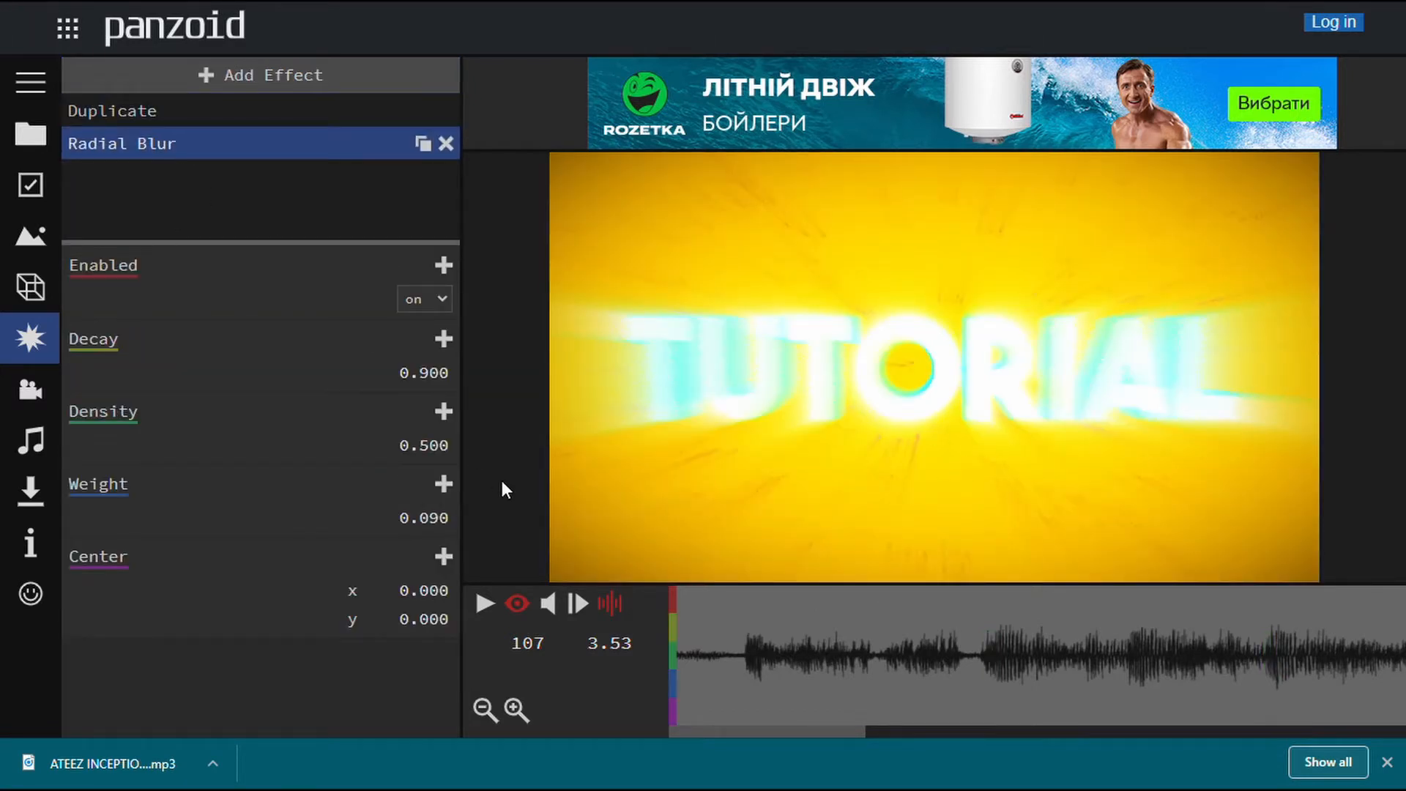
Try a density of 0.067 for the Radial Blur effect and play the animation from the start.
left_click_drag(427, 454, 103, 482)
left_click_drag(409, 467, 483, 462)
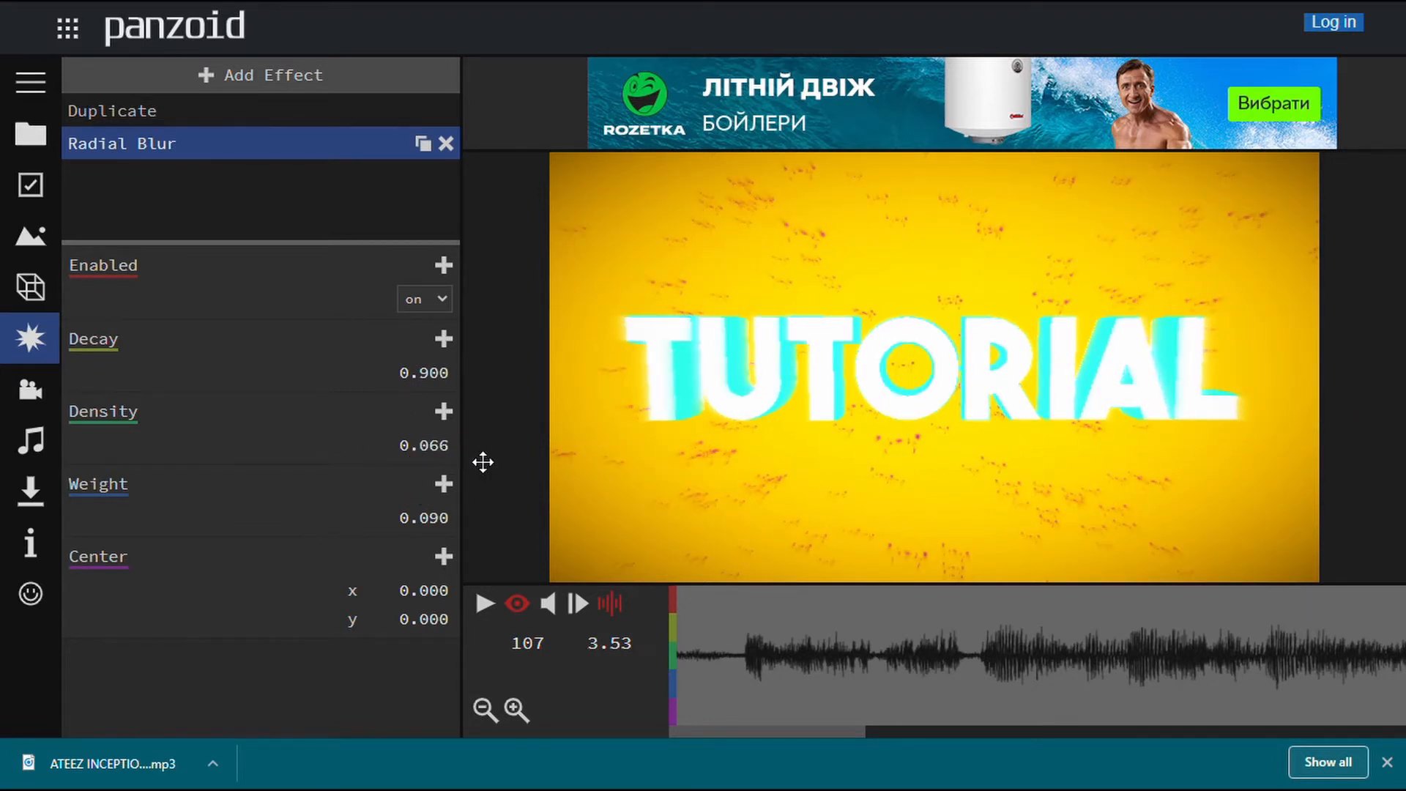
left_click_drag(936, 657, 466, 594)
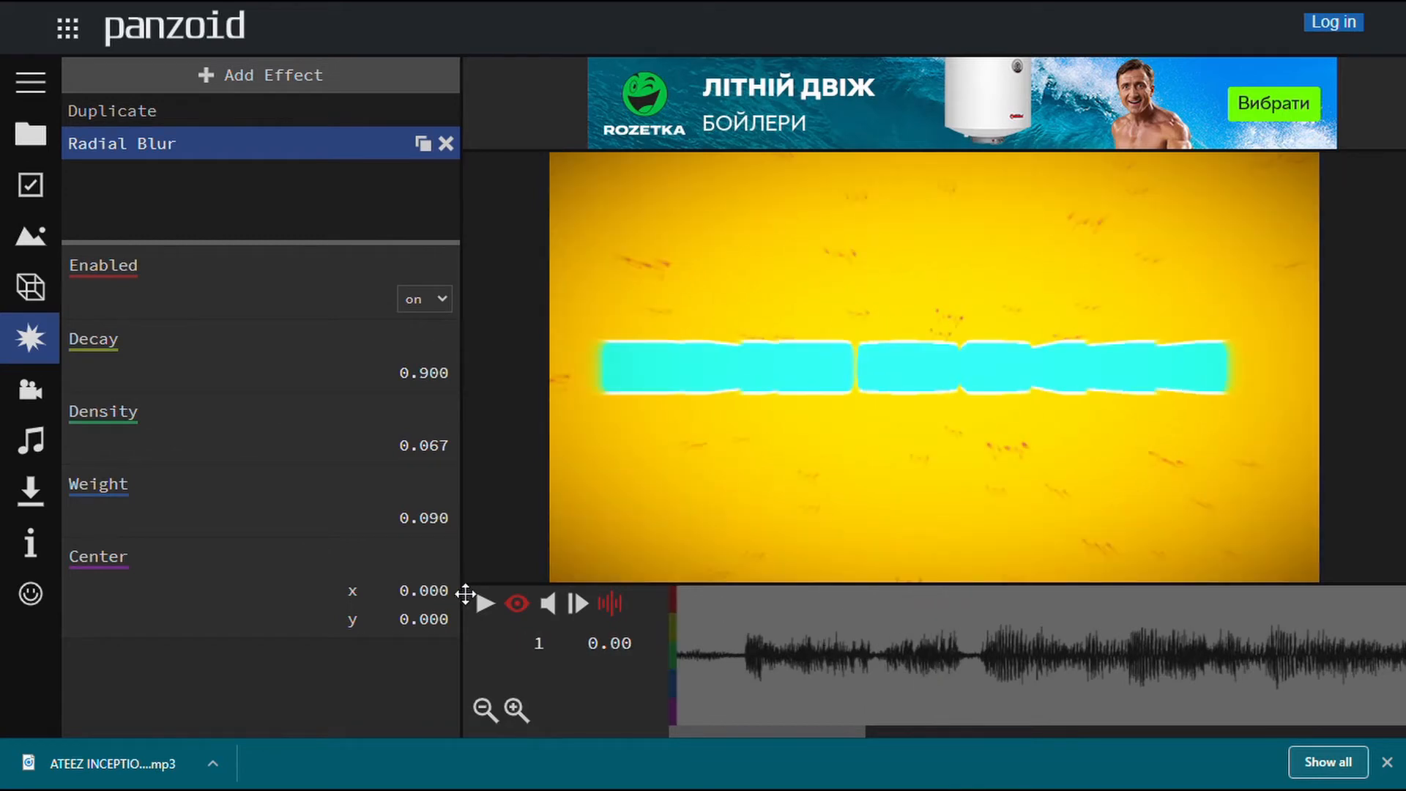
left_click(485, 605)
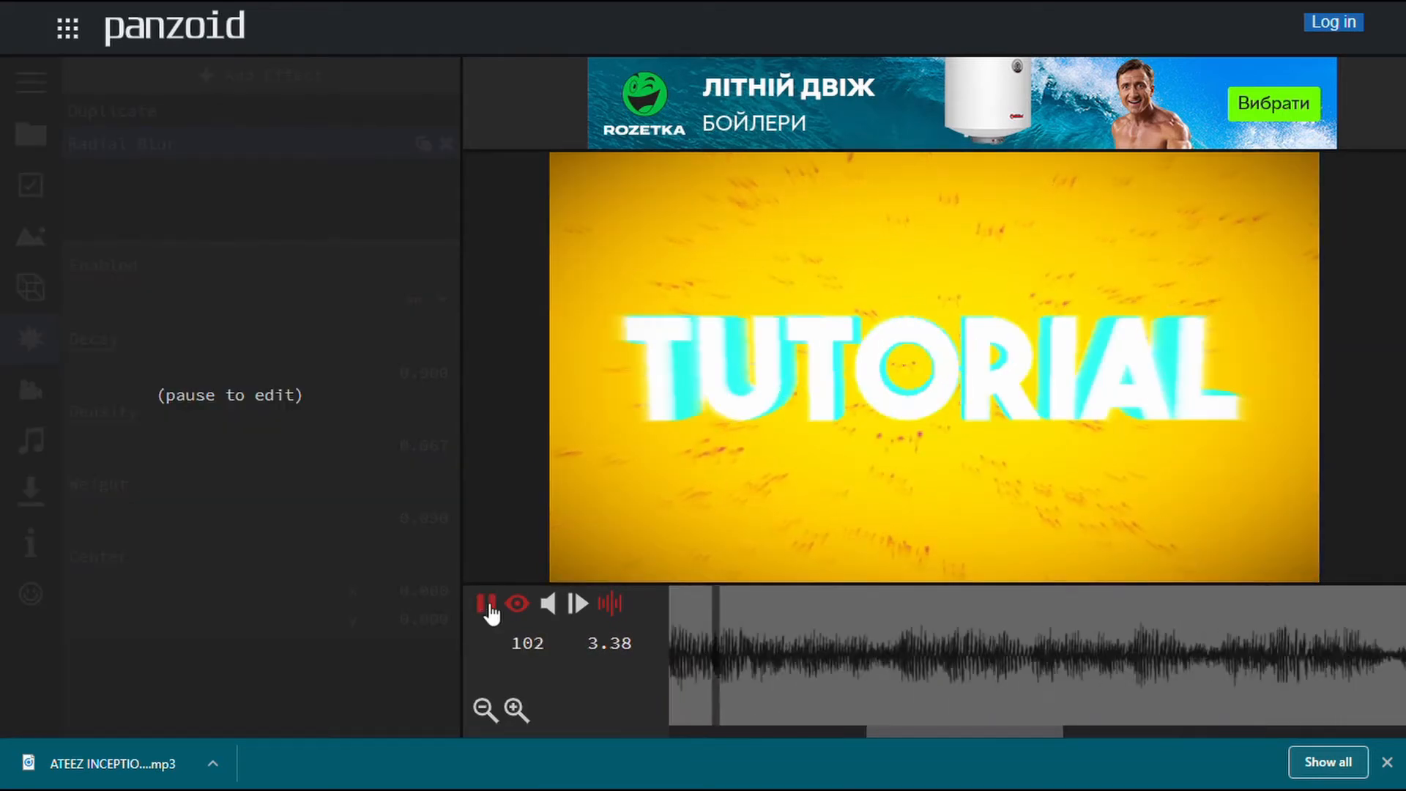
left_click(487, 605)
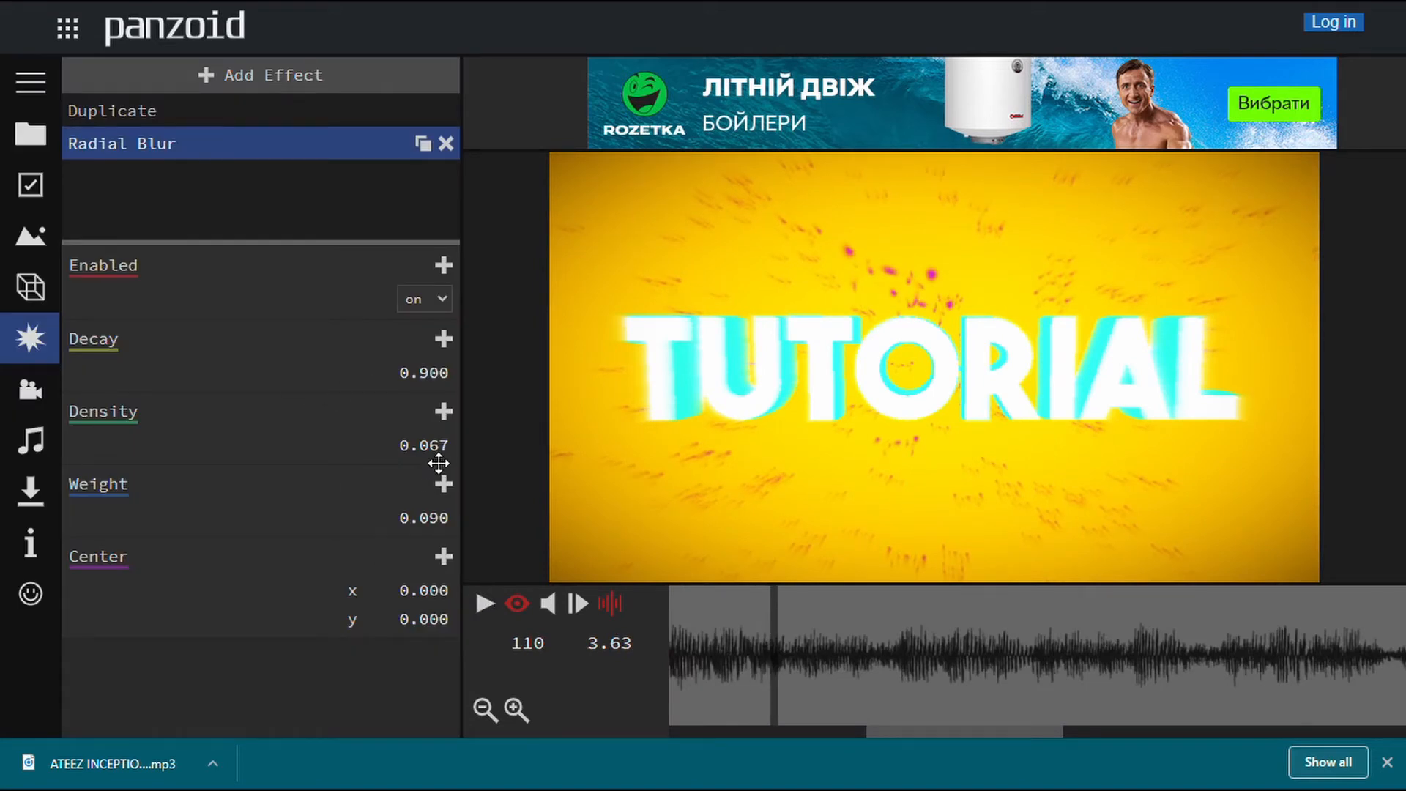
Reduce the Radial Blur effect's density to 0.007 and play the animation to check it.
left_click_drag(438, 463, 330, 465)
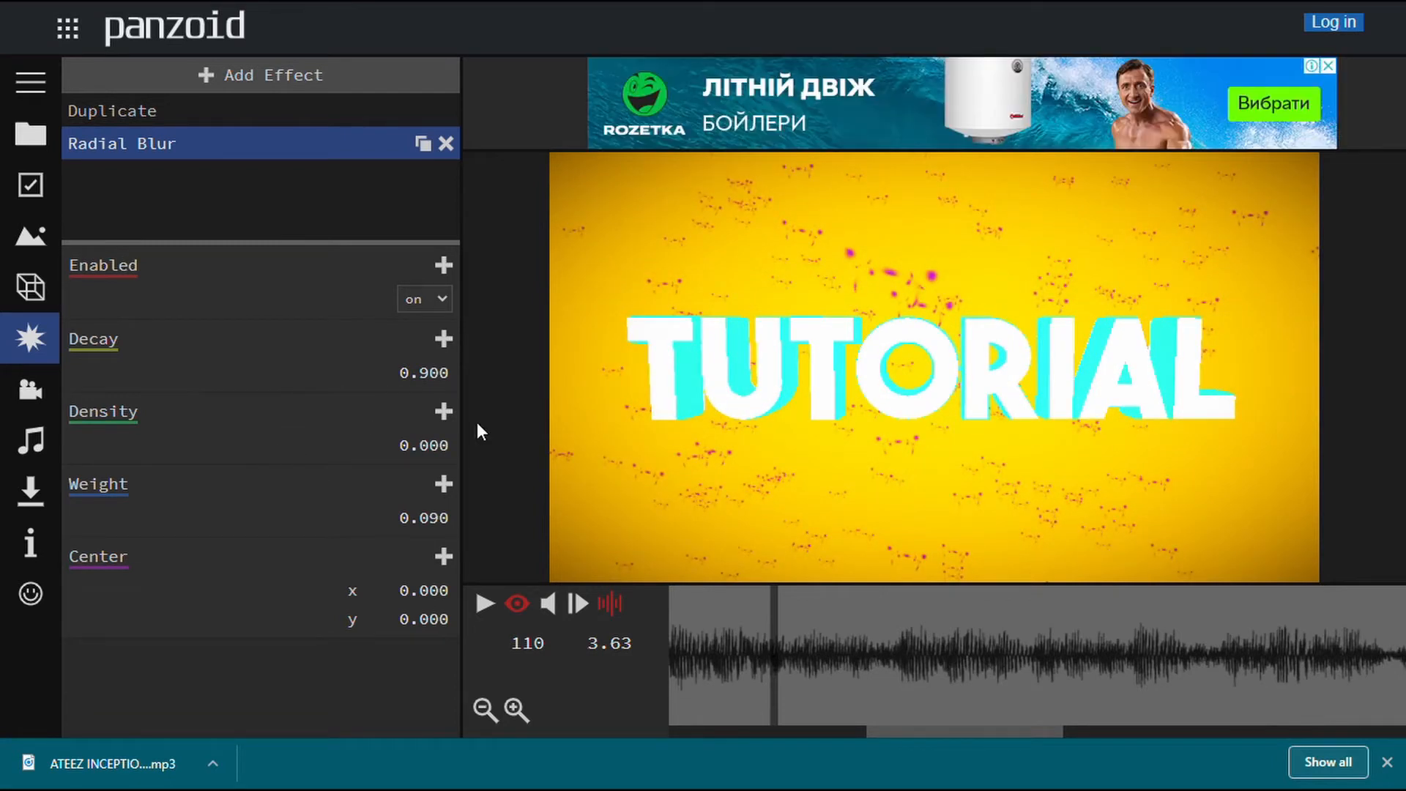
left_click_drag(409, 448, 467, 487)
left_click_drag(957, 597, 454, 615)
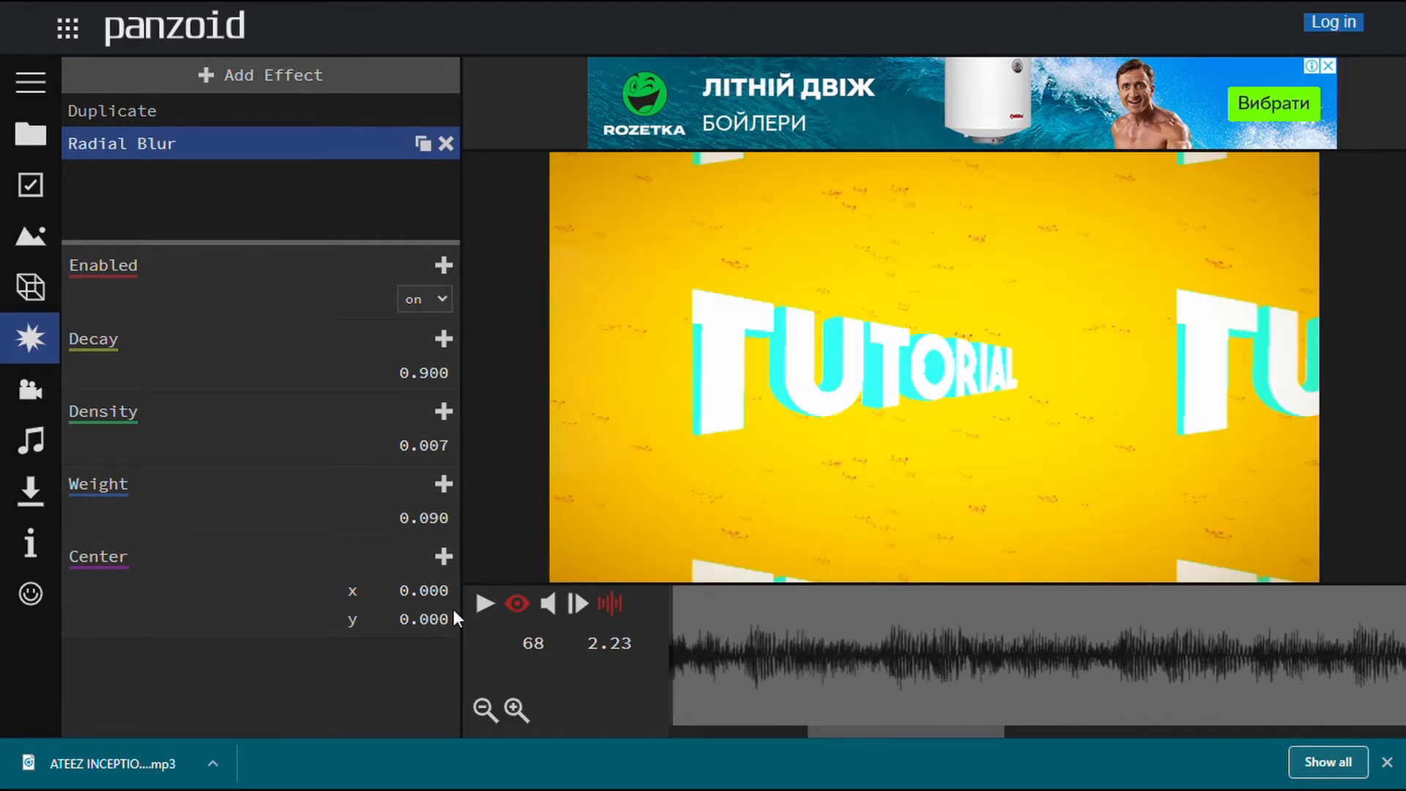
left_click(486, 604)
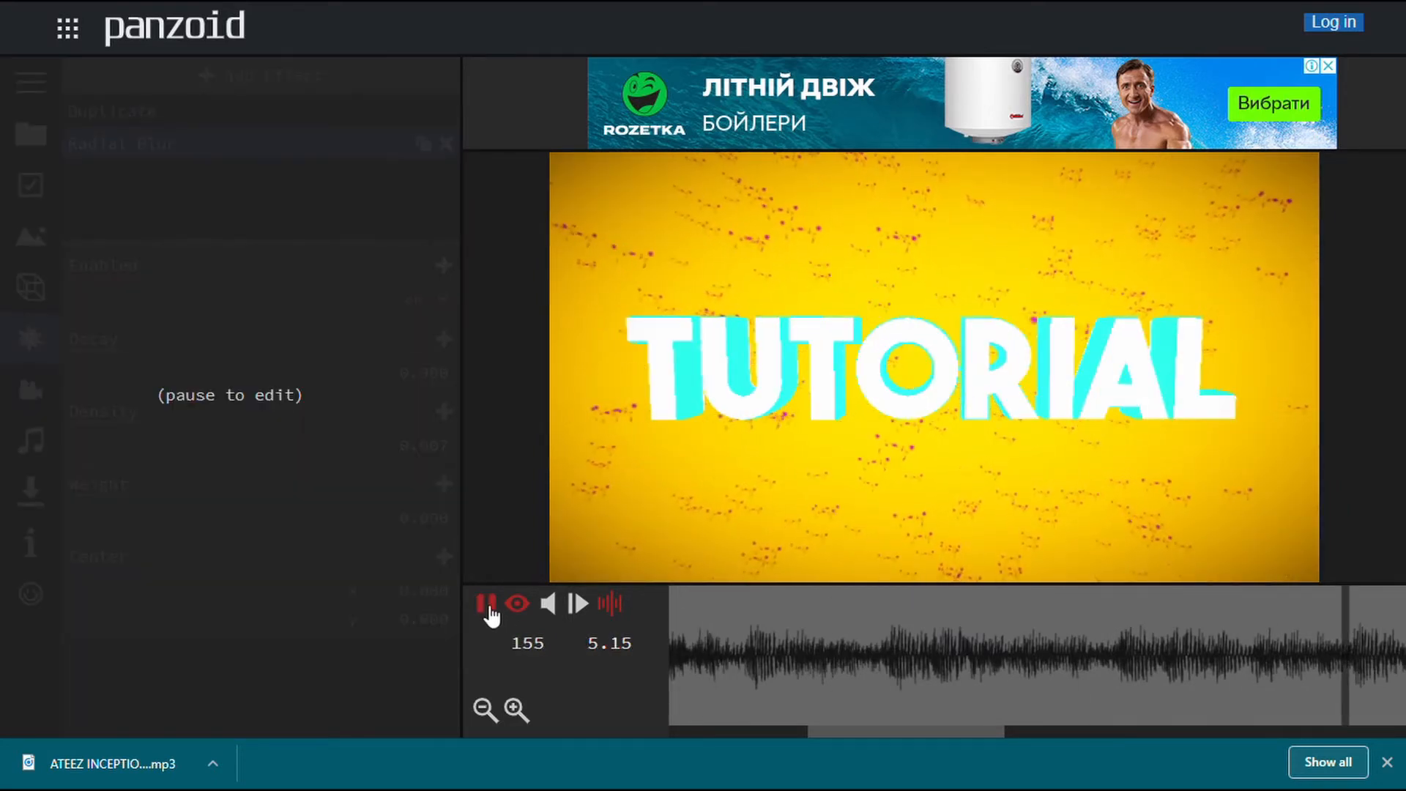
left_click(491, 611)
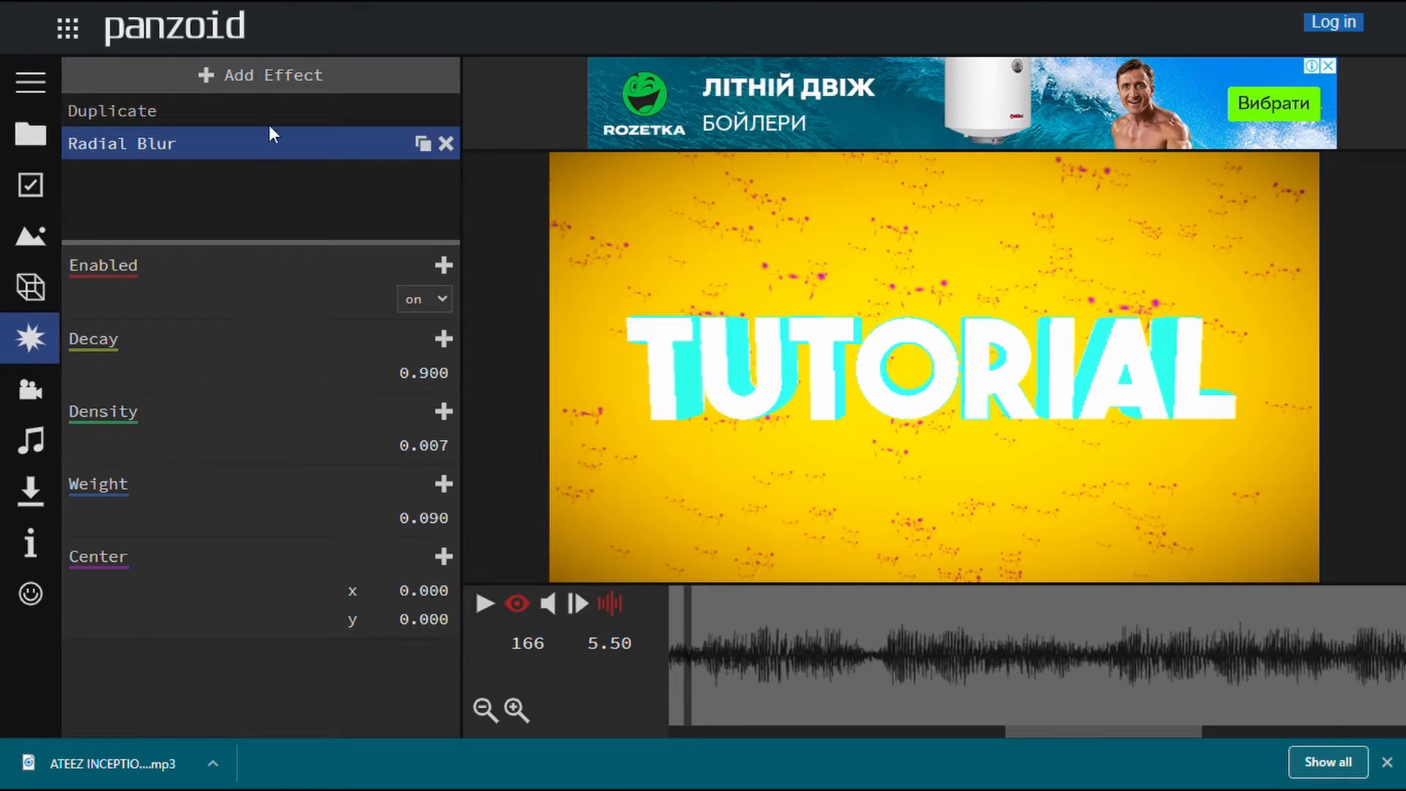
Add the Antialiasing effect, open its settings and scrub back through the animation to check it.
left_click(293, 82)
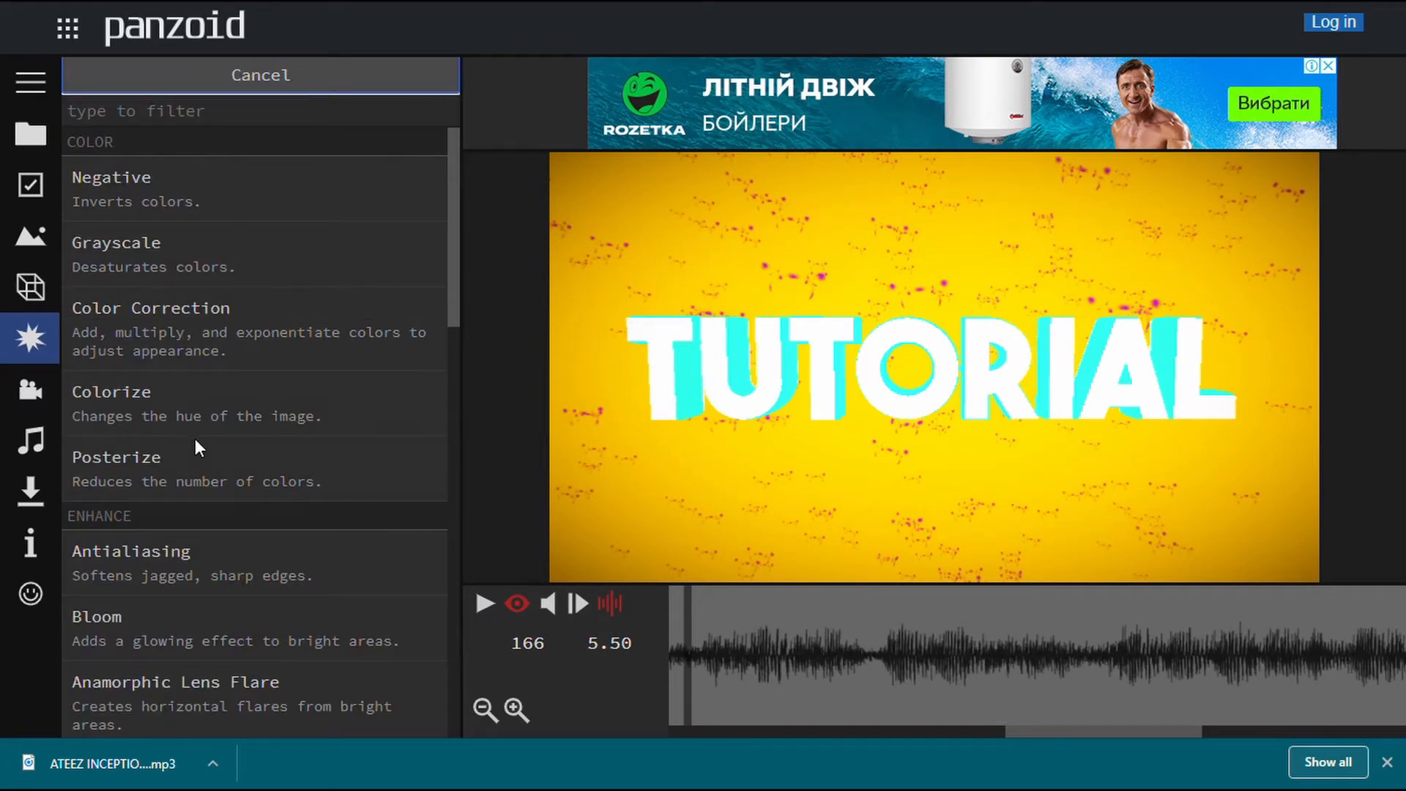
left_click(91, 556)
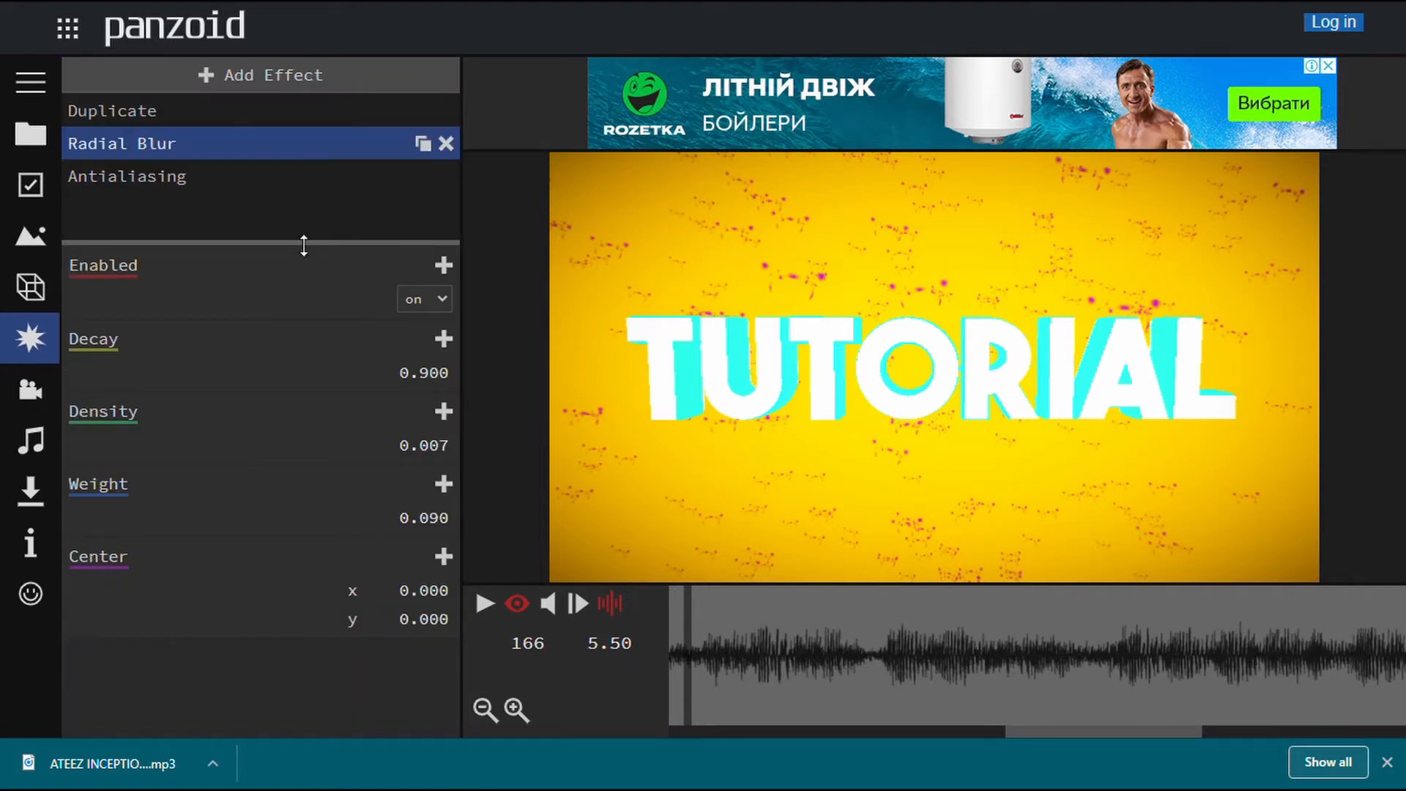
left_click(281, 191)
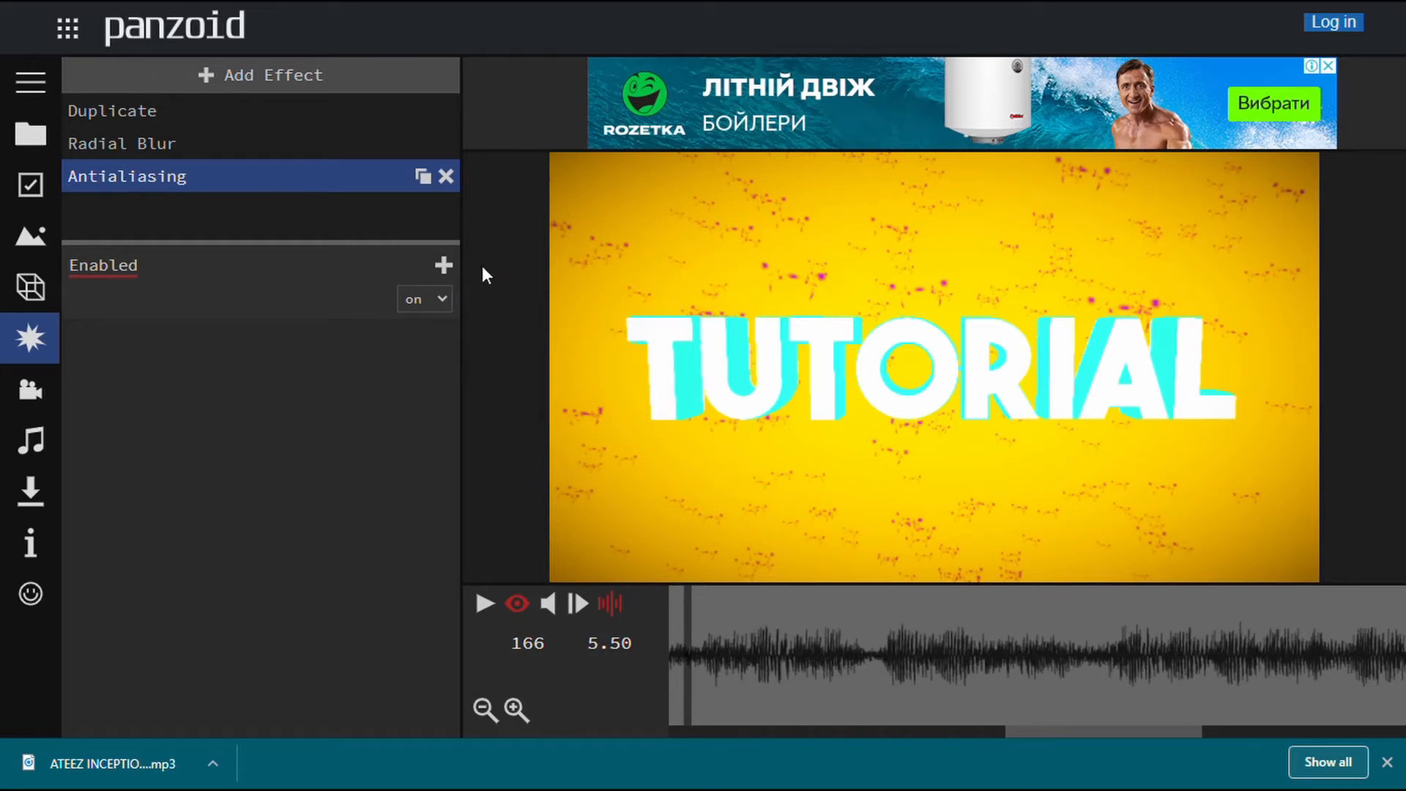
left_click_drag(929, 665, 318, 688)
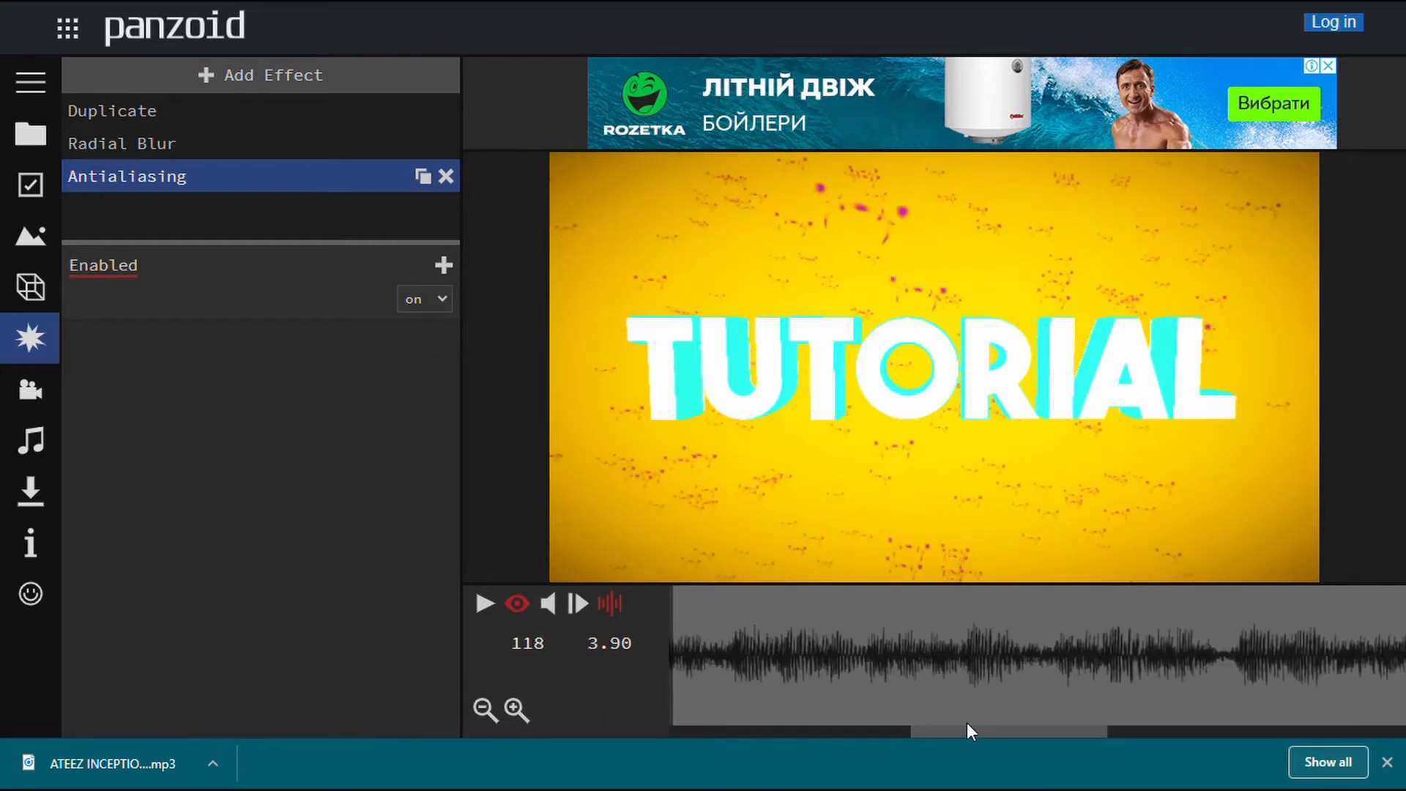
Play the animation from frame 1 to review it with the single Antialiasing effect.
left_click_drag(960, 729, 217, 778)
left_click_drag(694, 687, 295, 702)
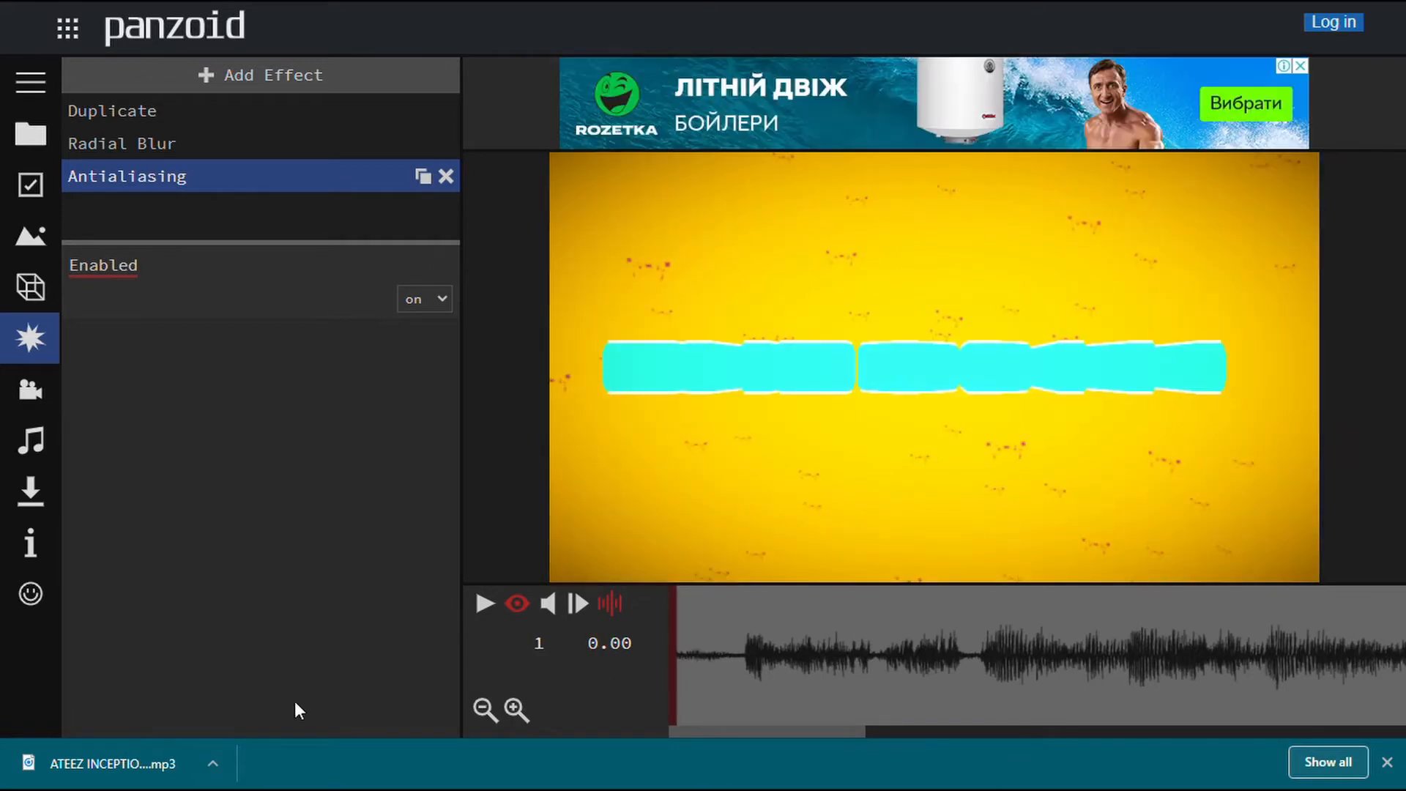
left_click(484, 605)
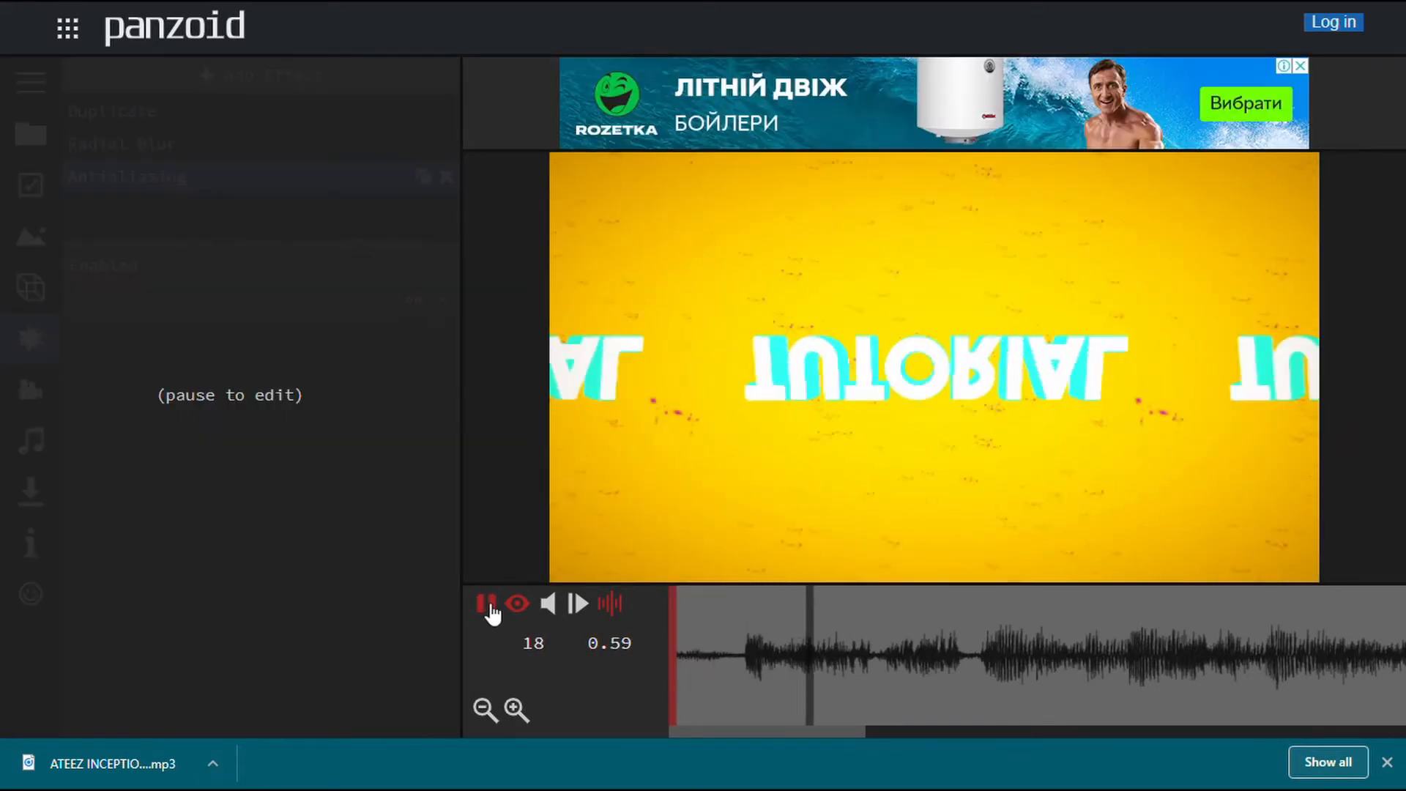
left_click(487, 608)
left_click(485, 605)
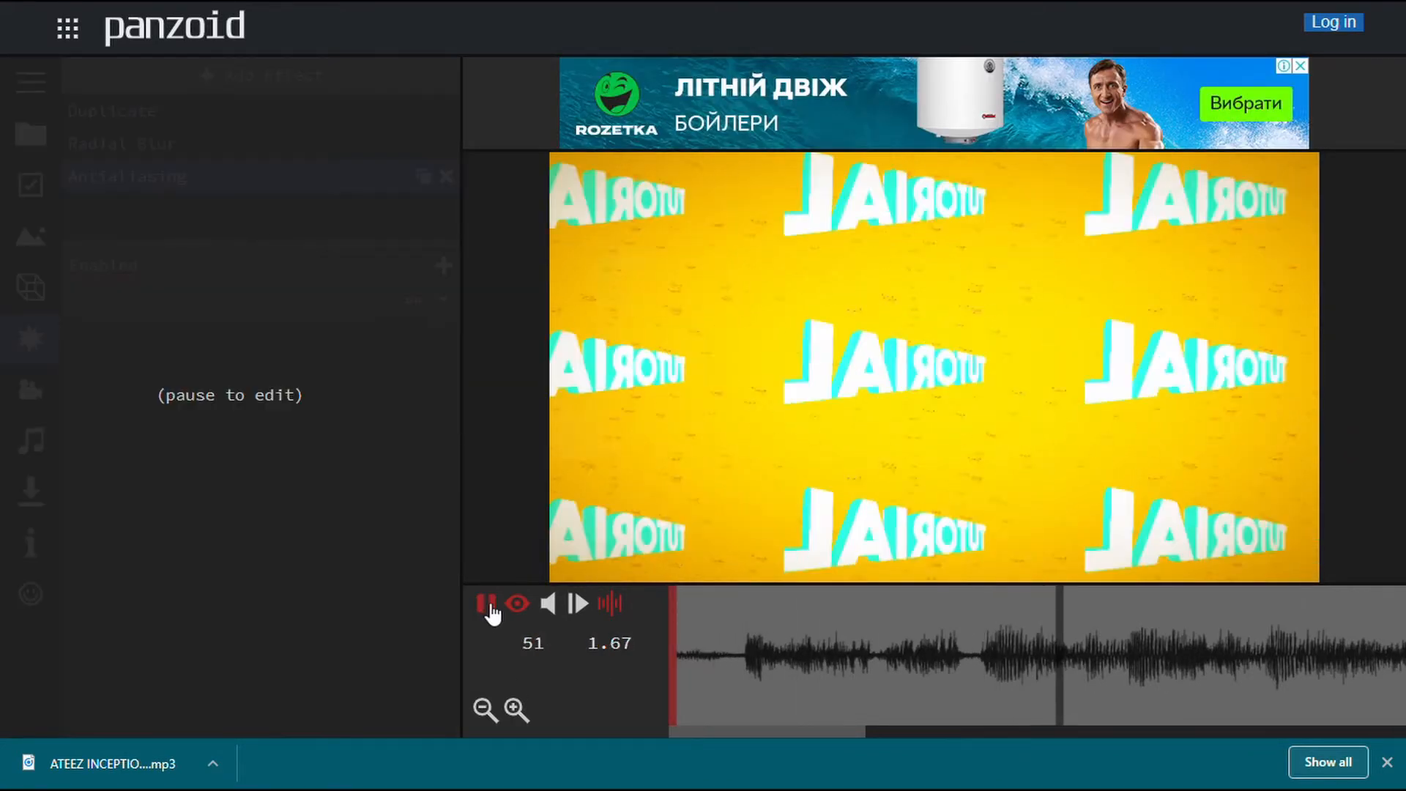
left_click(486, 605)
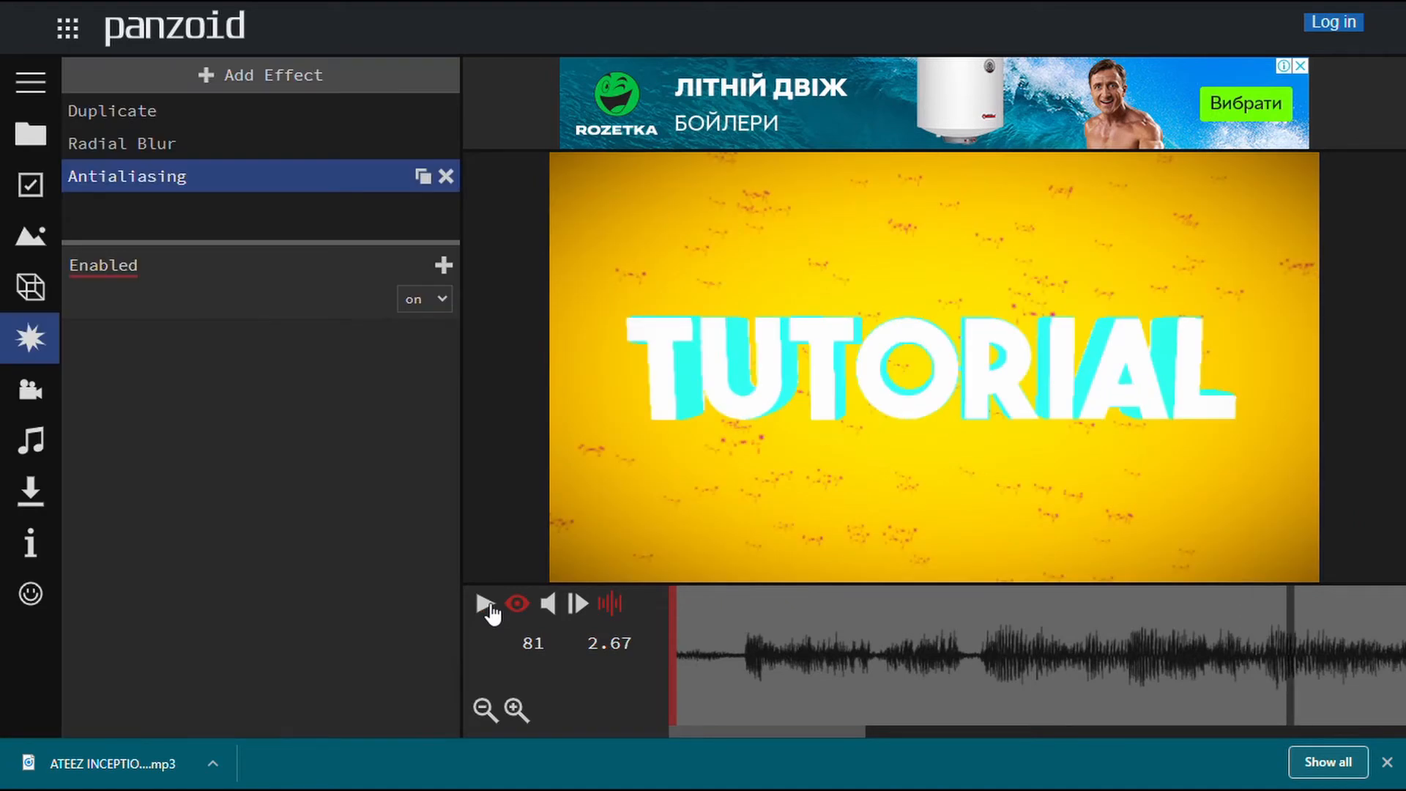
Duplicate the Antialiasing effect twice and play the animation from the start to check the smoother edges.
left_click(424, 178)
left_click(427, 178)
left_click(435, 179)
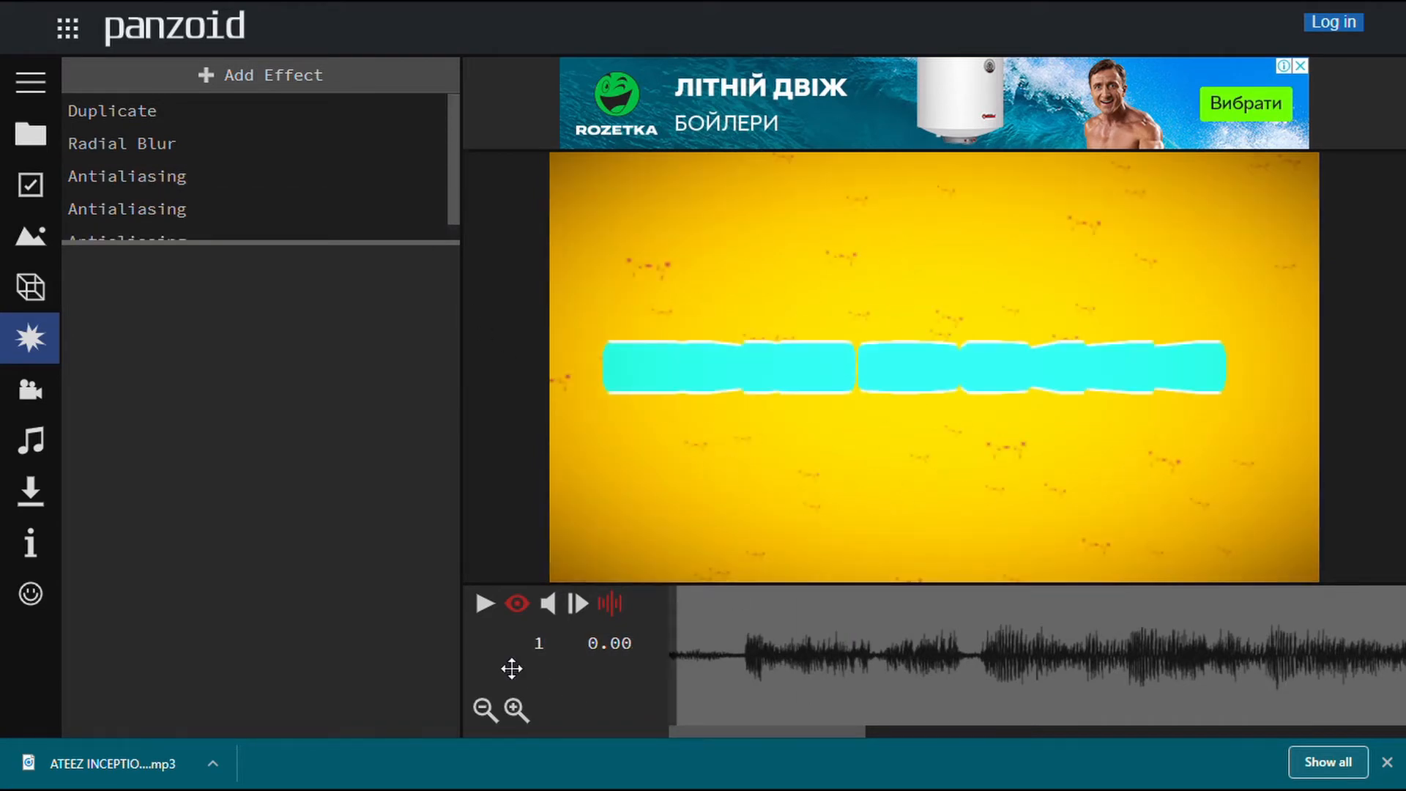
left_click(486, 612)
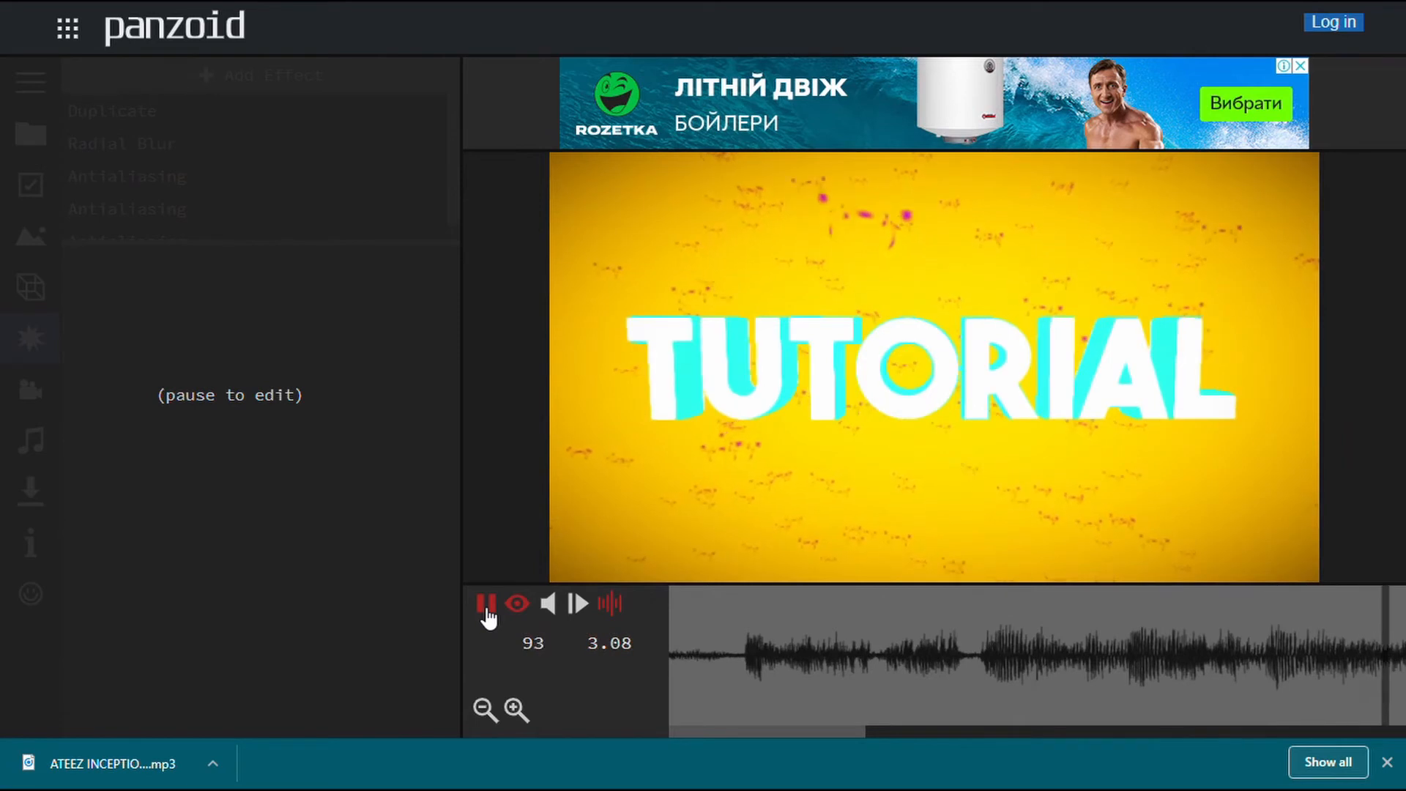
left_click(486, 612)
Add keyframes to the first Antialiasing effect's Enabled property at frames 34 and 77.
left_click(264, 179)
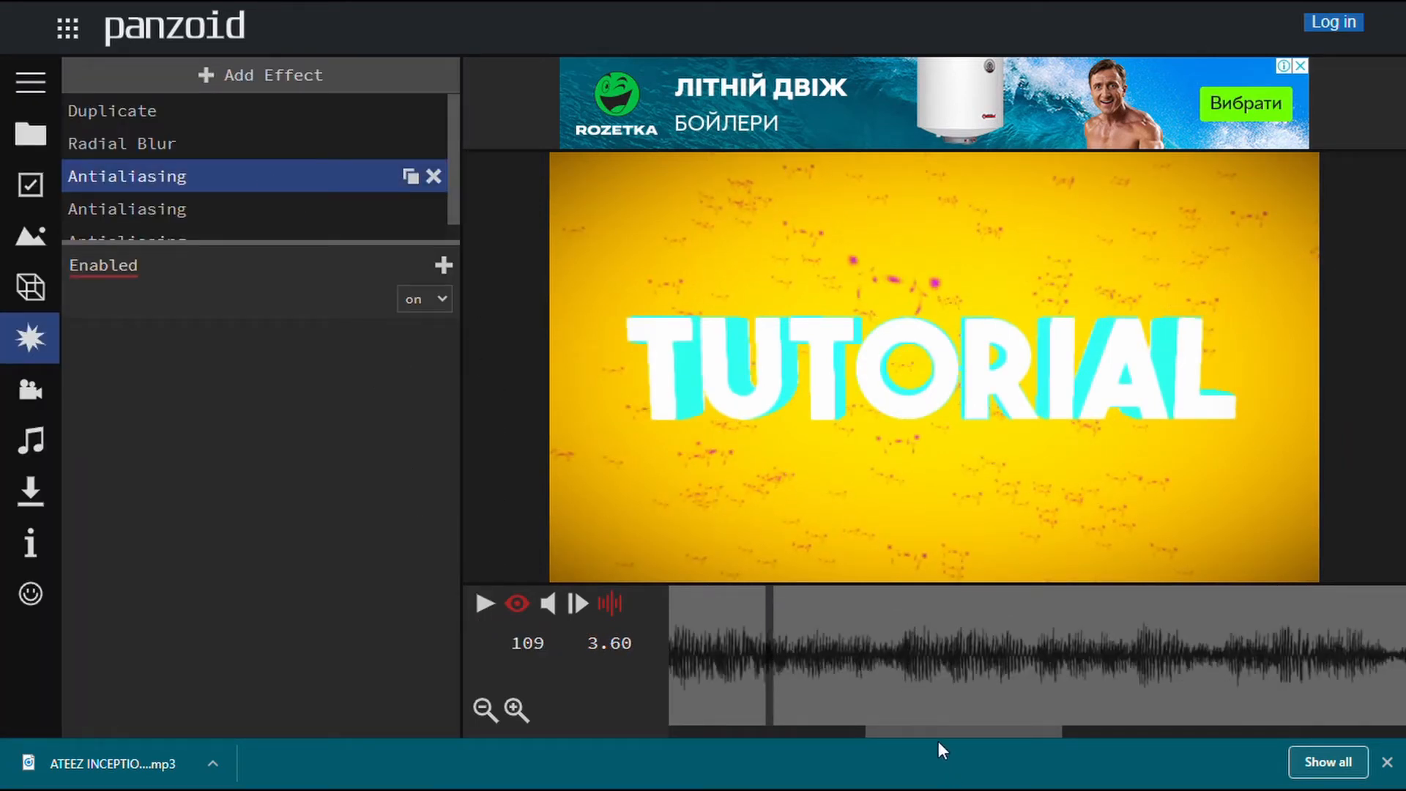
left_click_drag(936, 734, 521, 729)
left_click_drag(907, 680, 622, 640)
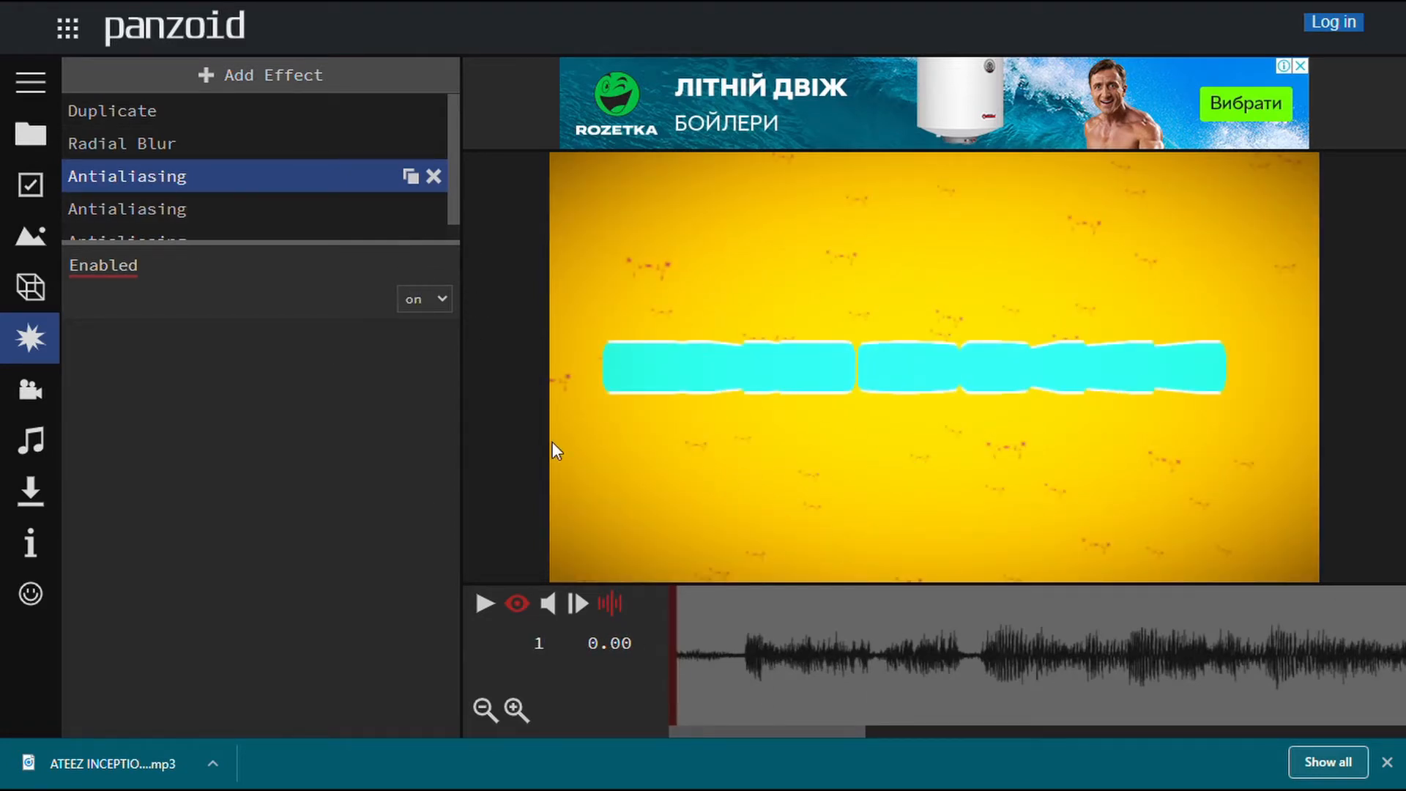
left_click_drag(771, 648, 929, 670)
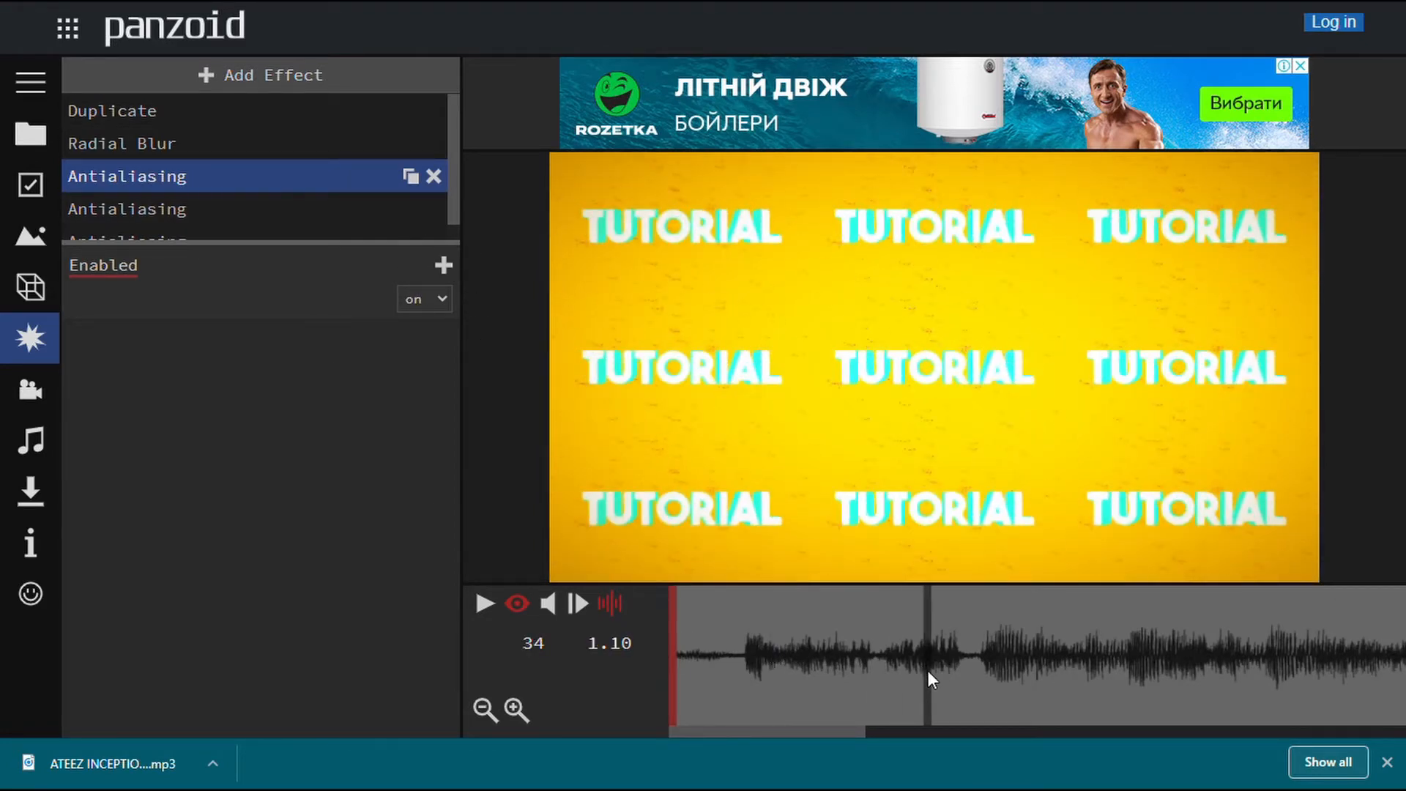
left_click(445, 266)
left_click(1260, 657)
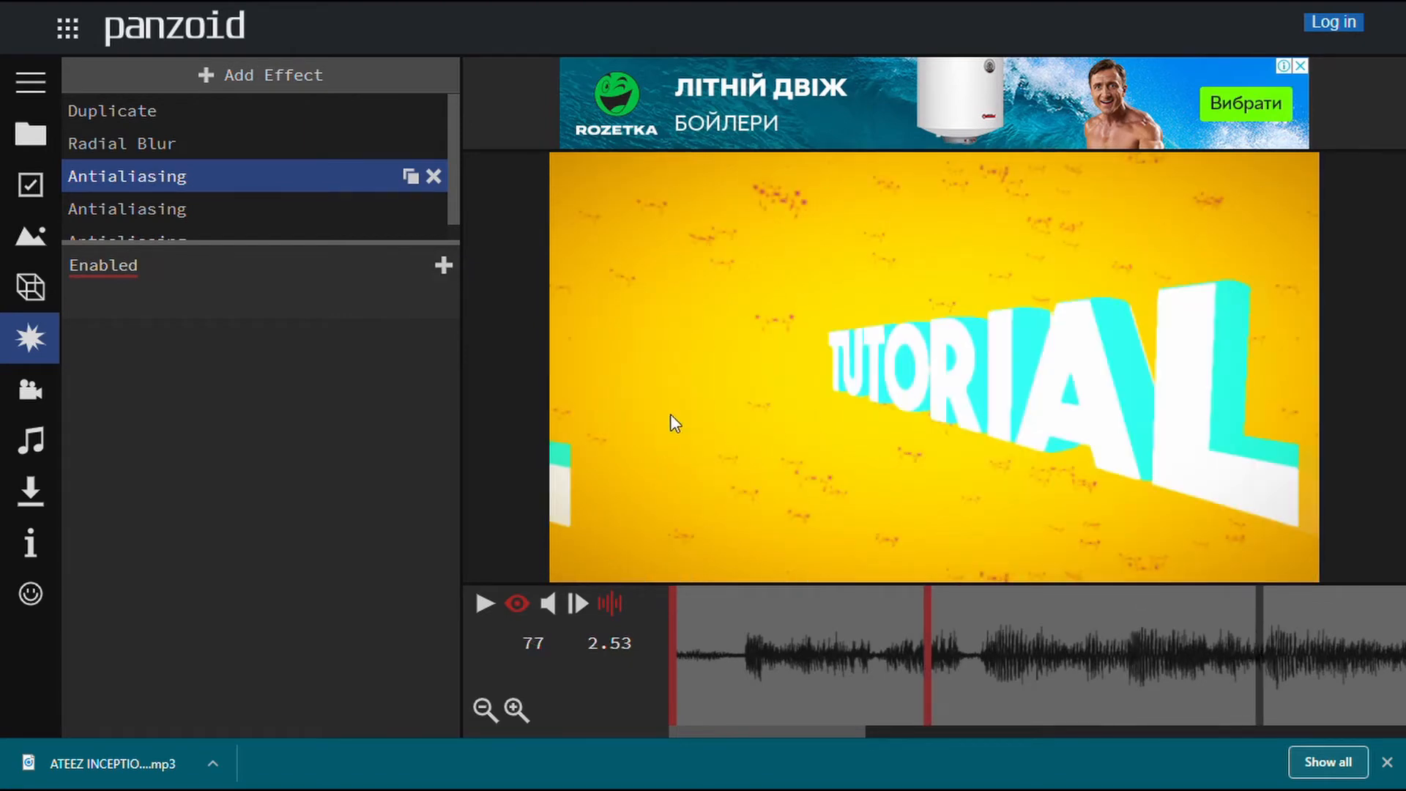
left_click(444, 265)
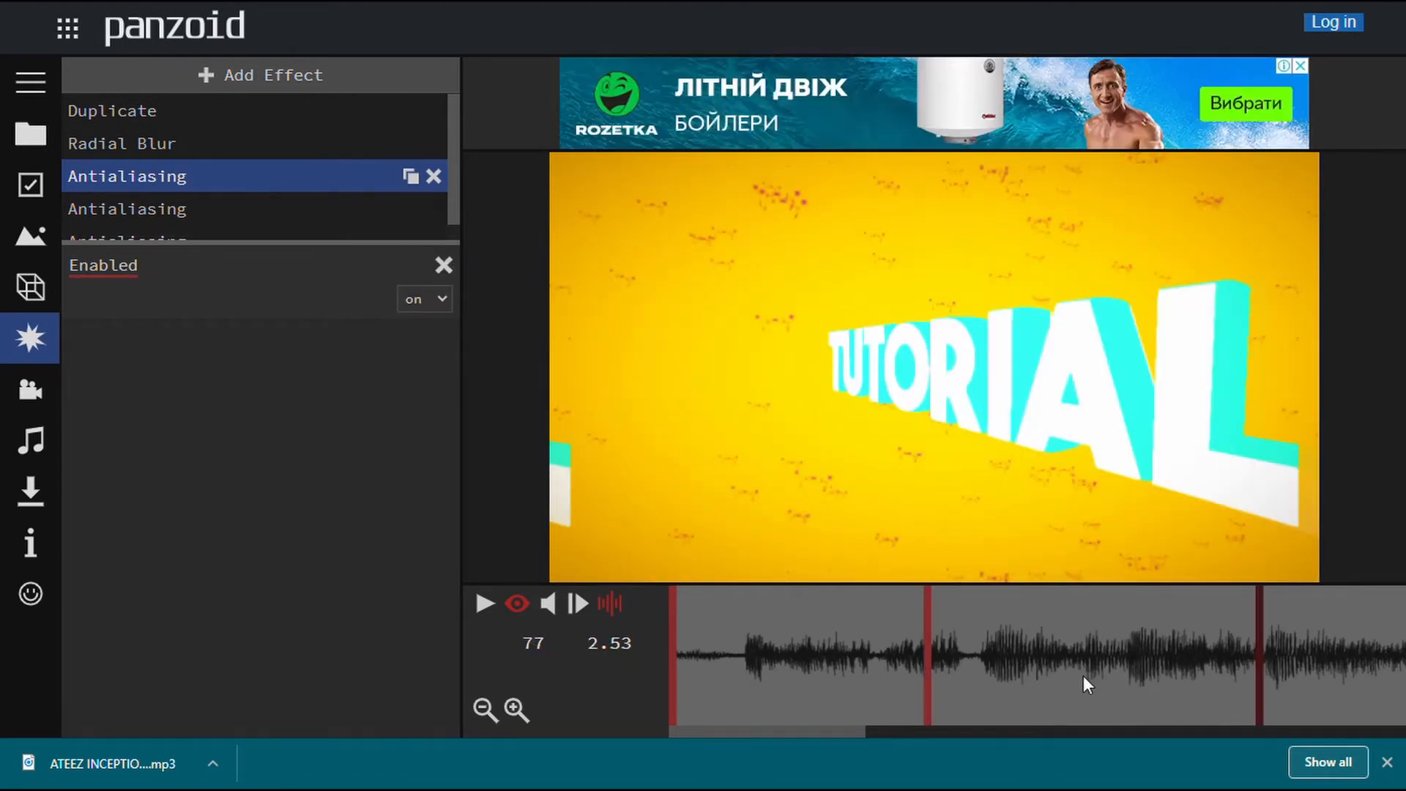
Play the animation to check it with the keyframed Antialiasing effect.
left_click_drag(1083, 677, 506, 622)
left_click(489, 605)
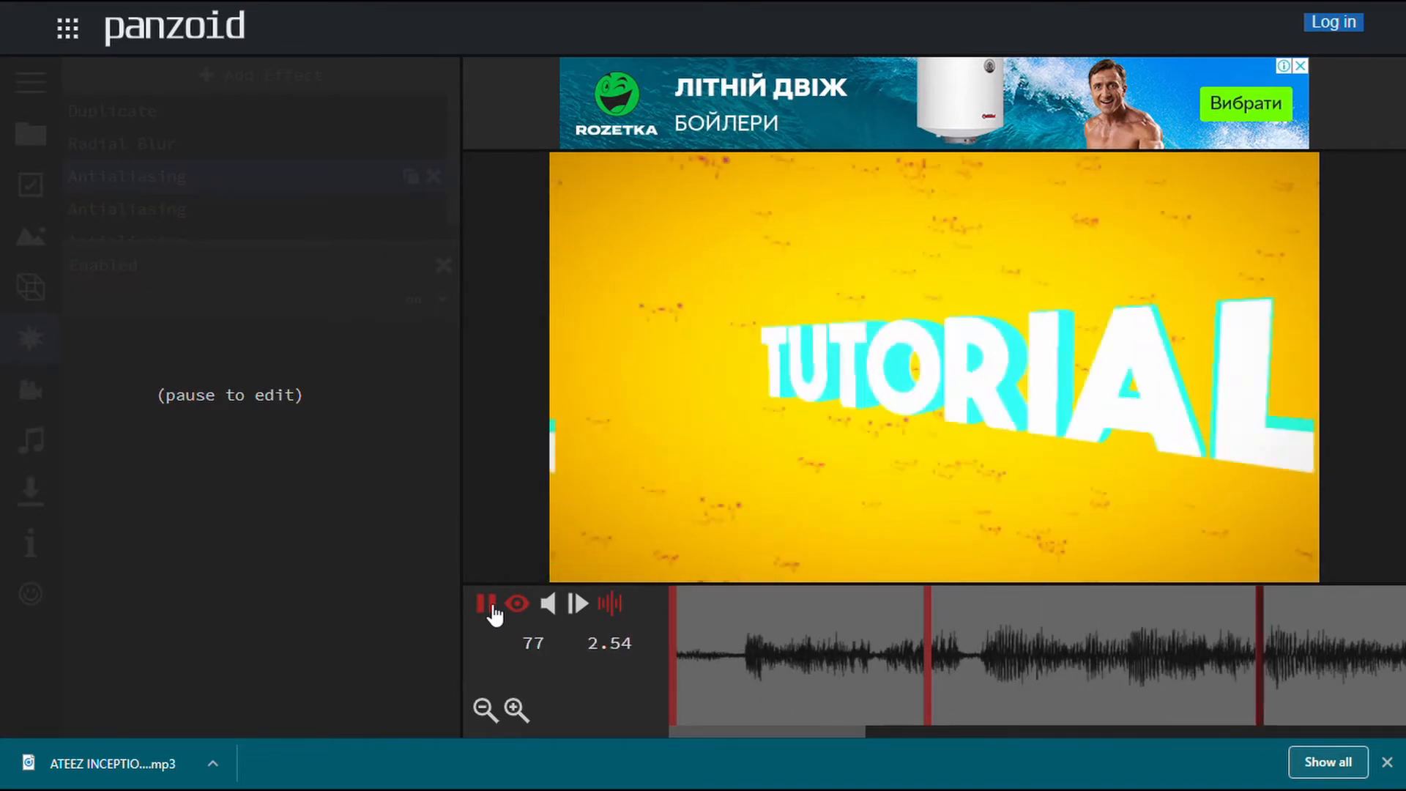
left_click(489, 605)
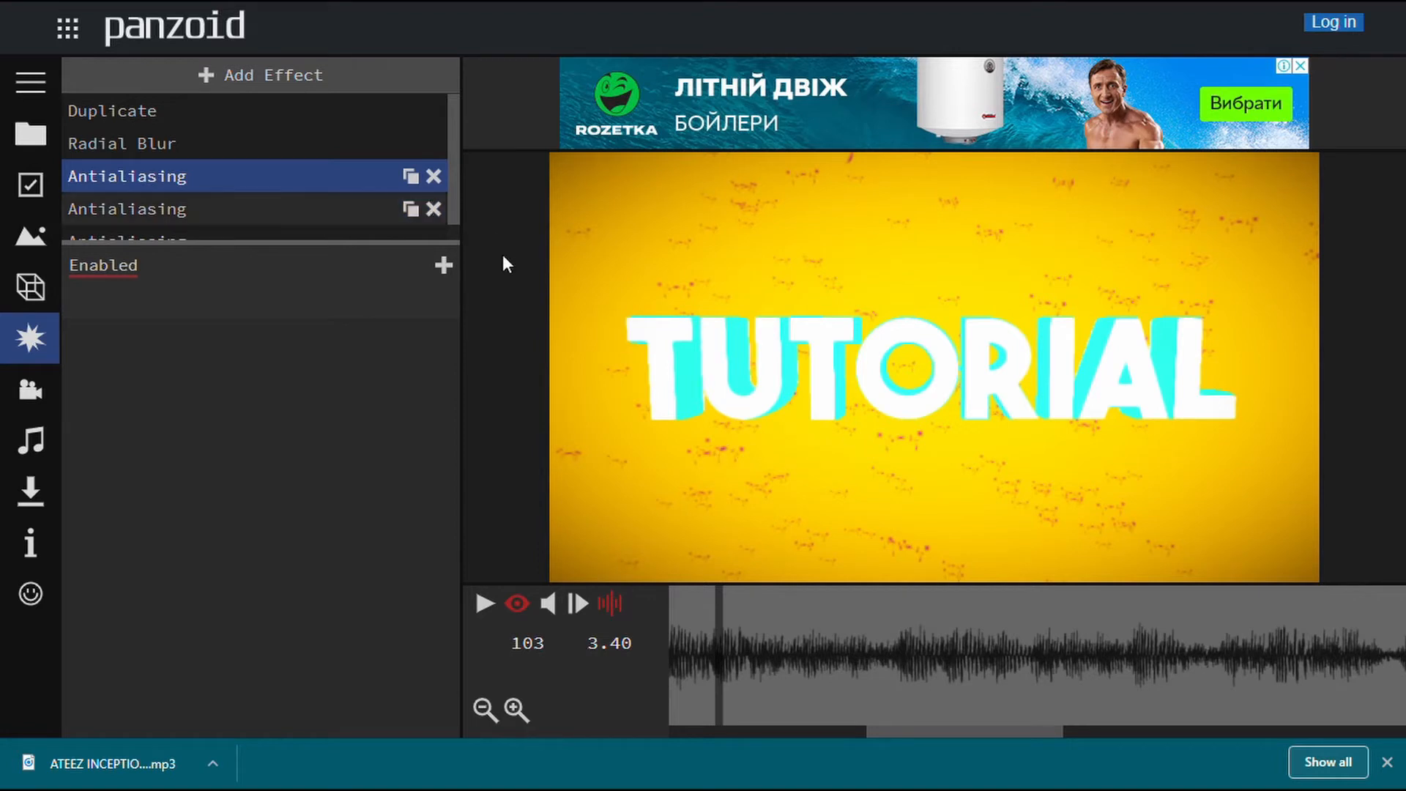
Try adding the Mirror effect and play part of the animation to check it.
left_click(318, 85)
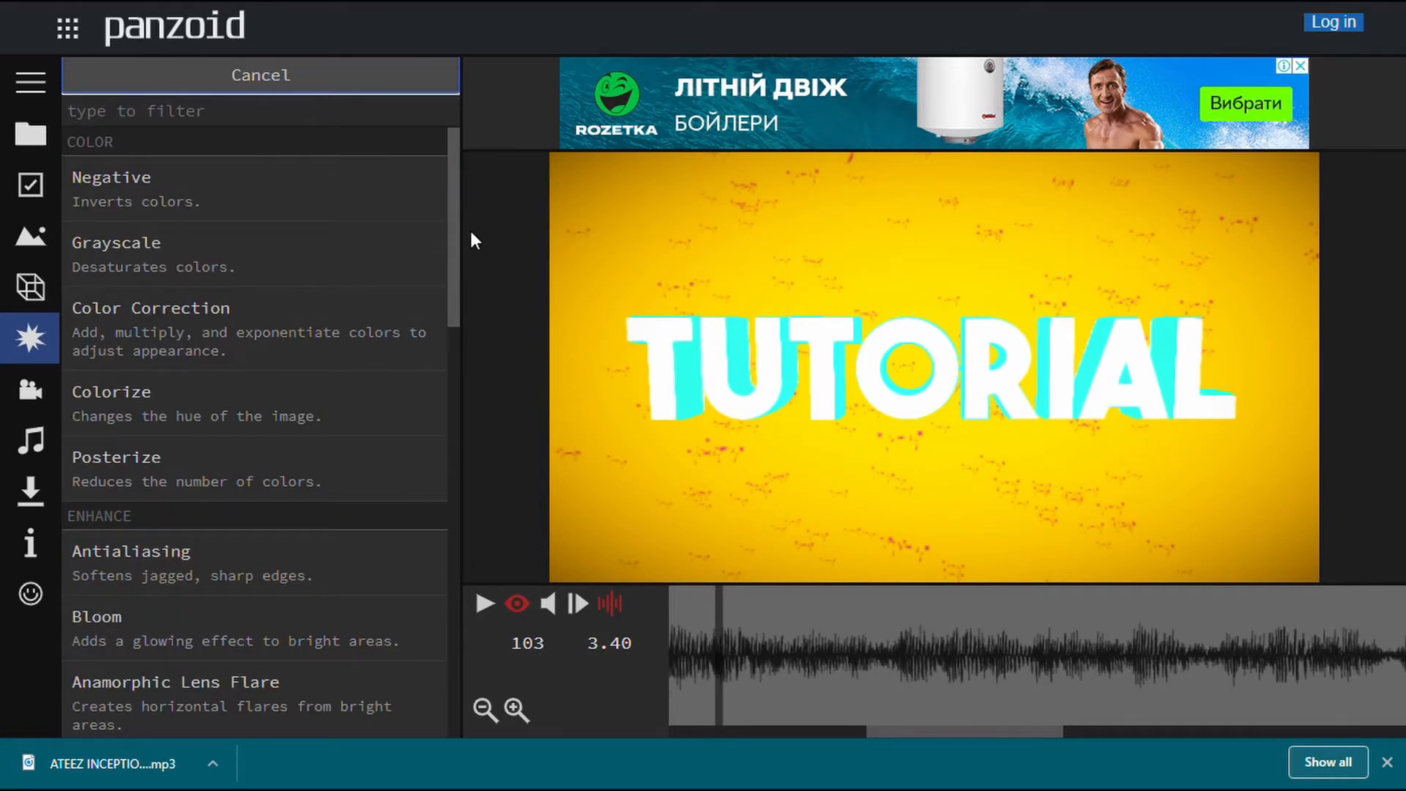
left_click_drag(454, 253, 449, 753)
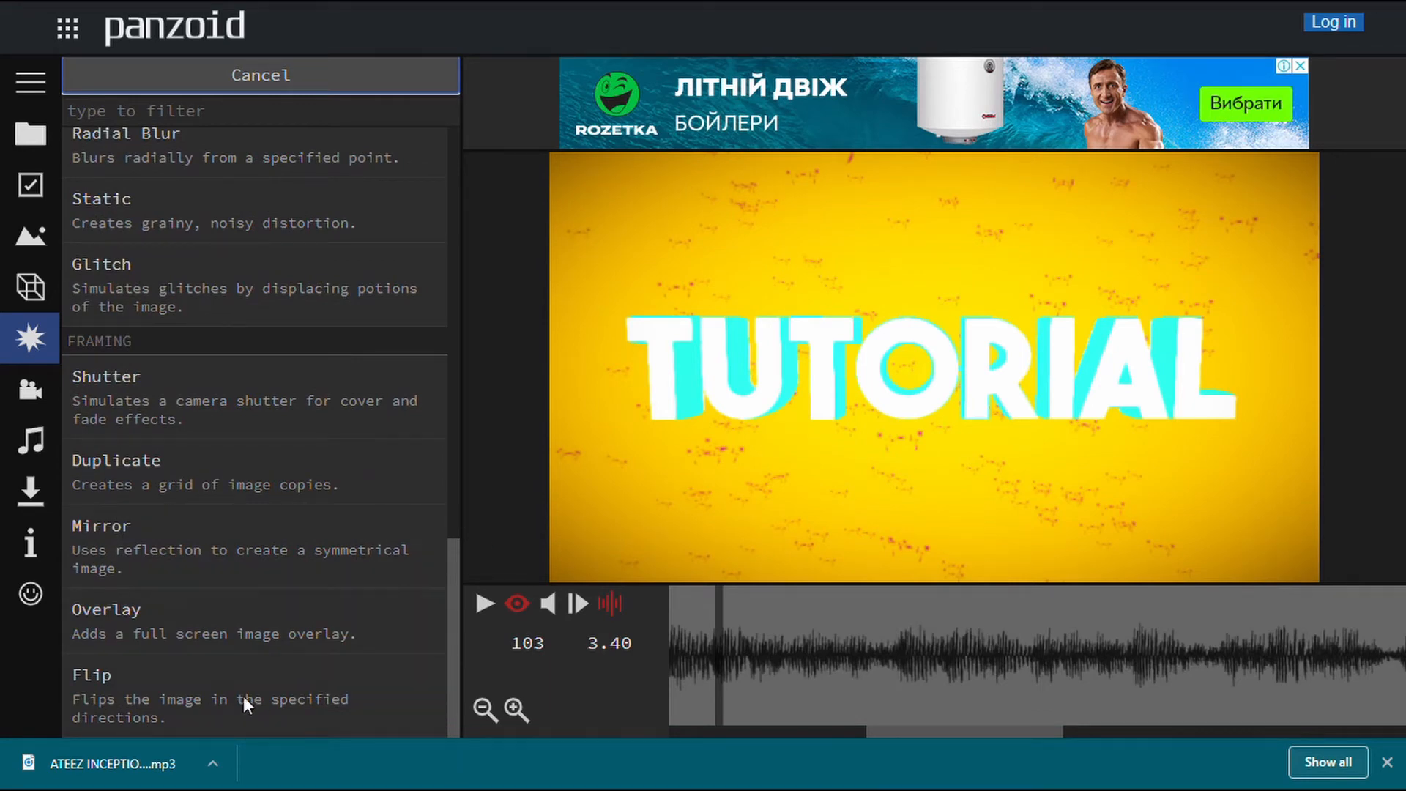
left_click(275, 564)
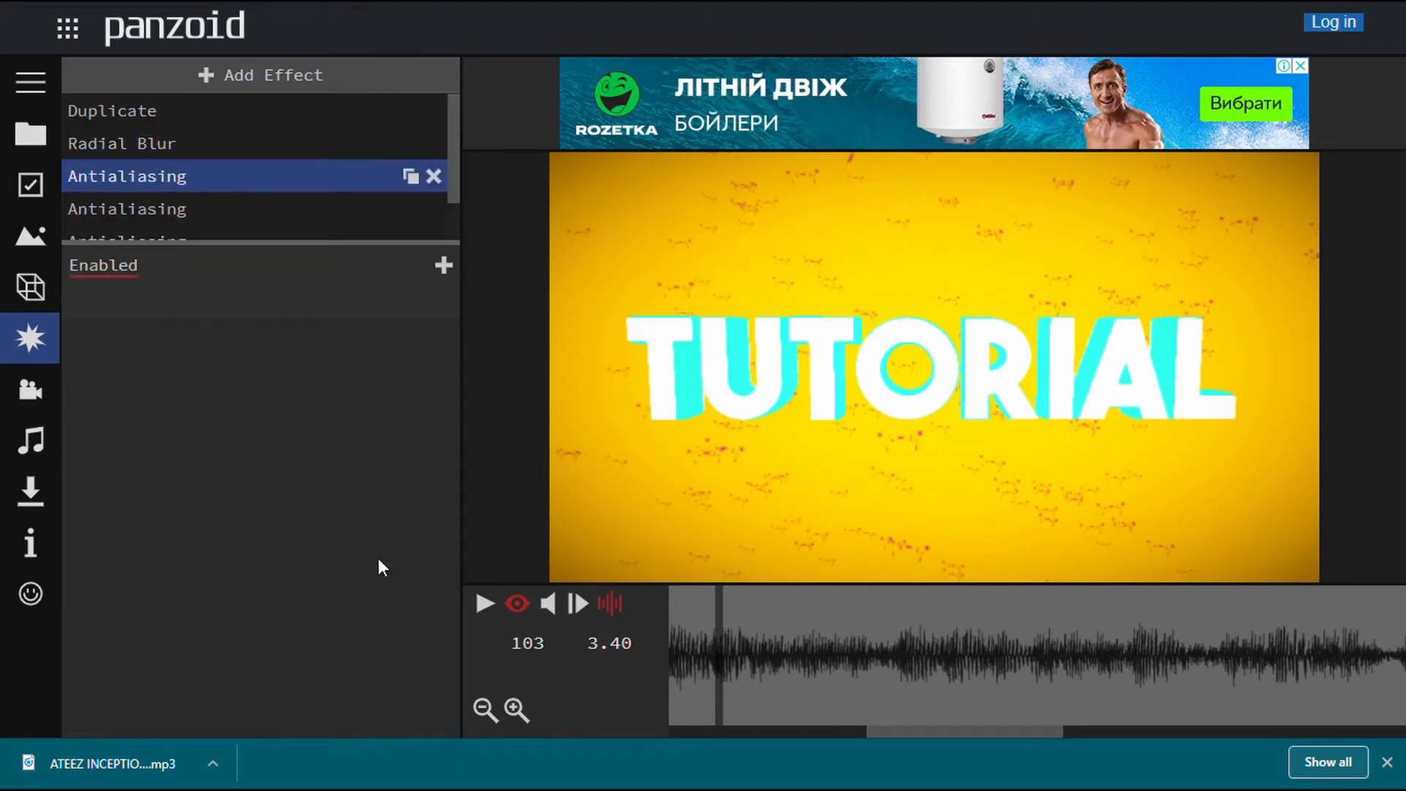
left_click(927, 722)
left_click(549, 605)
left_click(485, 605)
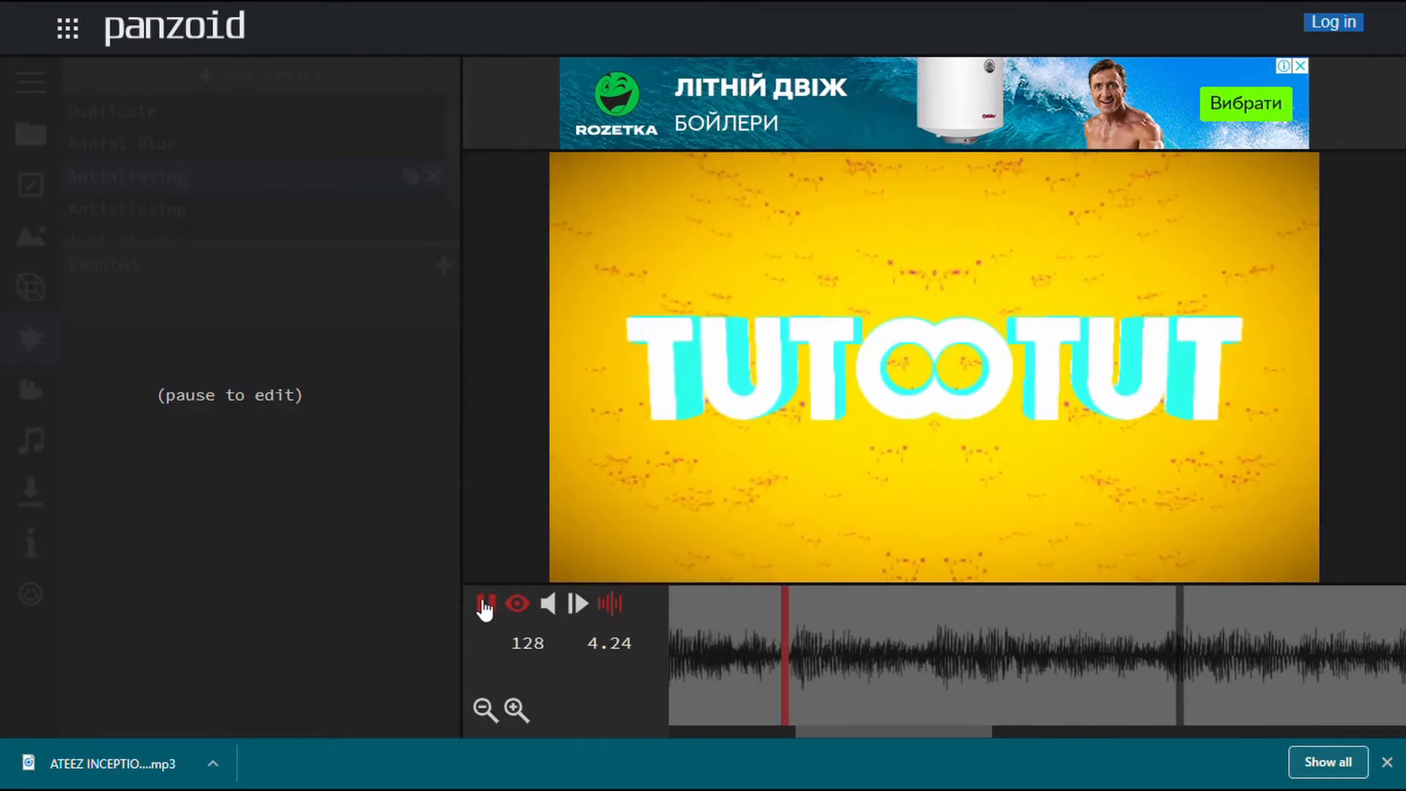
left_click(484, 605)
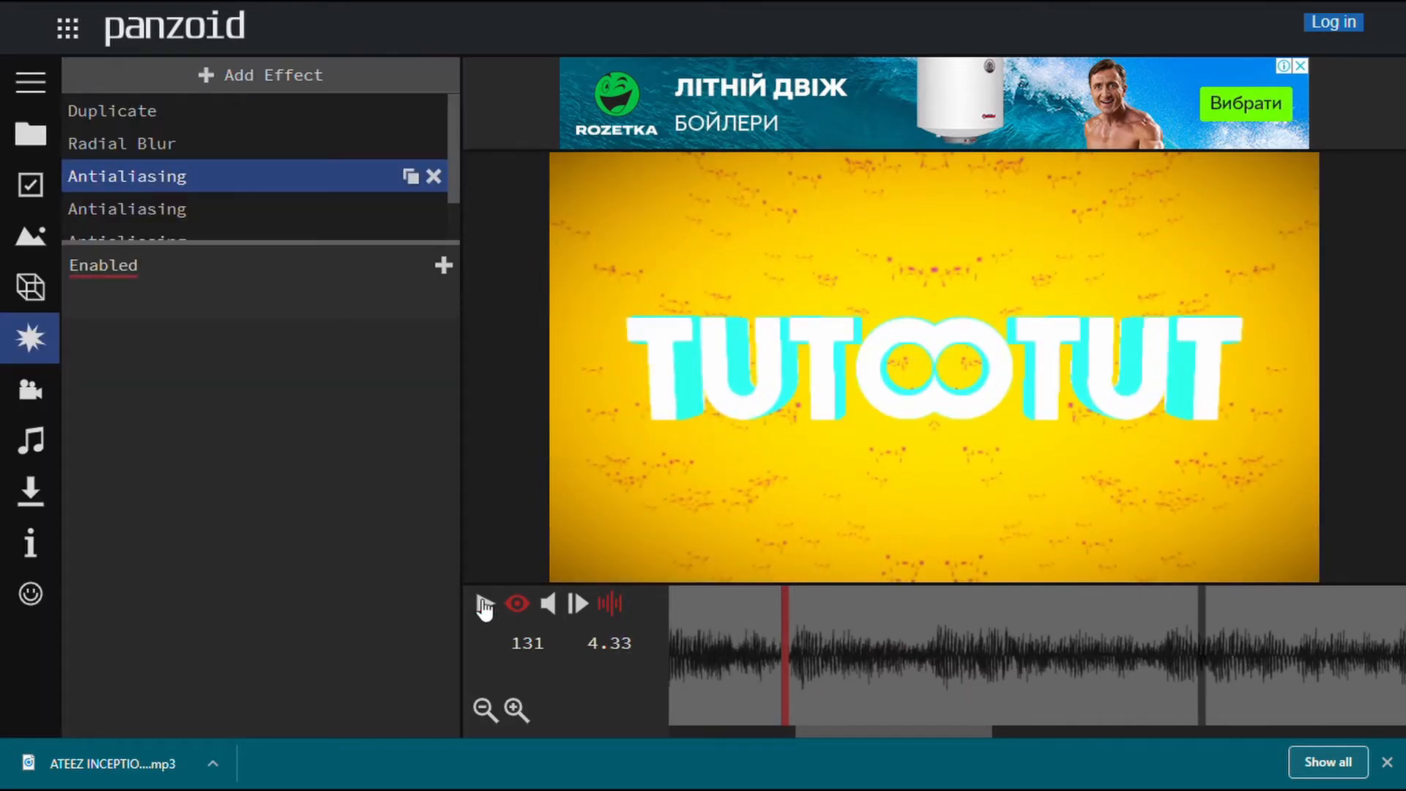
Open the Mirror effect's settings and delete the effect from the effects list.
left_click(446, 196)
scroll(447, 220, "down", 1)
left_click(342, 211)
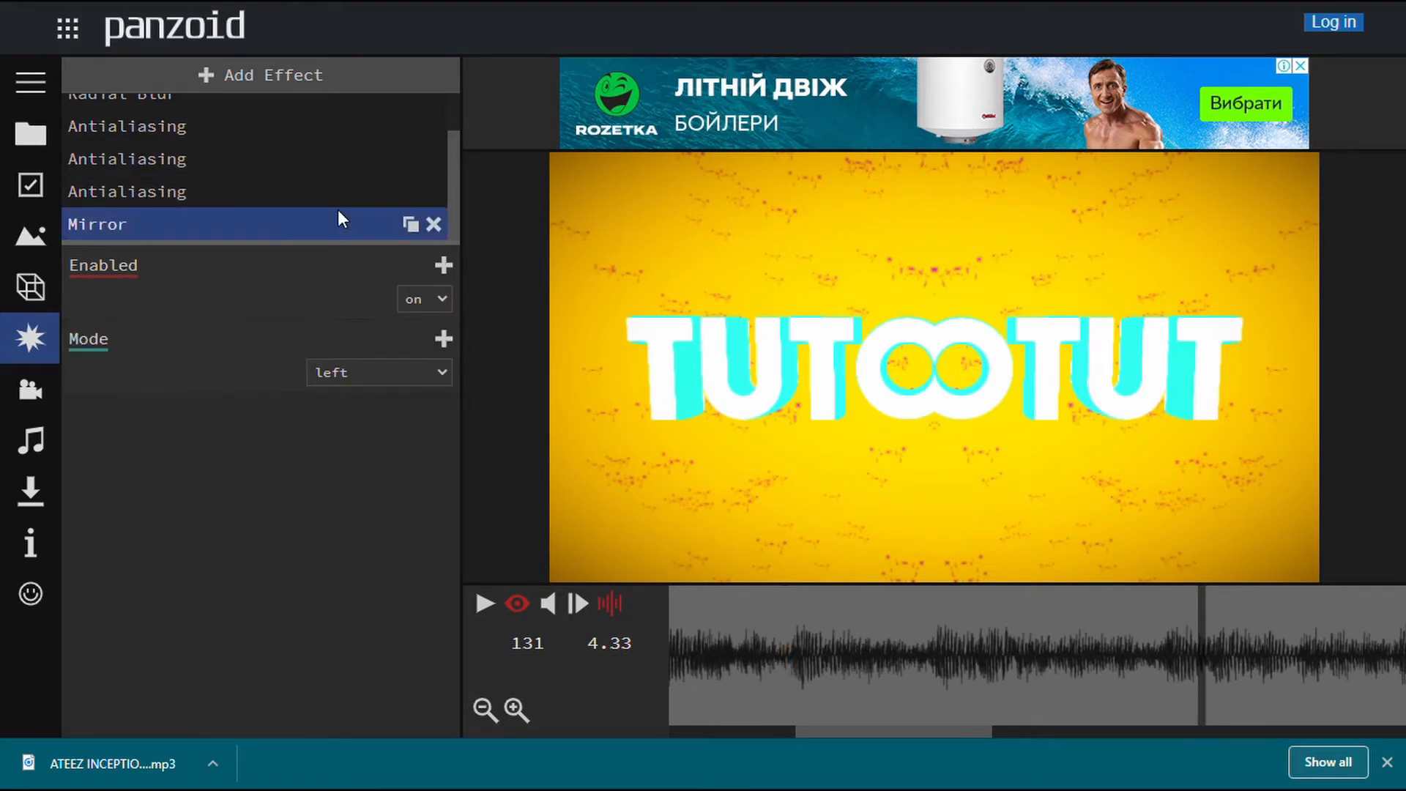
left_click(433, 224)
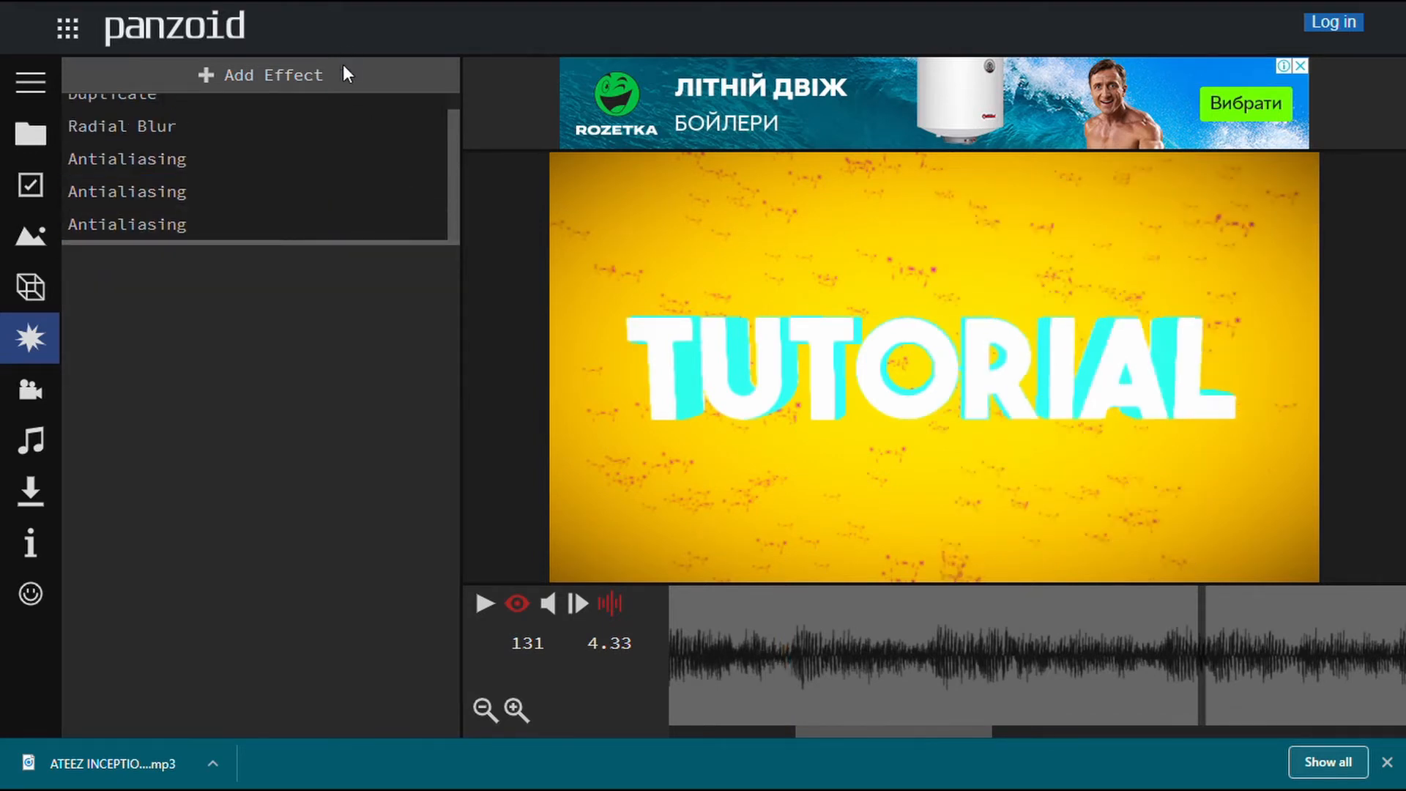
Rewind to frame 1 and play the animation with pauses to check it without the Mirror effect.
left_click_drag(956, 636, 877, 762)
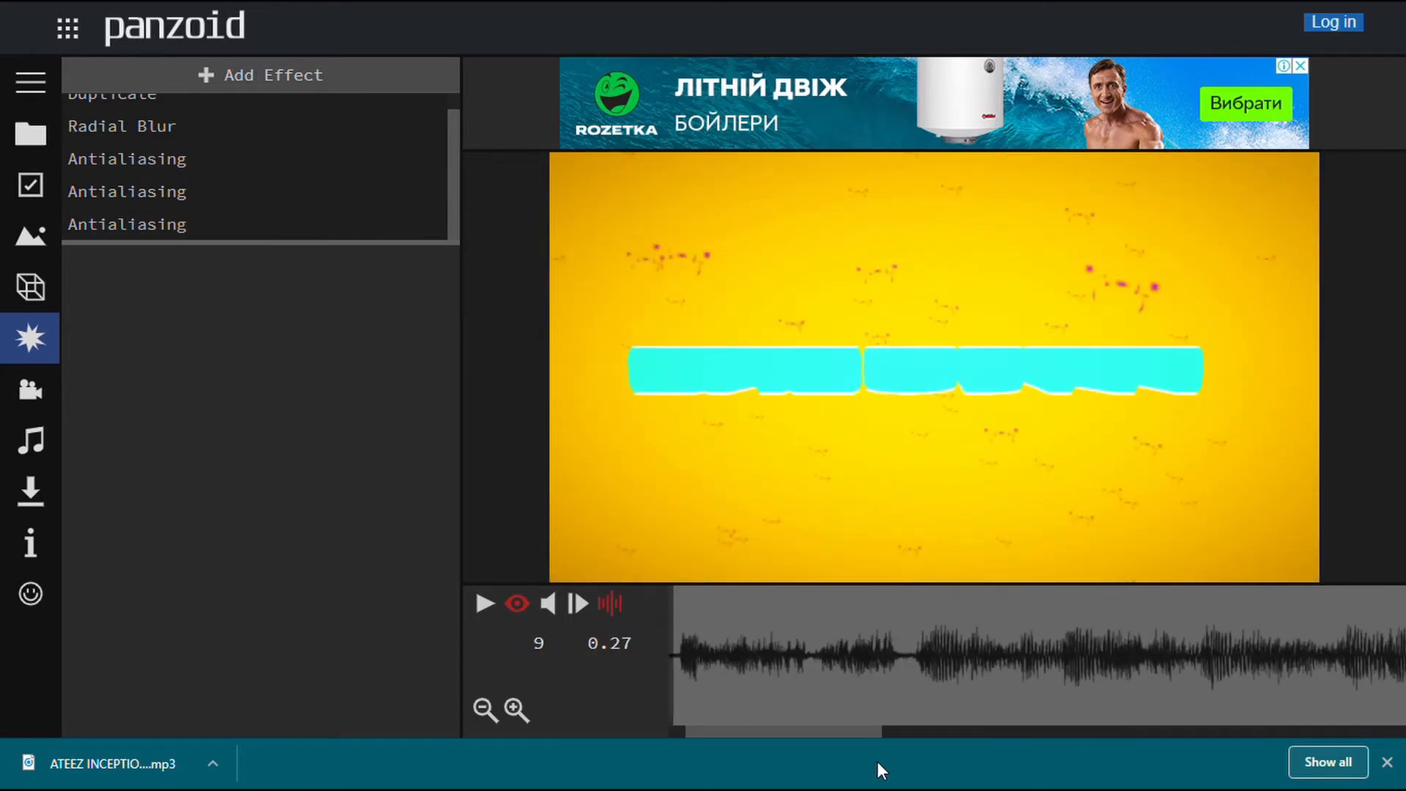
left_click_drag(890, 655, 327, 680)
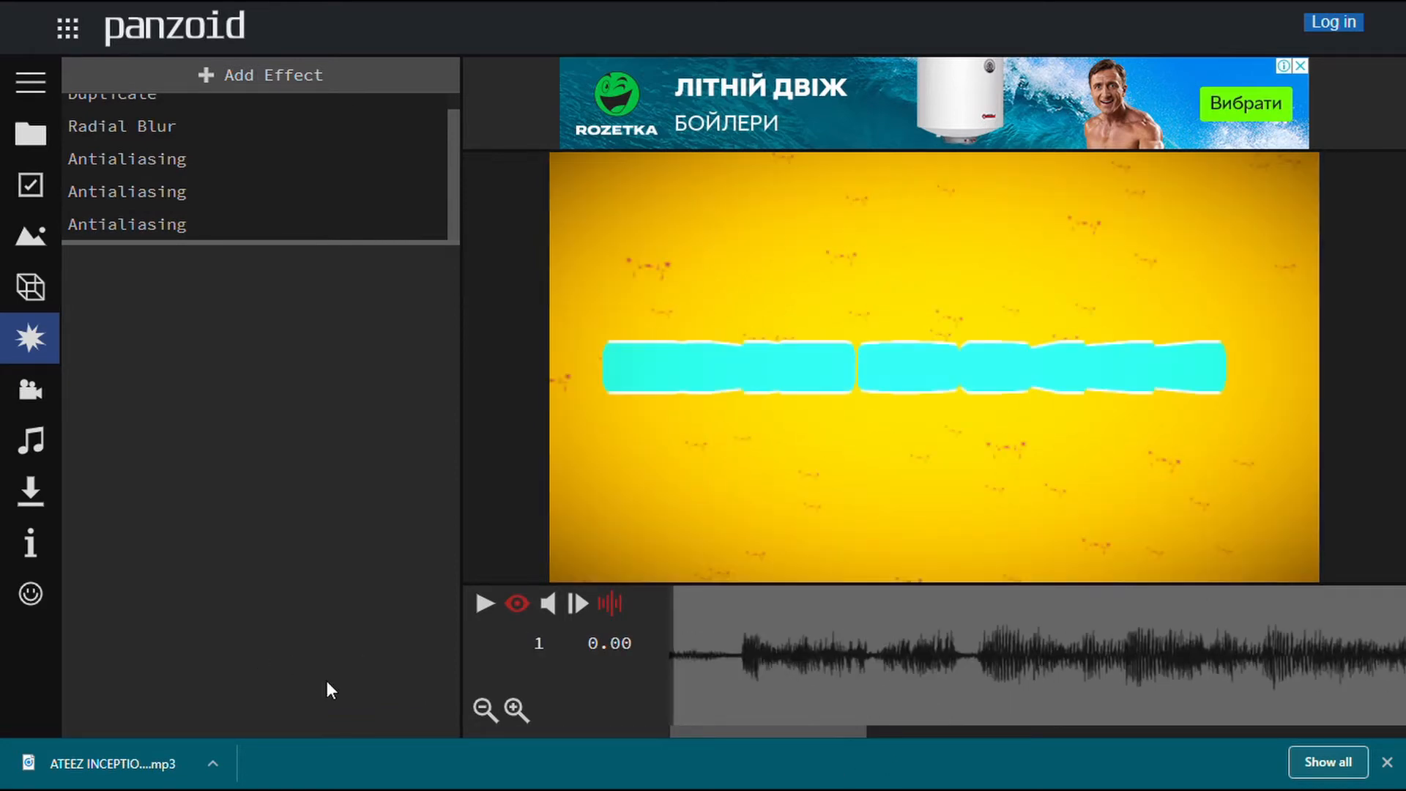
left_click(491, 611)
left_click(492, 610)
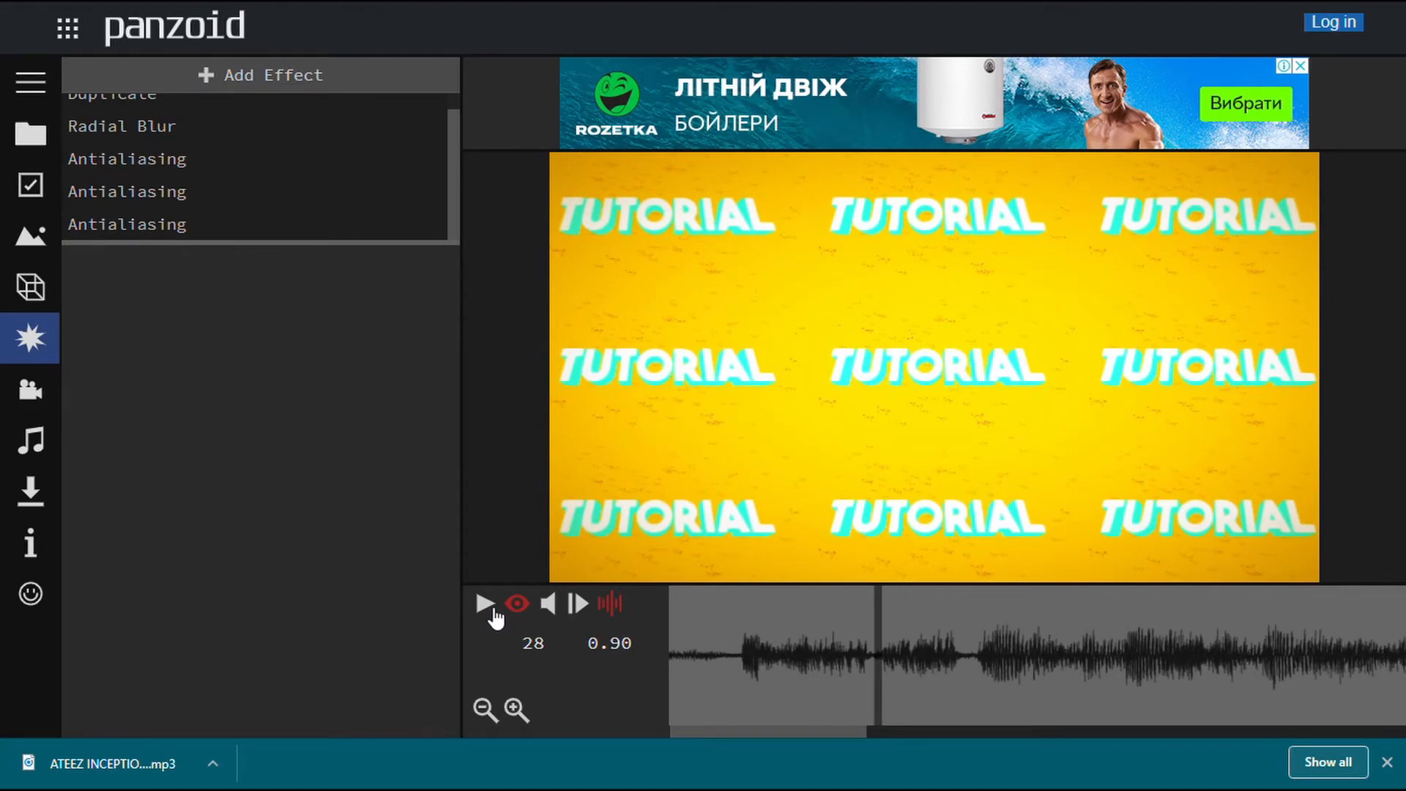
left_click(492, 610)
left_click(492, 610)
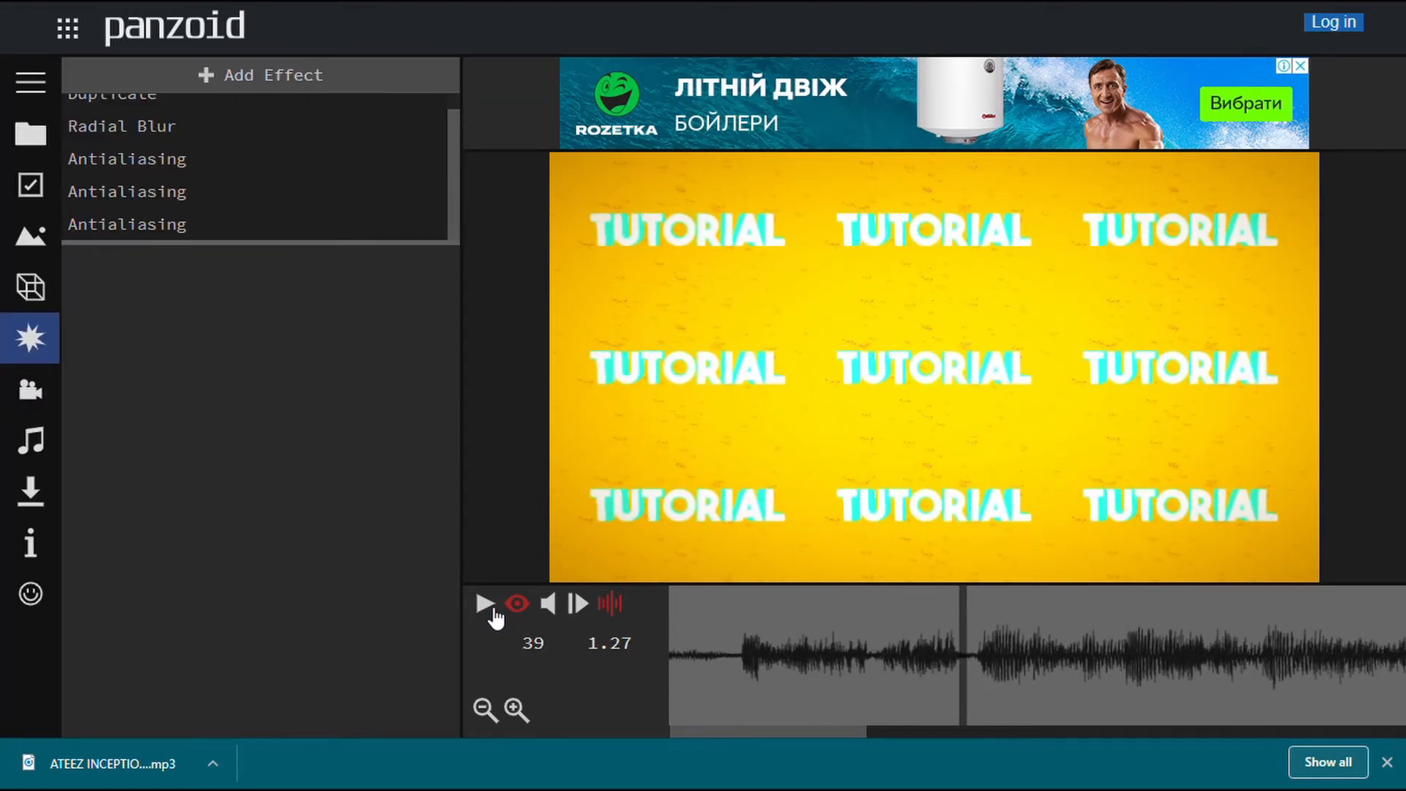
left_click(486, 605)
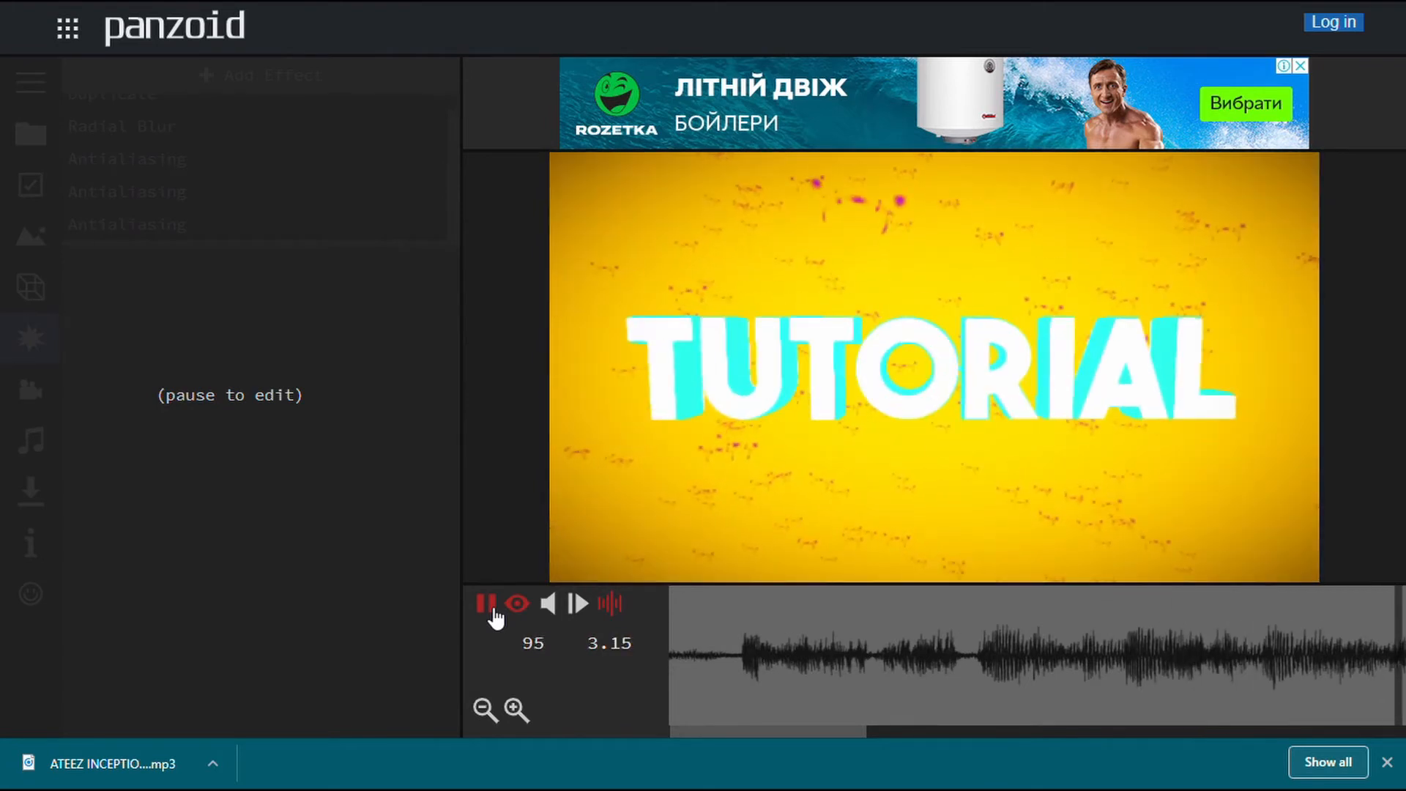
left_click(493, 614)
Add a new Group object to the scene and bring it into view in the object list.
left_click_drag(977, 732, 439, 502)
left_click(30, 286)
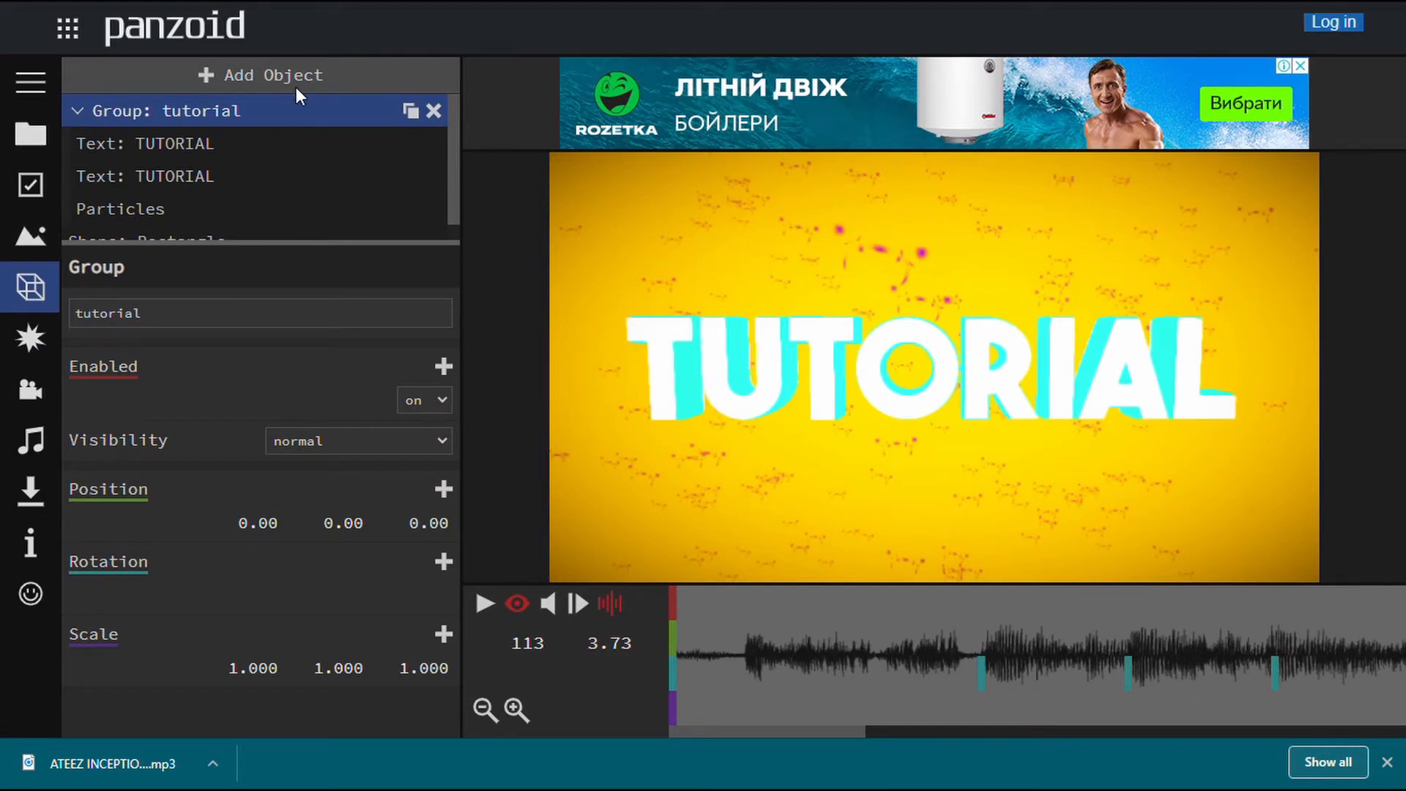
left_click(269, 75)
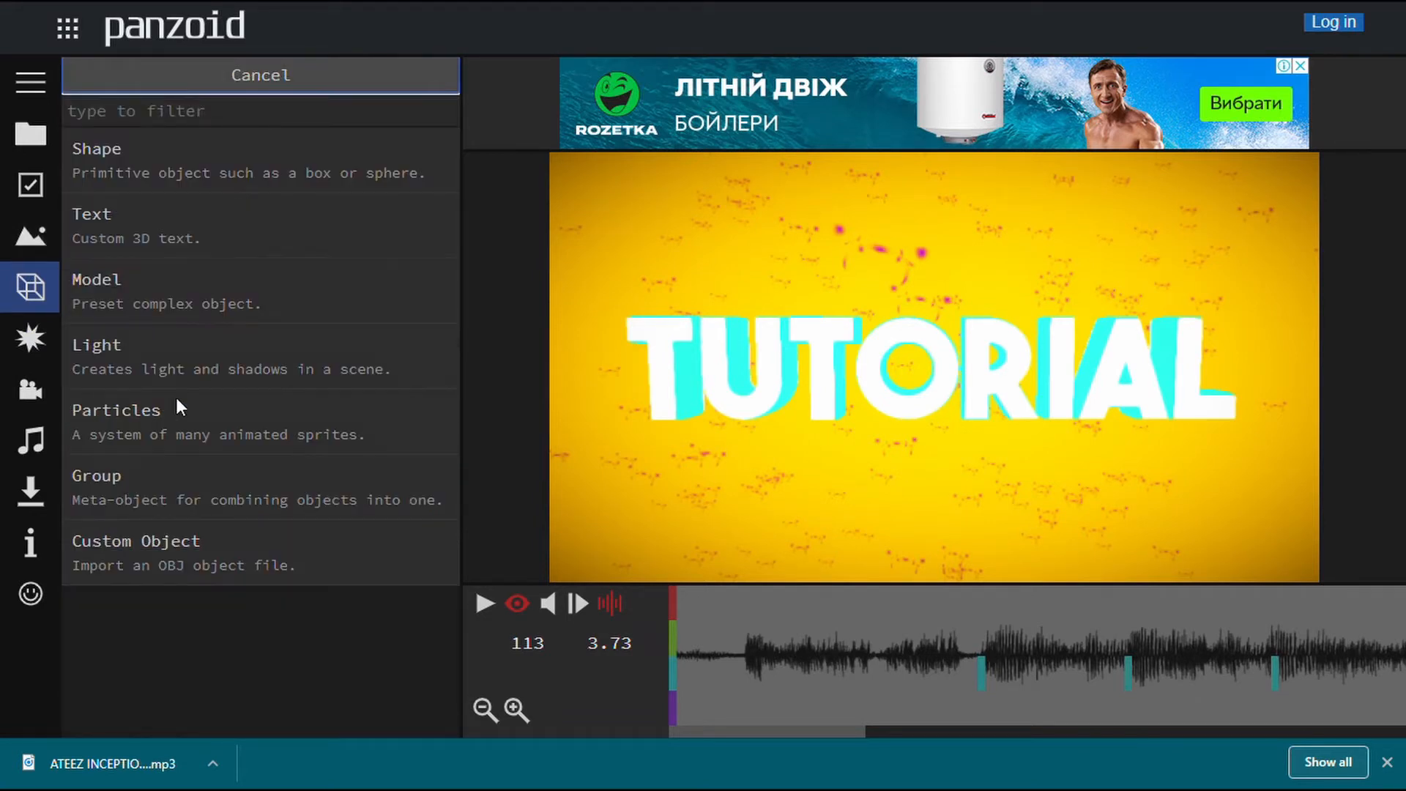
left_click(150, 485)
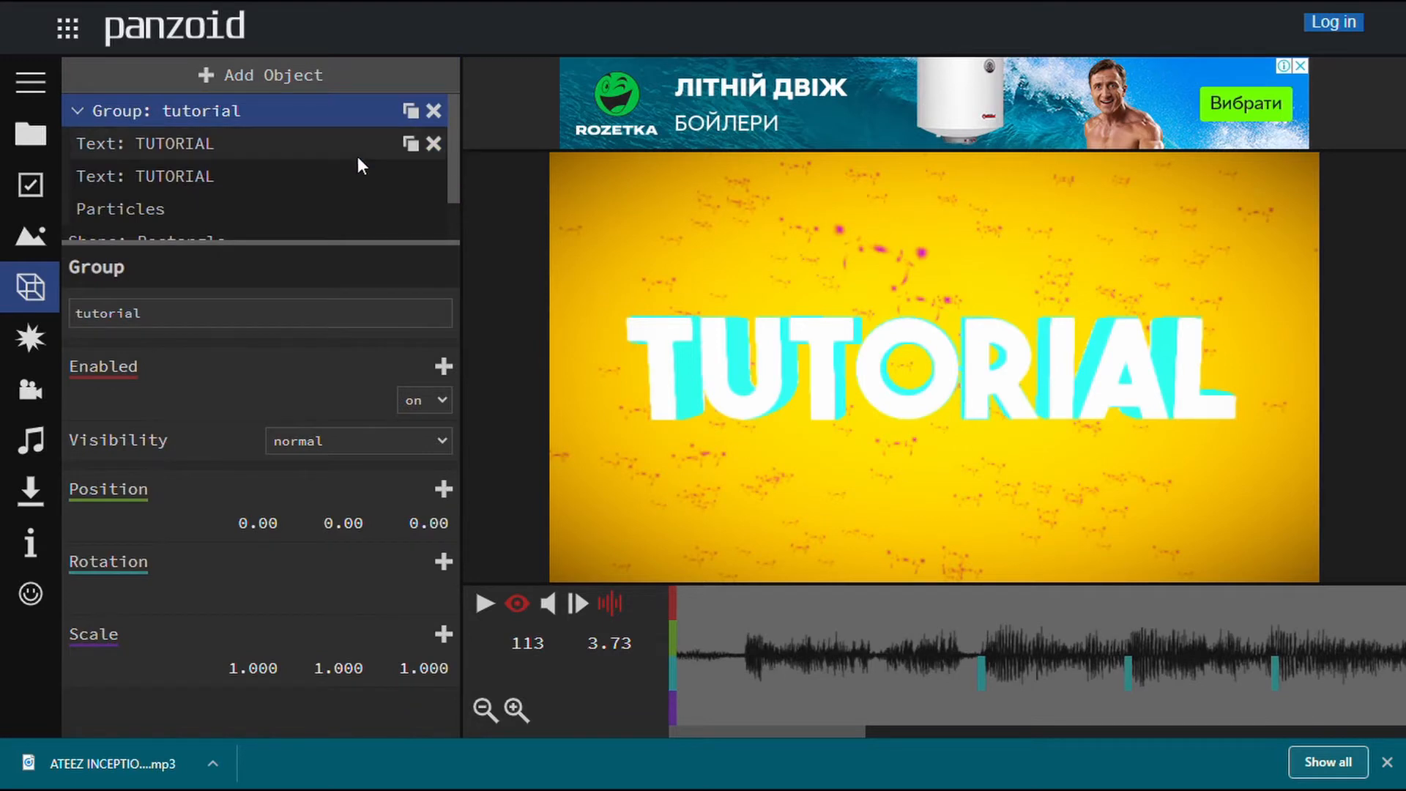
scroll(451, 155, "down", 2)
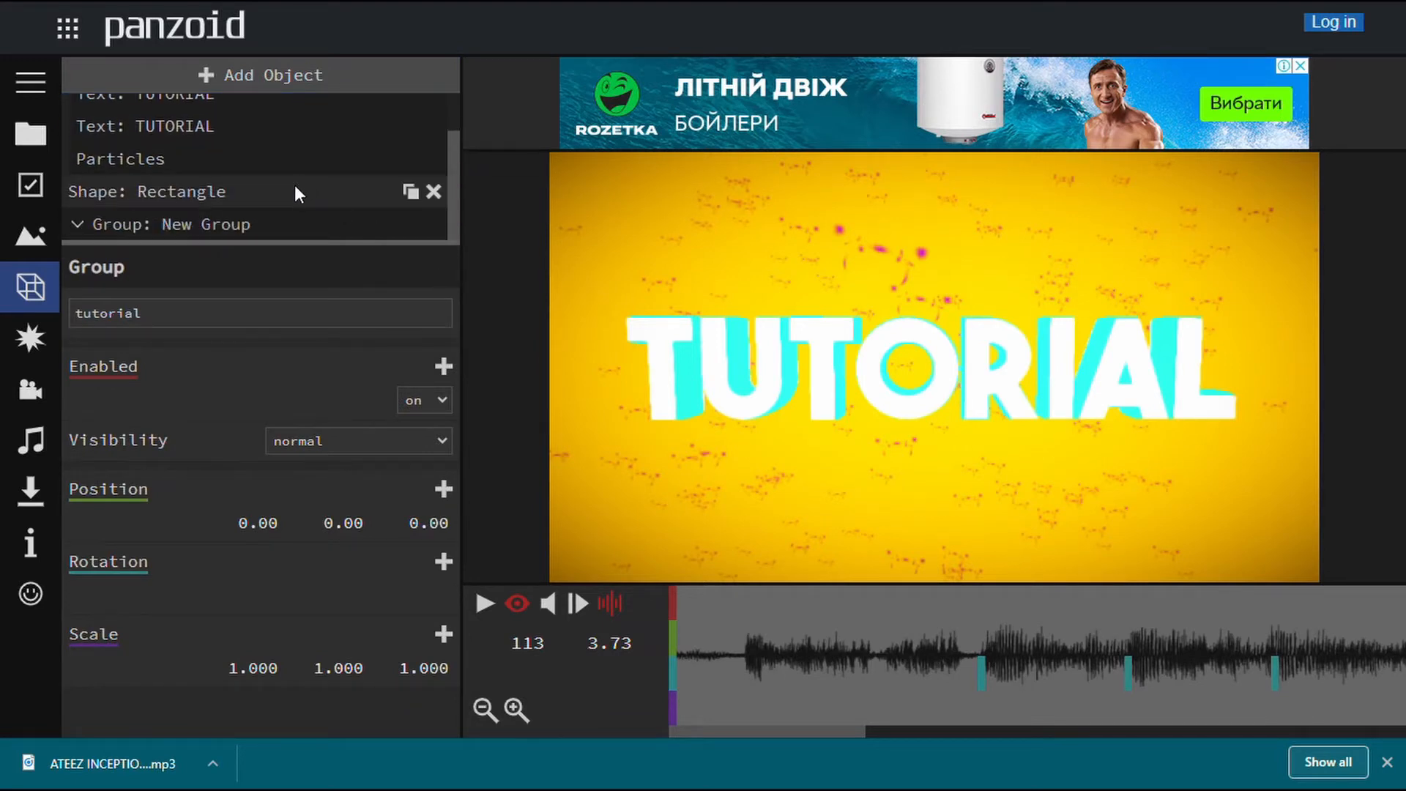
Rename the new group as "particals".
left_click(288, 220)
triple_click(192, 322)
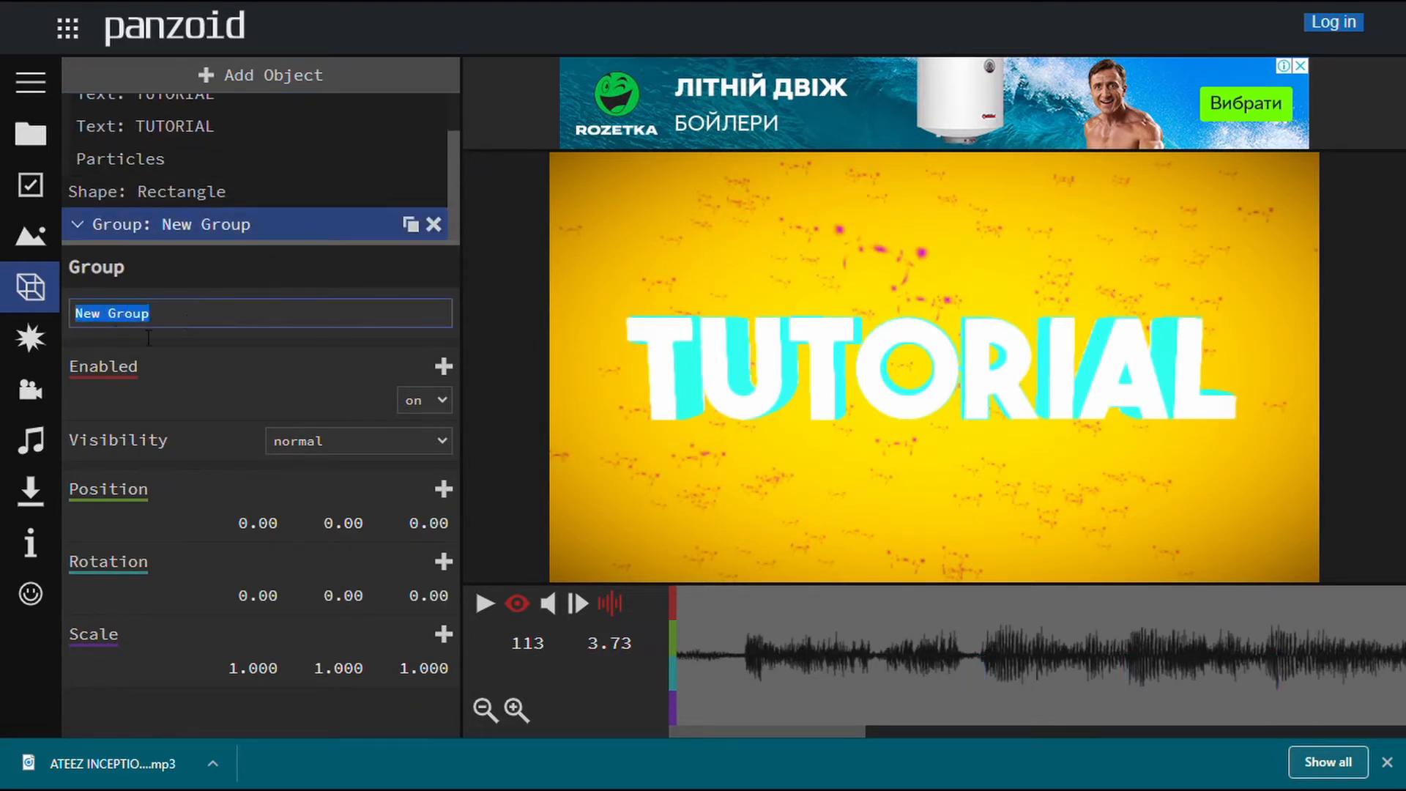
key("BackSpace")
type("particals")
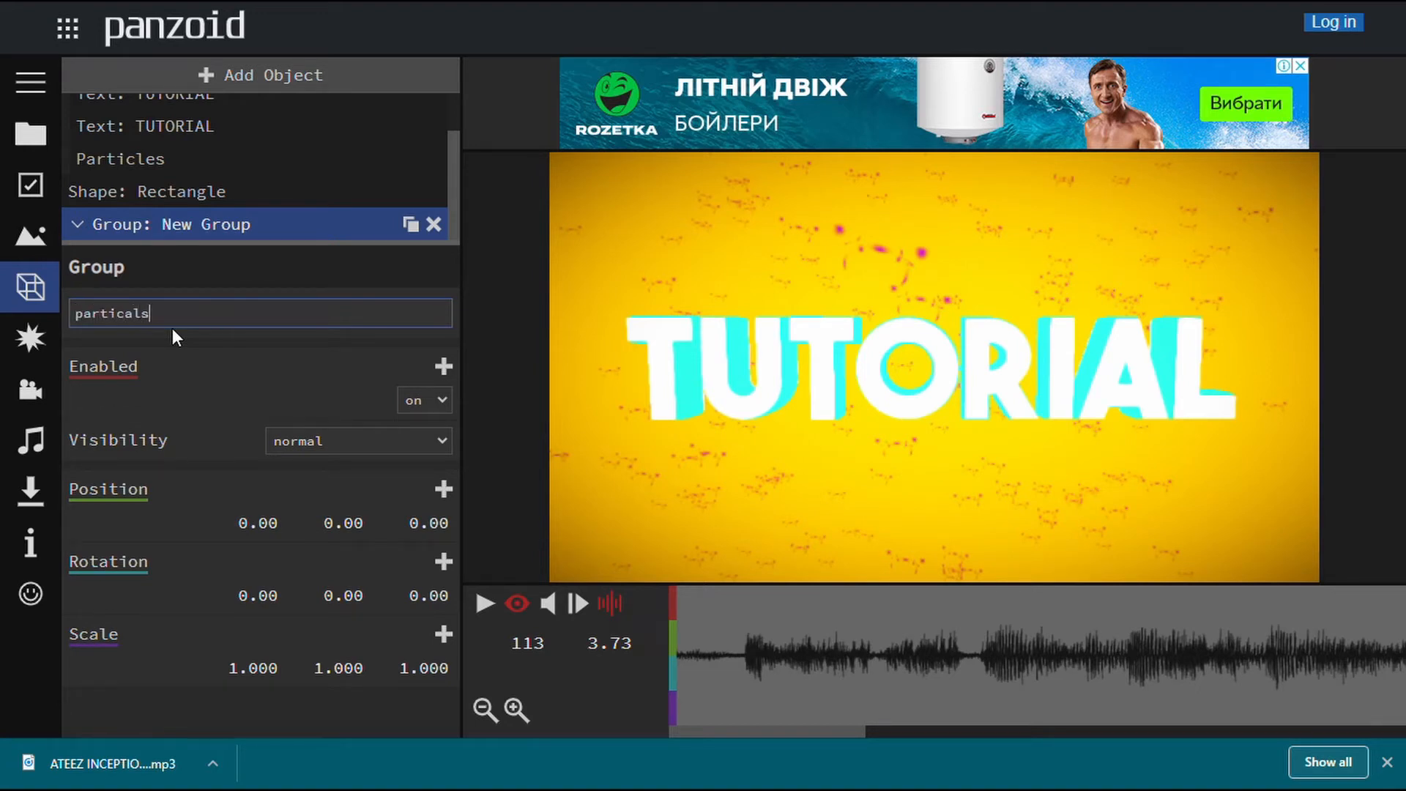
key("Return")
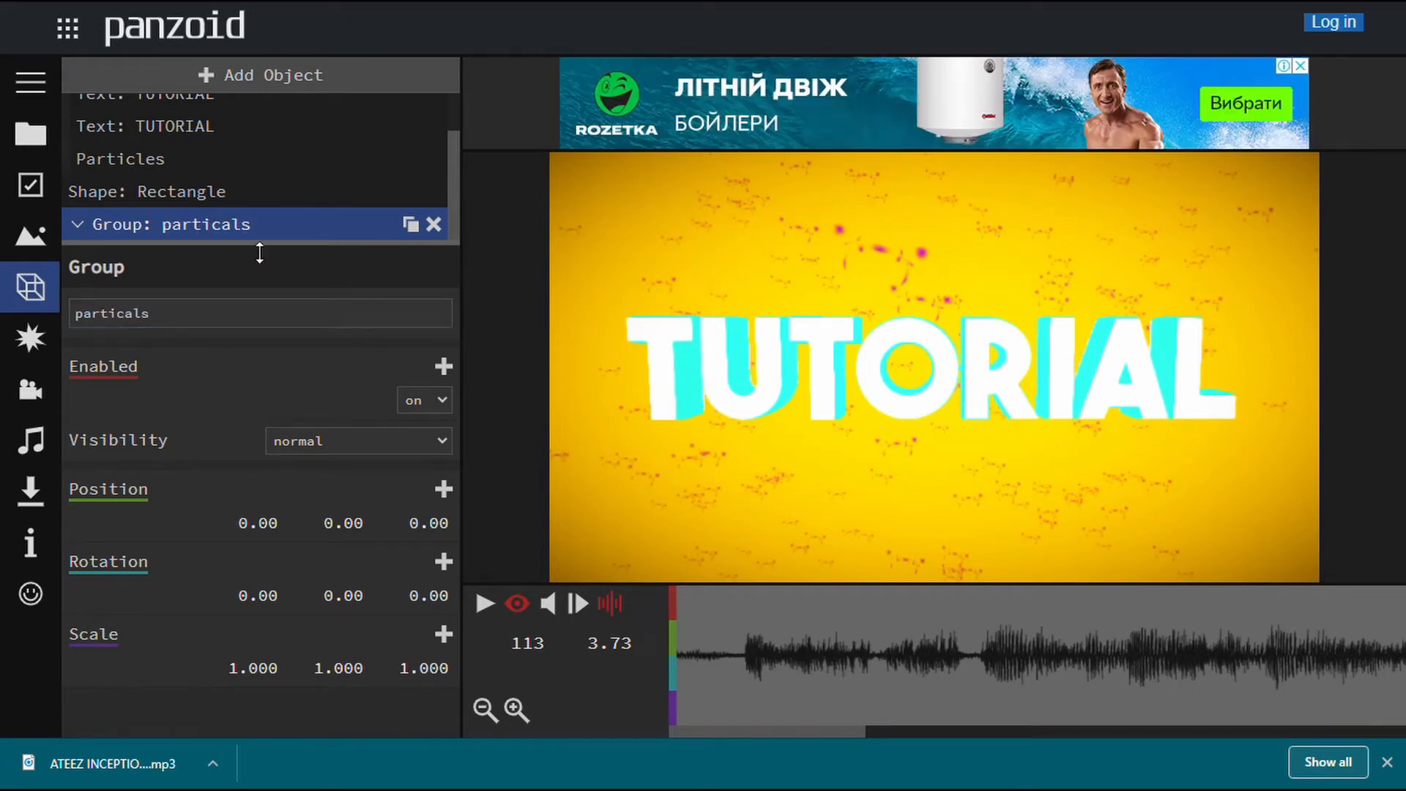
Move the existing Particles object out of the tutorial group and into the particals group.
left_click_drag(204, 158, 203, 220)
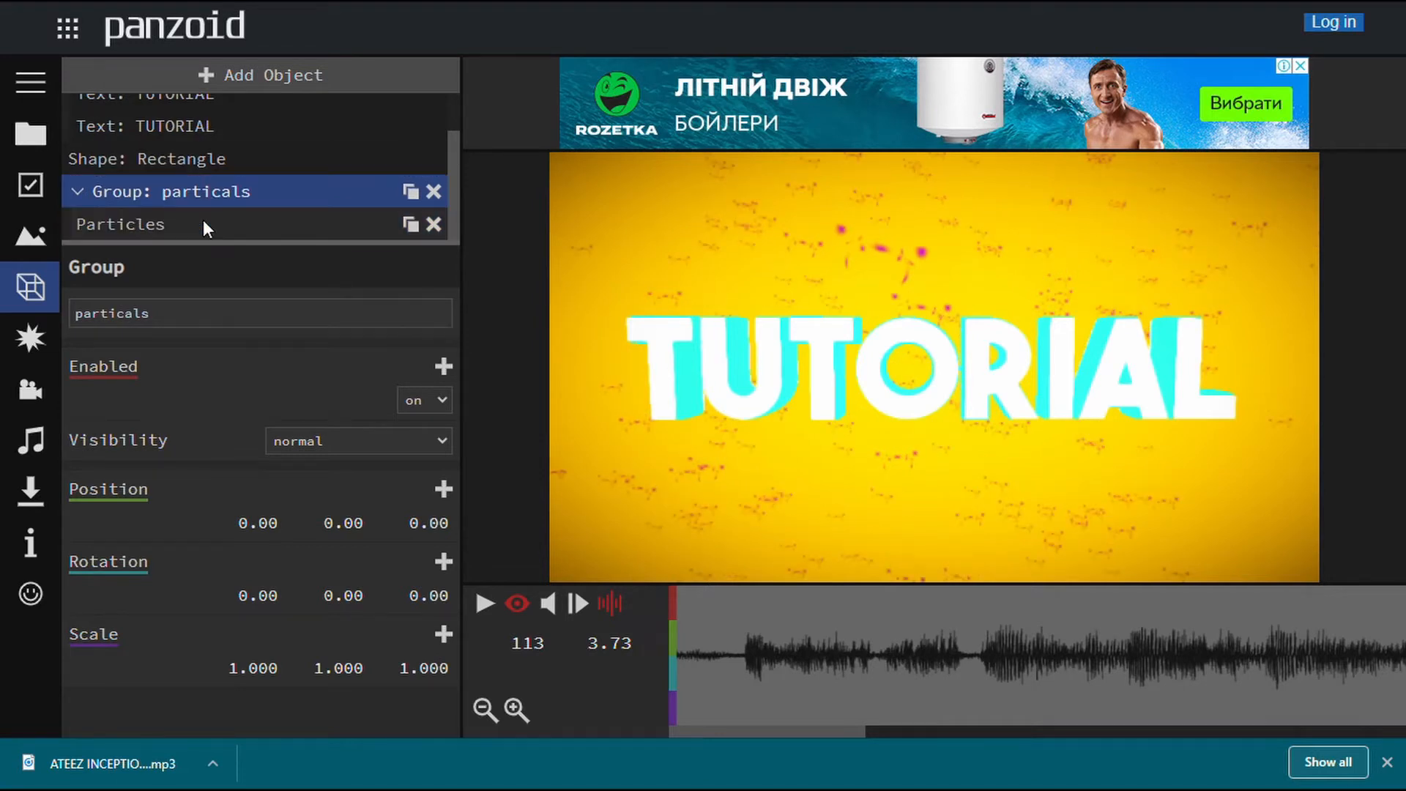
left_click(179, 222)
left_click(209, 193)
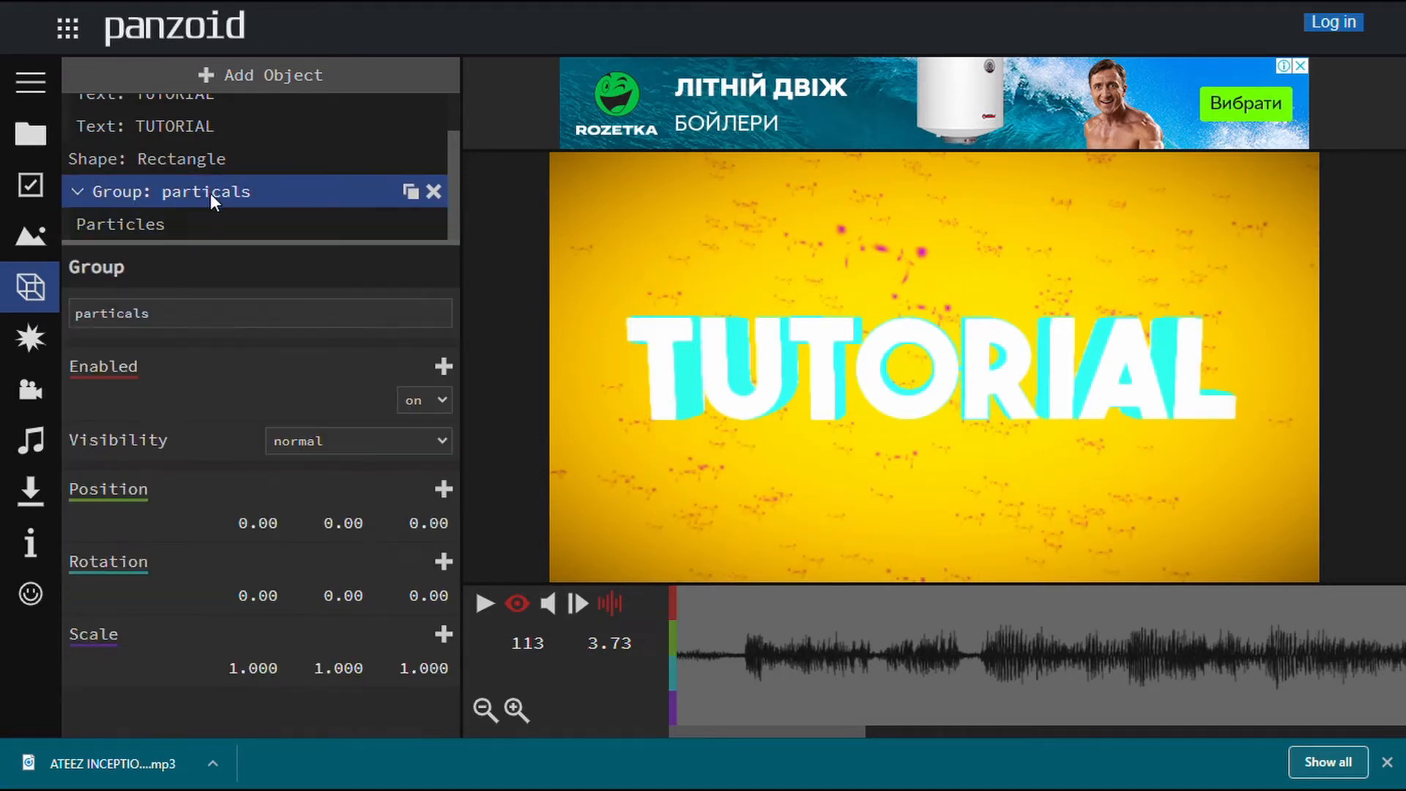
Duplicate the Particles object of the particals group twice and bring both copies into view.
left_click(210, 224)
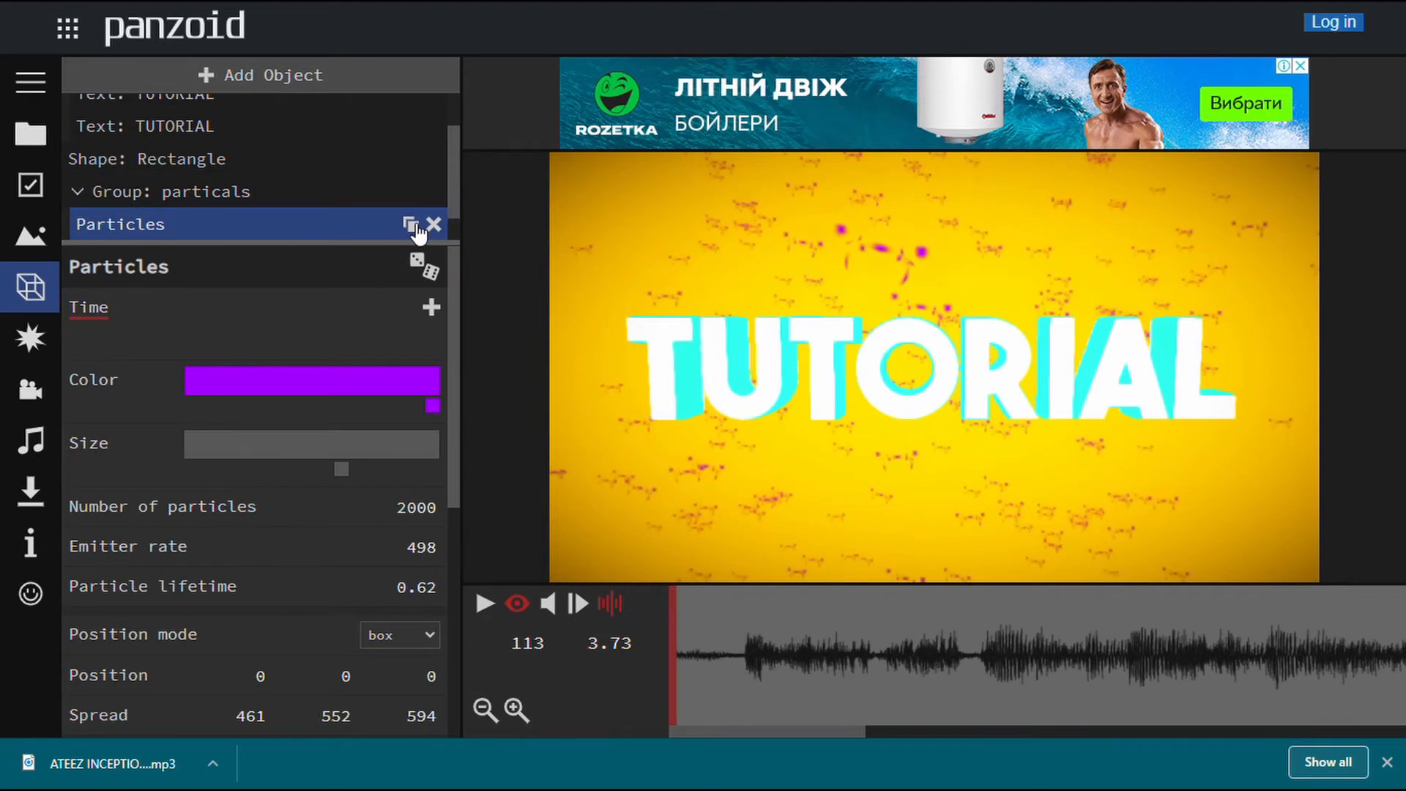
left_click(280, 195)
left_click_drag(454, 170, 452, 266)
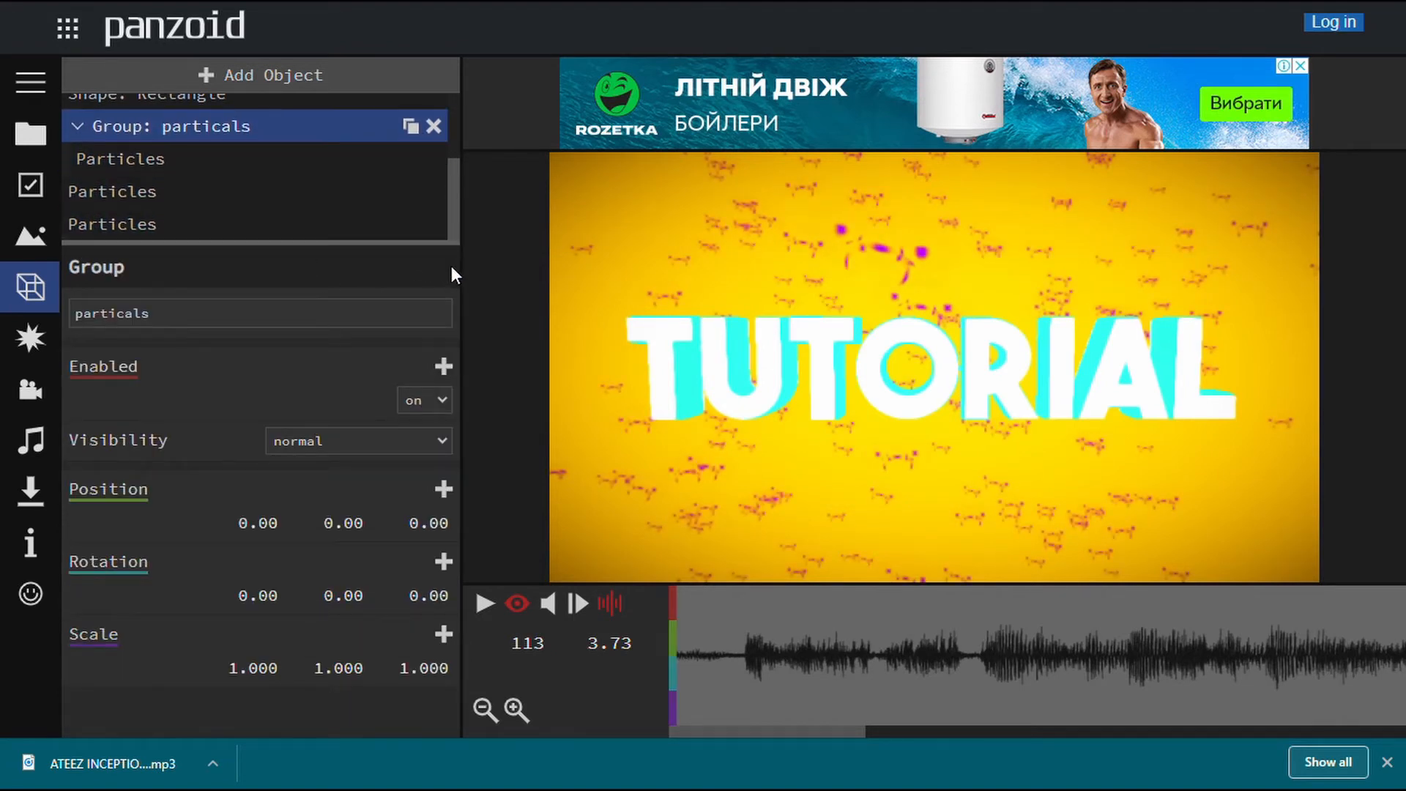
Randomize the settings of both Particles copies and play the intro to preview them.
left_click(275, 191)
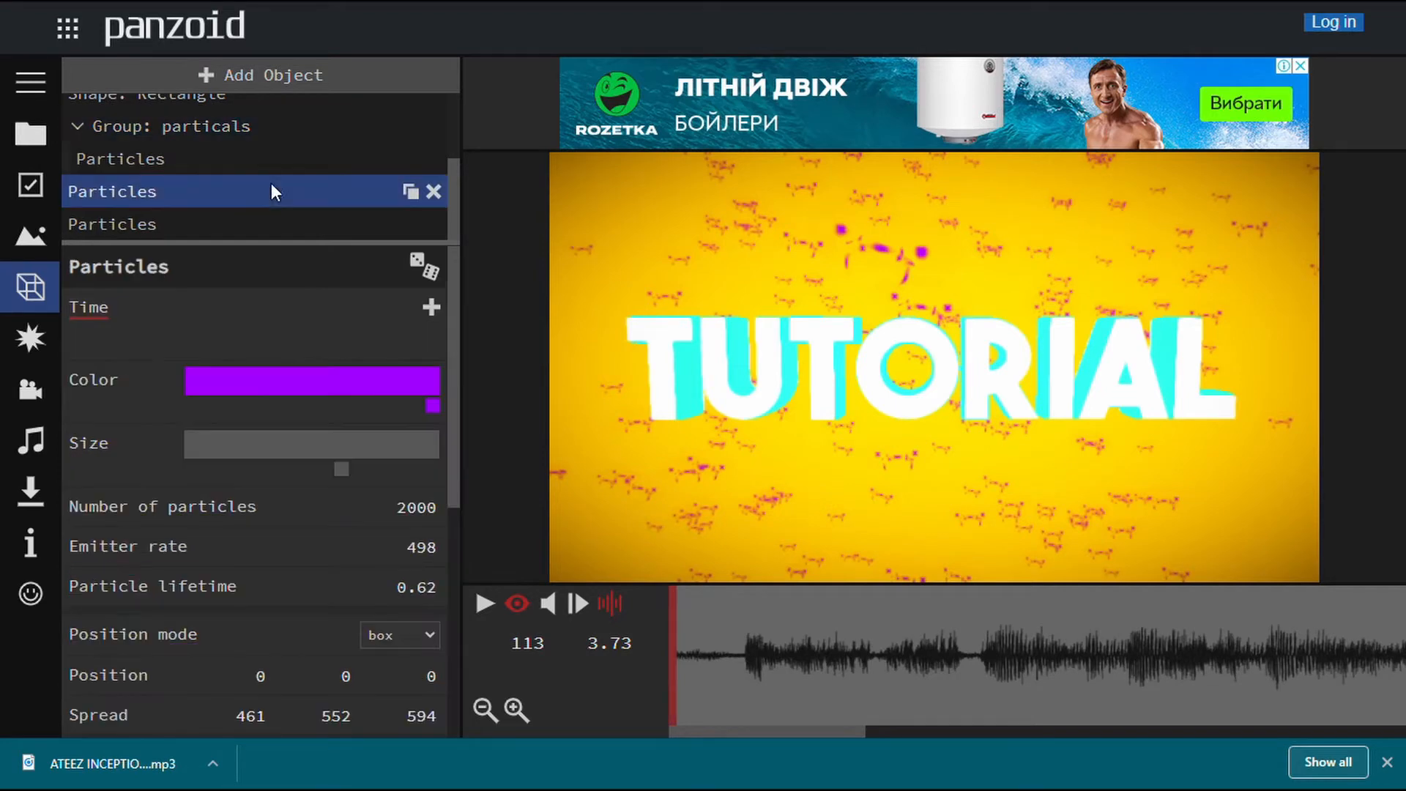
left_click(433, 273)
left_click(367, 224)
left_click(439, 280)
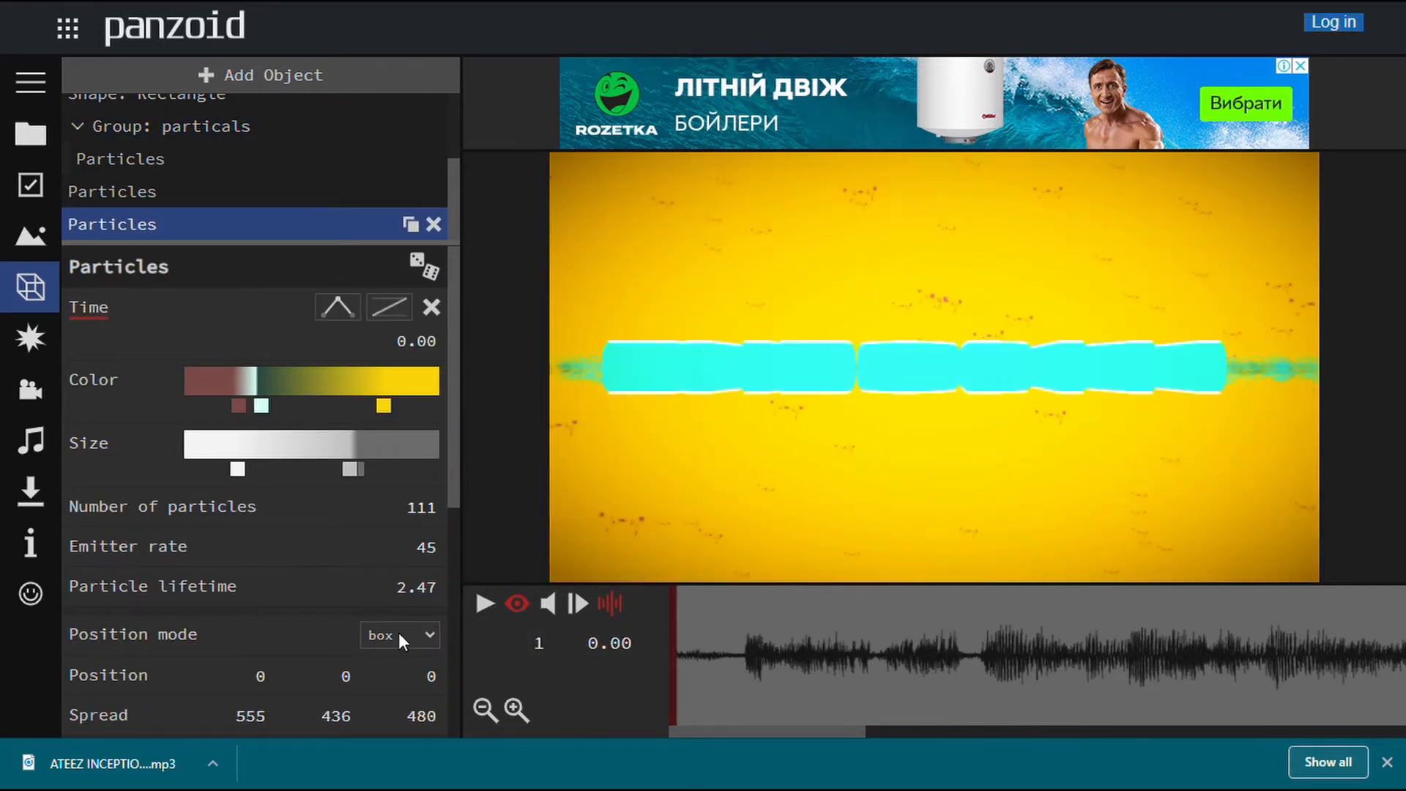
left_click(484, 604)
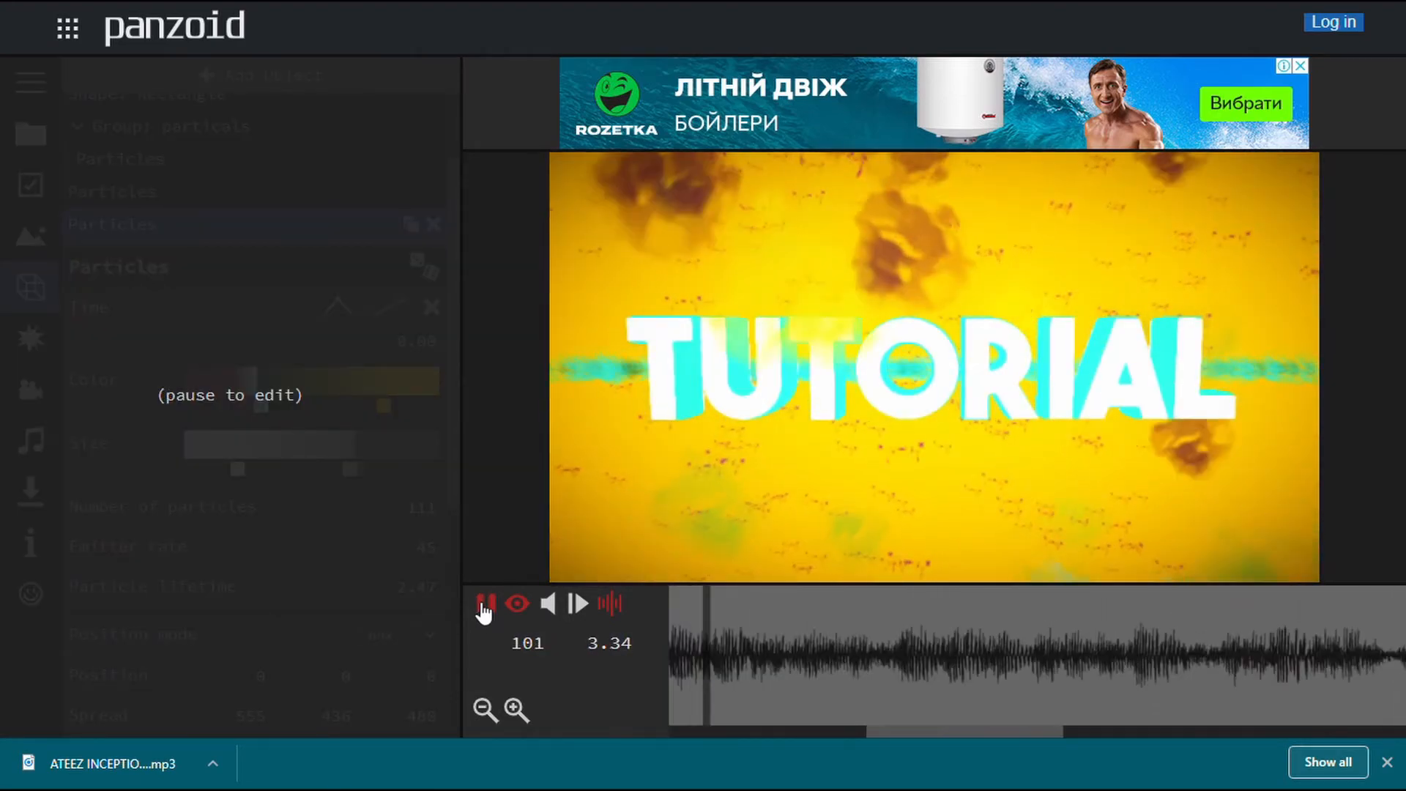
left_click(485, 608)
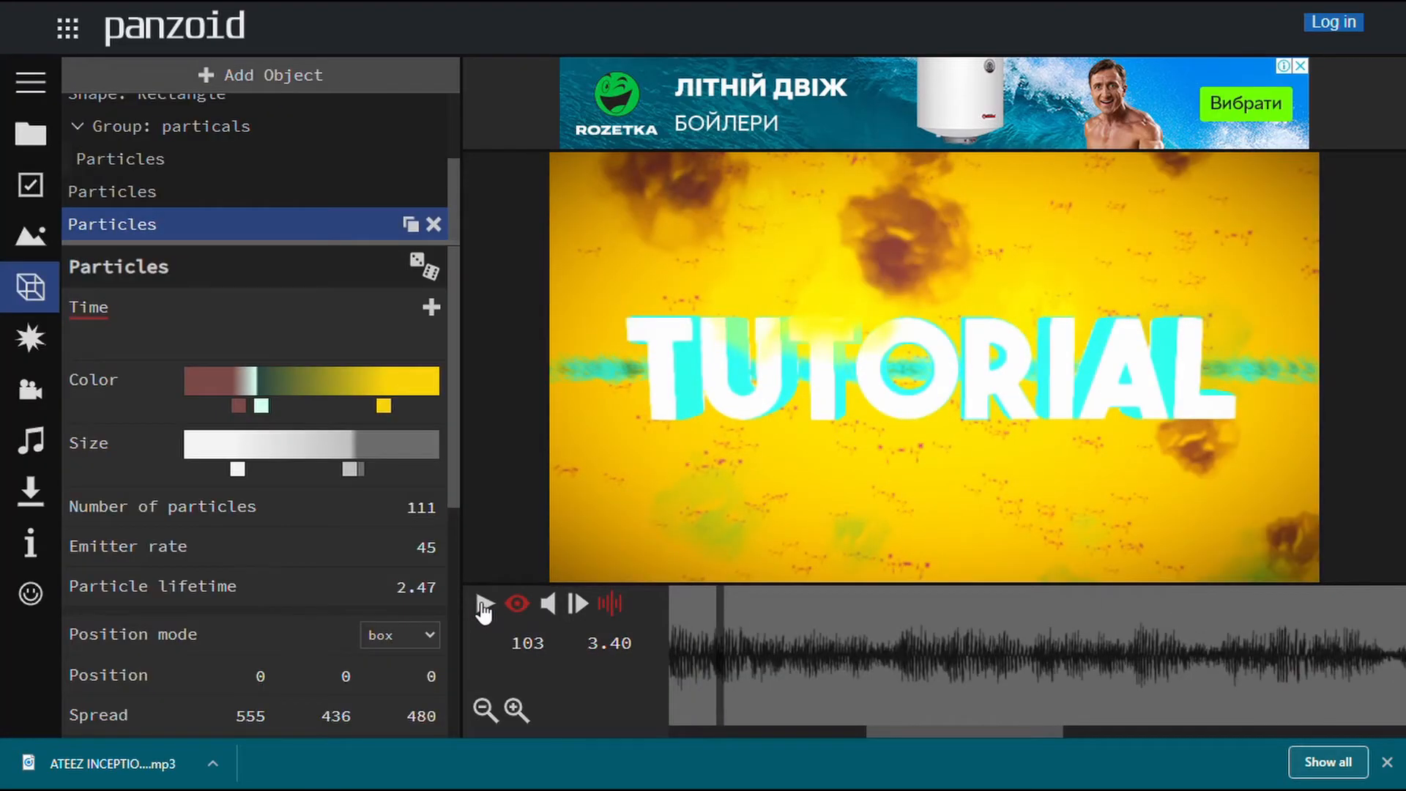
Compare the two Particles copies, try another random look for the last one, and preview it.
left_click(243, 192)
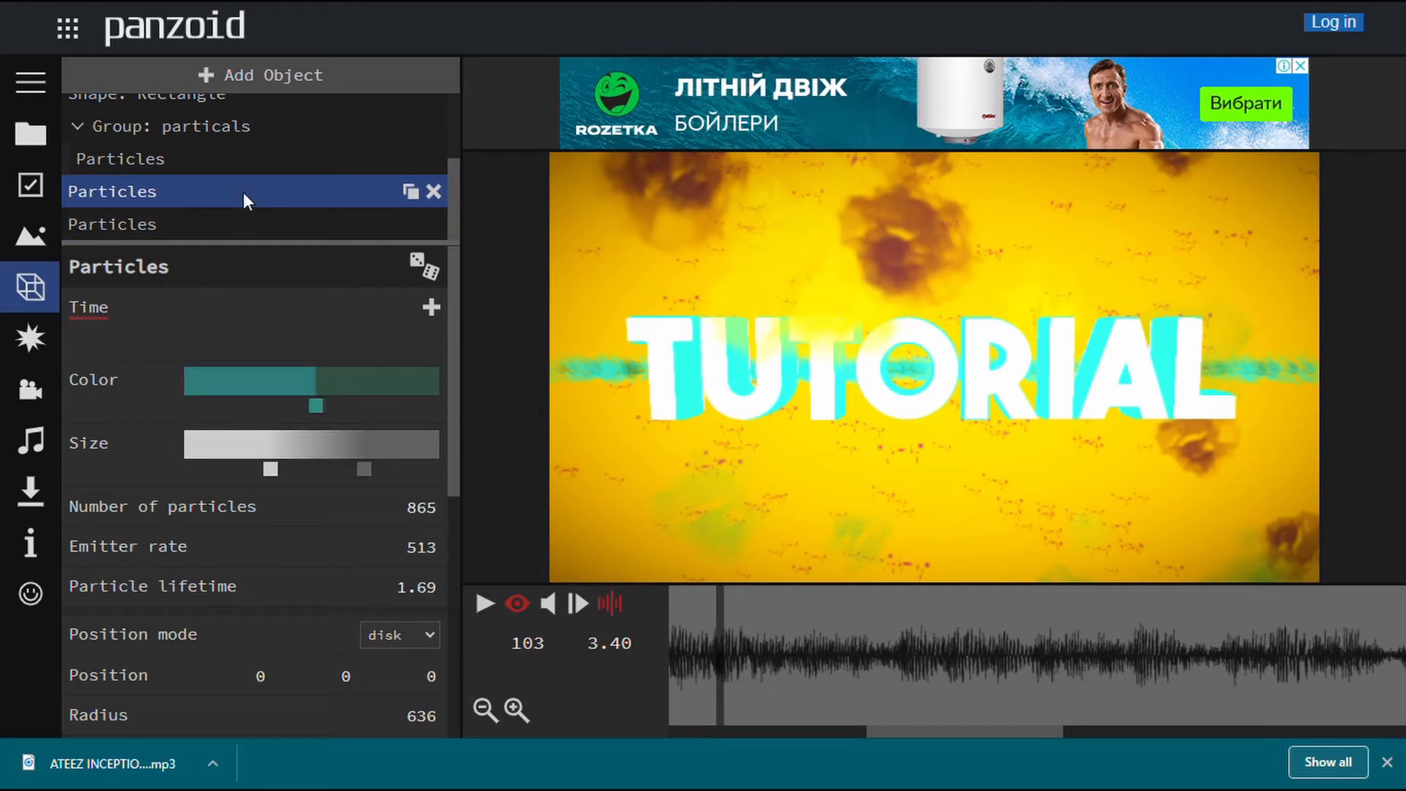
left_click(216, 224)
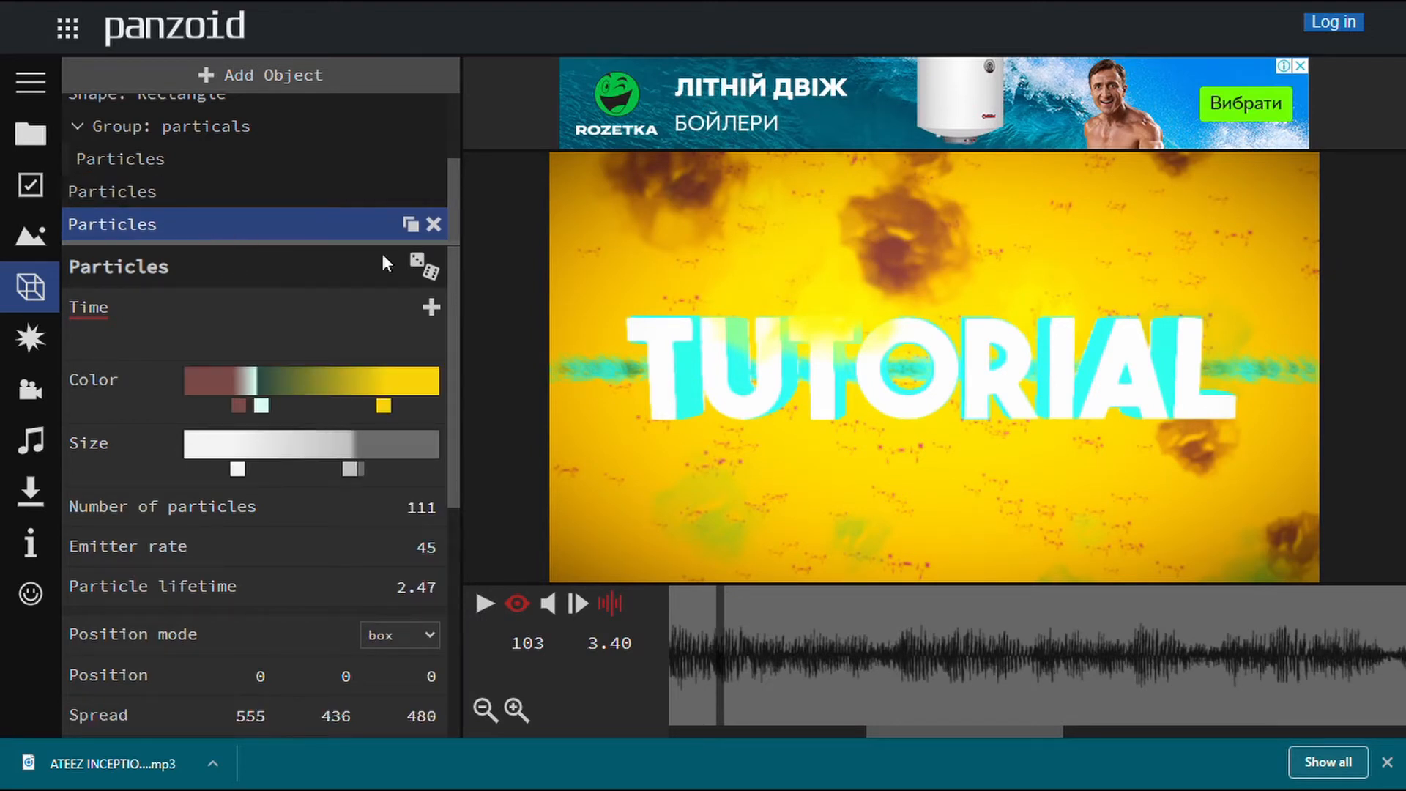
left_click(423, 267)
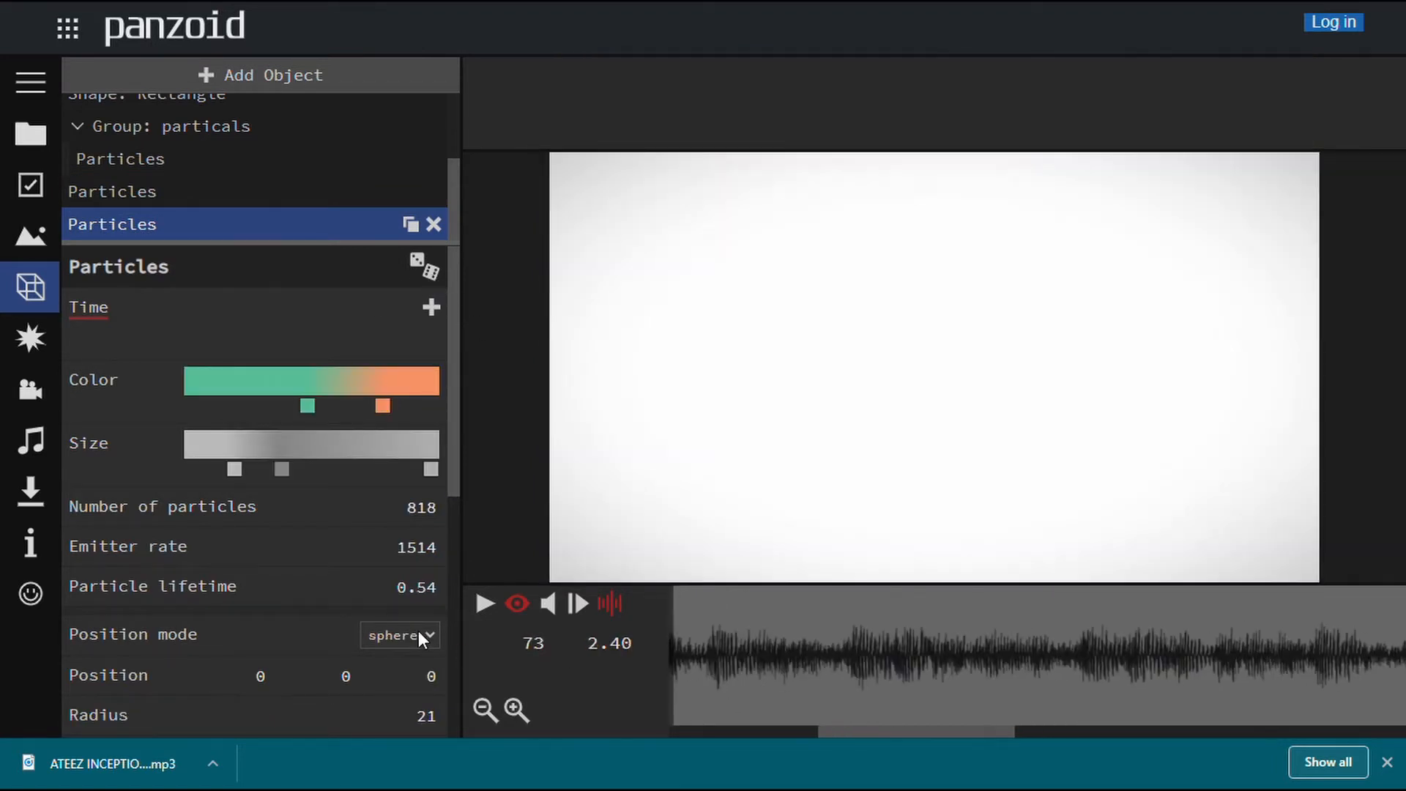
left_click(485, 603)
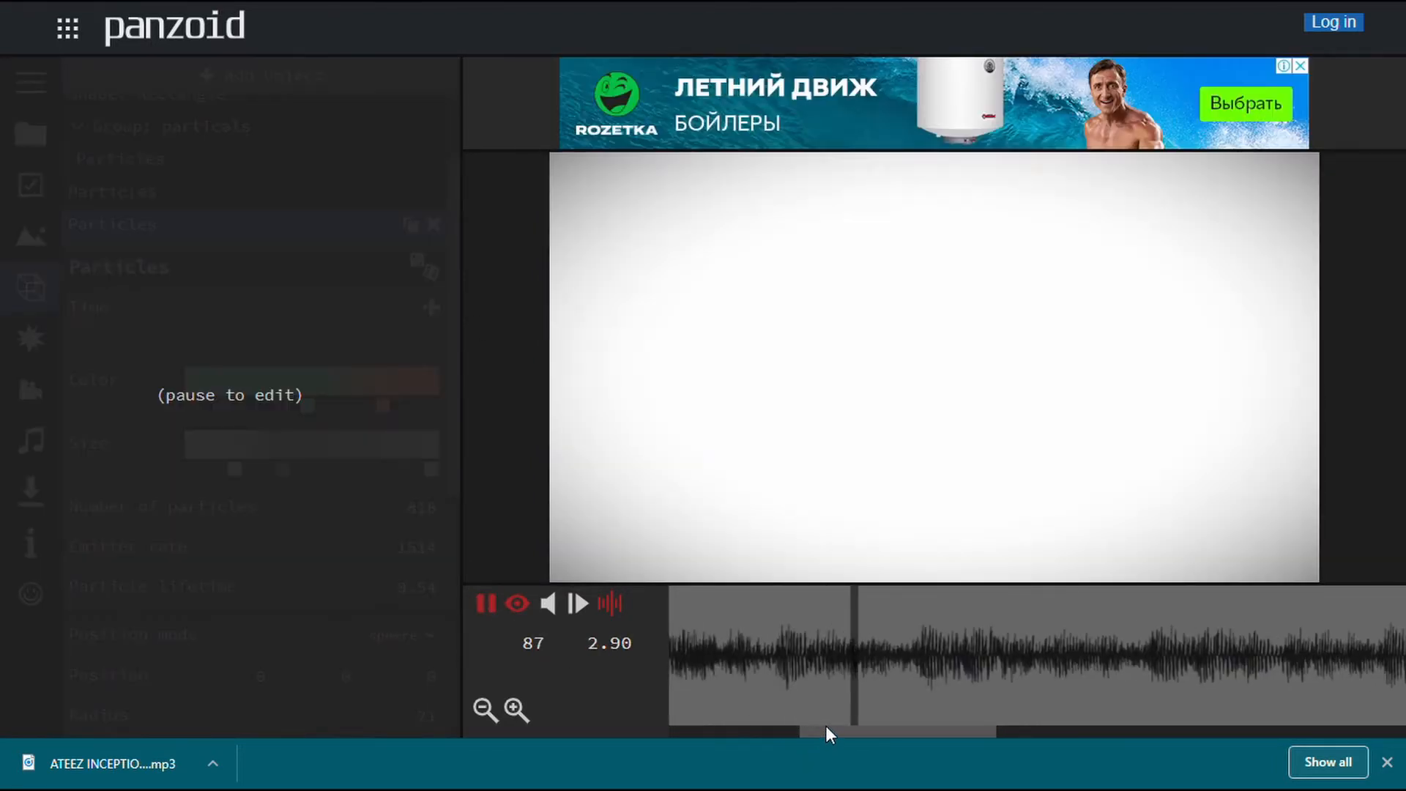
left_click_drag(824, 728, 547, 728)
key("space")
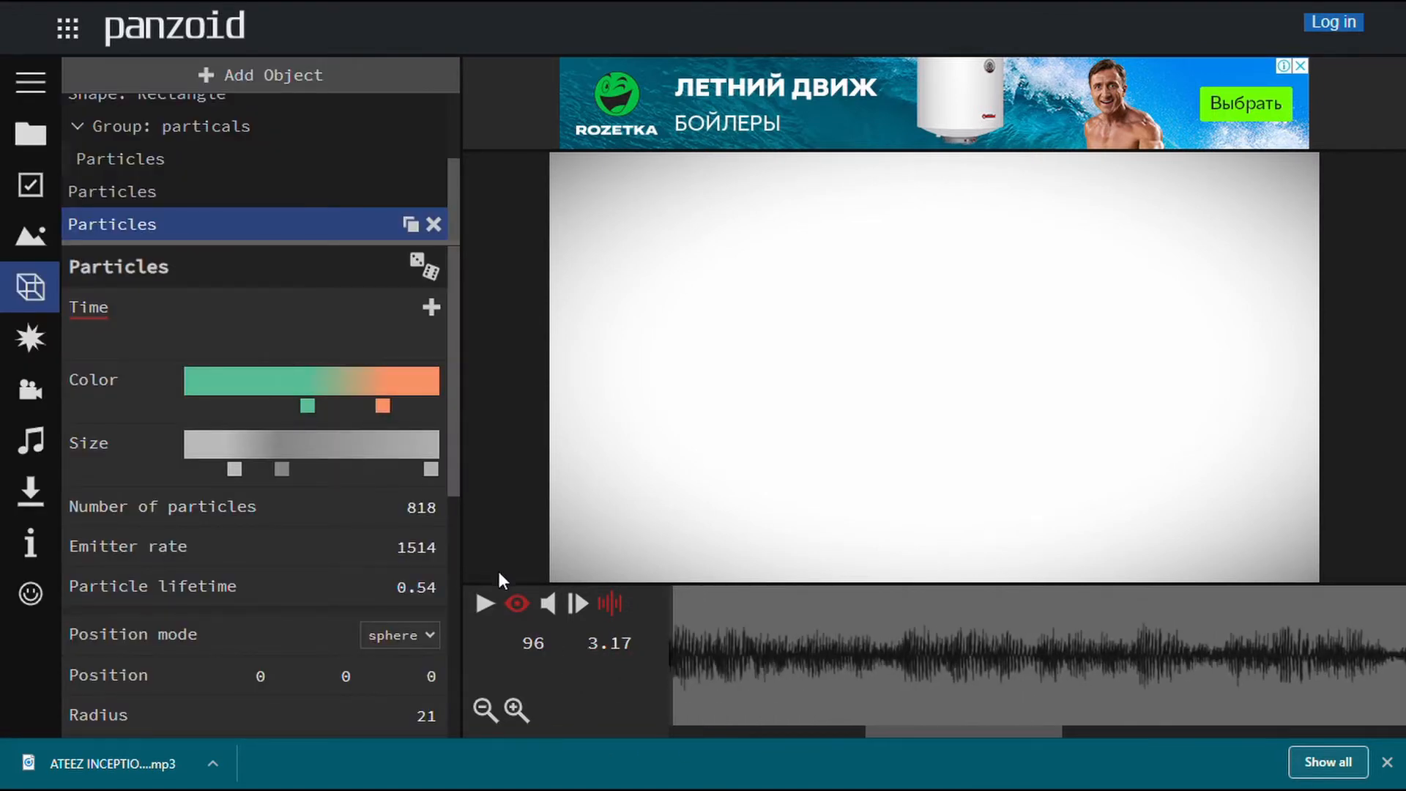
left_click(484, 603)
left_click(485, 603)
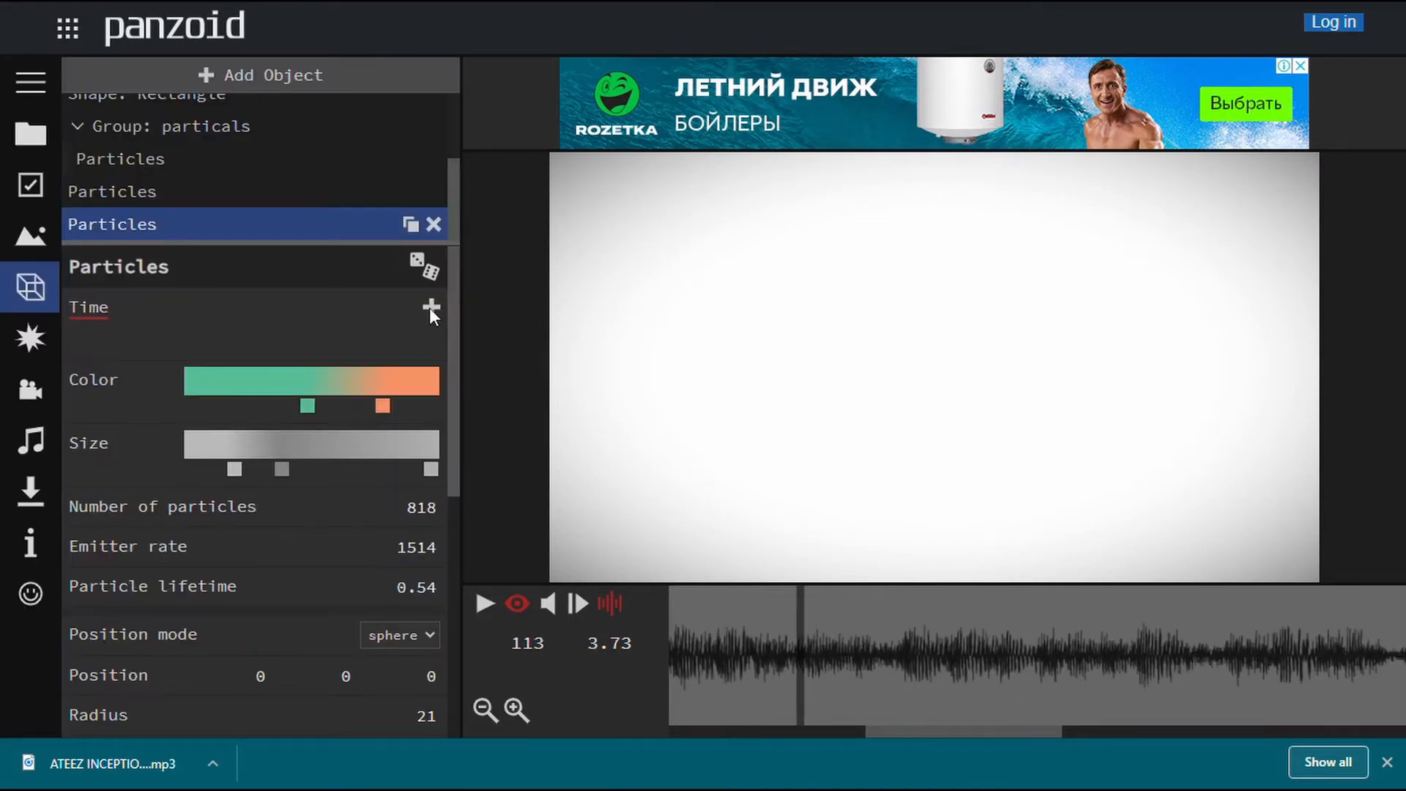
Randomize the last Particles copy again and preview the intro from its start.
left_click(428, 269)
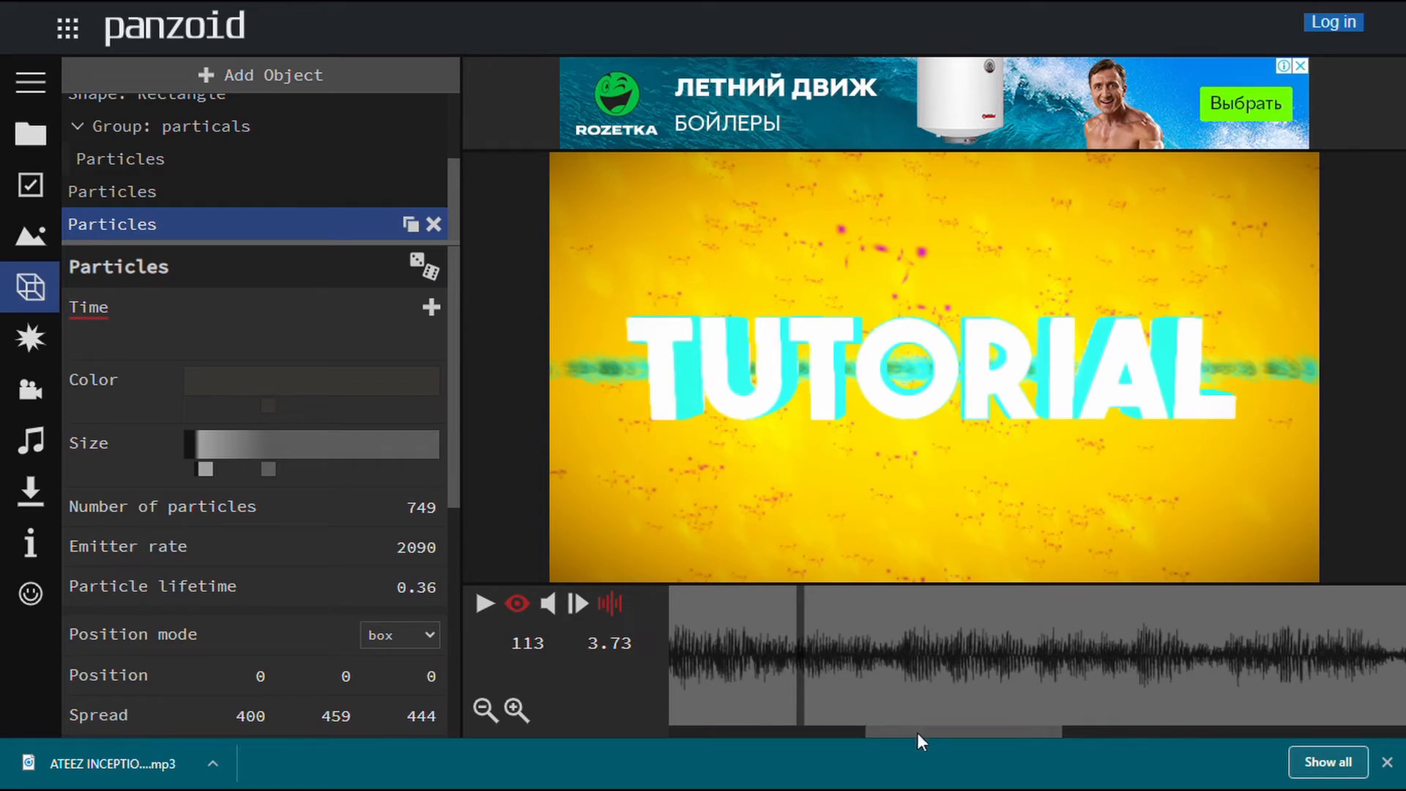
left_click_drag(920, 732, 499, 706)
left_click_drag(764, 652, 474, 597)
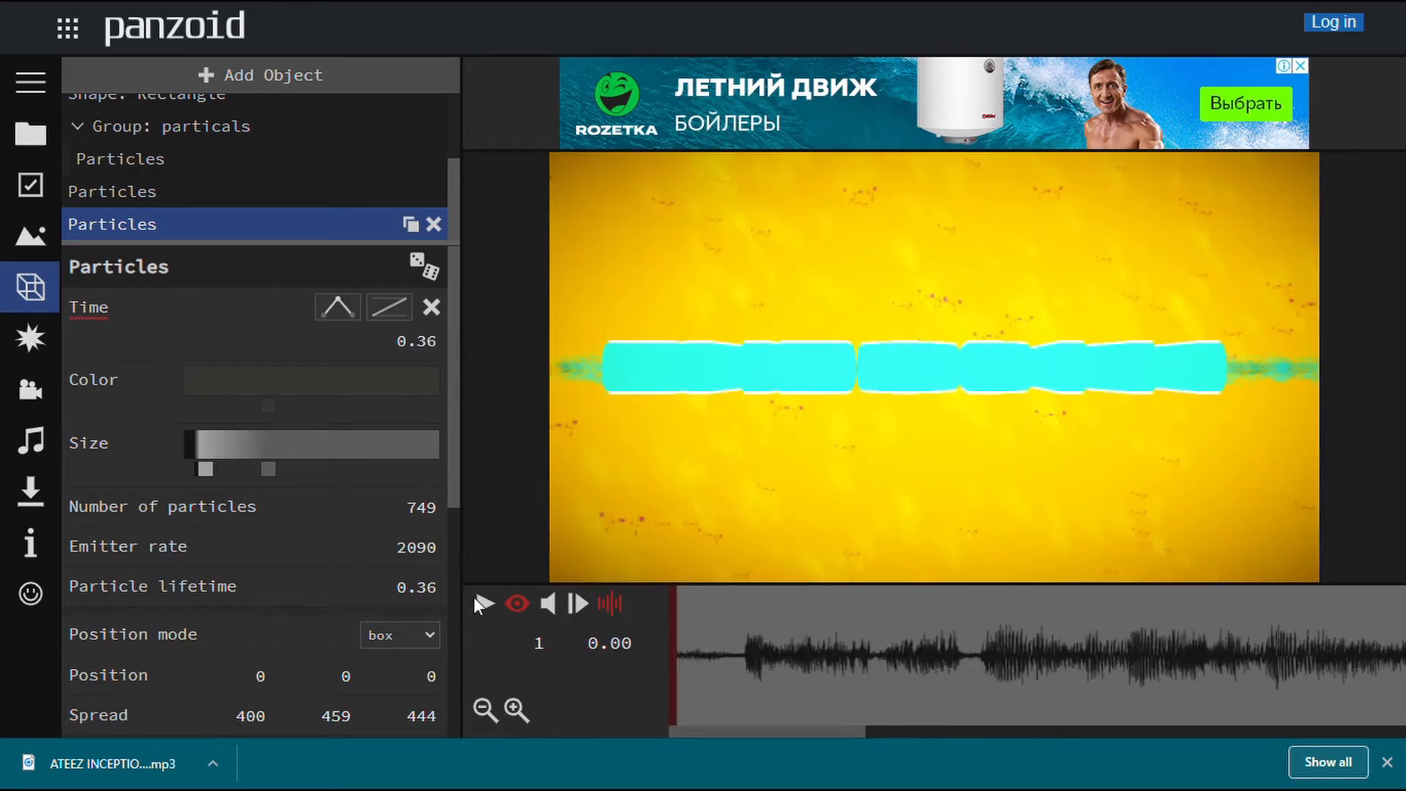
left_click(483, 604)
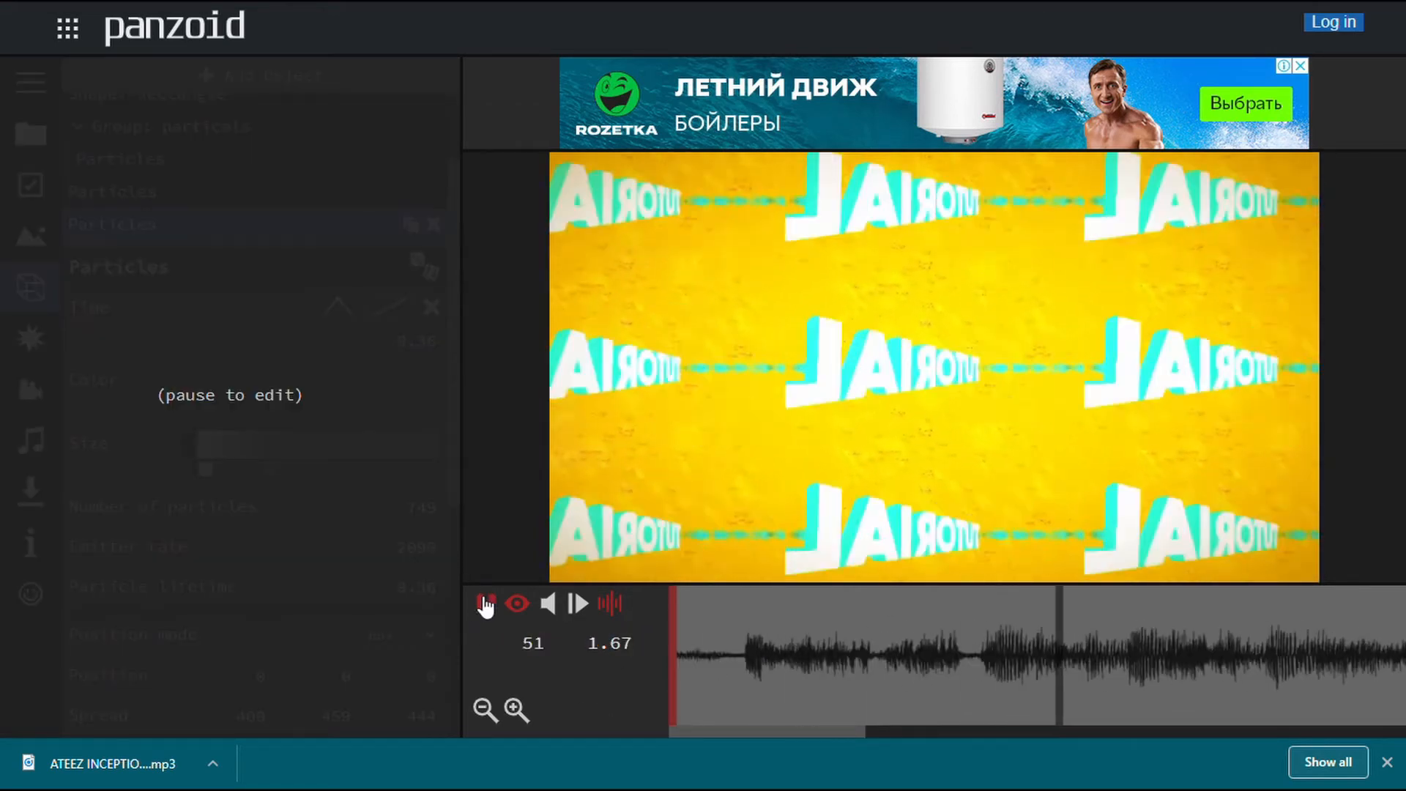
left_click(485, 604)
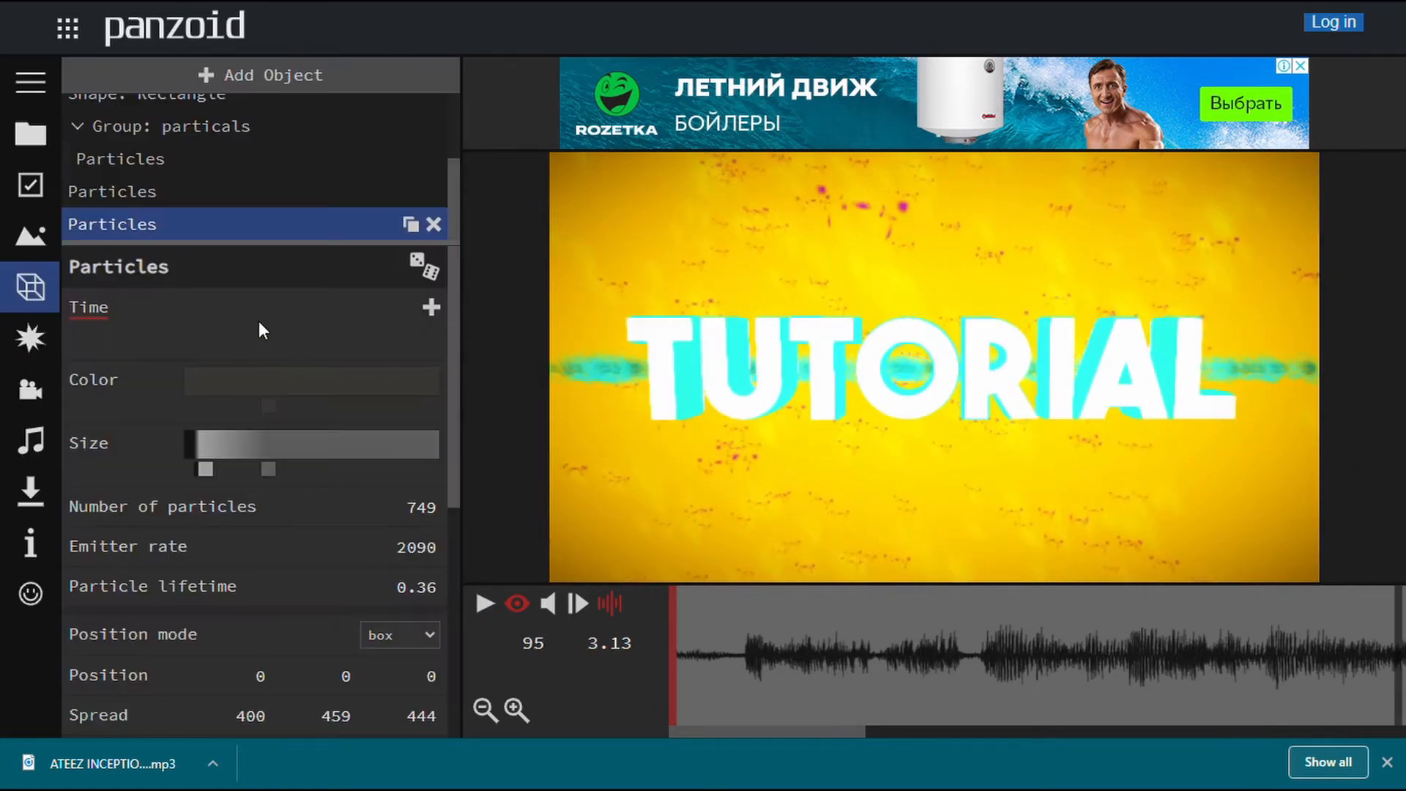
Randomize the last Particles copy until it has 388 particles in a sphere of radius 577, and play the intro from the start.
left_click(438, 284)
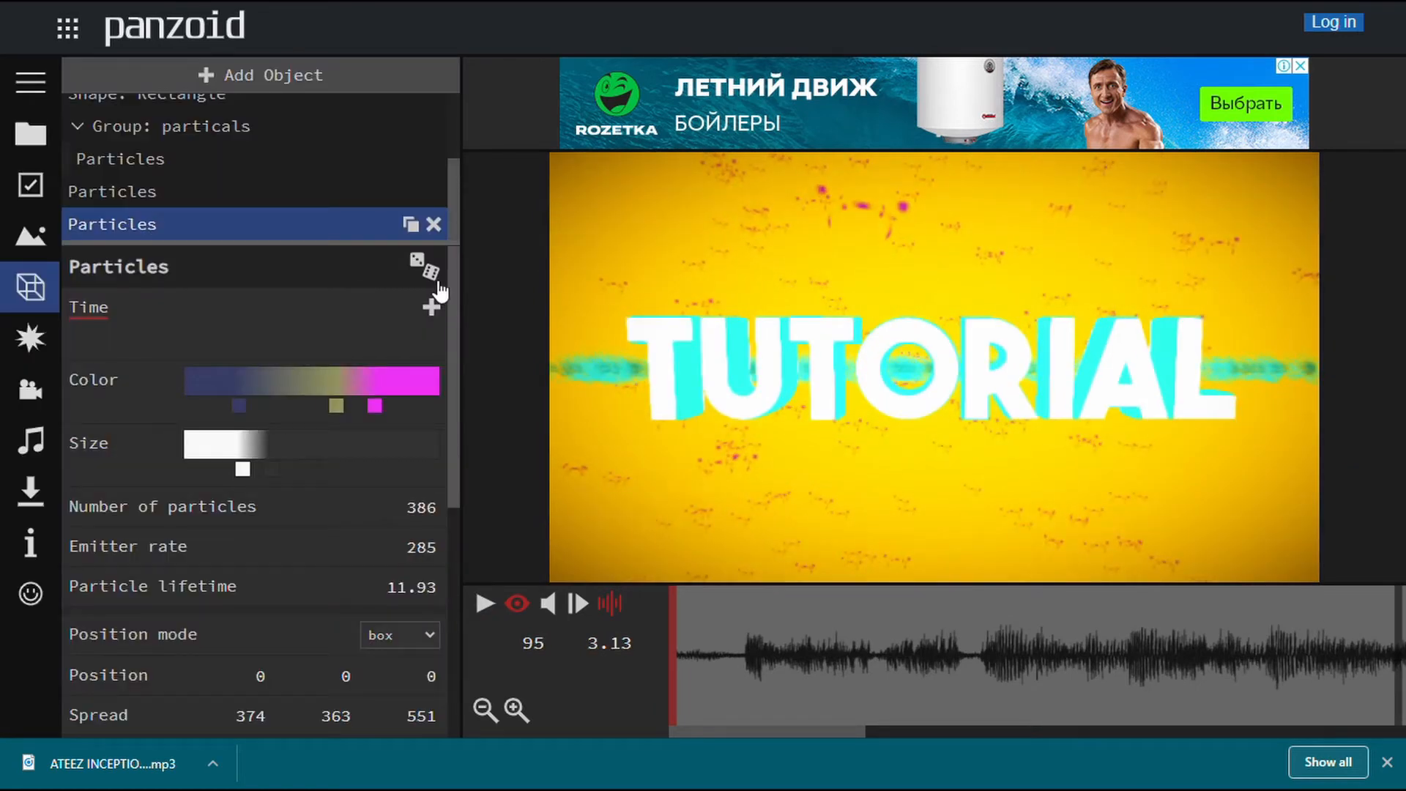
left_click(439, 284)
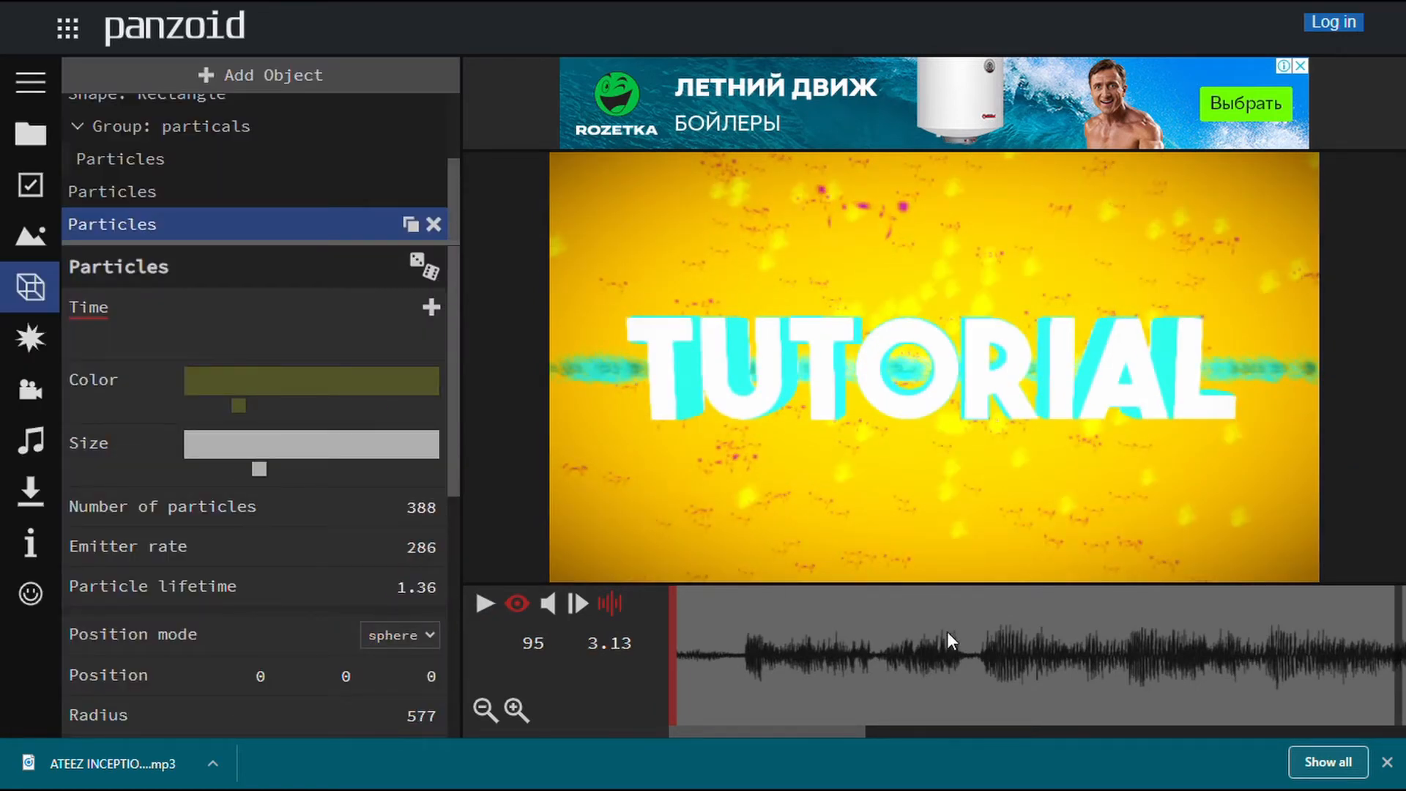
left_click_drag(947, 634, 569, 648)
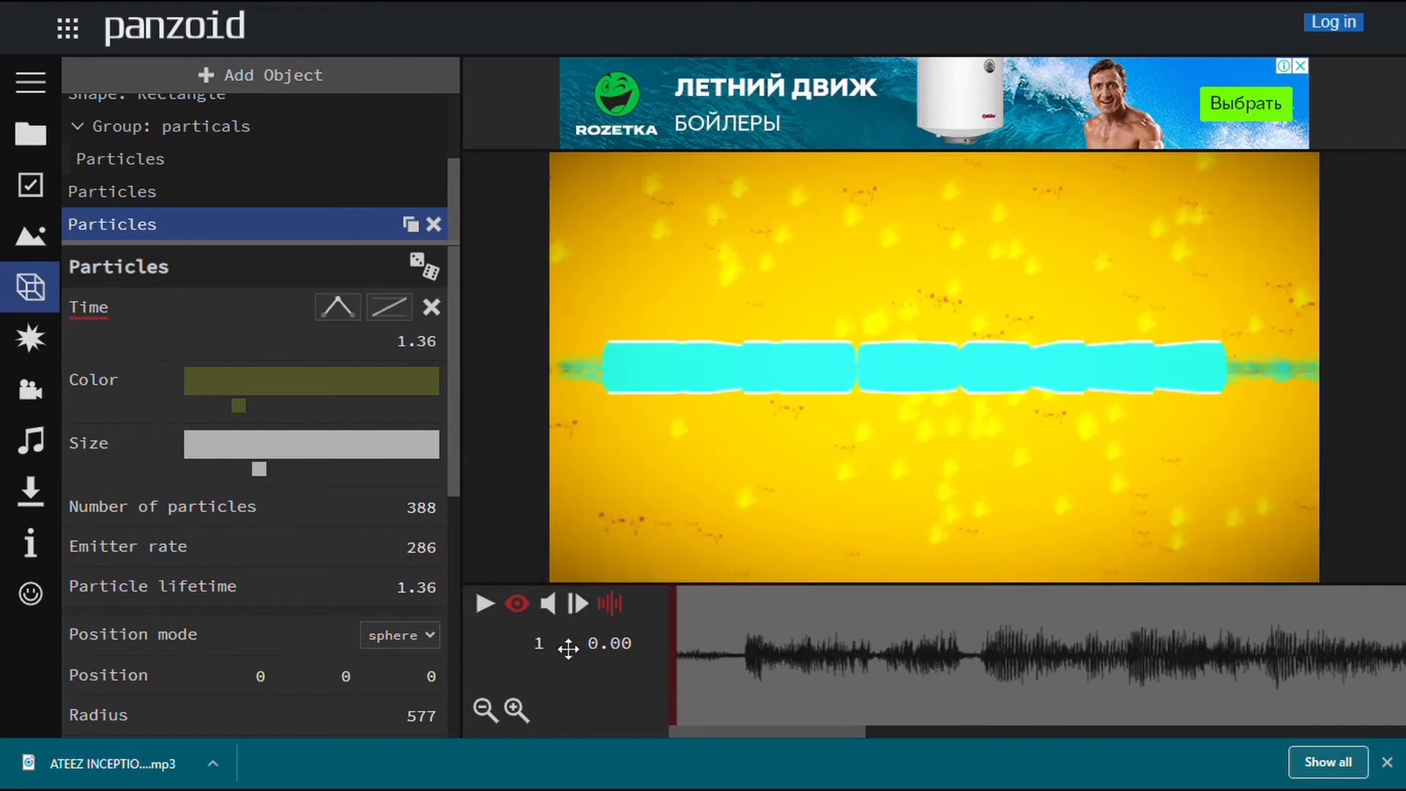
left_click(487, 615)
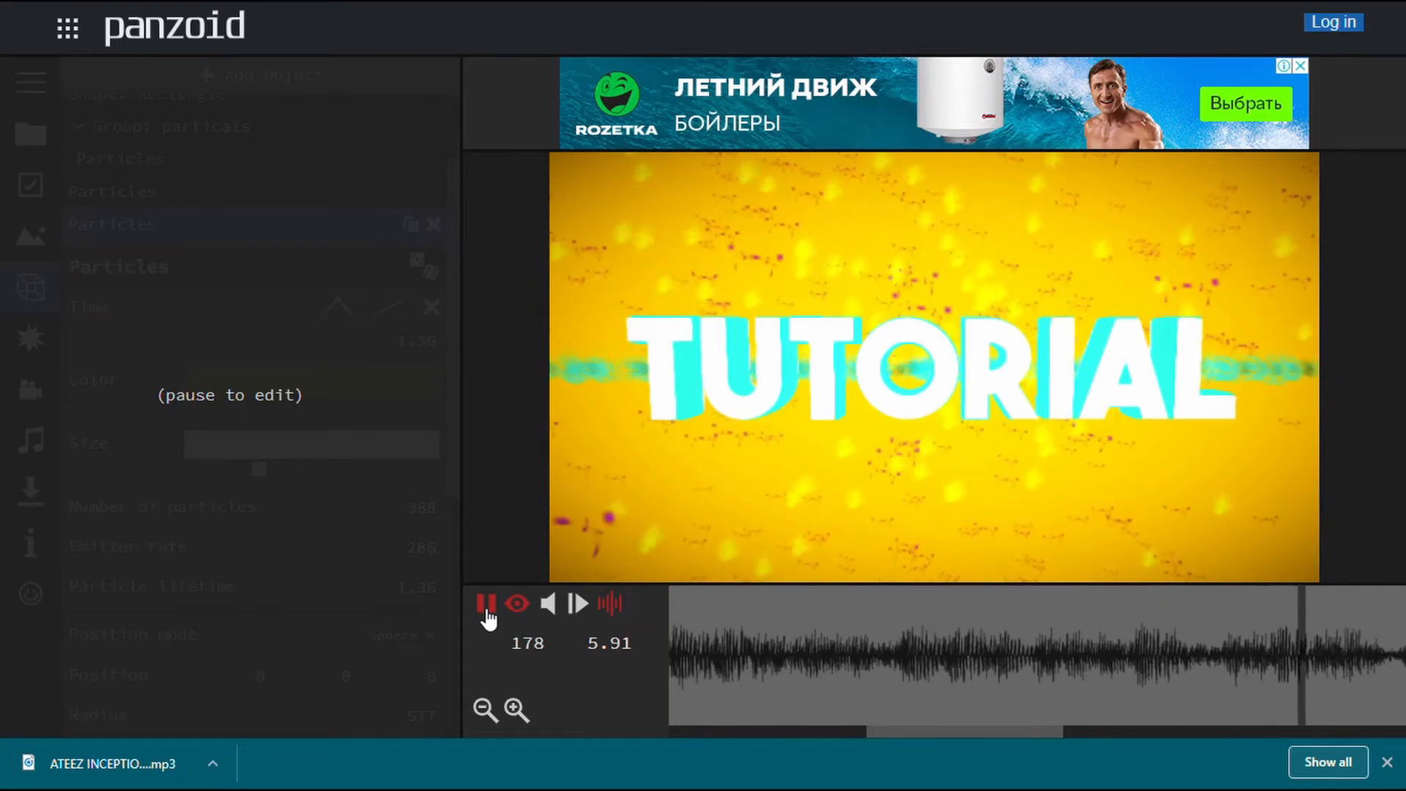
left_click(487, 618)
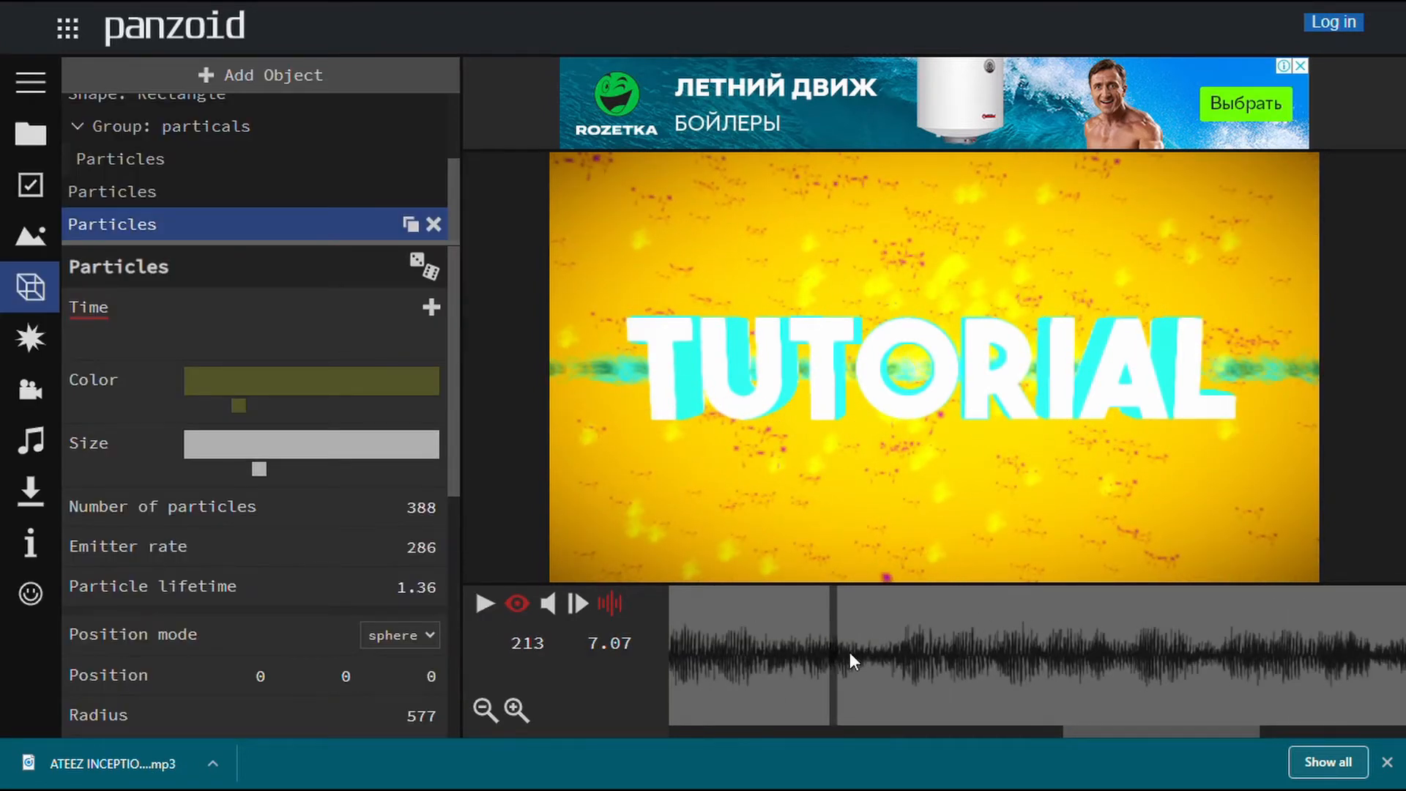
left_click_drag(1101, 732, 635, 675)
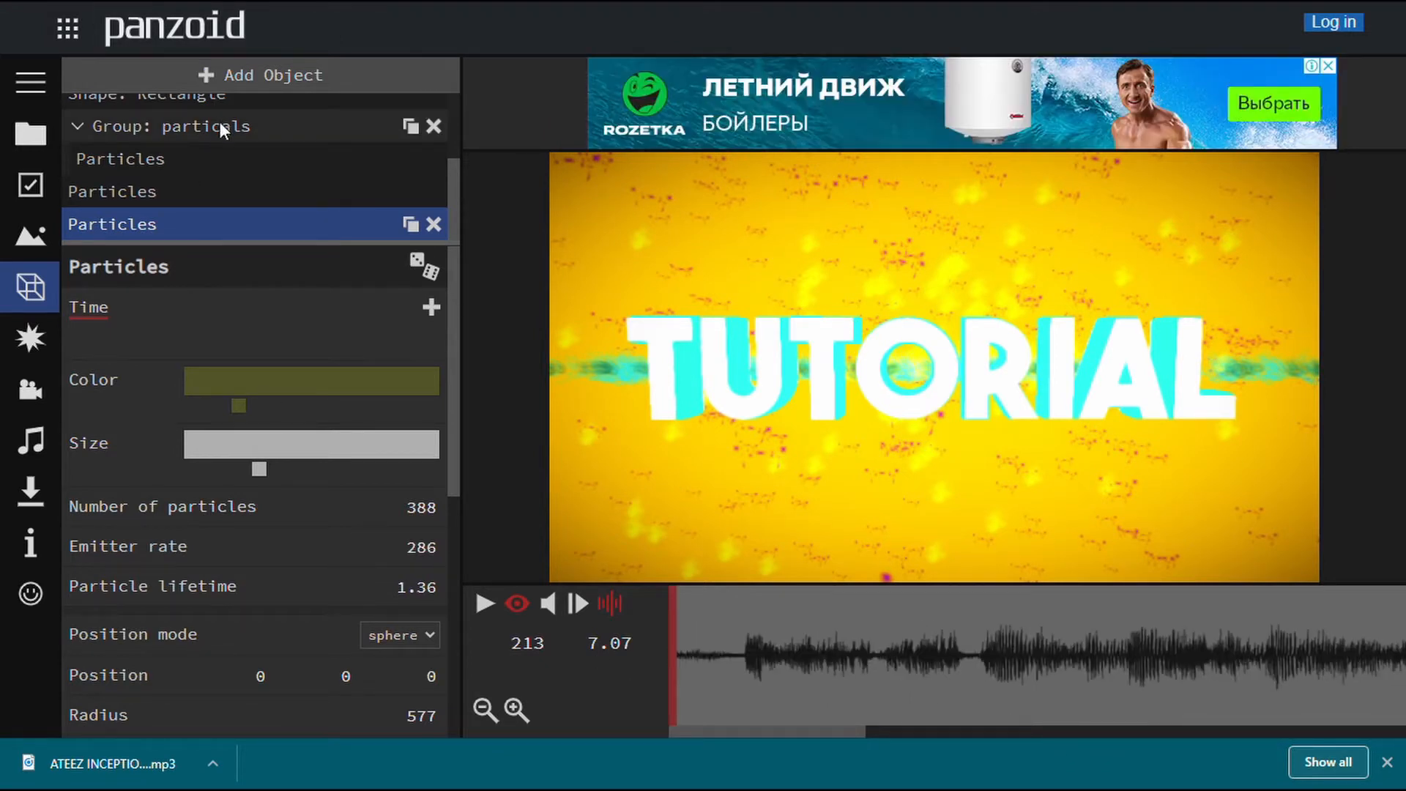
Select the tutorial group and place the playhead on the beat after its last rotation keyframe, at frame 97, checking it by playback.
scroll(220, 122, "up", 3)
left_click(263, 110)
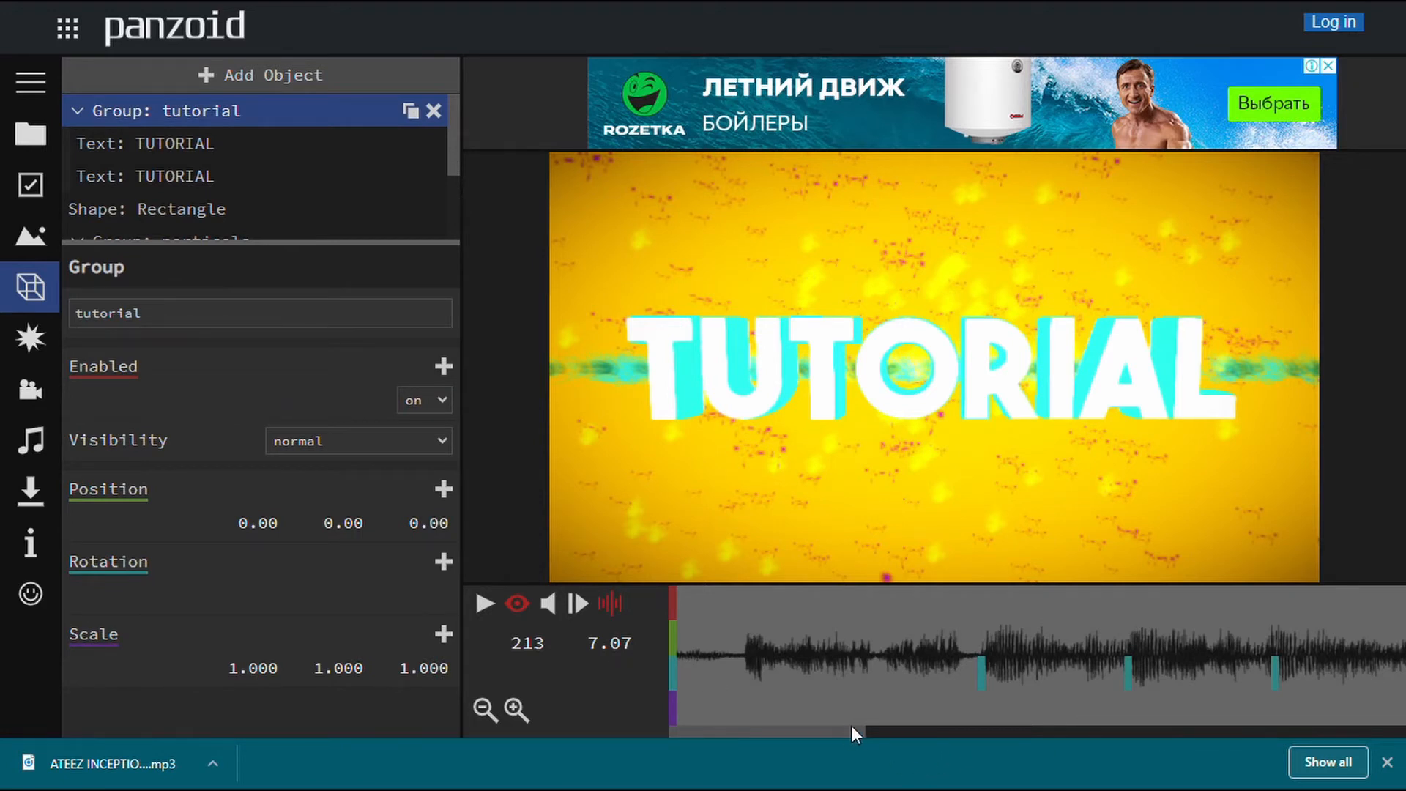
left_click_drag(851, 733, 969, 725)
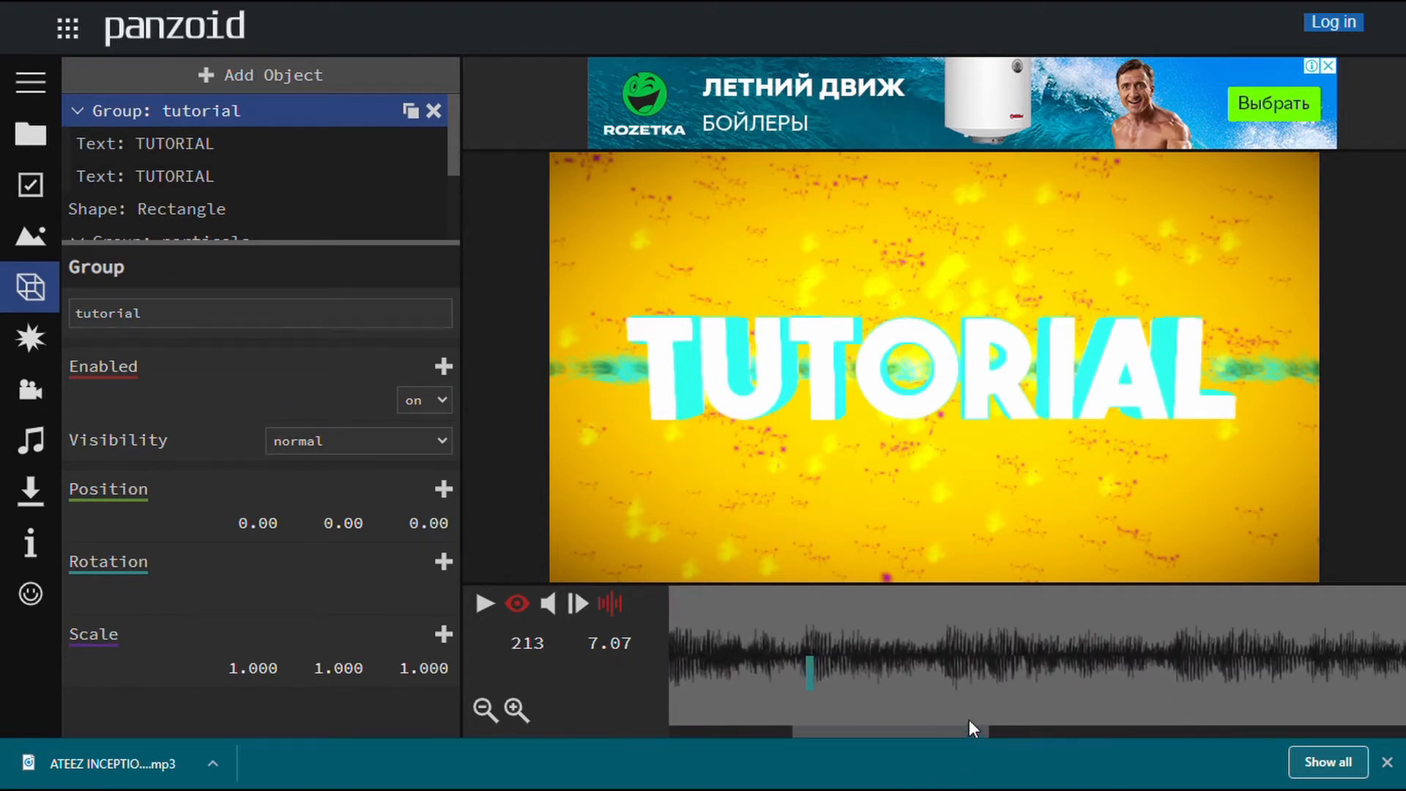
left_click(946, 663)
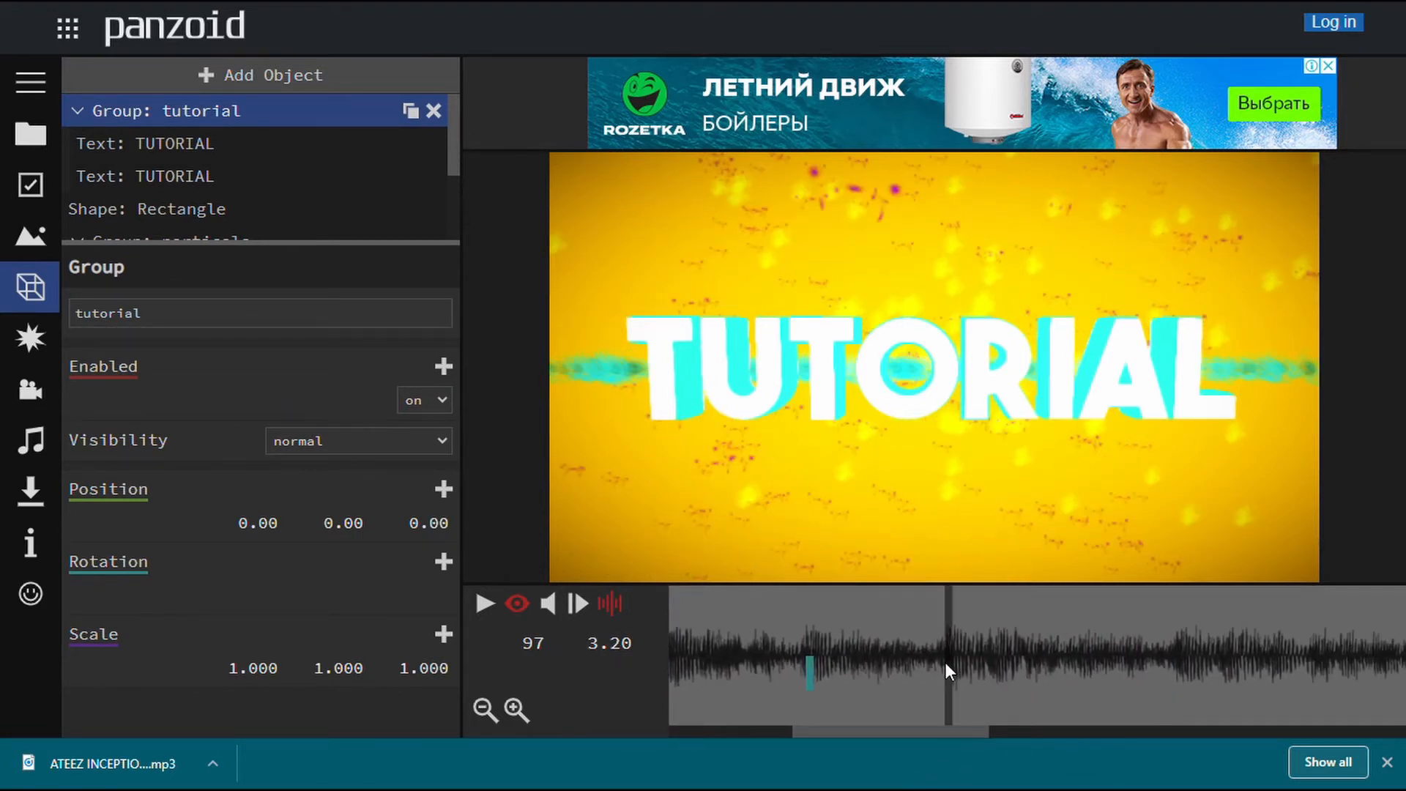
left_click(495, 606)
left_click(495, 605)
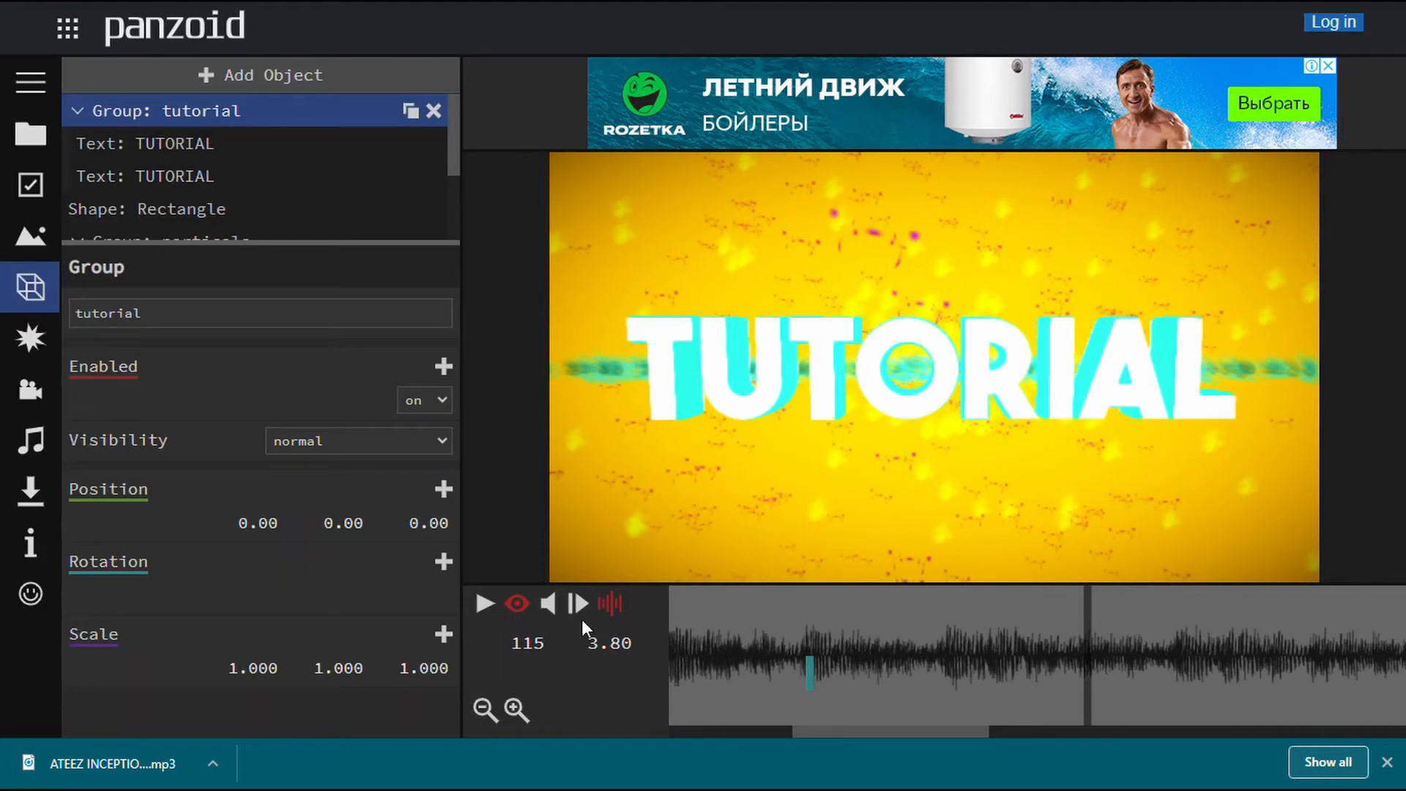
left_click(947, 665)
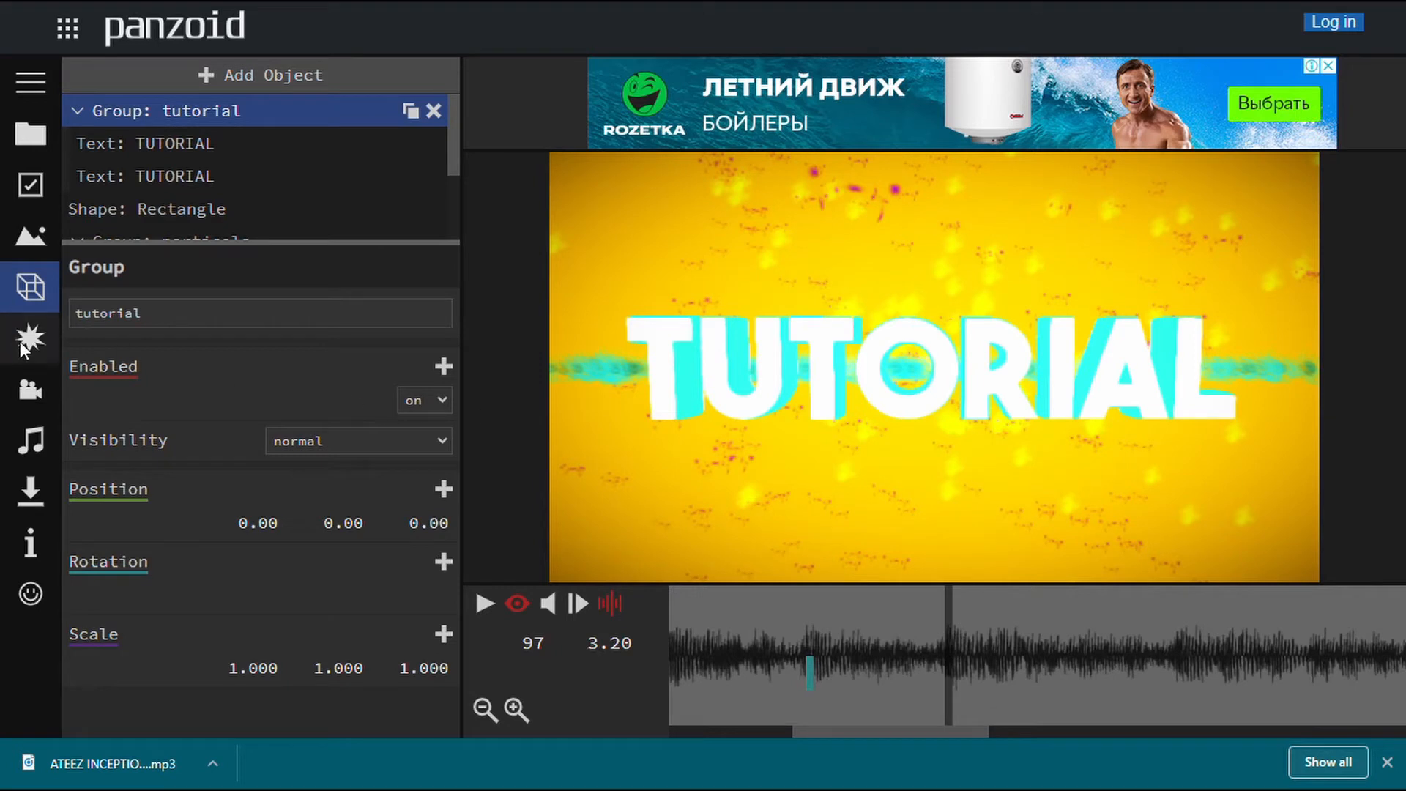
Set the camera animation's Shake to 0.023 and scrub back to frame 22 to check it.
left_click(30, 389)
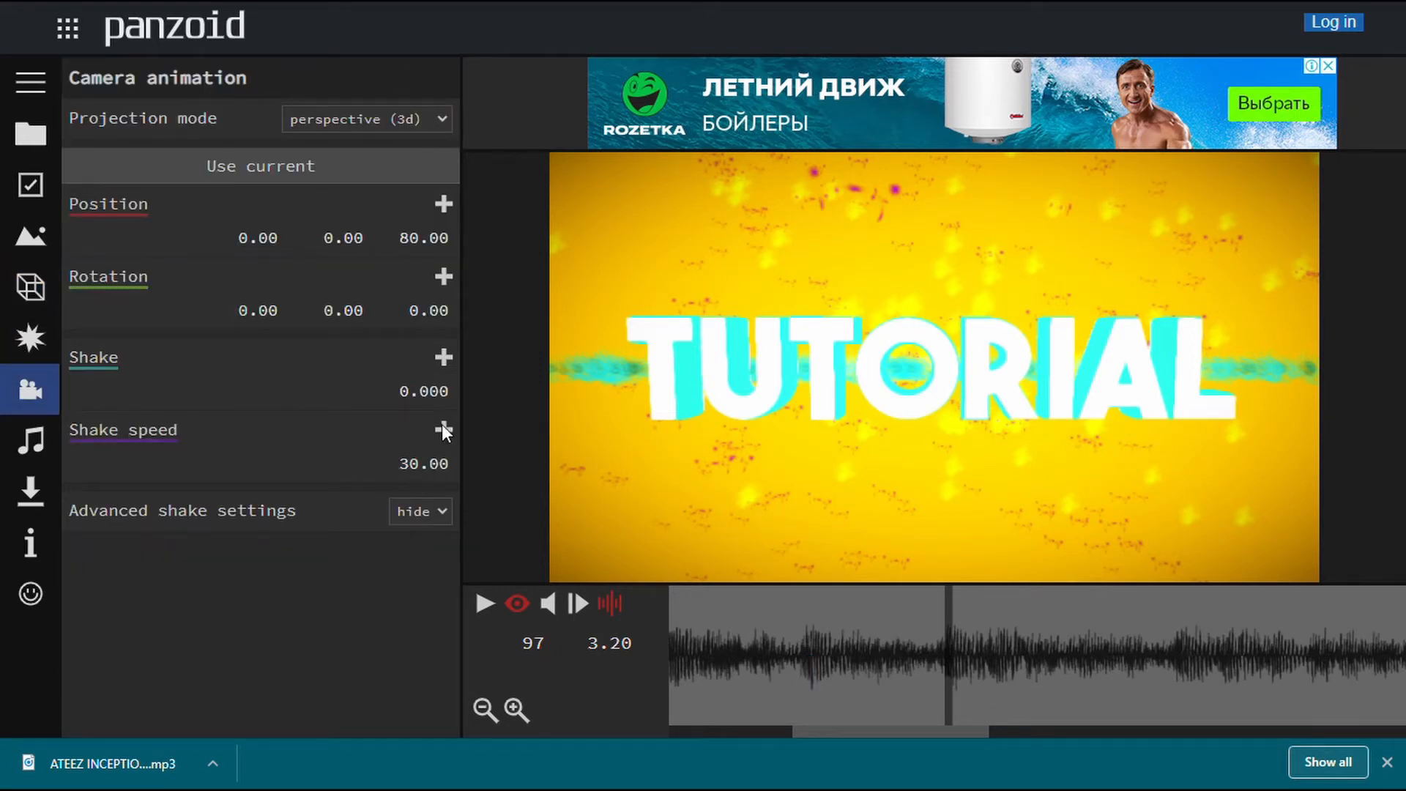
left_click_drag(427, 392, 729, 459)
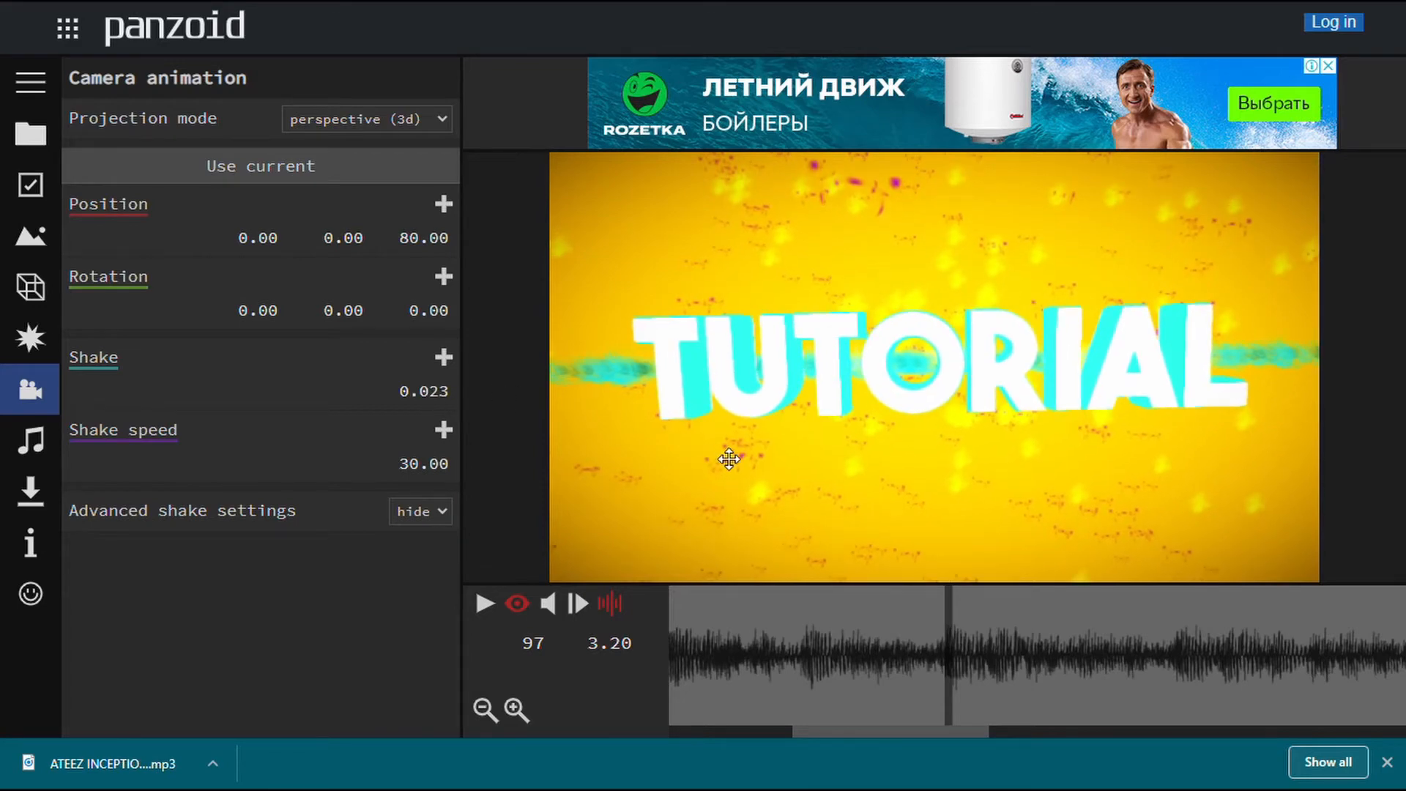
left_click_drag(902, 648, 485, 646)
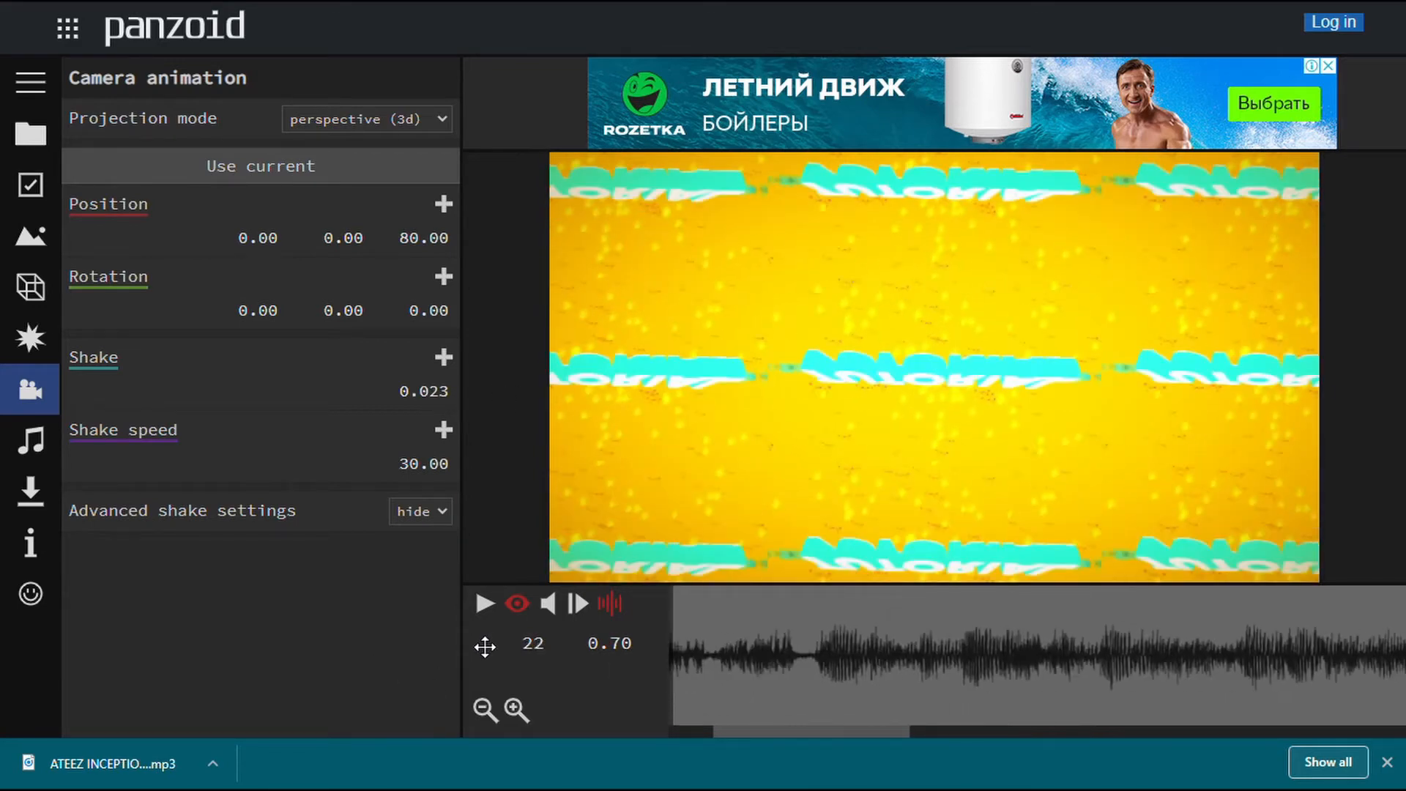
Return the playhead to the first frame and play the intro to check the camera shake.
left_click(487, 605)
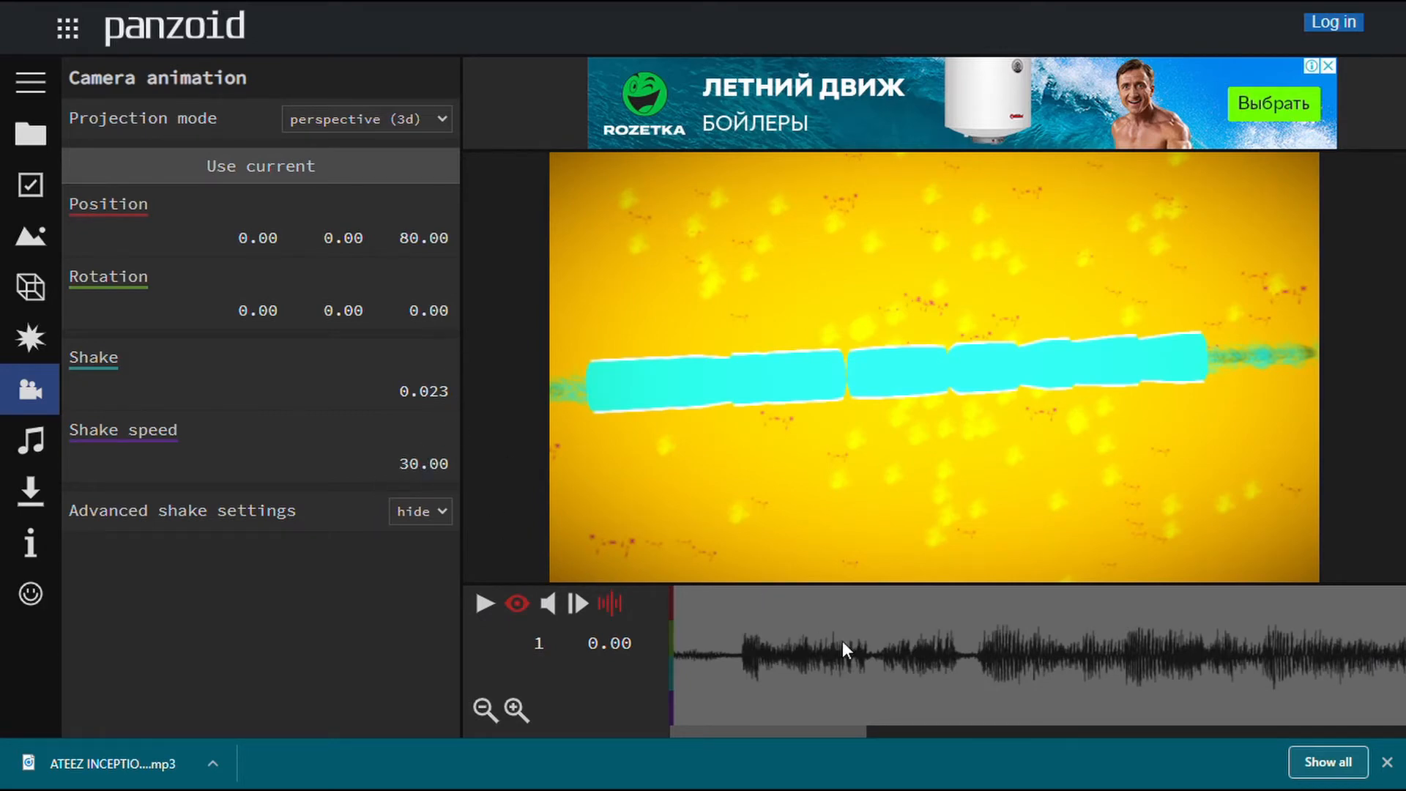
left_click_drag(838, 645, 671, 616)
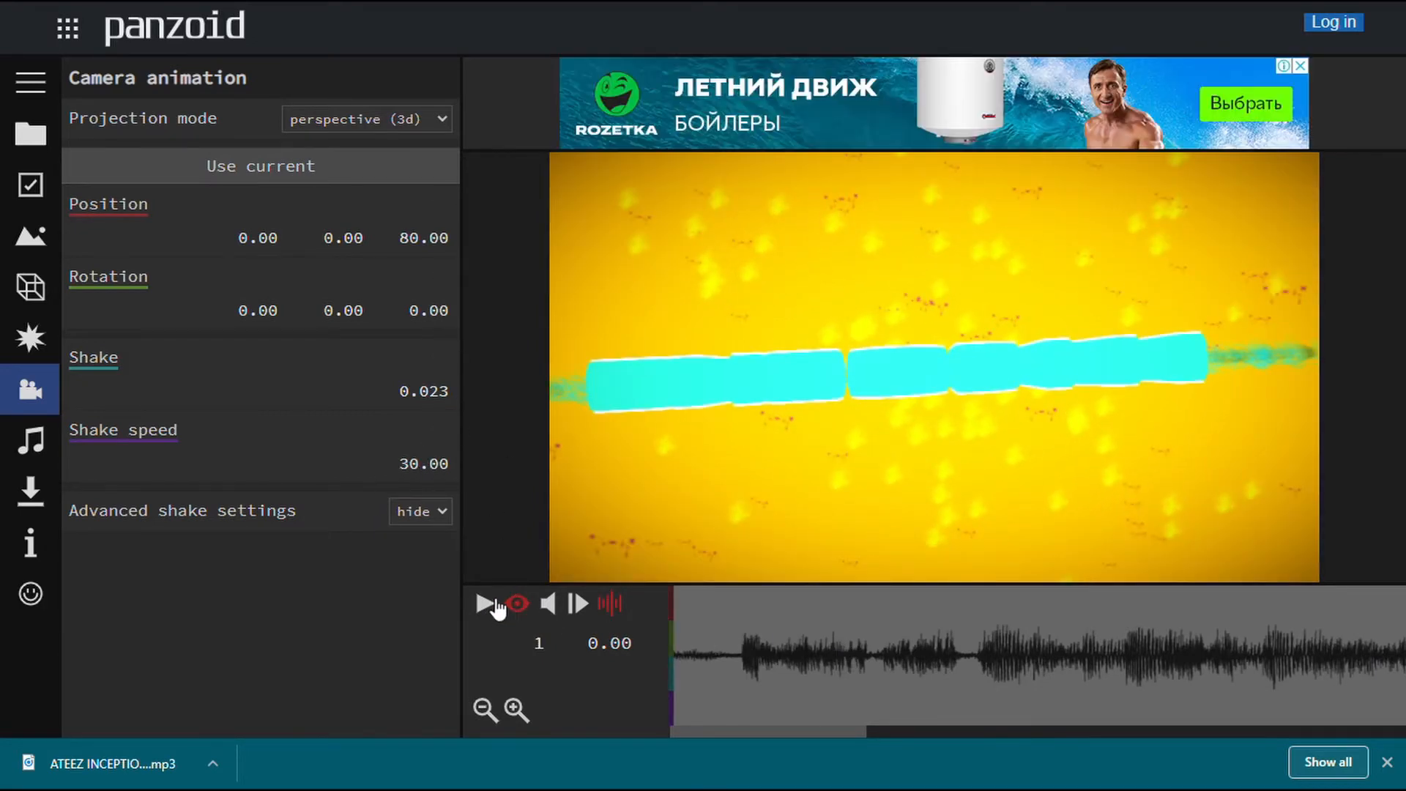
left_click(485, 604)
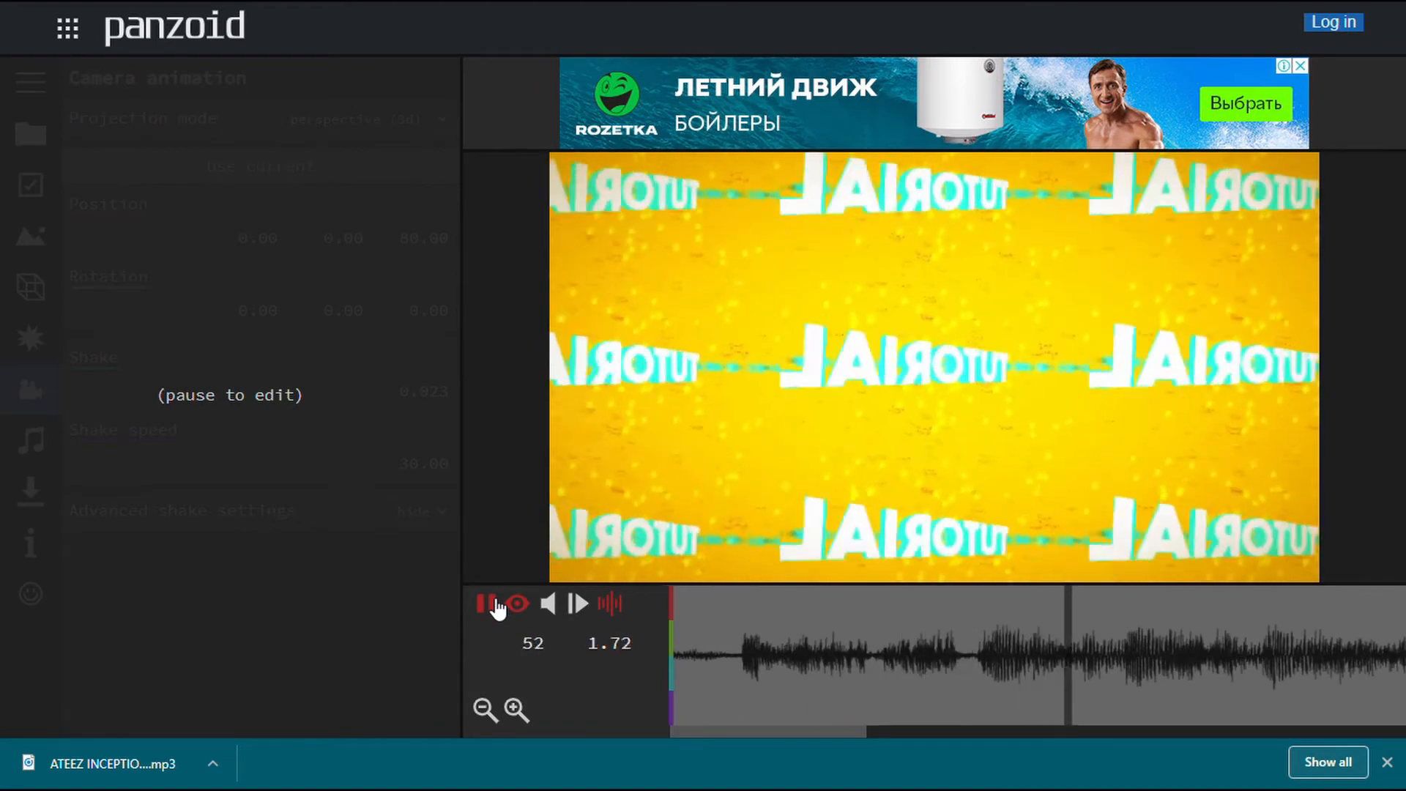
left_click(492, 605)
Set the camera's Shake to 0.000 and play the intro again from the first frame.
left_click_drag(424, 410, 29, 439)
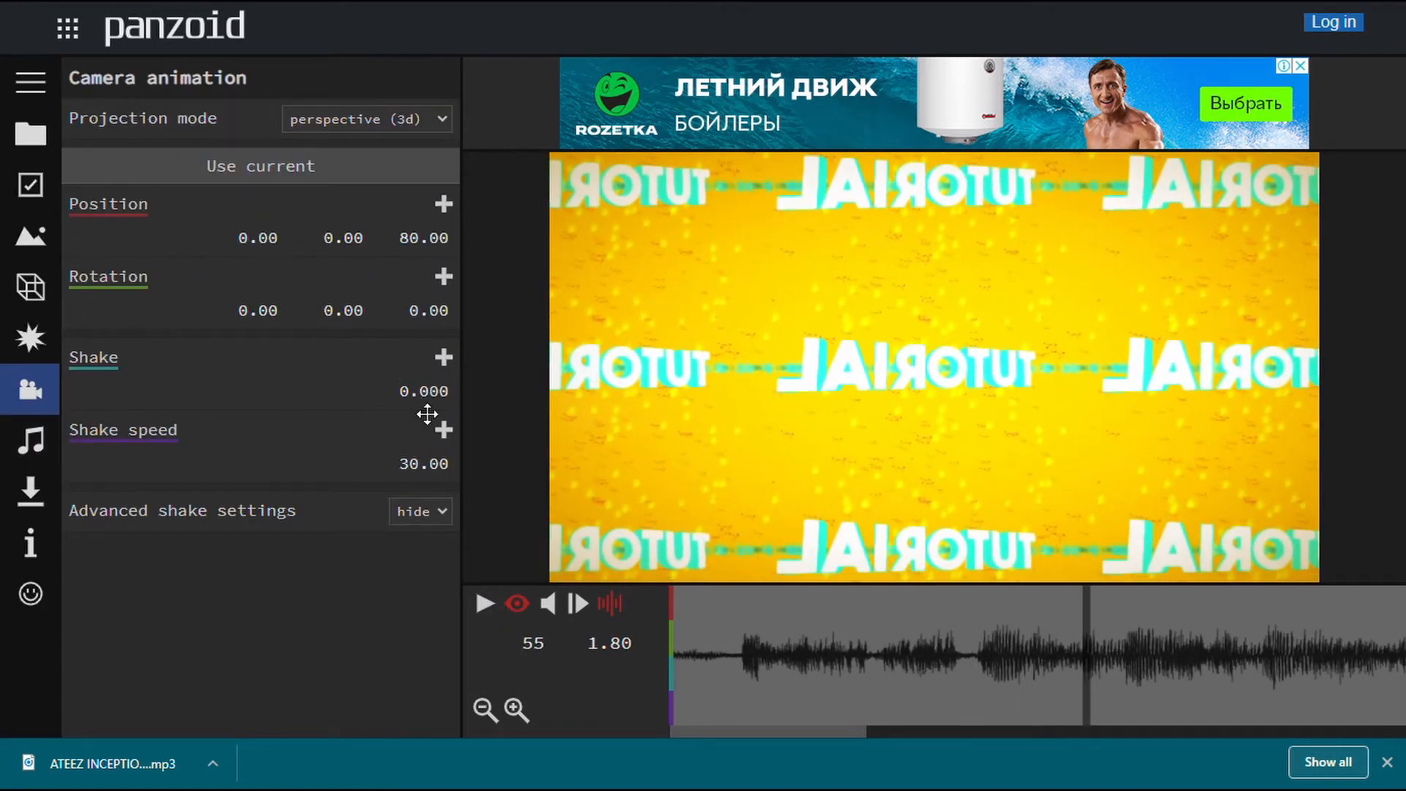
left_click(773, 712)
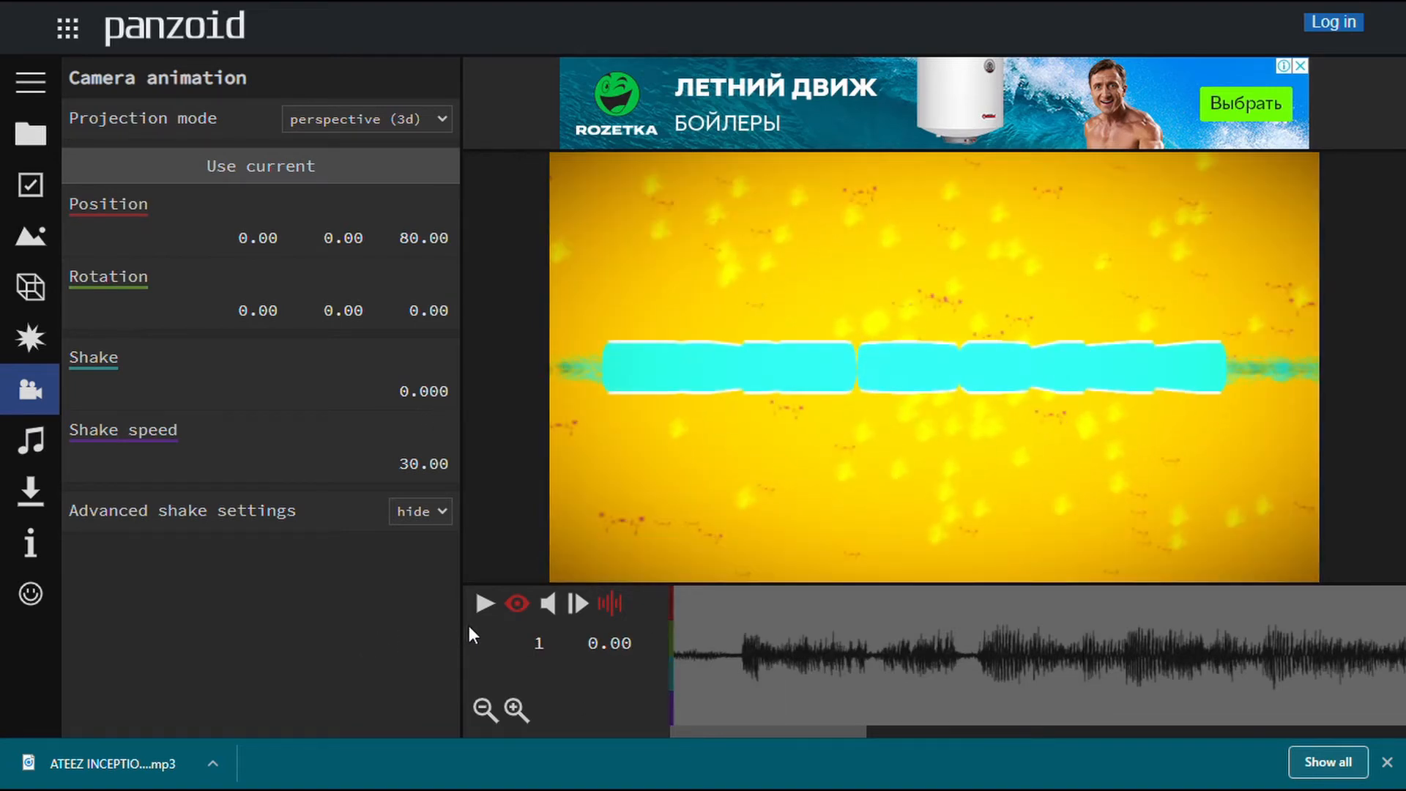
left_click(492, 606)
left_click(493, 607)
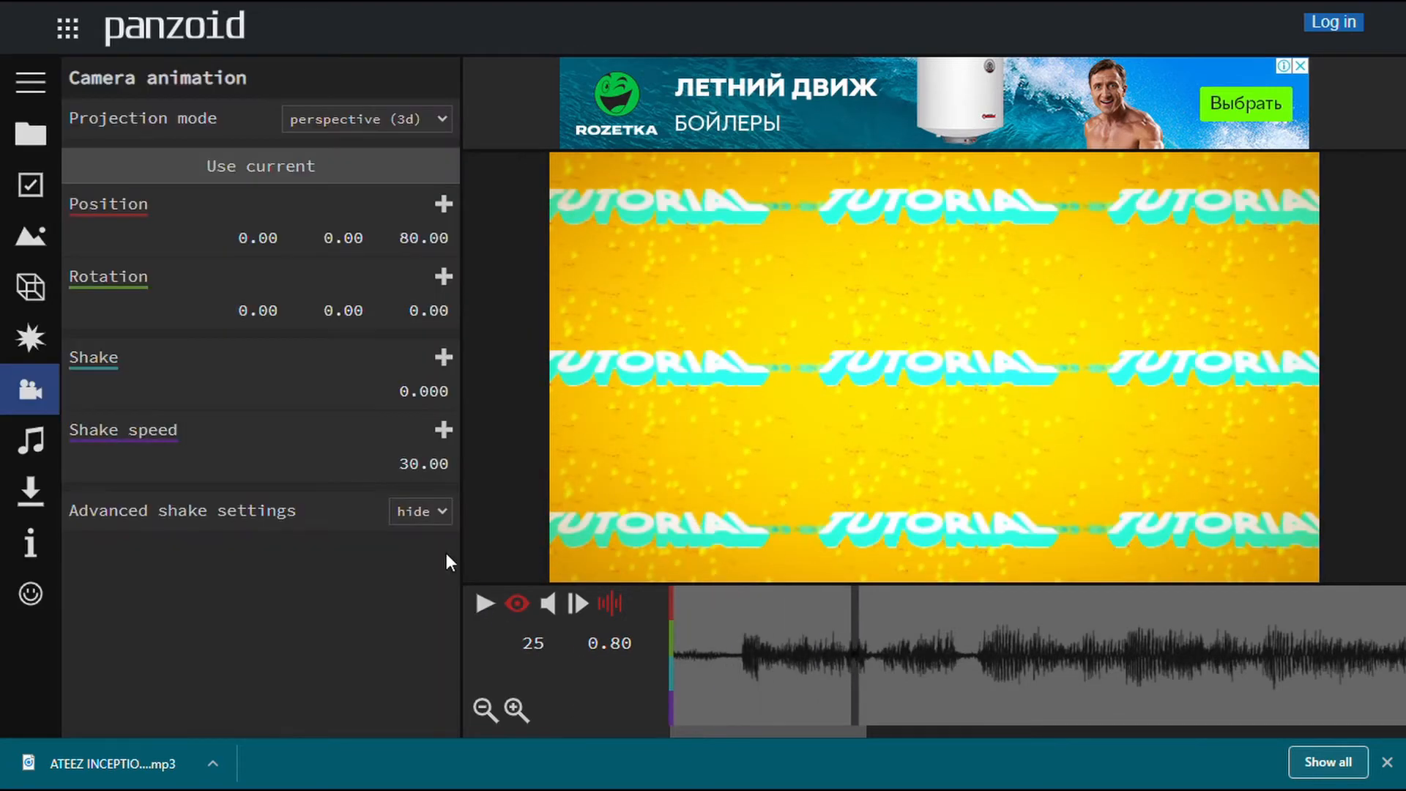
Set the camera's Shake speed to 2.70 and return the playhead to the first frame.
mouse_move(423, 484)
left_mouse_down()
mouse_move(690, 521)
mouse_move(370, 468)
mouse_move(471, 479)
mouse_move(408, 467)
left_mouse_up()
left_click(410, 468)
key("BackSpace")
type("270")
key("Left")
key("Left")
type(".")
left_click(506, 473)
left_click_drag(859, 677, 368, 555)
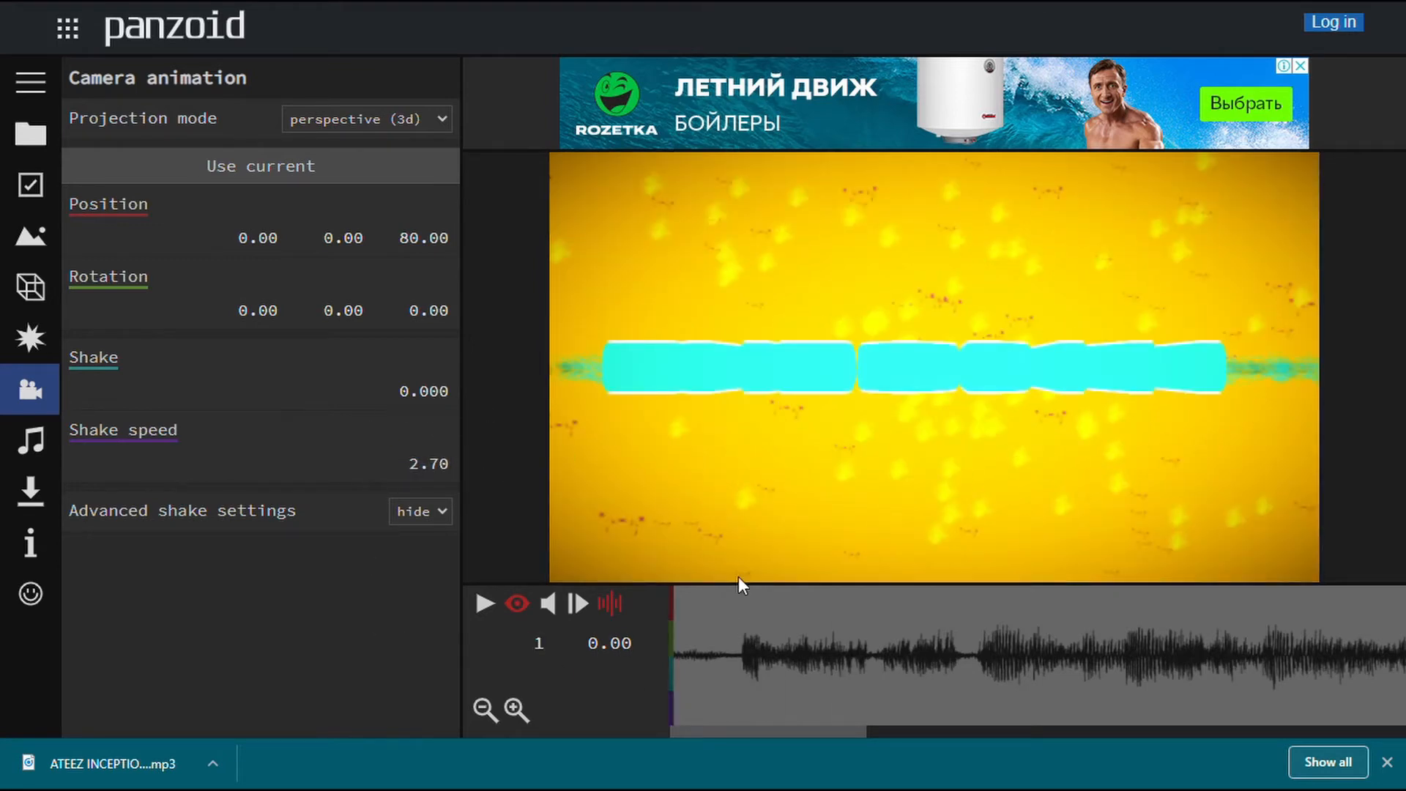
Play the intro from frame 11 to find the beat, and place the playhead on it at frame 41.
left_click(748, 659)
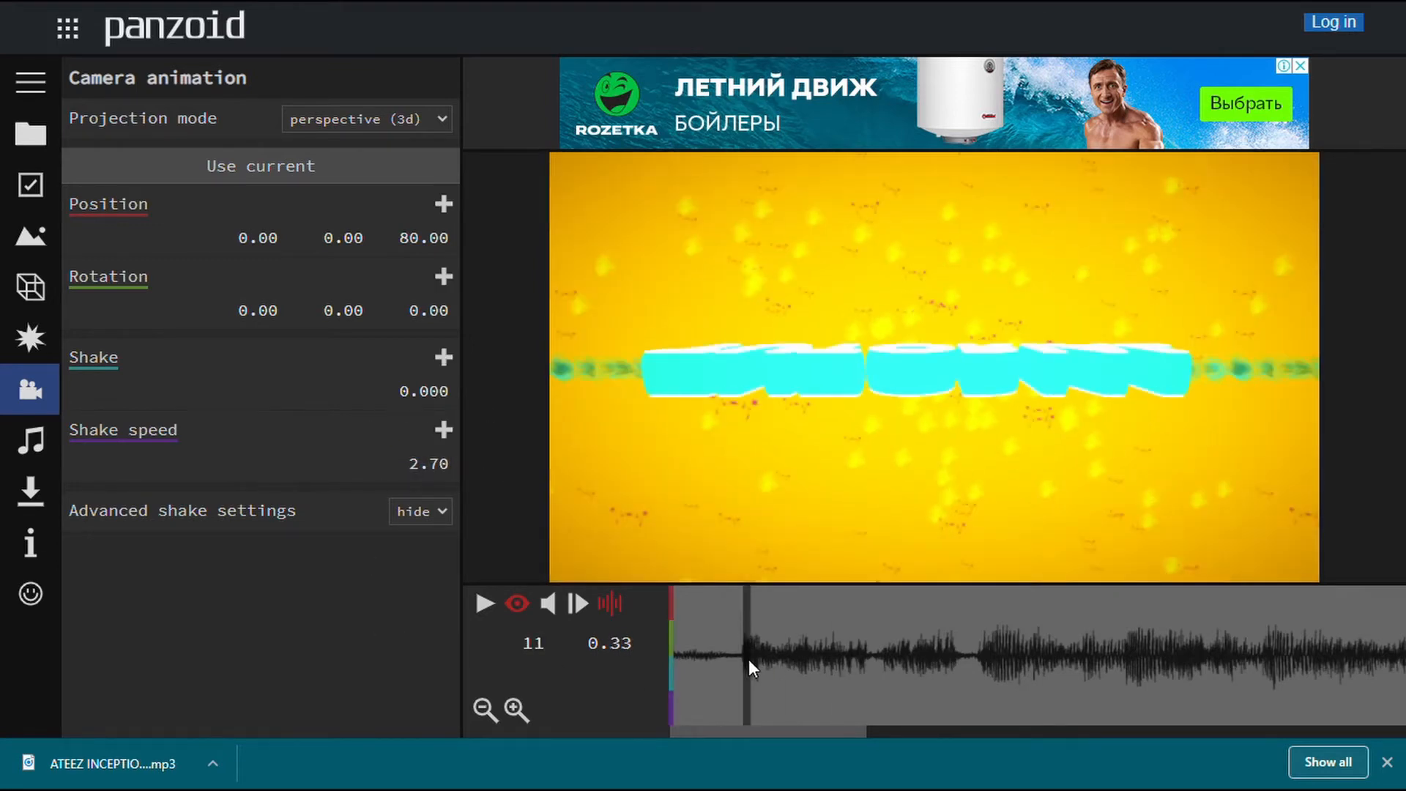
left_click(484, 604)
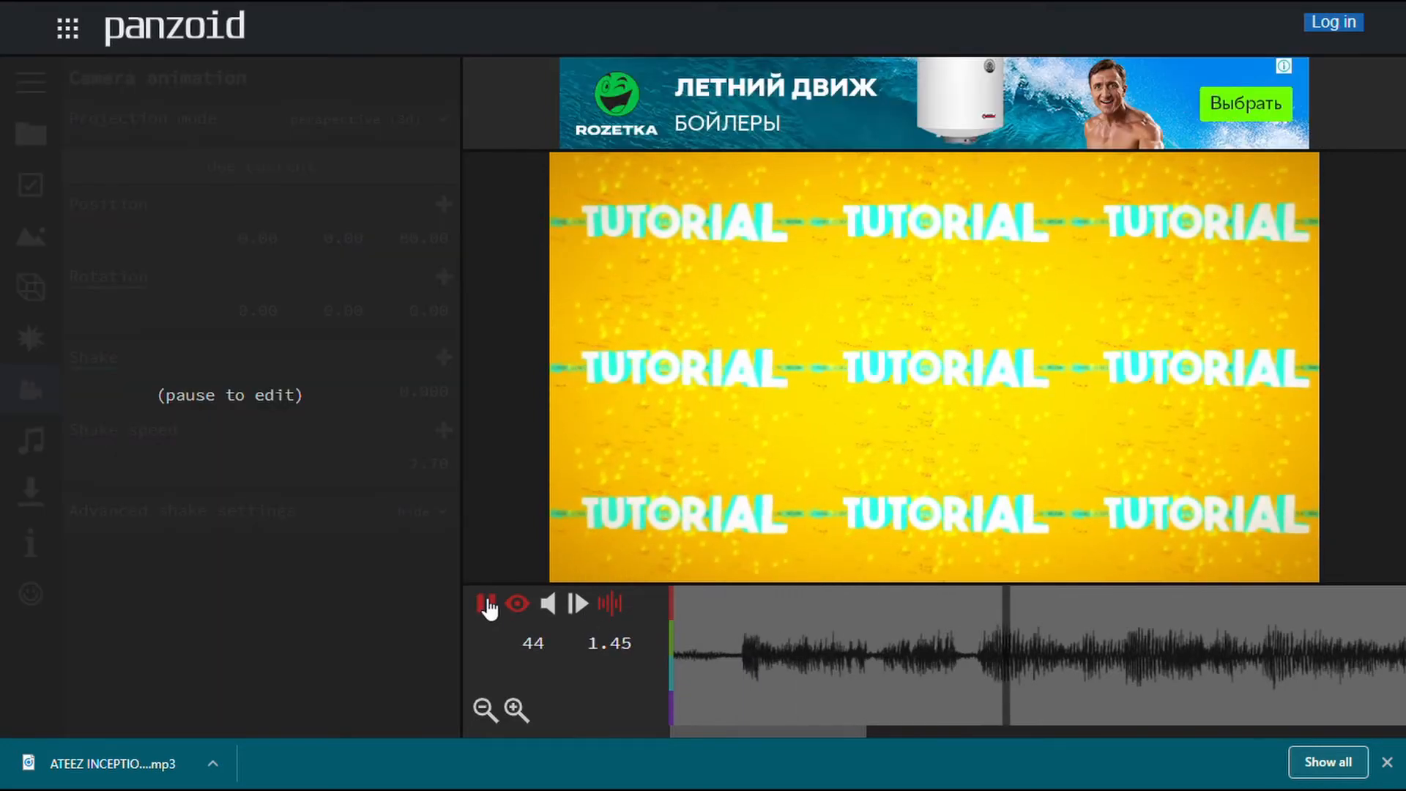
left_click(485, 603)
left_click(979, 649)
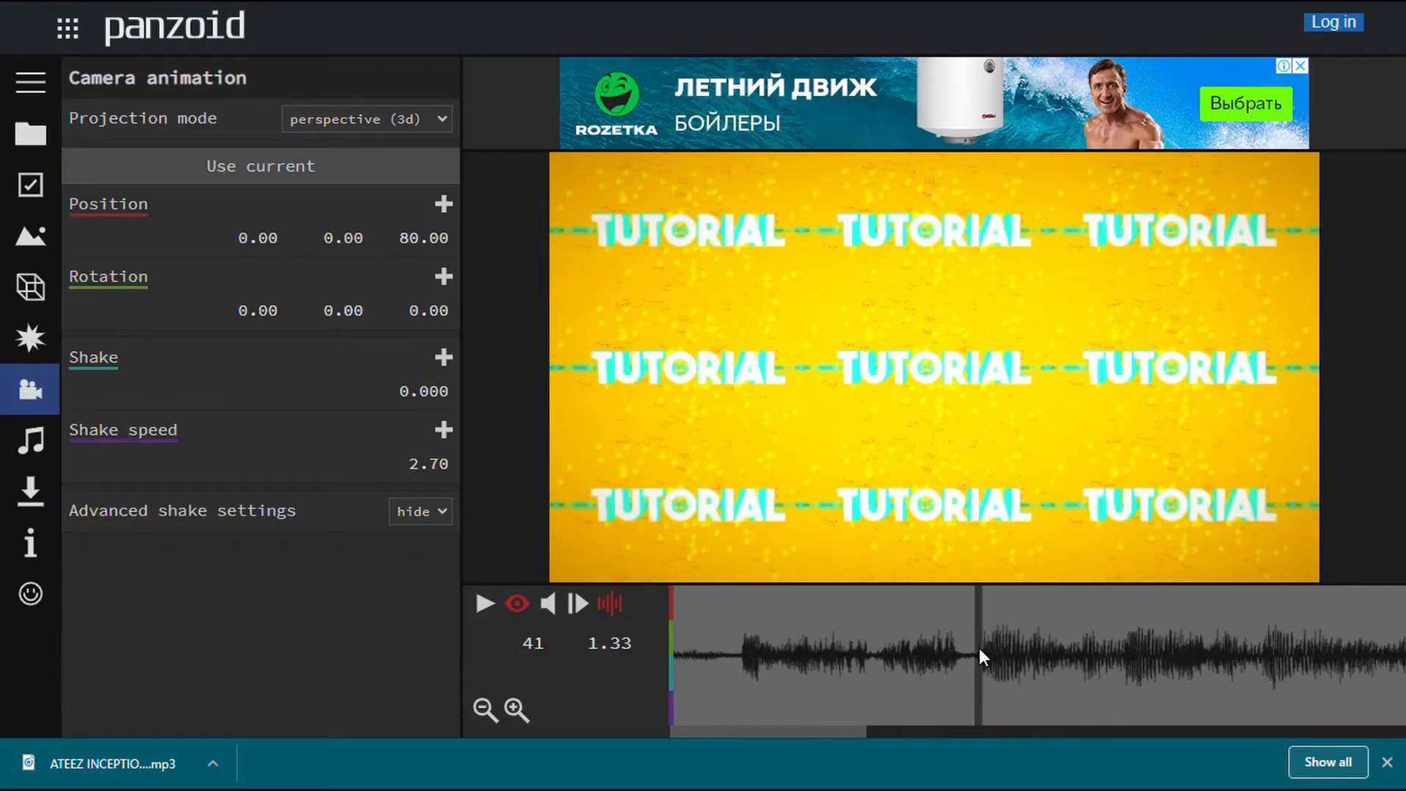
Add a camera Shake keyframe at frame 41 with a value of 0.004.
left_click(444, 357)
left_click(452, 407)
key("shift+Left")
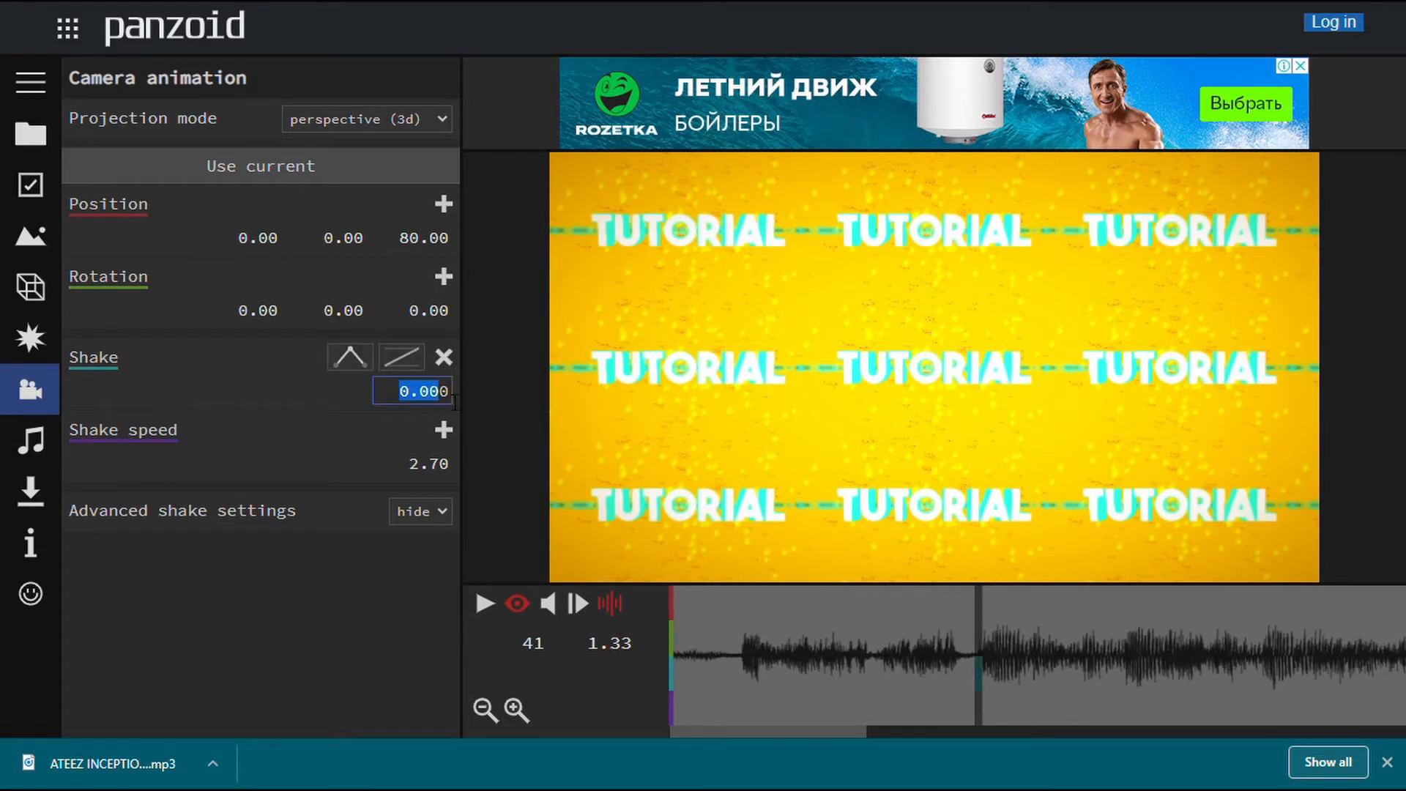
key("End")
key("BackSpace")
type("3")
key("BackSpace")
type("4")
key("Return")
Preview the intro from the start and add a second Shake keyframe at frame 45.
left_click_drag(848, 637, 530, 639)
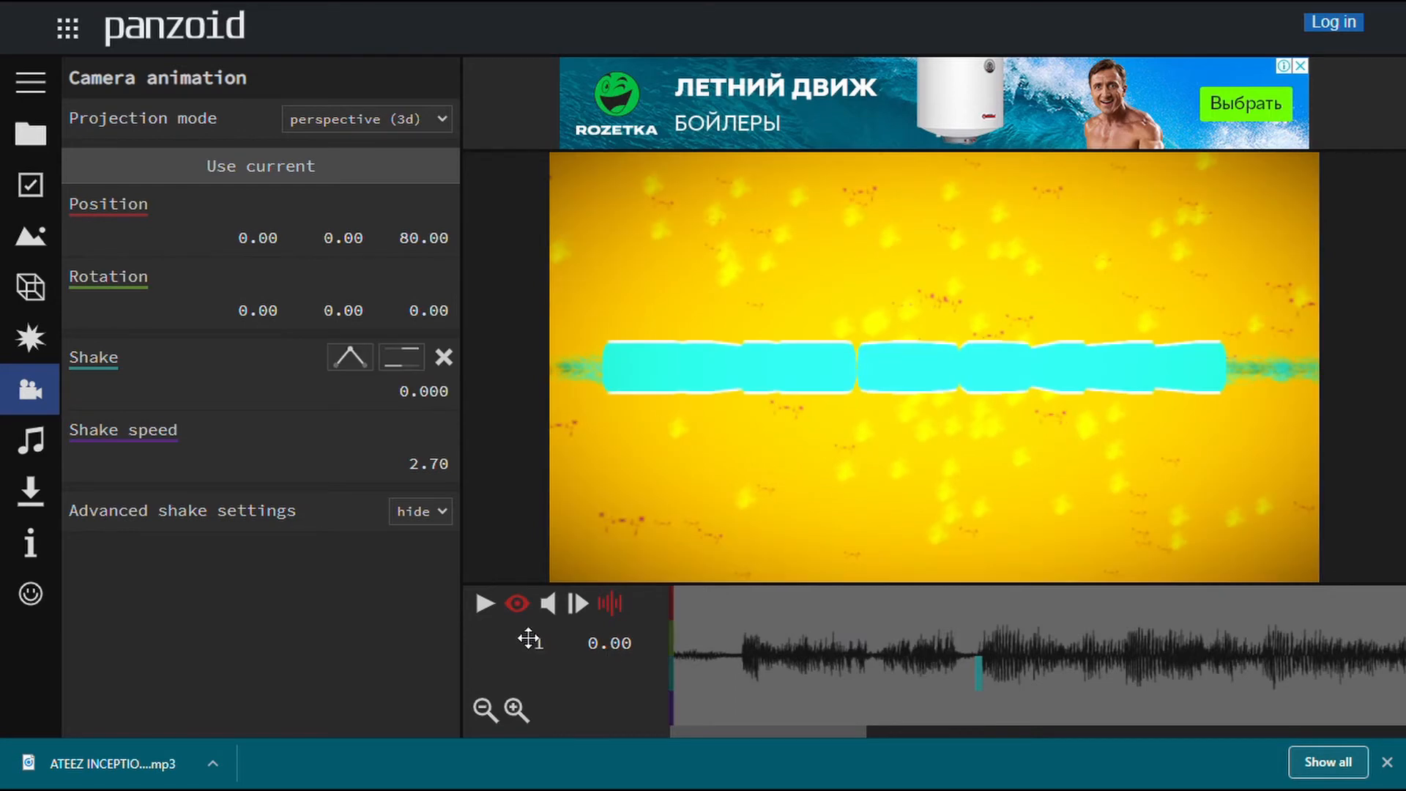
left_click(486, 604)
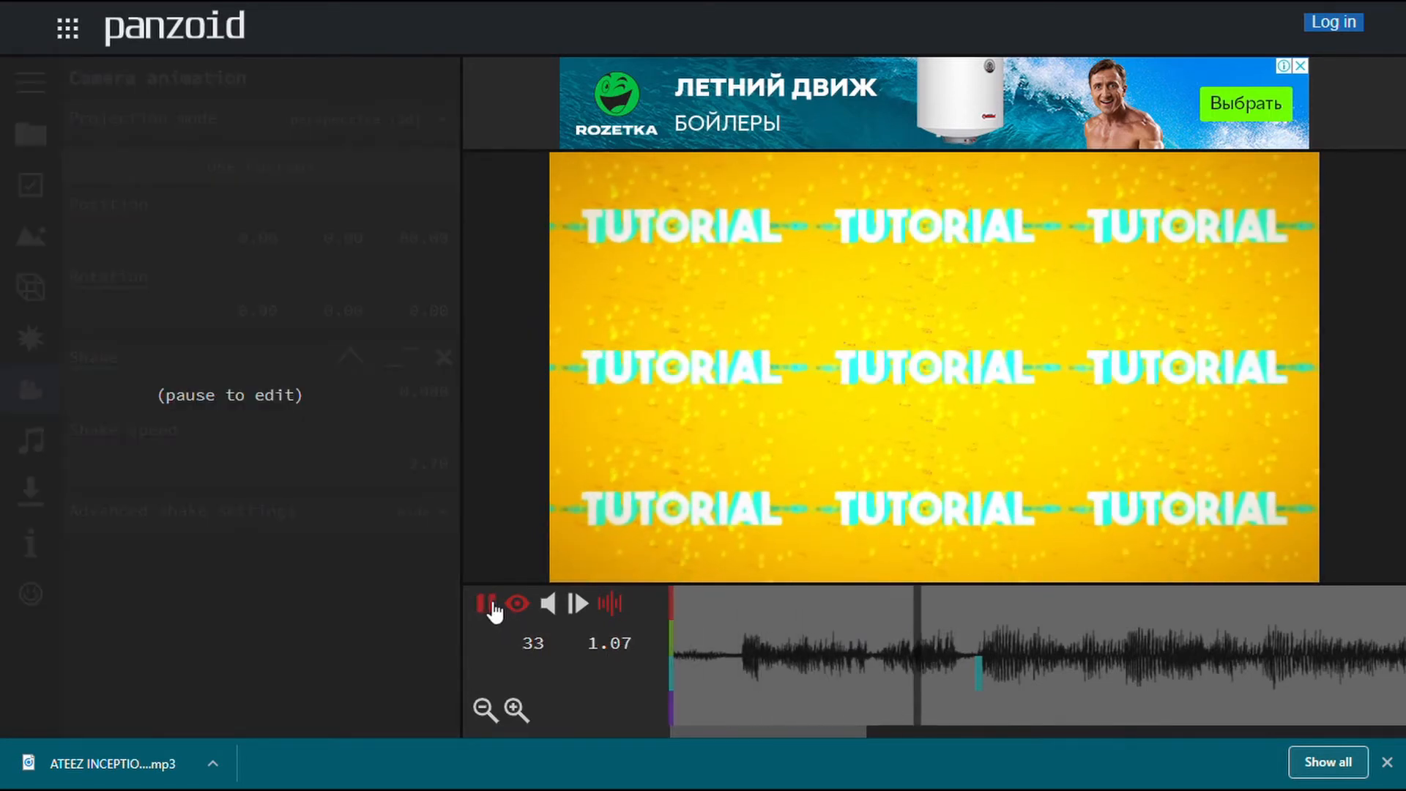
left_click(493, 612)
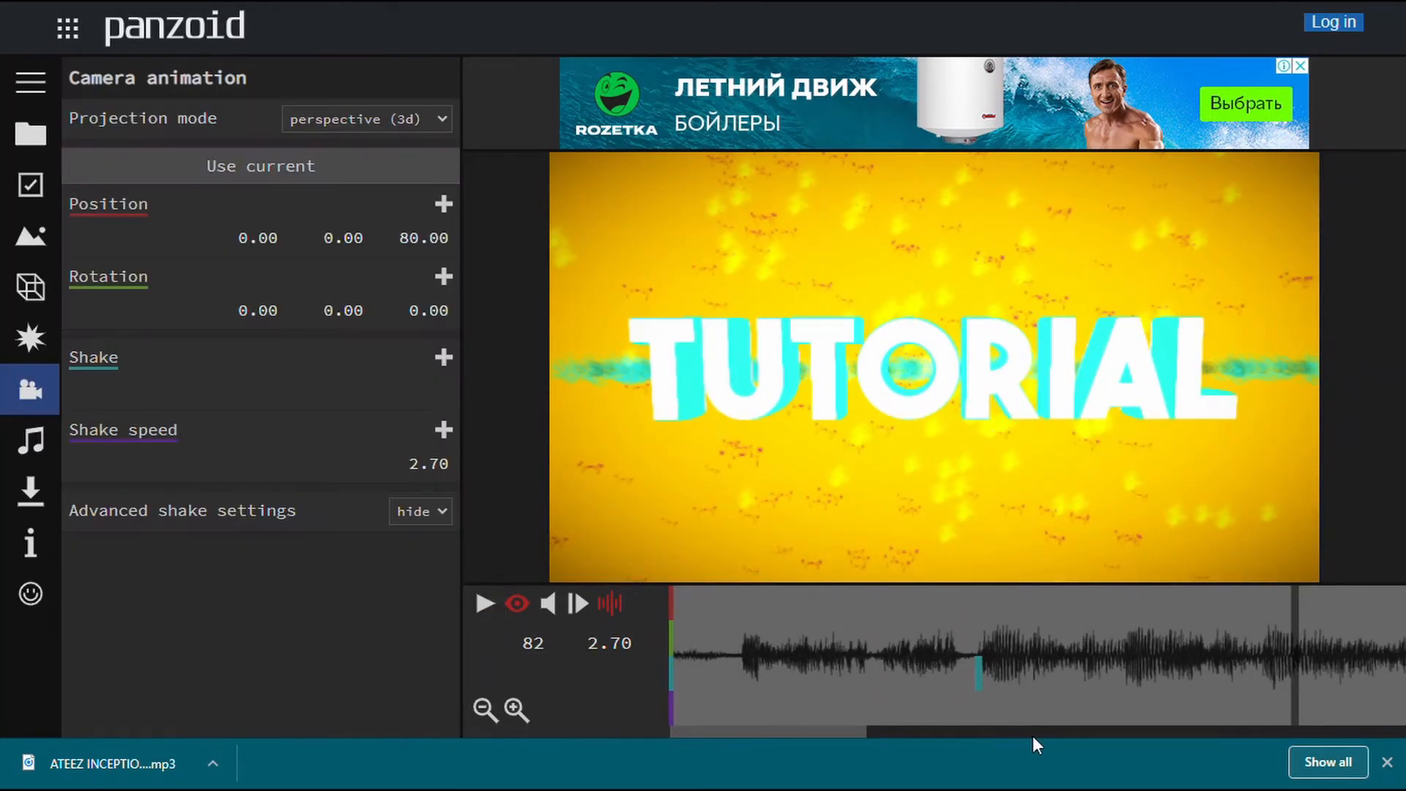
left_click(1009, 667)
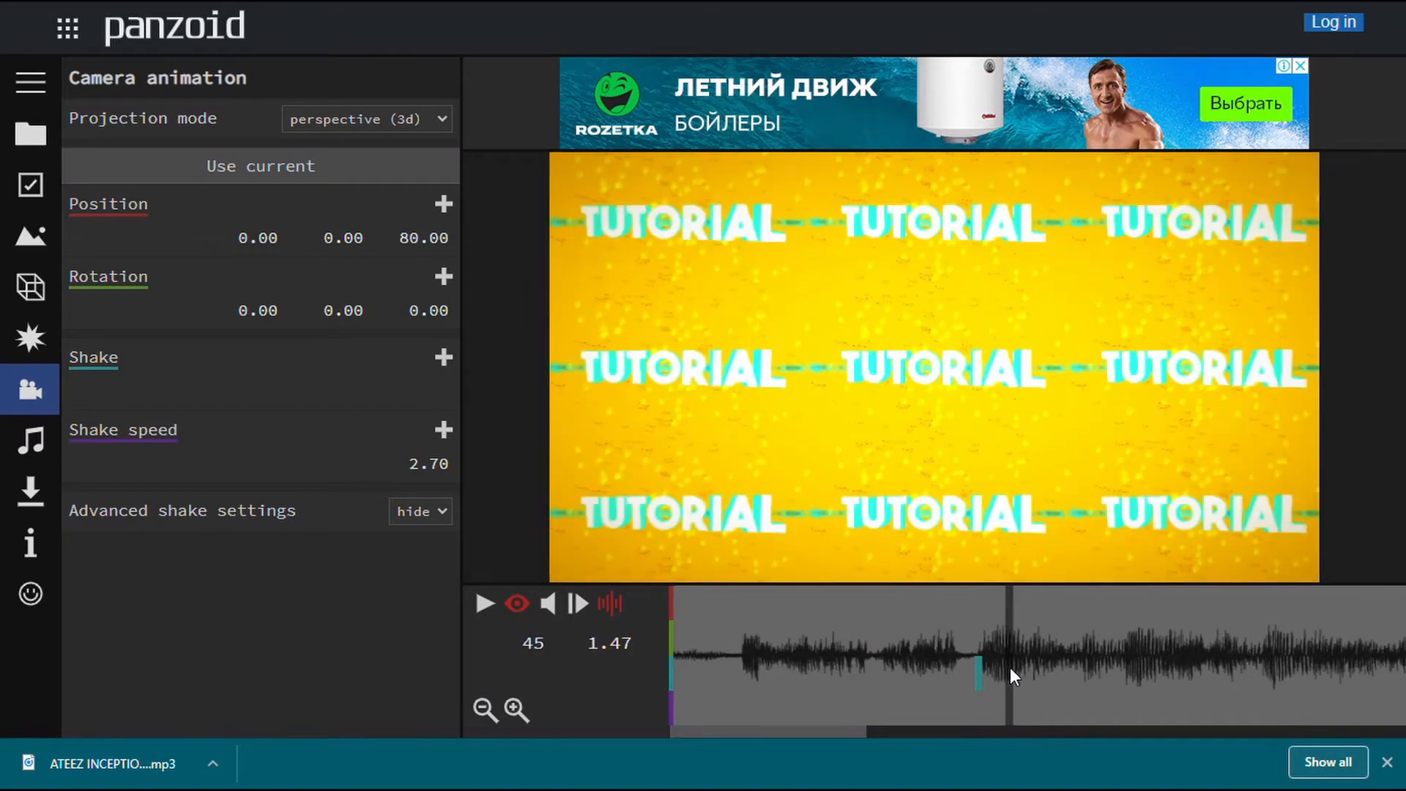
left_click(449, 354)
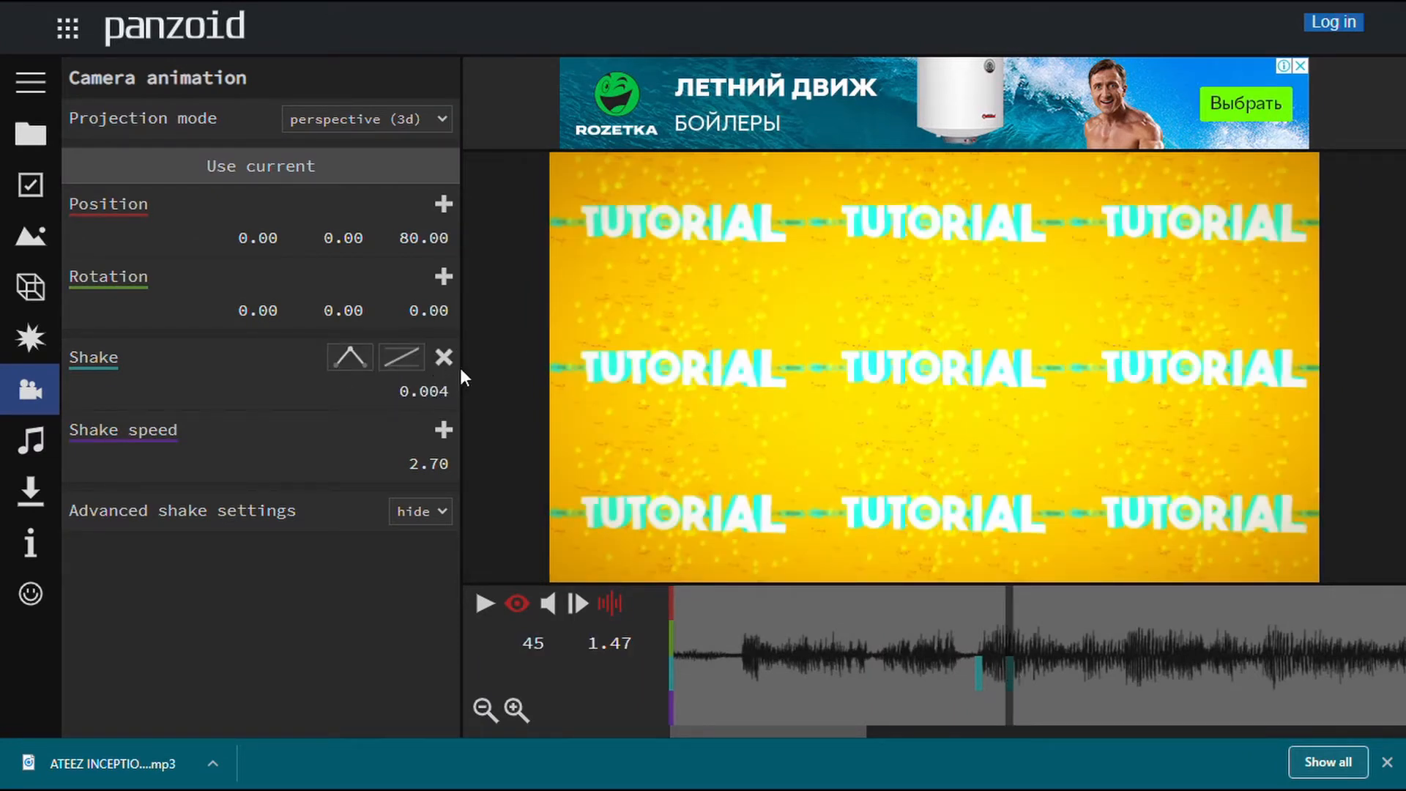
Try to set the Shake keyframe at frame 45 to 35.
mouse_move(447, 391)
left_mouse_down()
mouse_move(607, 430)
mouse_move(787, 442)
mouse_move(992, 505)
mouse_move(556, 458)
mouse_move(449, 395)
left_mouse_up()
left_click(439, 392)
key("BackSpace")
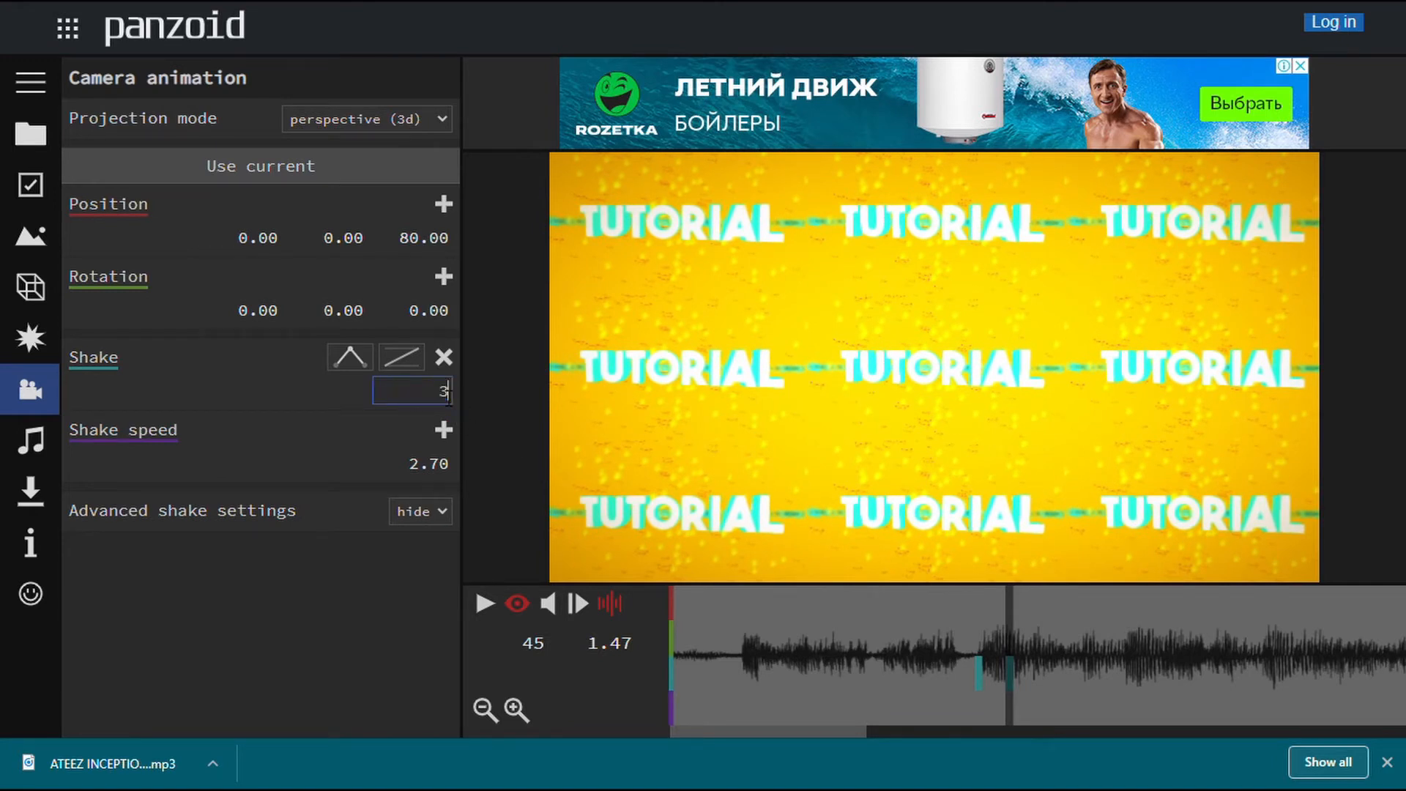
type("30")
key("BackSpace")
type("5")
key("Return")
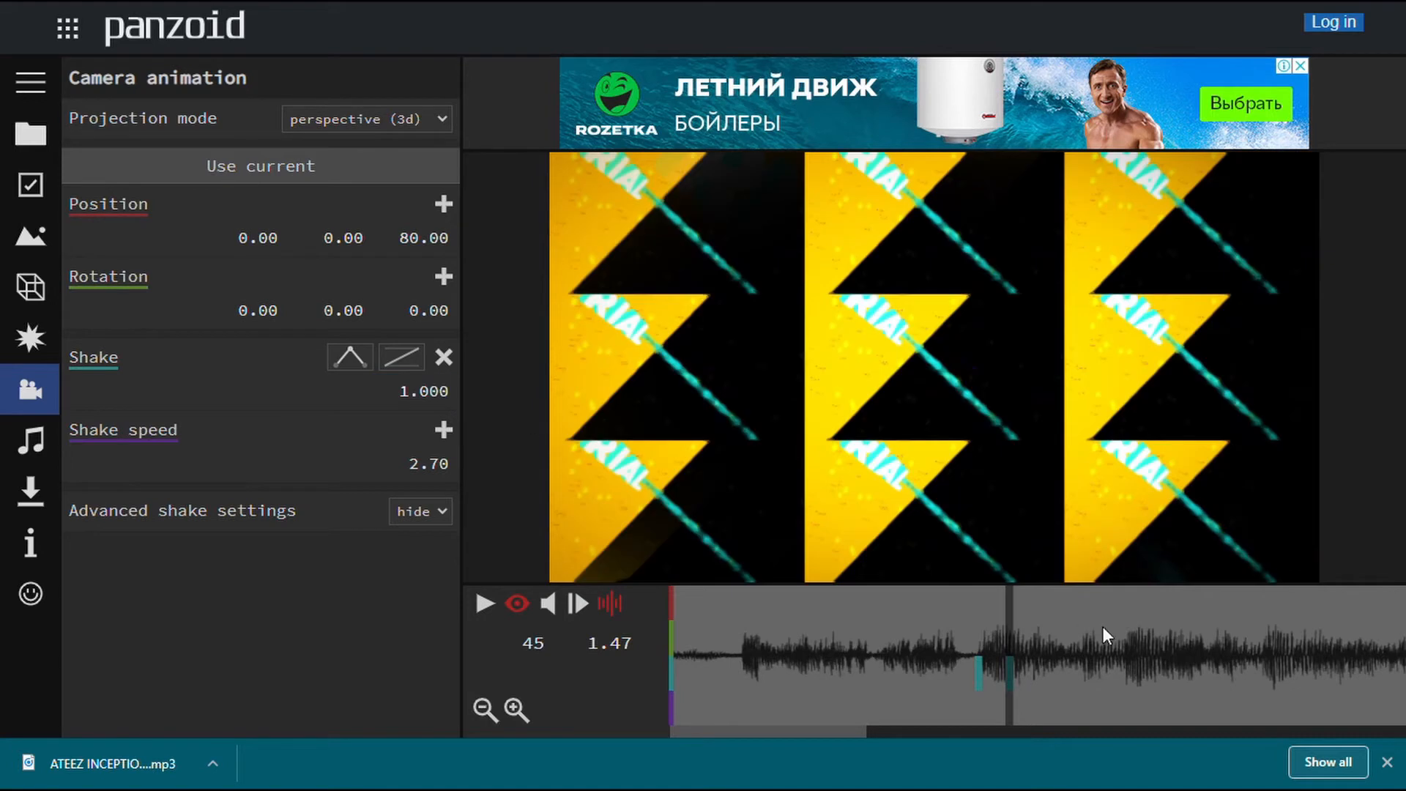
Set the Shake keyframe at frame 45 to 0.035 and play the intro from the start.
left_click(408, 407)
key("BackSpace")
type("0.035")
key("Return")
left_click_drag(872, 631, 456, 627)
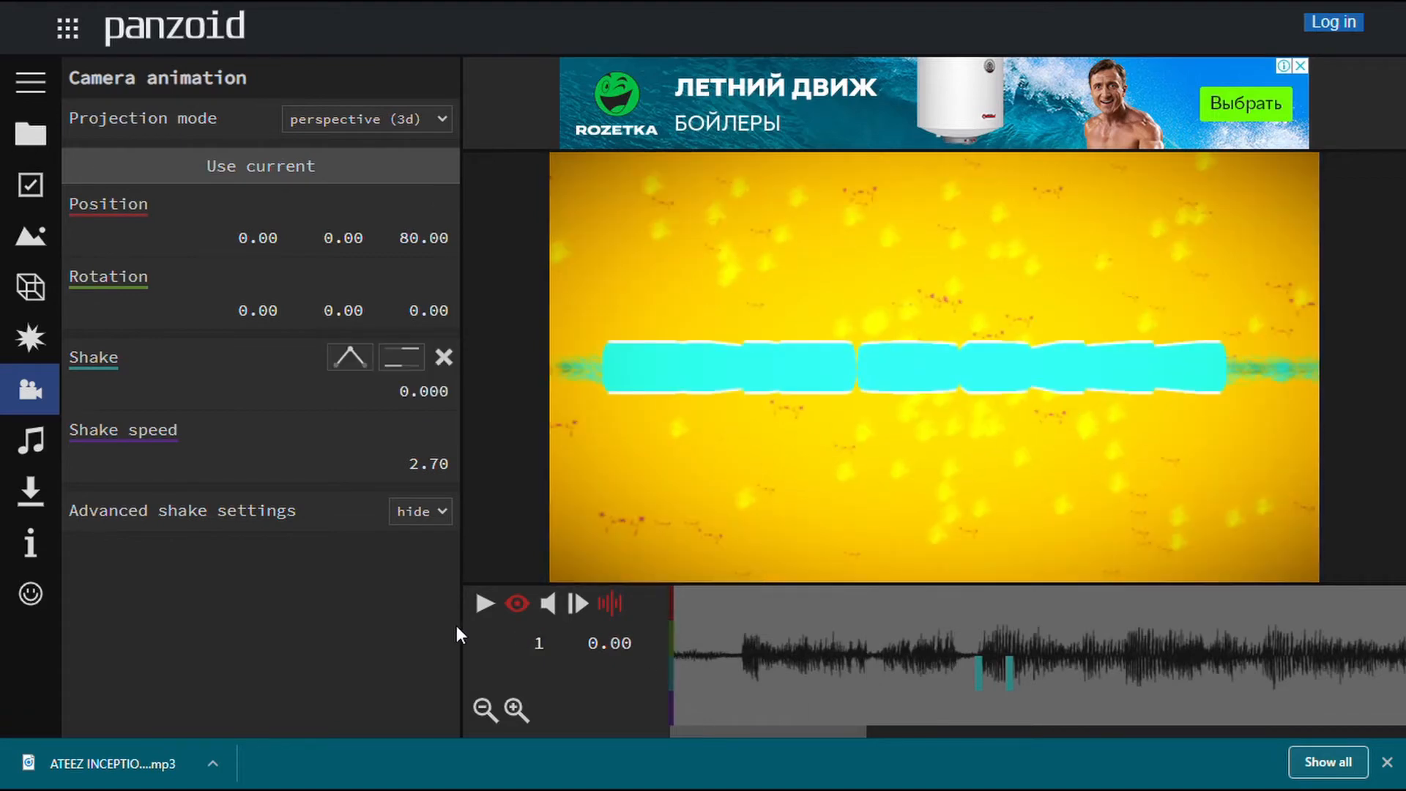
left_click(487, 604)
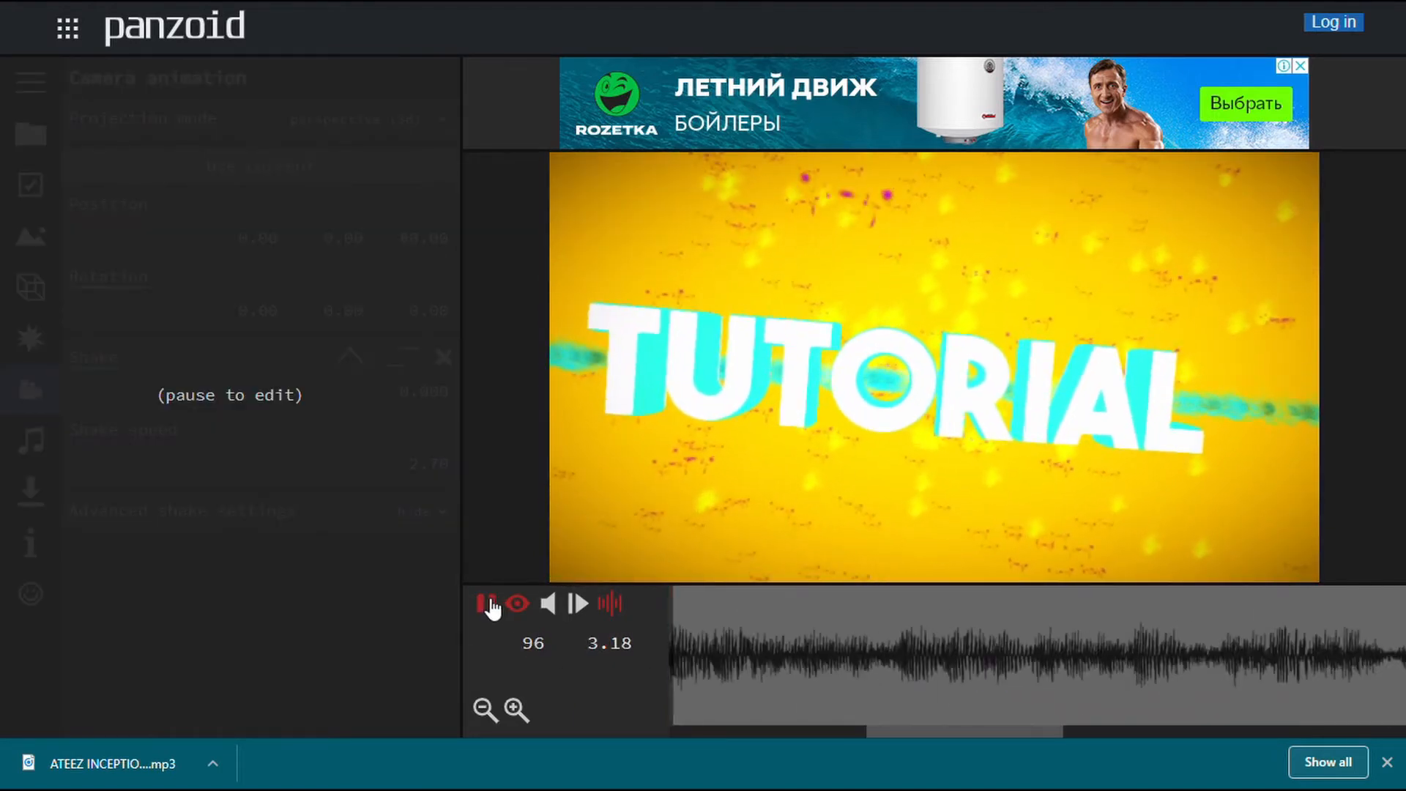
left_click(489, 605)
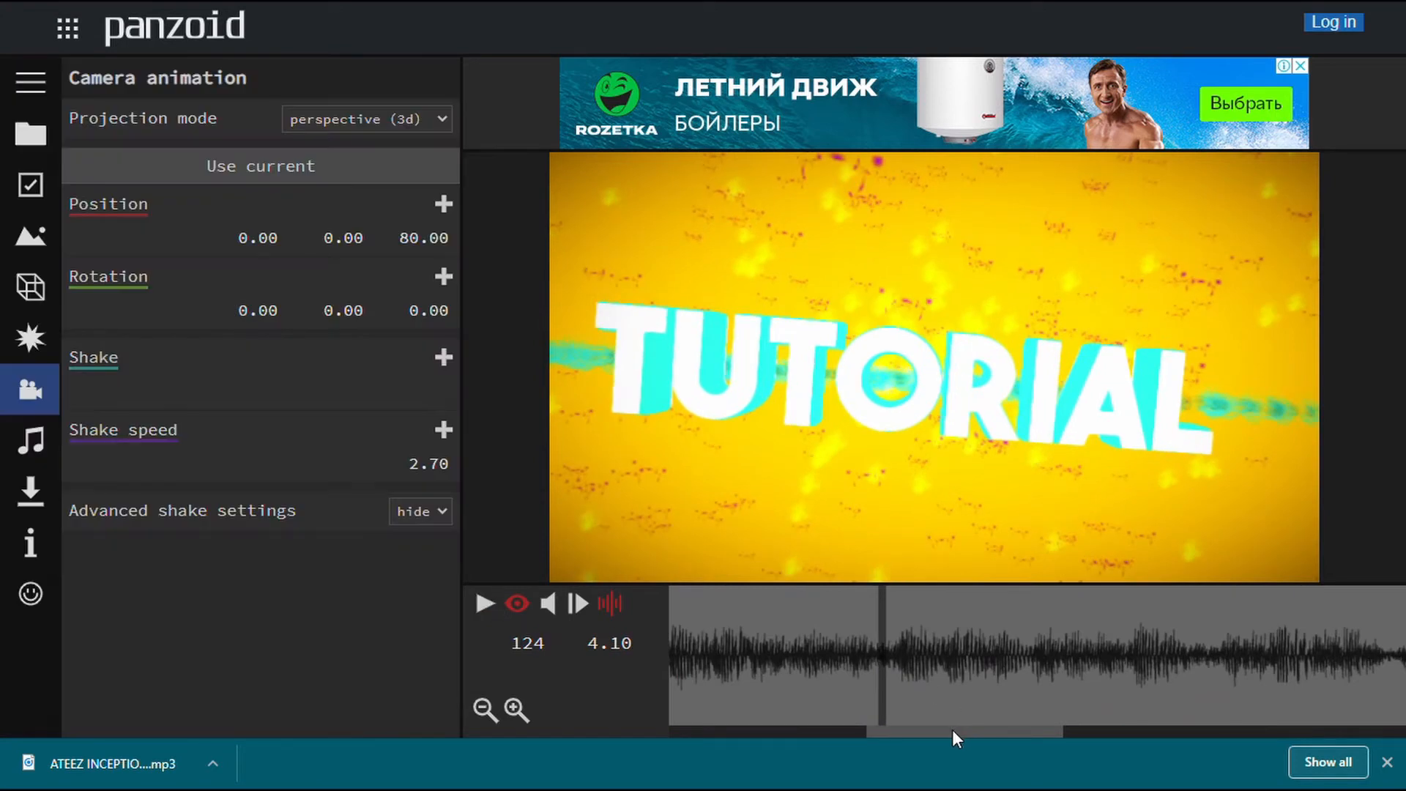
Select the Shake keyframes at frames 41 and 45 together and copy the pair to the next beat, starting around frame 61.
left_click_drag(952, 729, 574, 754)
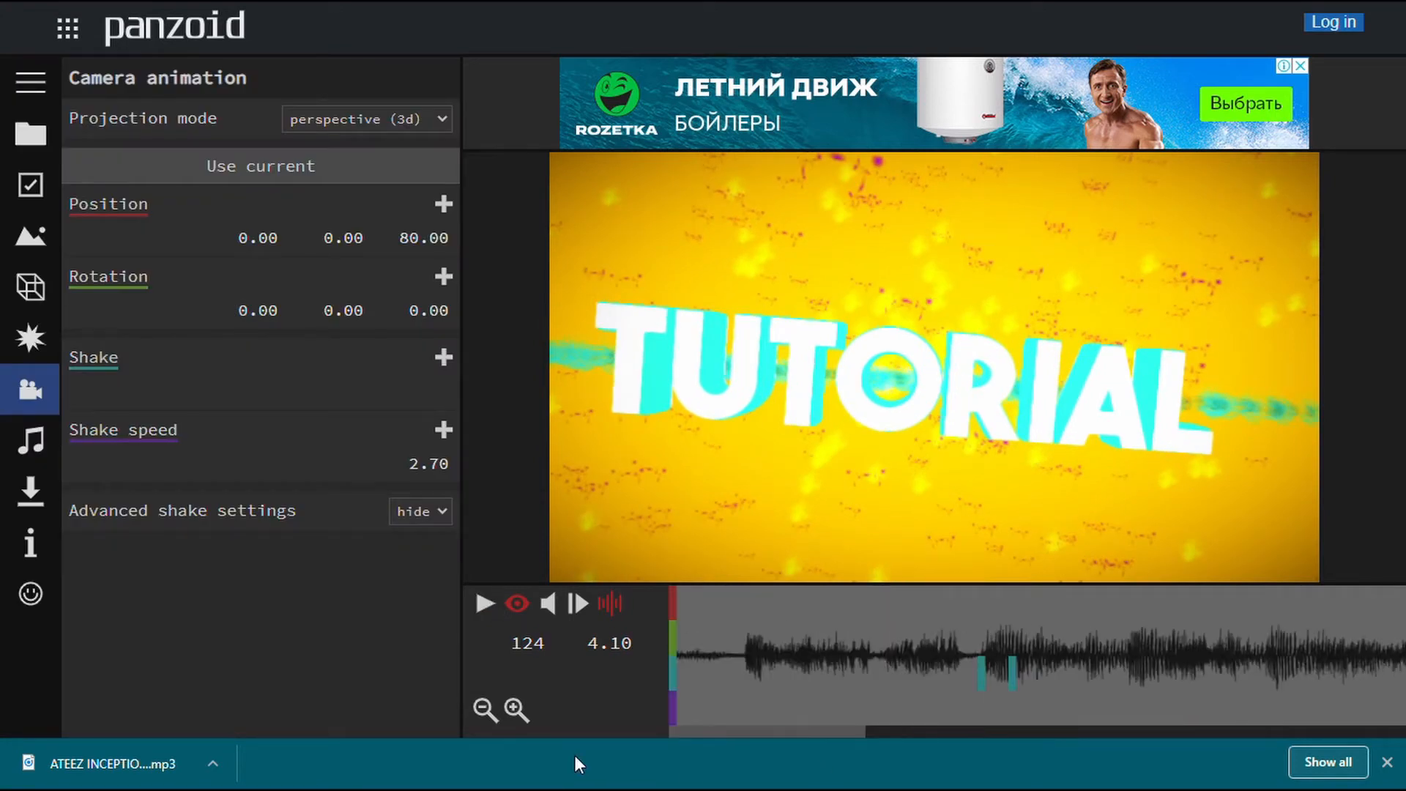
left_click(982, 673)
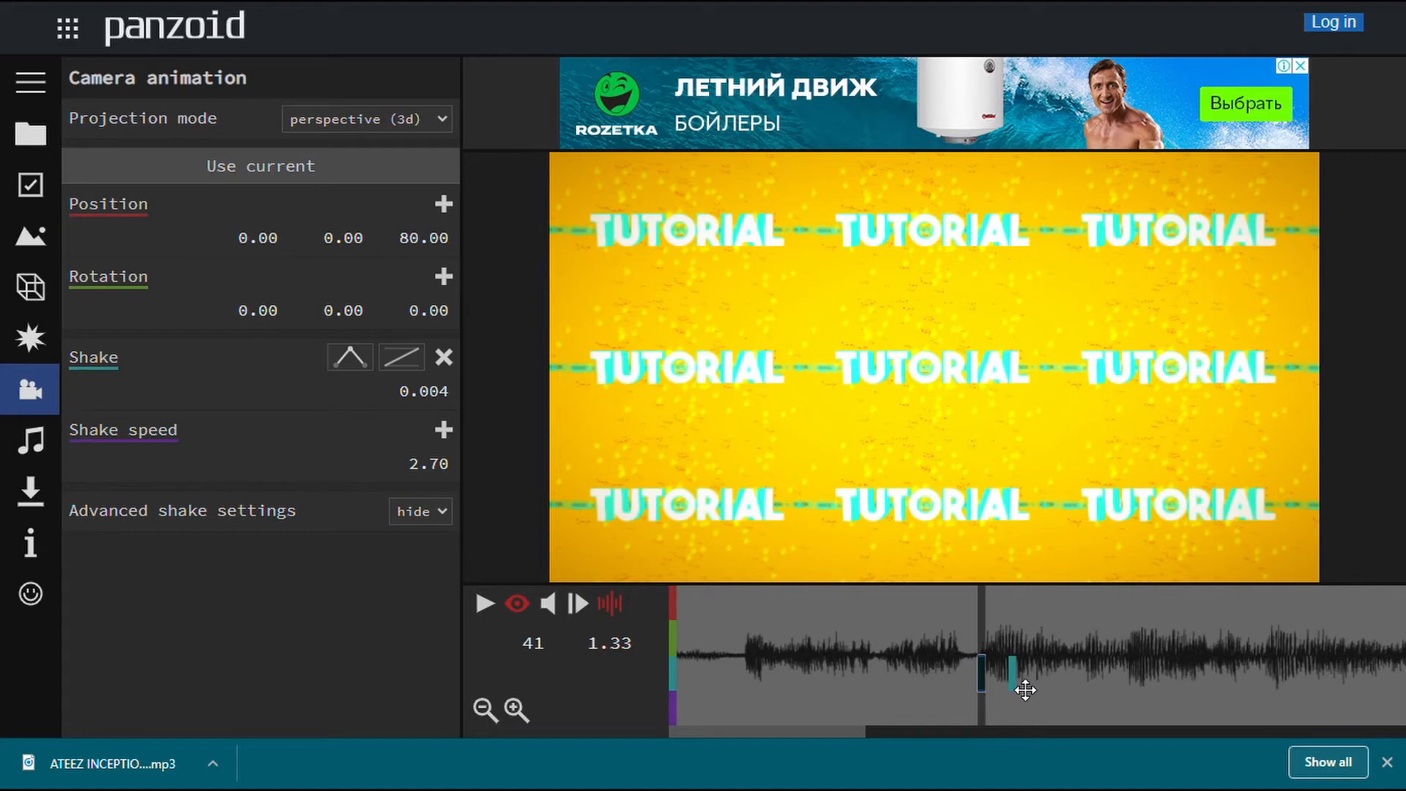
left_click(1025, 690)
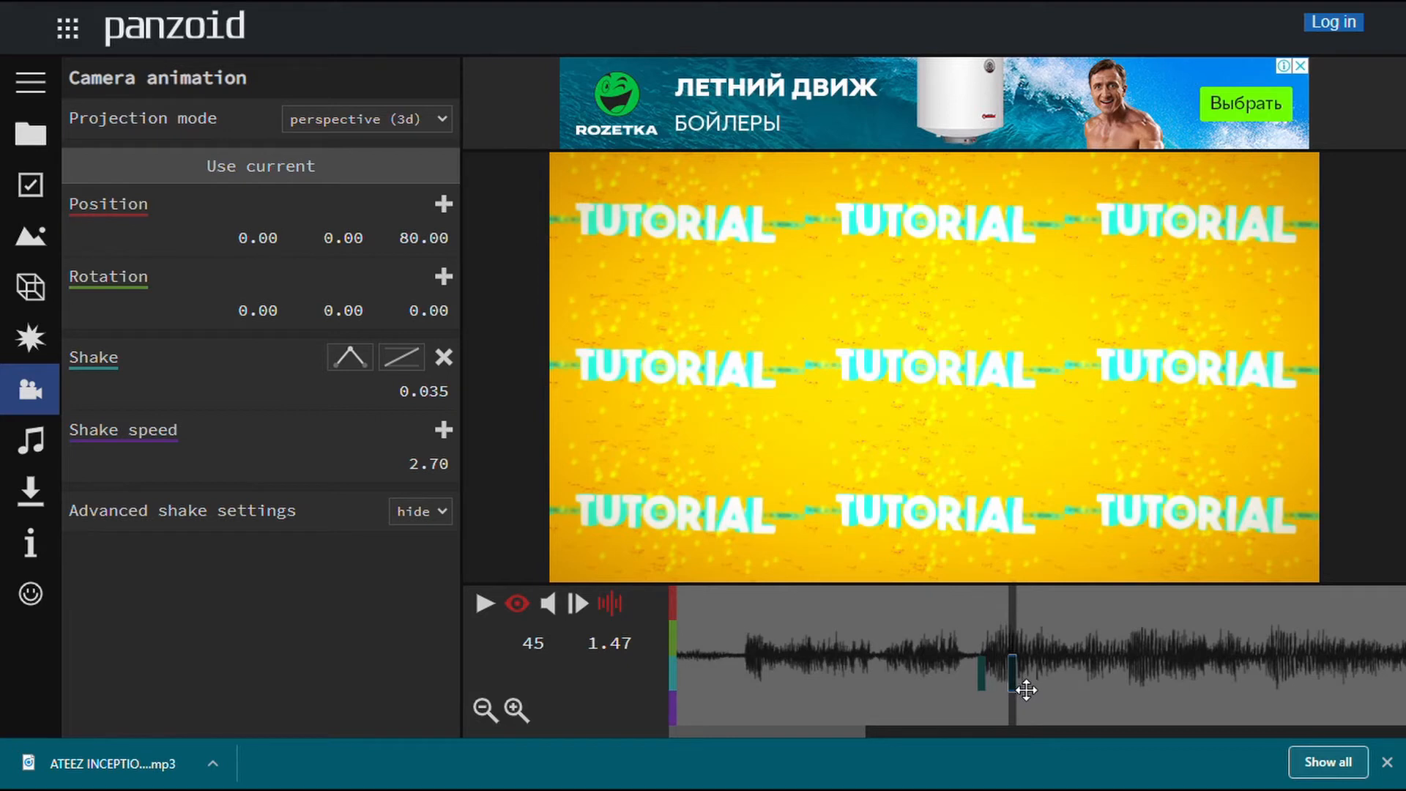
left_click(1022, 733)
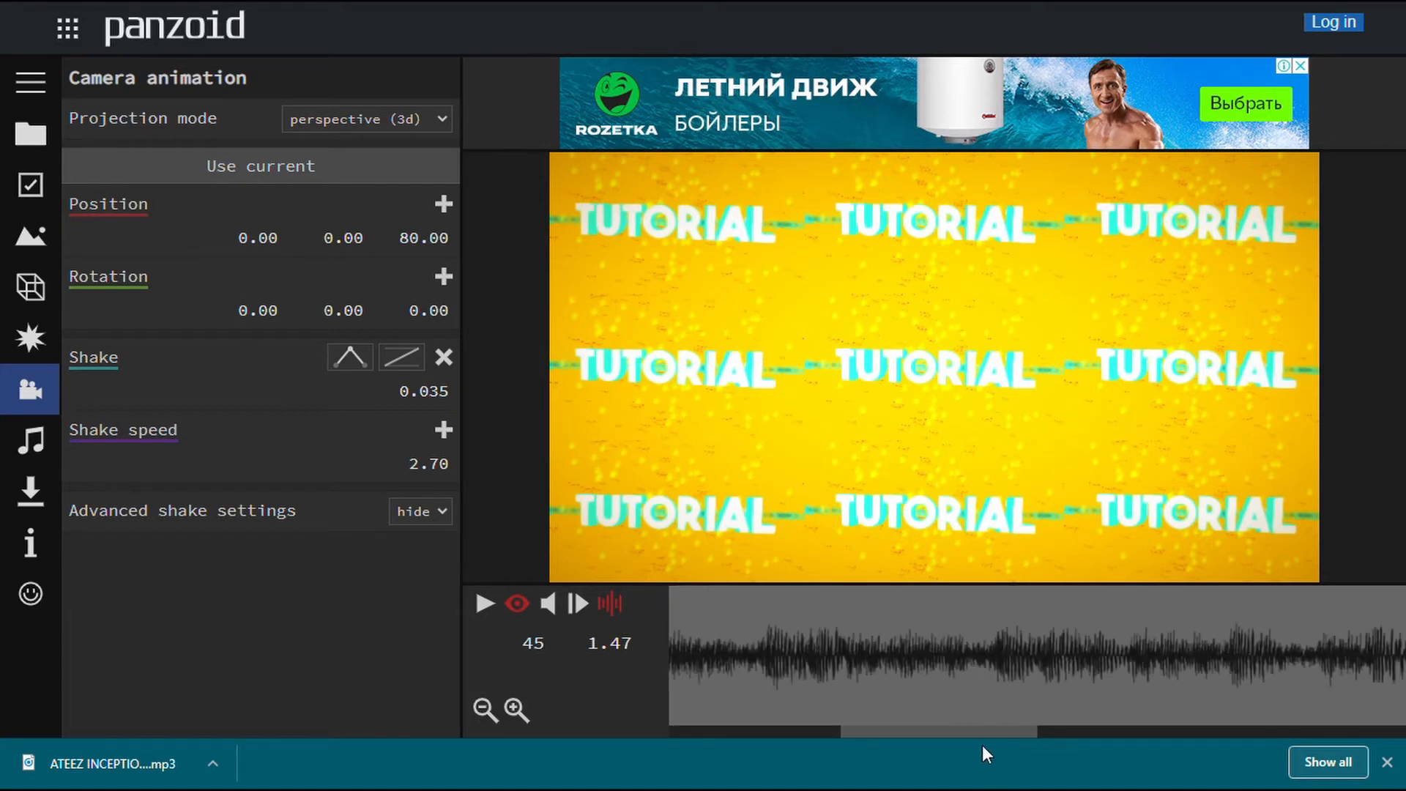
left_click_drag(977, 735, 831, 729)
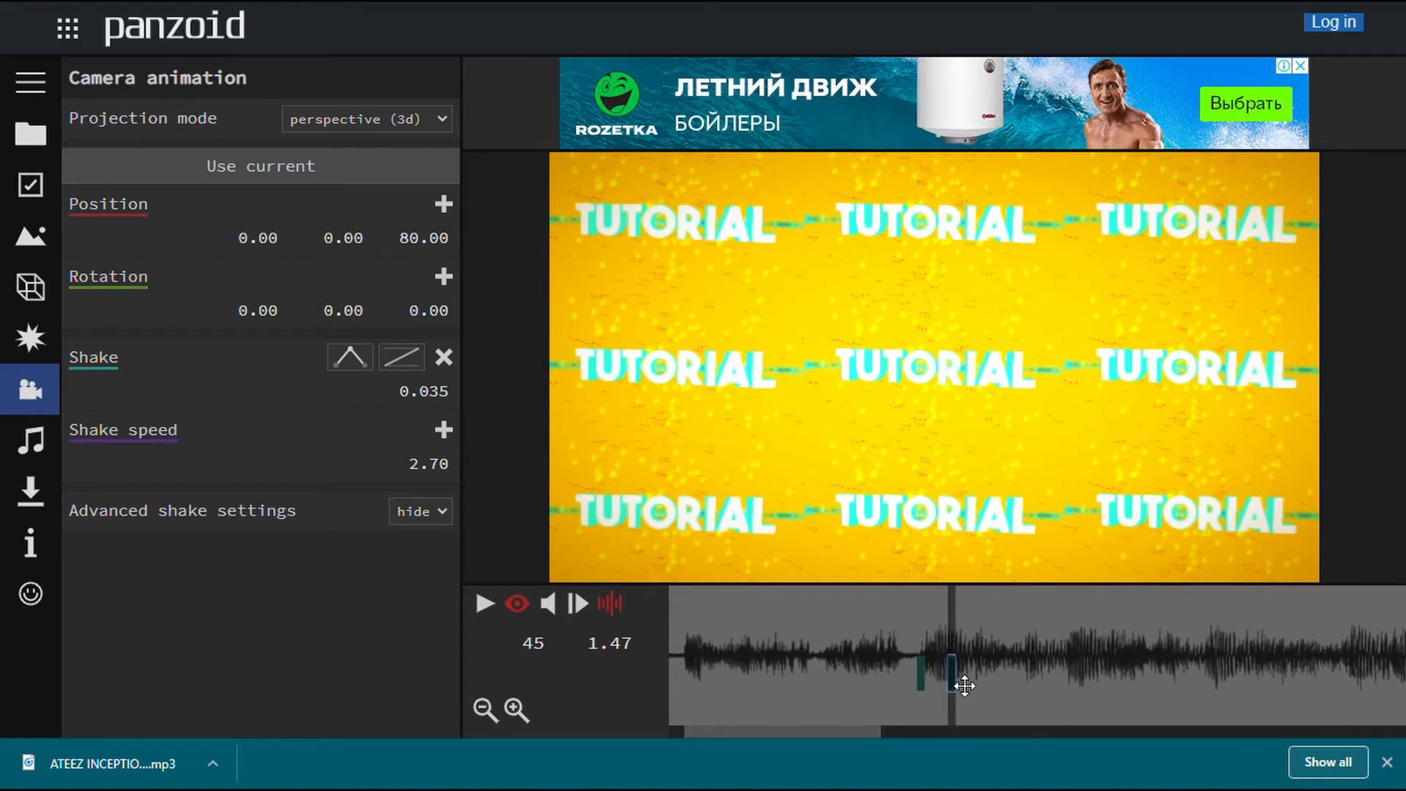
left_click_drag(965, 685, 1111, 679)
Play the intro from frame 9 to check both pairs of Shake keyframes against the music.
left_click_drag(967, 607, 674, 632)
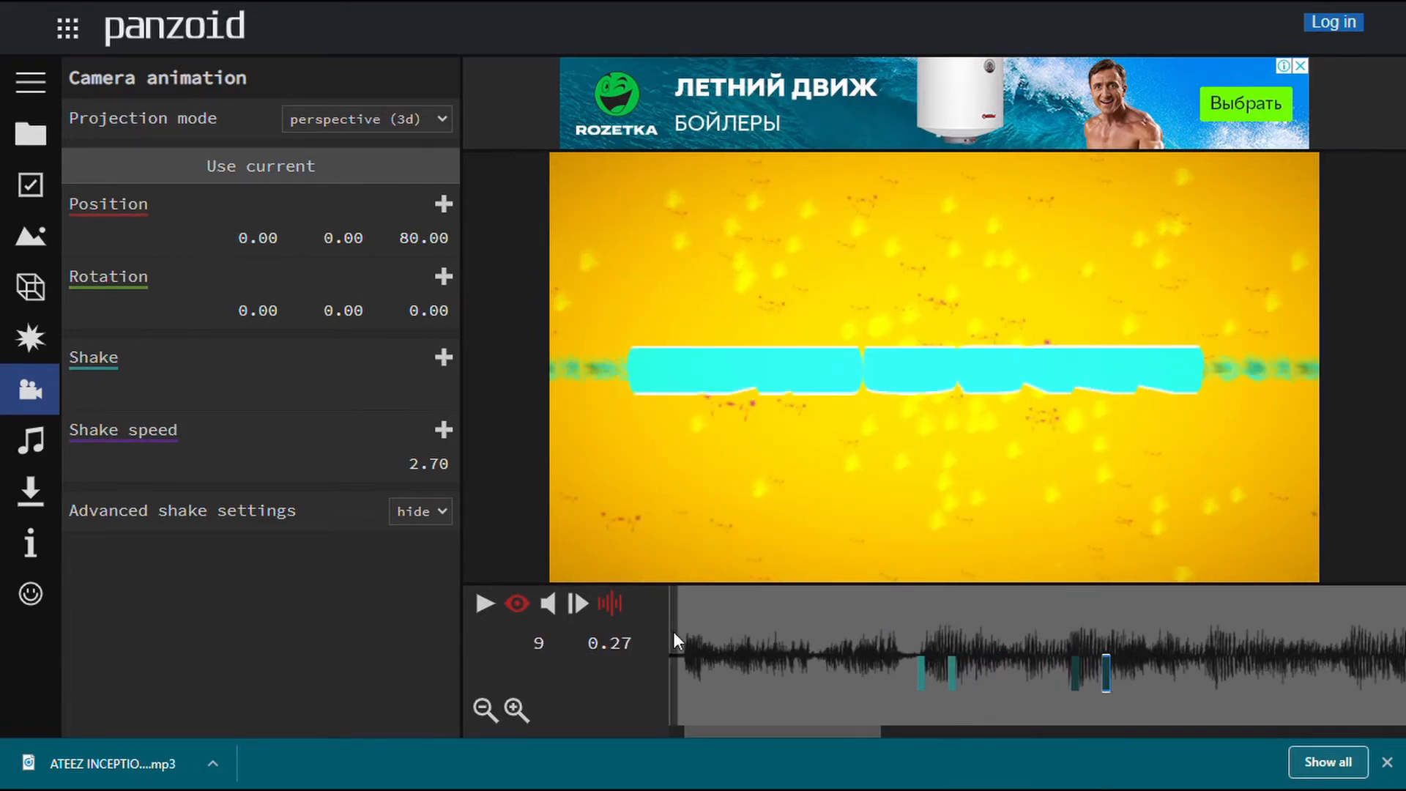
key("space")
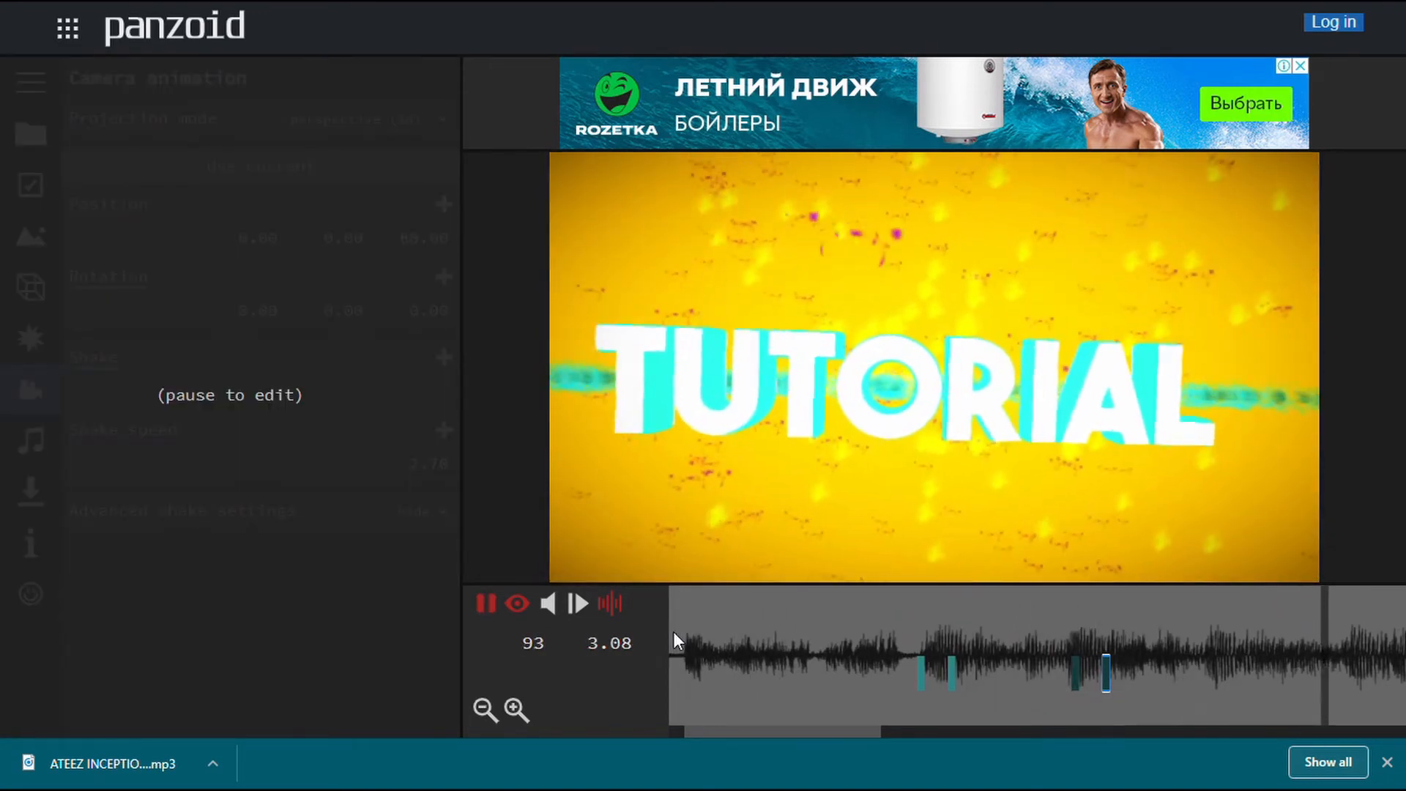
key("space")
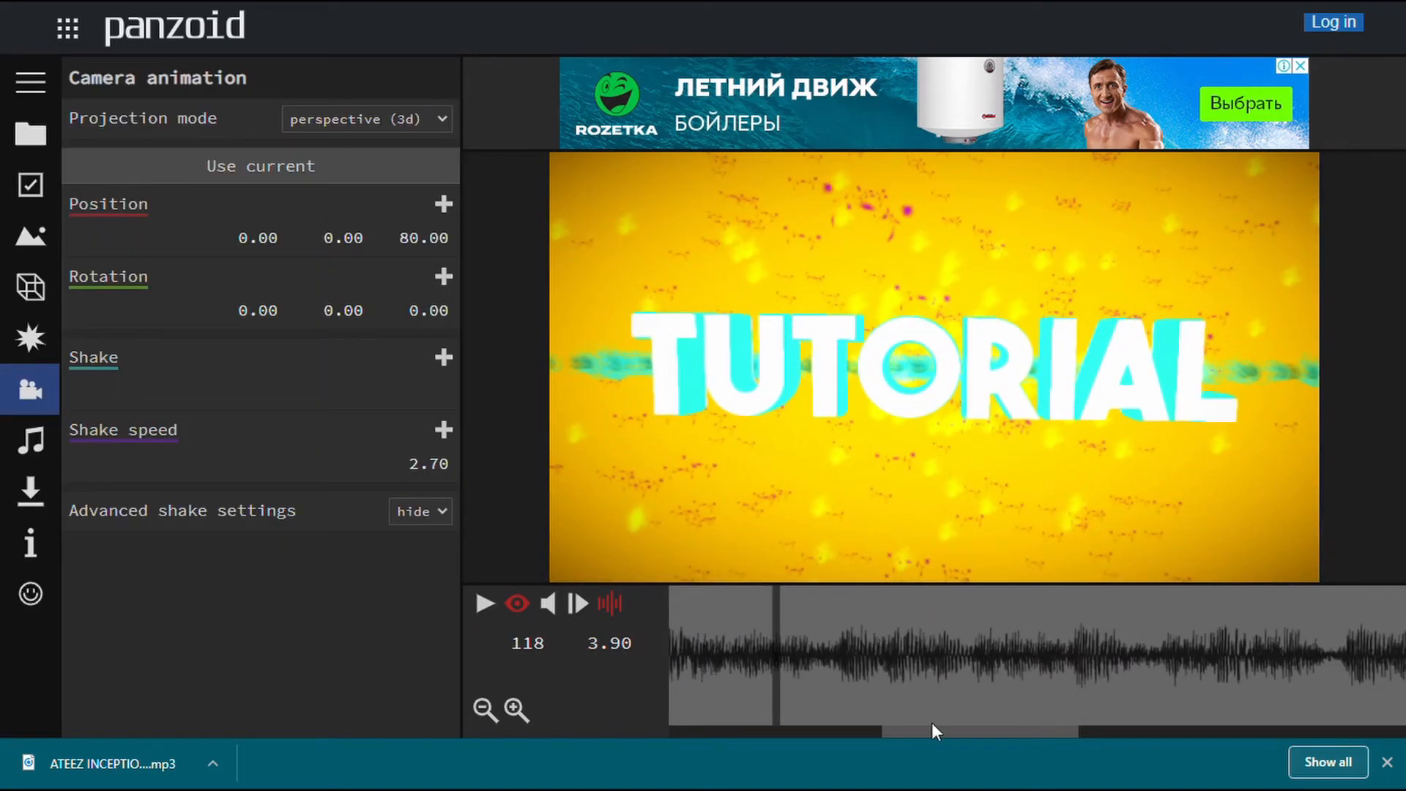
Find the beat after the second pair of Shake keyframes by playback and place the playhead on it at frame 78.
left_click_drag(956, 732, 823, 732)
left_click(973, 639)
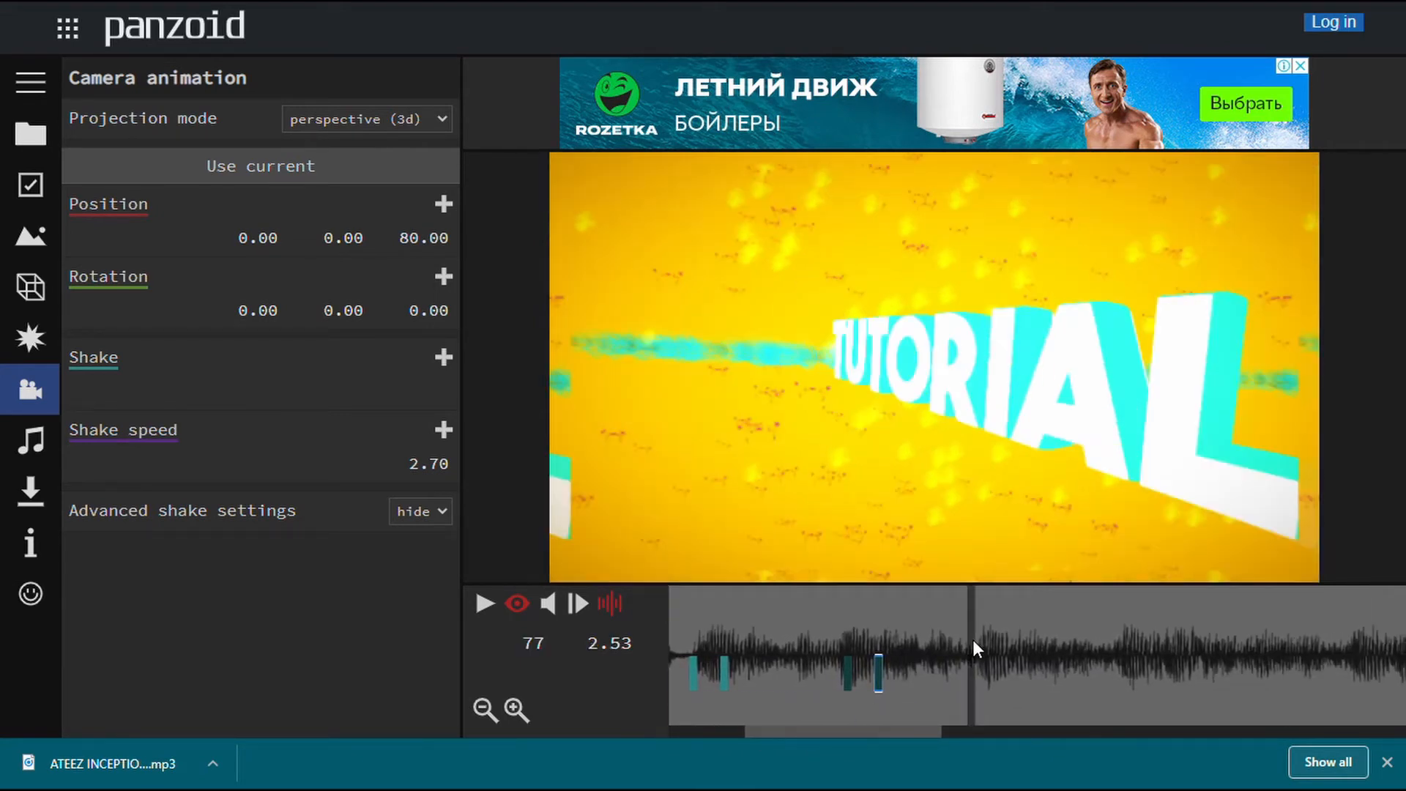
key("space")
left_click(986, 656)
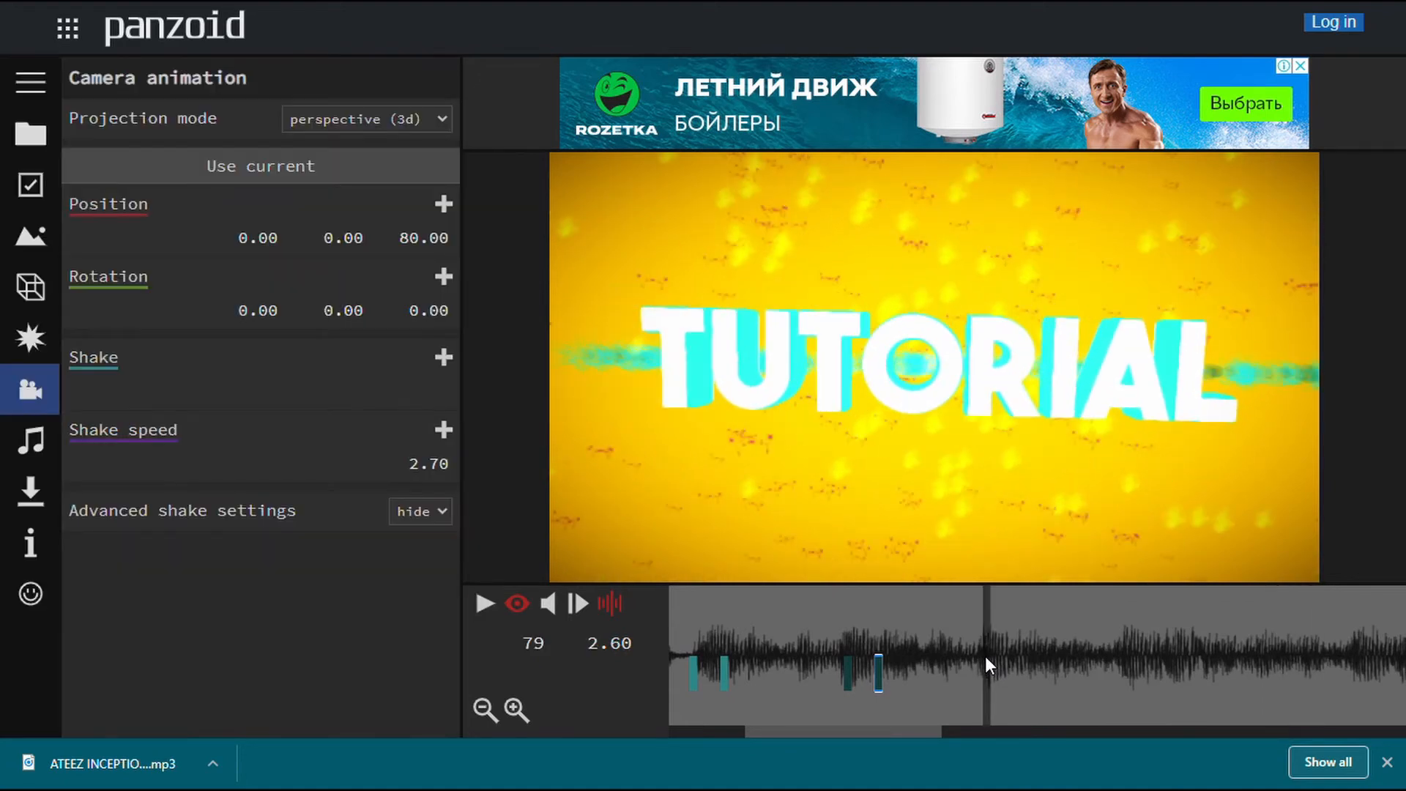
key("space")
left_click(986, 656)
left_click(982, 655)
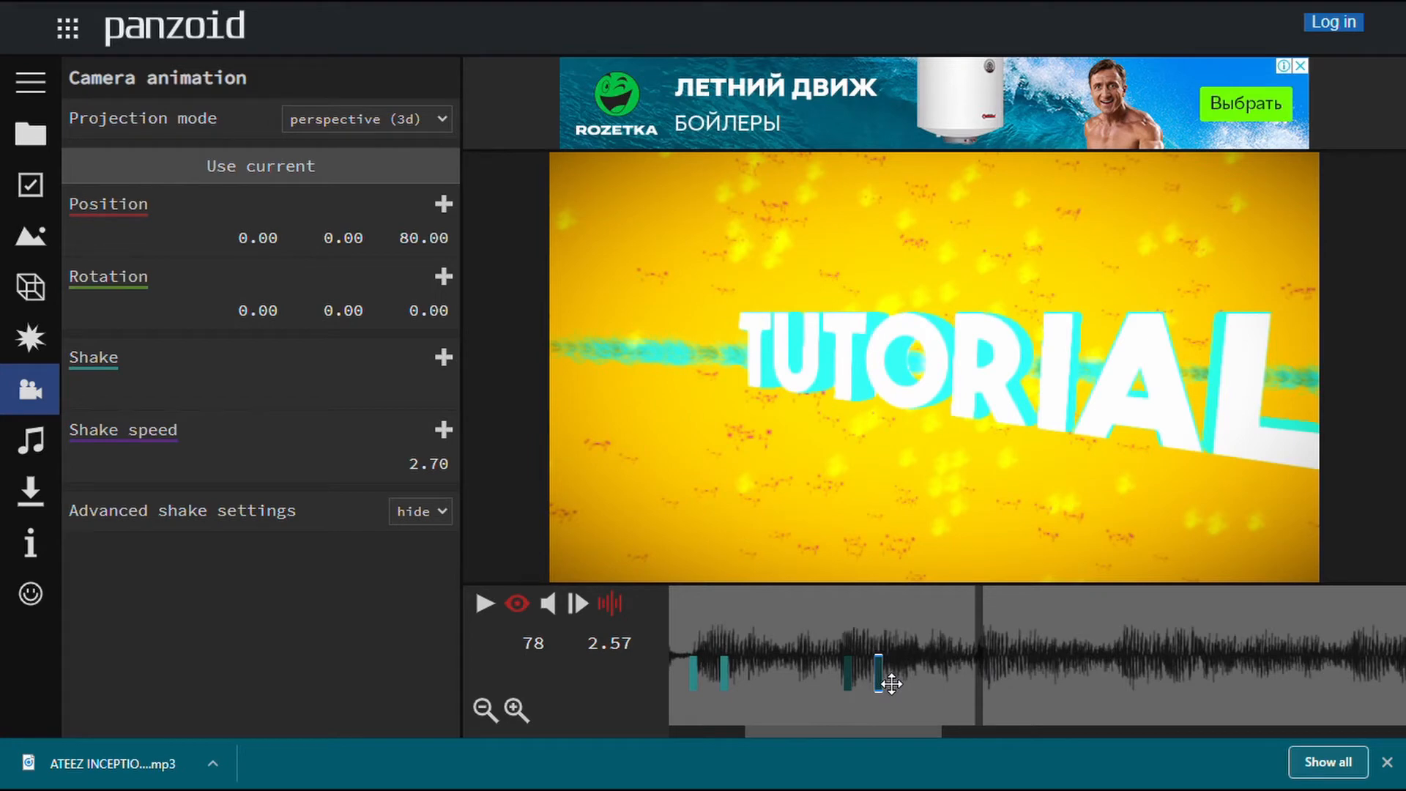
Copy the selected pair of Shake keyframes so it starts at frame 78, and play the intro from frame 52.
left_click_drag(891, 683, 1021, 696)
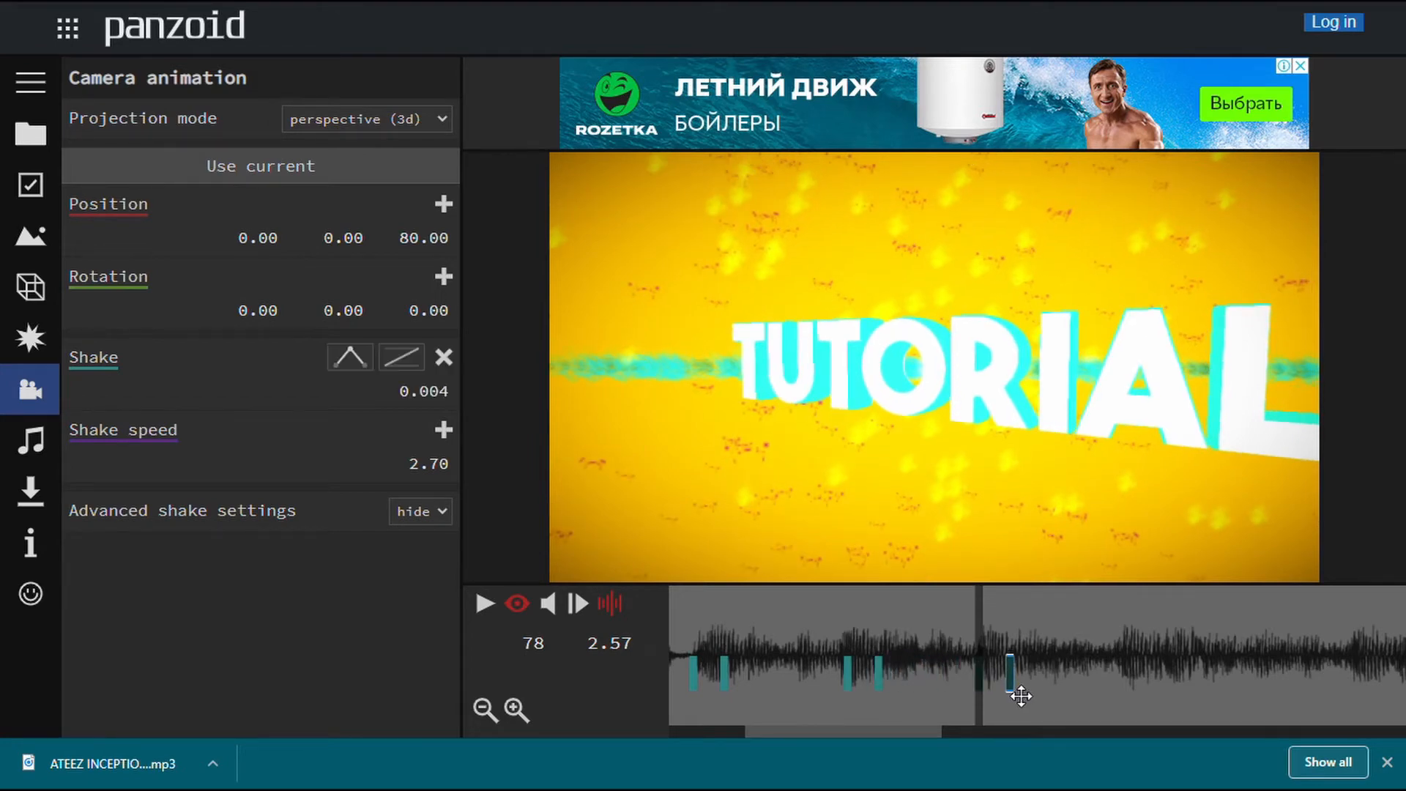
left_click(798, 645)
left_click(779, 643)
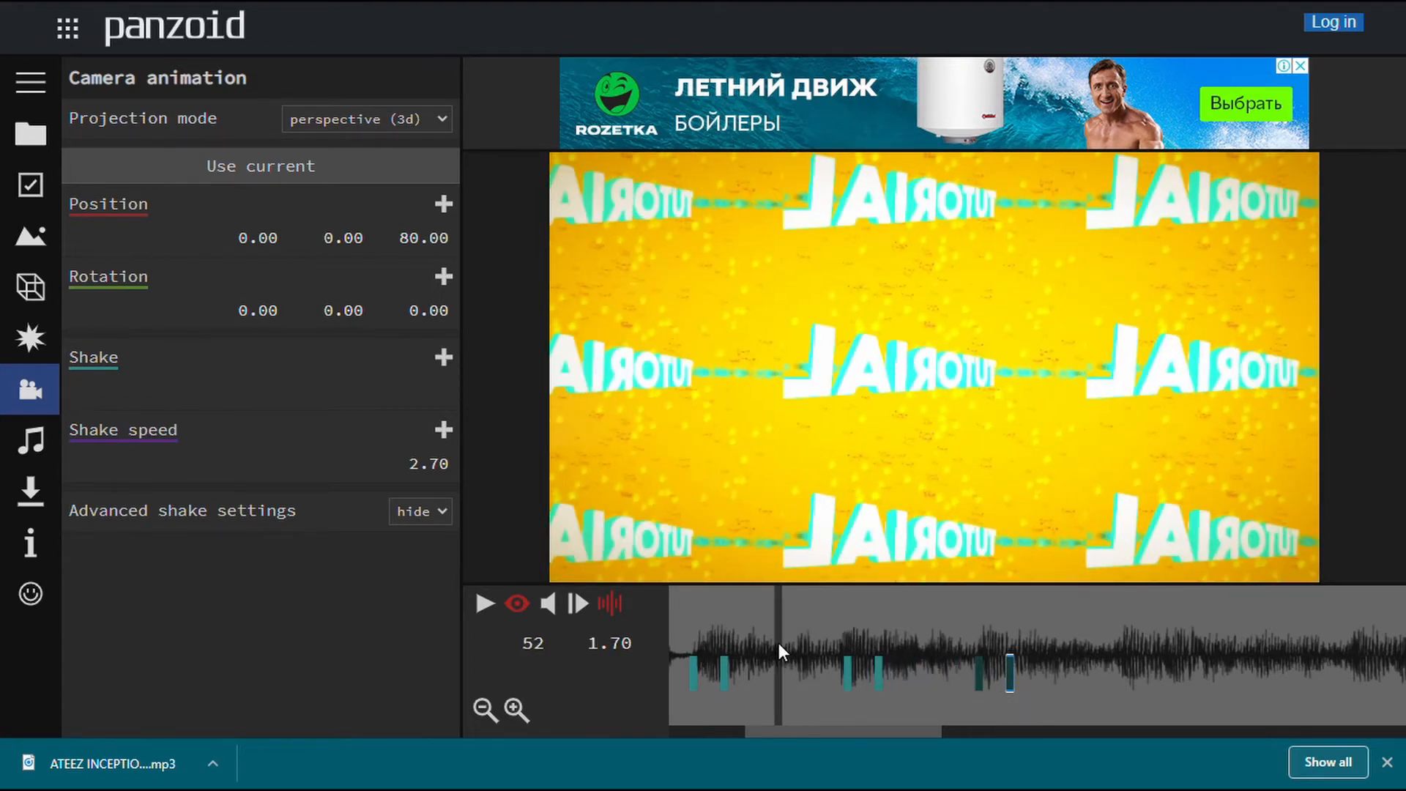
key("space")
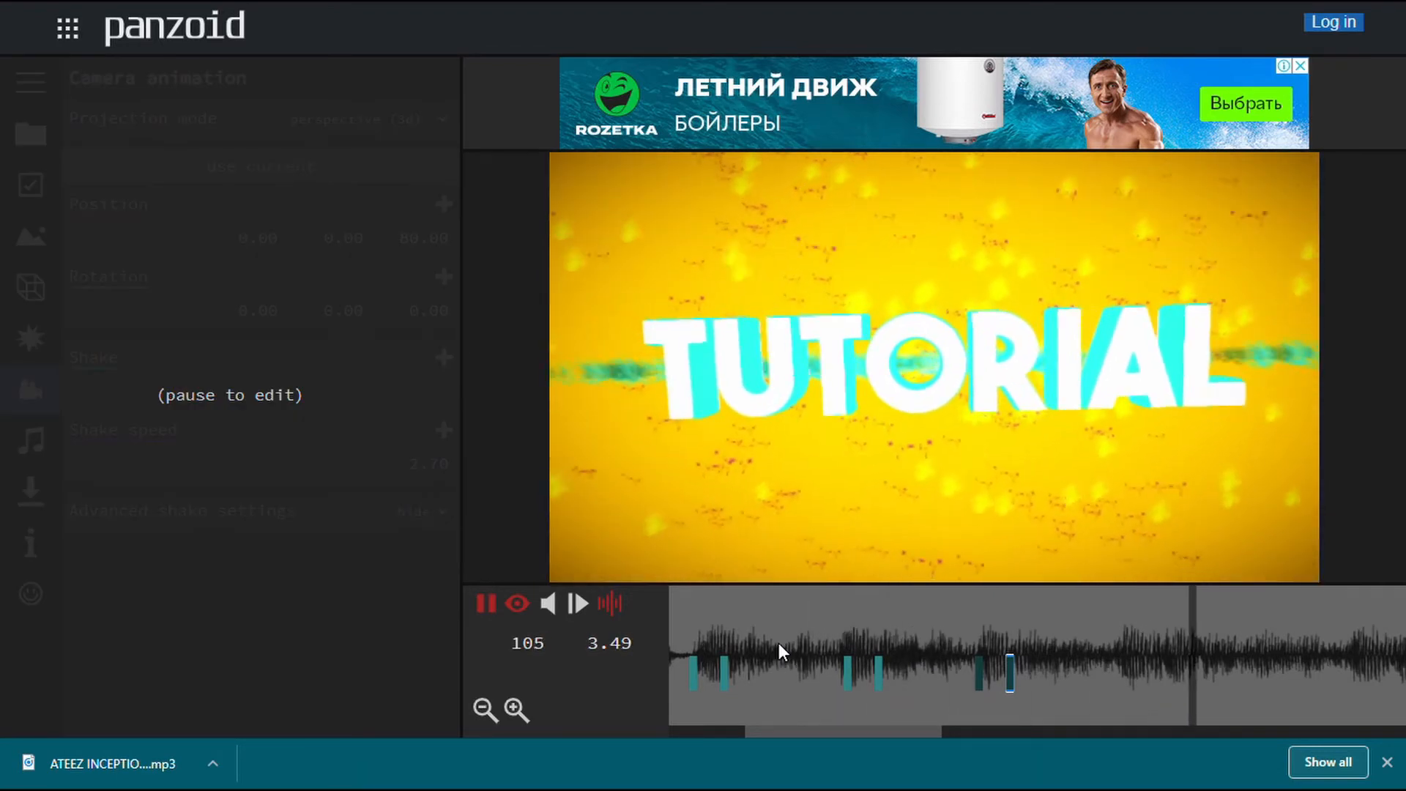
Find the beat after the third pair of Shake keyframes by playback and place the playhead on it at frame 96.
left_click(1018, 712)
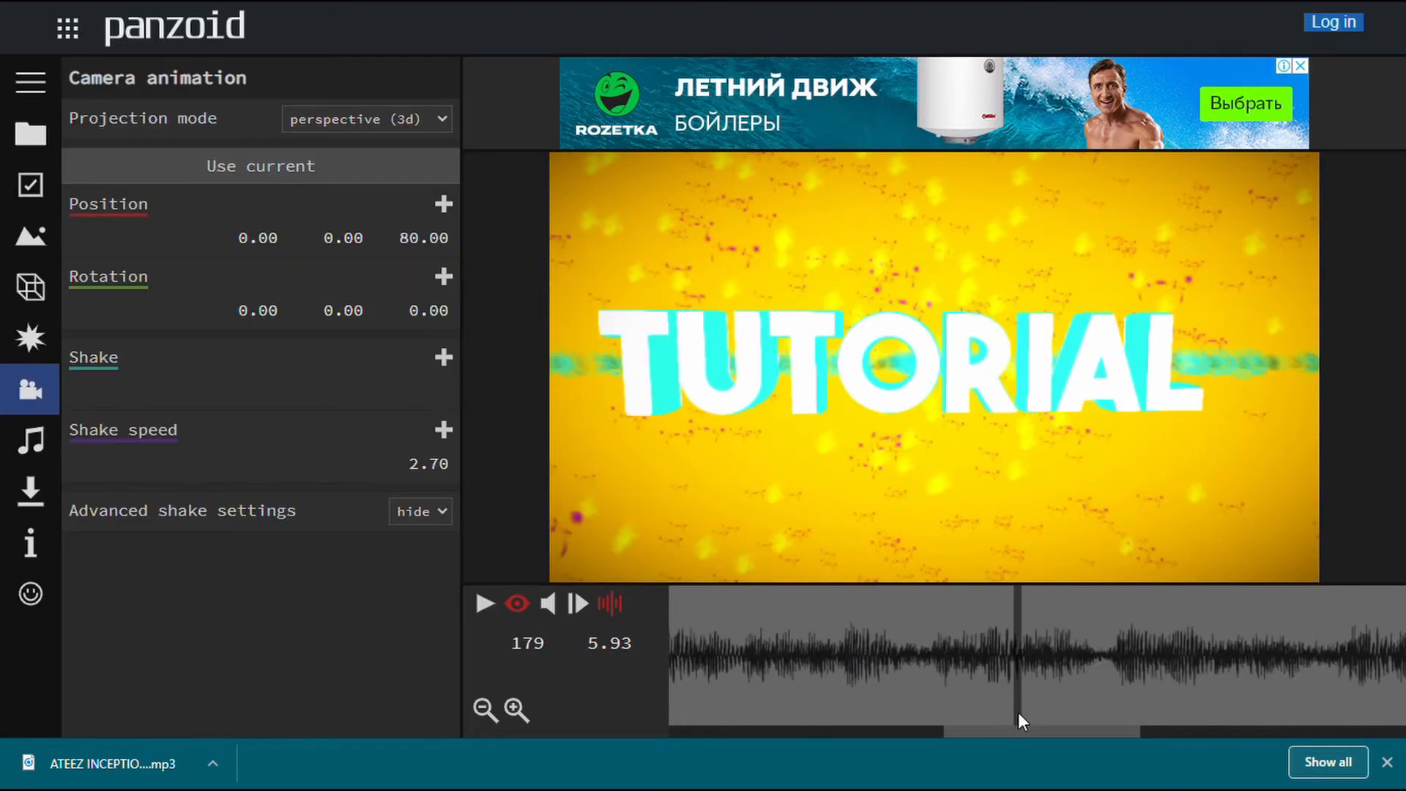
left_click_drag(1007, 729, 717, 731)
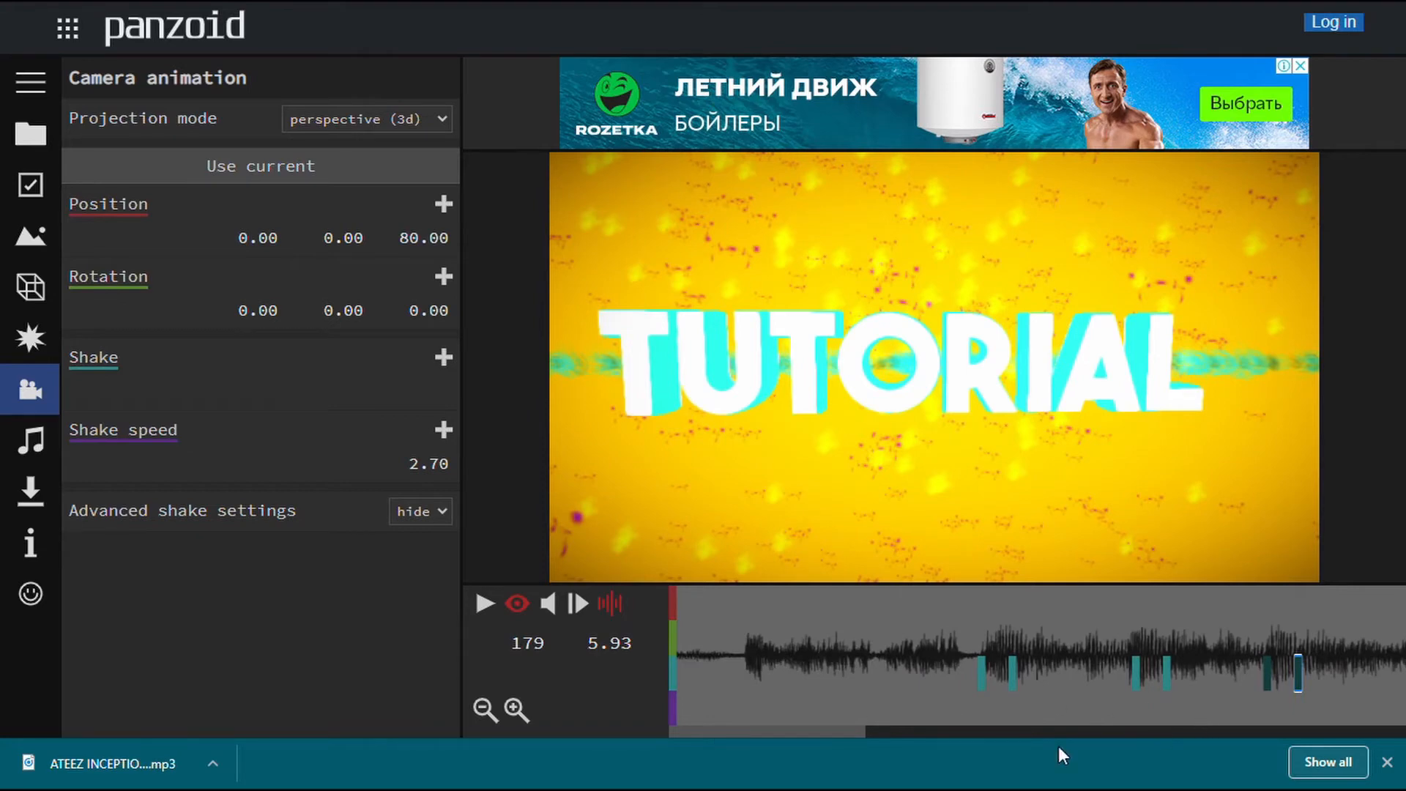
left_click_drag(841, 738, 986, 743)
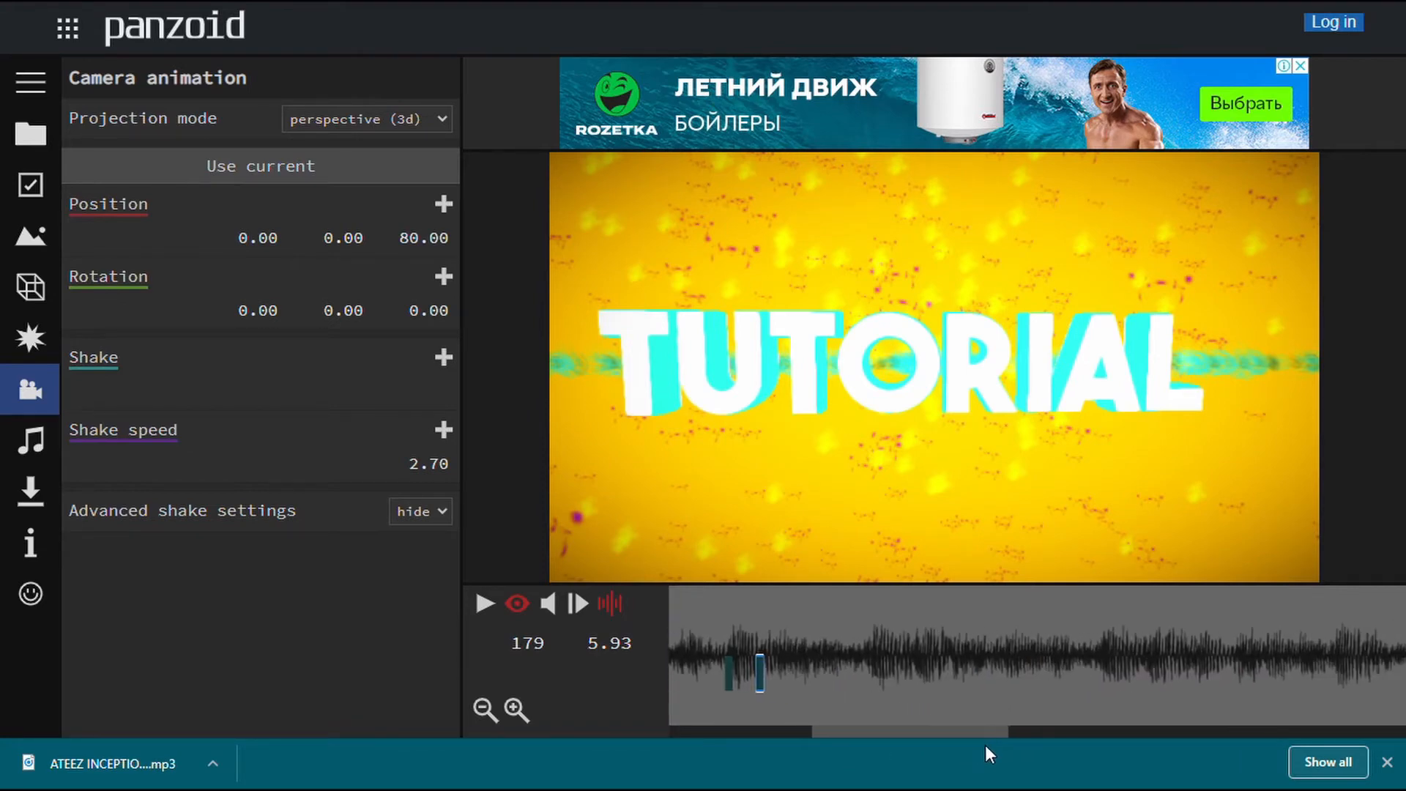
left_click(868, 656)
key("space")
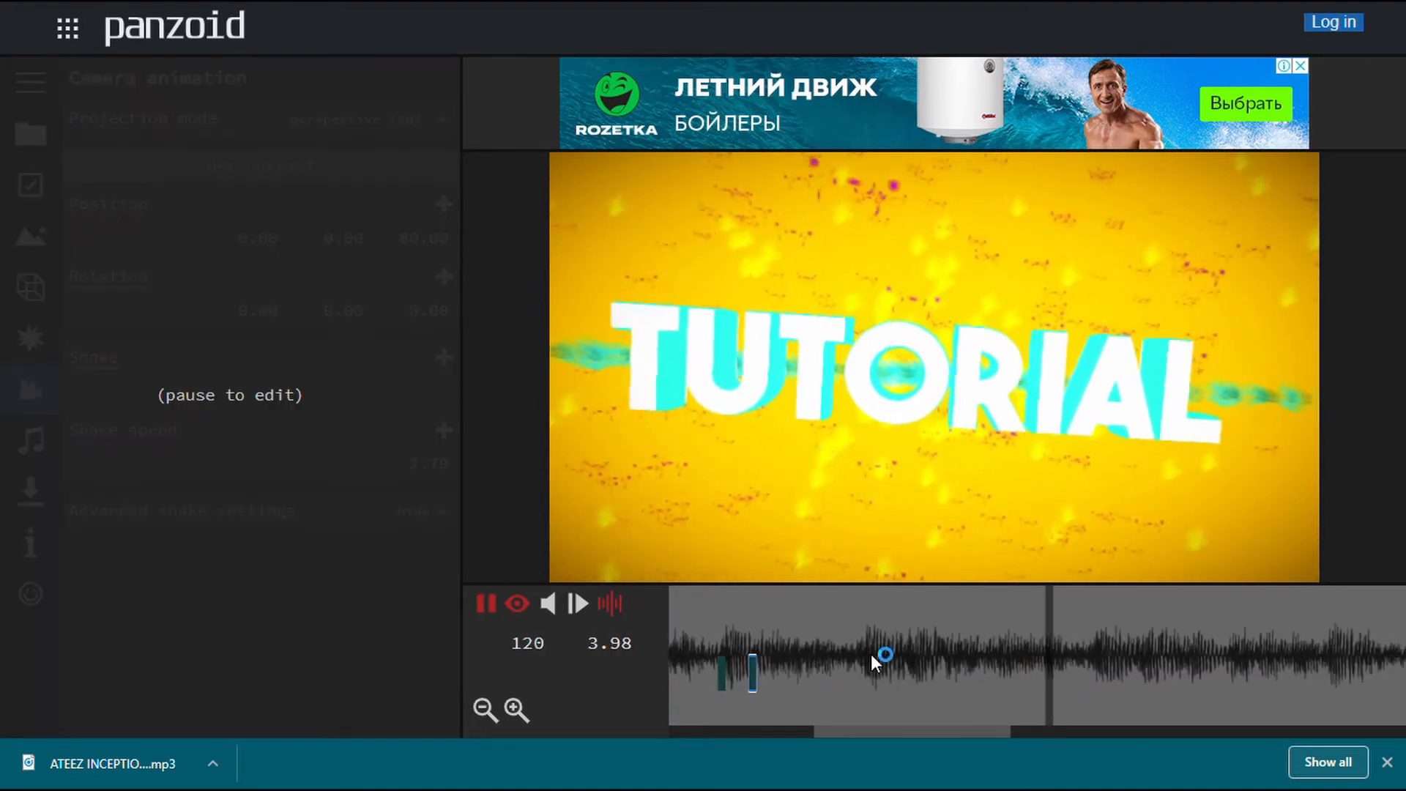
key("space")
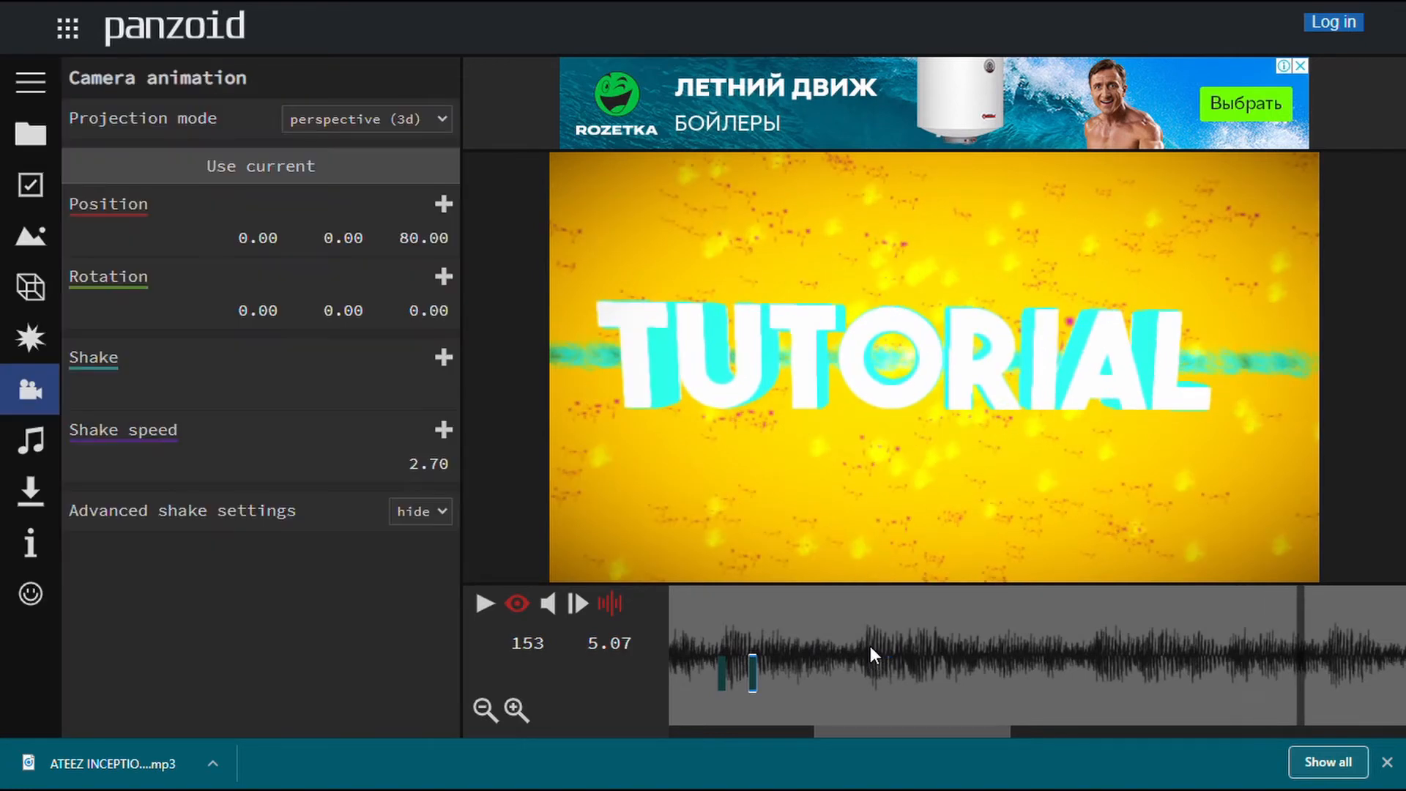
left_click(864, 652)
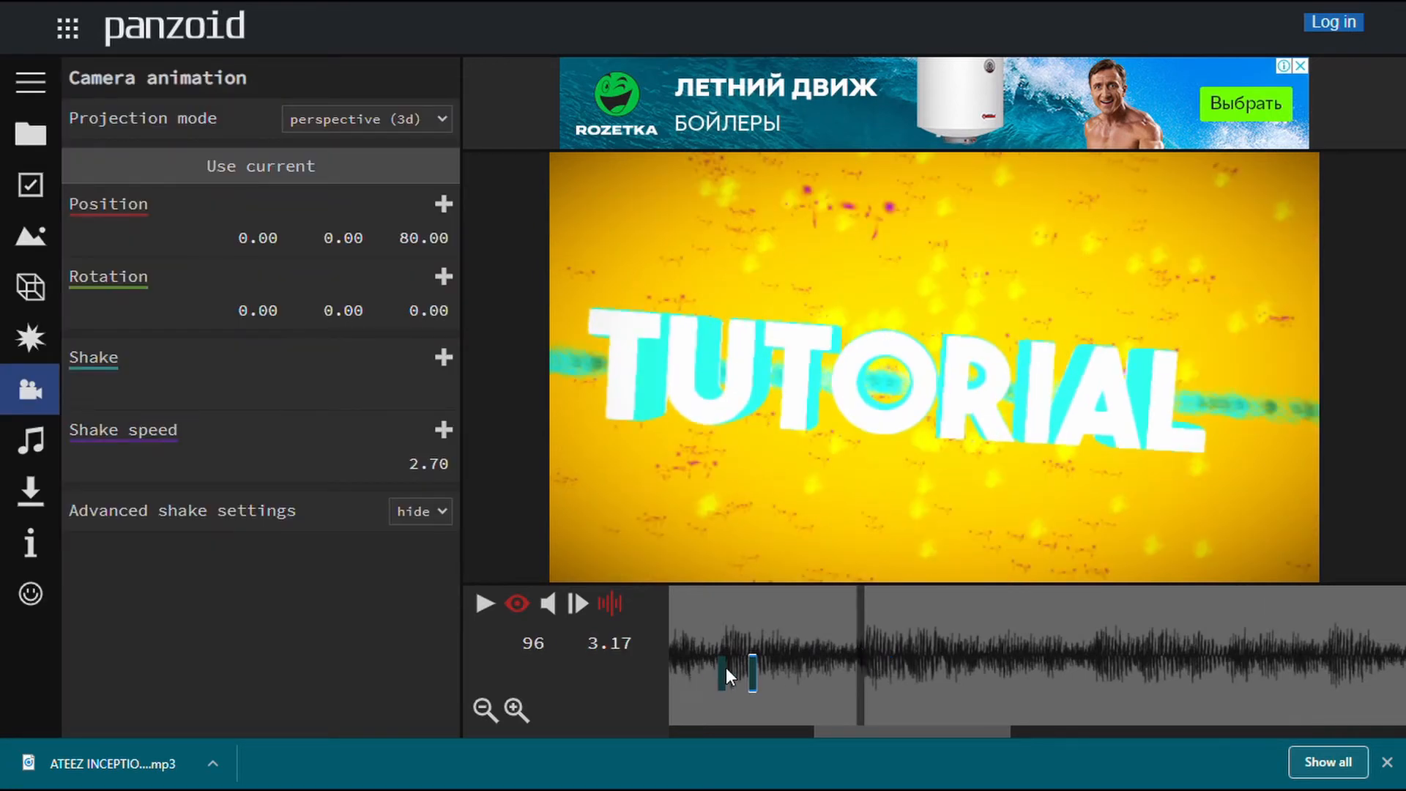
Copy the selected pair of Shake keyframes so it starts at frame 96, and play the intro from there.
mouse_move(731, 679)
left_mouse_down()
mouse_move(762, 666)
mouse_move(905, 678)
mouse_move(875, 684)
left_mouse_up()
key("space")
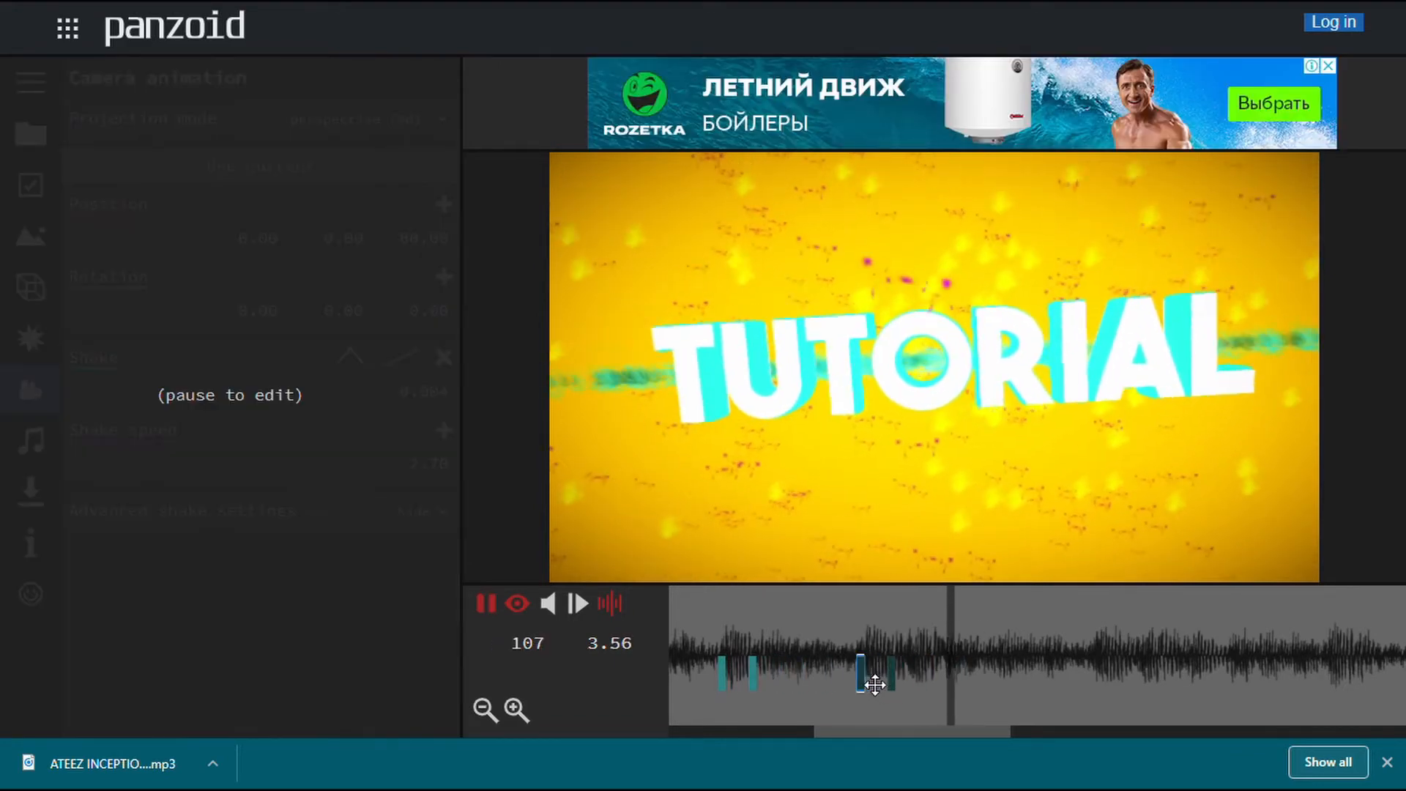
key("space")
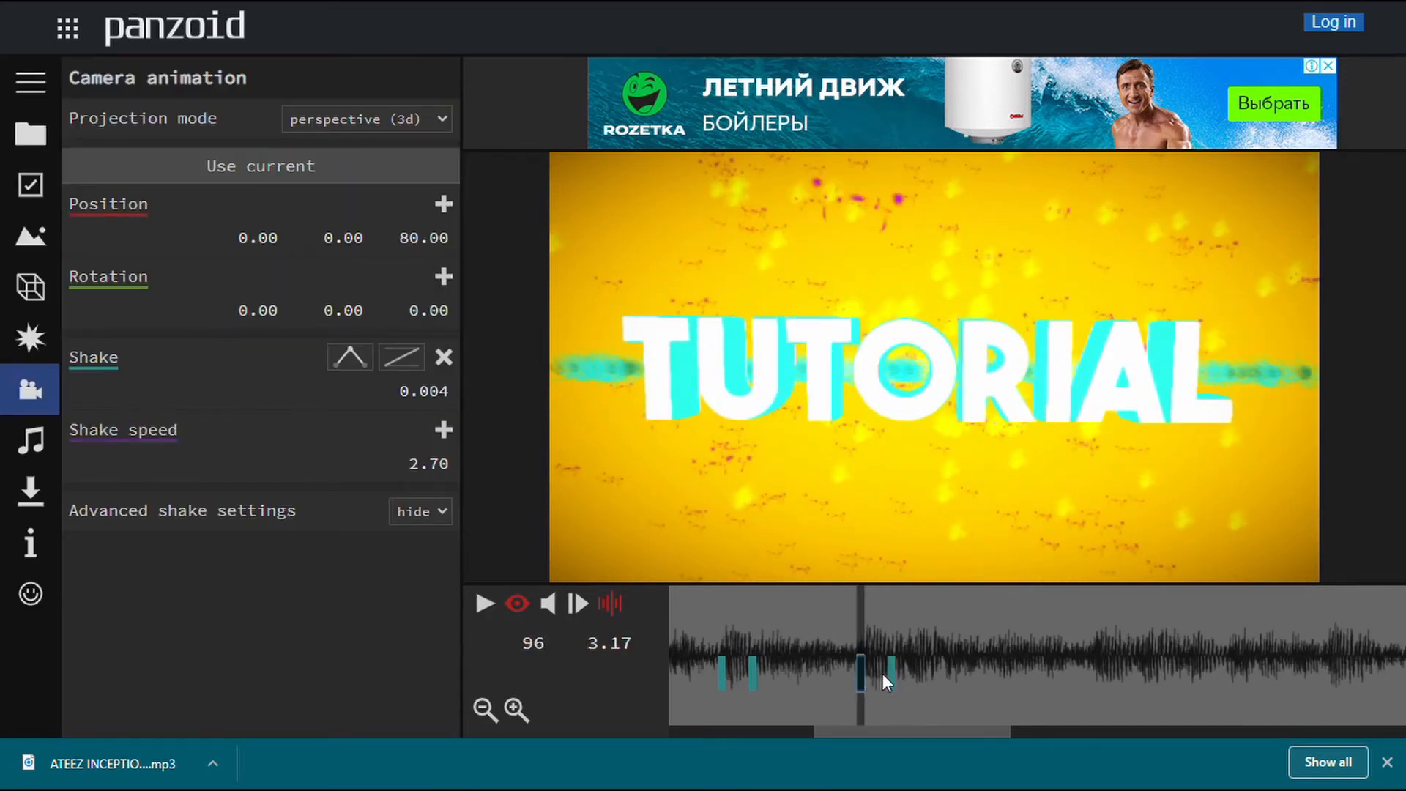
Select the Shake keyframes at frames 96 and 100 together, copy the pair so it starts around frame 127, and play on from frame 100.
left_click(892, 673)
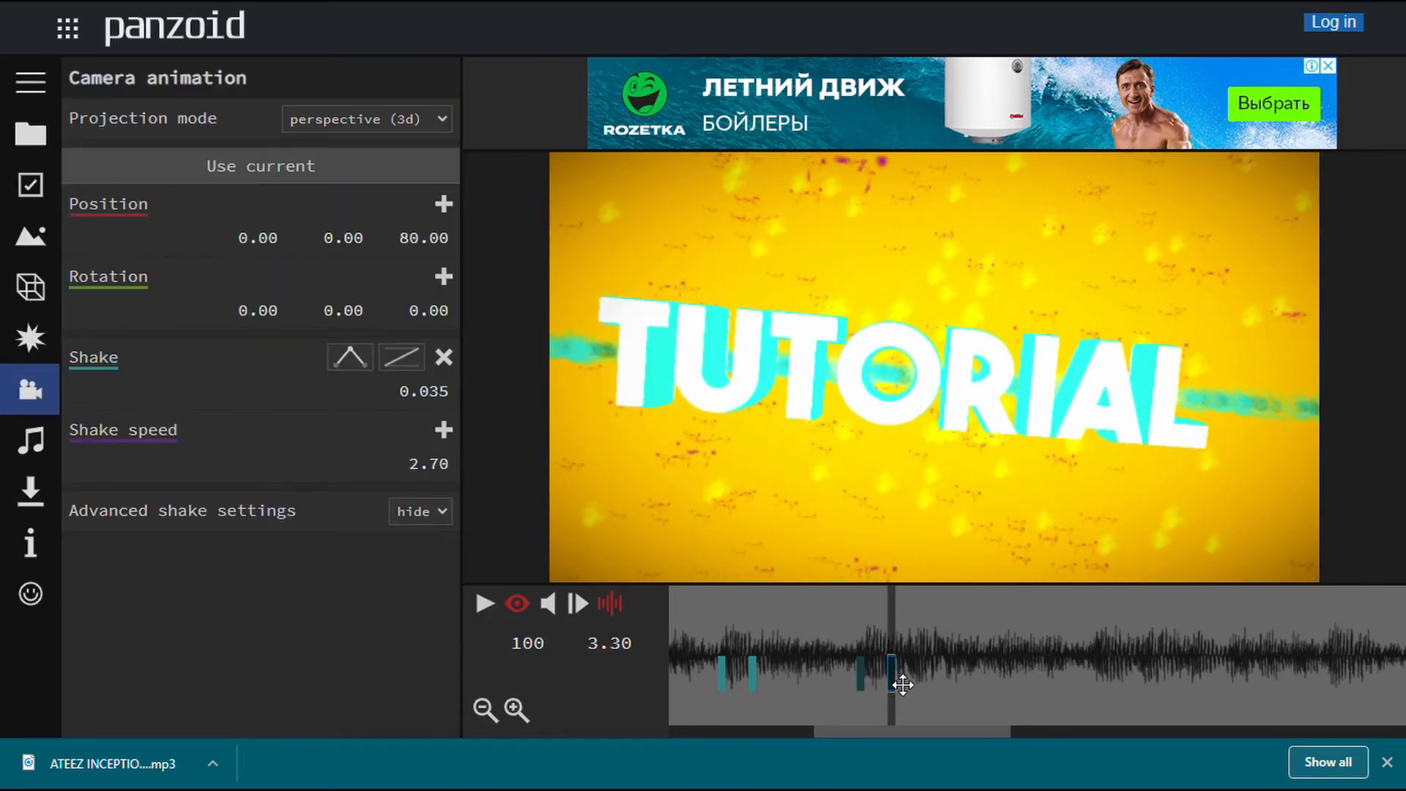
mouse_move(902, 684)
left_mouse_down()
mouse_move(1162, 680)
mouse_move(1142, 678)
left_mouse_up()
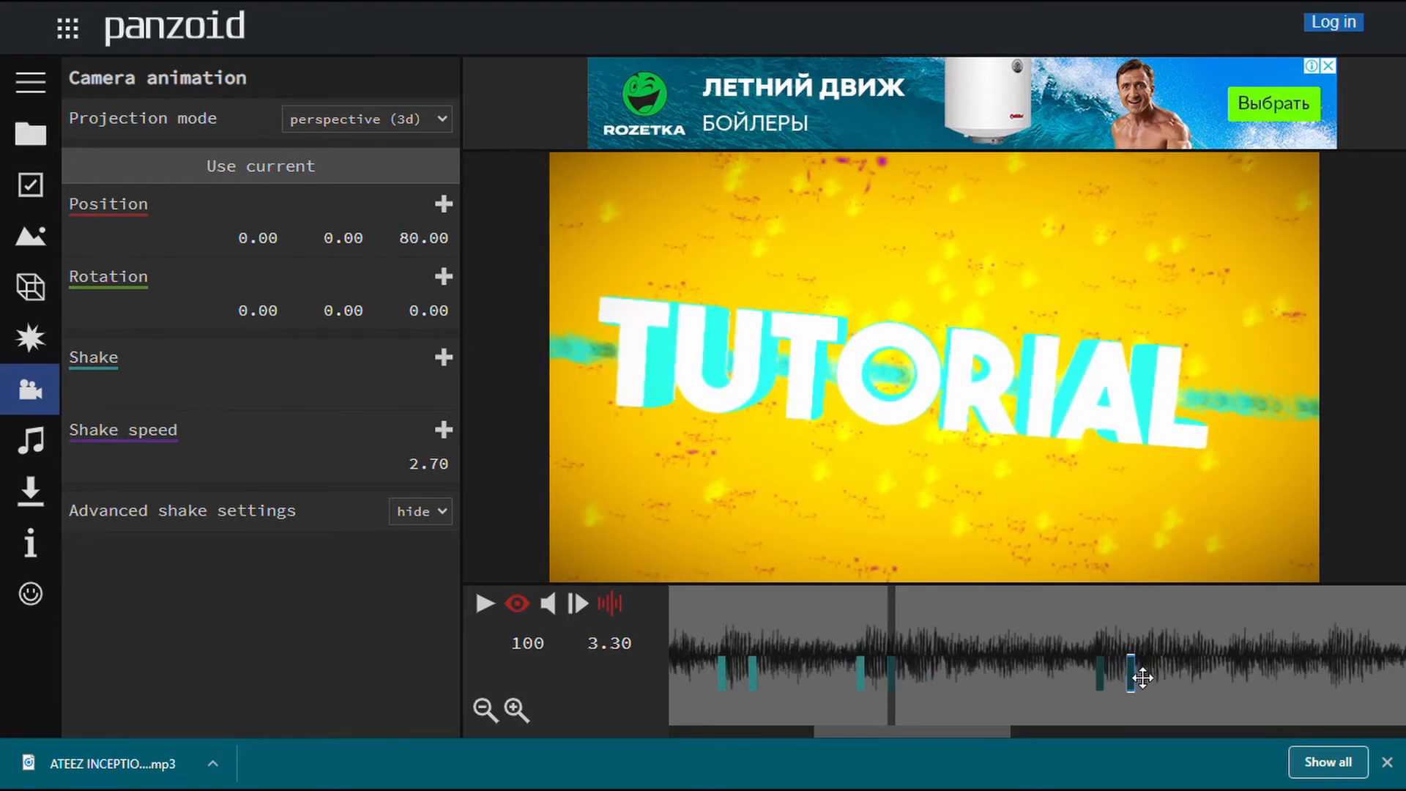
key("space")
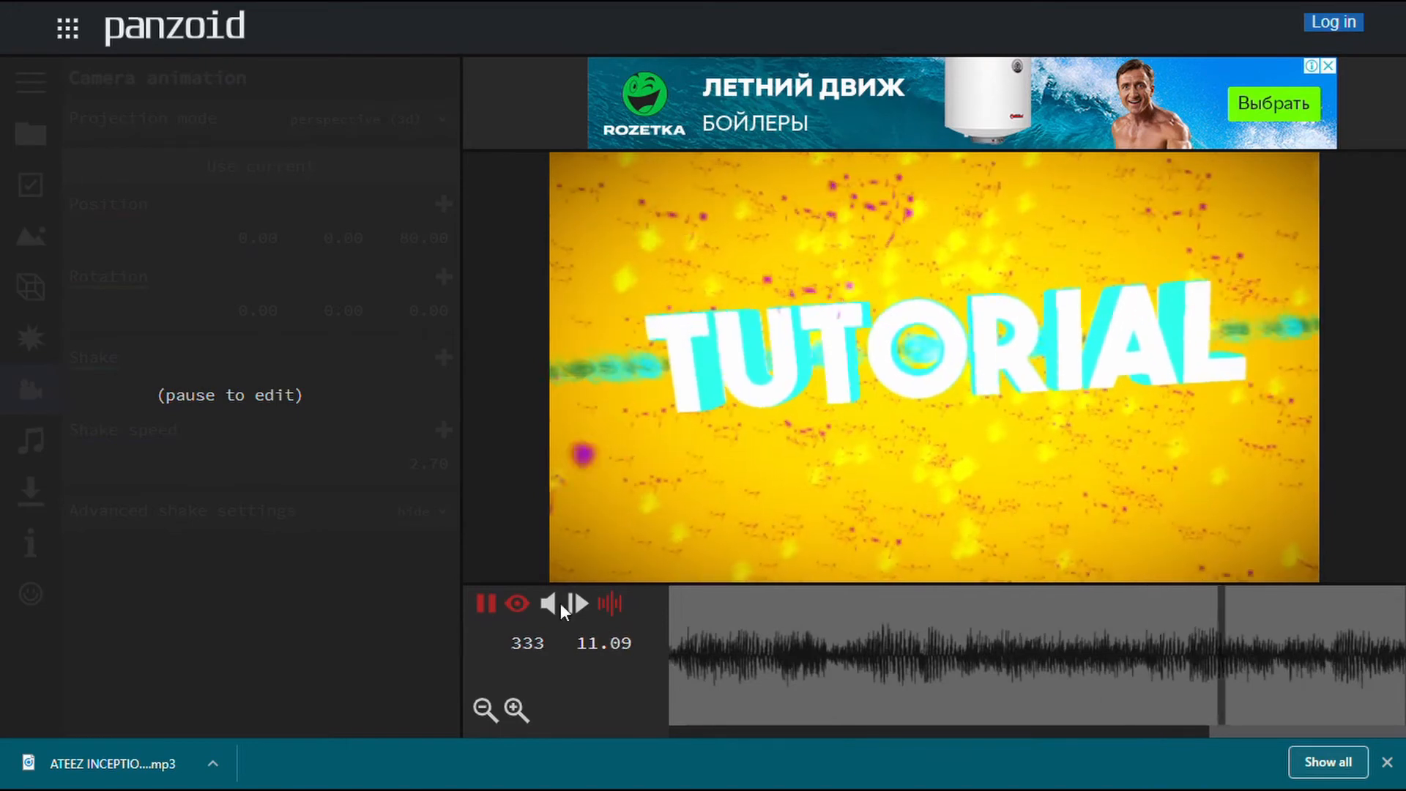
left_click(486, 603)
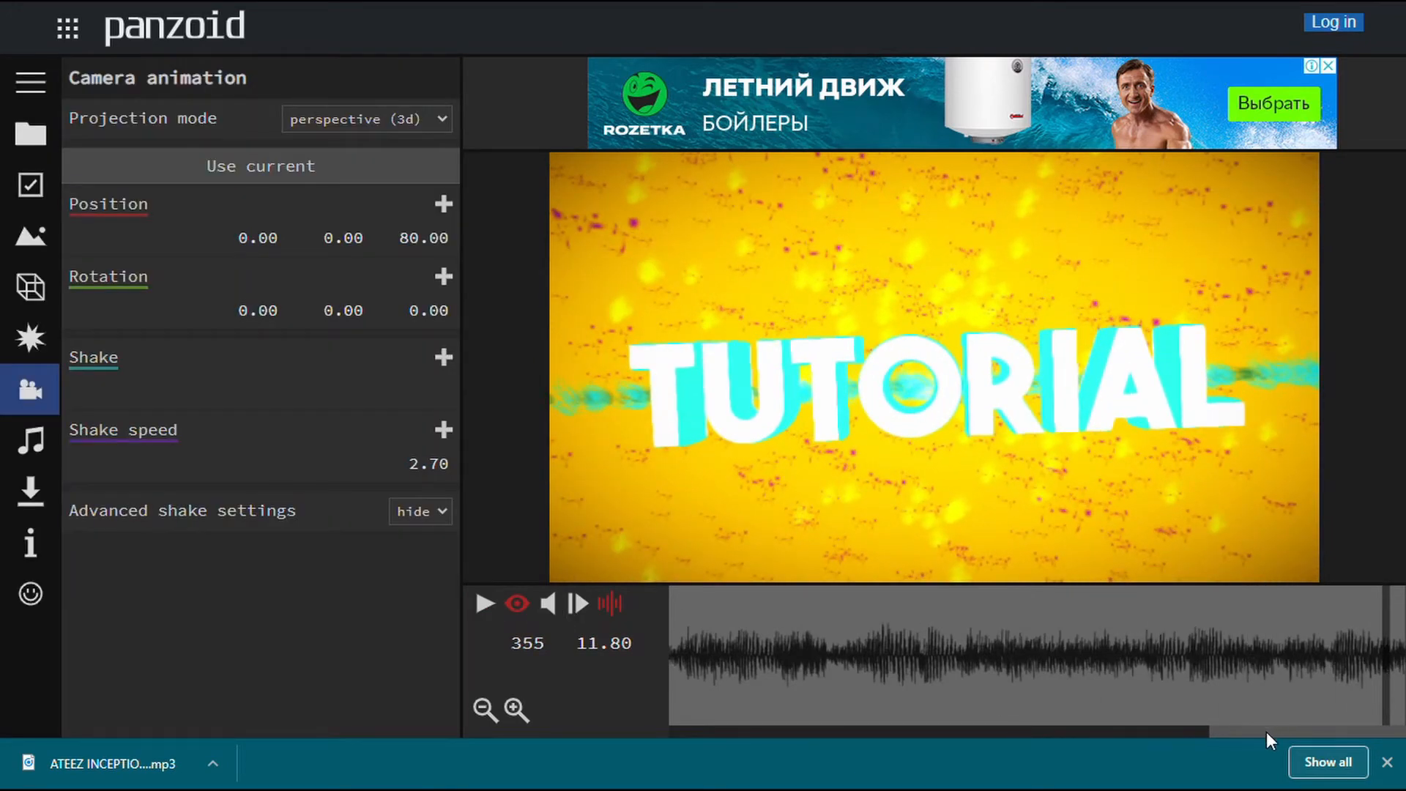
Play the intro from frame 1 to check all the Shake keyframe pairs against the music.
left_click_drag(1267, 732, 666, 753)
left_click(672, 655)
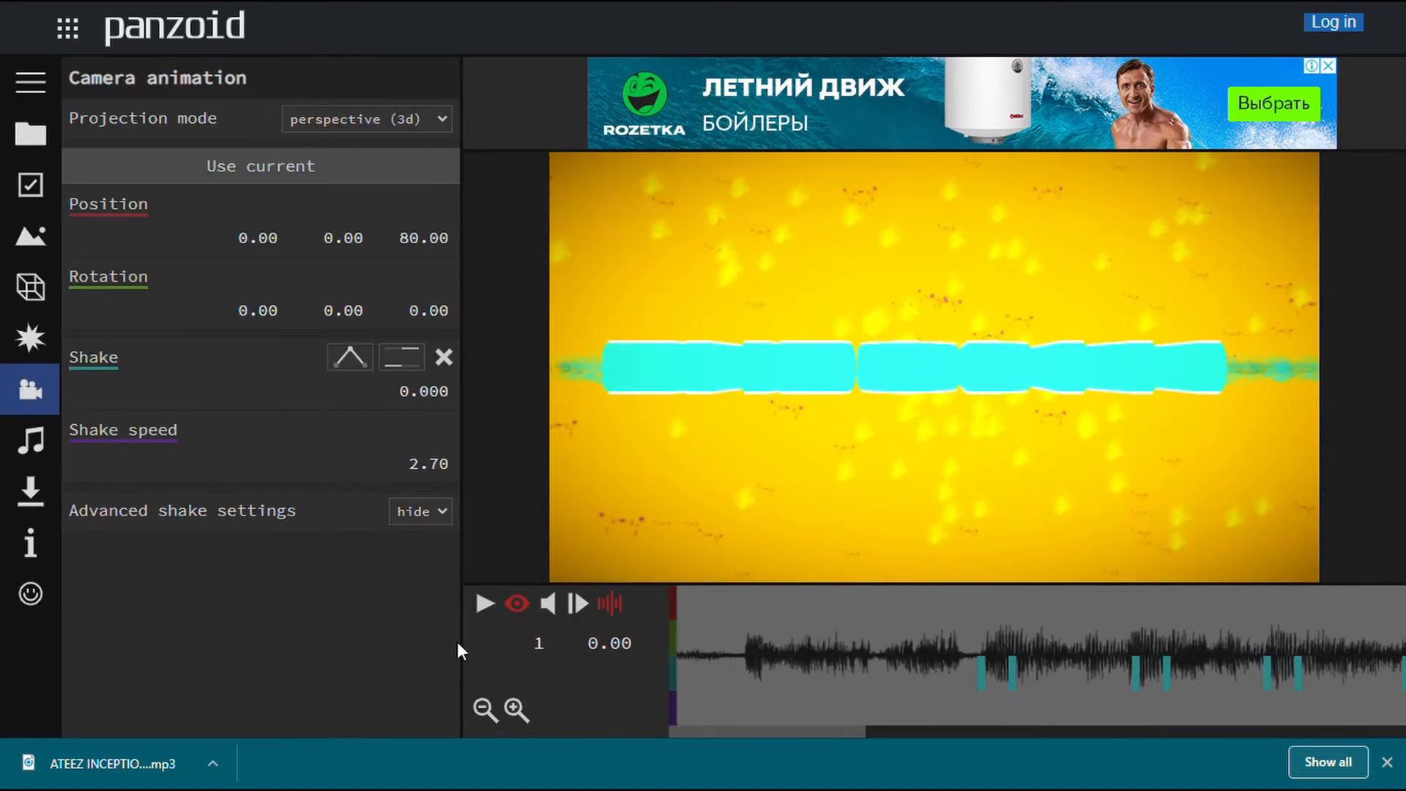
left_click(486, 603)
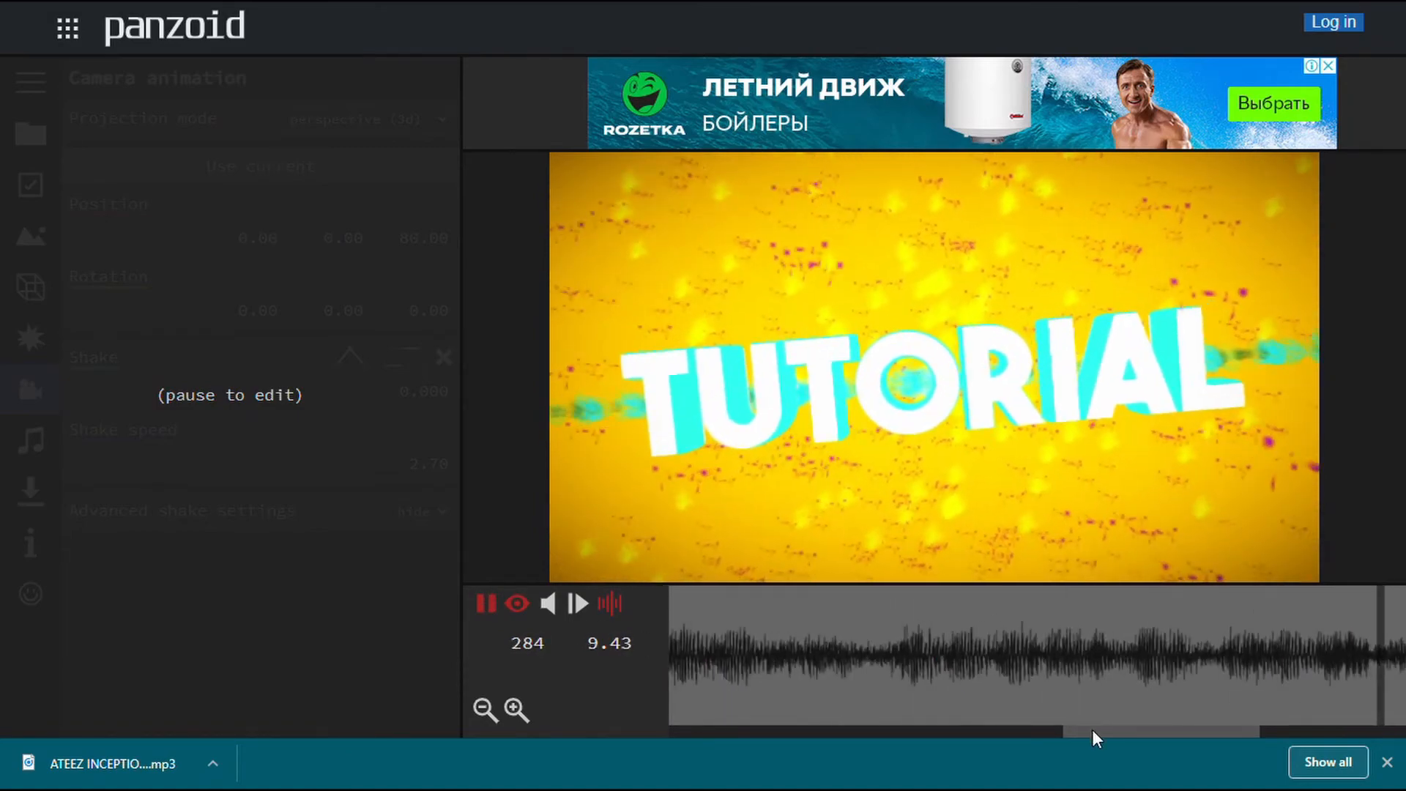
left_click(486, 605)
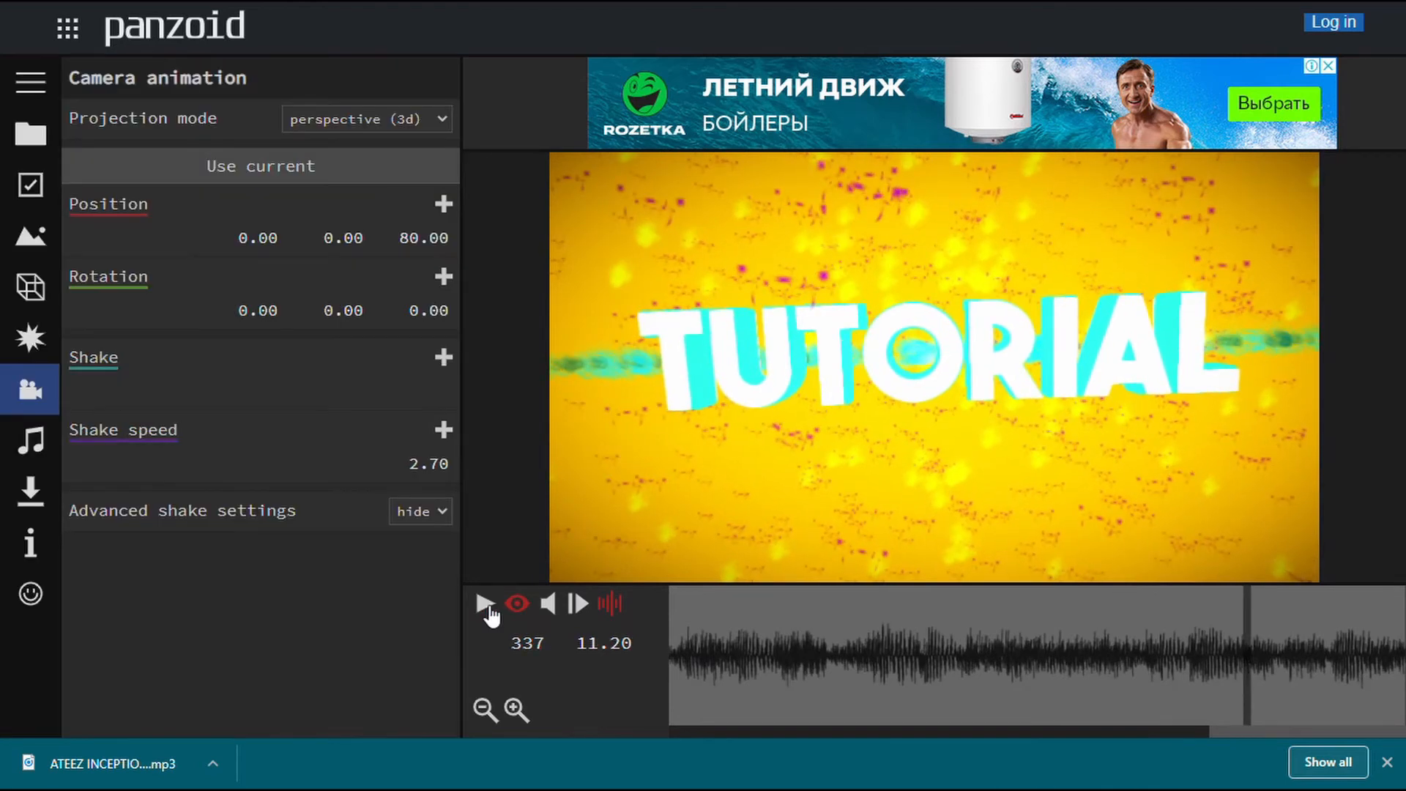
Delete the pair of Shake keyframes at frames 100 and 96.
left_click_drag(1310, 733, 940, 734)
left_click(1066, 687)
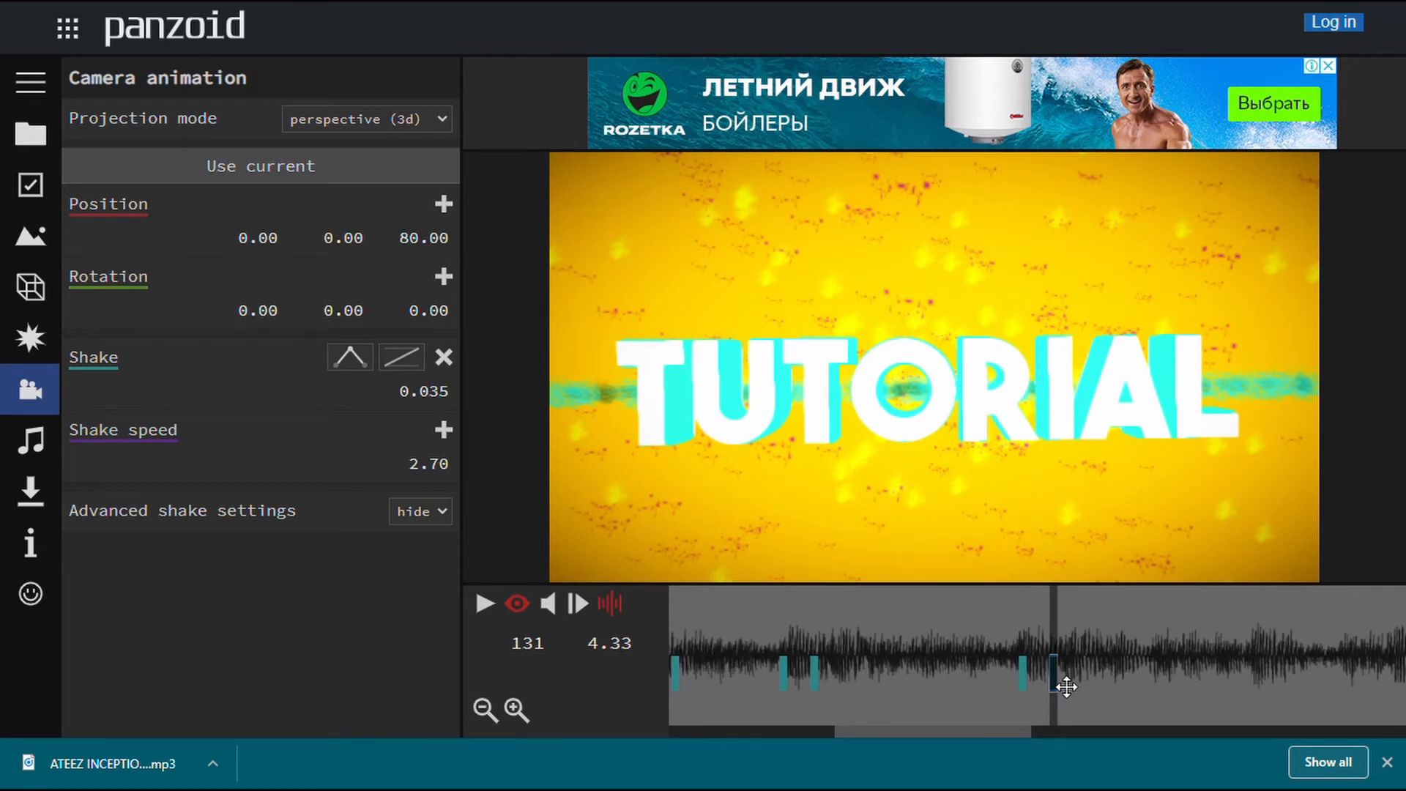
left_click(991, 662)
left_click_drag(990, 662, 827, 687)
left_click(827, 687)
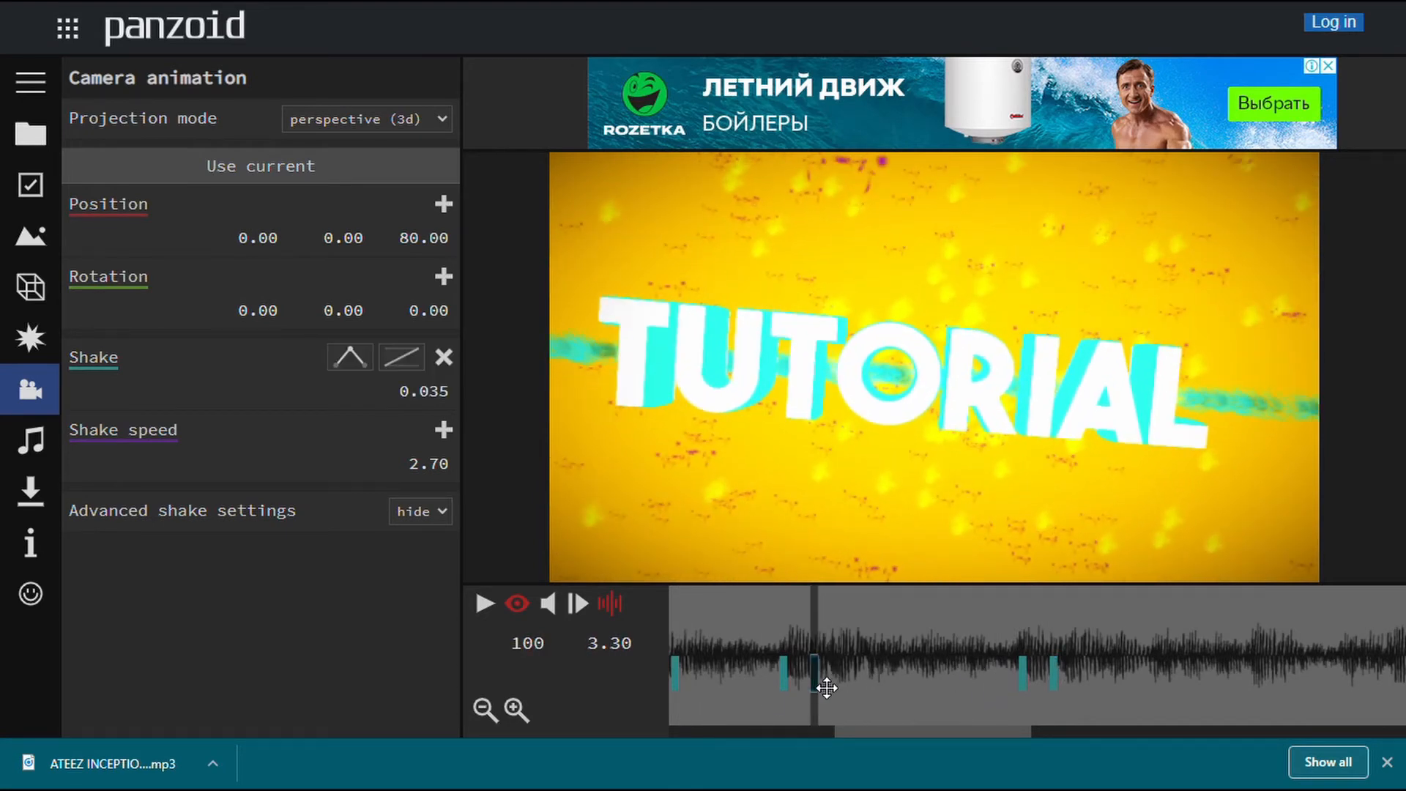
key("Delete")
left_click(789, 680)
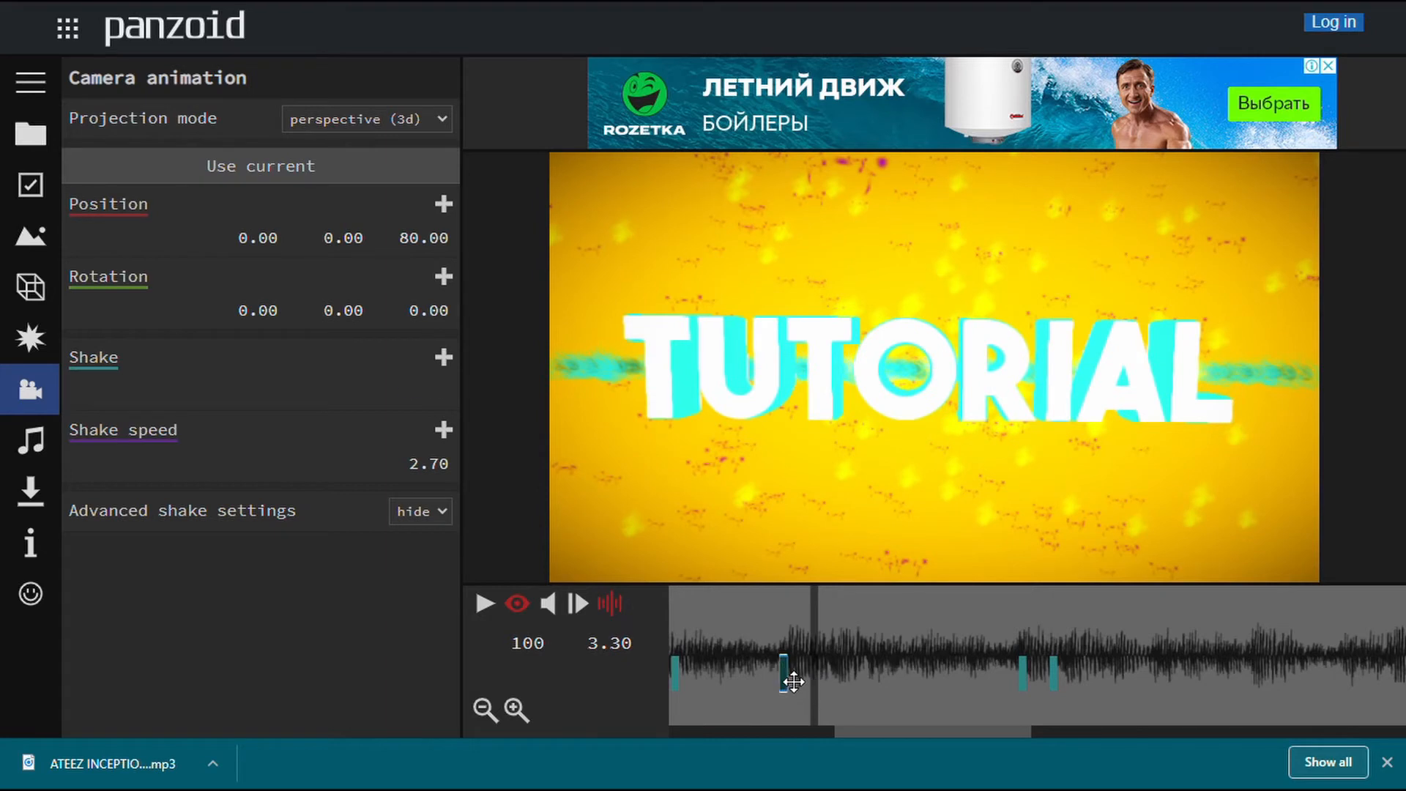
key("Delete")
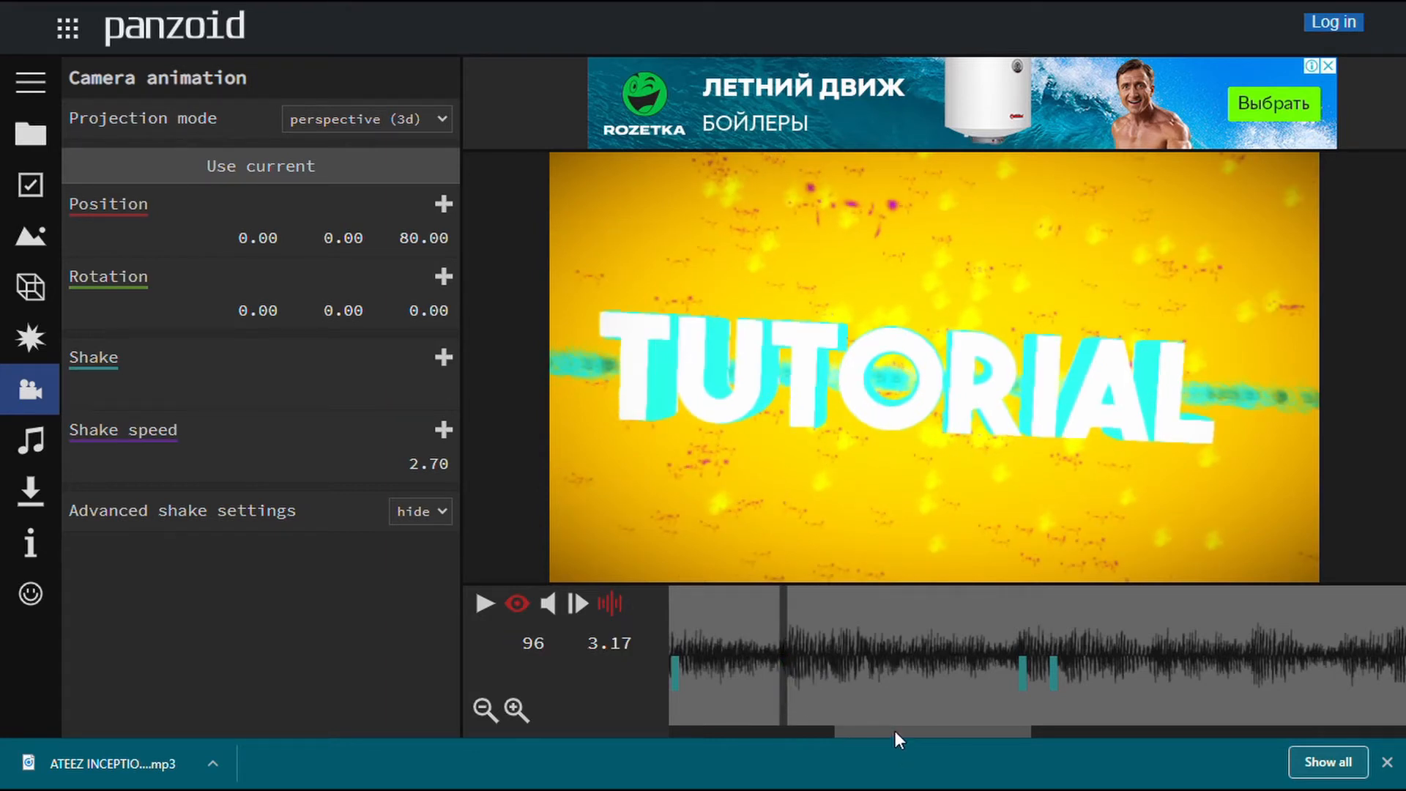
Delete the pair of Shake keyframes at frames 82 and 78.
left_click_drag(895, 731, 777, 732)
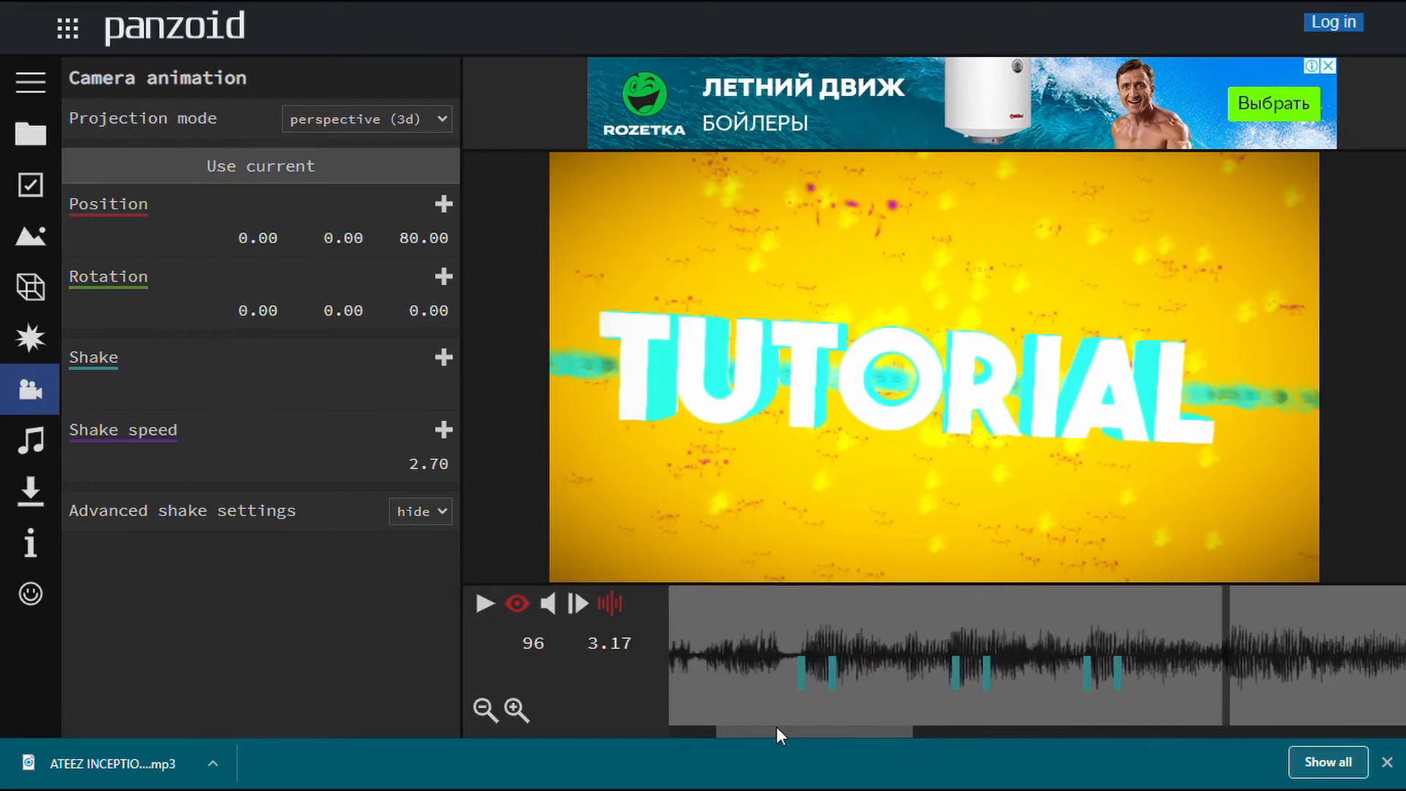
left_click(1126, 677)
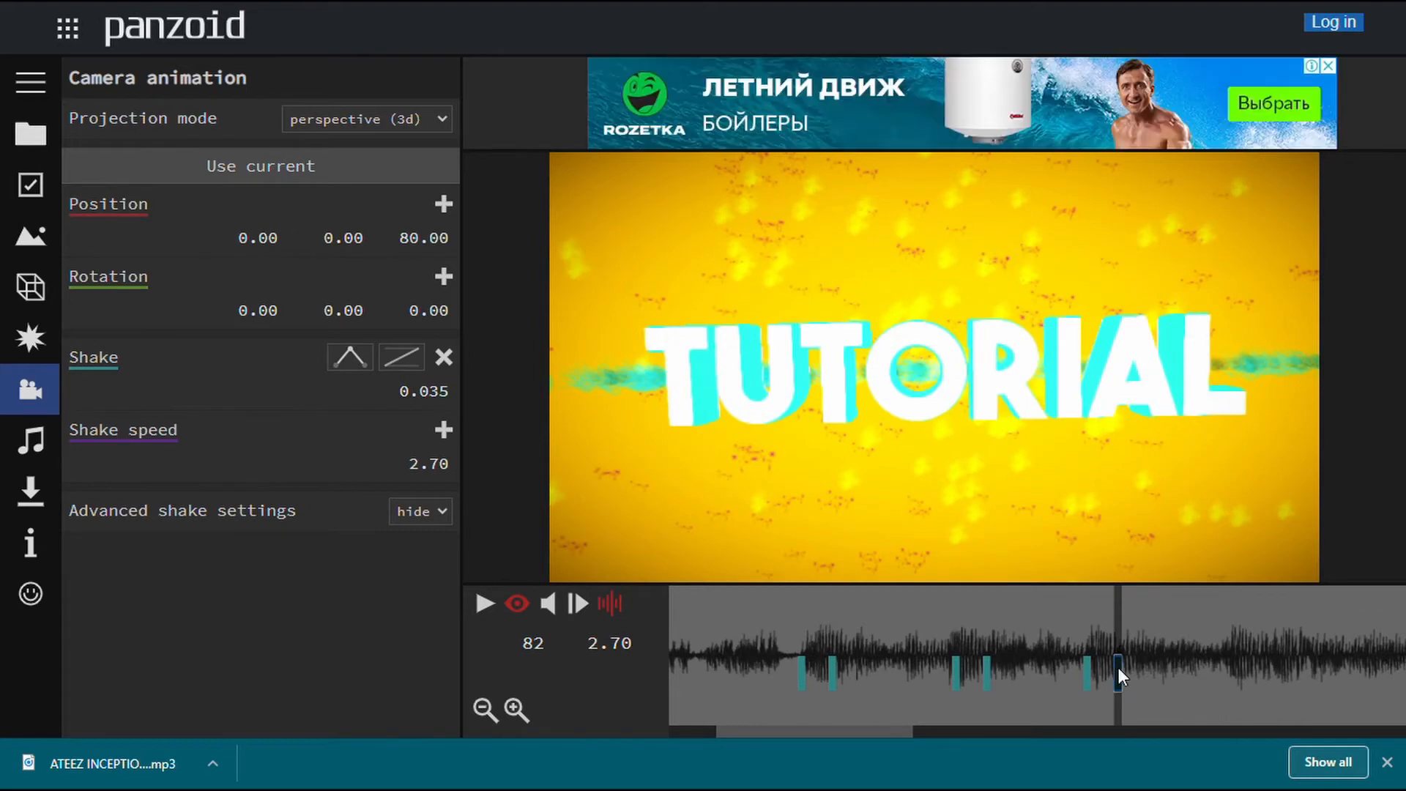
key("Delete")
left_click(1090, 678)
key("Delete")
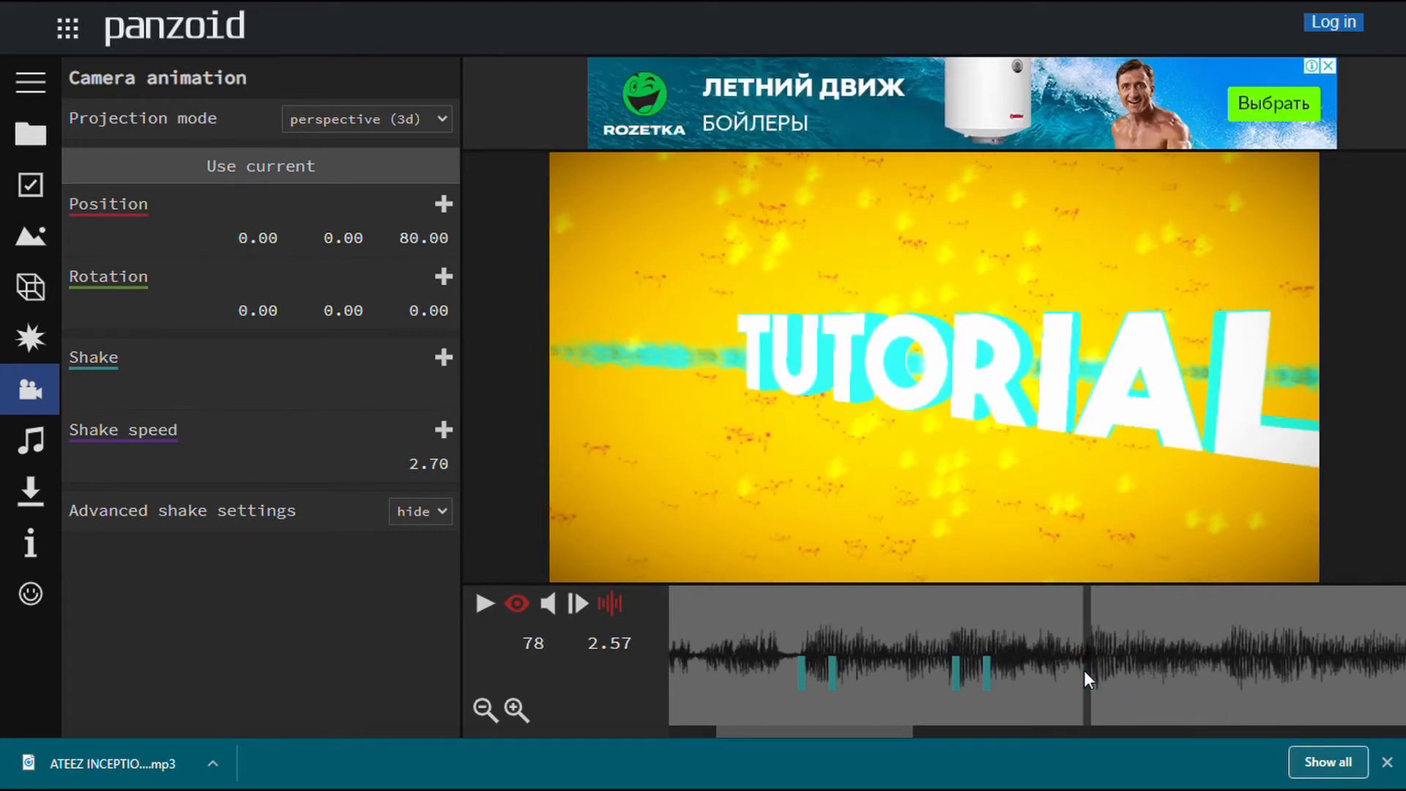
Delete the two earliest pairs of Shake keyframes, at frames 65 and 61 and at frames 45 and 41.
left_click(989, 681)
key("Delete")
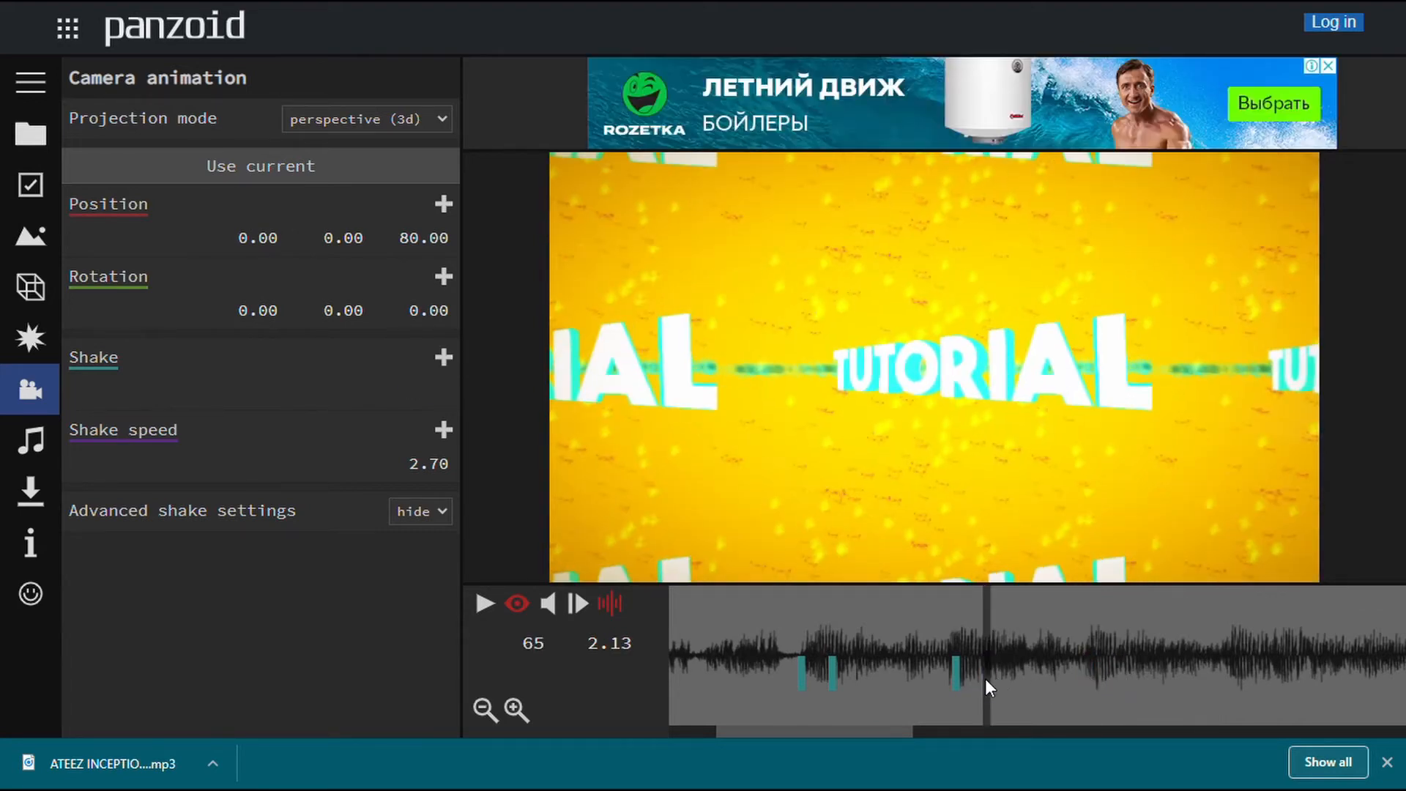
left_click(955, 677)
key("Delete")
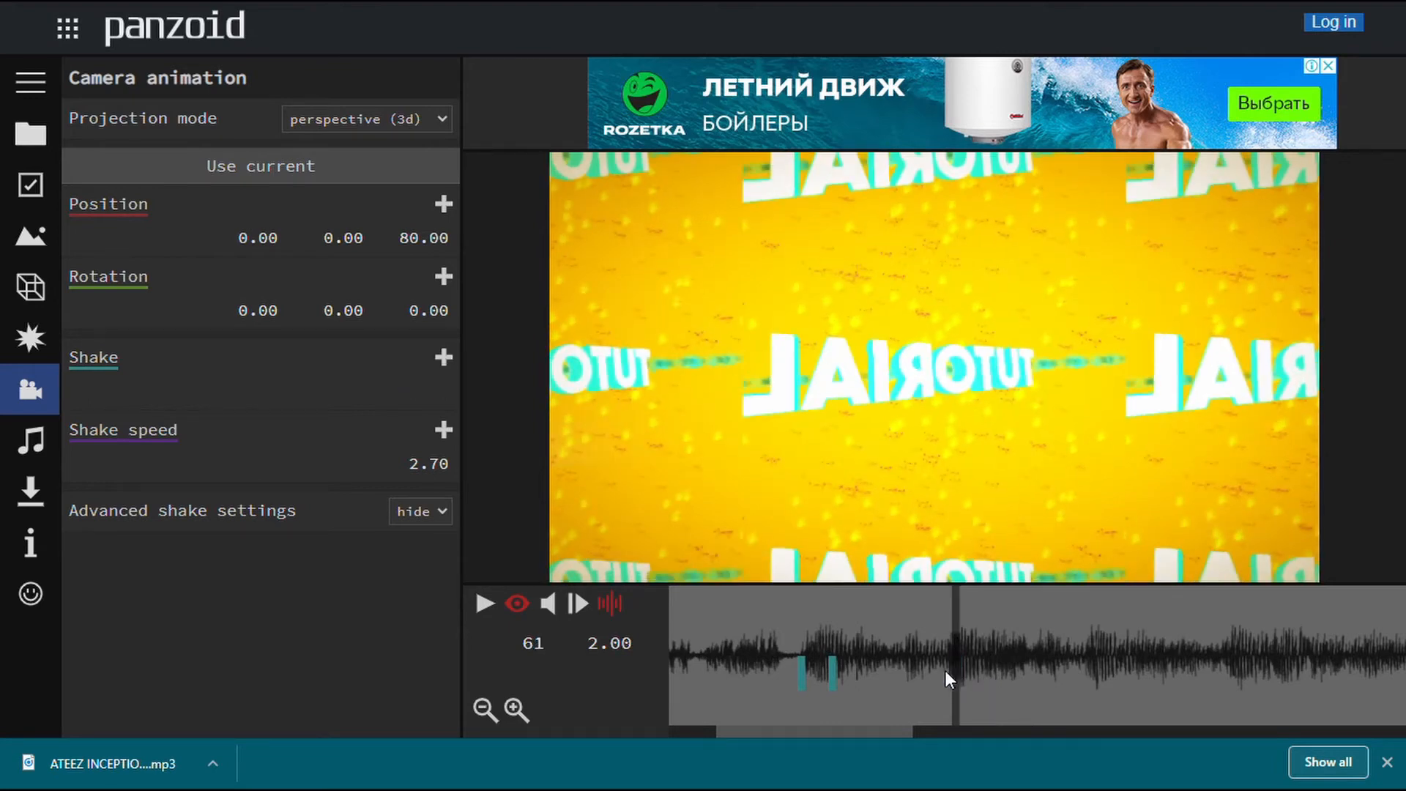
left_click(832, 674)
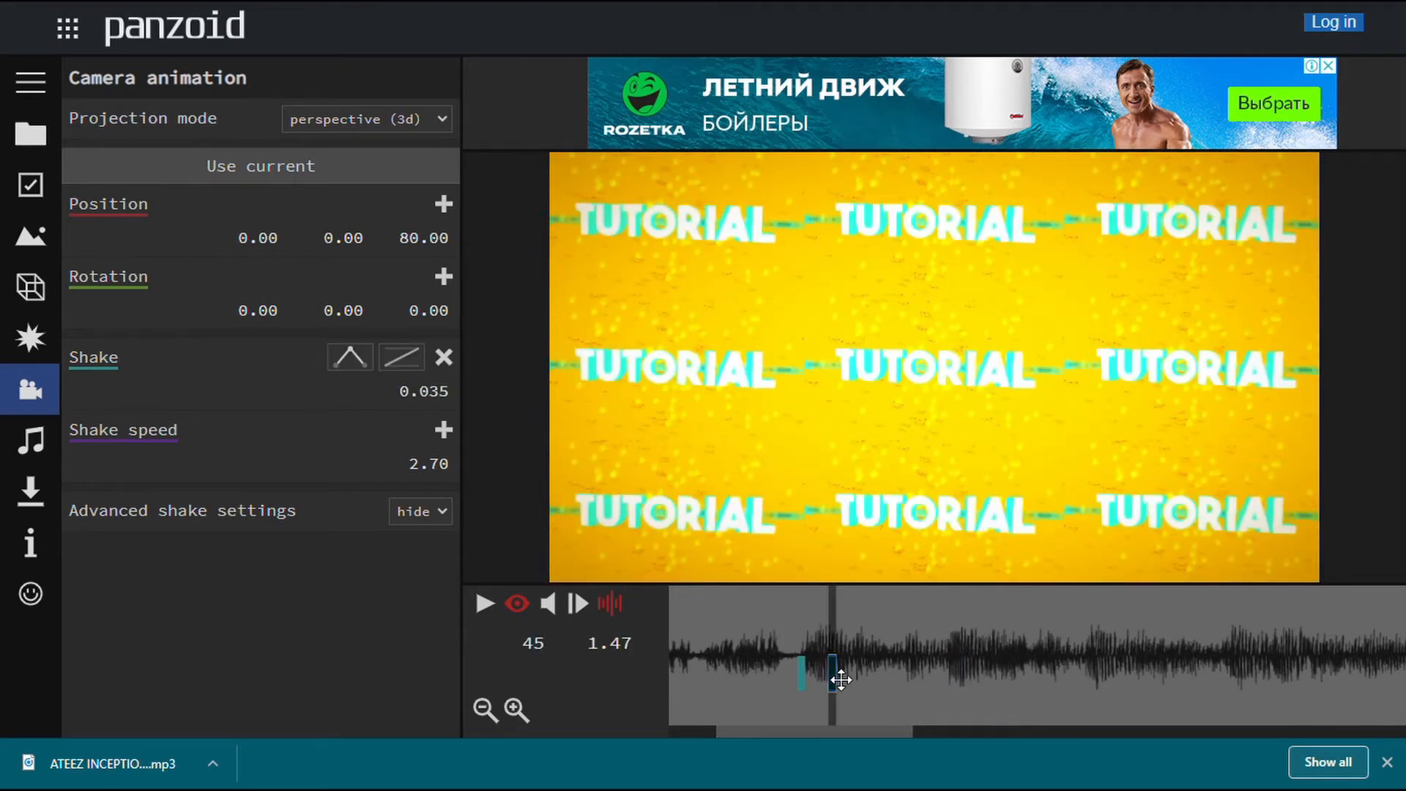
key("Delete")
left_click(815, 678)
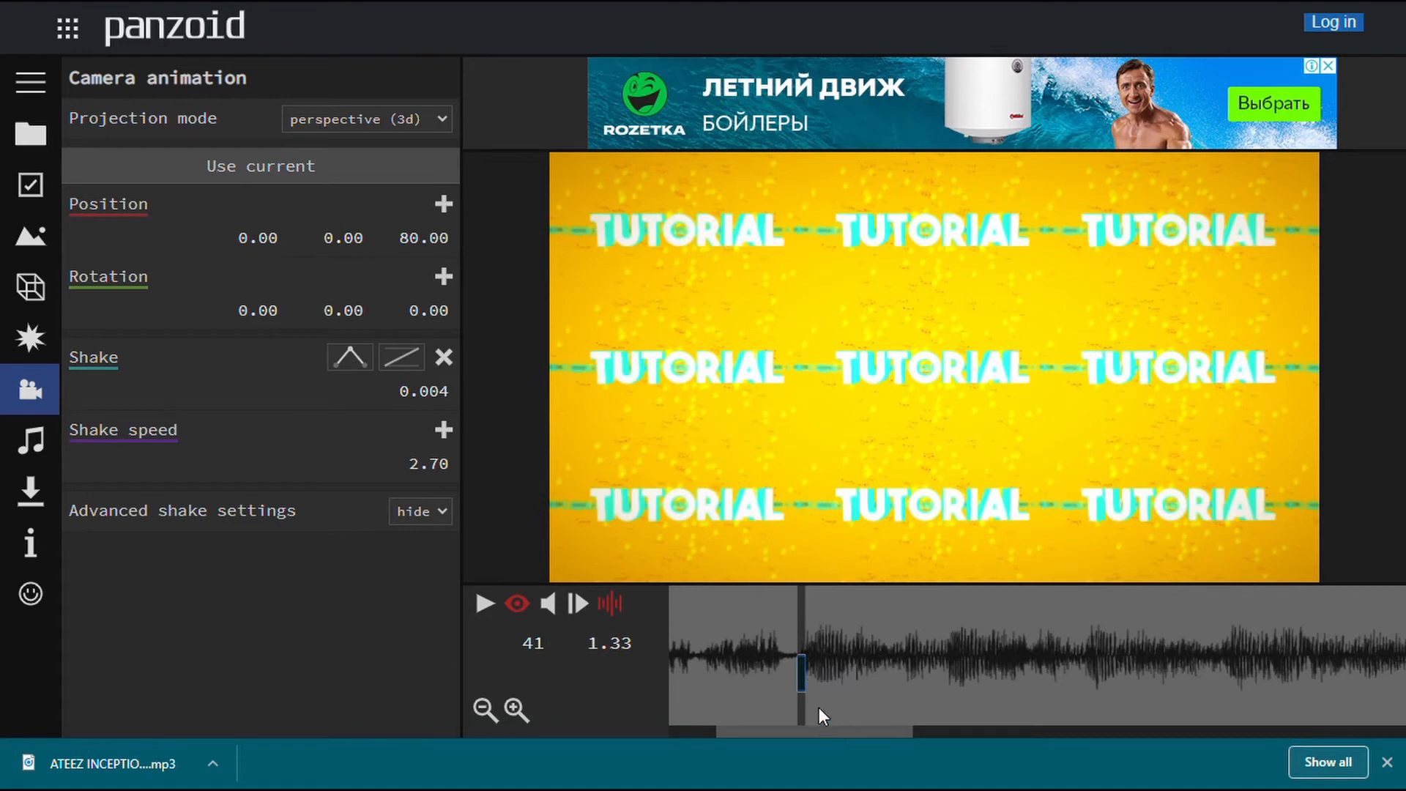
key("Delete")
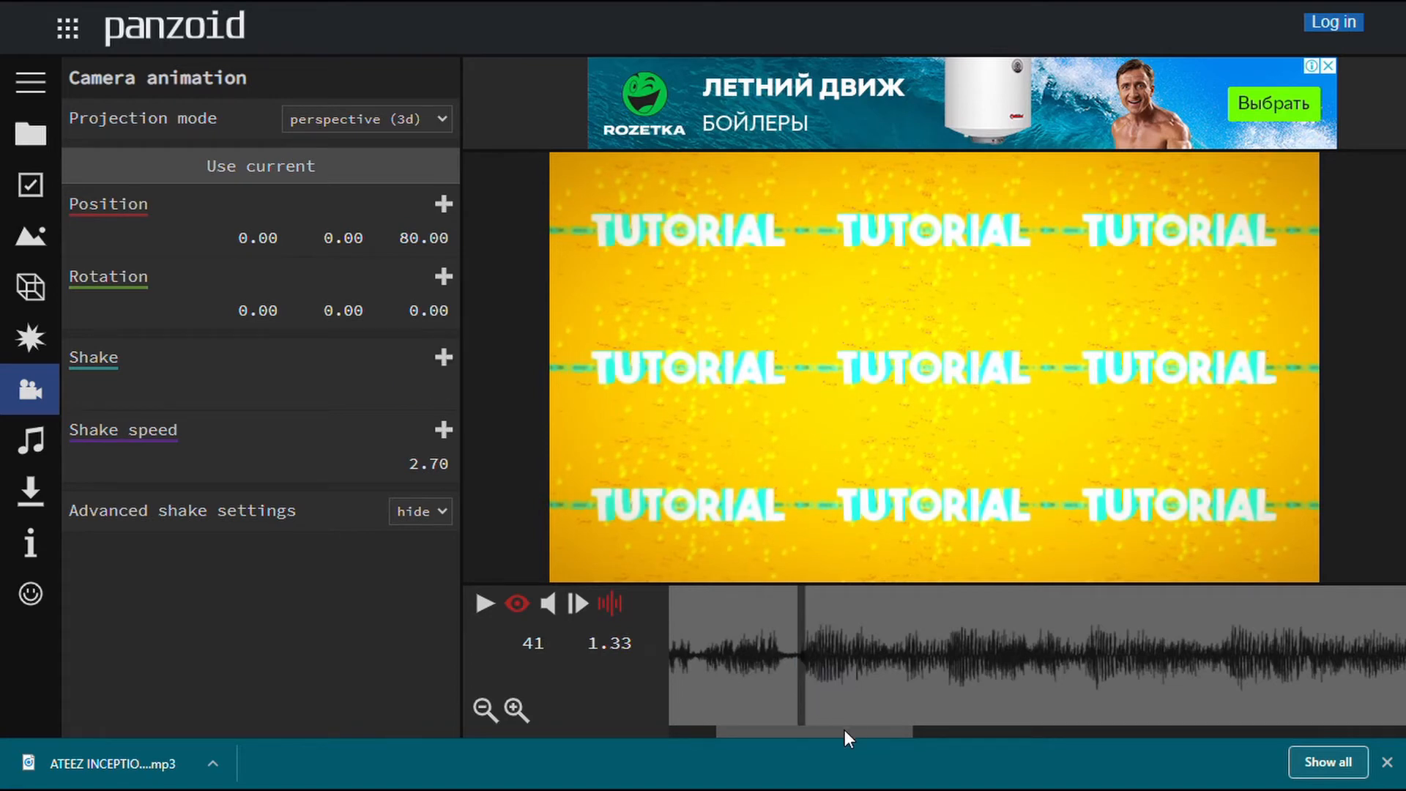
Play the intro from frame 1 to review the camera without the deleted Shake keyframes.
left_click_drag(845, 731, 623, 721)
left_click_drag(791, 685, 661, 679)
left_click(485, 605)
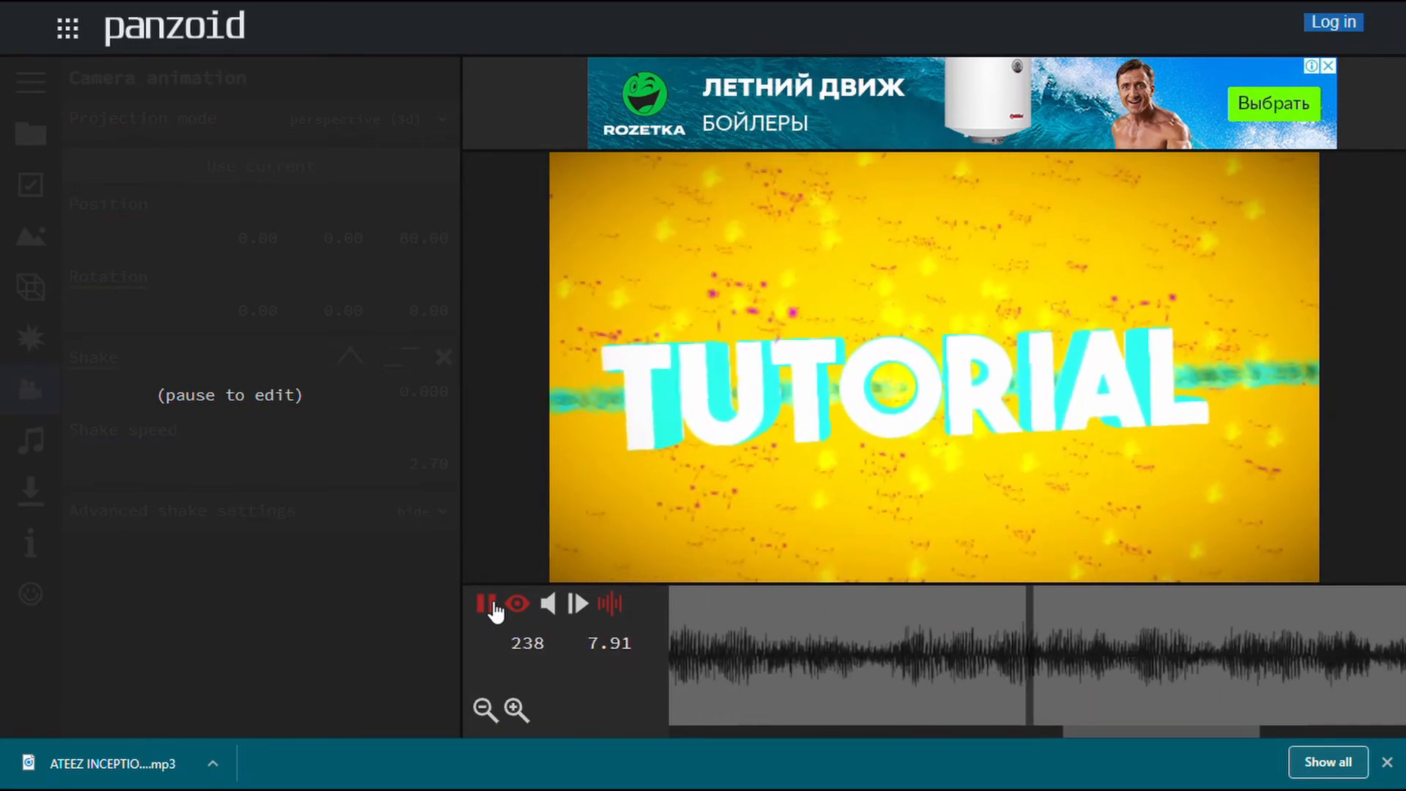
left_click(492, 608)
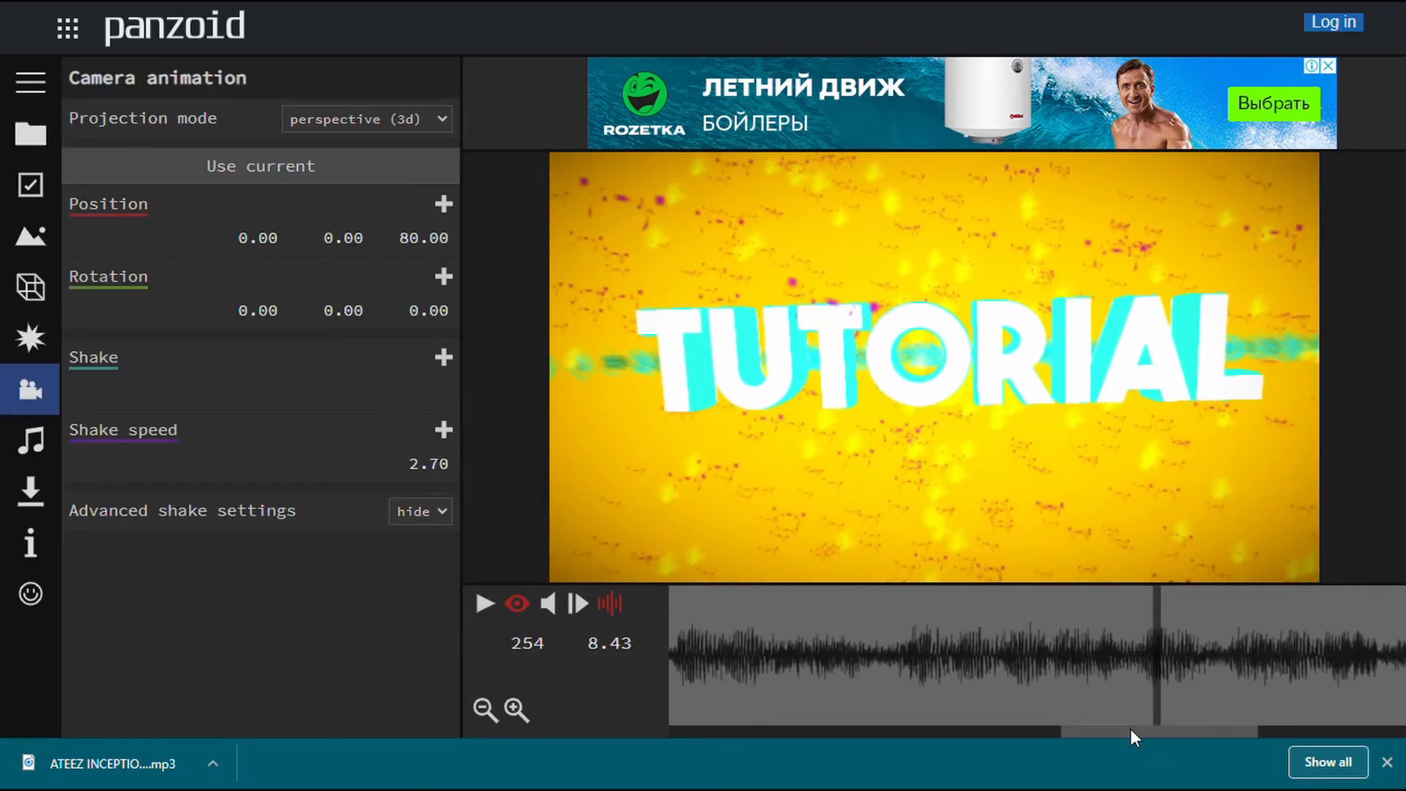
Open the tutorial group's settings and play the animation from frame 70 to check its existing Rotation keyframes against the music.
left_click_drag(1128, 728, 652, 686)
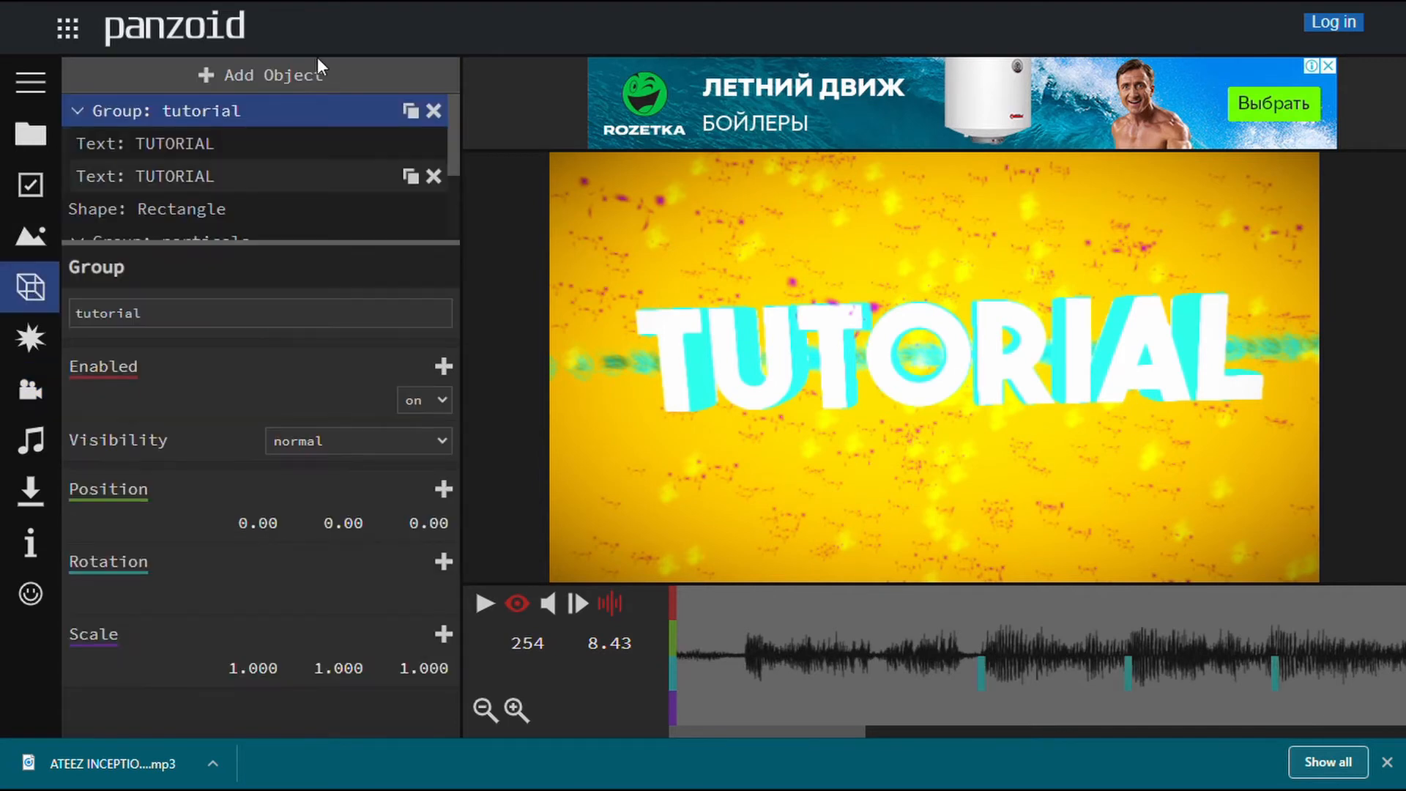
left_click(33, 282)
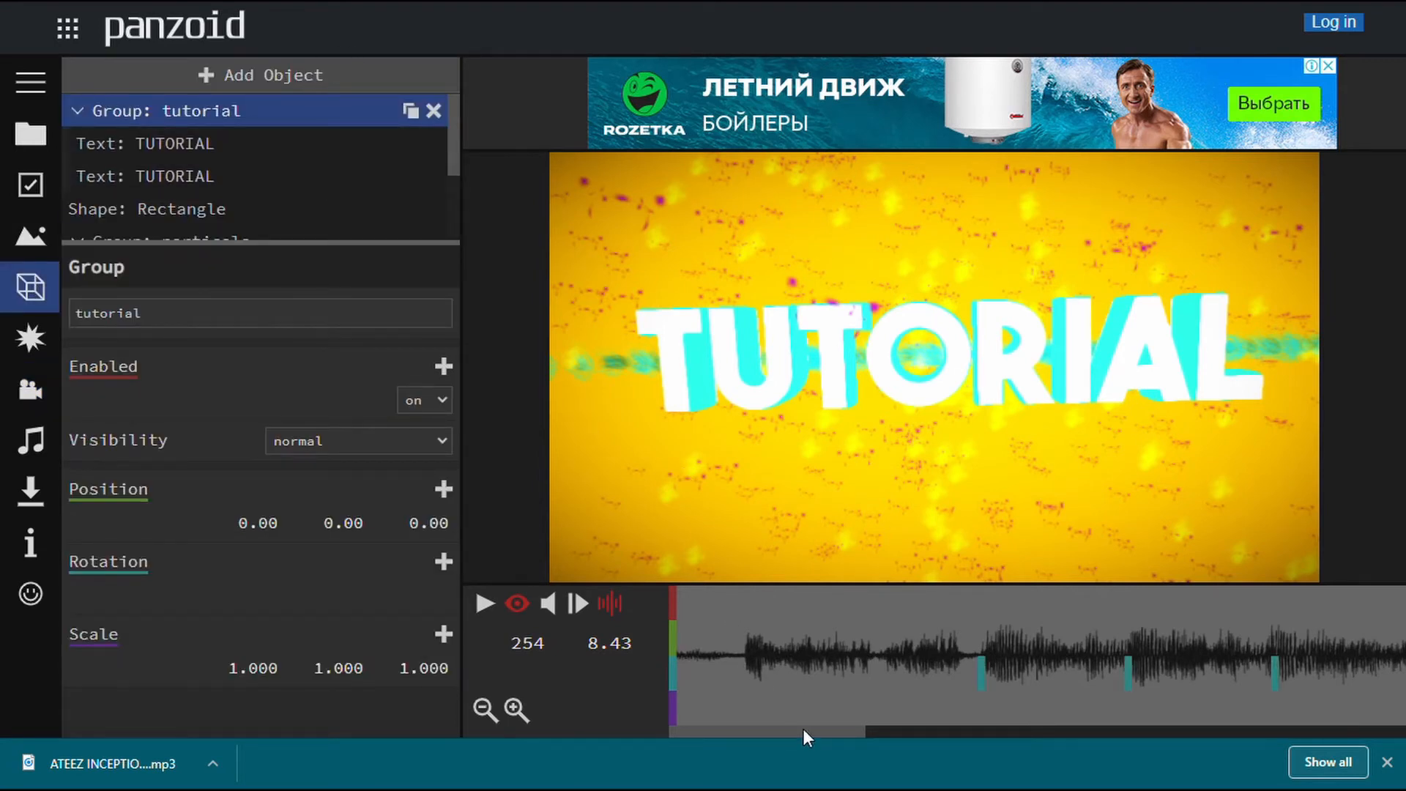
left_click_drag(804, 730, 901, 743)
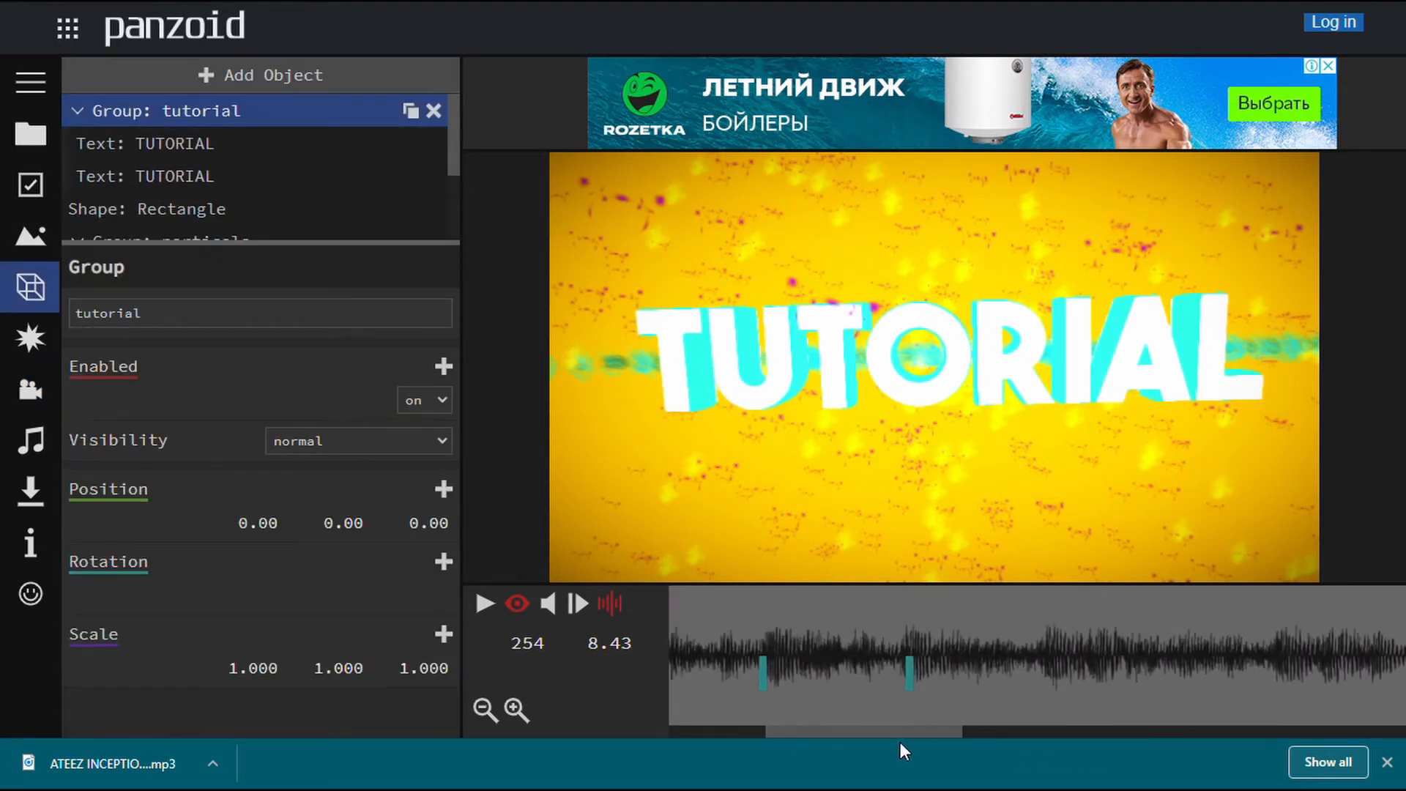
left_click(843, 660)
key("space")
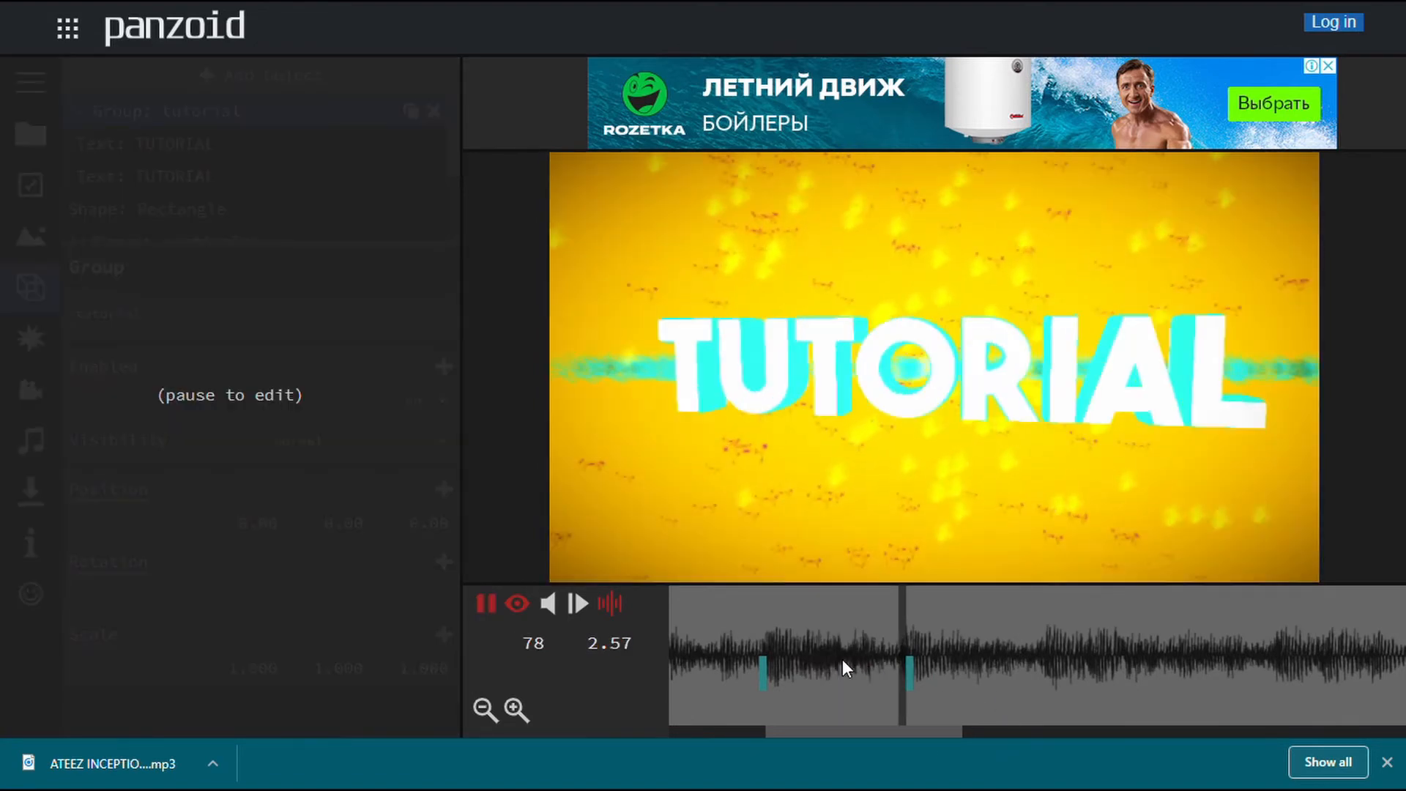
key("space")
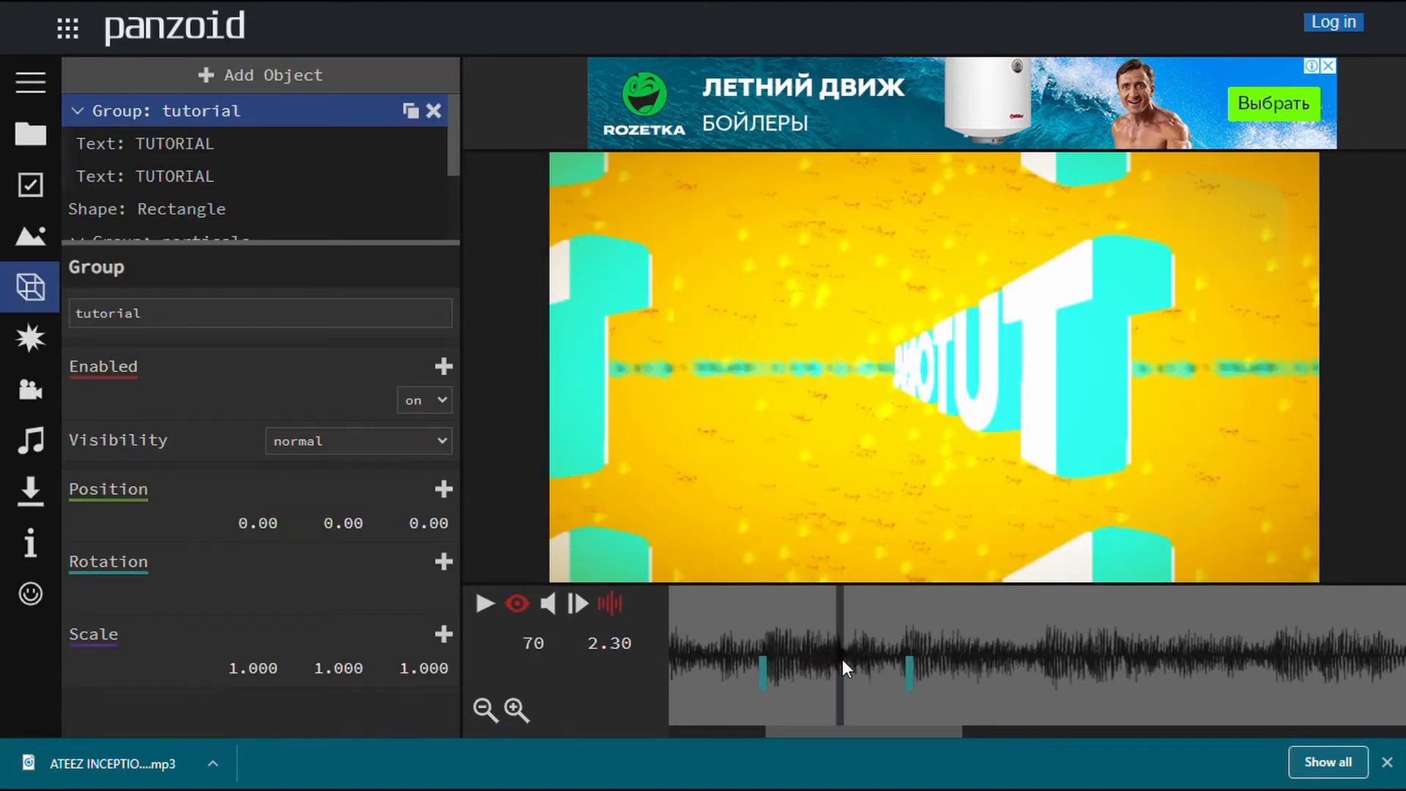
key("space")
key("space")
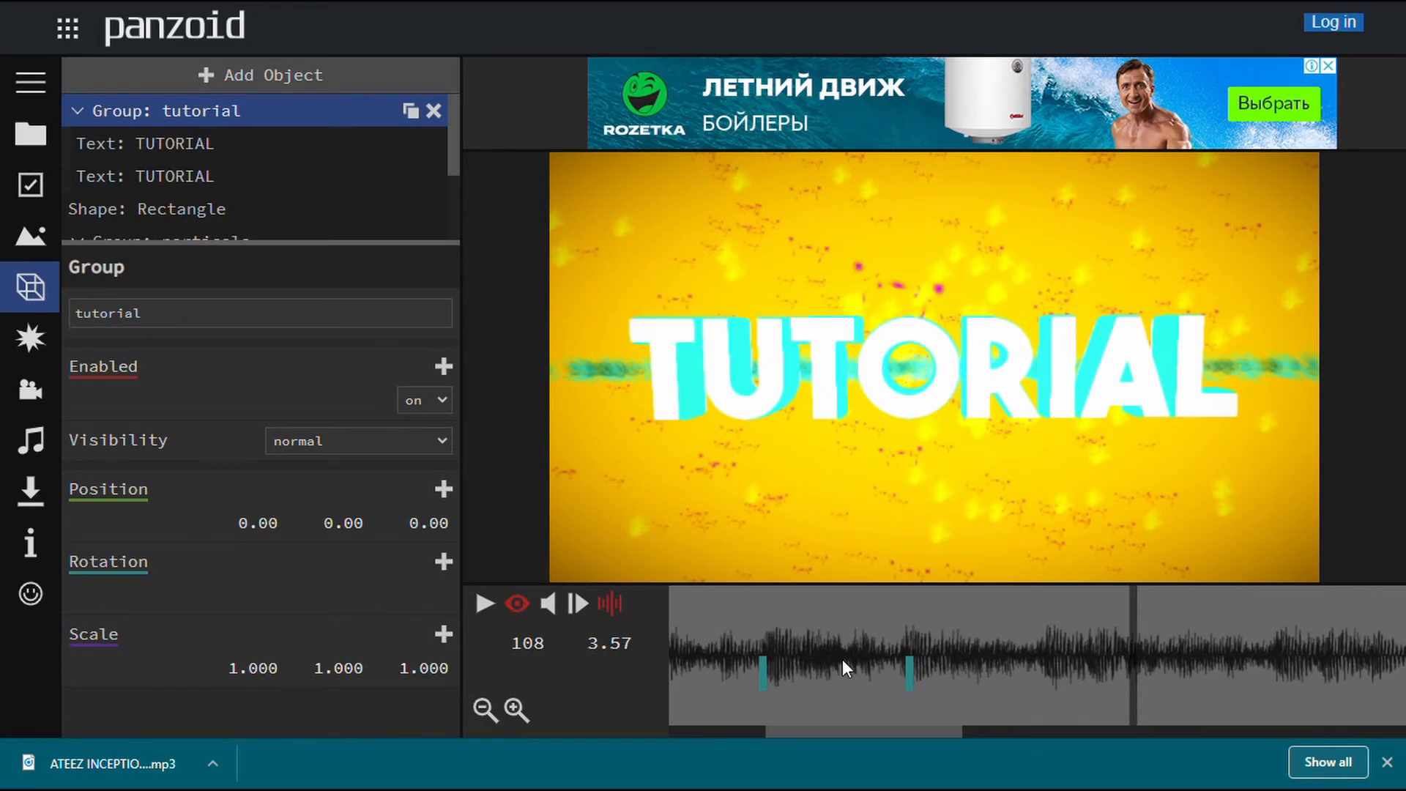
Find the next beats by playback, add a Rotation keyframe to the tutorial group at frame 127, and toggle its curve mode.
left_click(1044, 652)
left_click(1179, 652)
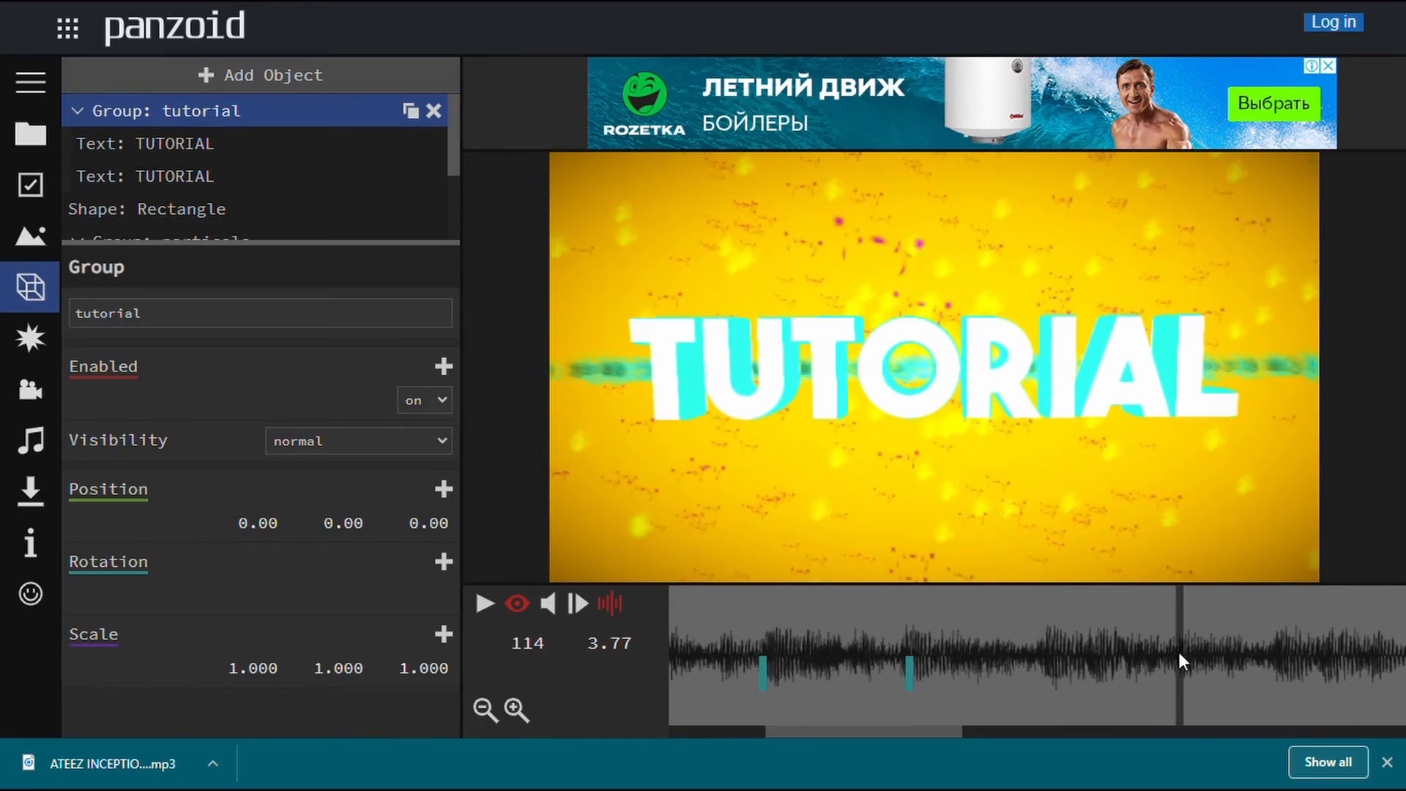
left_click(1122, 655)
key("space")
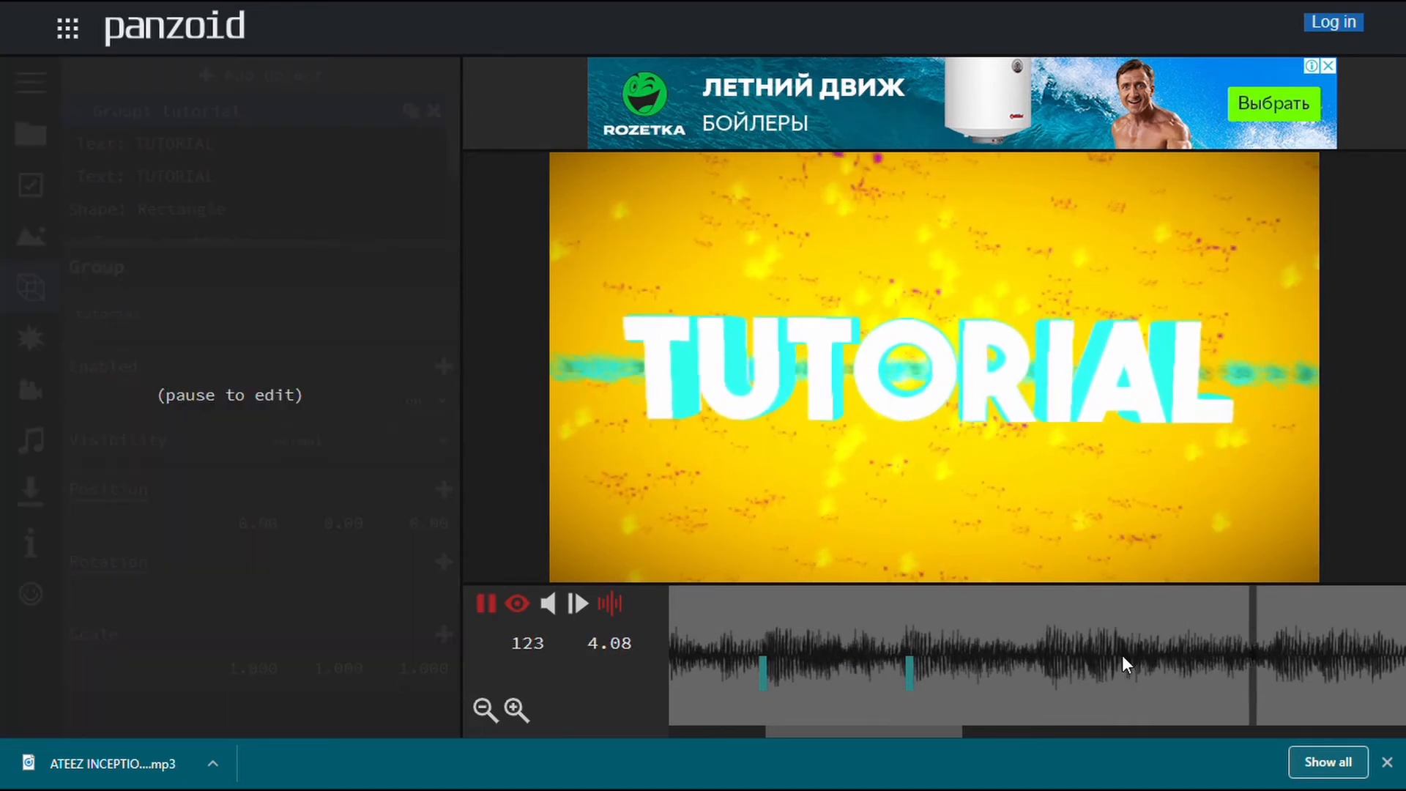
key("space")
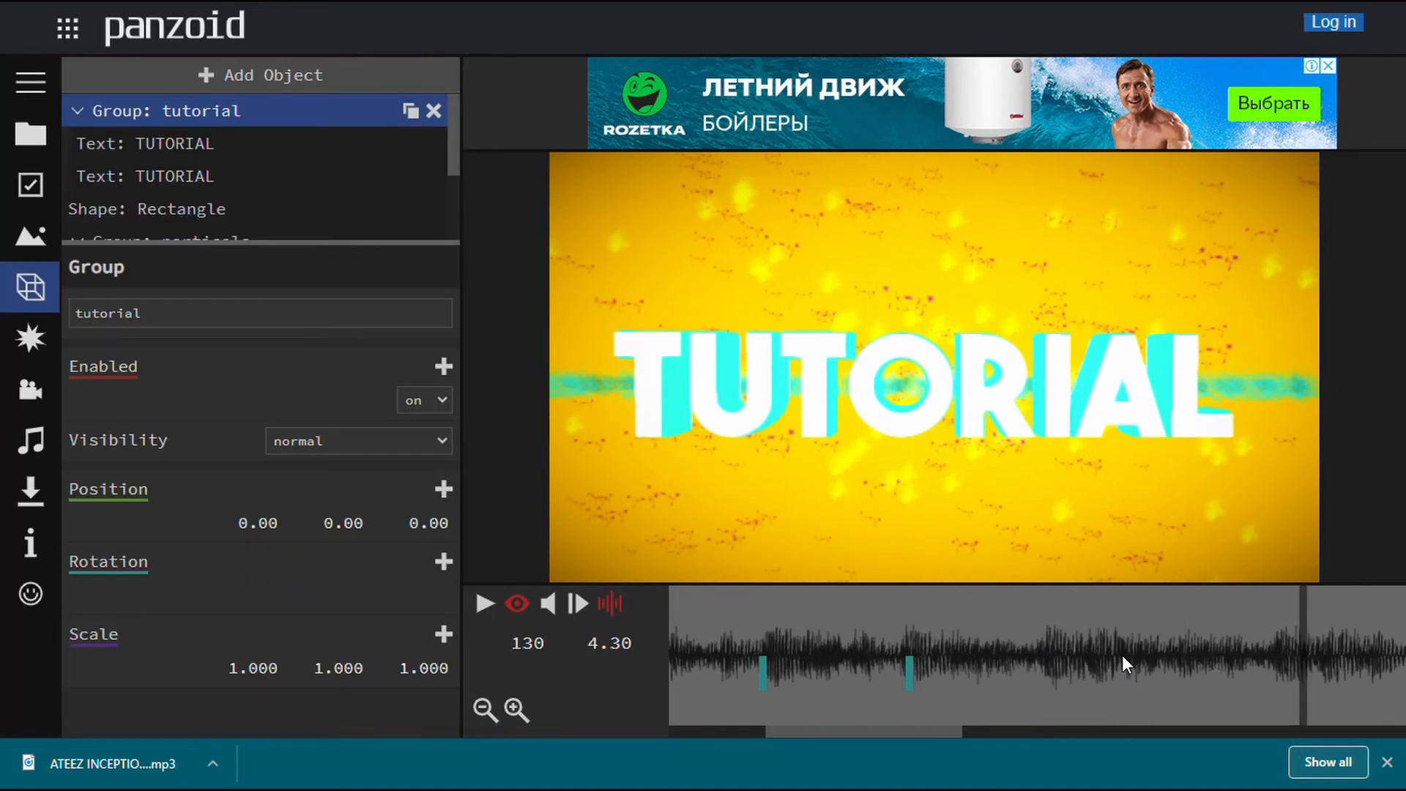
left_click(1280, 654)
left_click(443, 562)
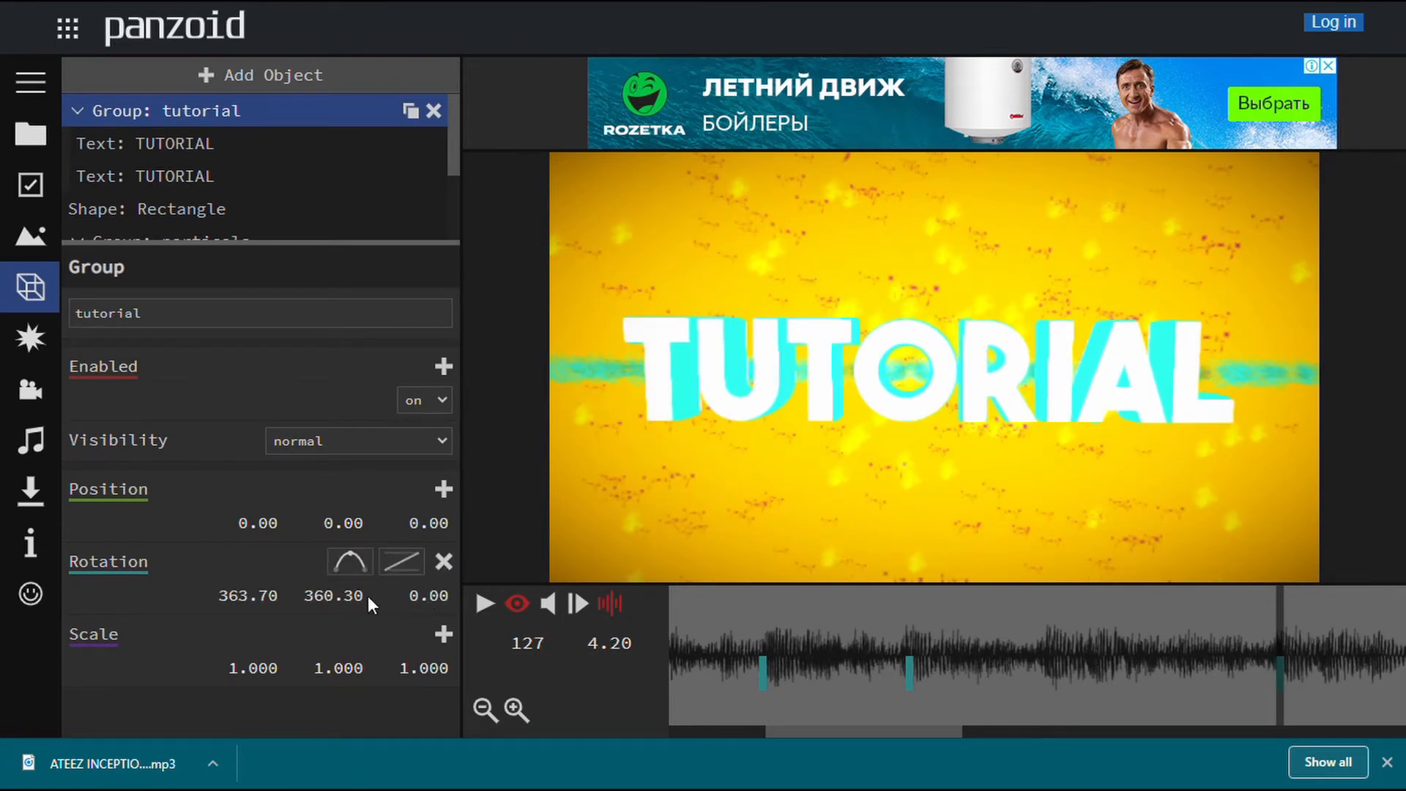
left_click(352, 569)
Set the new keyframe's Z rotation to about -179.60 and move it back onto the preceding beat.
left_click_drag(440, 610, 157, 590)
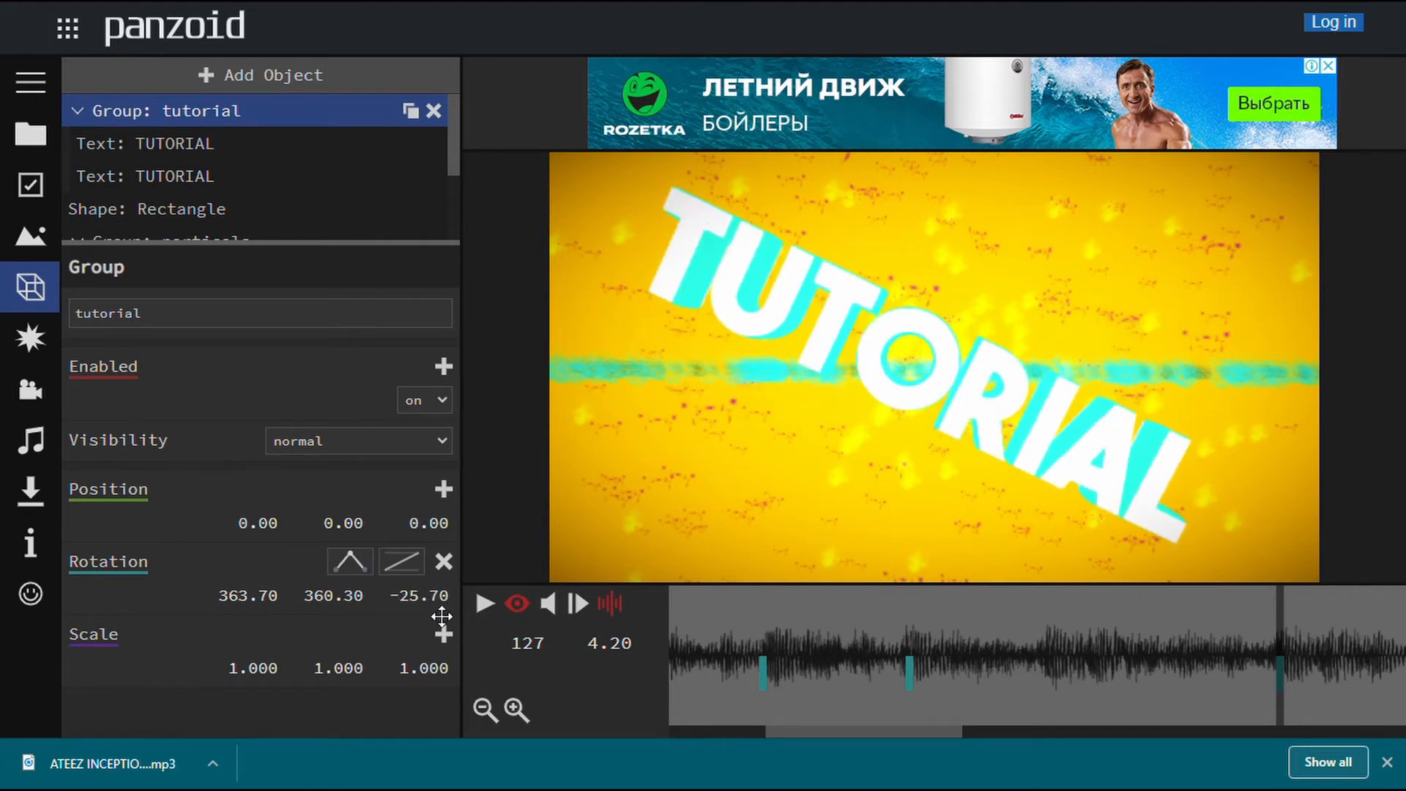
left_click_drag(441, 616, 279, 556)
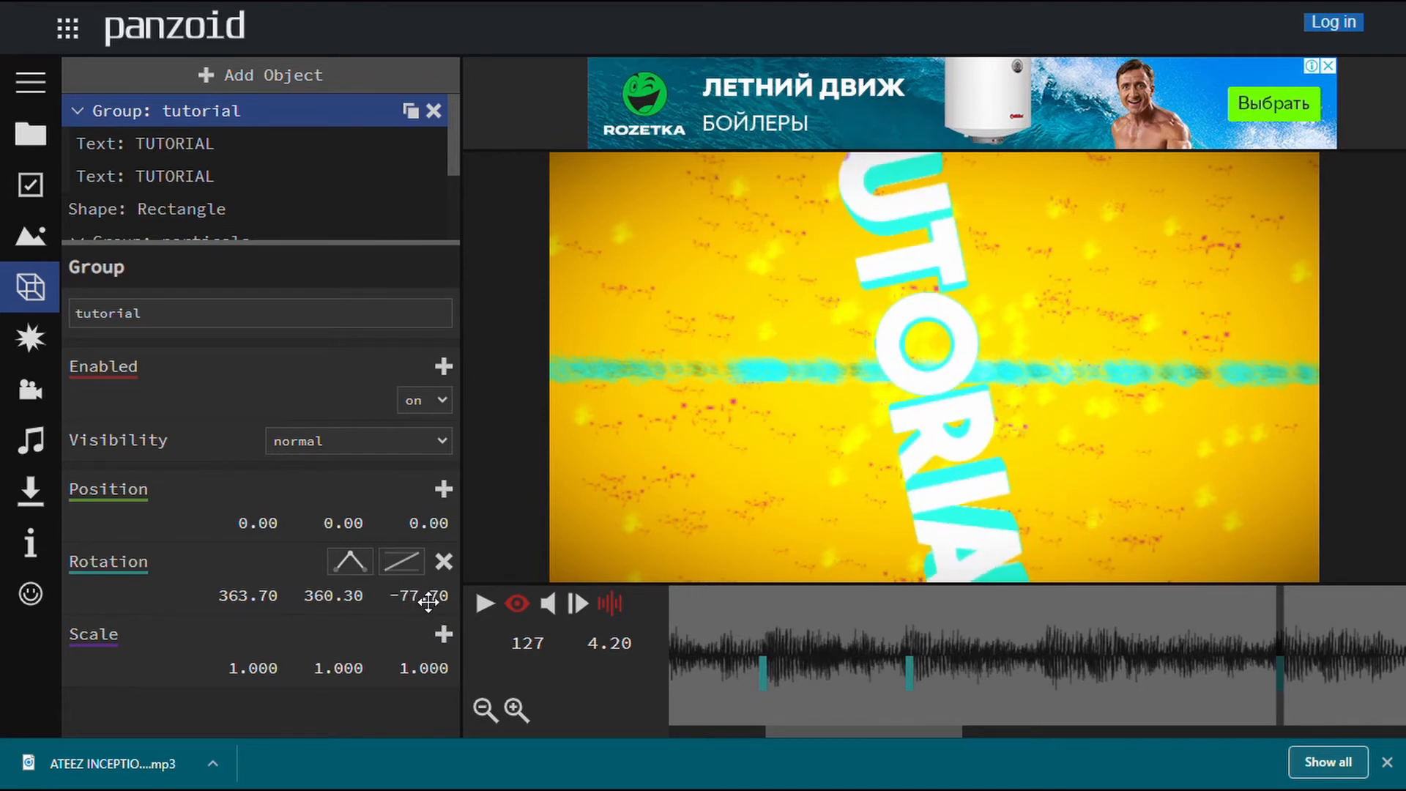
left_click_drag(429, 602, 67, 540)
left_click_drag(414, 610, 141, 546)
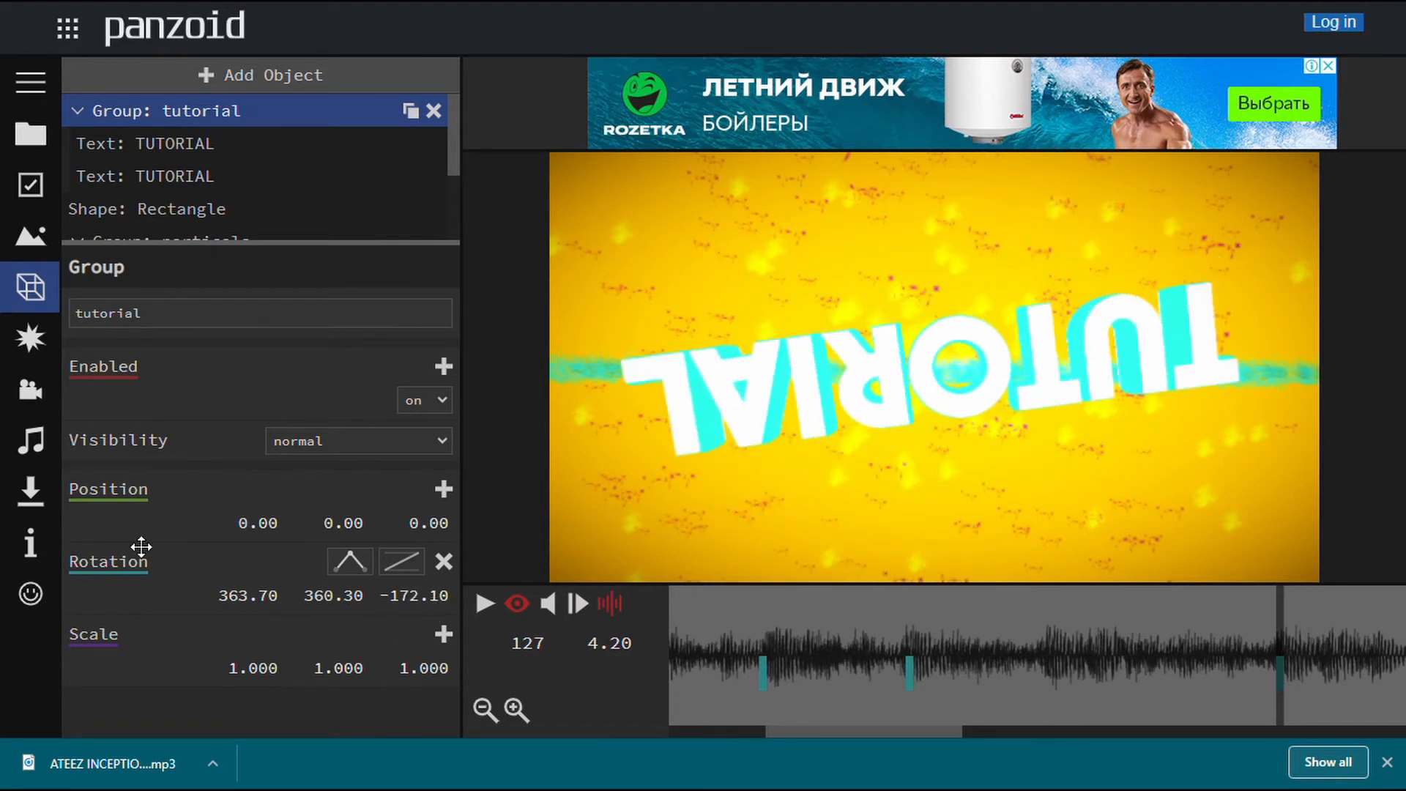
left_click_drag(421, 609, 371, 618)
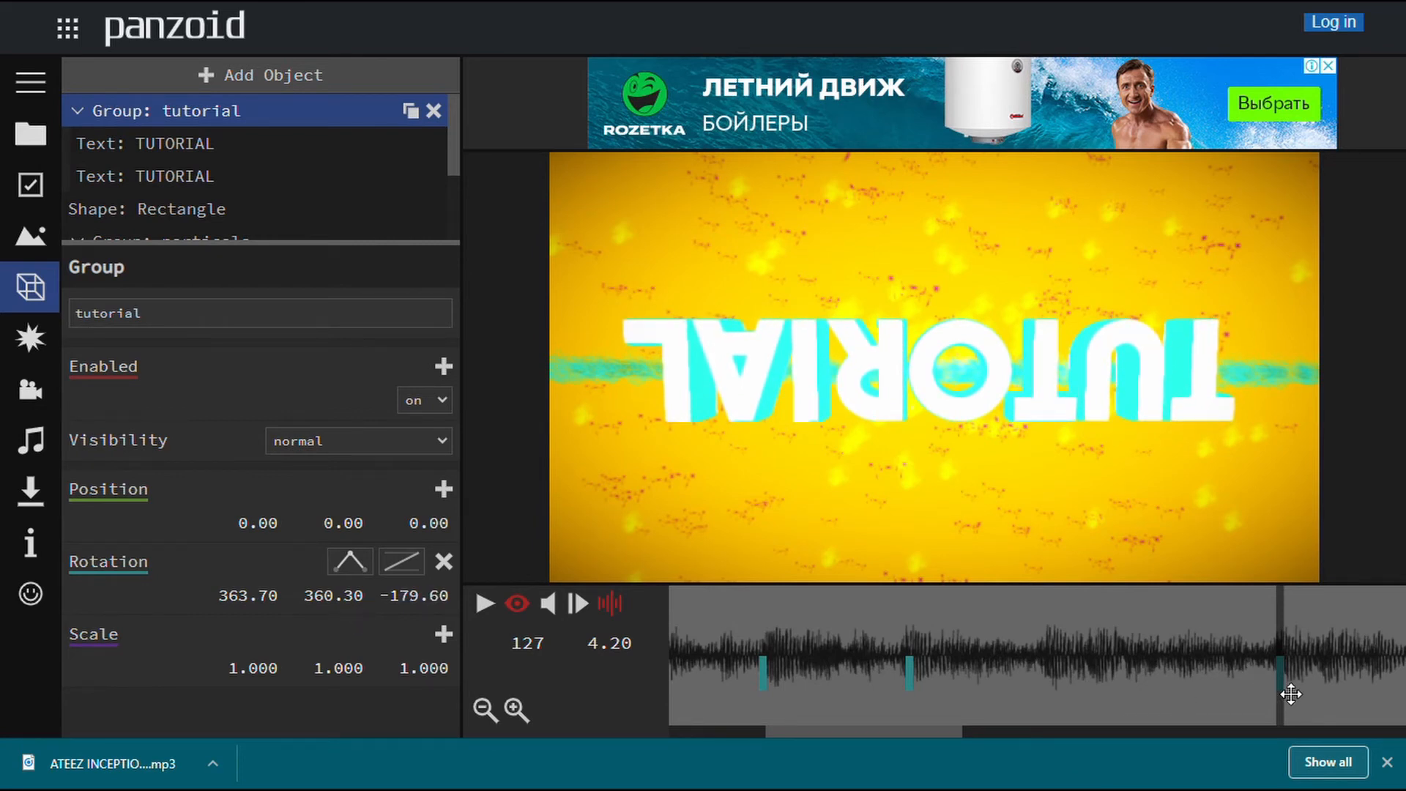
left_click_drag(1289, 691, 1035, 661)
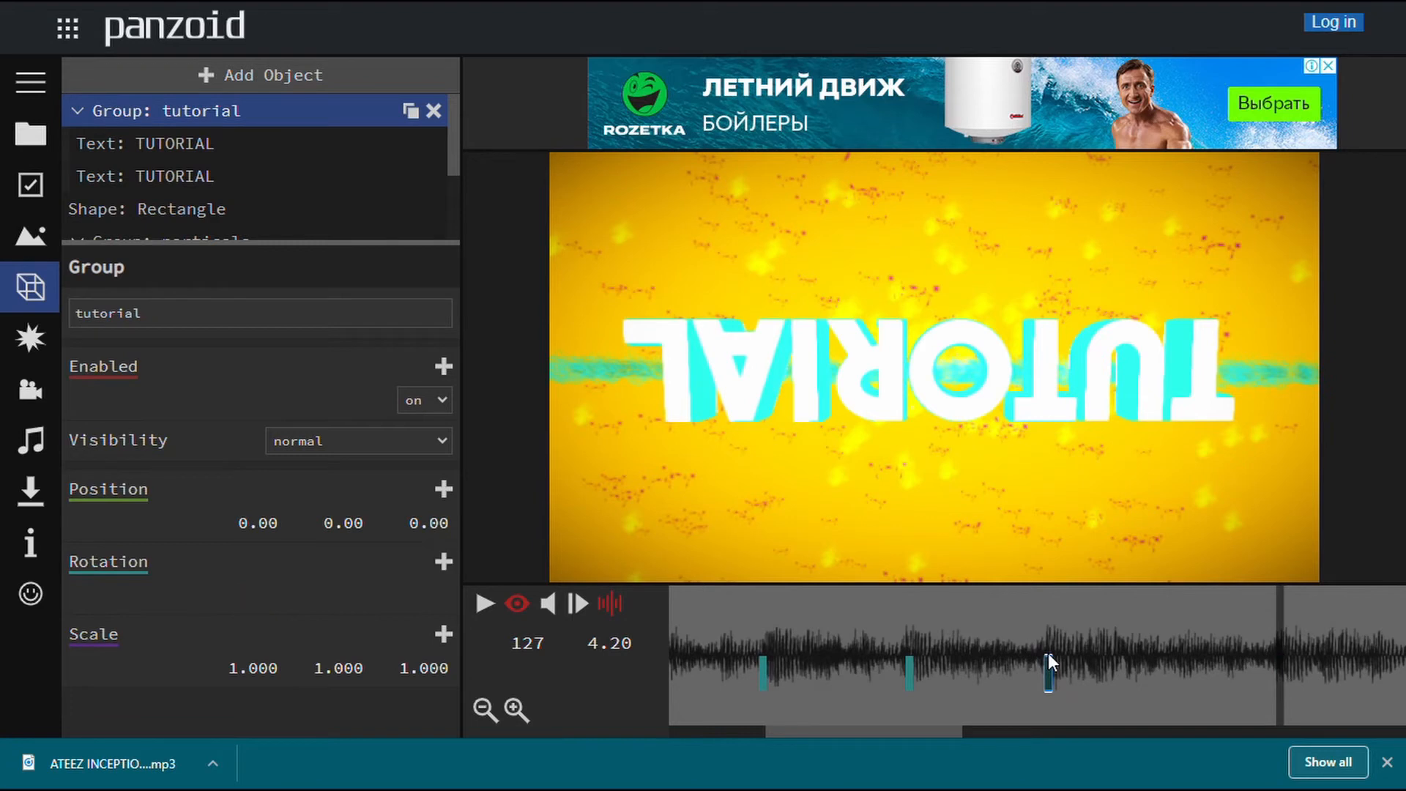
Add another Rotation keyframe at frame 127 with Y at 360.80 and Z at -179.20.
left_click(443, 562)
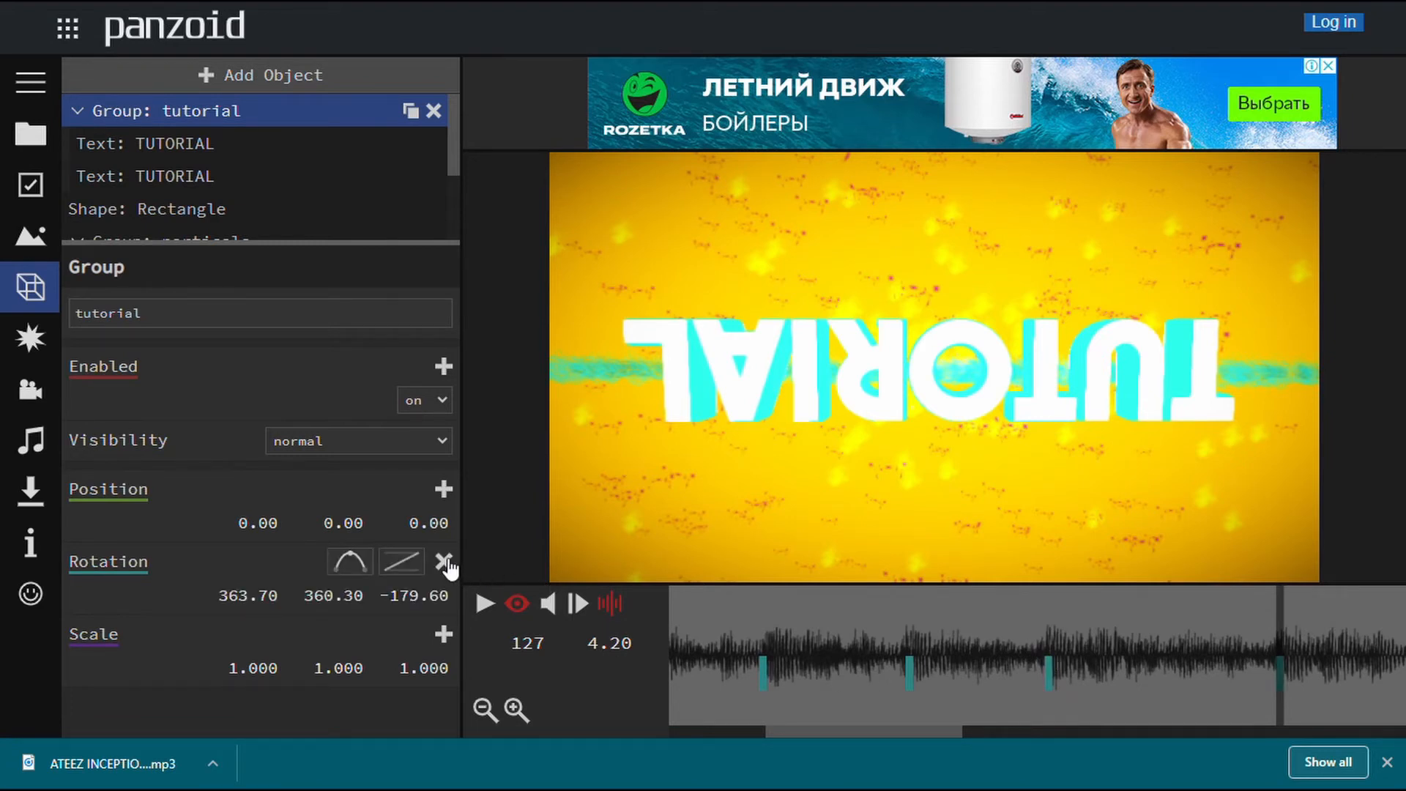
left_click_drag(422, 608, 459, 611)
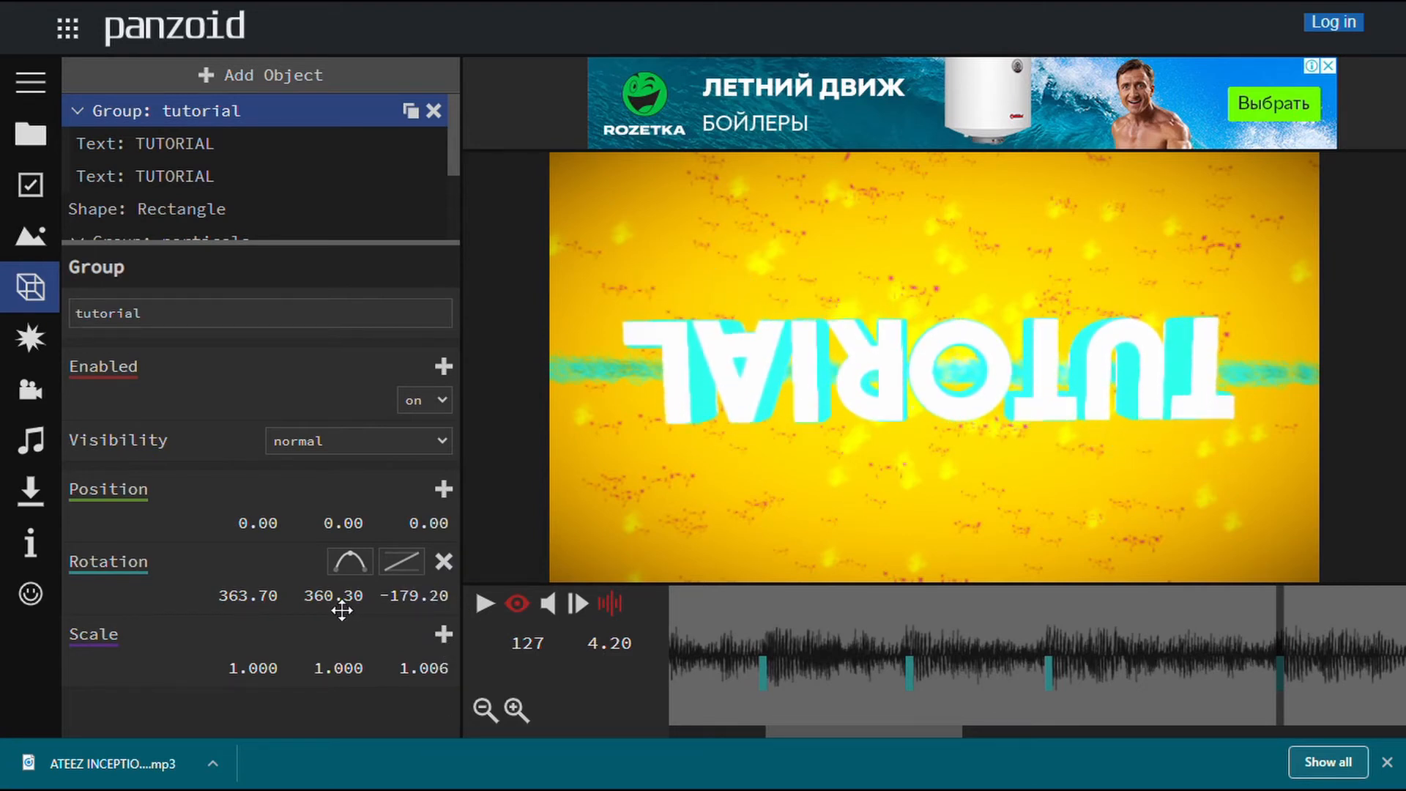
left_click_drag(342, 609, 426, 688)
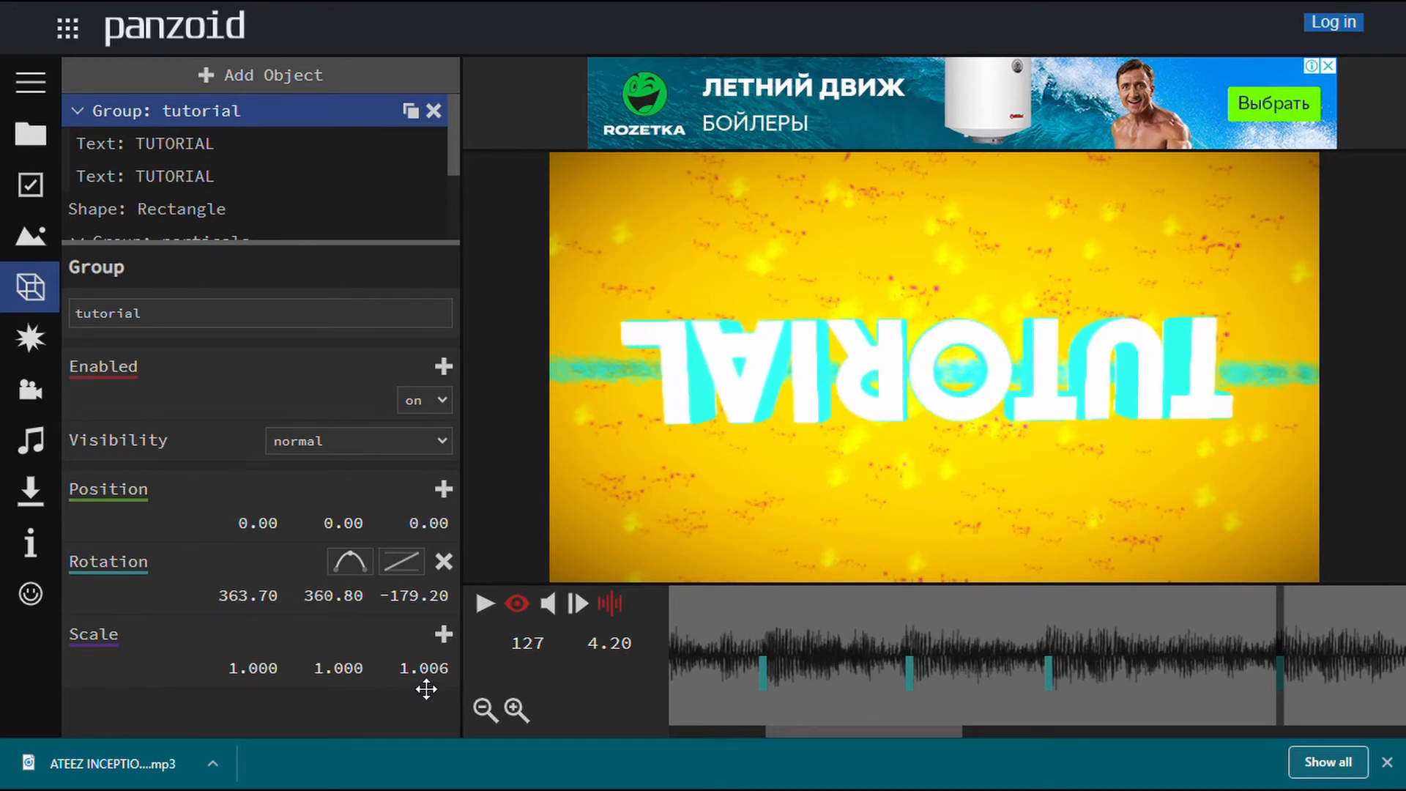
Set the X rotation of the tutorial group's keyframe at frame 127 to 180.
left_click_drag(245, 615, 267, 733)
mouse_move(264, 684)
left_mouse_down()
mouse_move(270, 594)
mouse_move(270, 710)
mouse_move(286, 591)
mouse_move(277, 703)
left_mouse_up()
left_click_drag(279, 595, 274, 656)
left_click_drag(279, 607, 261, 785)
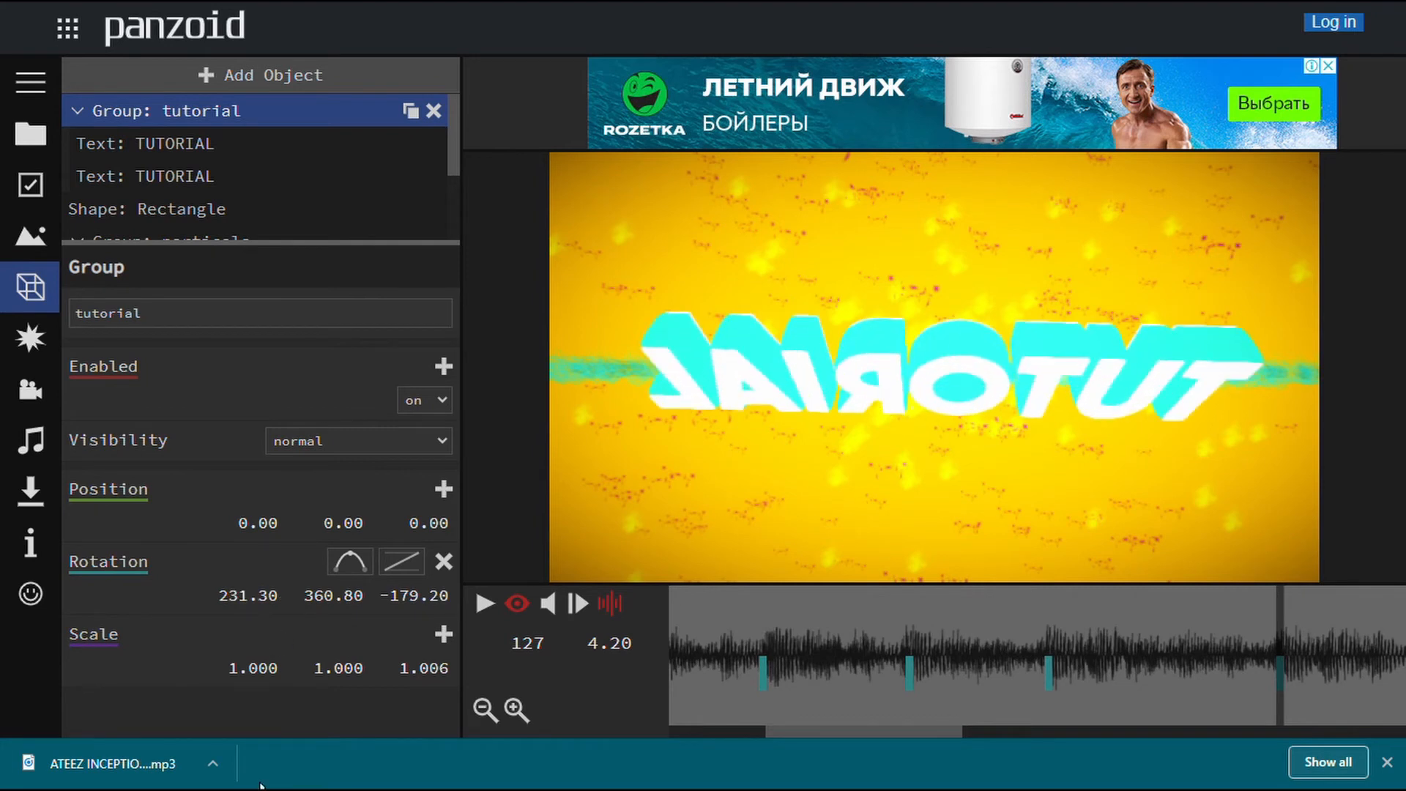
left_click_drag(260, 621, 217, 786)
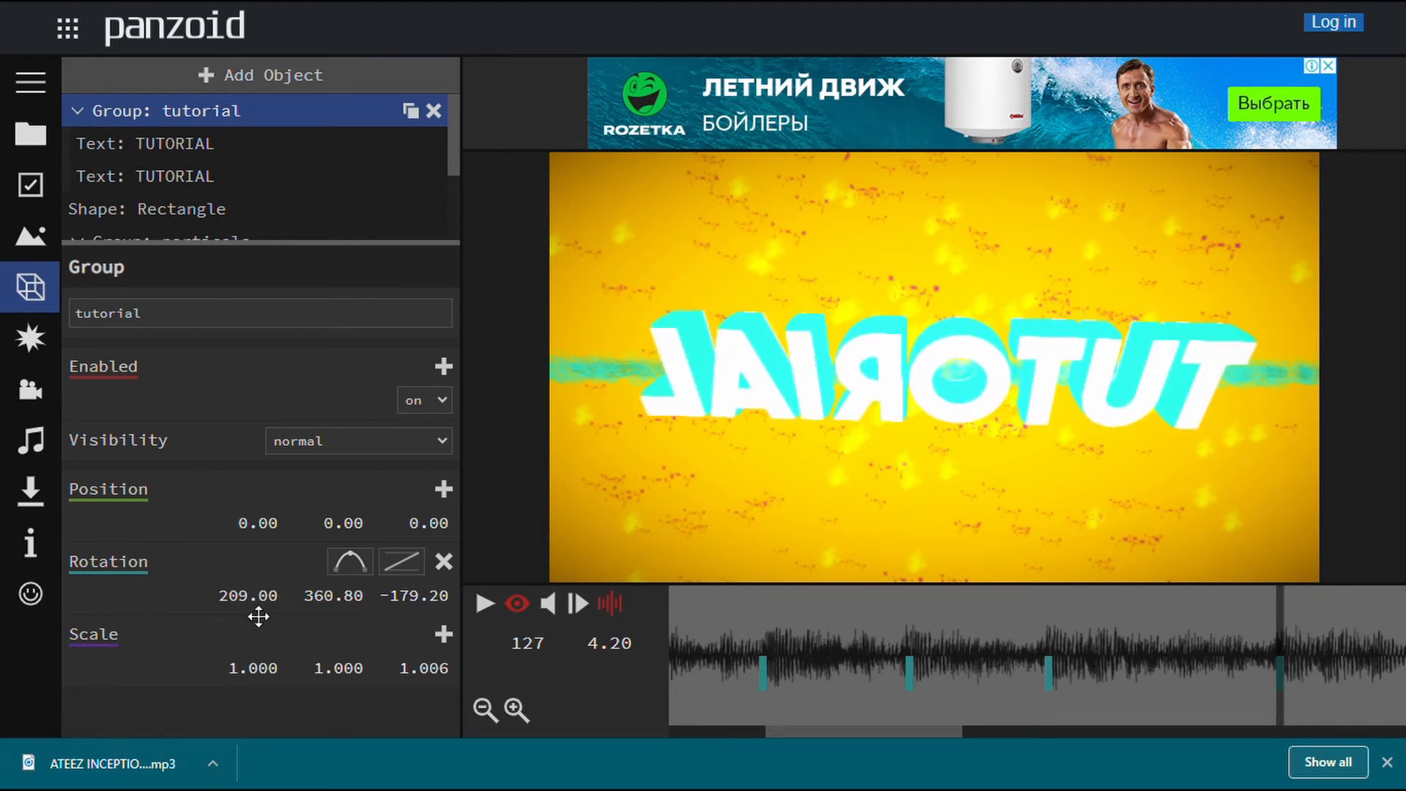
left_click_drag(259, 616, 245, 740)
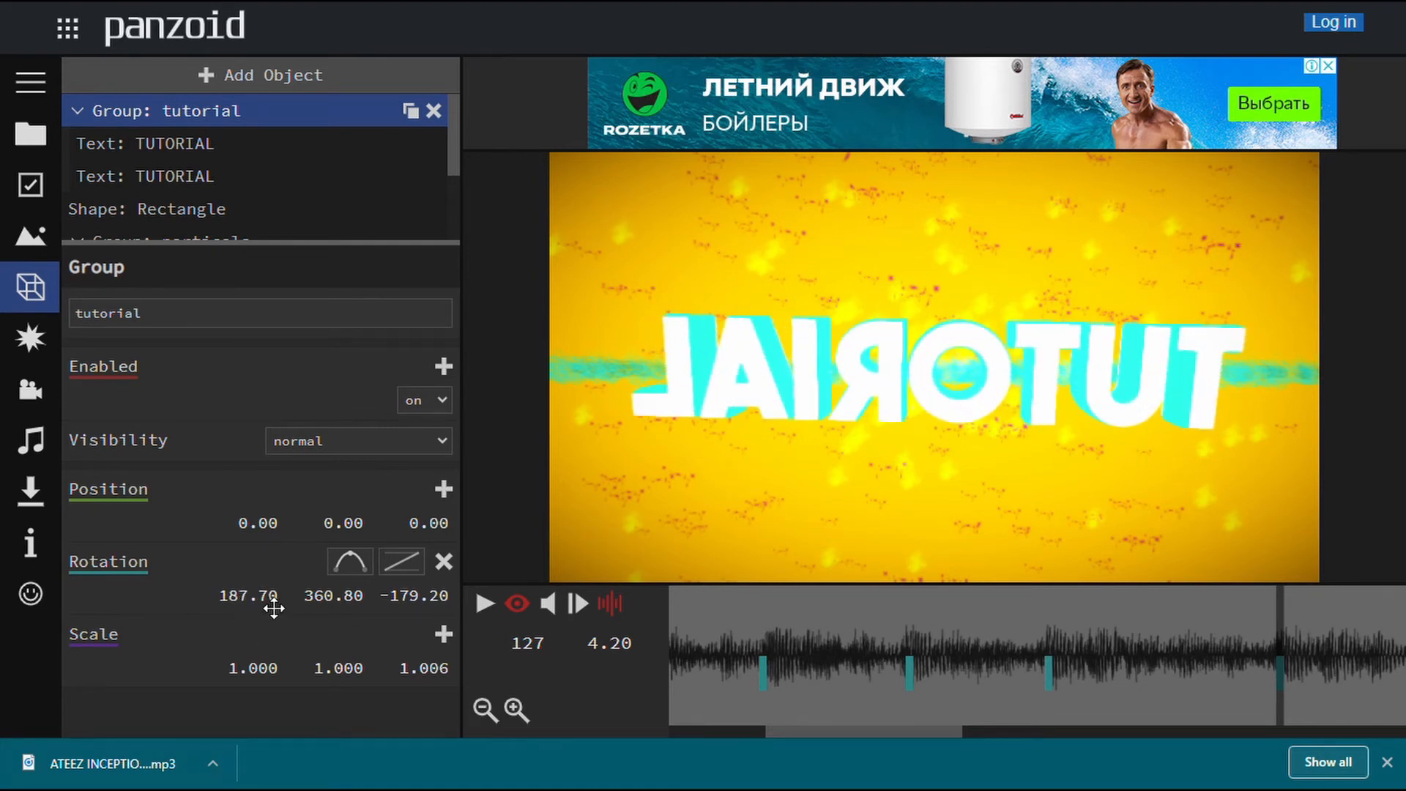
left_click_drag(274, 608, 274, 630)
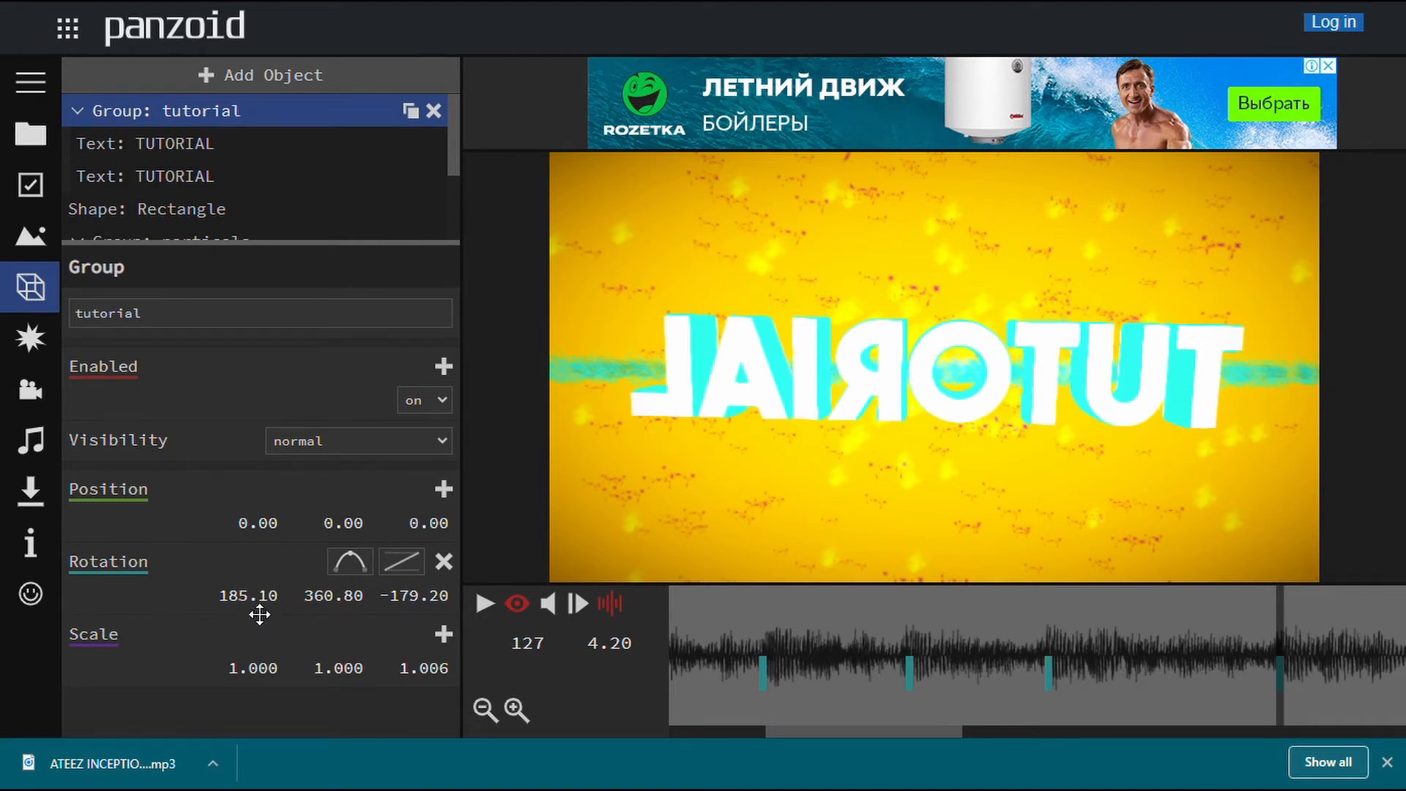
left_click(258, 609)
type("1")
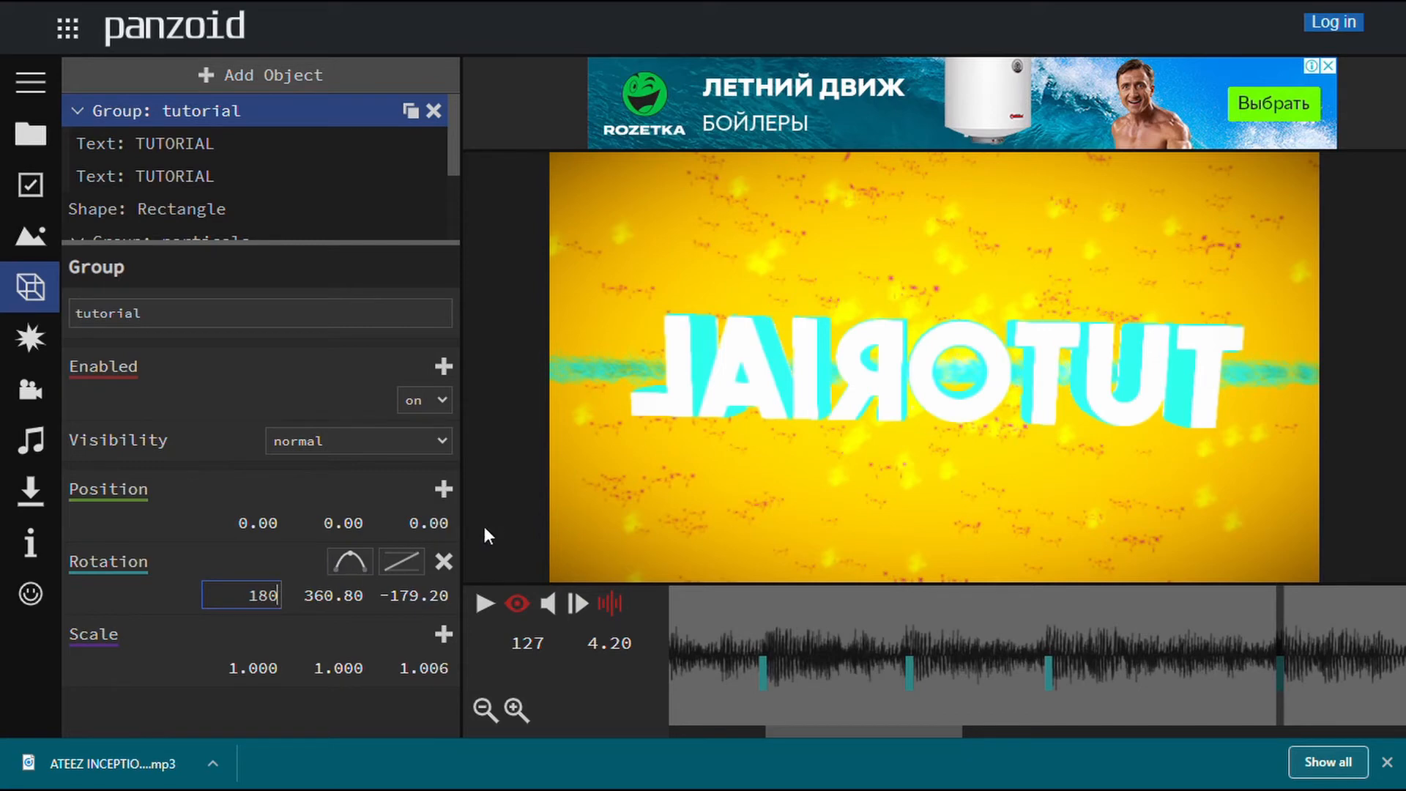
key("Return")
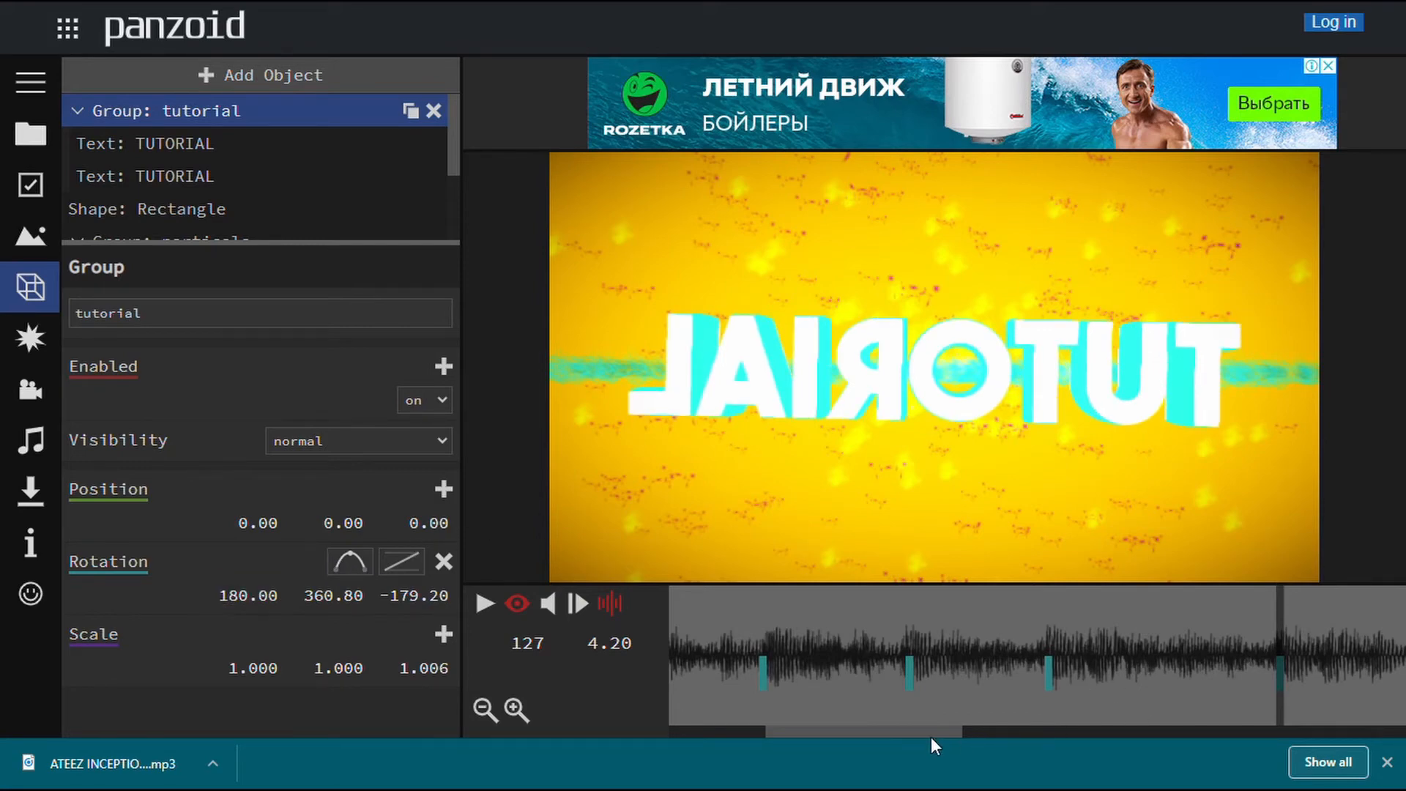
Play past frame 127 to find the following beat and add a Rotation keyframe to the tutorial group at frame 157.
left_click_drag(932, 738, 1014, 736)
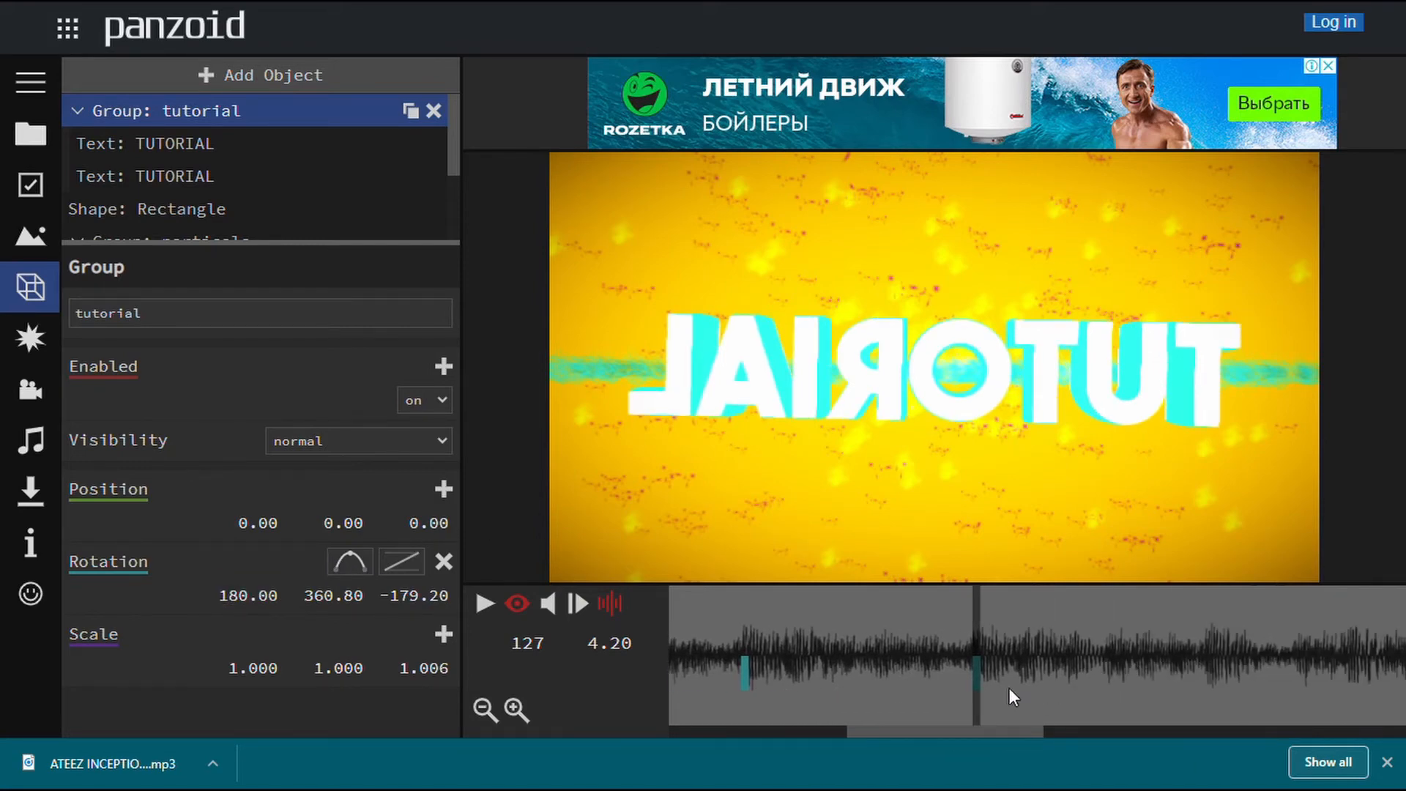
left_click_drag(1009, 687, 854, 666)
key("space")
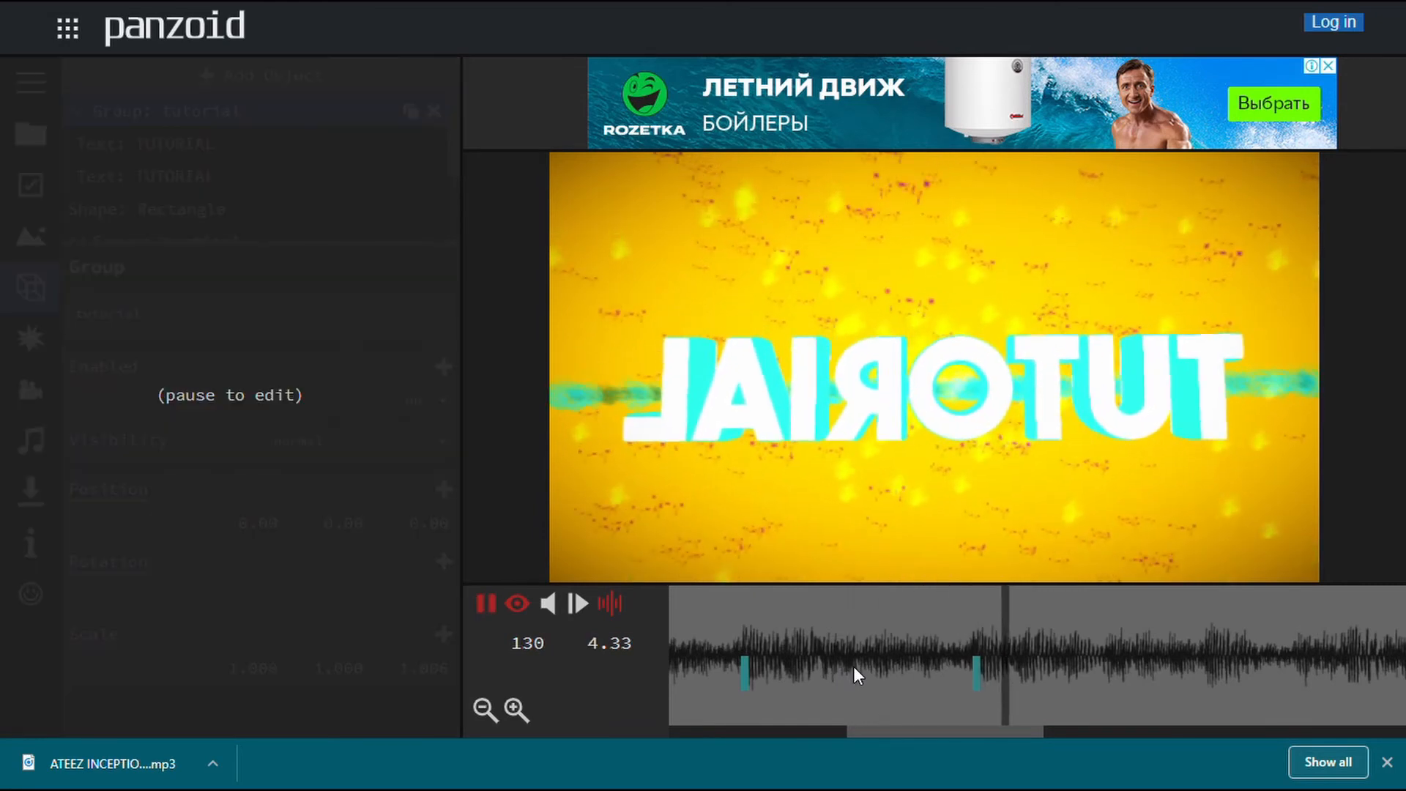
key("space")
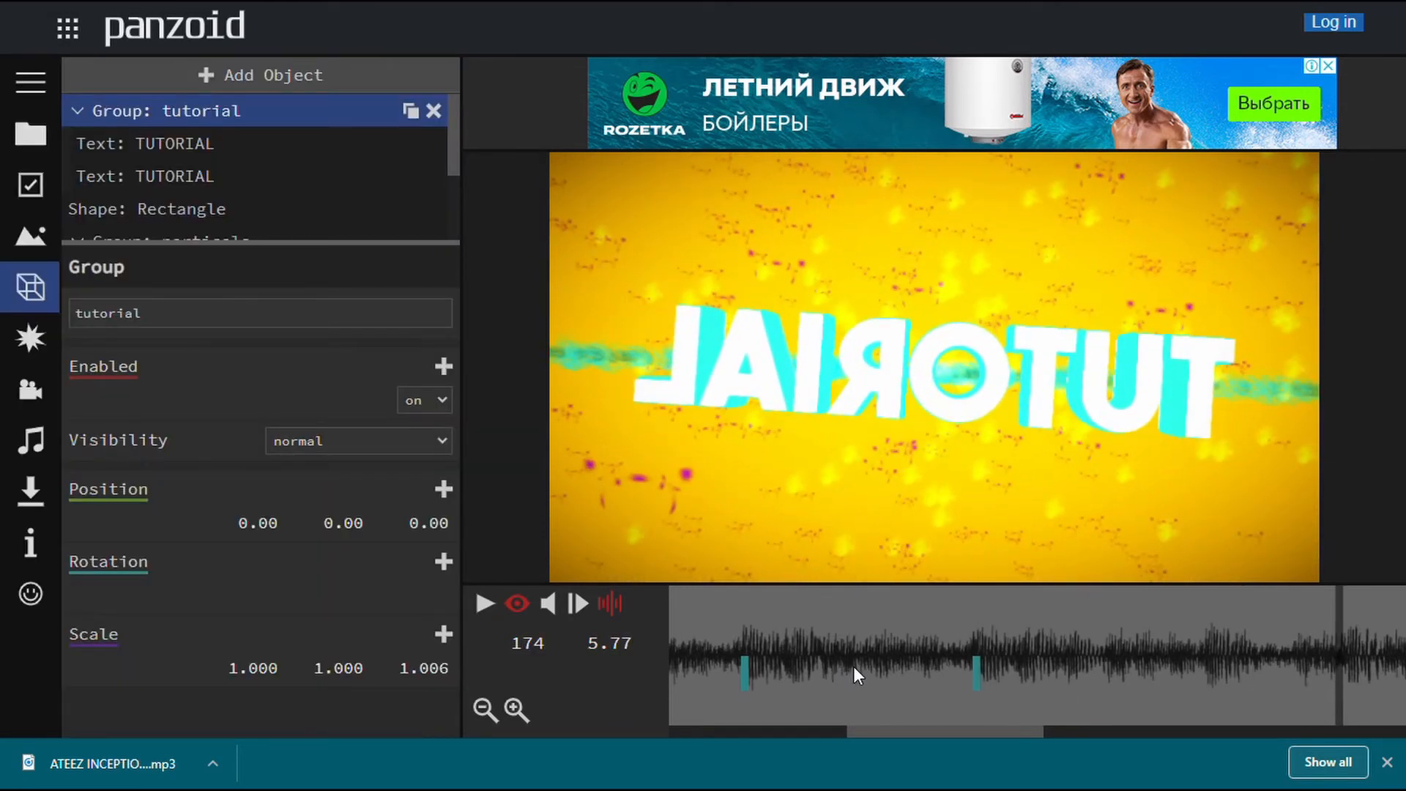
left_click(1202, 649)
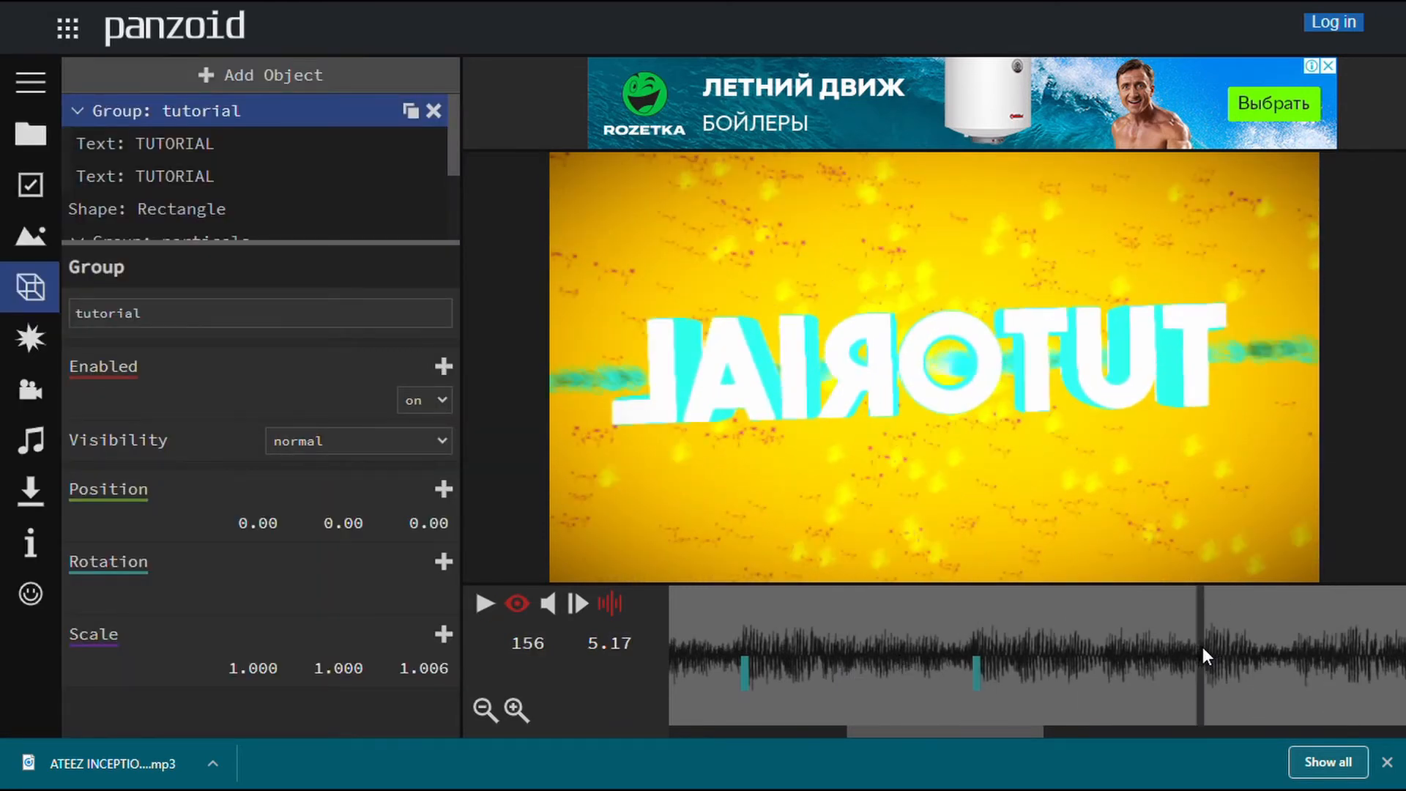
key("space")
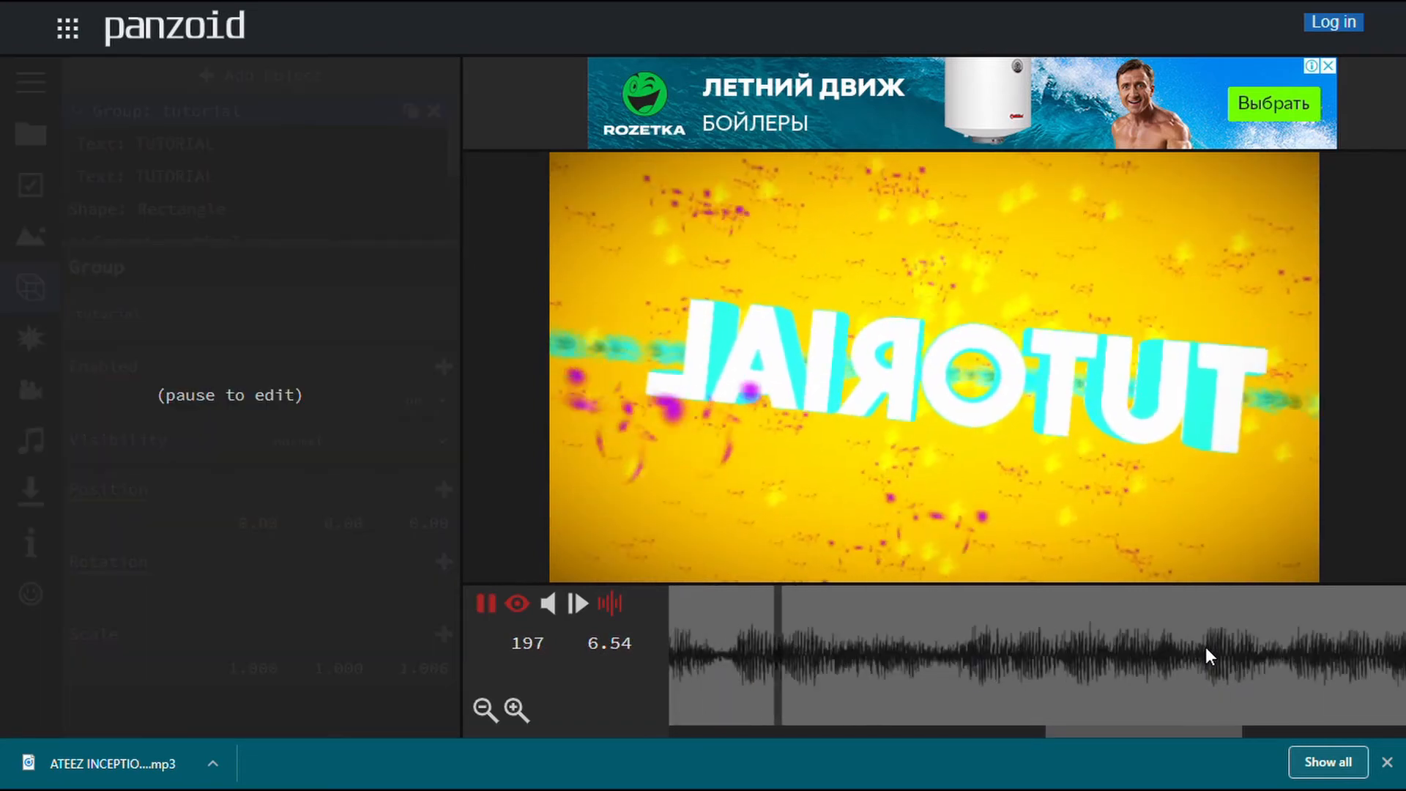
key("space")
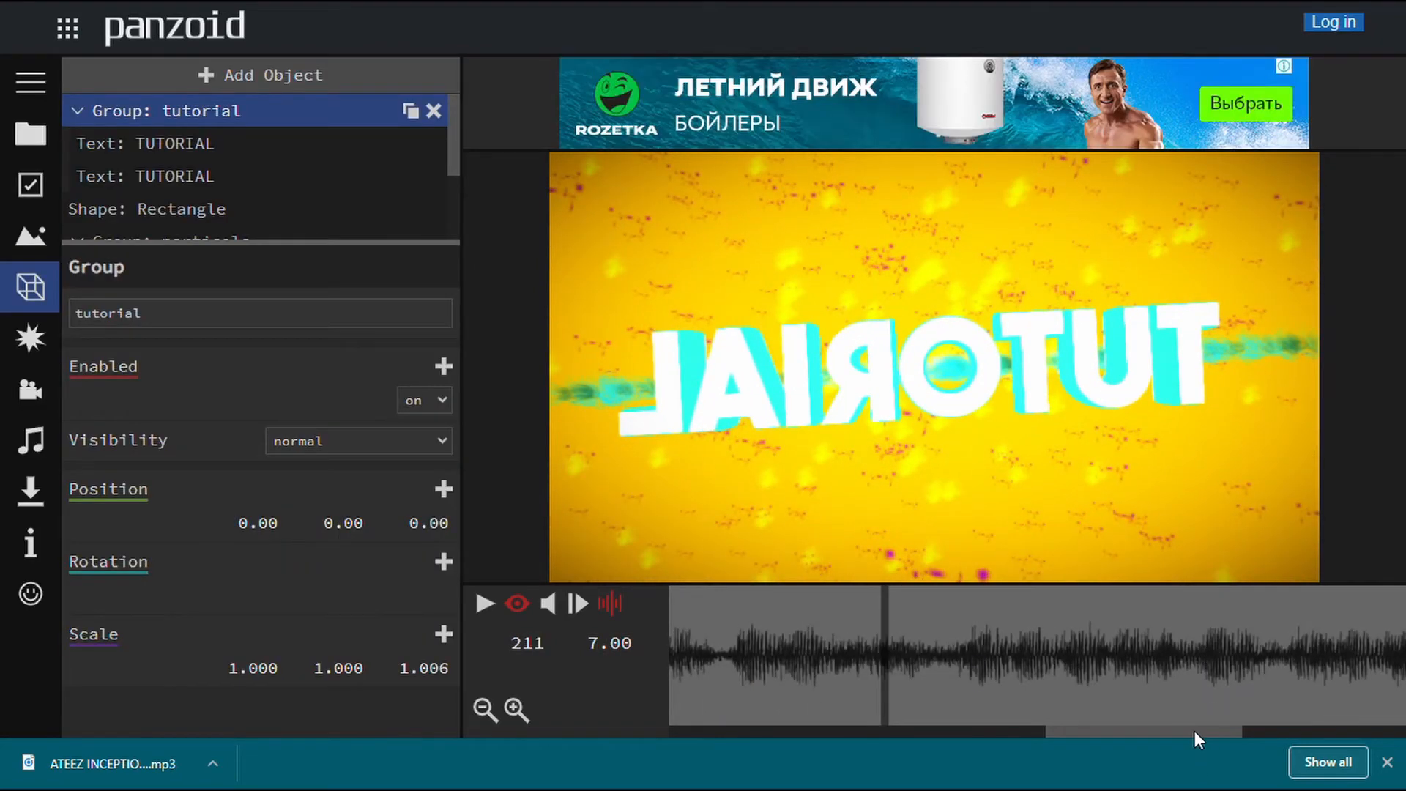
left_click_drag(1194, 731, 1009, 723)
left_click(1198, 649)
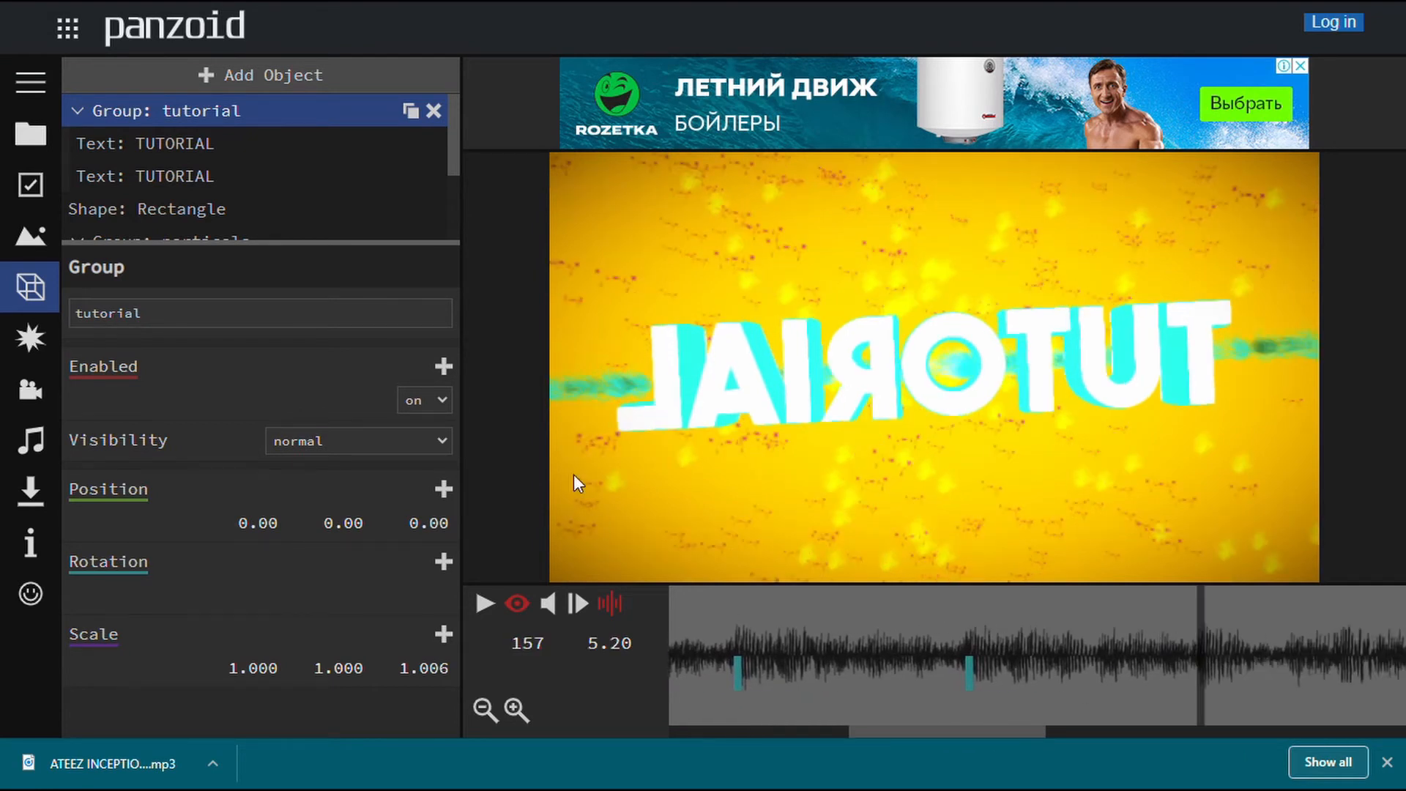
left_click(444, 561)
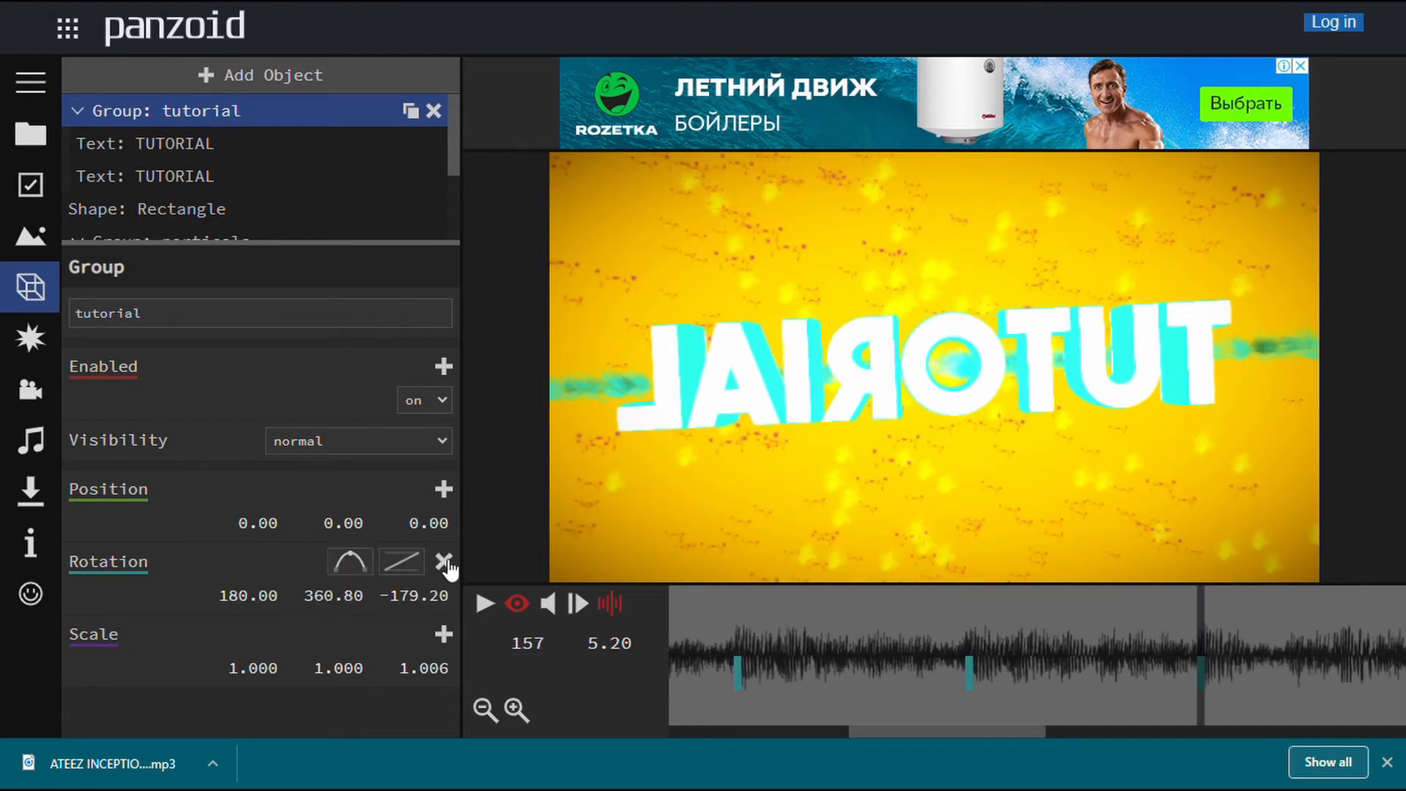
Reset the Z rotation of the keyframe at frame 157 to 0.
left_click_drag(415, 598, 974, 754)
left_click_drag(428, 602, 2, 623)
left_click(438, 597)
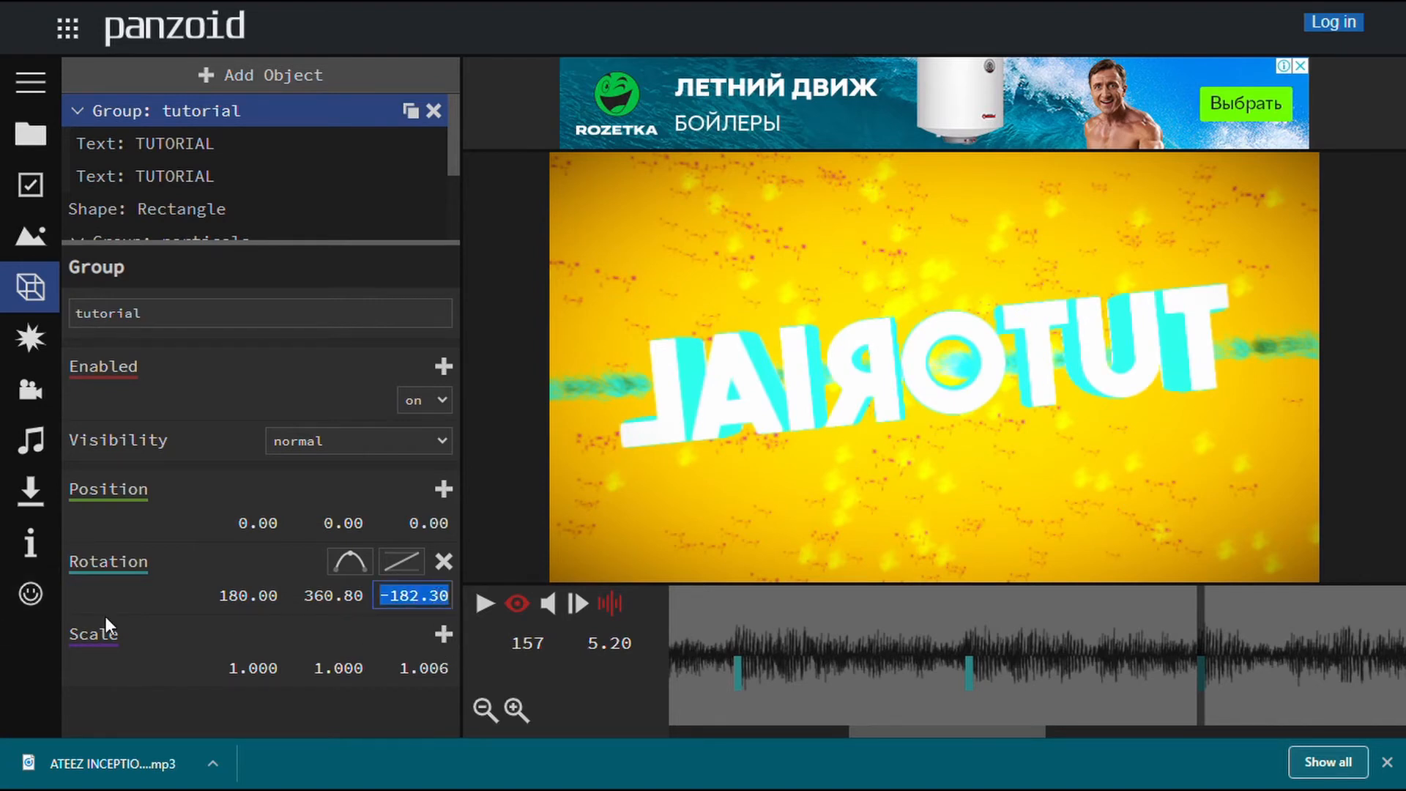
key("BackSpace")
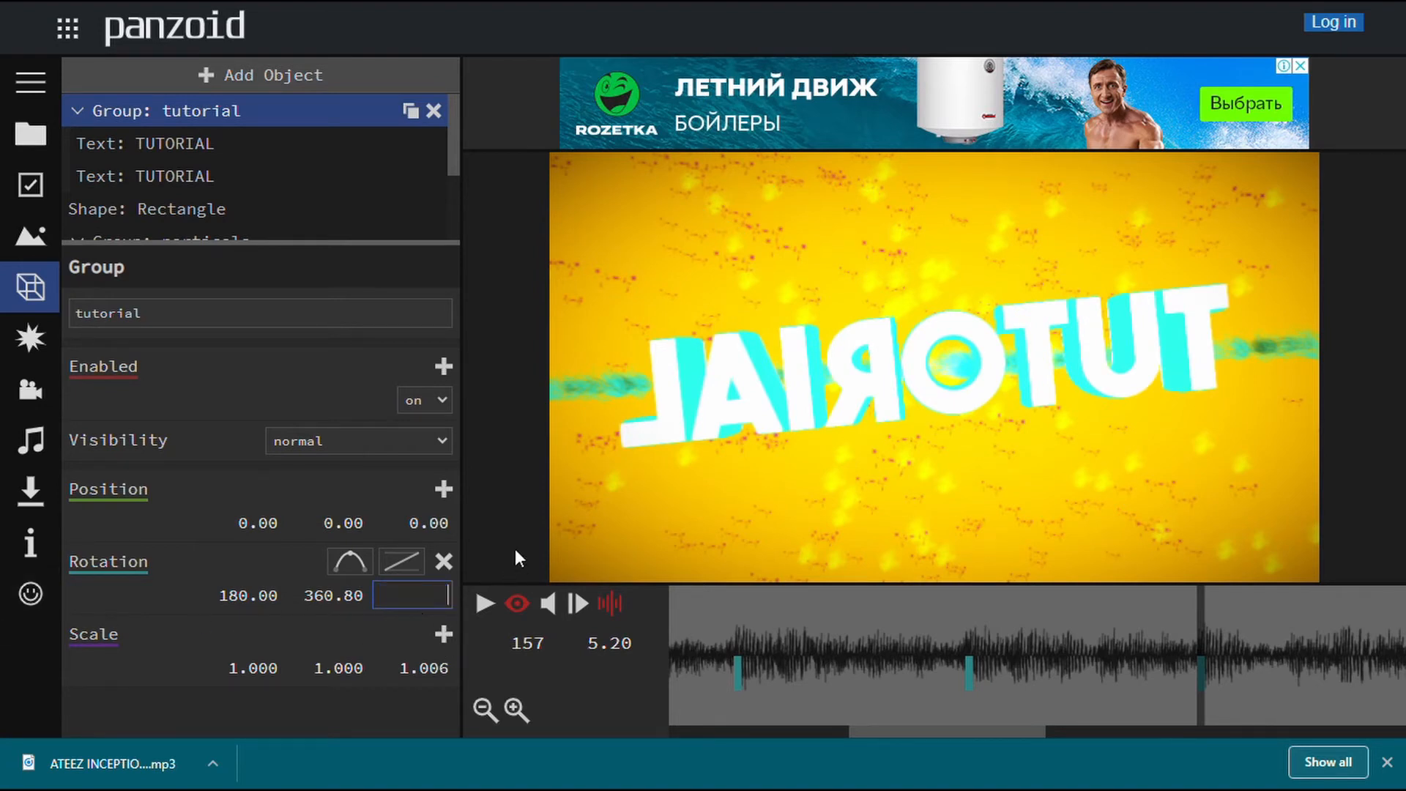
key("Return")
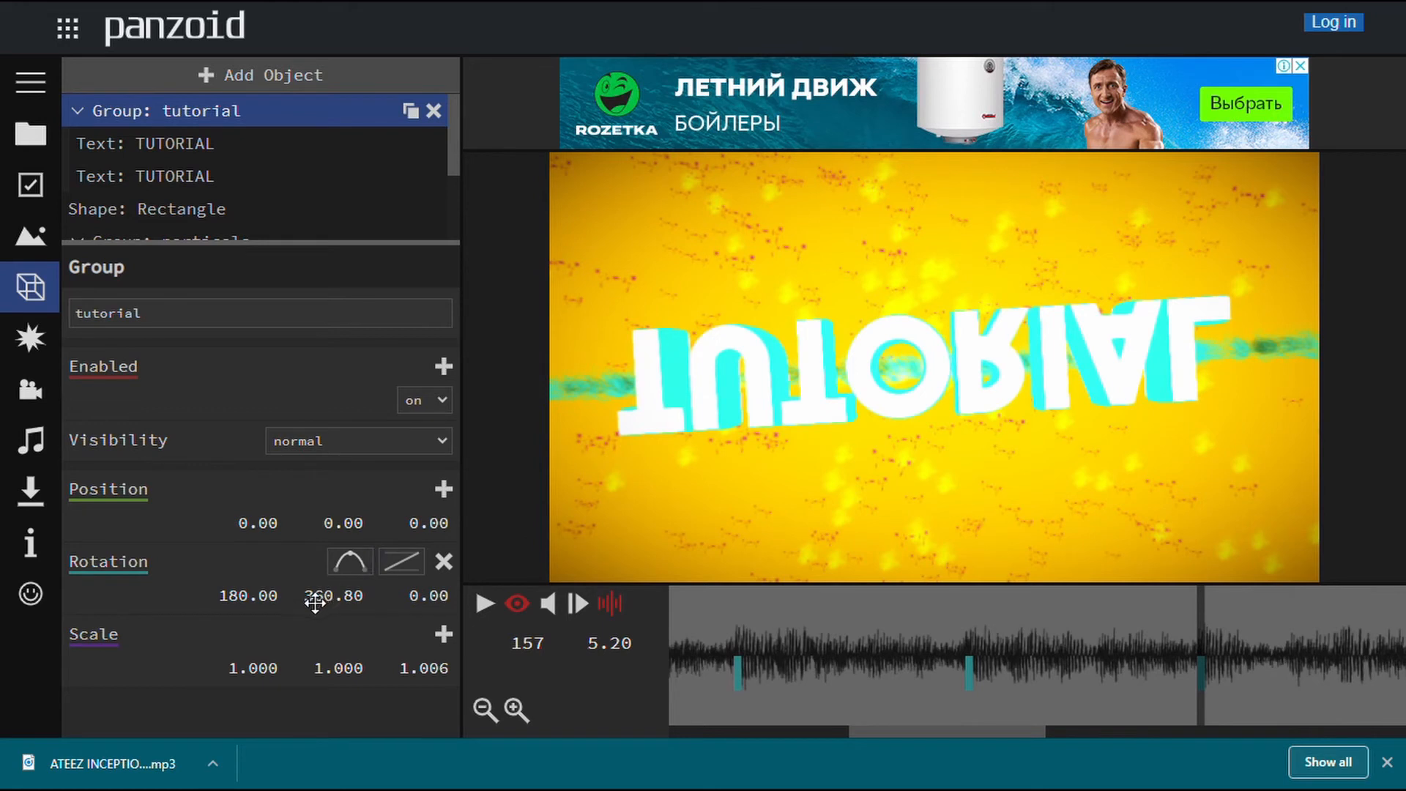
Set the X rotation of the tutorial group's keyframe at frame 157 to 357.30.
left_click_drag(261, 607, 842, 644)
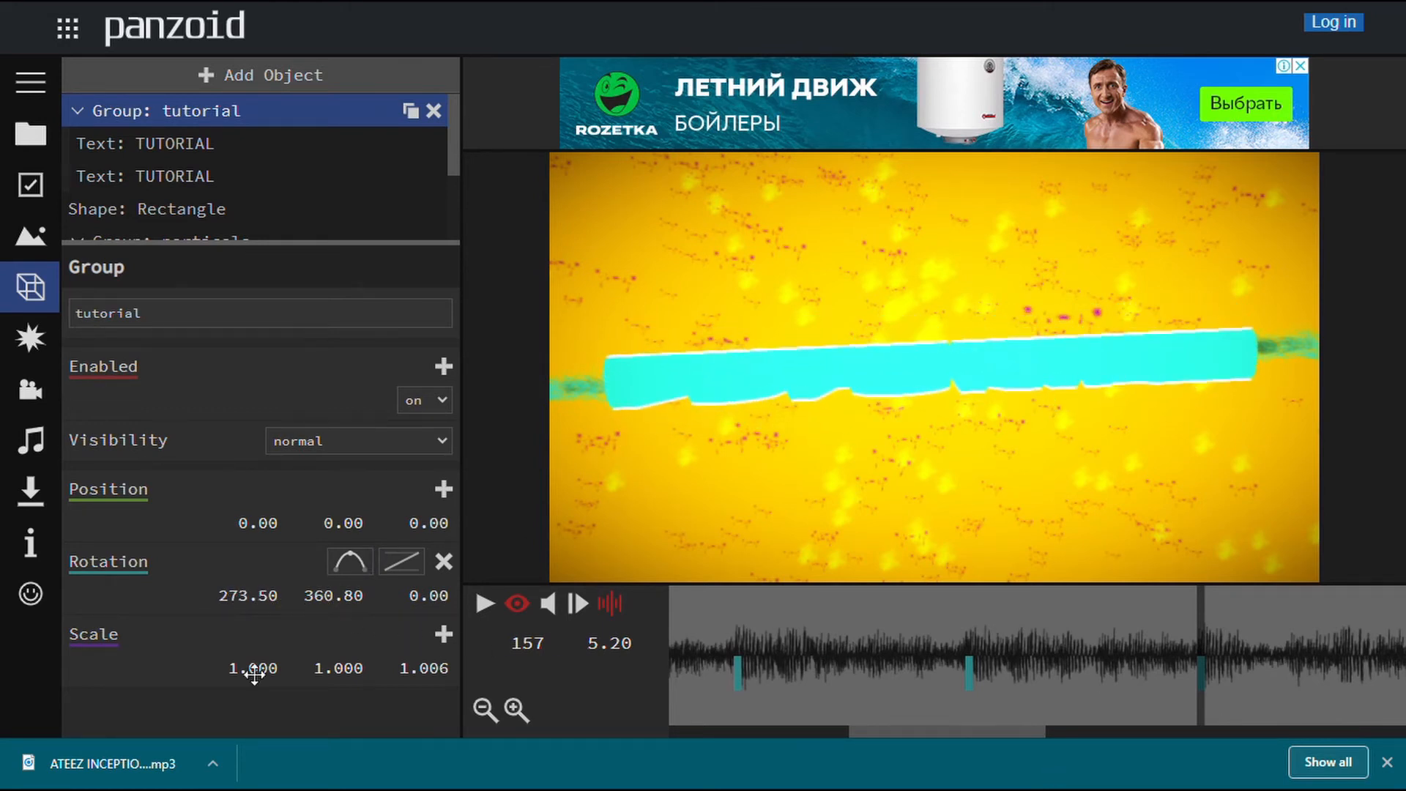
left_click_drag(251, 608, 1175, 696)
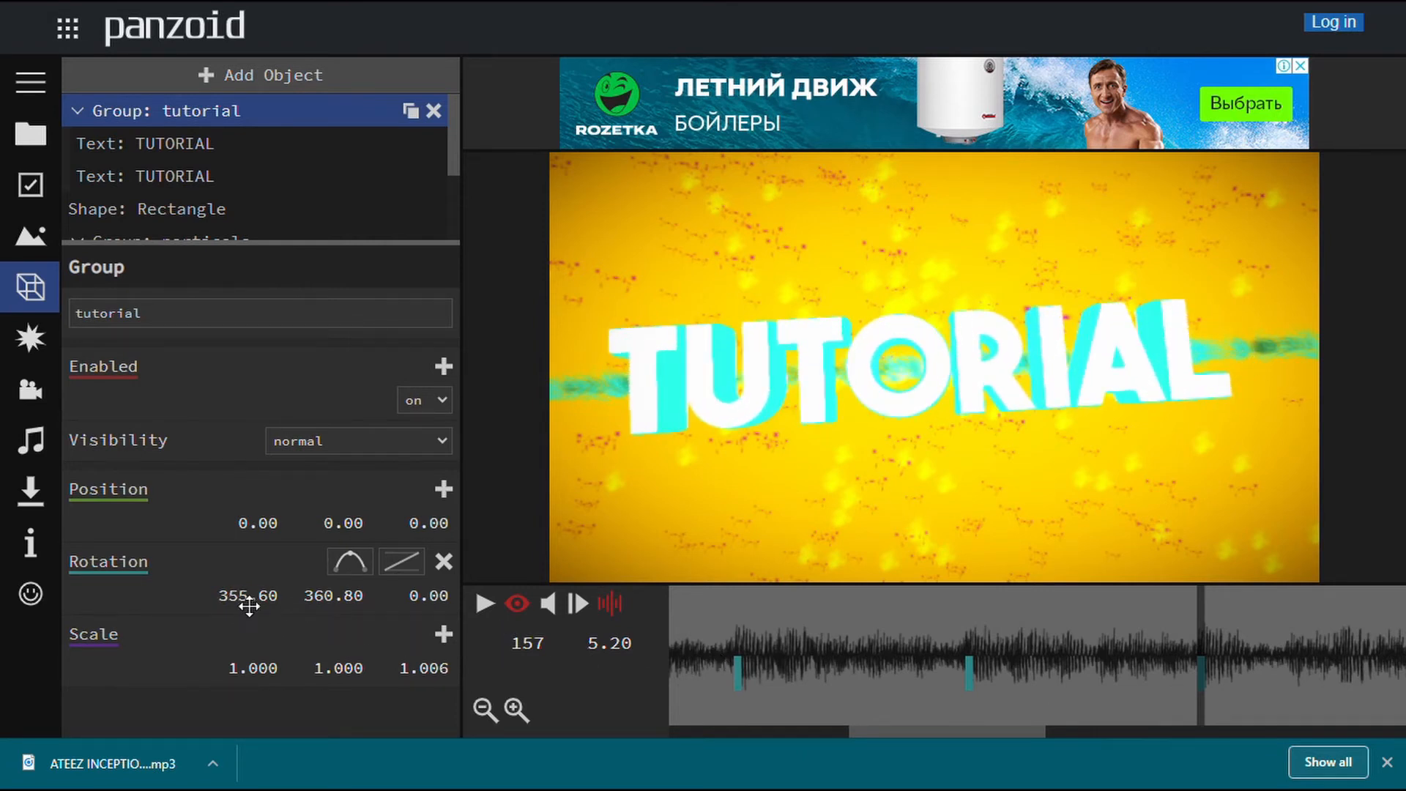
left_click_drag(249, 606, 265, 602)
Play the animation from the start past frame 157 to review the text flips against the music.
left_click_drag(1021, 730, 798, 729)
left_click_drag(939, 707, 618, 674)
left_click(485, 605)
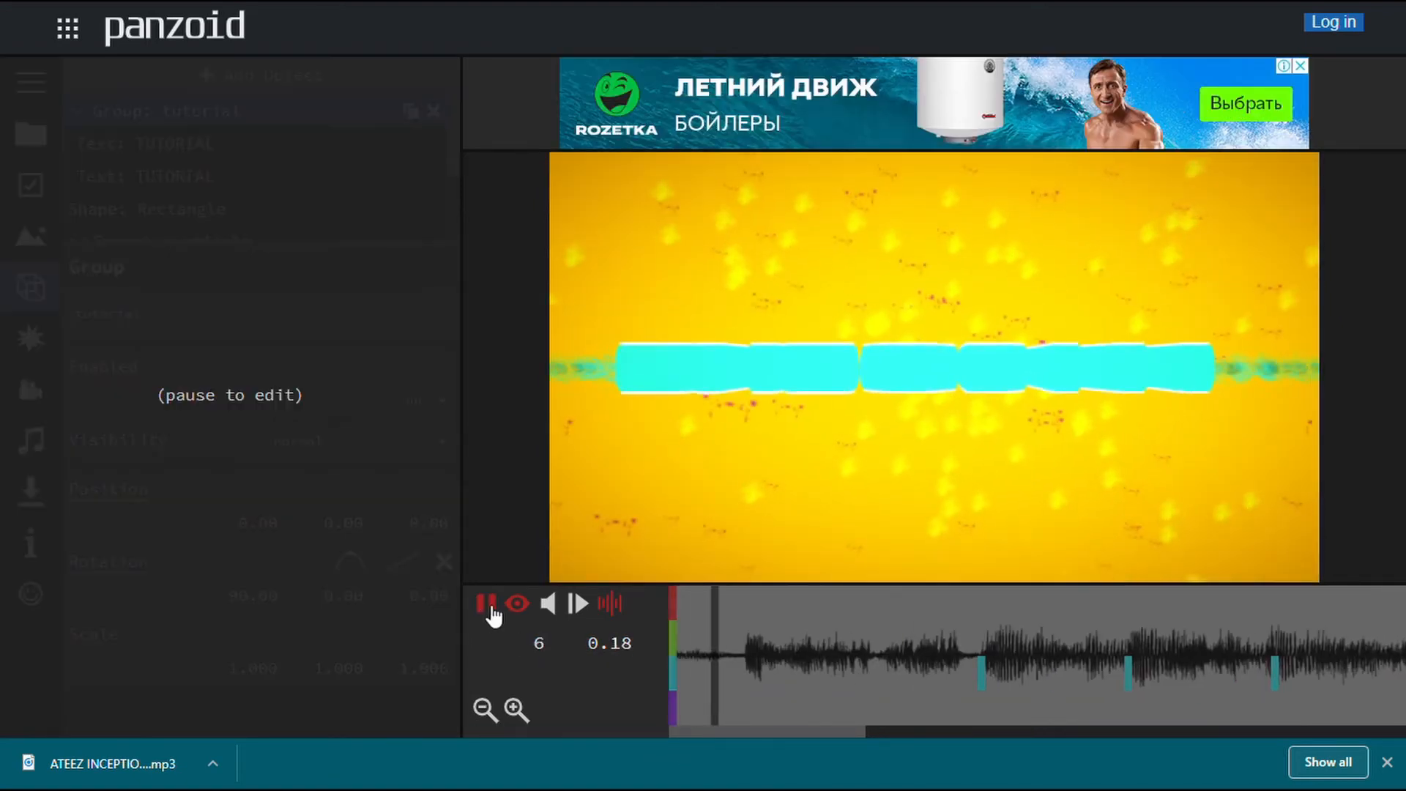
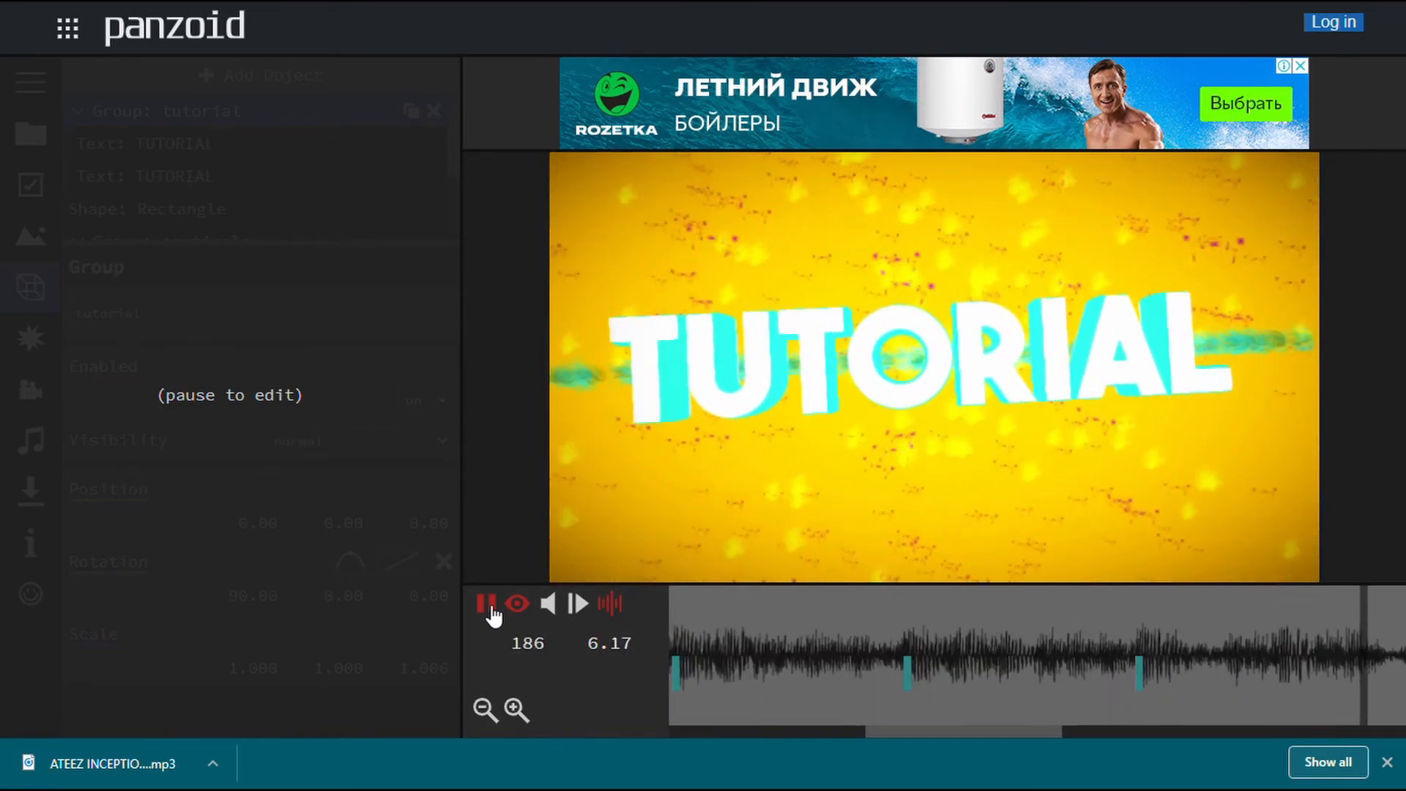
left_click(487, 605)
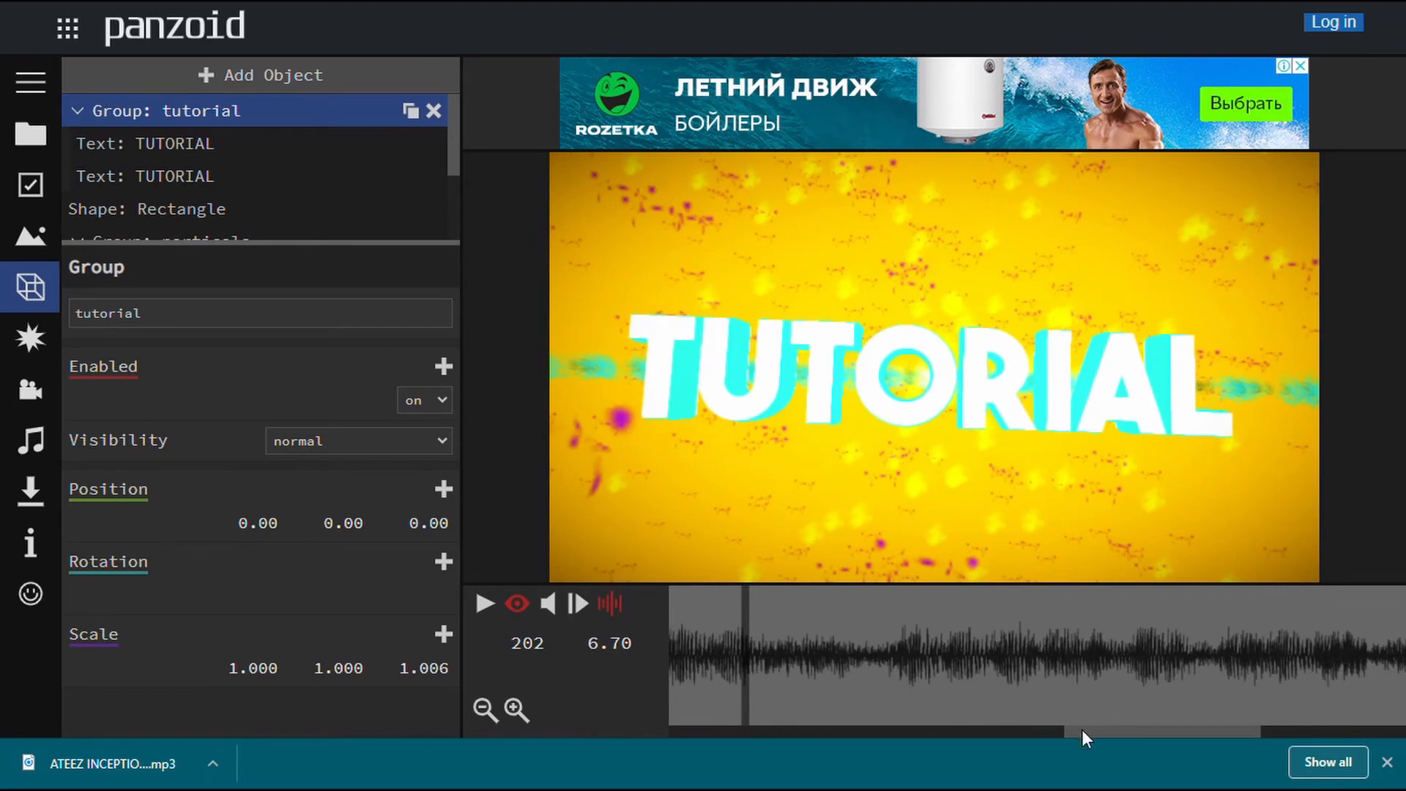
Set the easing of the tutorial group's Rotation keyframe at frame 97 to quartic in-out.
left_click_drag(1083, 730, 842, 722)
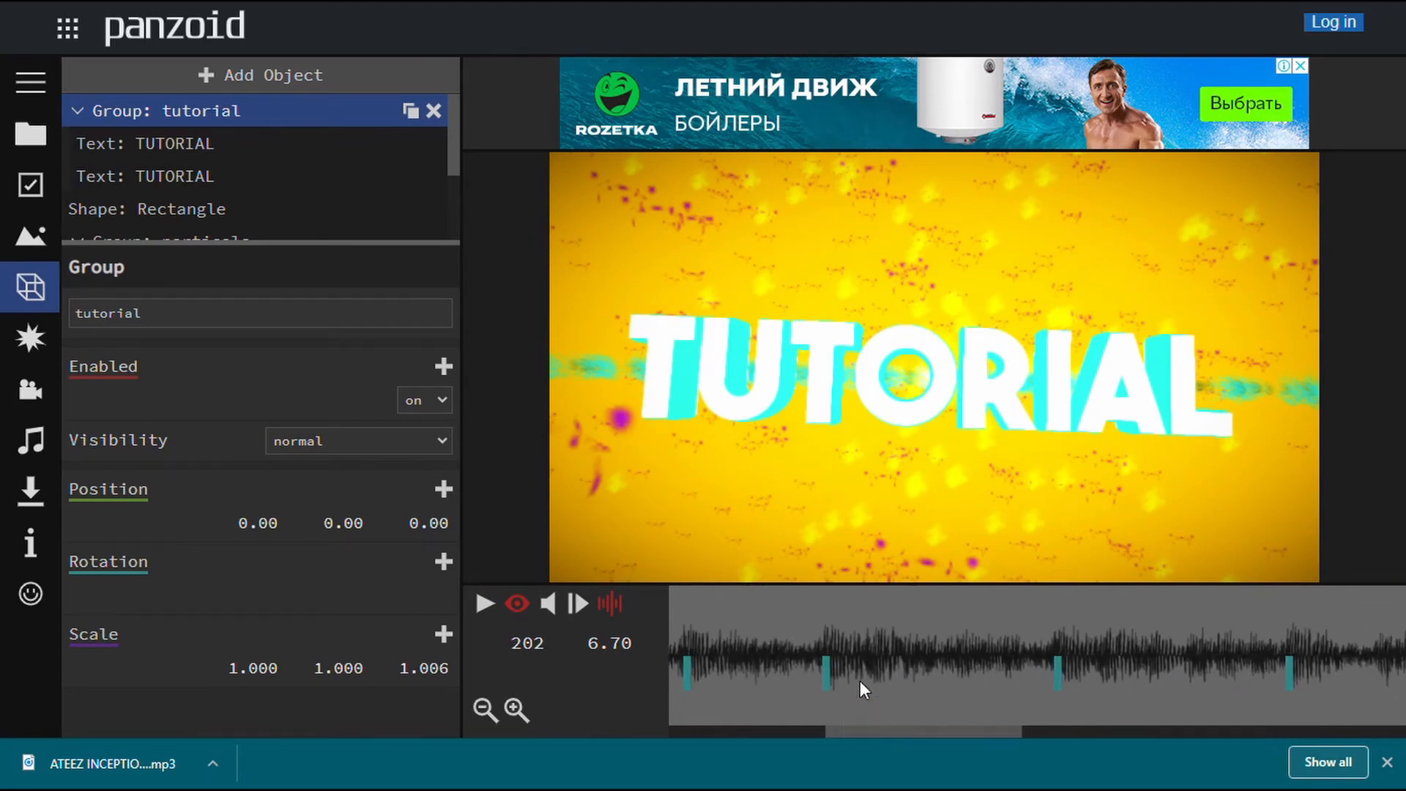
left_click(715, 648)
key("space")
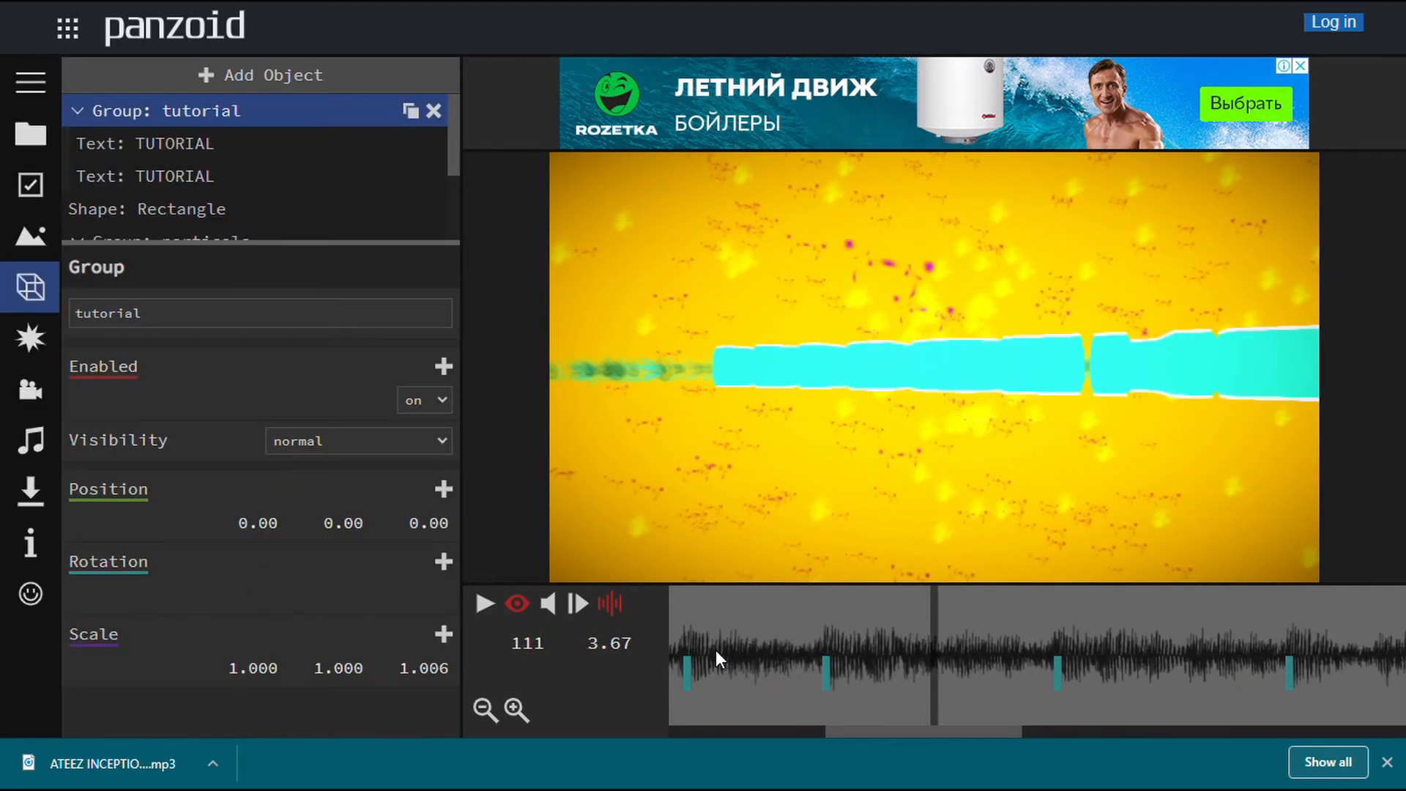
left_click(835, 675)
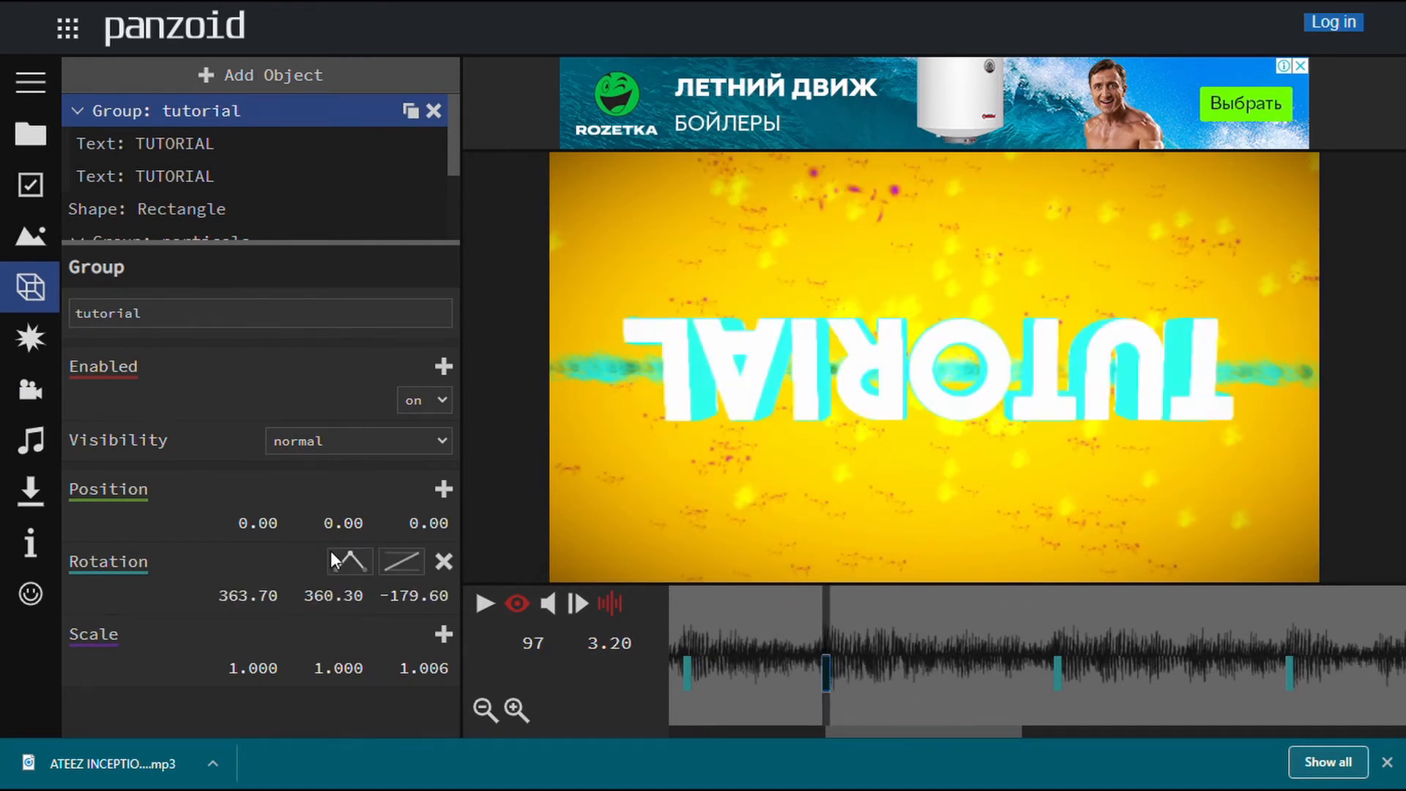
left_click(402, 563)
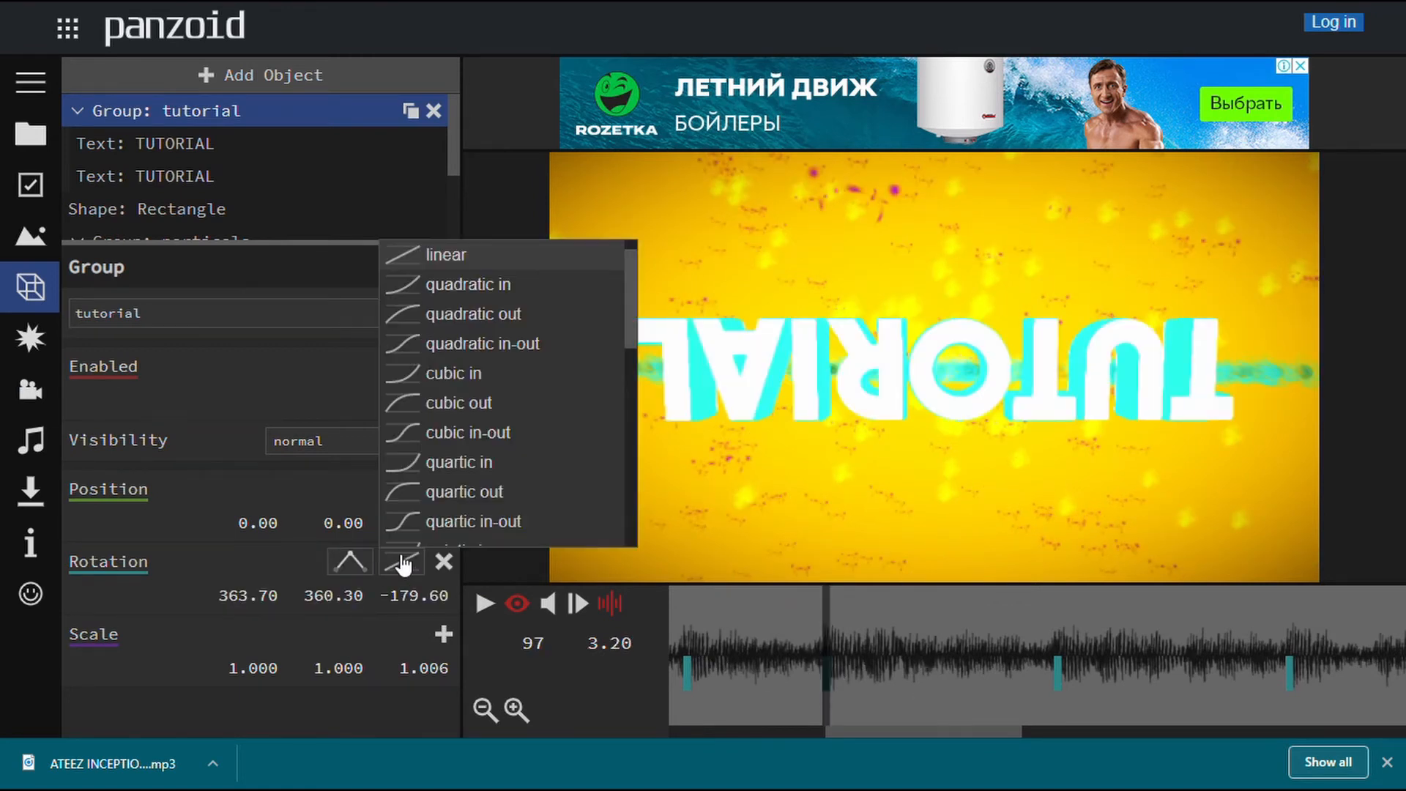
left_click(473, 522)
Replay the animation around the Rotation keyframes at frames 97, 127 and 157 to check how the flips move.
left_click_drag(812, 642, 664, 631)
key("space")
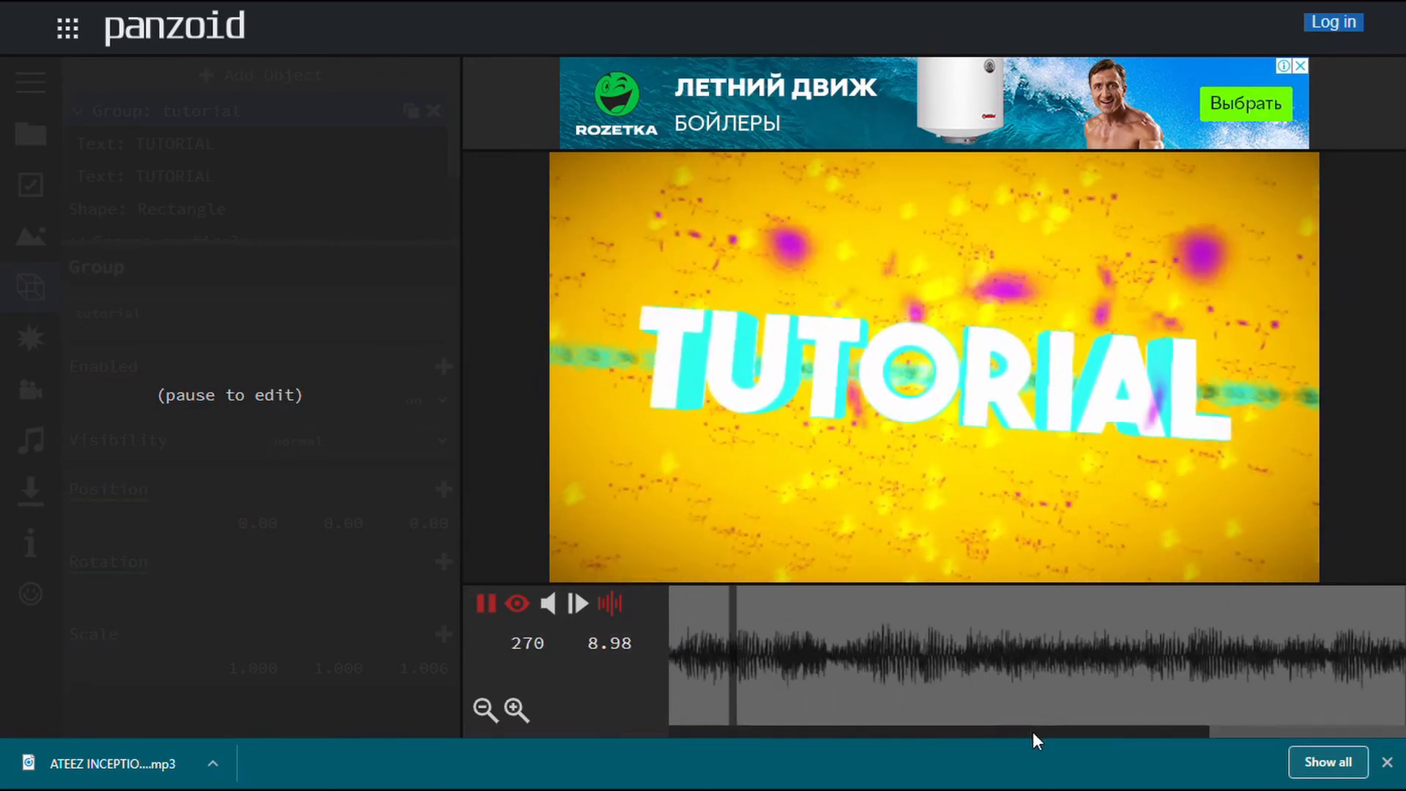
left_click(486, 604)
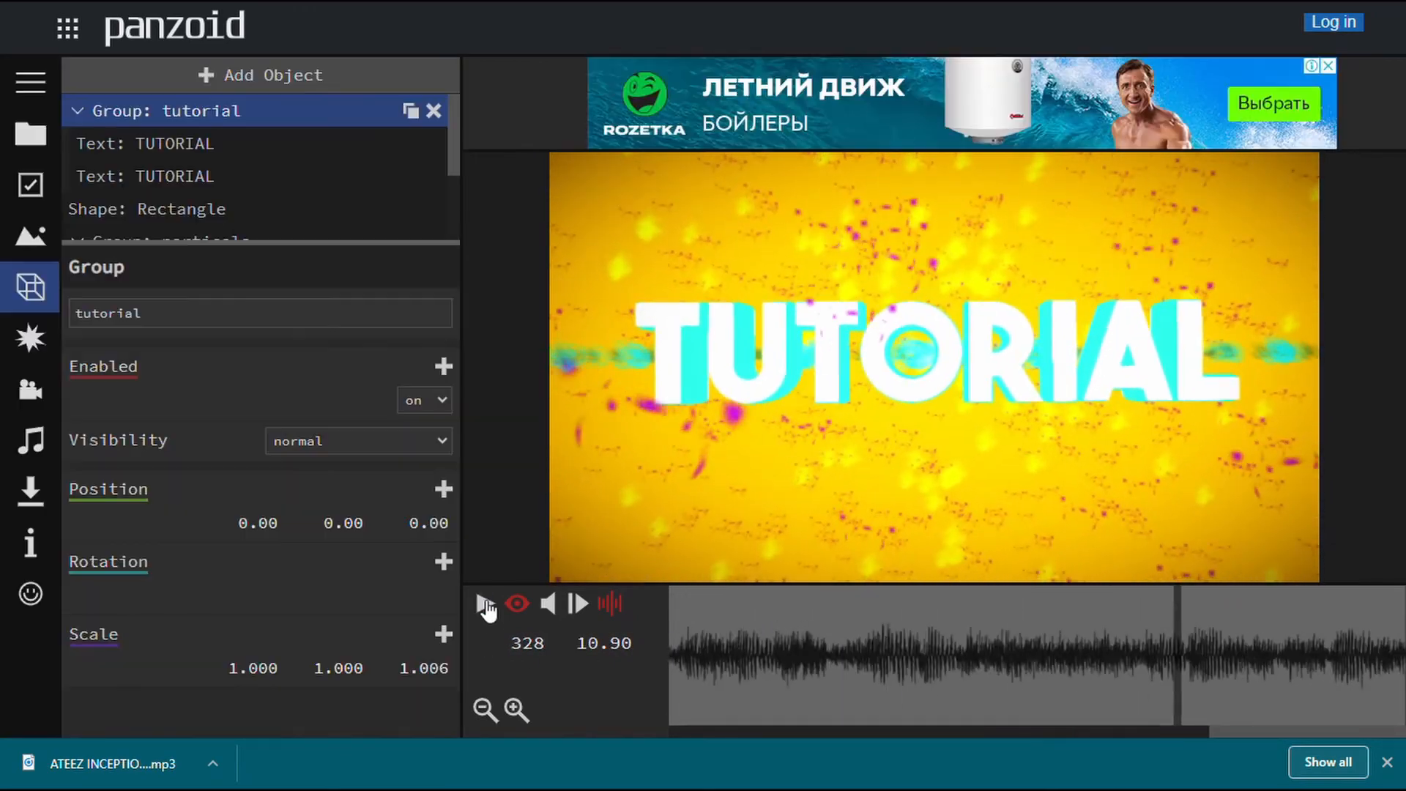
left_click_drag(1246, 737, 875, 725)
left_click(812, 649)
key("space")
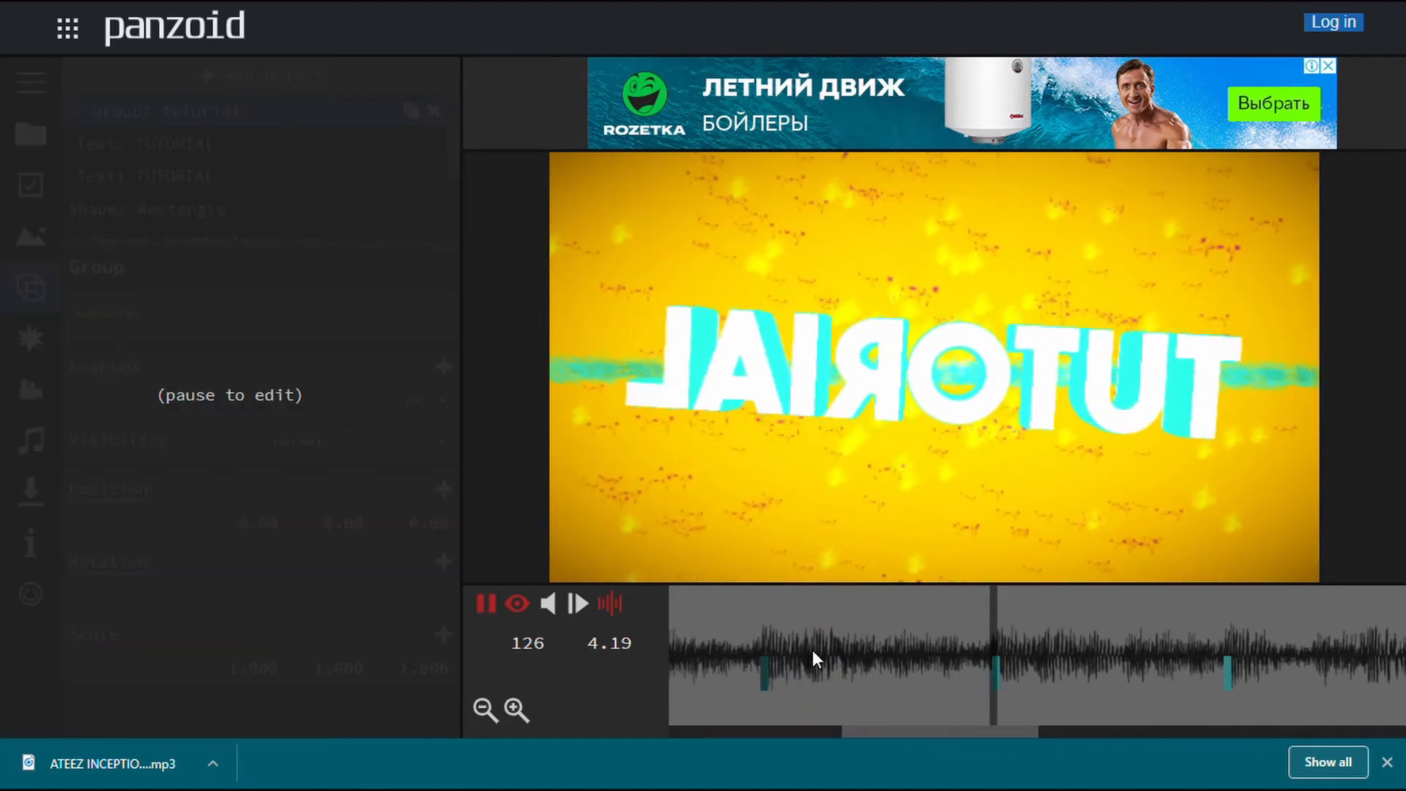
key("space")
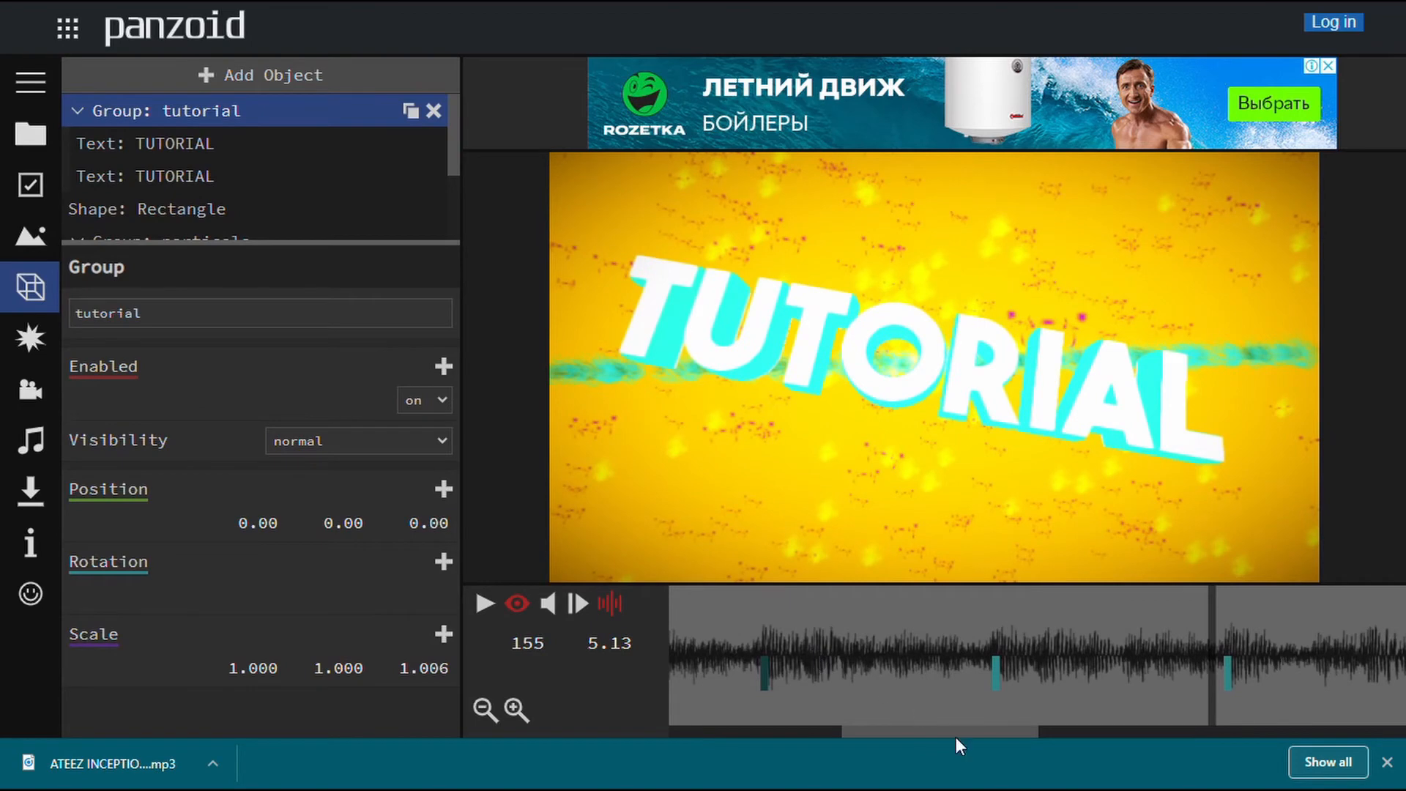
left_click_drag(924, 729, 851, 730)
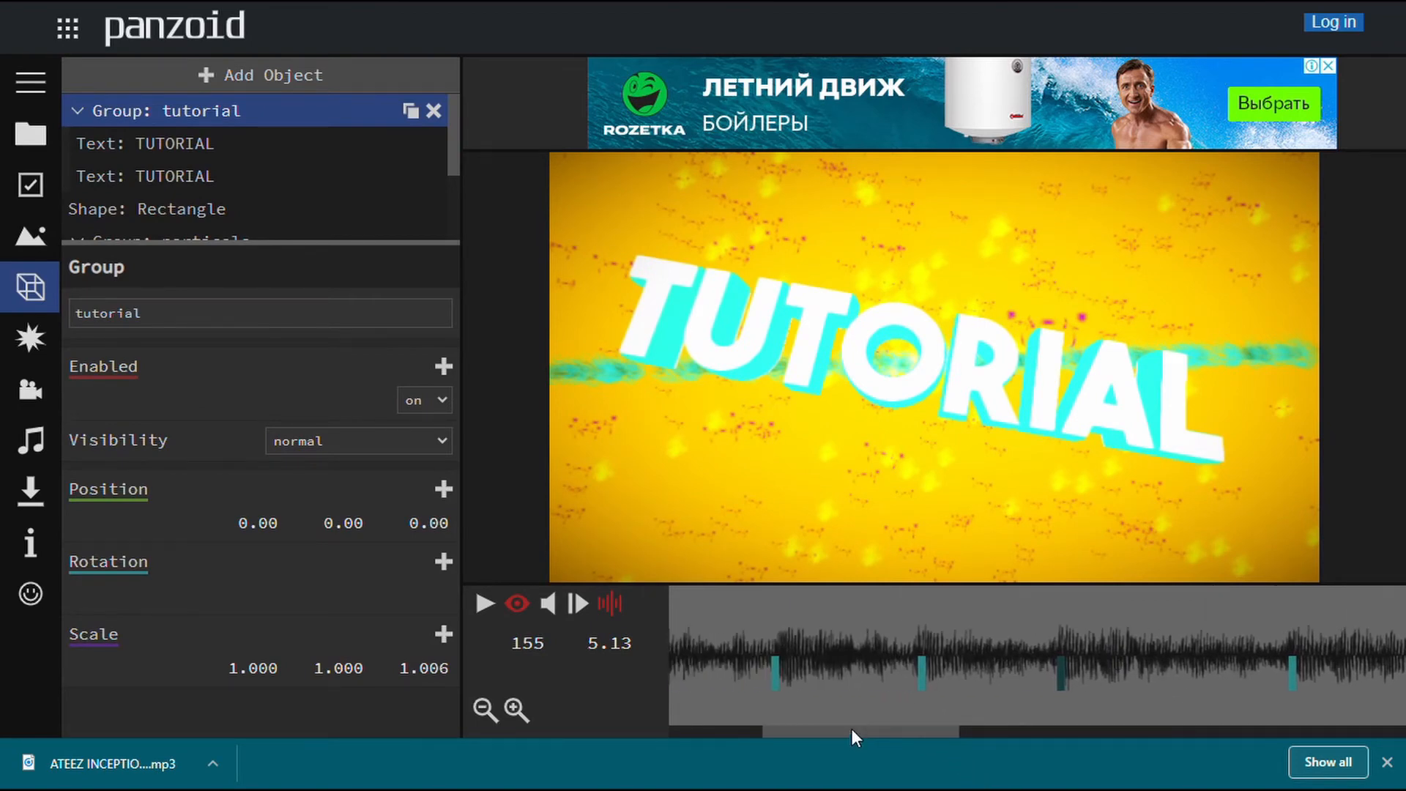
left_click(911, 621)
key("space")
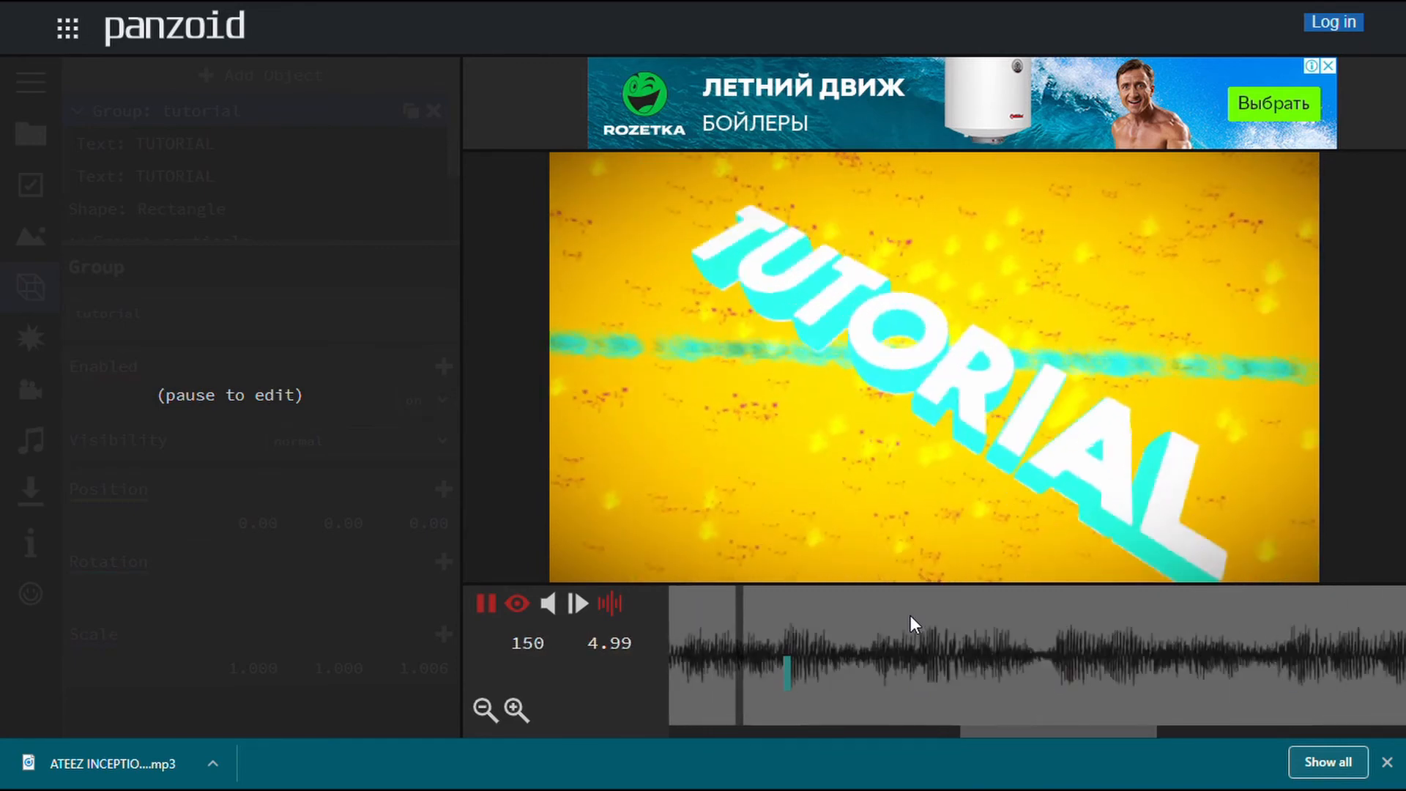
key("space")
Set the easing of the tutorial group's Rotation keyframe at frame 157 to an in-out curve.
left_click(788, 670)
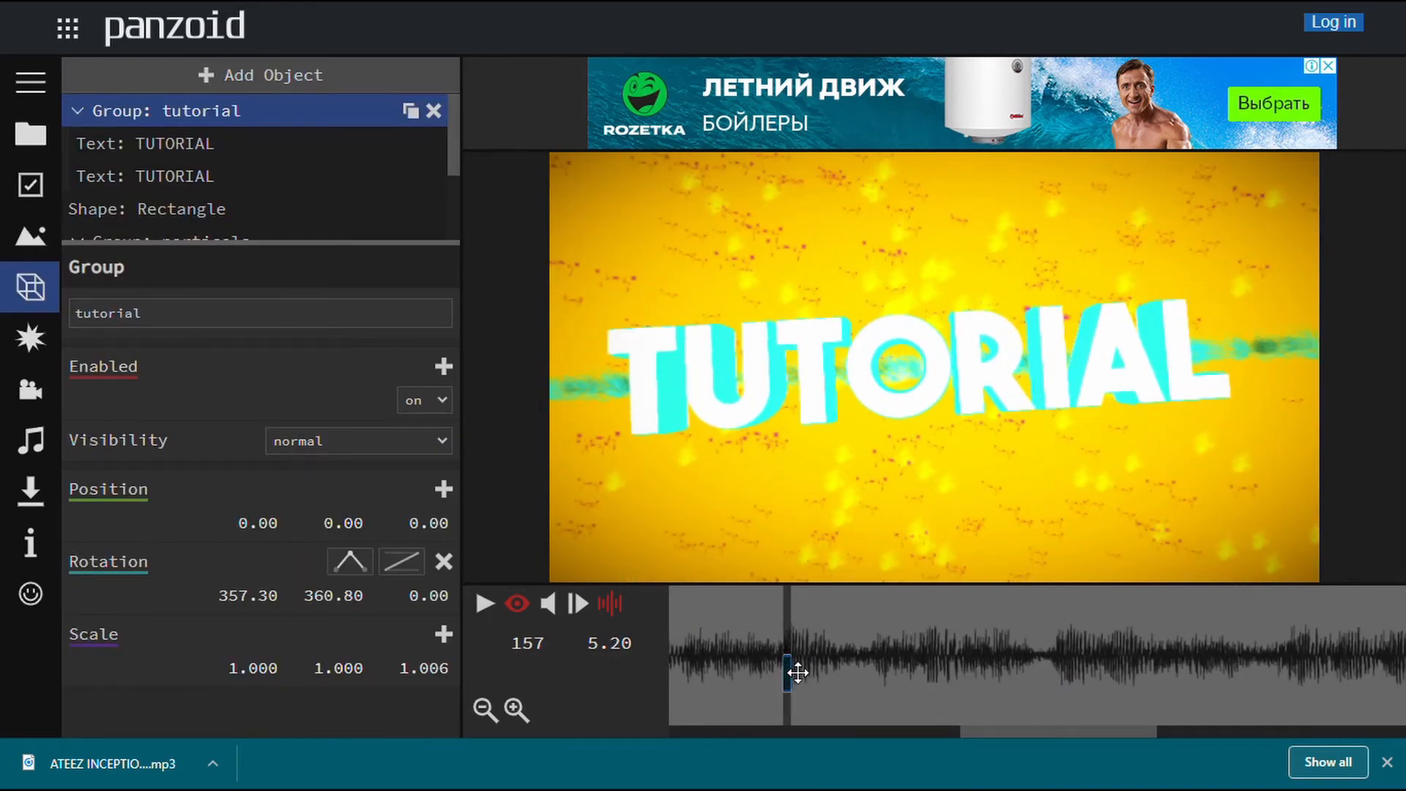
left_click(411, 569)
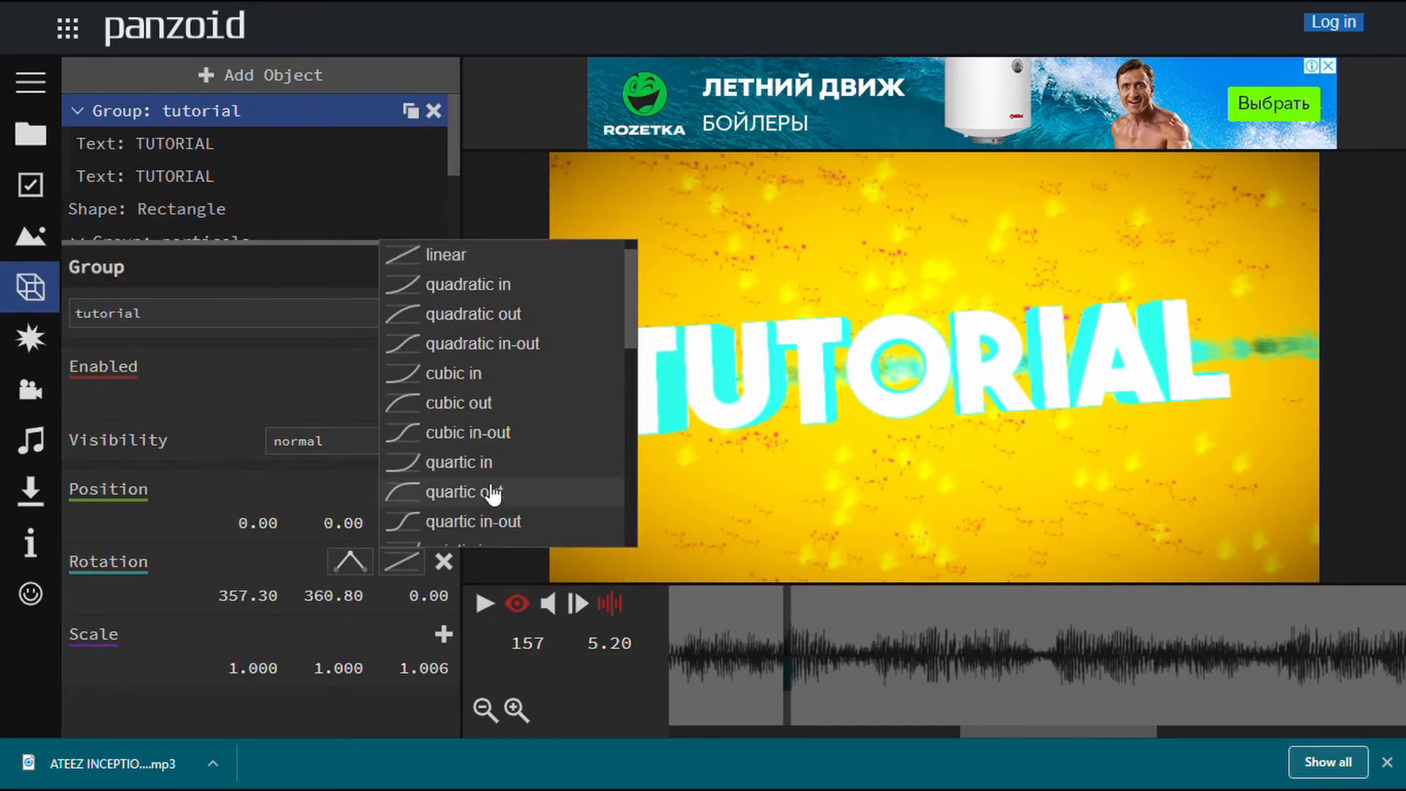
scroll(487, 492, "down", 4)
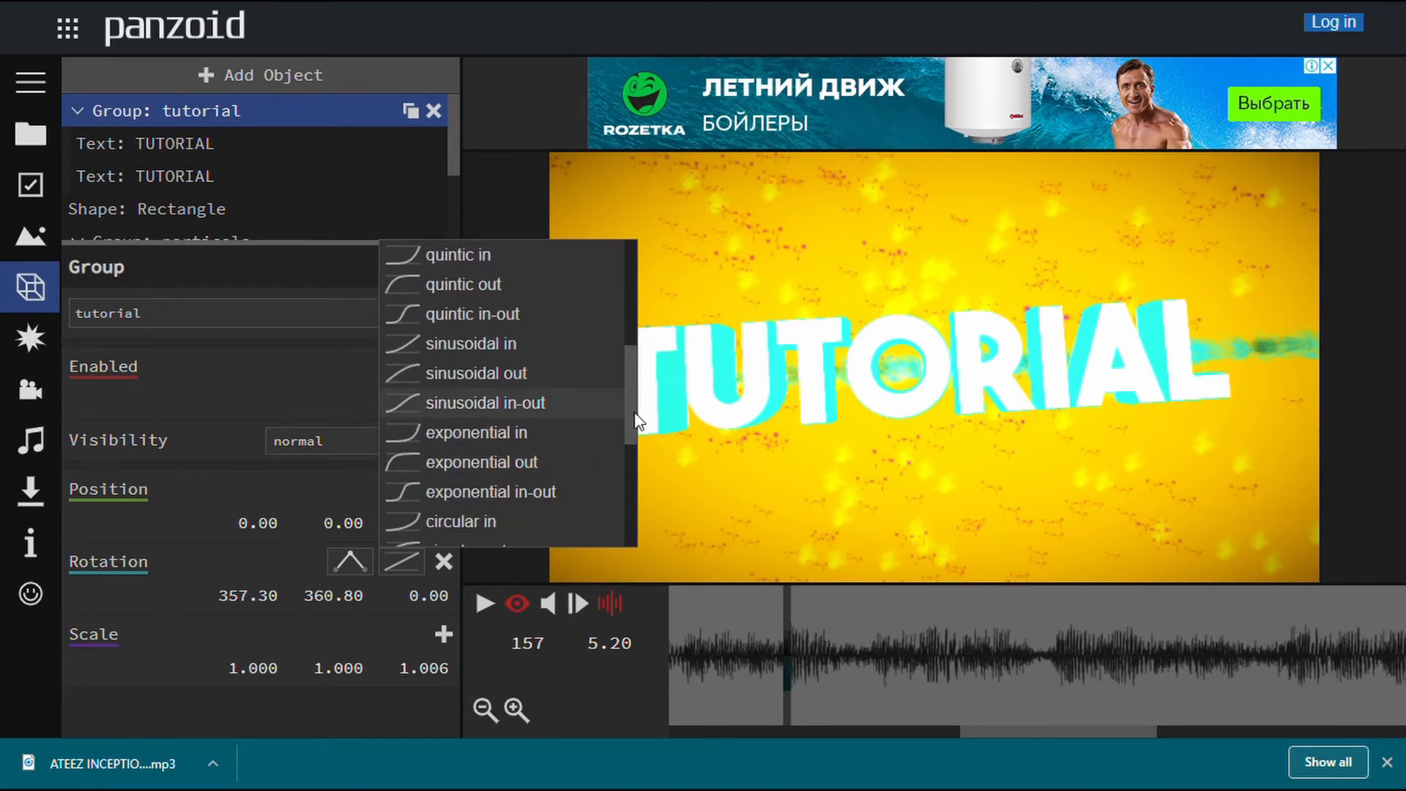
left_click_drag(634, 414, 631, 473)
left_click(480, 386)
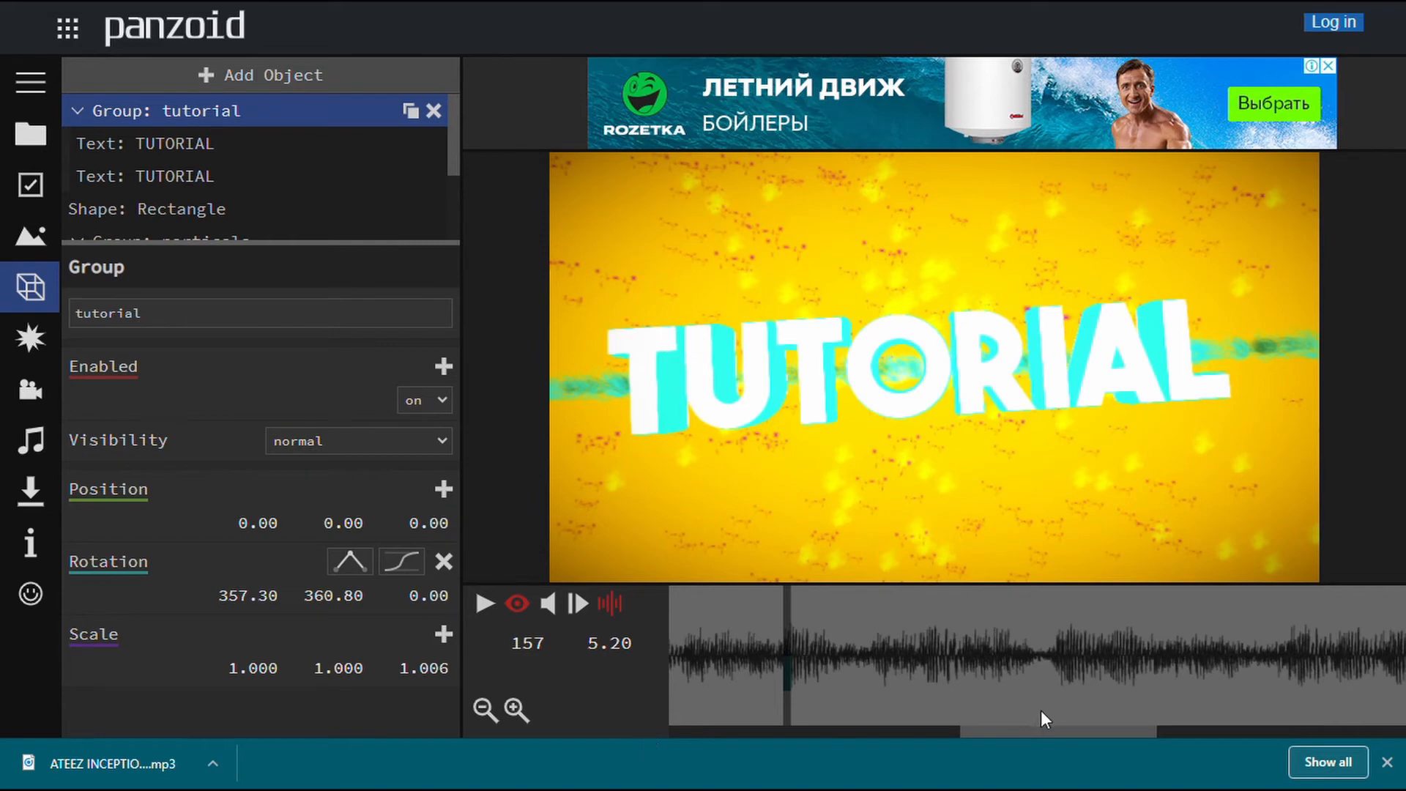
Play the intro from the beginning to about frame 193 to check the eased rotations.
left_click_drag(1038, 731, 608, 735)
left_click_drag(992, 649, 512, 626)
left_click(485, 605)
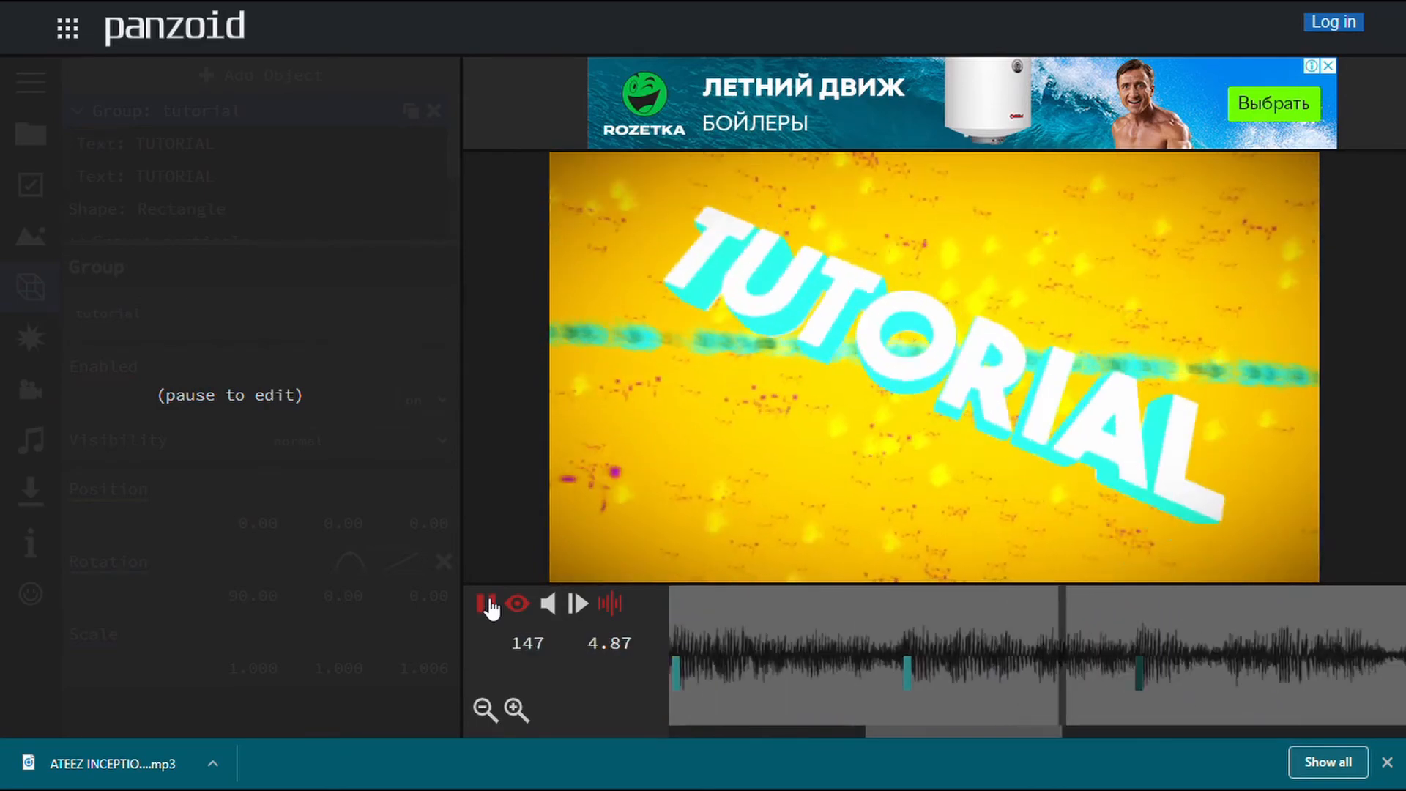
left_click(487, 605)
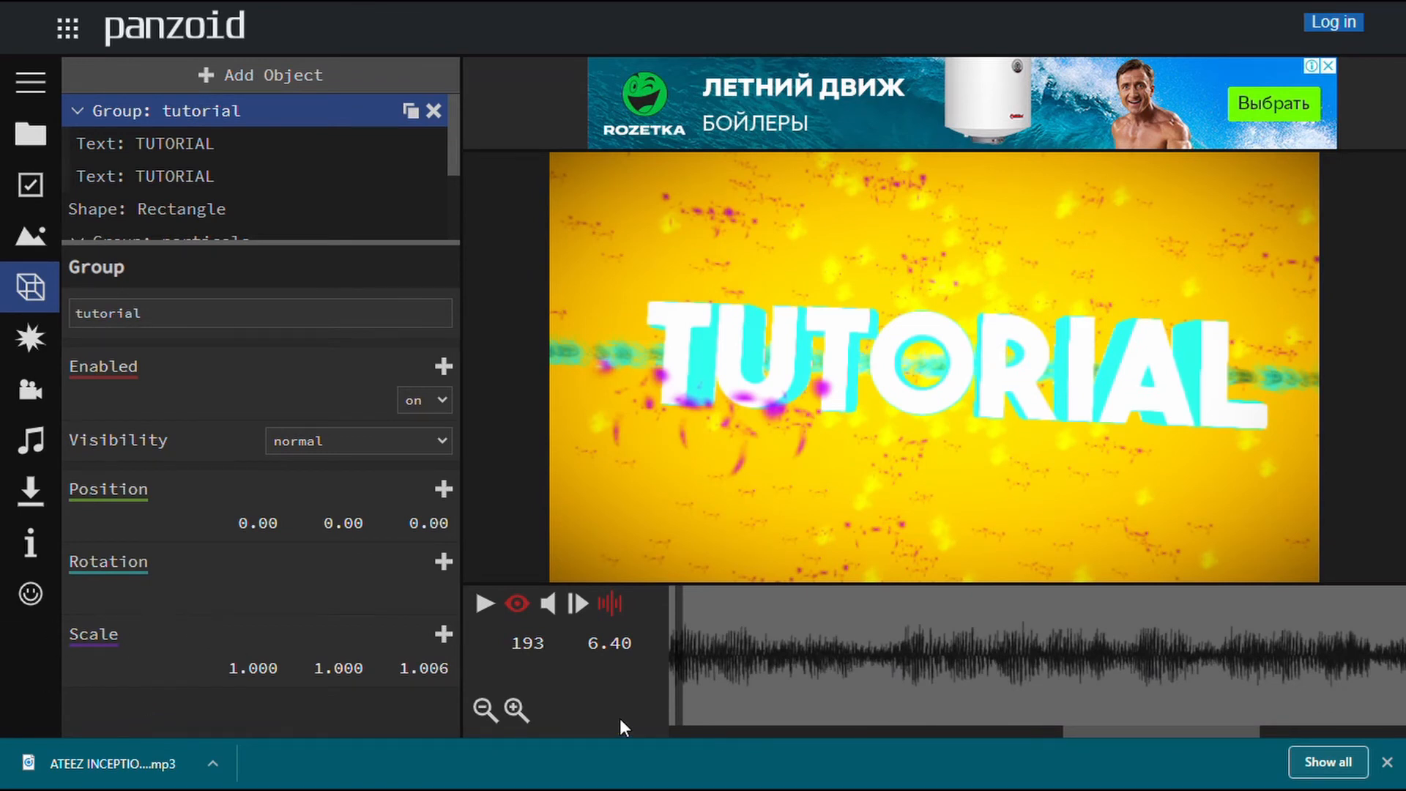
Try a larger X scale of 1.205 on the tutorial group at frame 1 and reset it to 1.
left_click_drag(1205, 734, 339, 775)
left_click(705, 679)
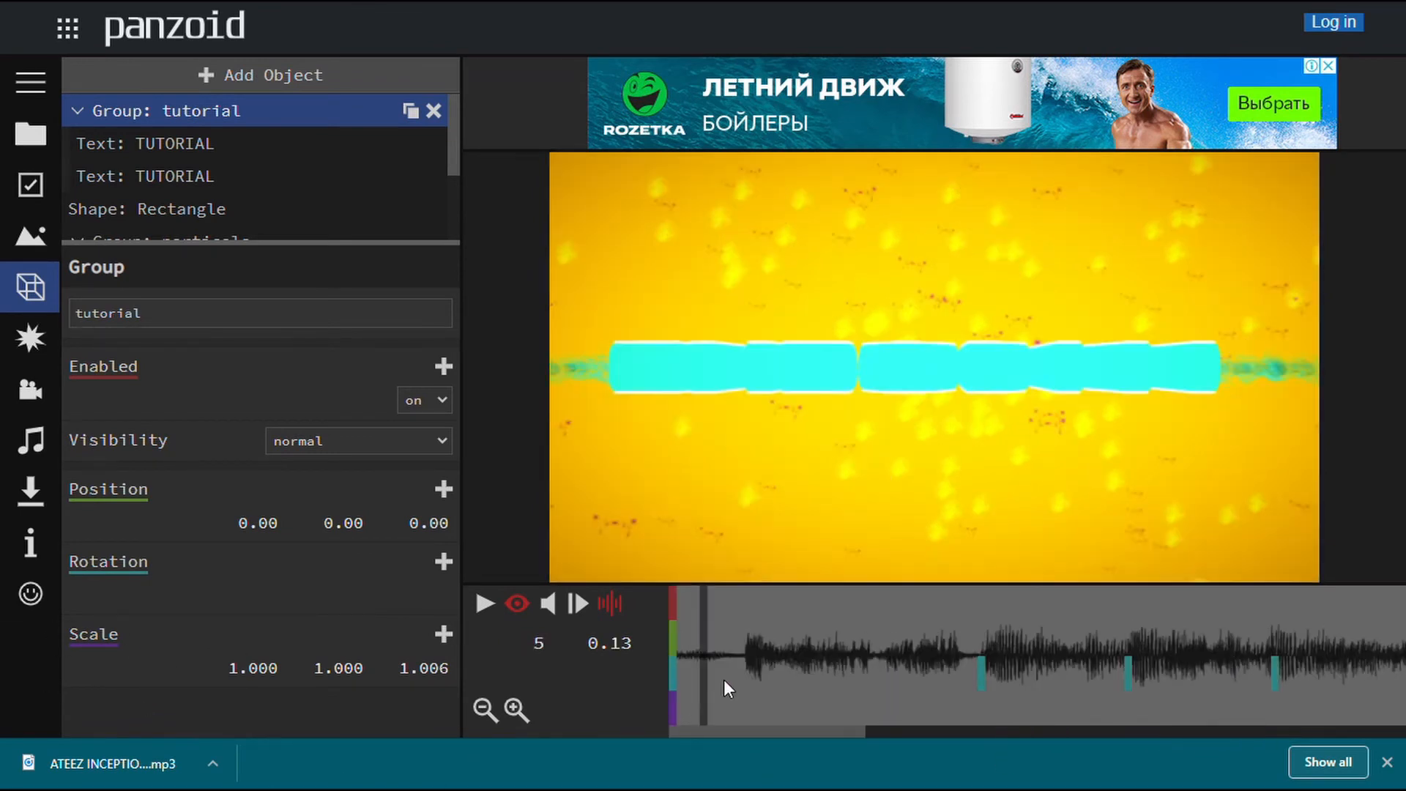
left_click(681, 681)
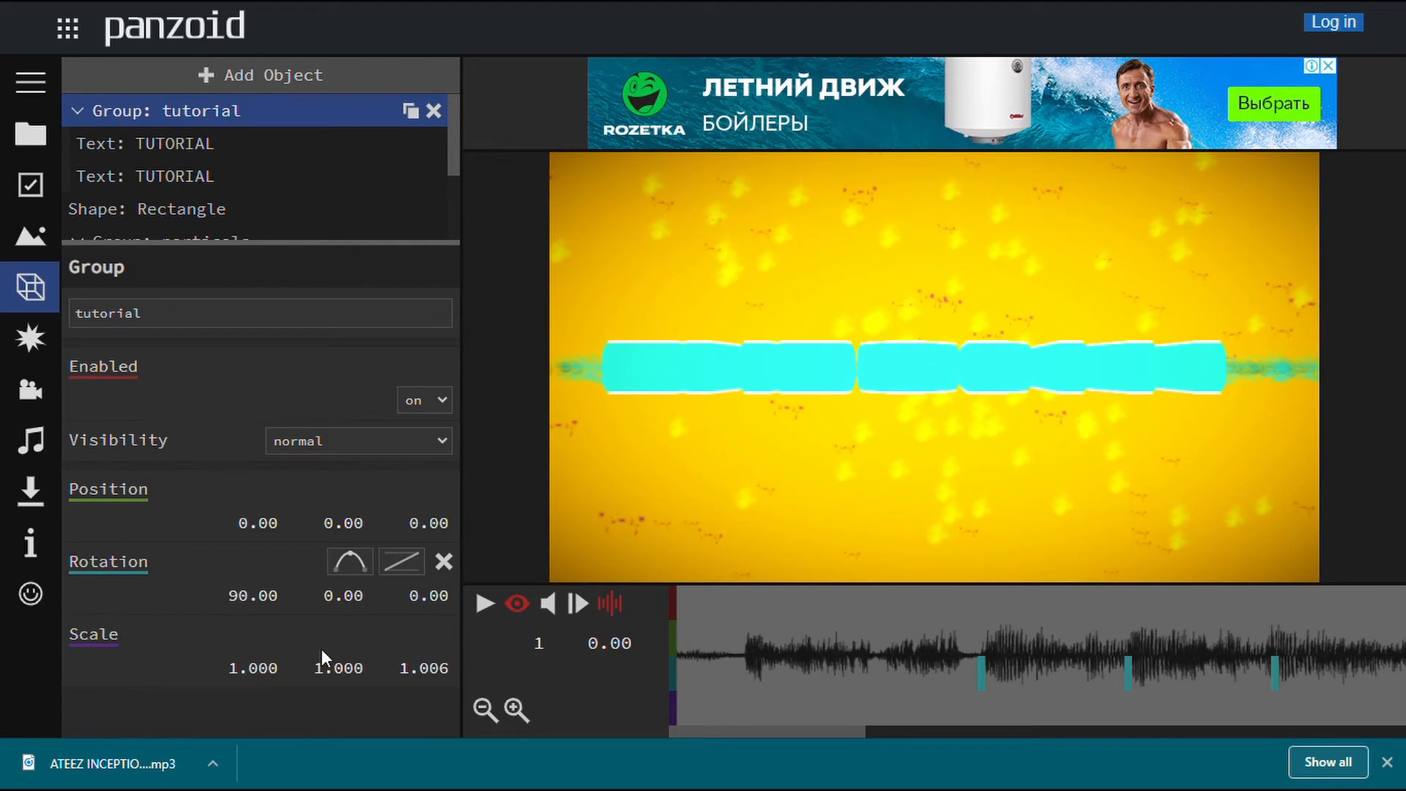
left_click_drag(257, 684, 474, 692)
left_click_drag(257, 684, 264, 685)
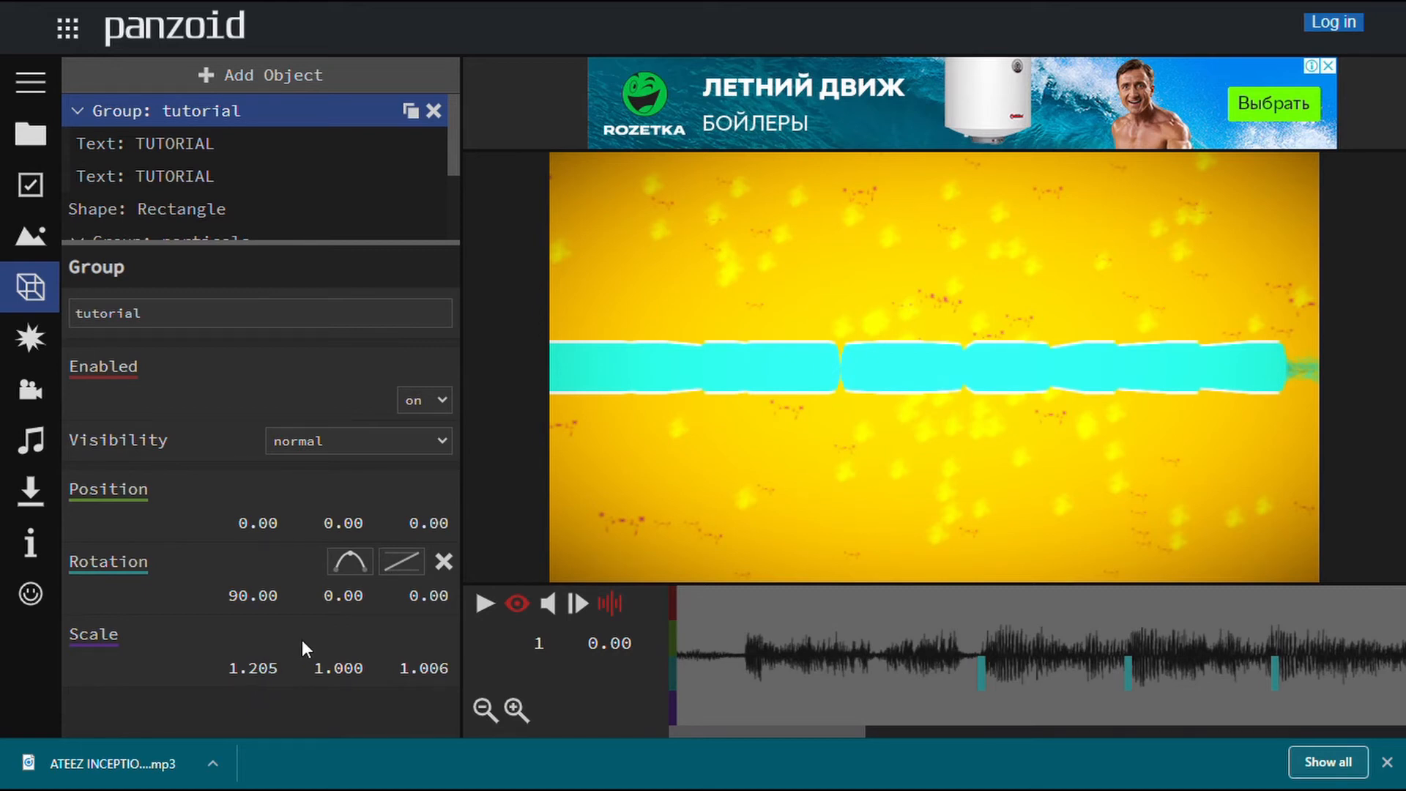
left_click(265, 674)
type("1")
key("Return")
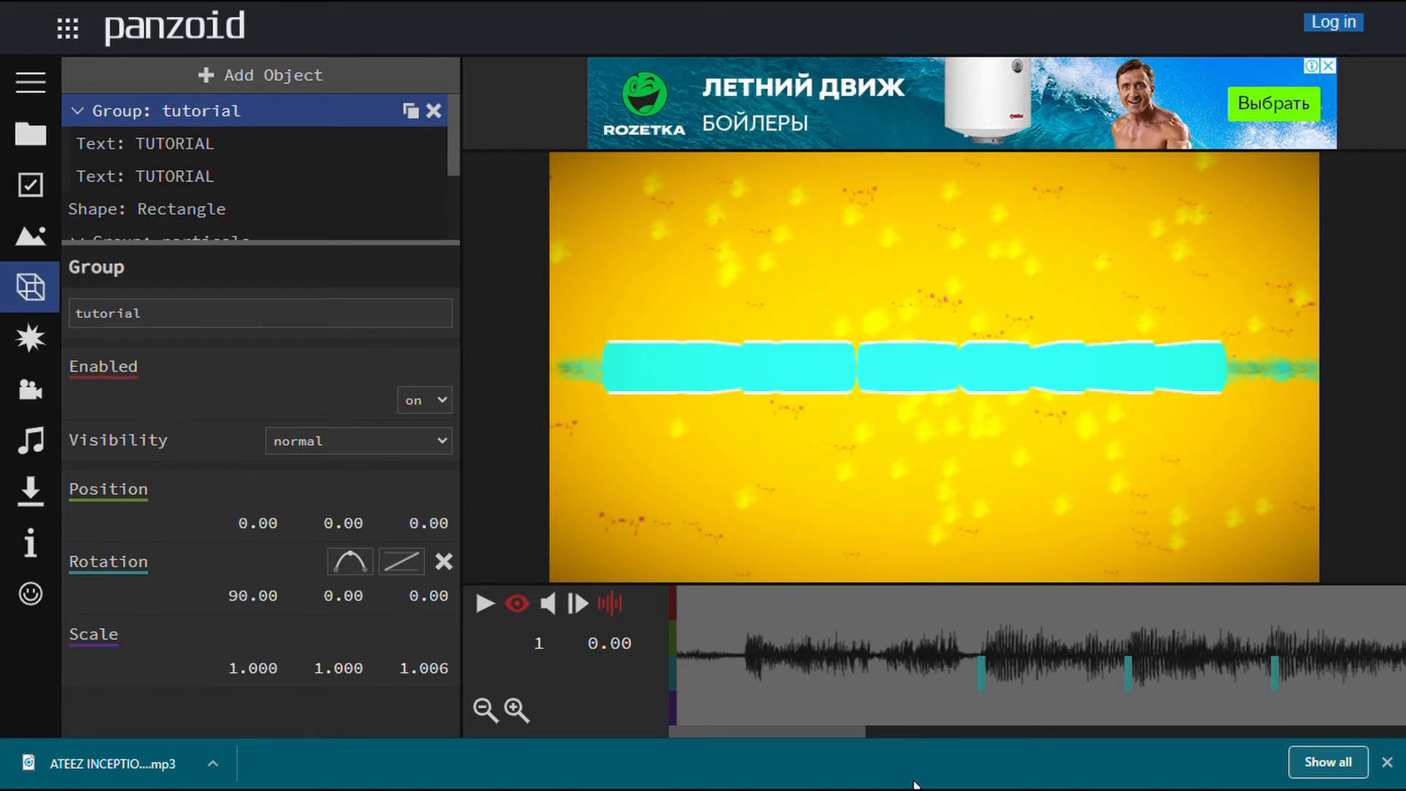
Try wider and narrower X scales on the tutorial group at frame 41 and reset the X scale to 1.
left_click(1026, 628)
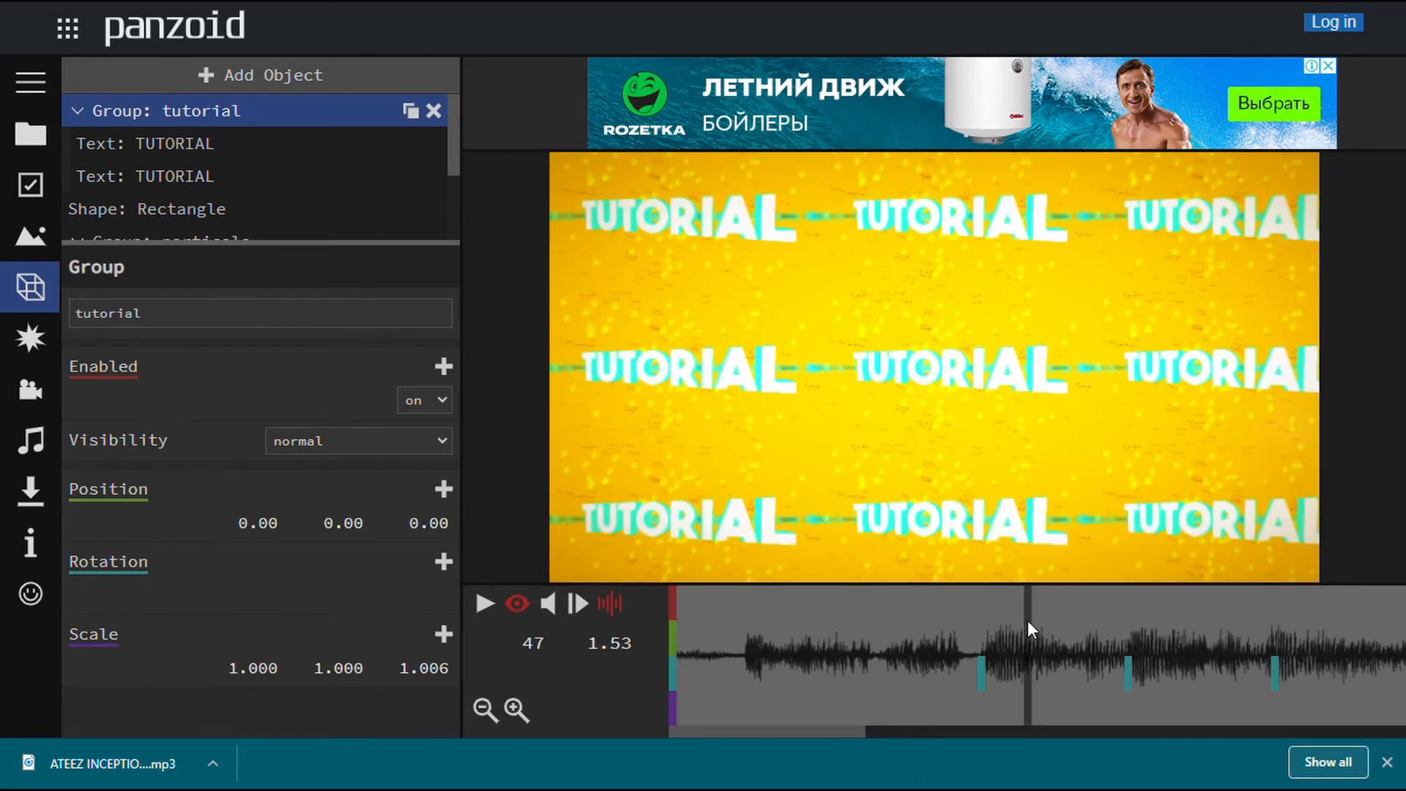
left_click(991, 636)
left_click(982, 635)
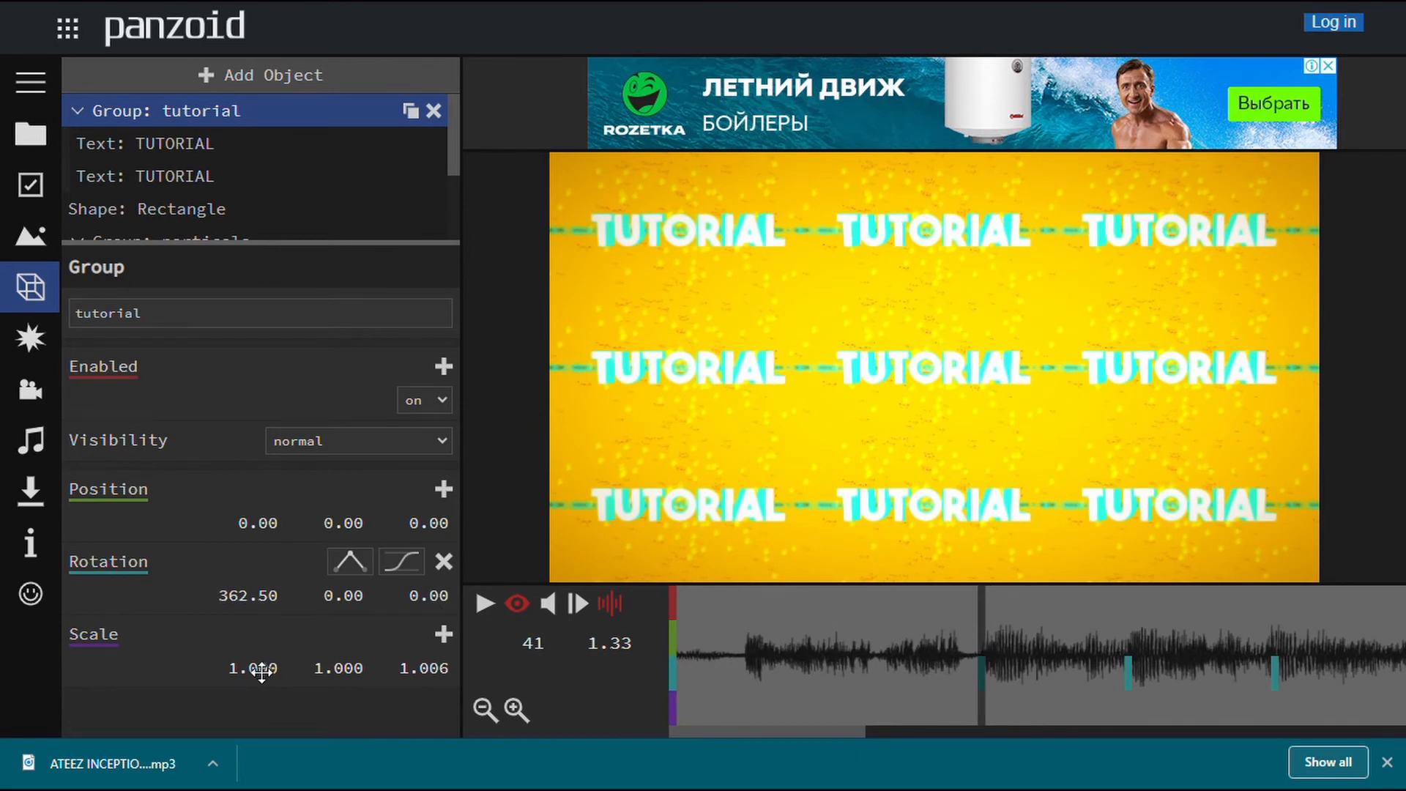
left_click_drag(252, 679, 869, 681)
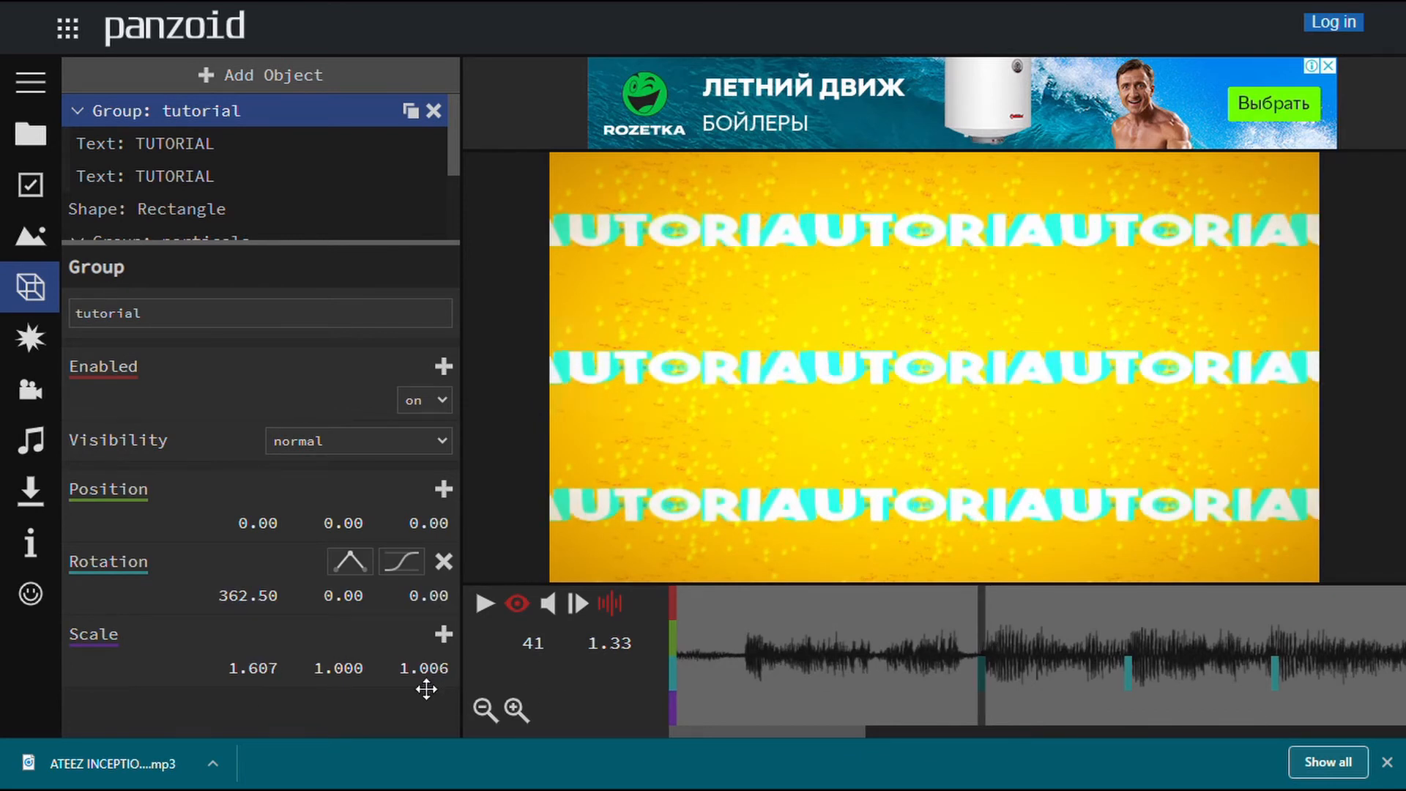
left_click_drag(249, 688, 207, 644)
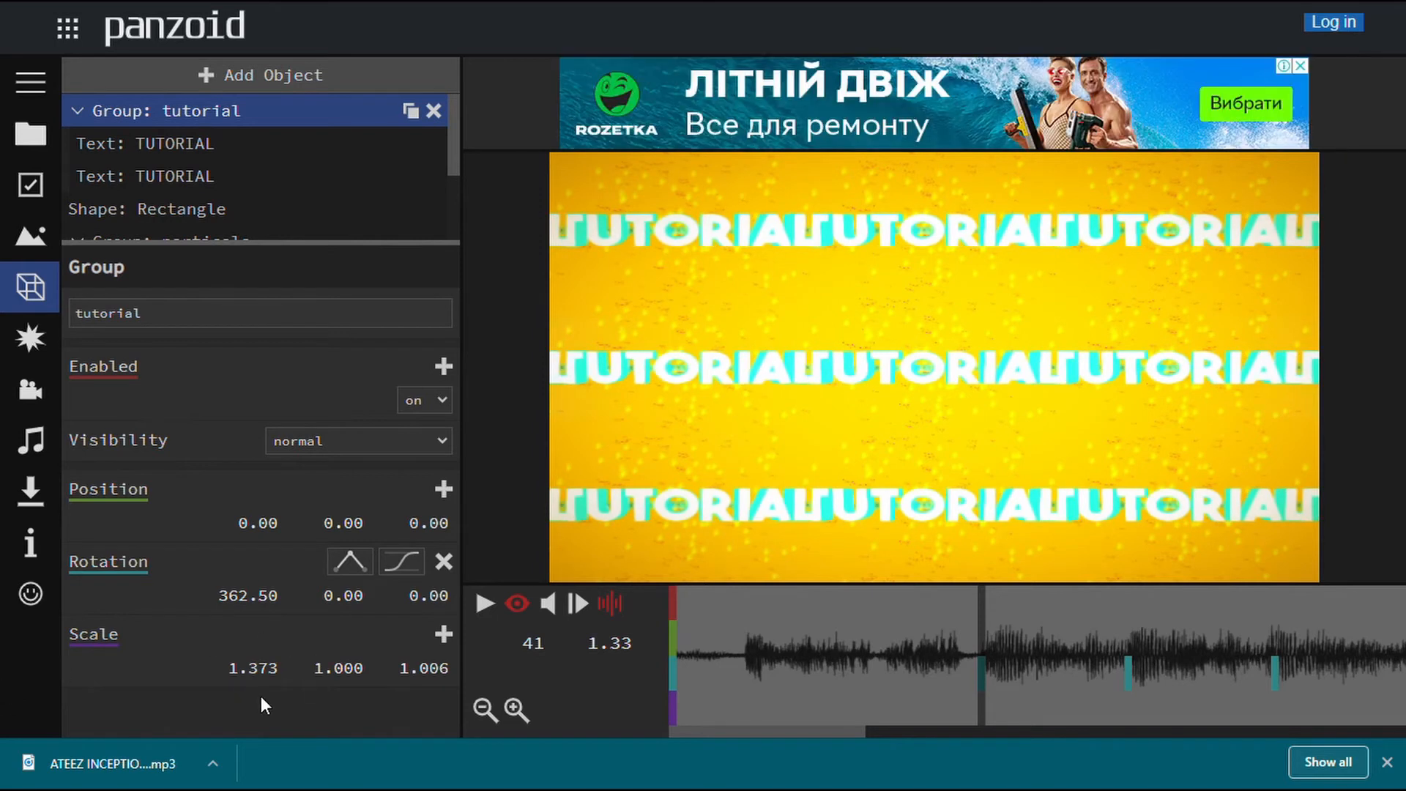
left_click_drag(273, 675, 214, 647)
left_click_drag(275, 681, 88, 666)
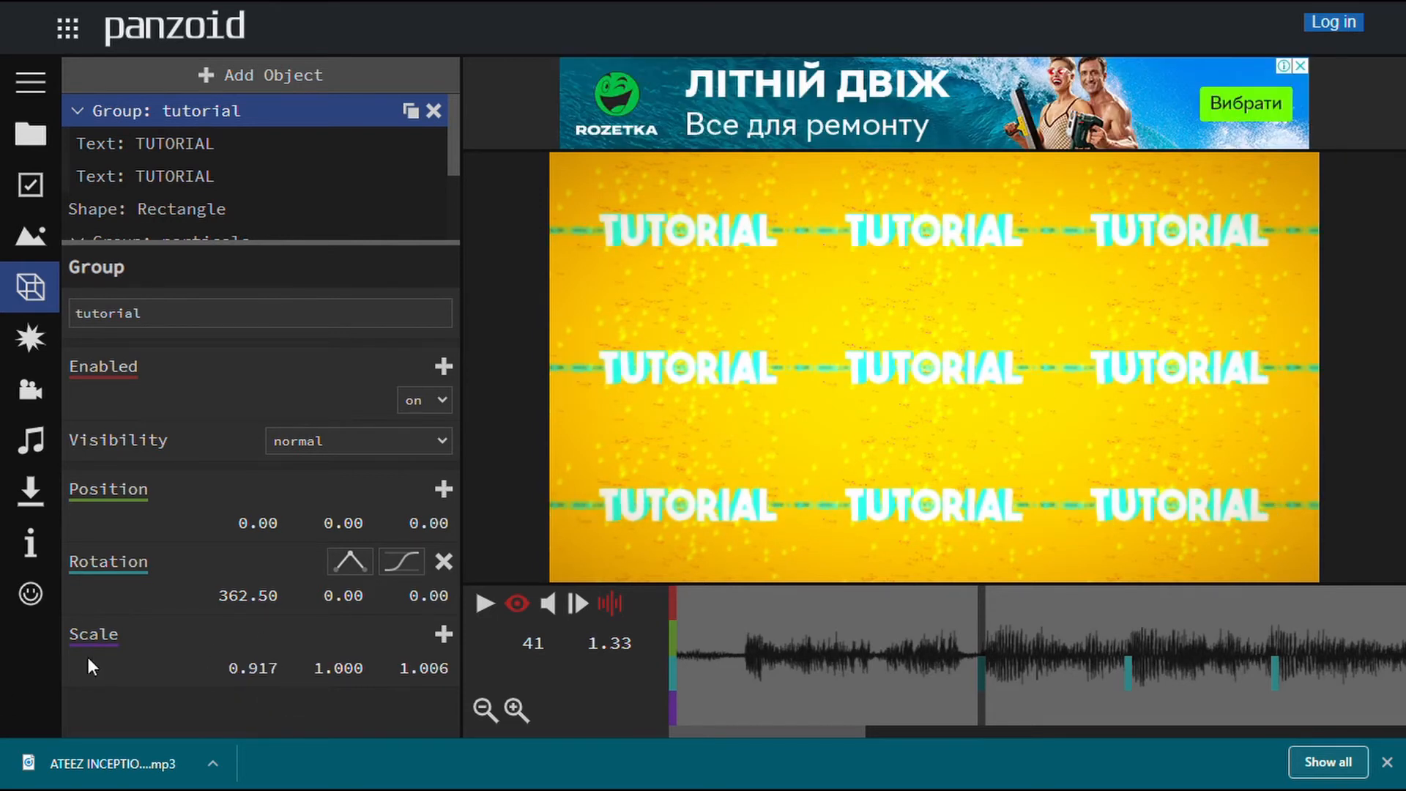
left_click_drag(260, 684, 294, 684)
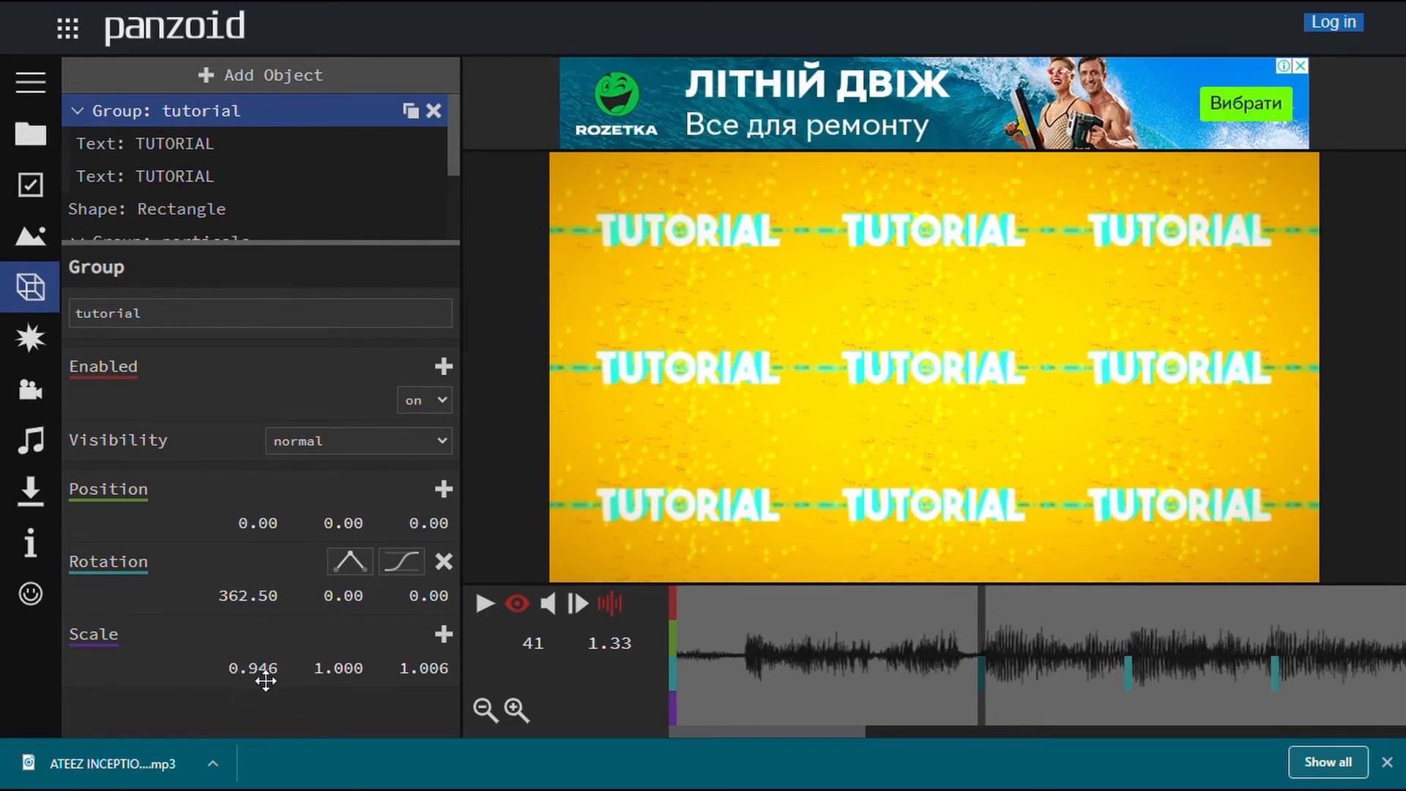
left_click(264, 678)
key("BackSpace")
key("Return")
Try larger Z scales on the tutorial group at frame 41, including 2.388 and 1000.
left_click_drag(419, 680, 1405, 724)
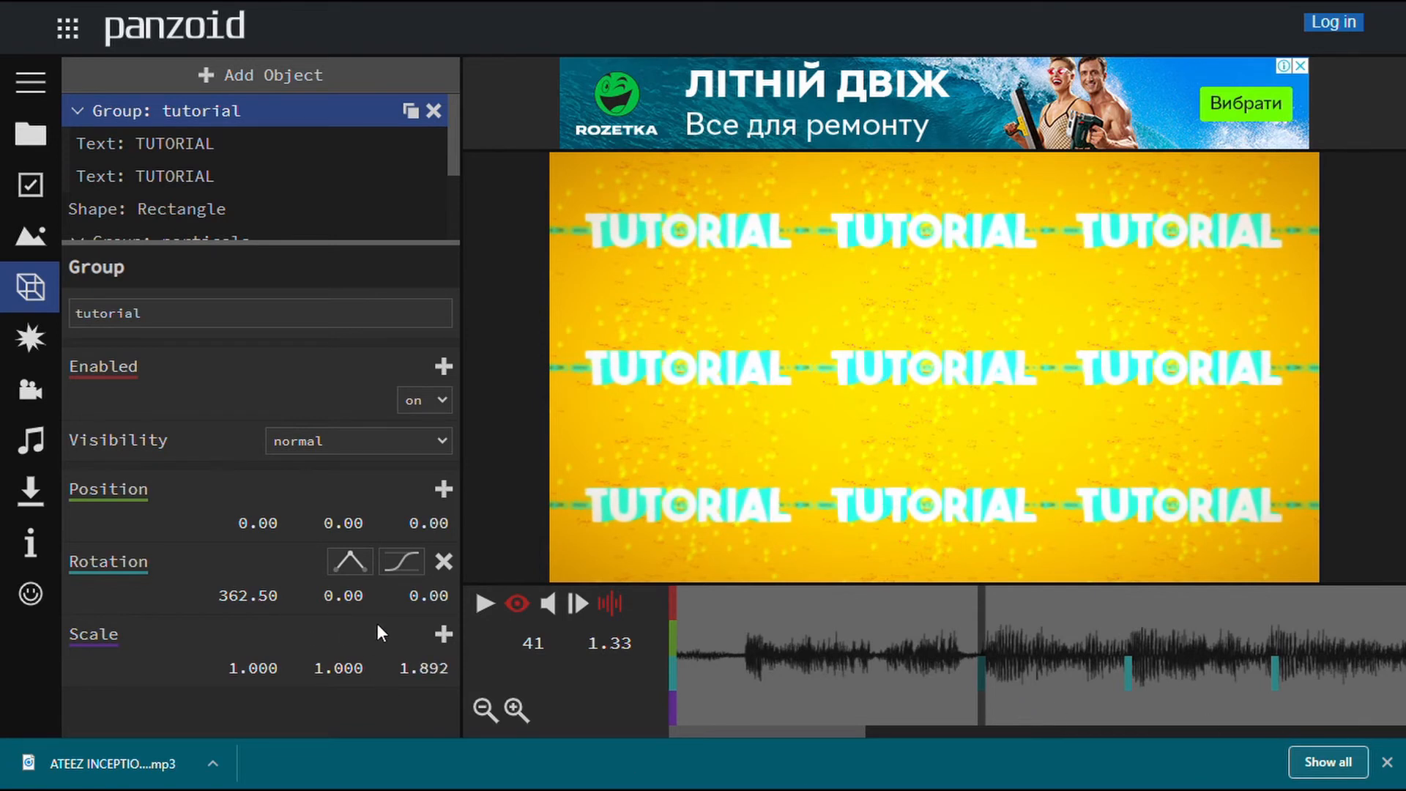
left_click_drag(424, 667, 944, 701)
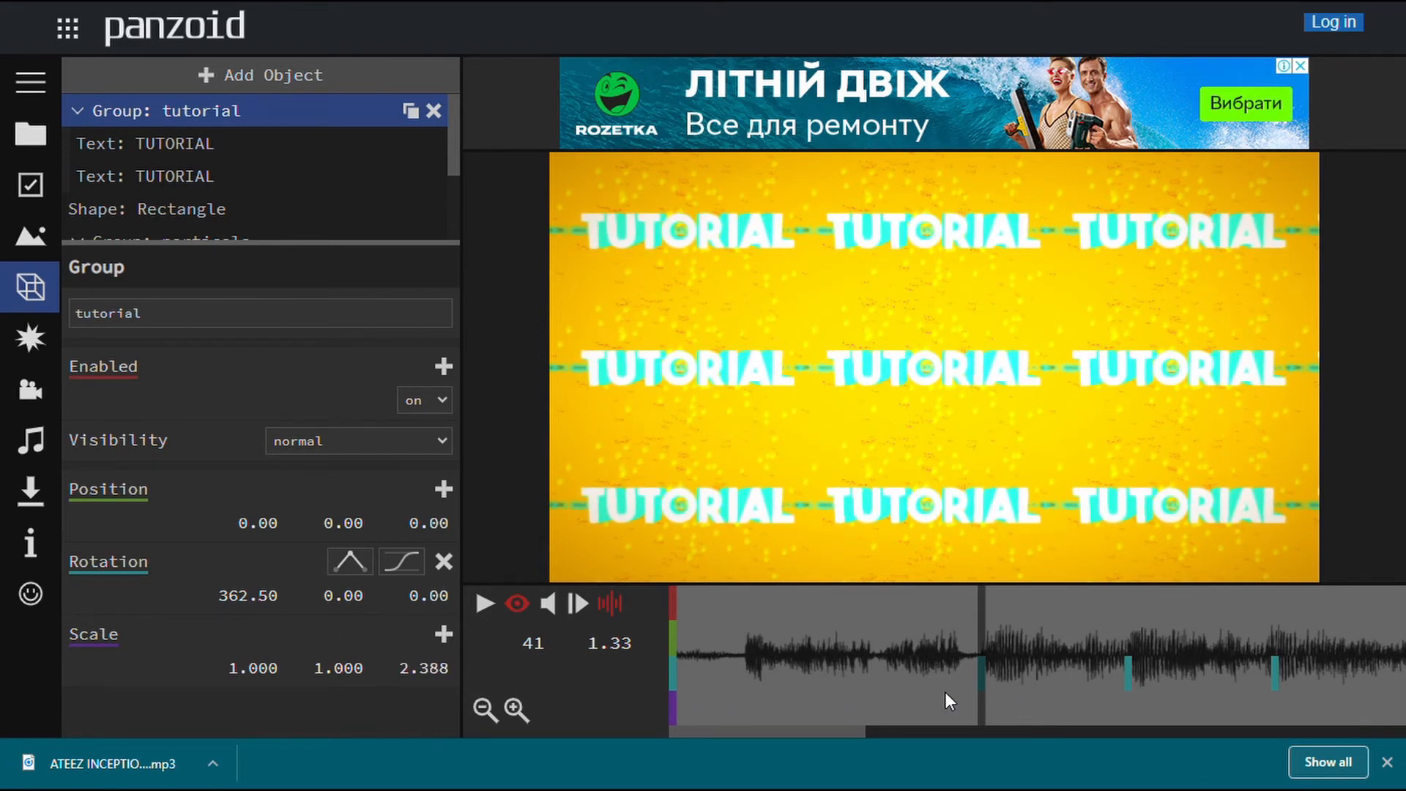
left_click(419, 678)
type("2")
type("200")
type("0")
key("Return")
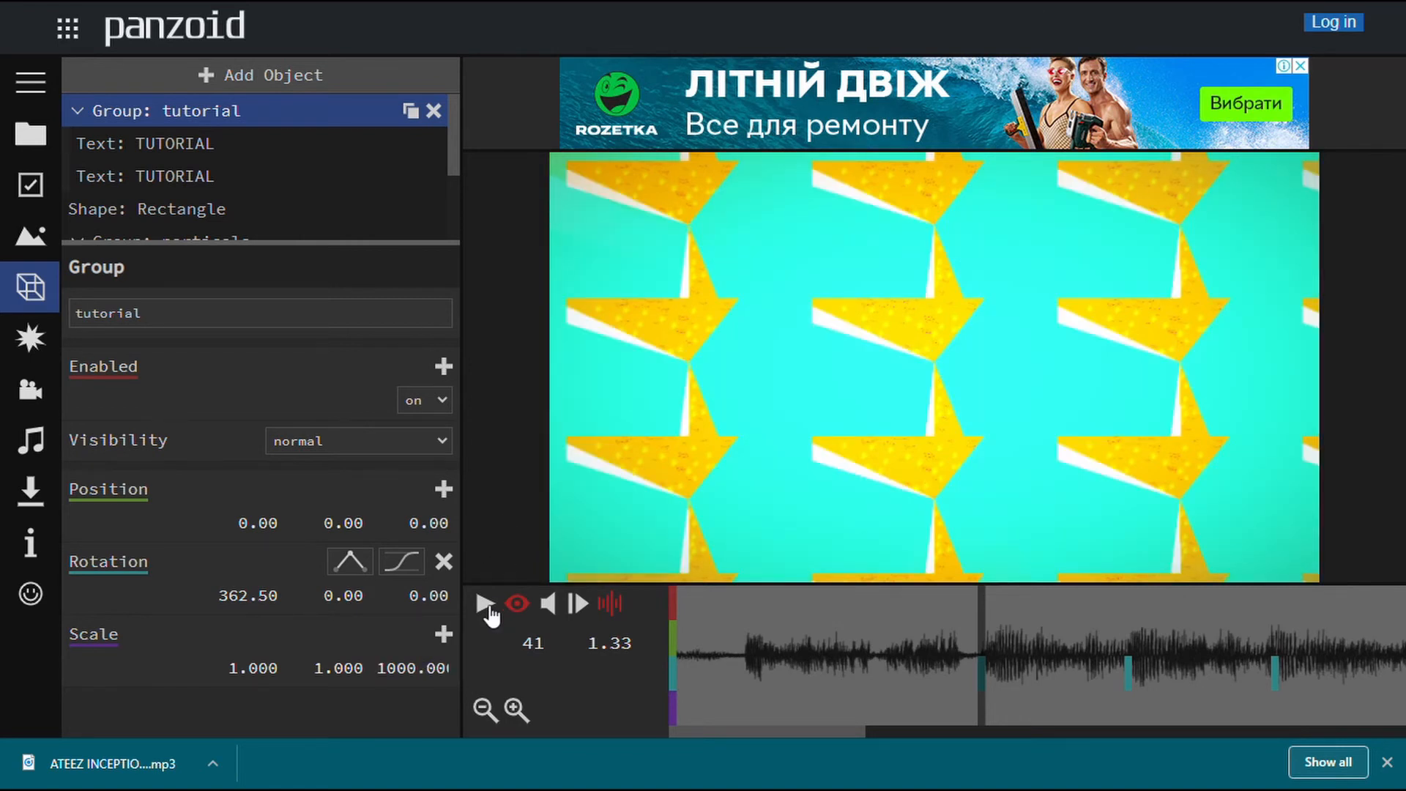
Set the tutorial group's Z scale to 2.000 at frame 41.
left_click(421, 678)
key("BackSpace")
type("2.000")
key("Return")
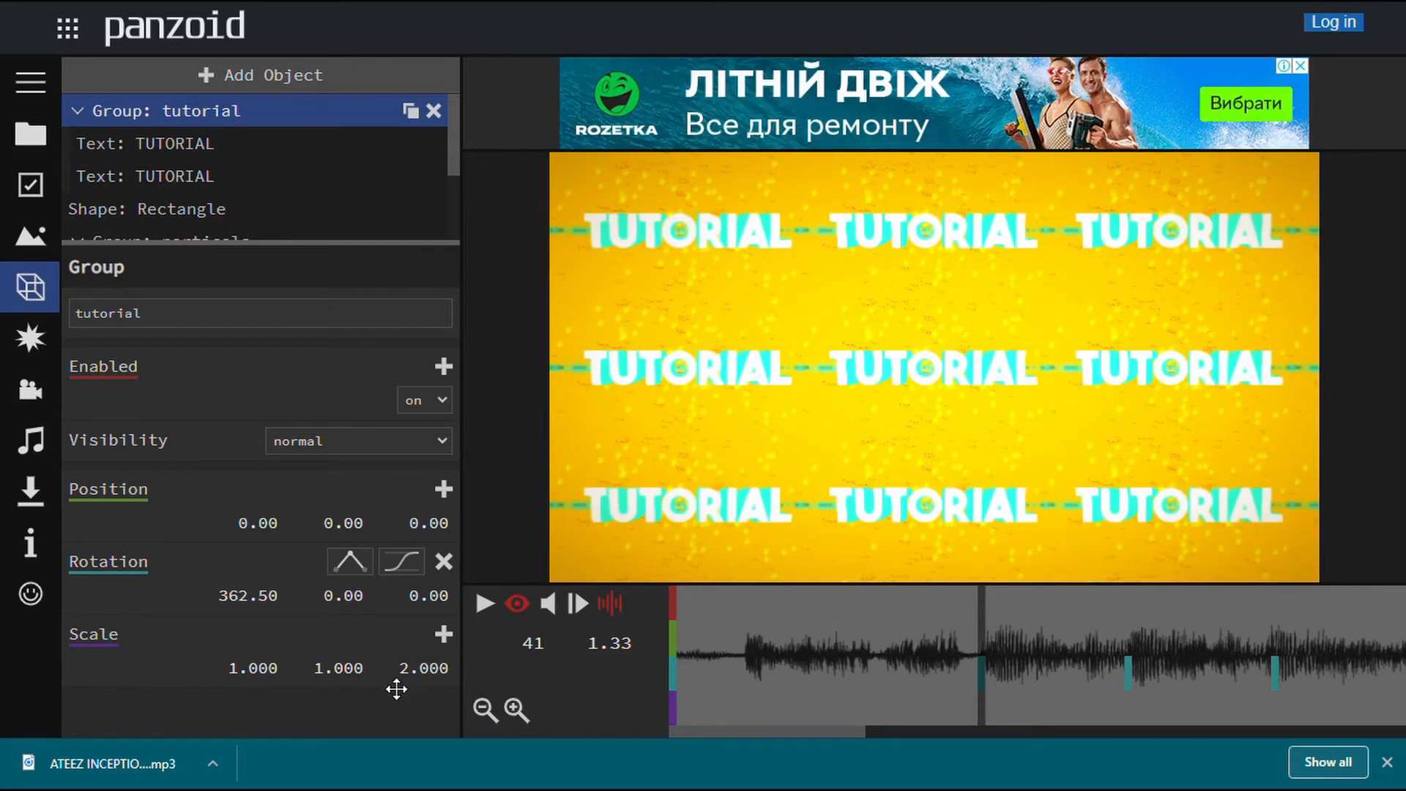
Set the tutorial group's Y scale to 2.000 at frame 41.
left_click_drag(362, 683, 333, 678)
left_click(334, 683)
left_click(333, 680)
left_click(362, 670)
key("BackSpace")
key("BackSpace")
key("BackSpace")
left_click(477, 522)
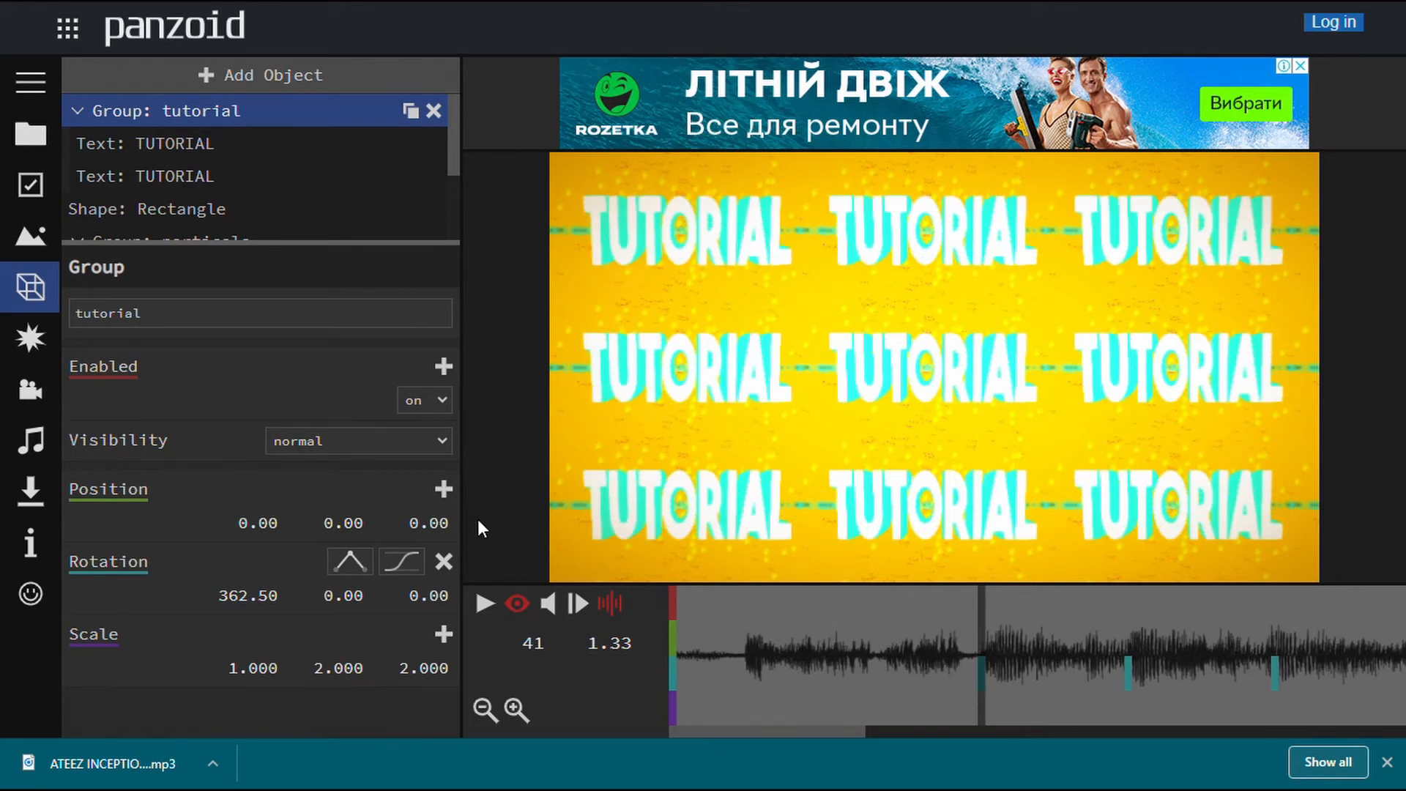
Try an X scale of 2.000 on the tutorial group at frame 41.
left_click(244, 670)
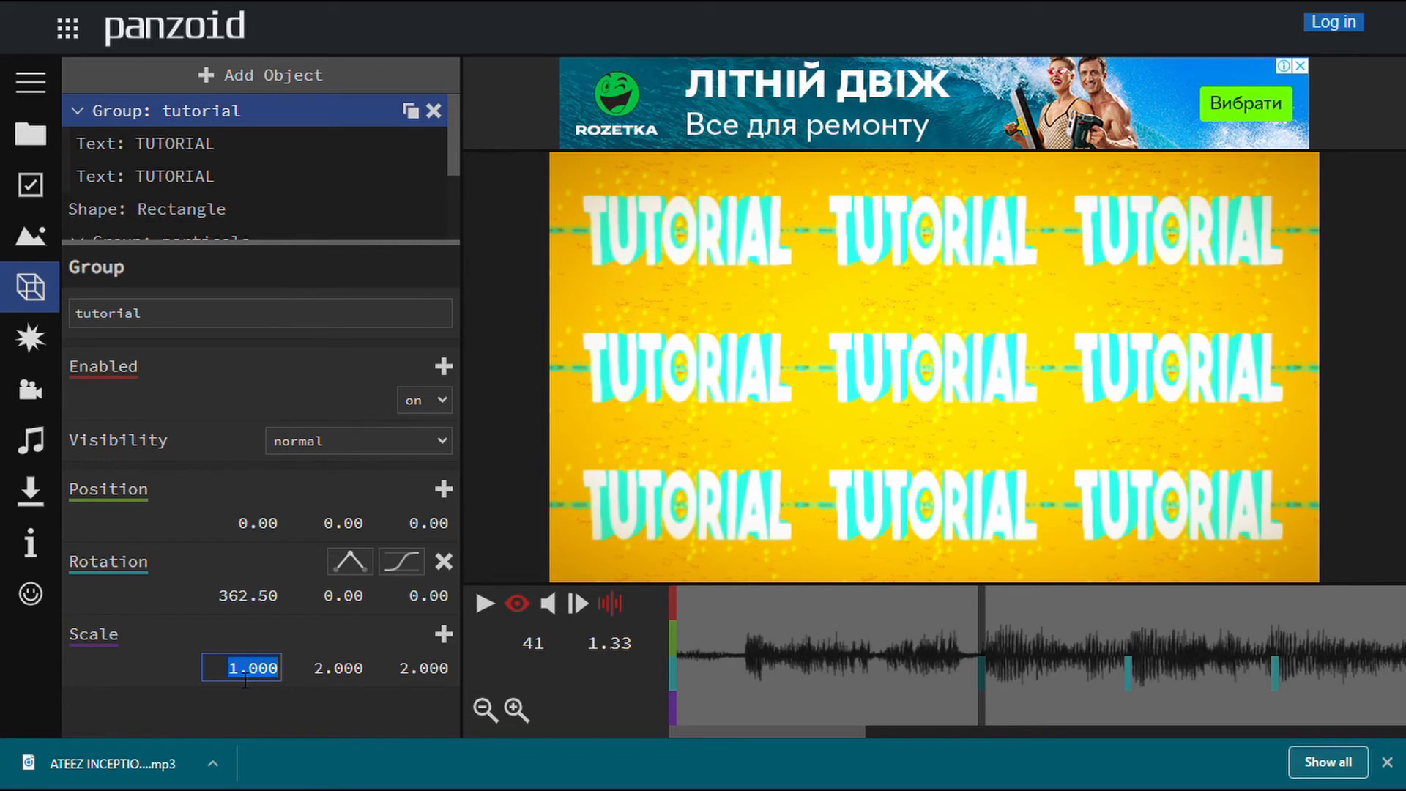
left_click(231, 680)
key("Right")
key("BackSpace")
type("2")
left_click(477, 507)
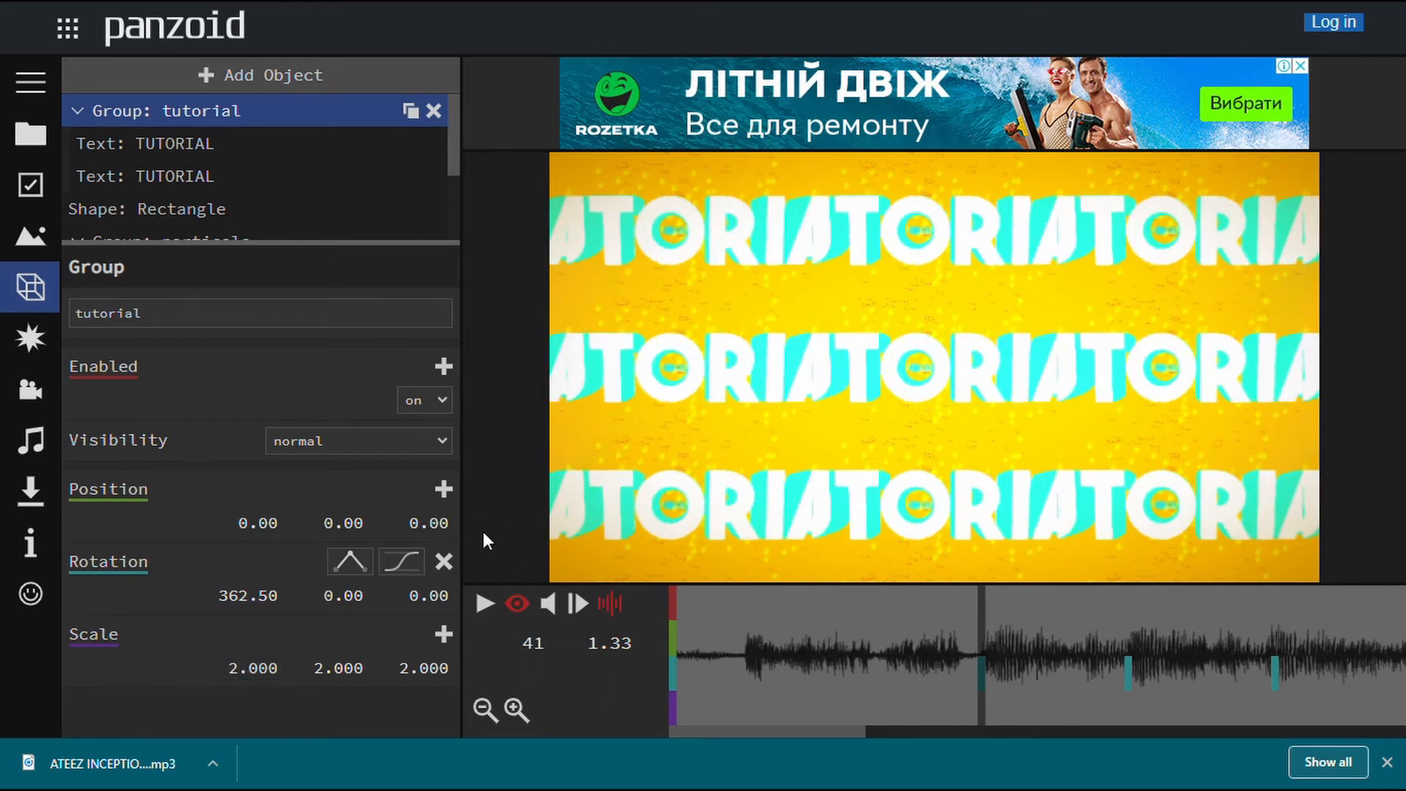
Try lower Multiplier values of 2.305 and 2.495 on the Duplicate effect's keyframe at frame 42.
left_click(29, 339)
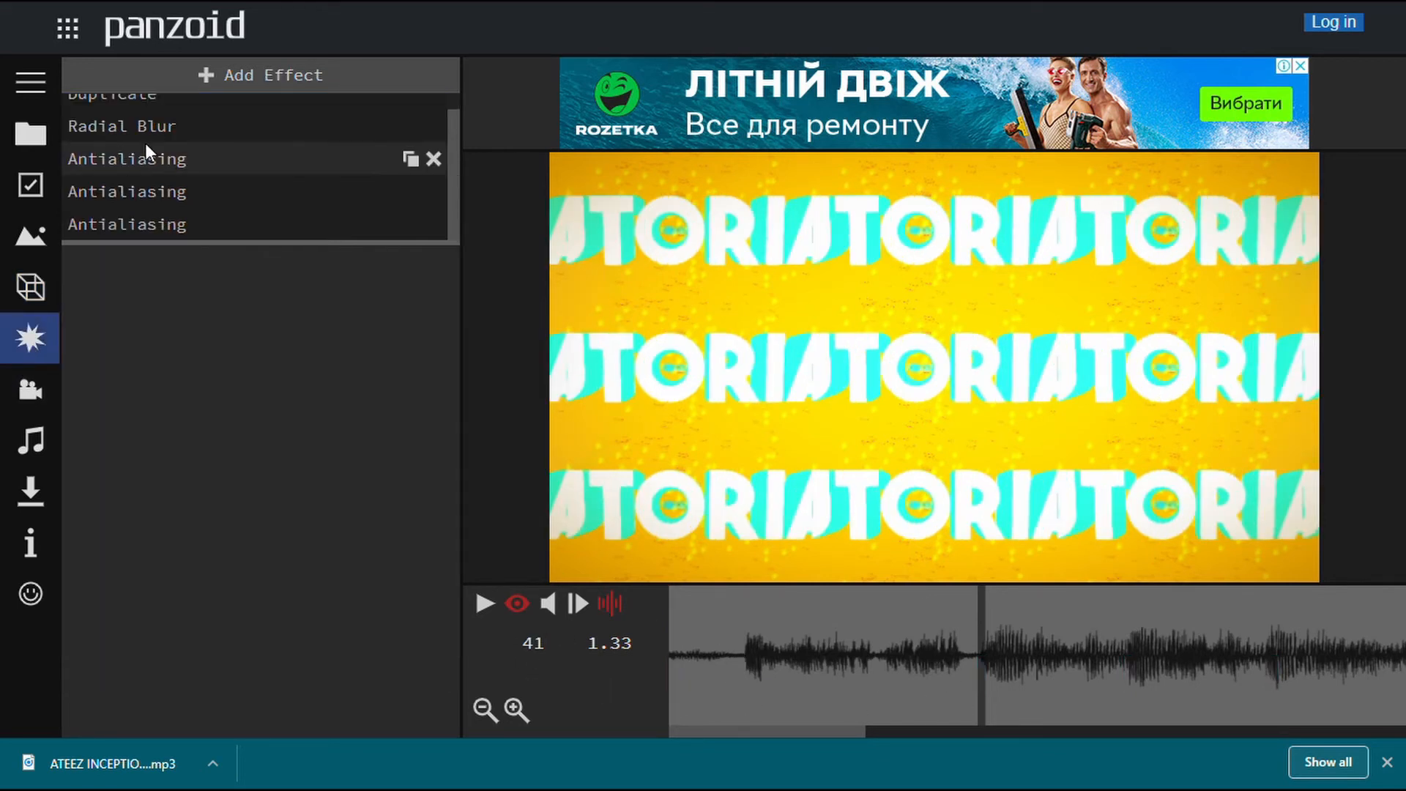
scroll(452, 177, "up", 1)
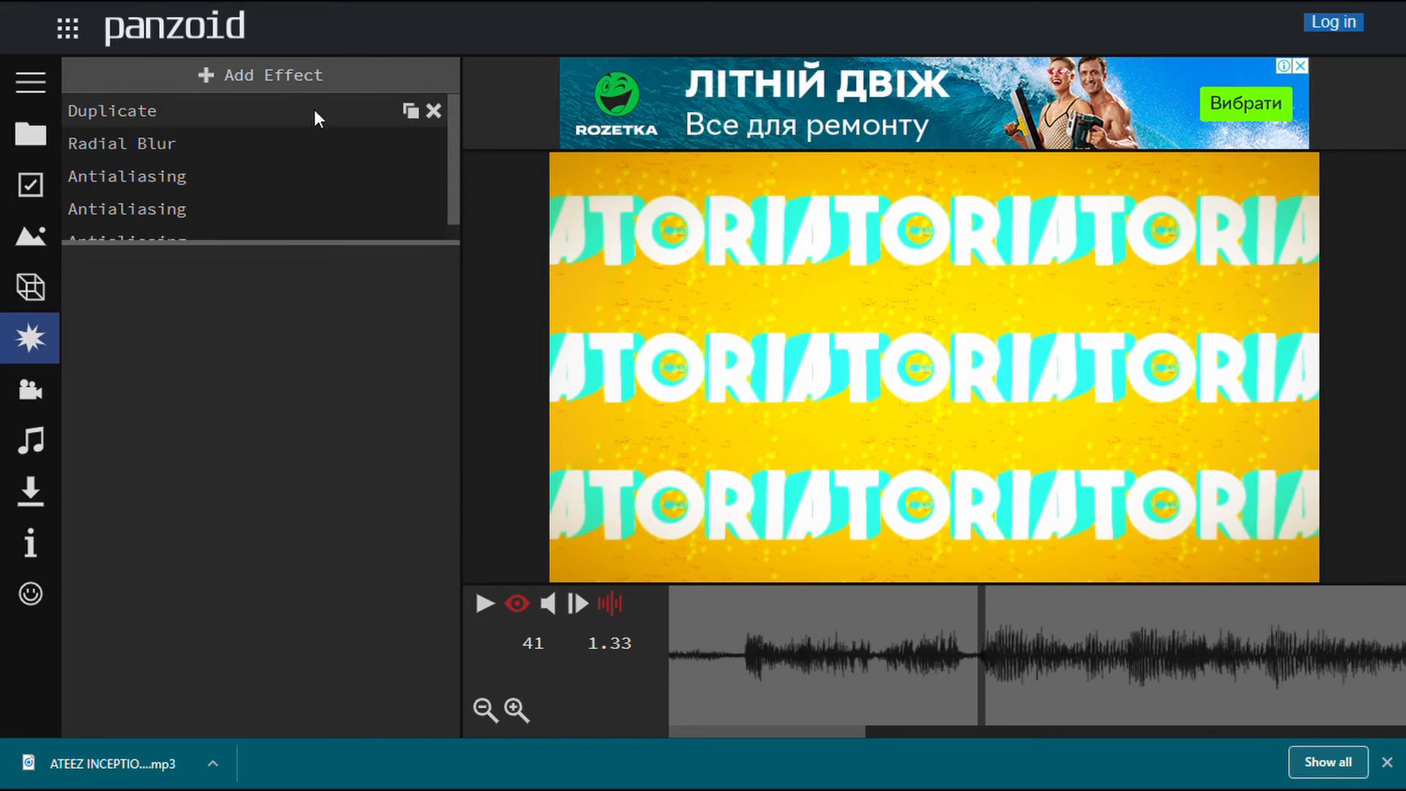
left_click(319, 111)
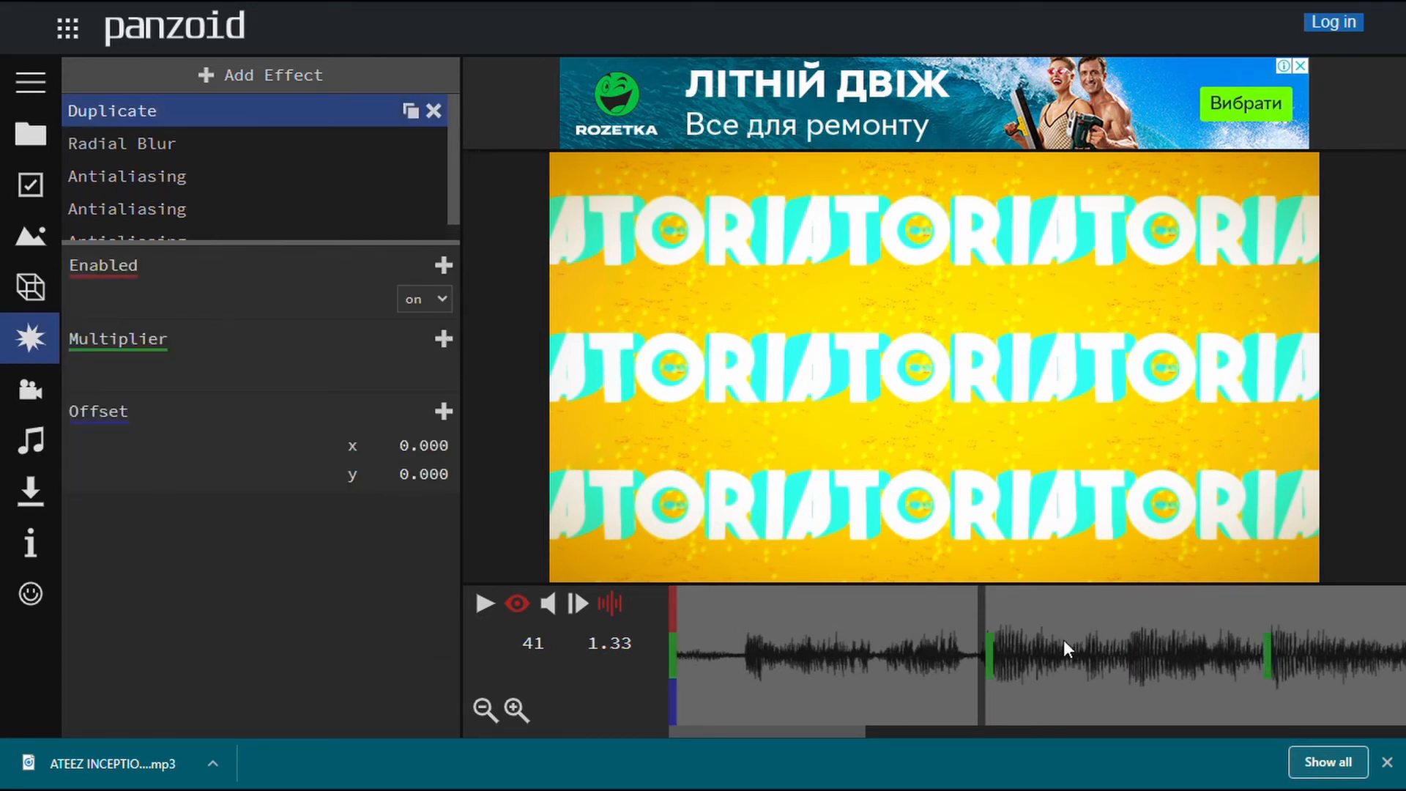
left_click(1001, 657)
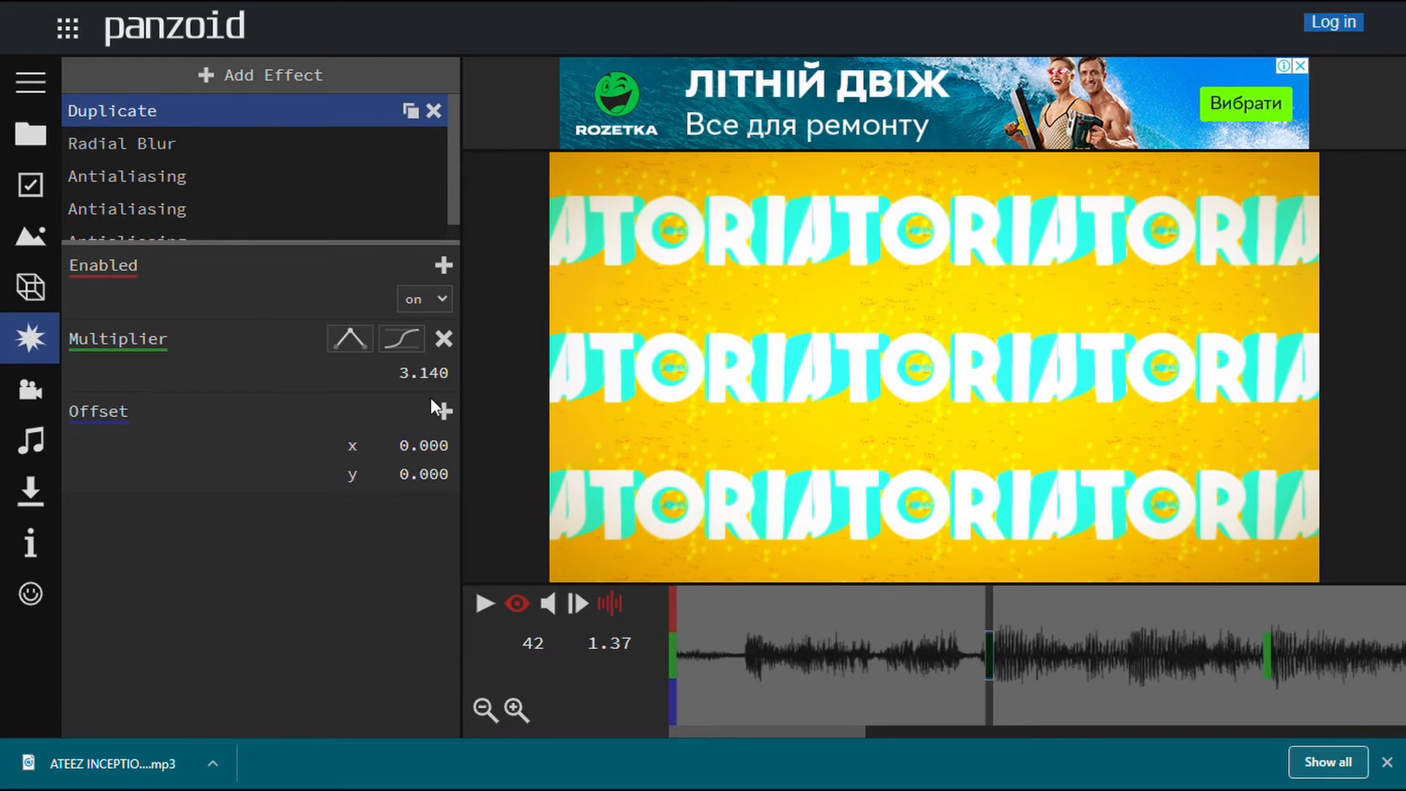
left_click_drag(408, 372, 232, 383)
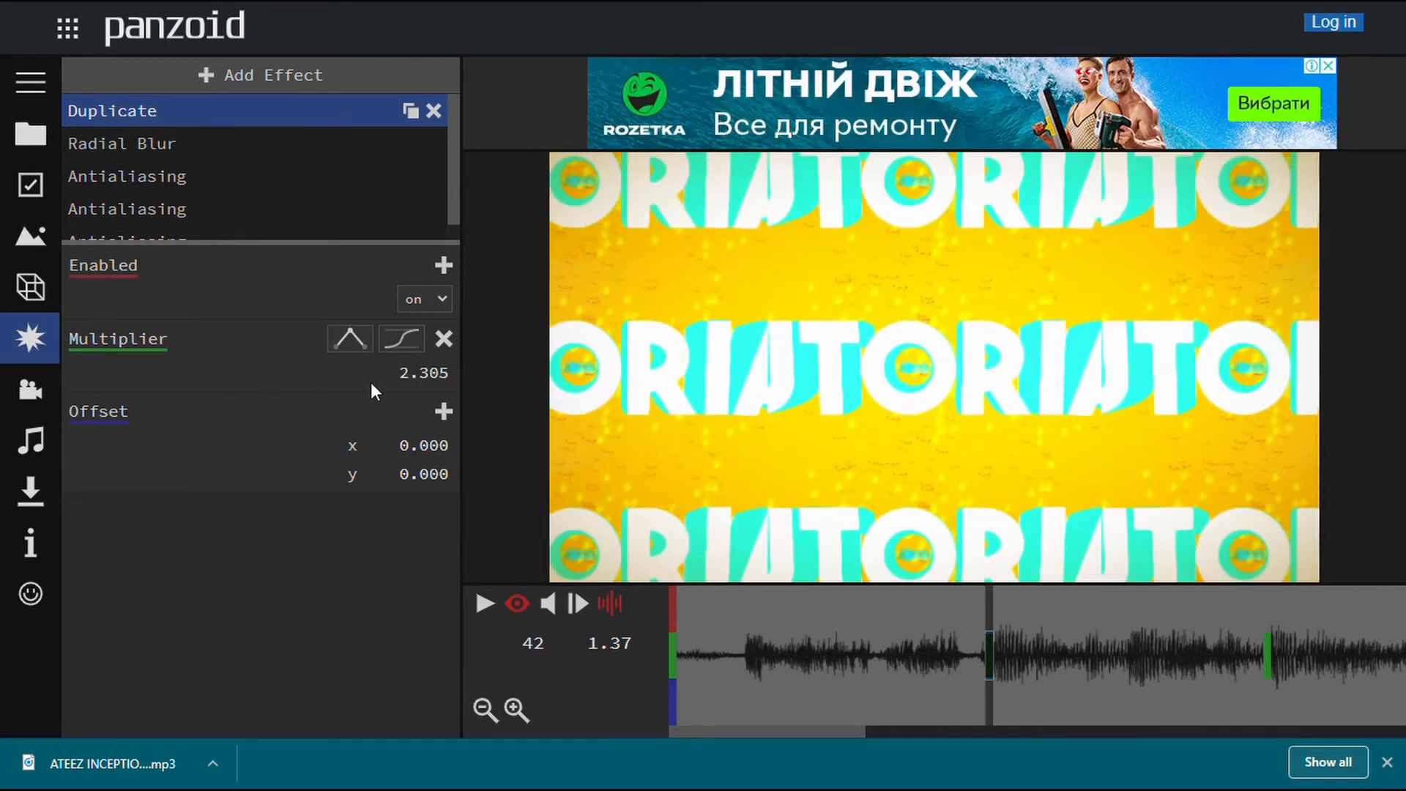
left_click_drag(428, 382, 518, 441)
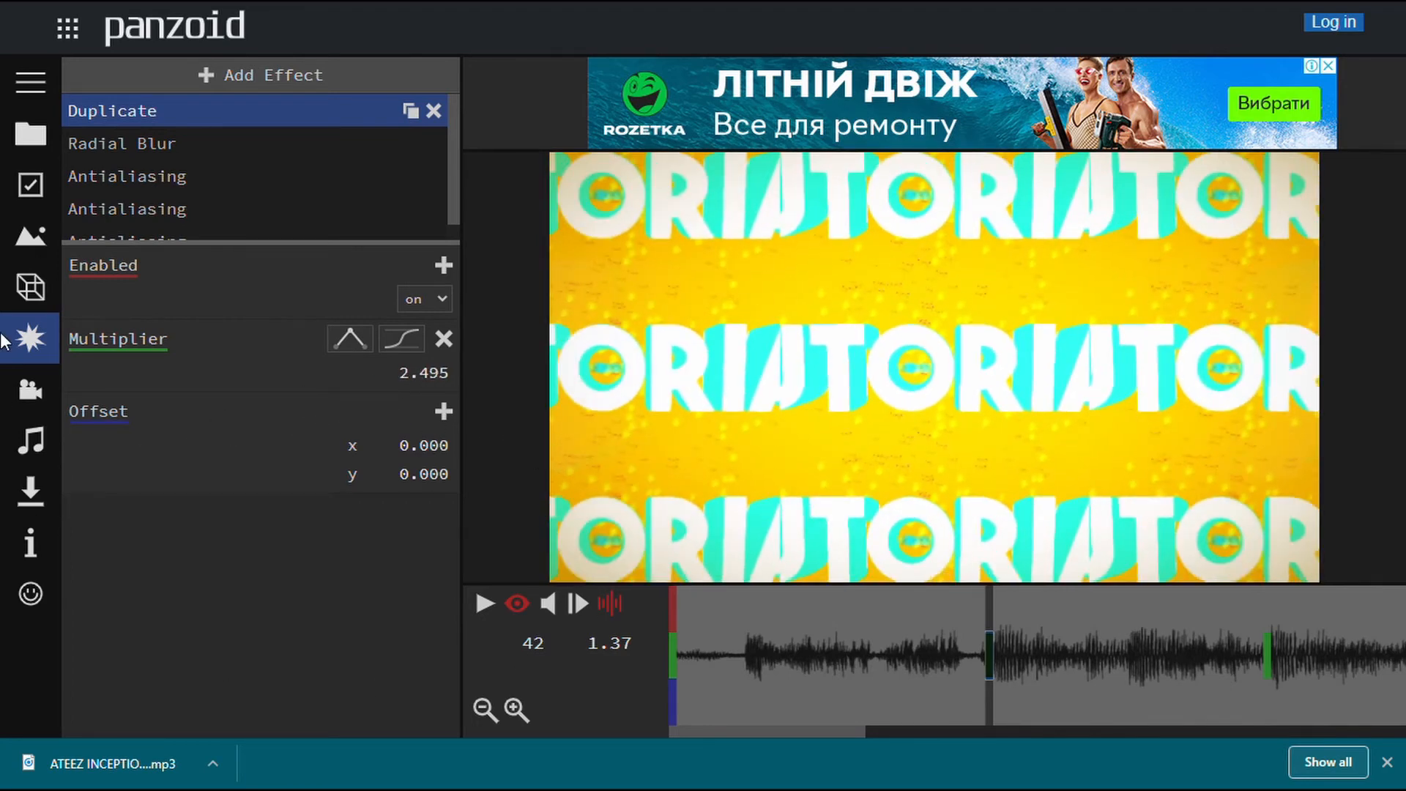
left_click(33, 395)
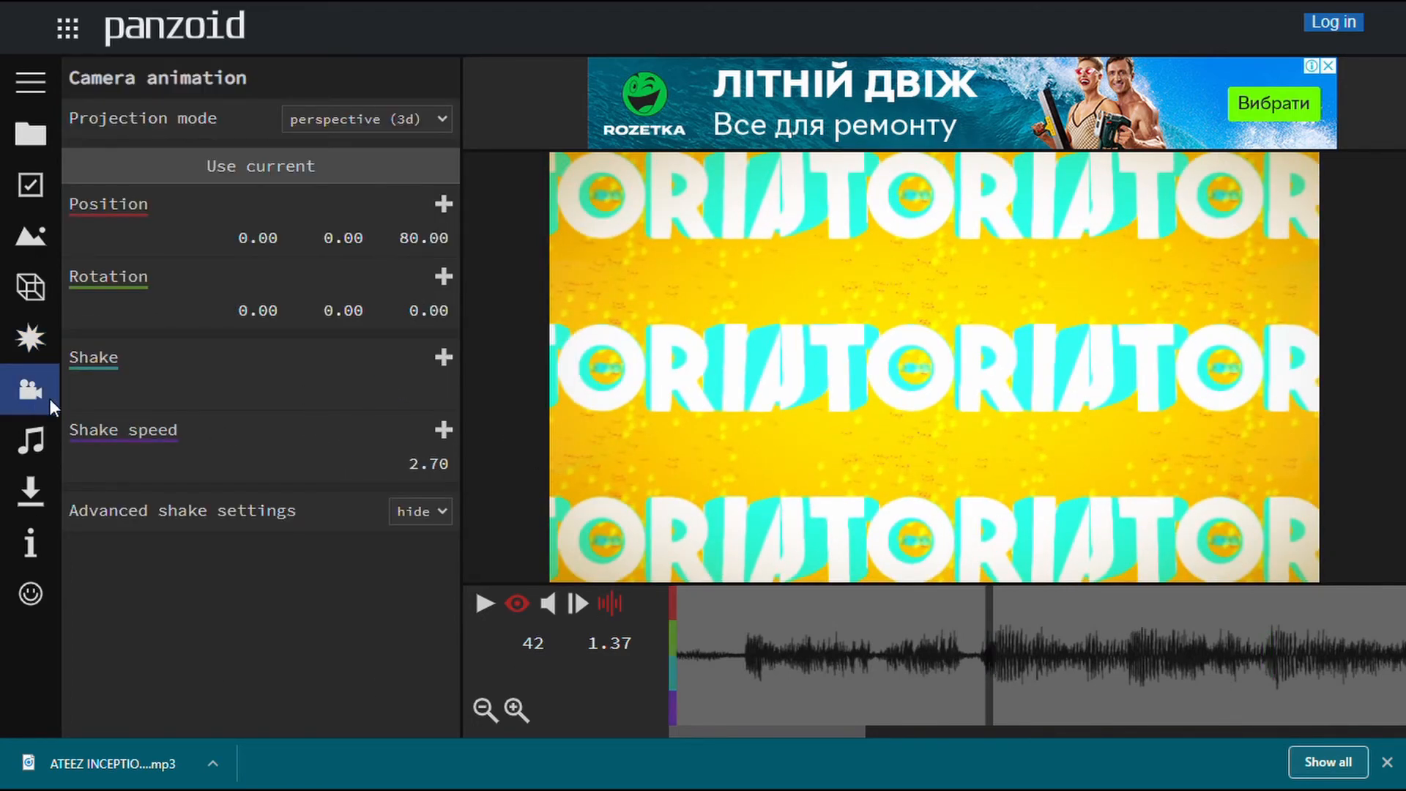
left_click(28, 288)
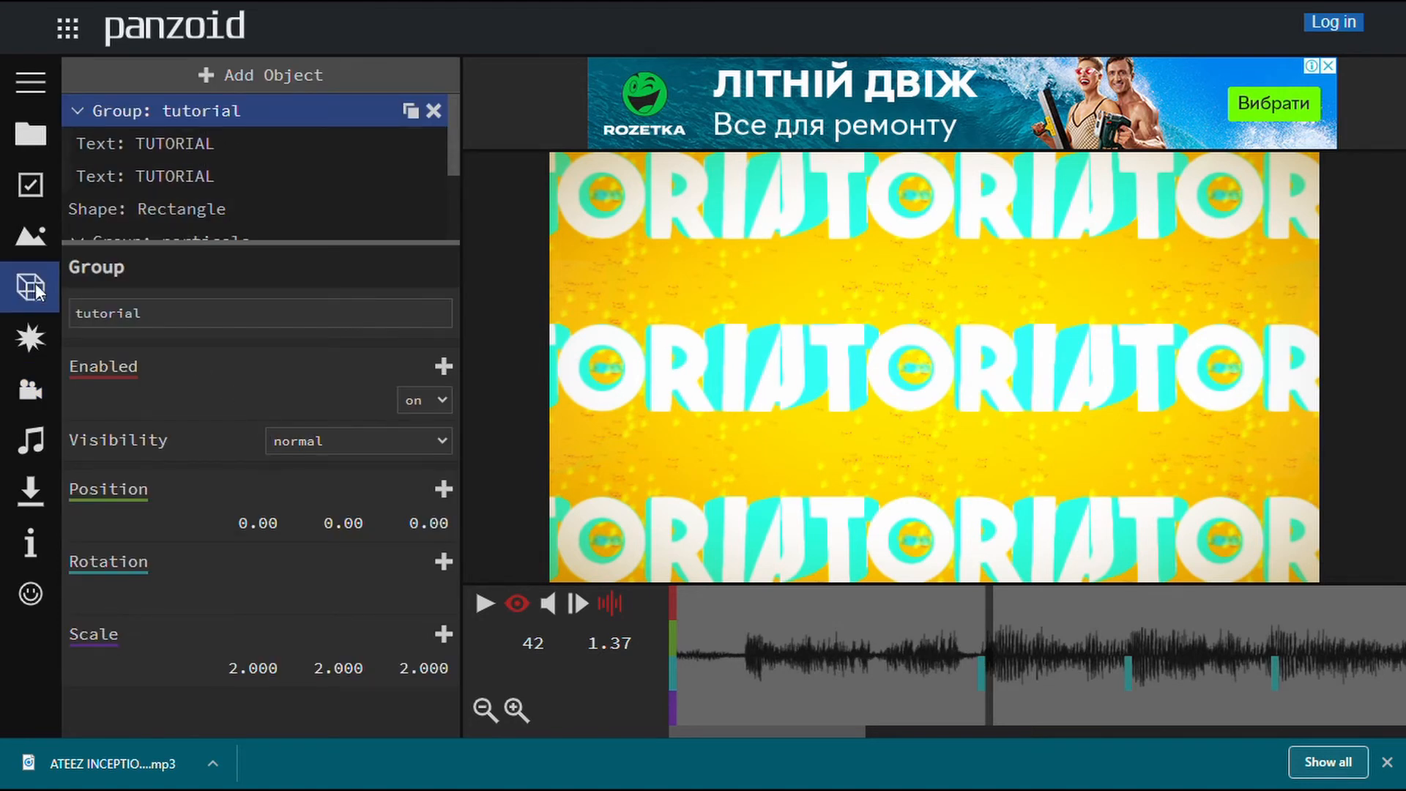
left_click(33, 389)
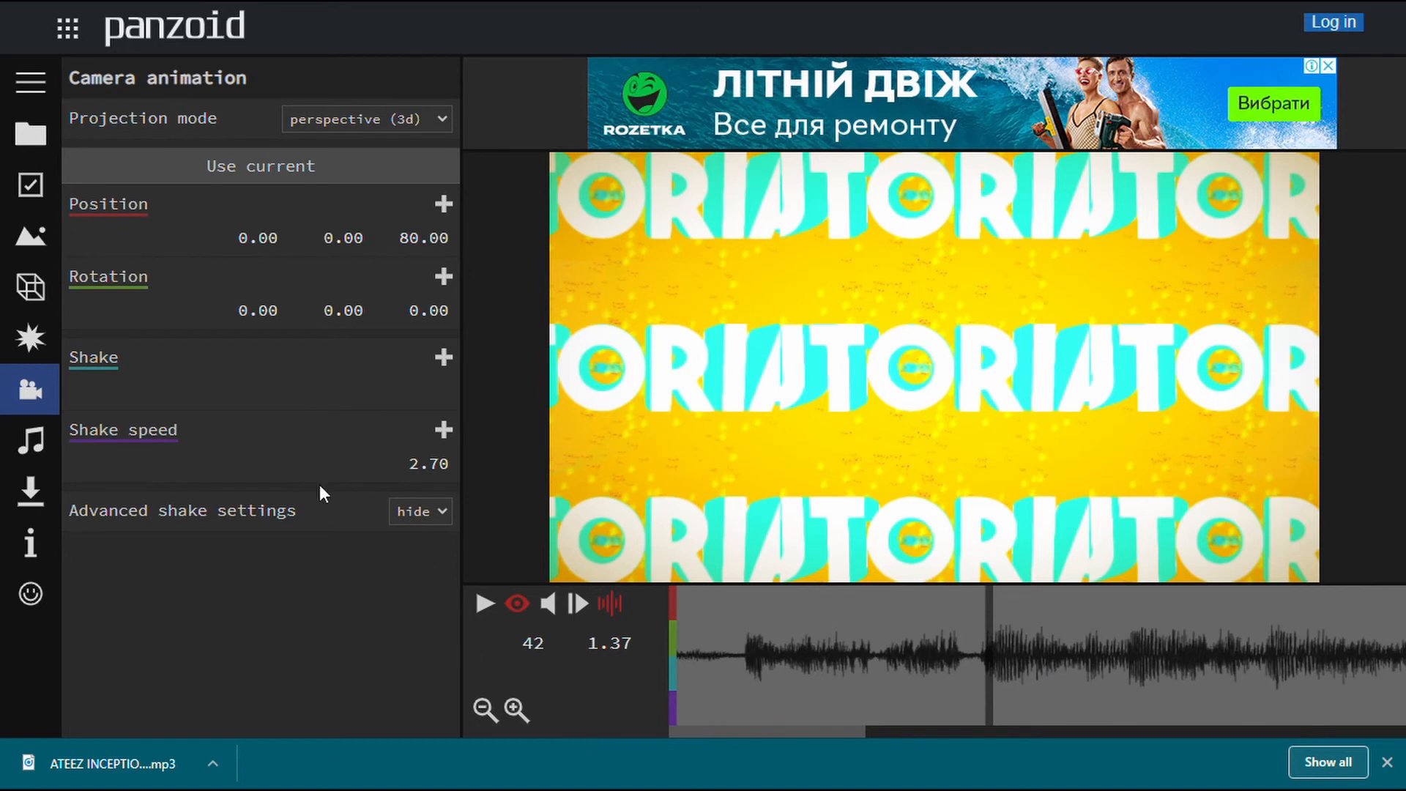
Set the Duplicate effect's Multiplier to 3.000 at frame 42.
left_click(33, 351)
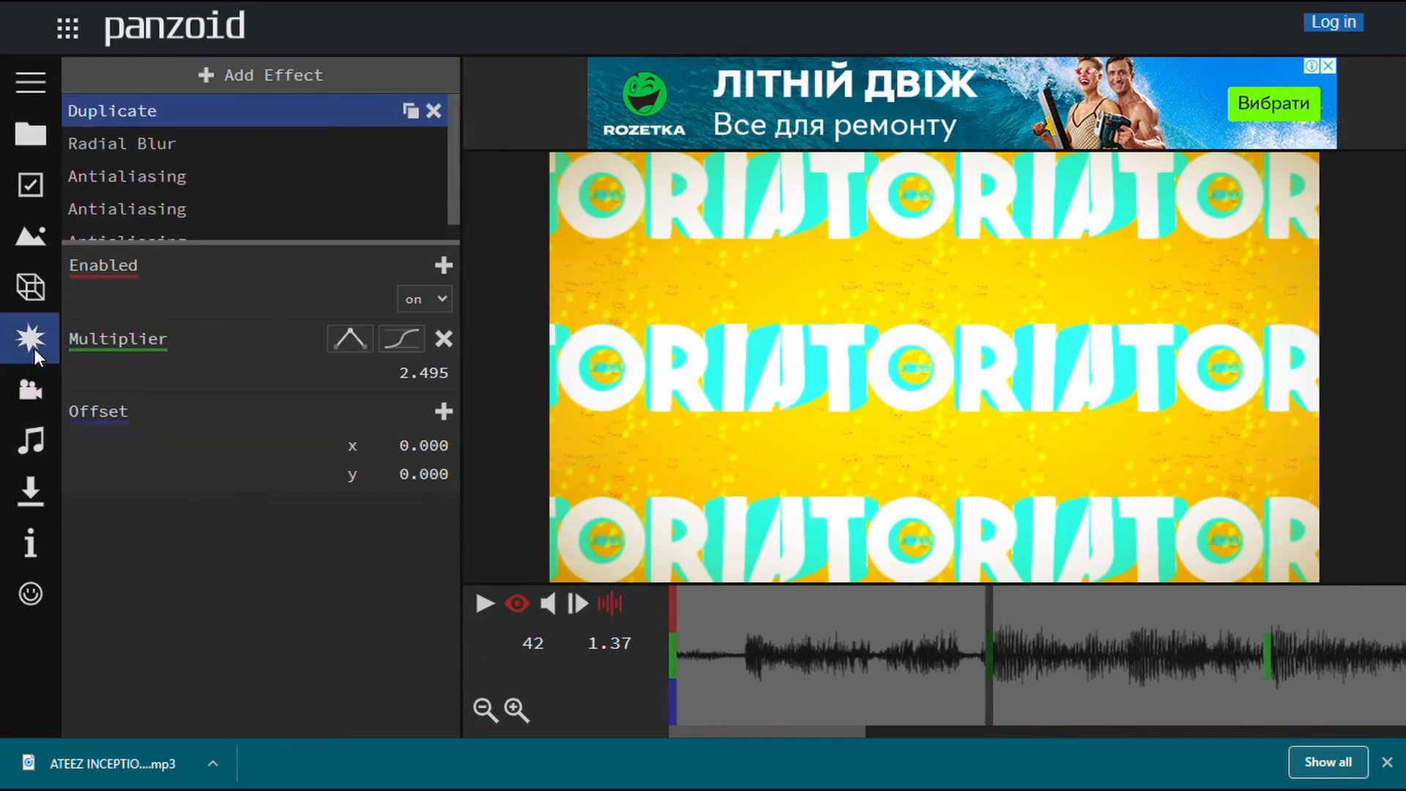
left_click(415, 375)
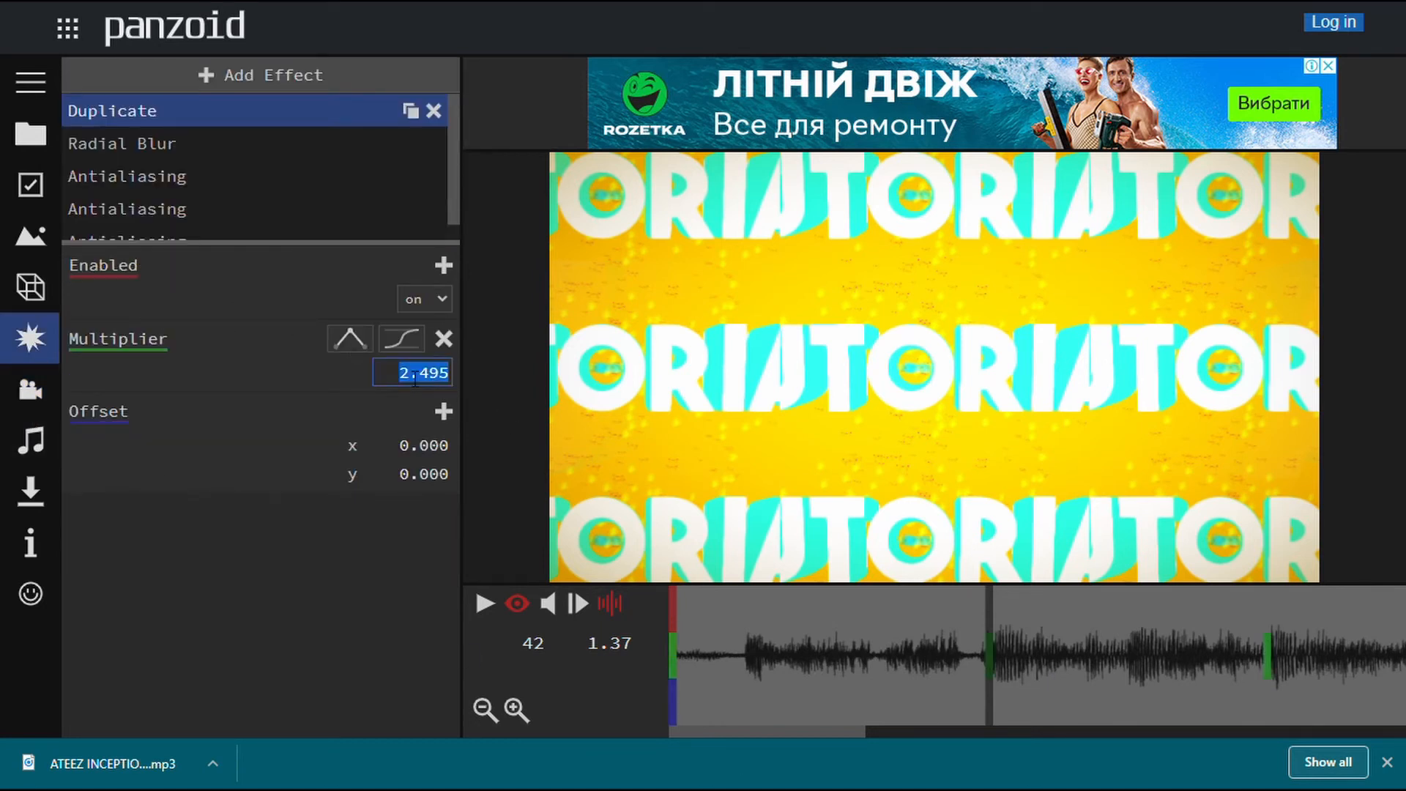
key("BackSpace")
type("3")
left_click(487, 379)
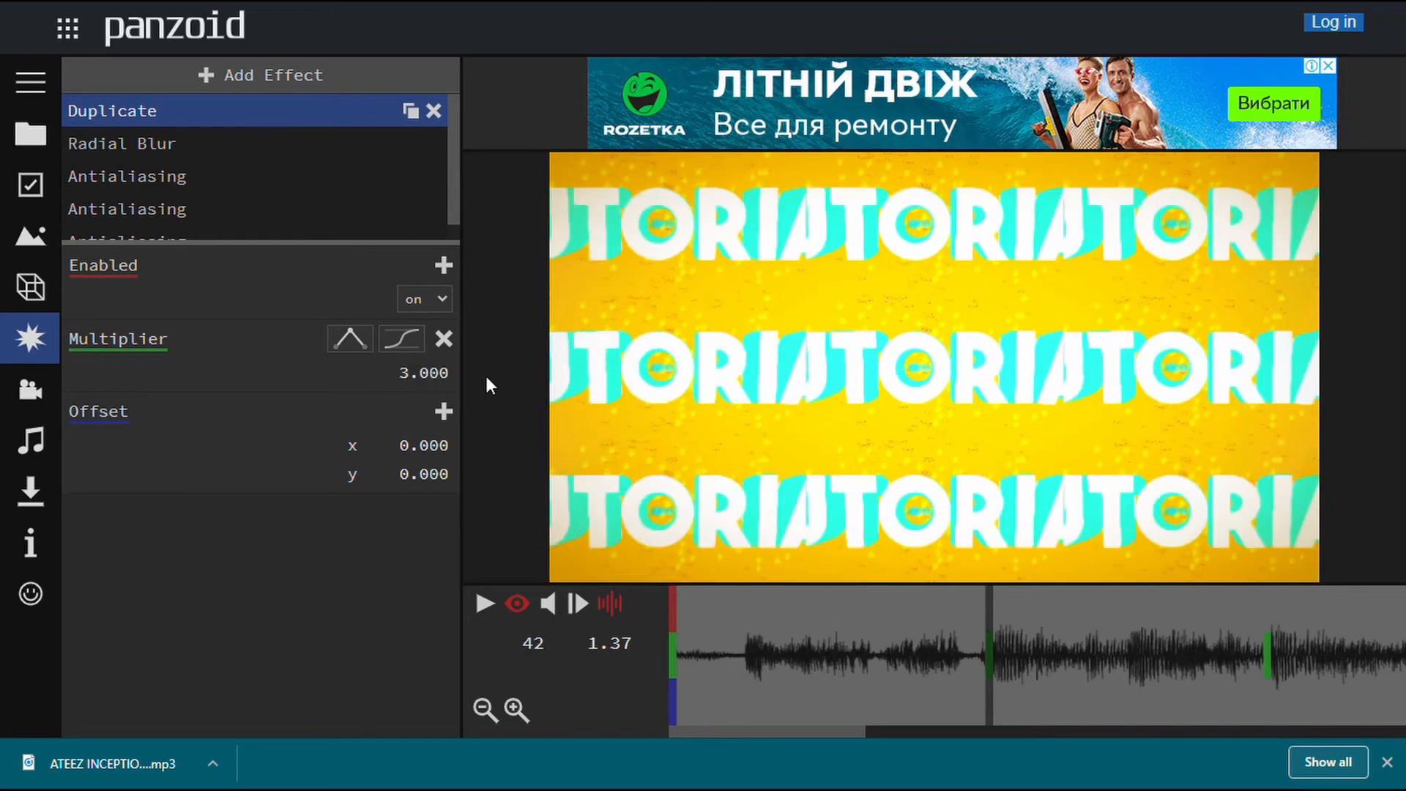
Try a wider X scale of 2.378 on the tutorial group and reset the X scale to 1.000.
left_click(37, 269)
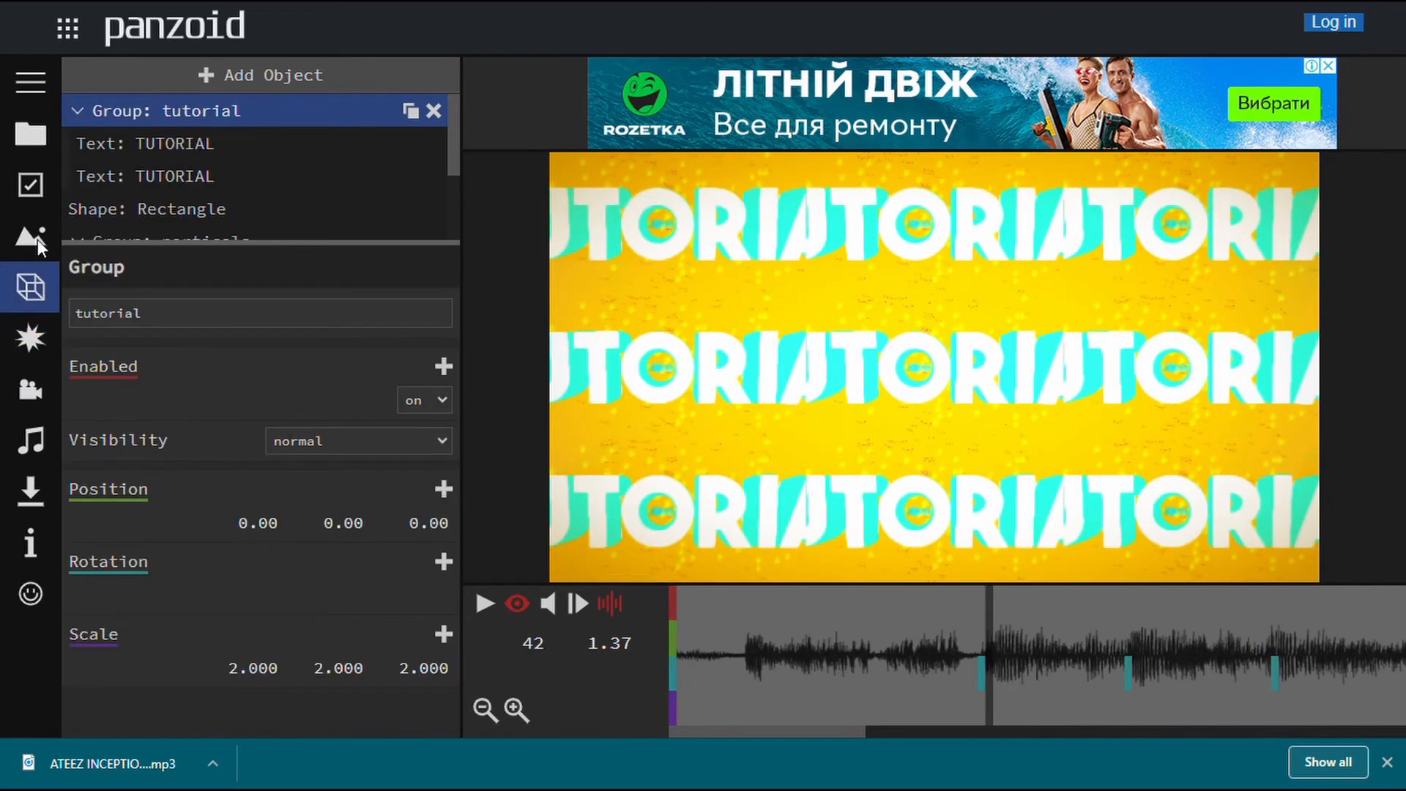
left_click_drag(455, 139, 485, 293)
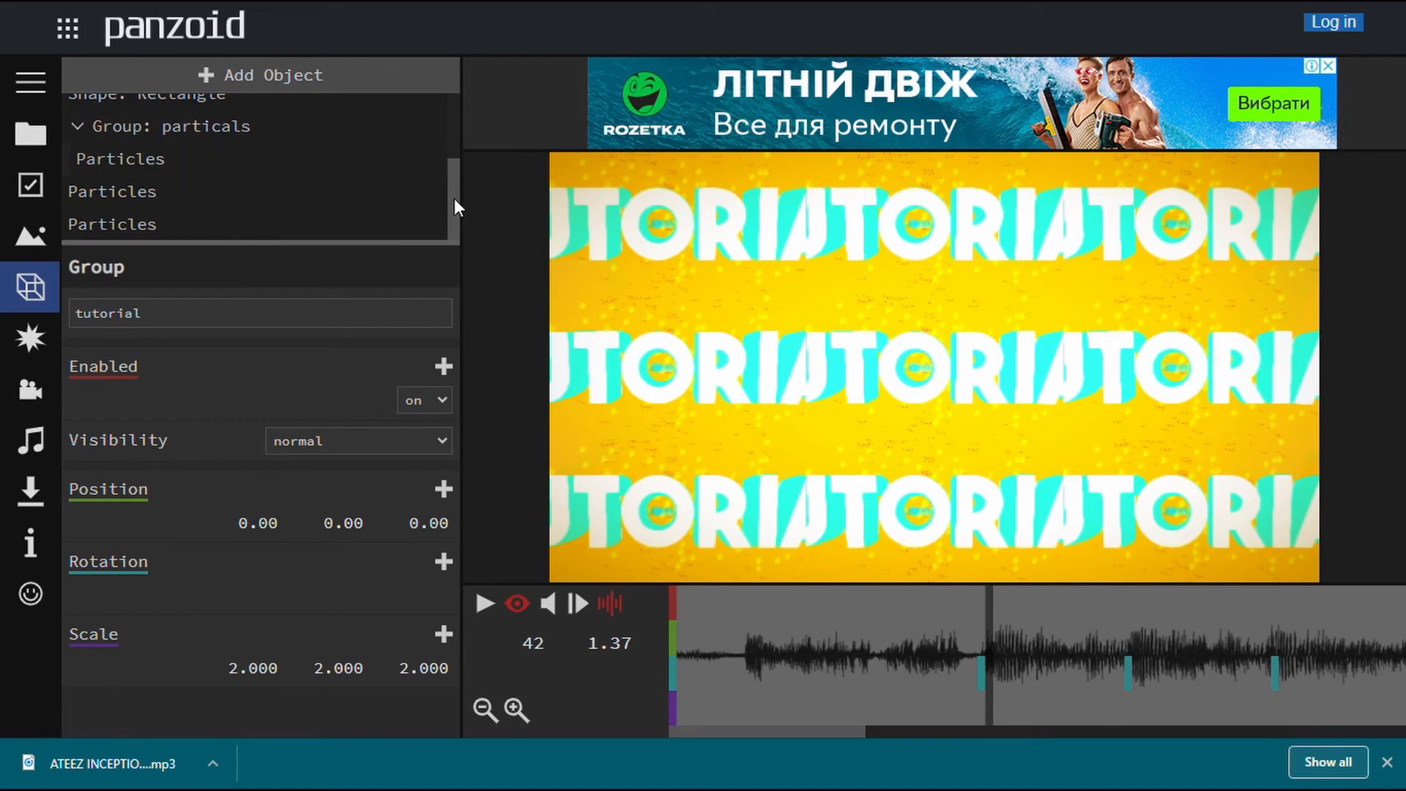
left_click_drag(454, 198, 455, 156)
scroll(455, 161, "up", 1)
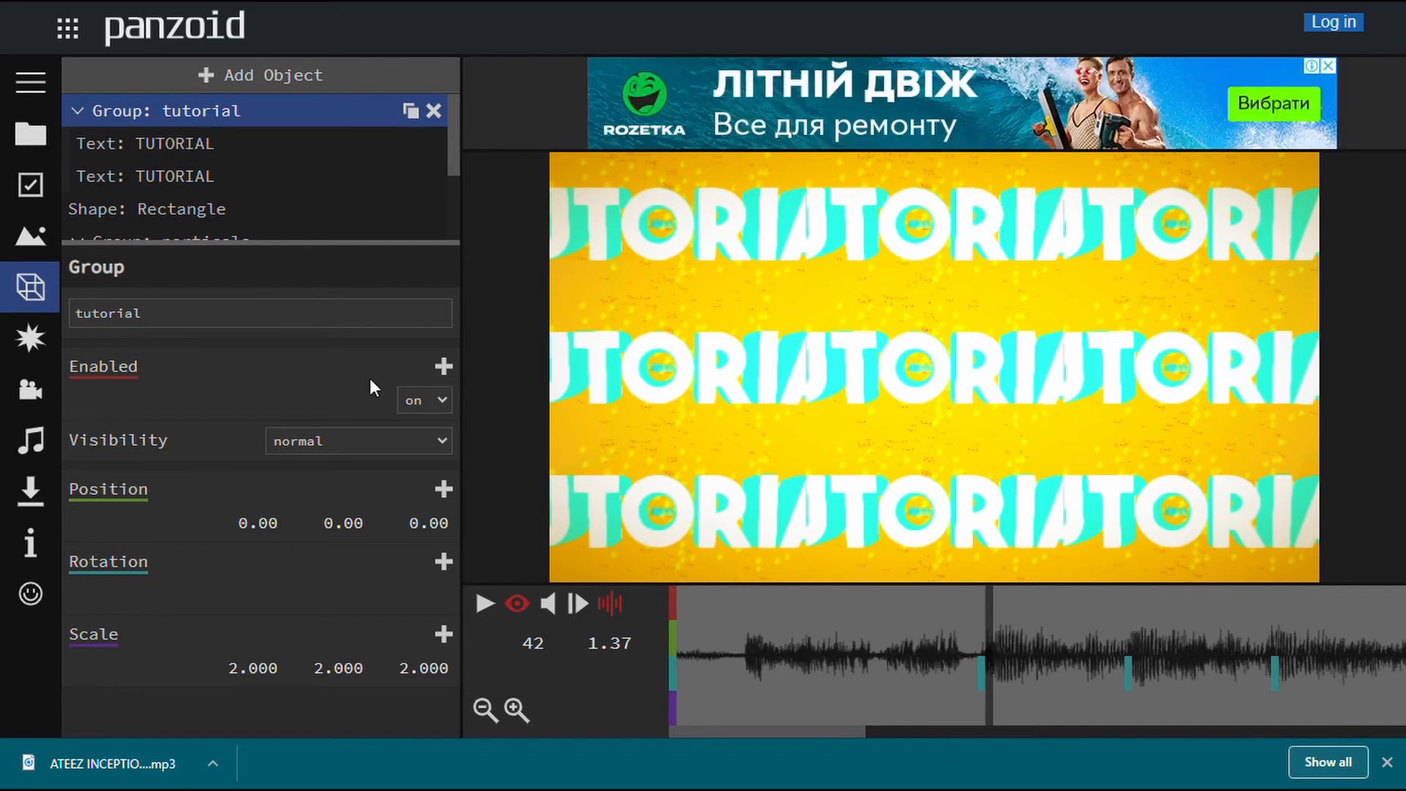
left_click_drag(277, 679, 709, 722)
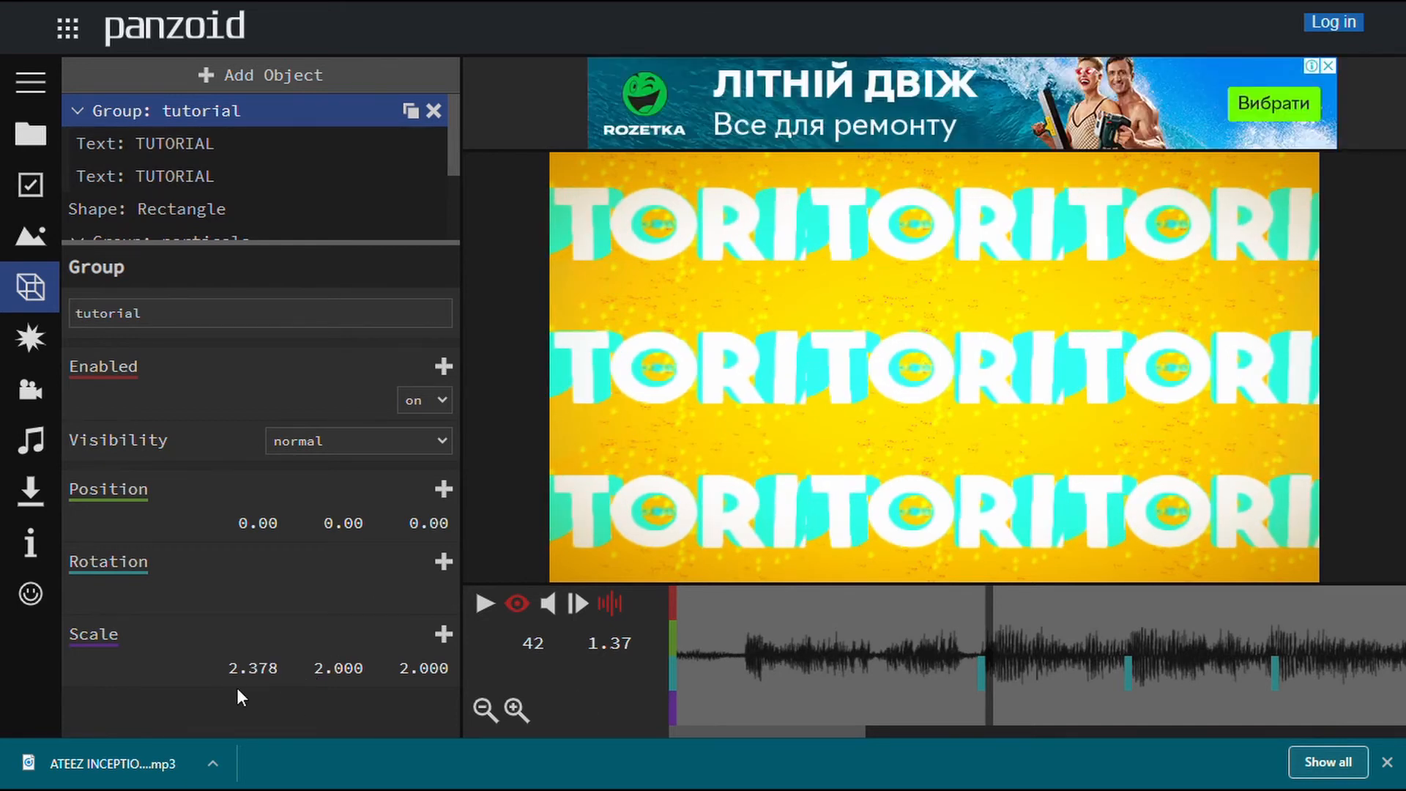
left_click(251, 675)
key("BackSpace")
key("Return")
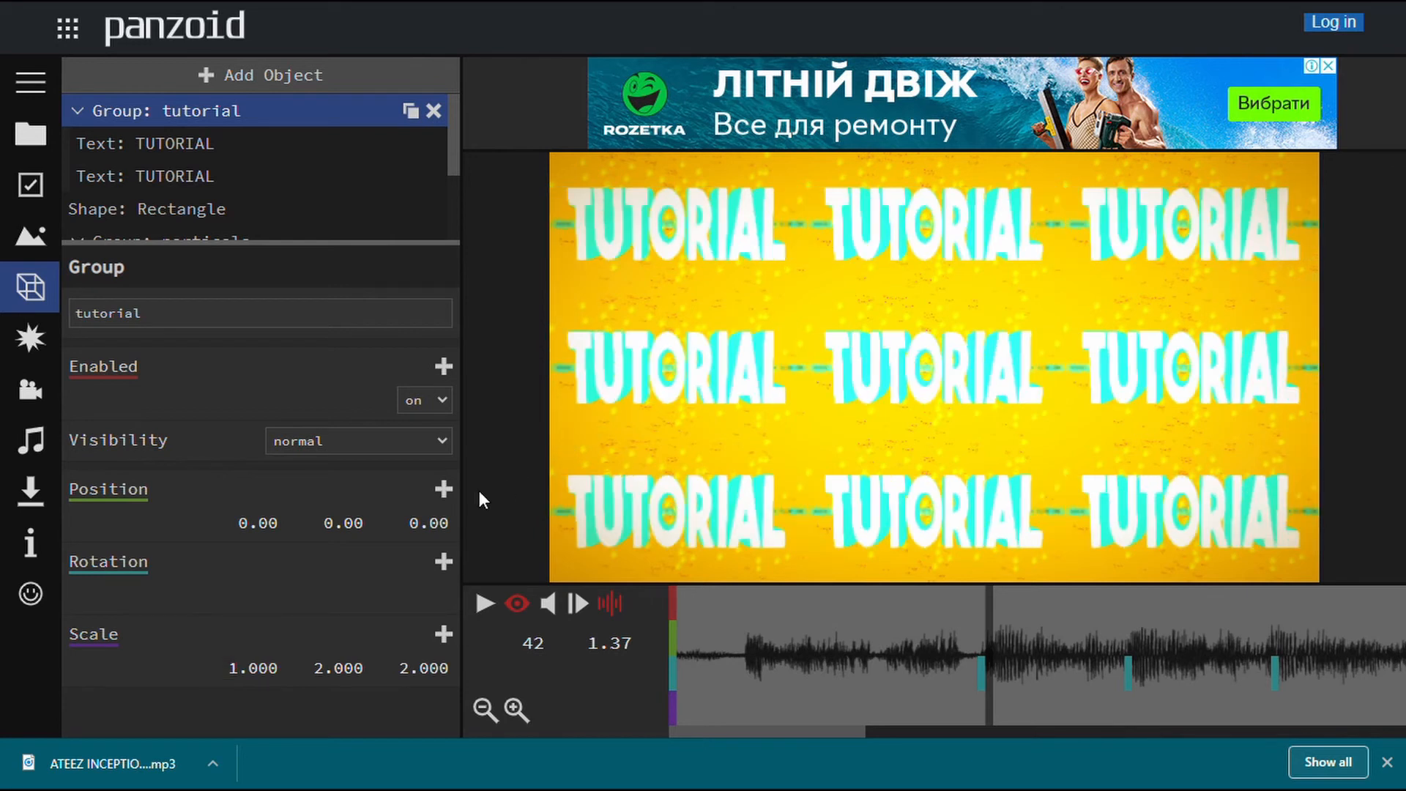
Raise the tutorial group's Y scale to 2.210 and add a scale keyframe at frame 41.
left_click_drag(320, 684, 516, 665)
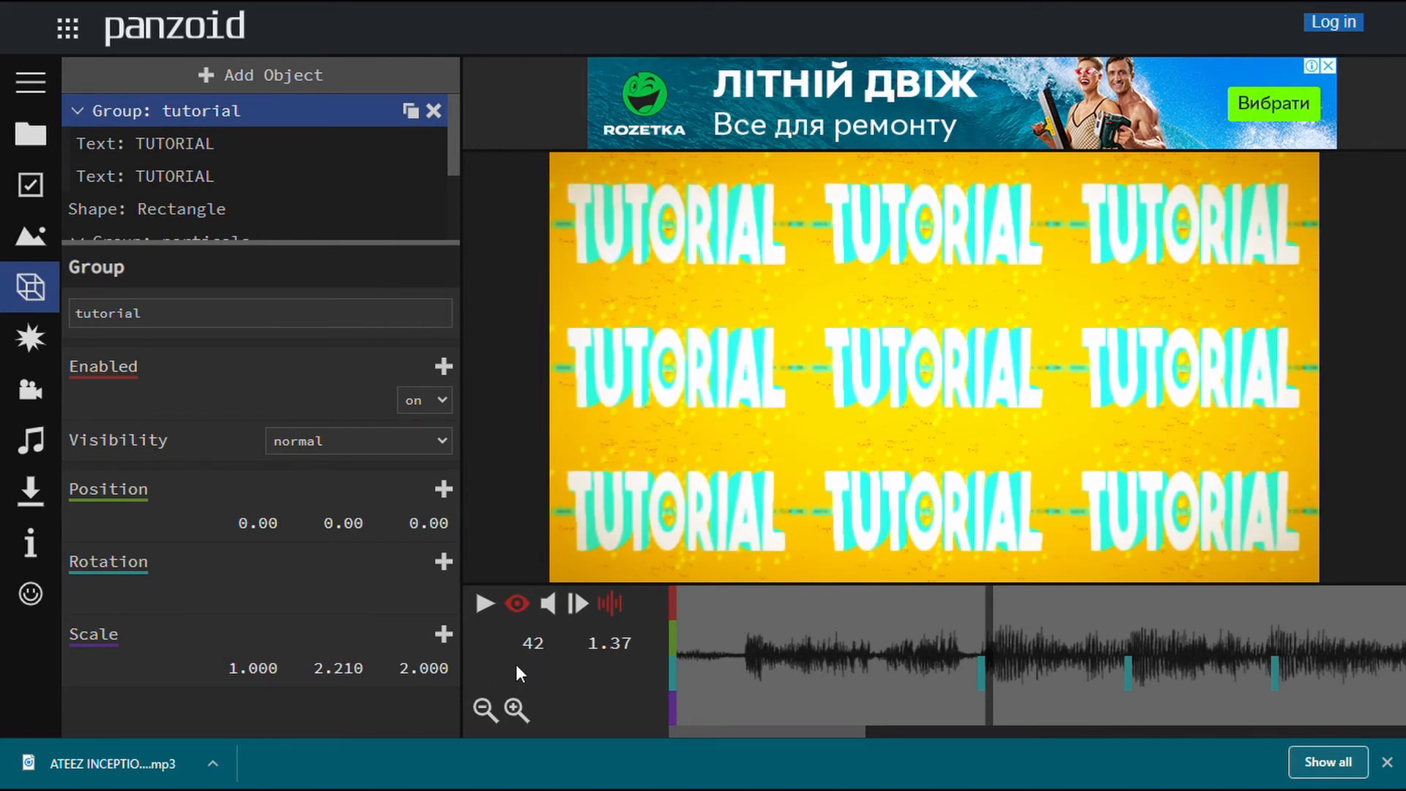
left_click_drag(987, 653, 981, 640)
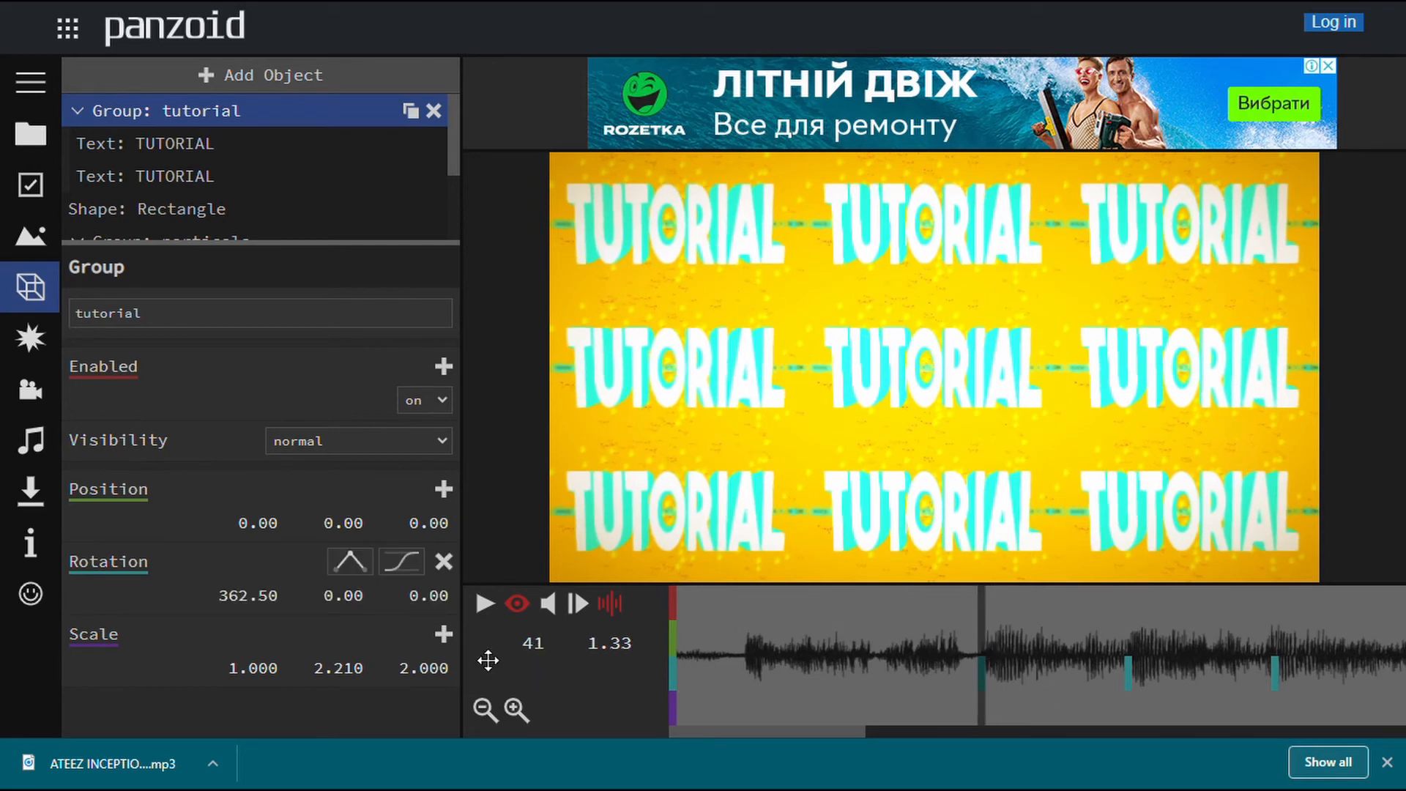
left_click_drag(780, 652, 628, 640)
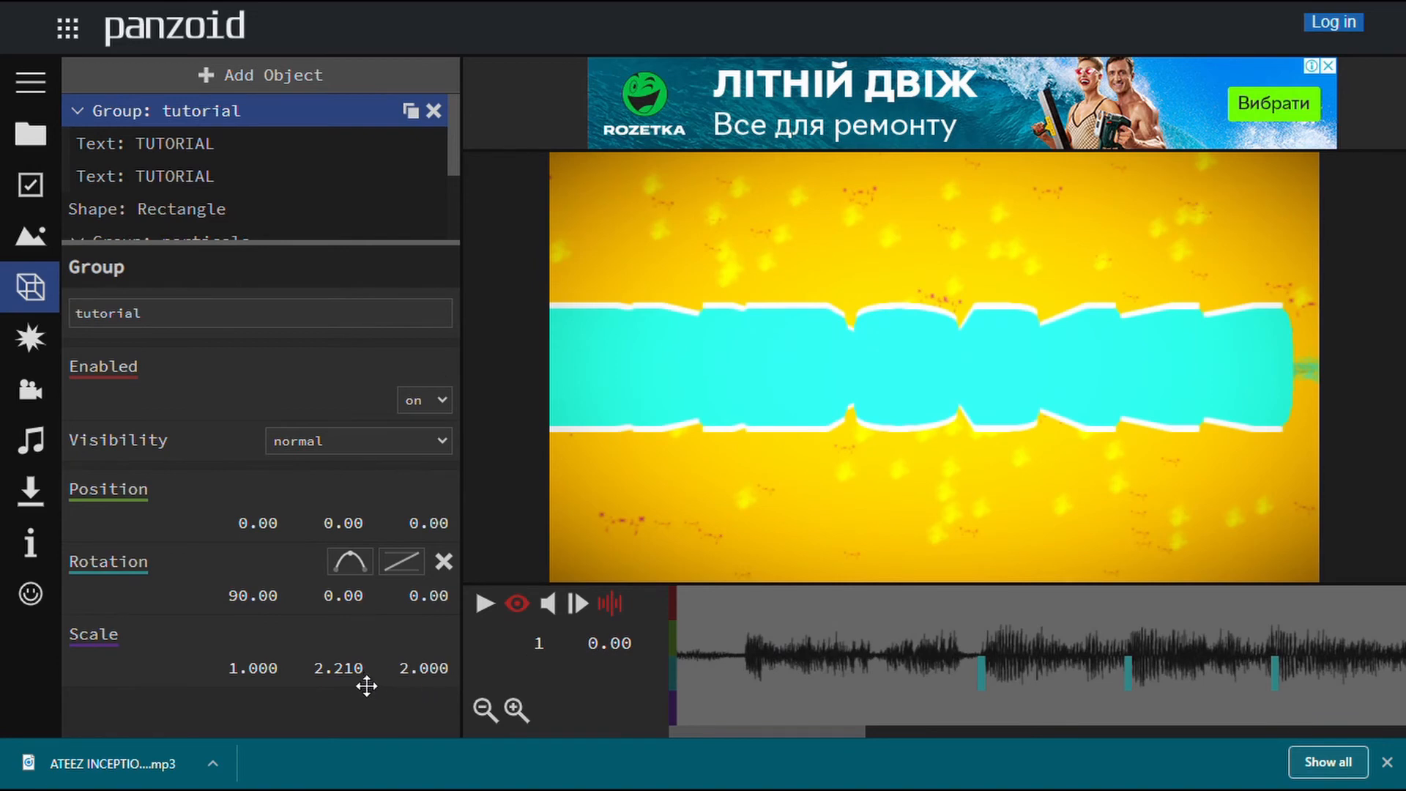
left_click_drag(815, 657, 992, 669)
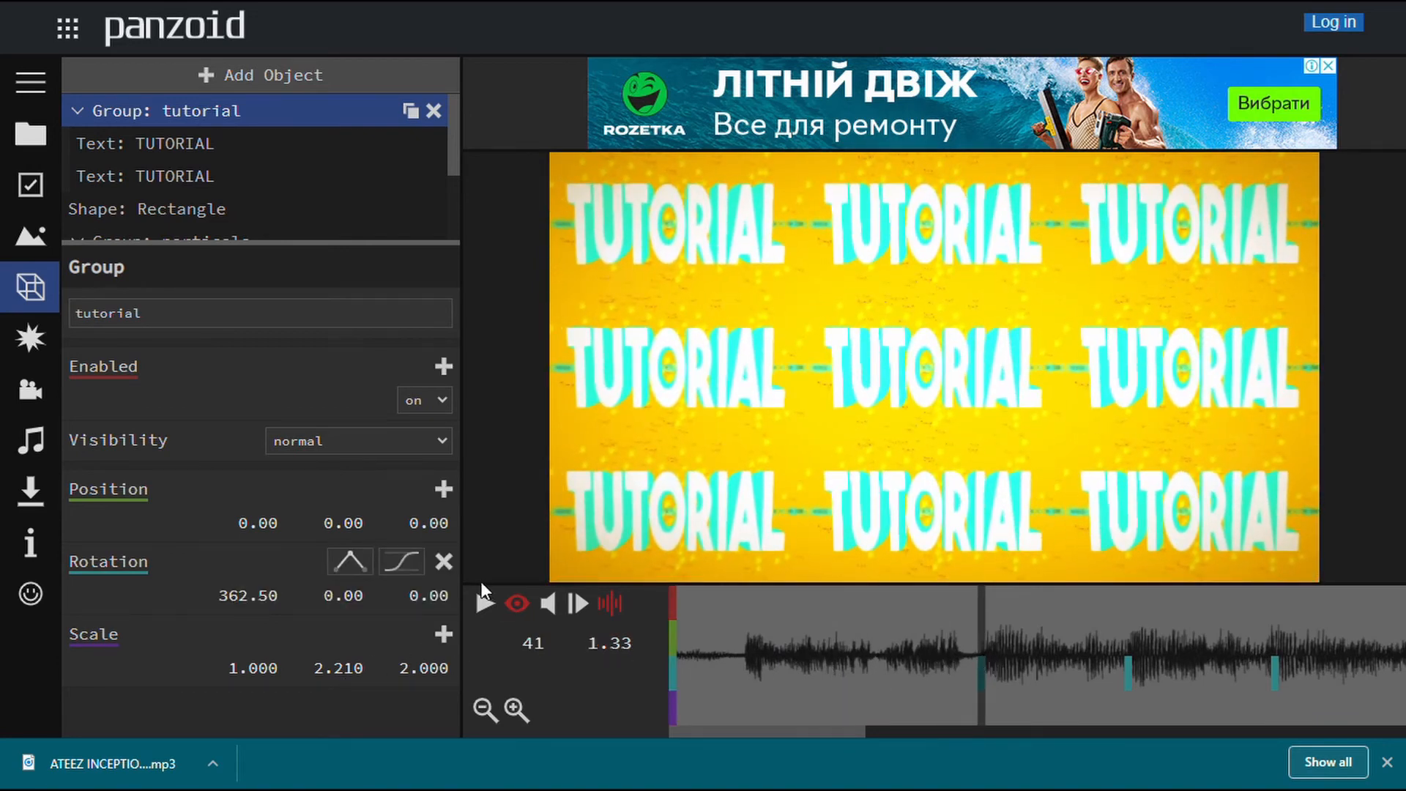
left_click(444, 635)
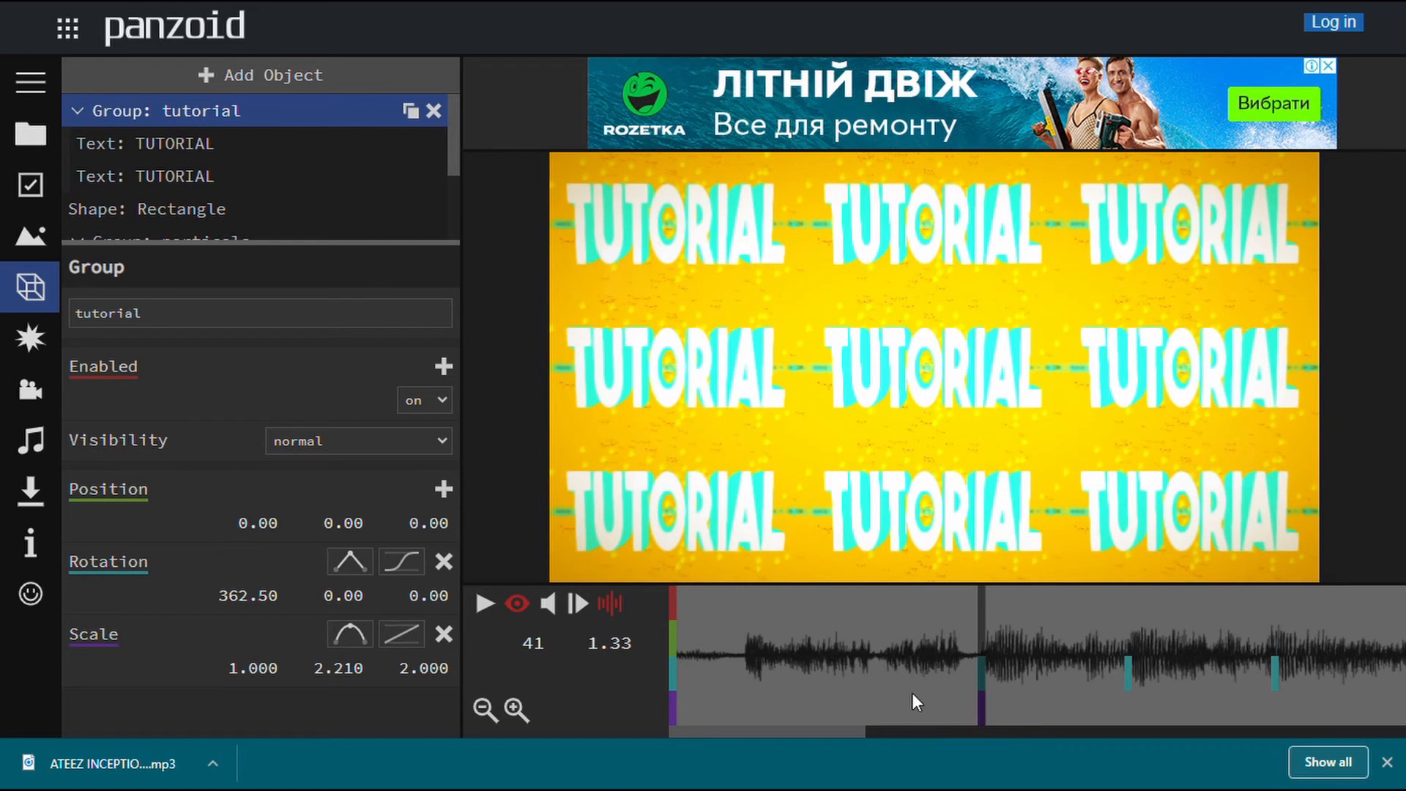
left_click(972, 618)
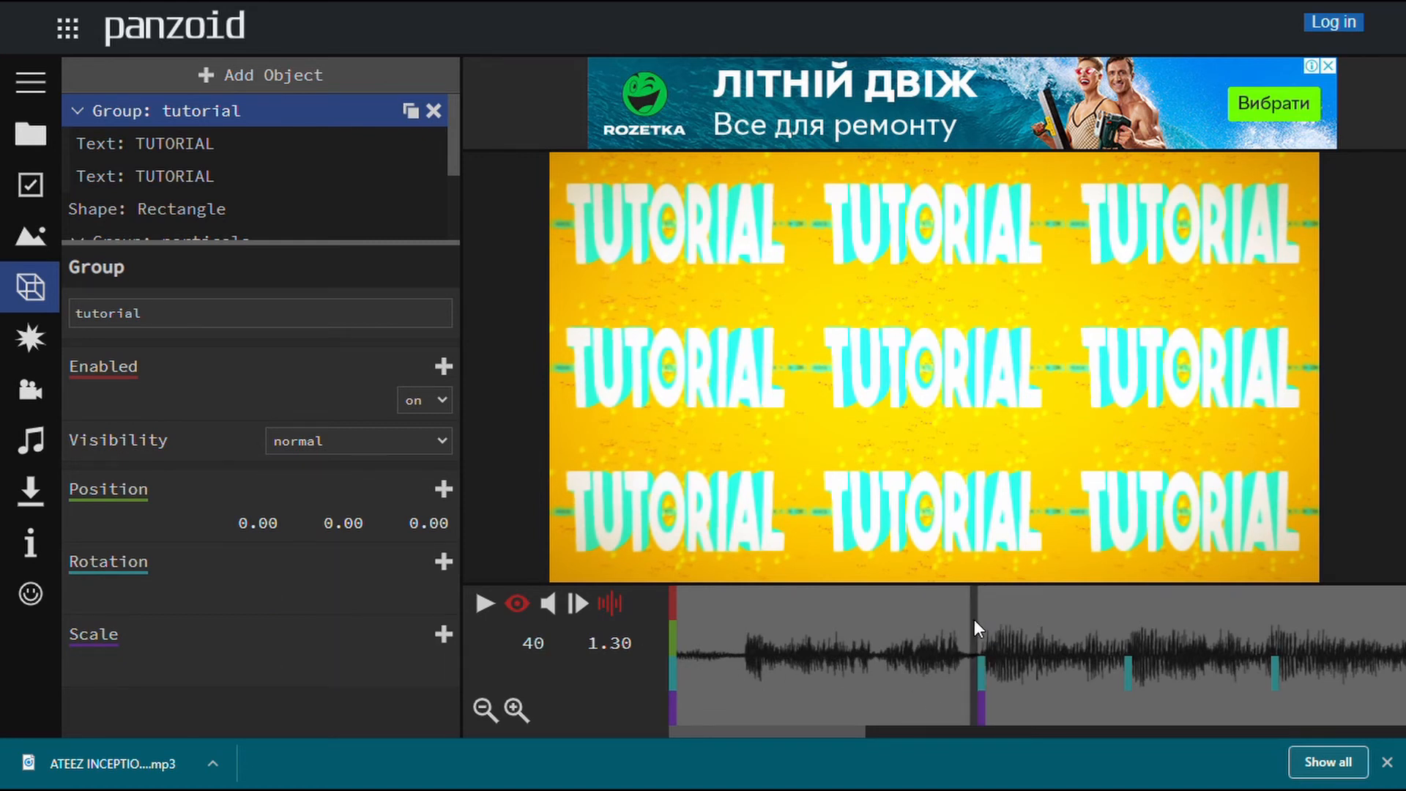
left_click(981, 621)
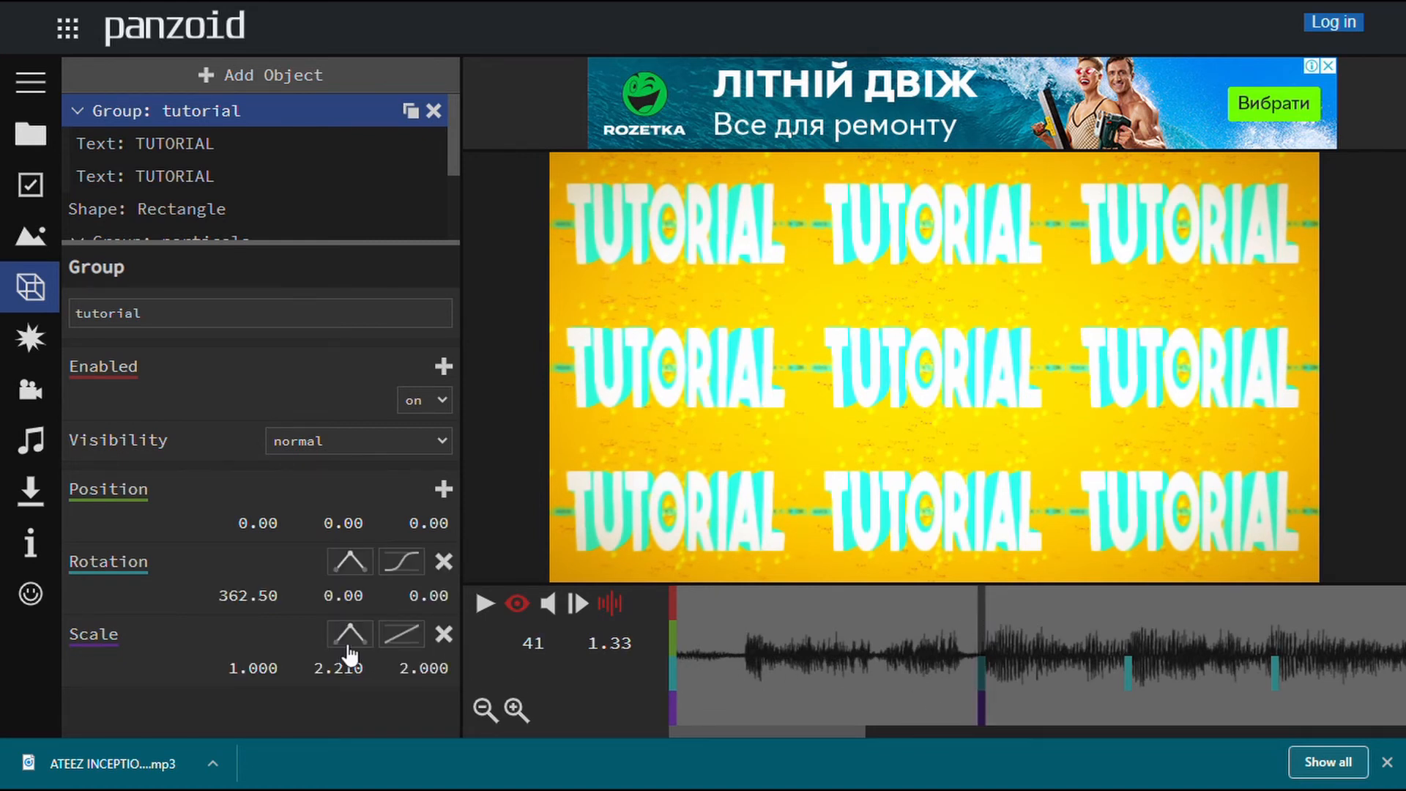
Set the tutorial group's Y and Z scale to 1.000 on the keyframe at frame 1.
left_click_drag(956, 631, 538, 621)
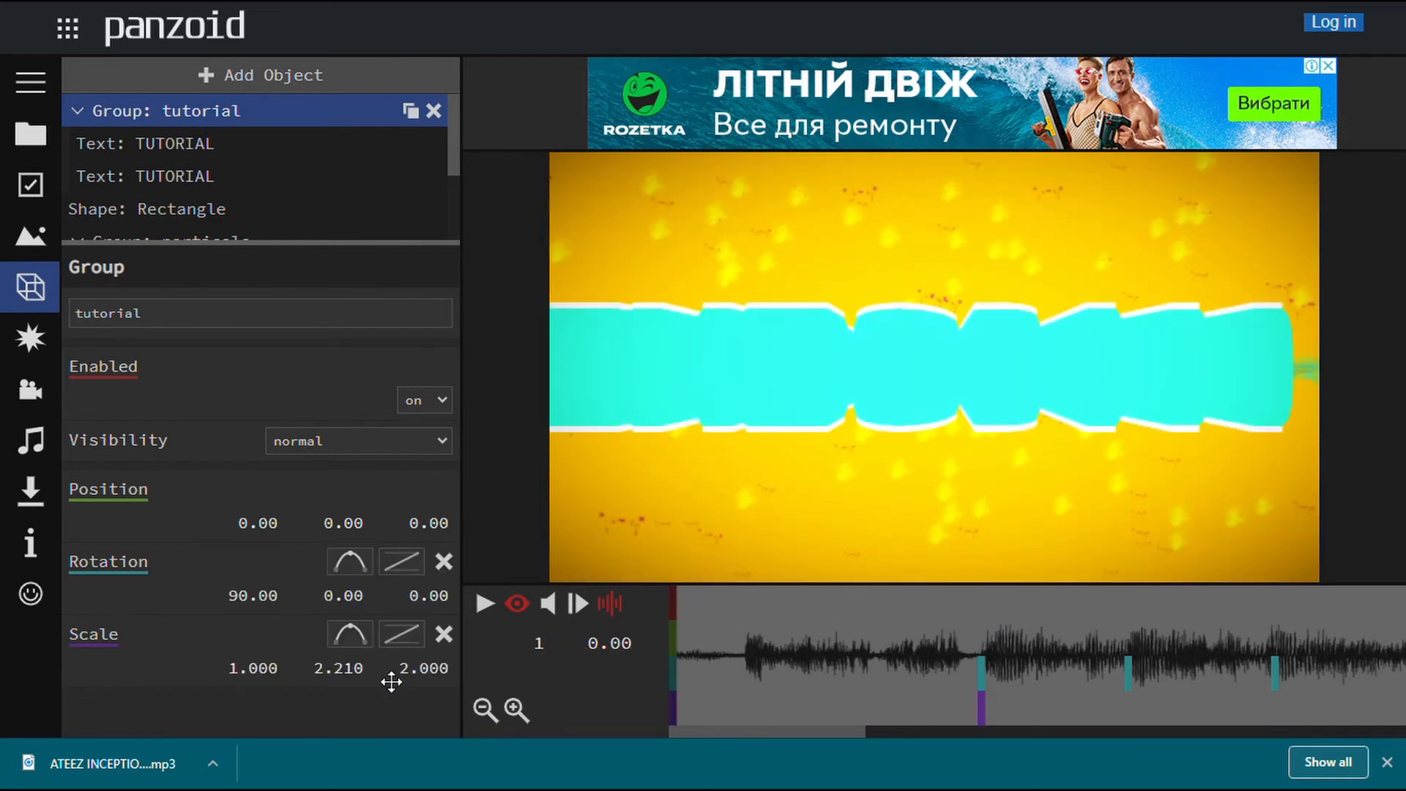
left_click(355, 680)
key("BackSpace")
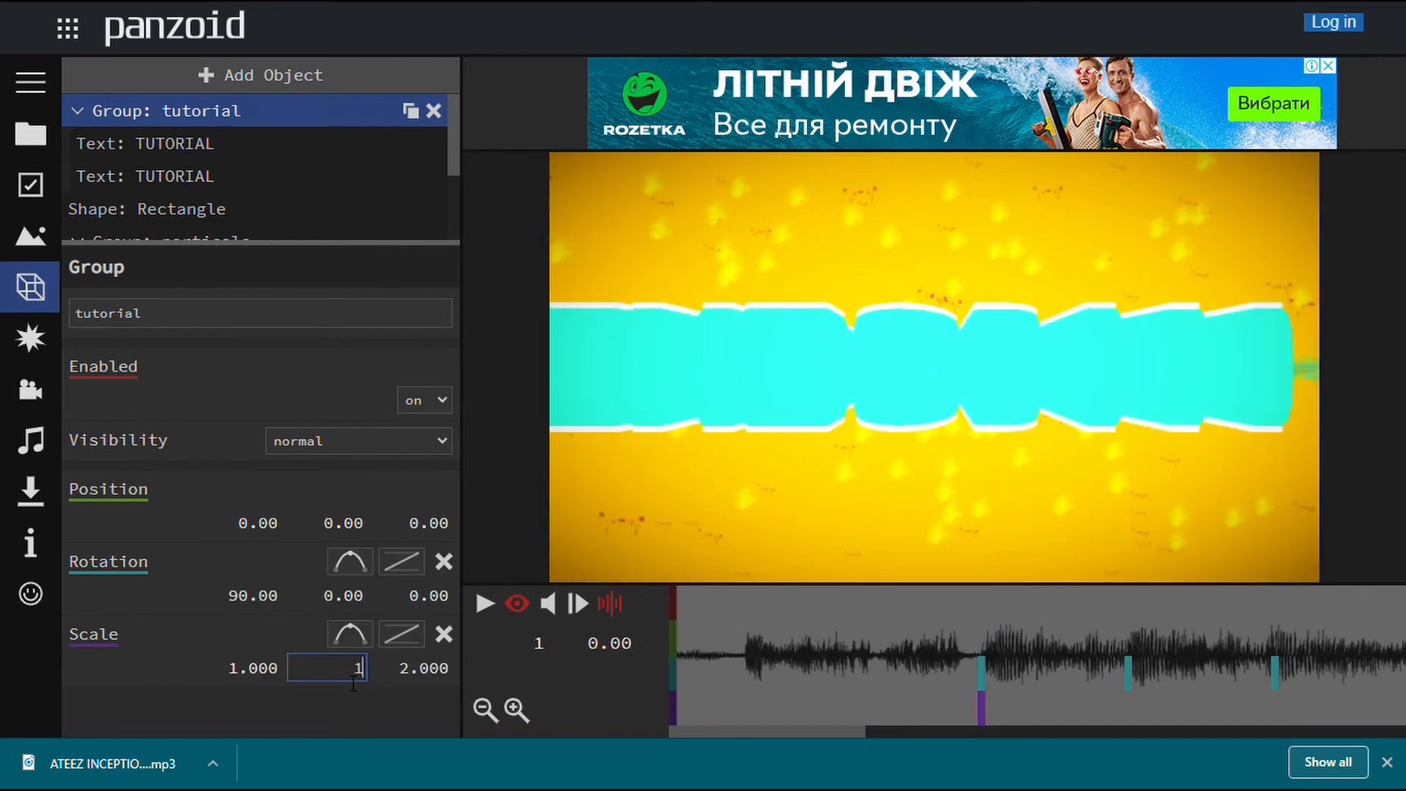
type("1")
key("Return")
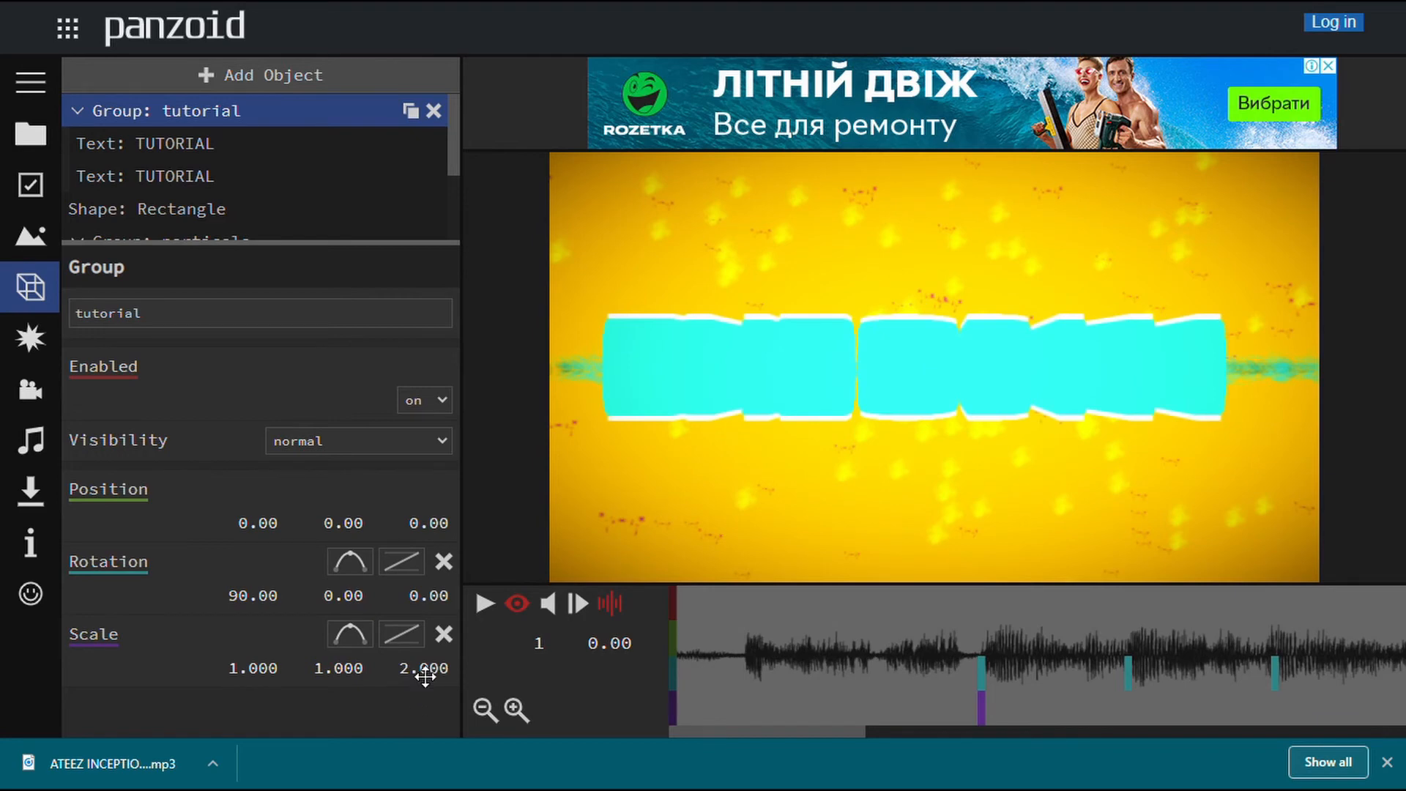
left_click(426, 676)
key("BackSpace")
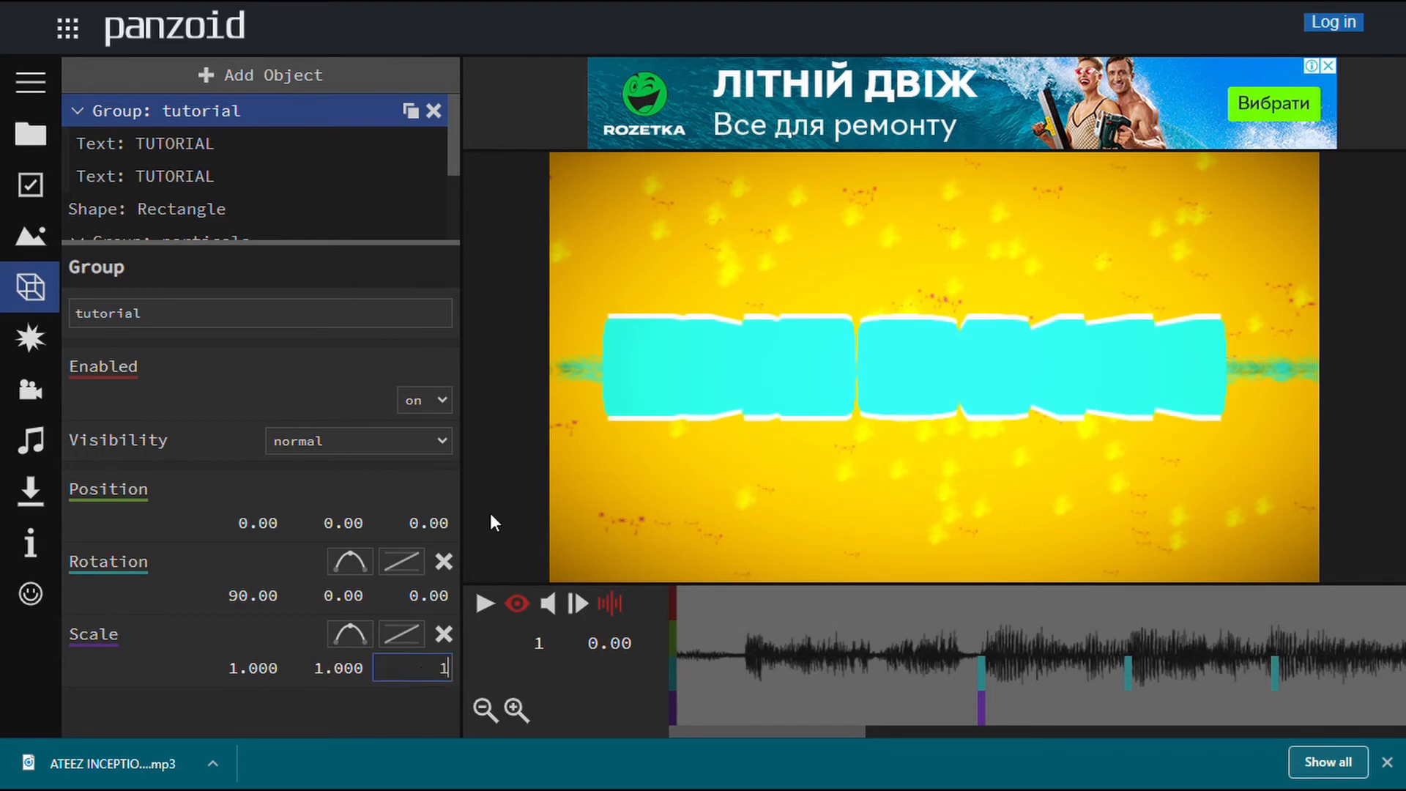
type("1")
key("Return")
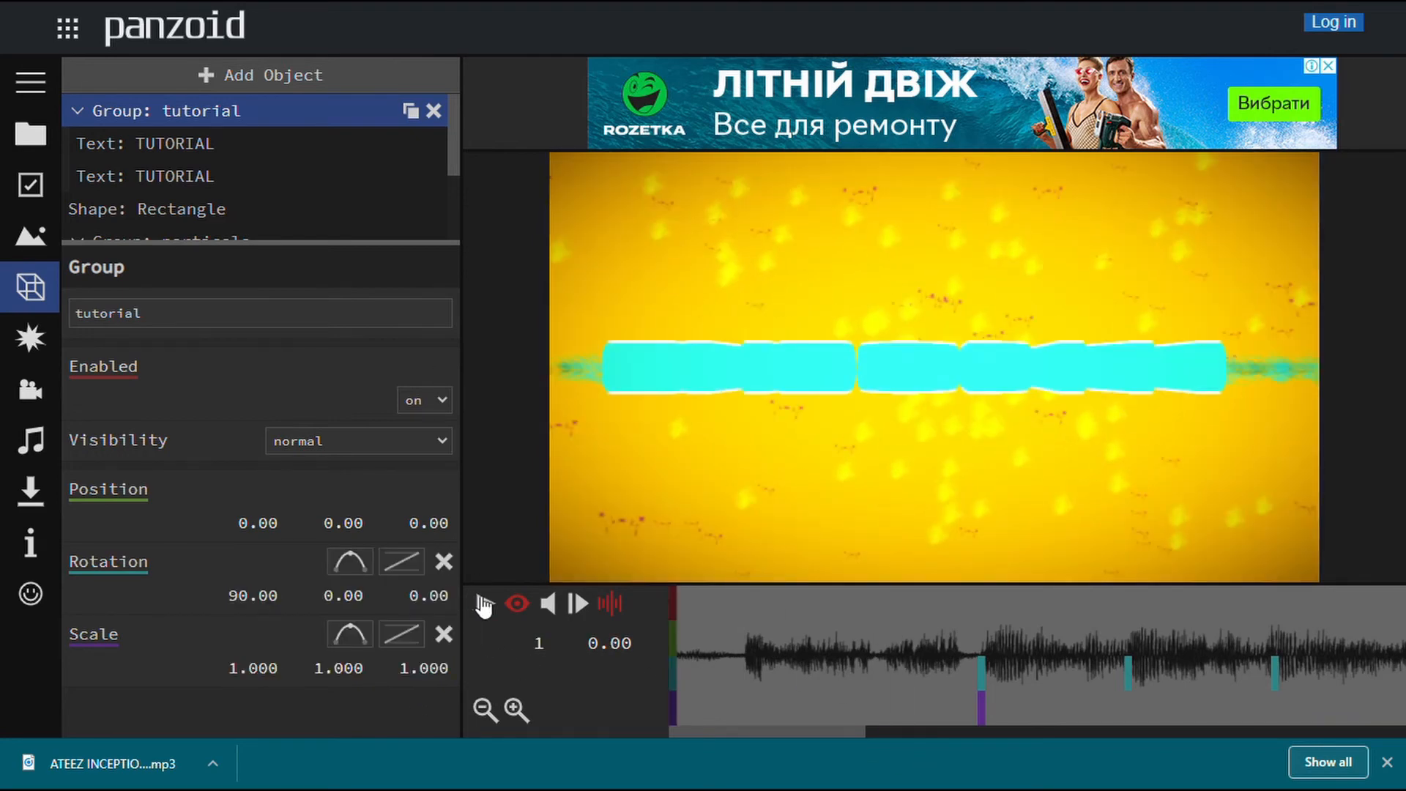
Preview the scale animation and add a scale keyframe to the tutorial group at frame 79.
left_click(483, 605)
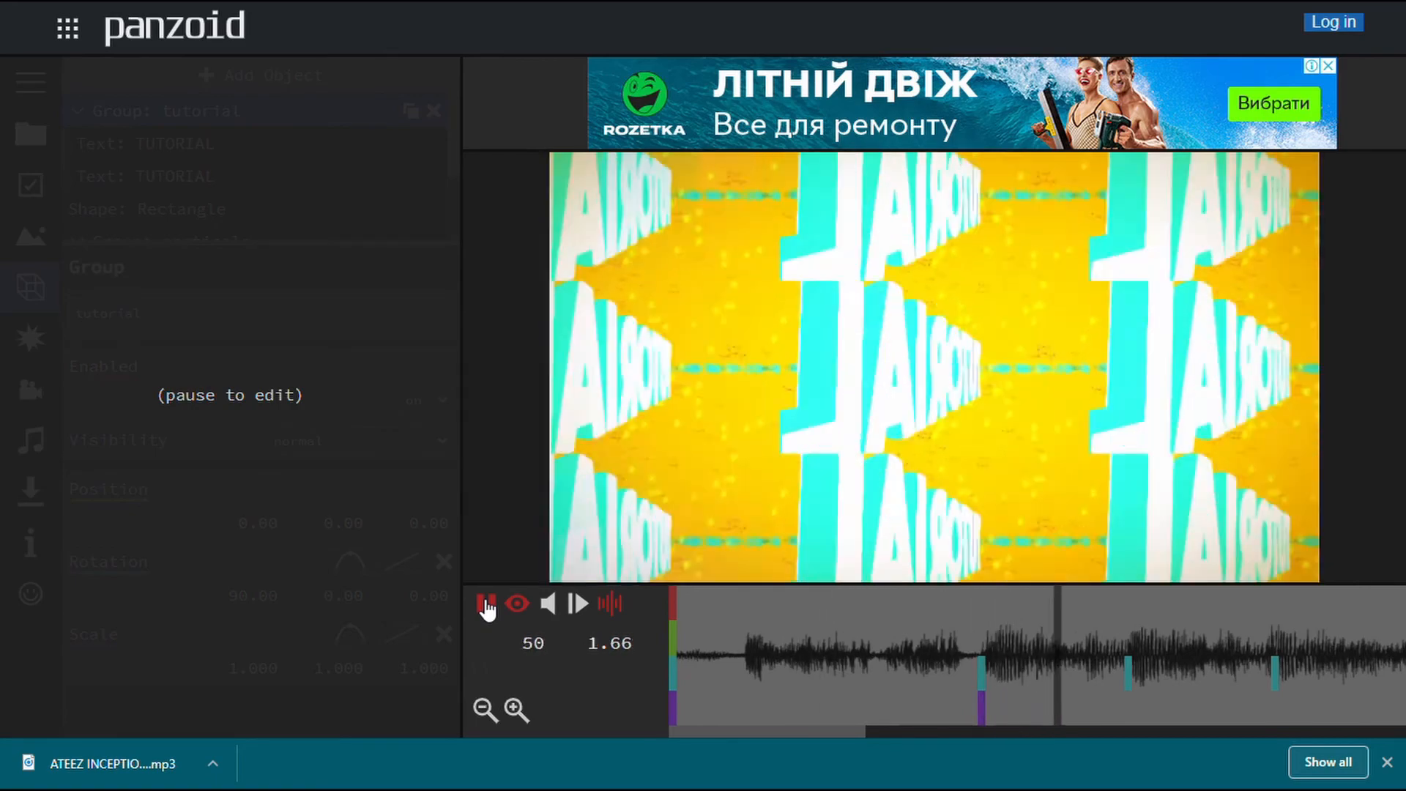
left_click(486, 605)
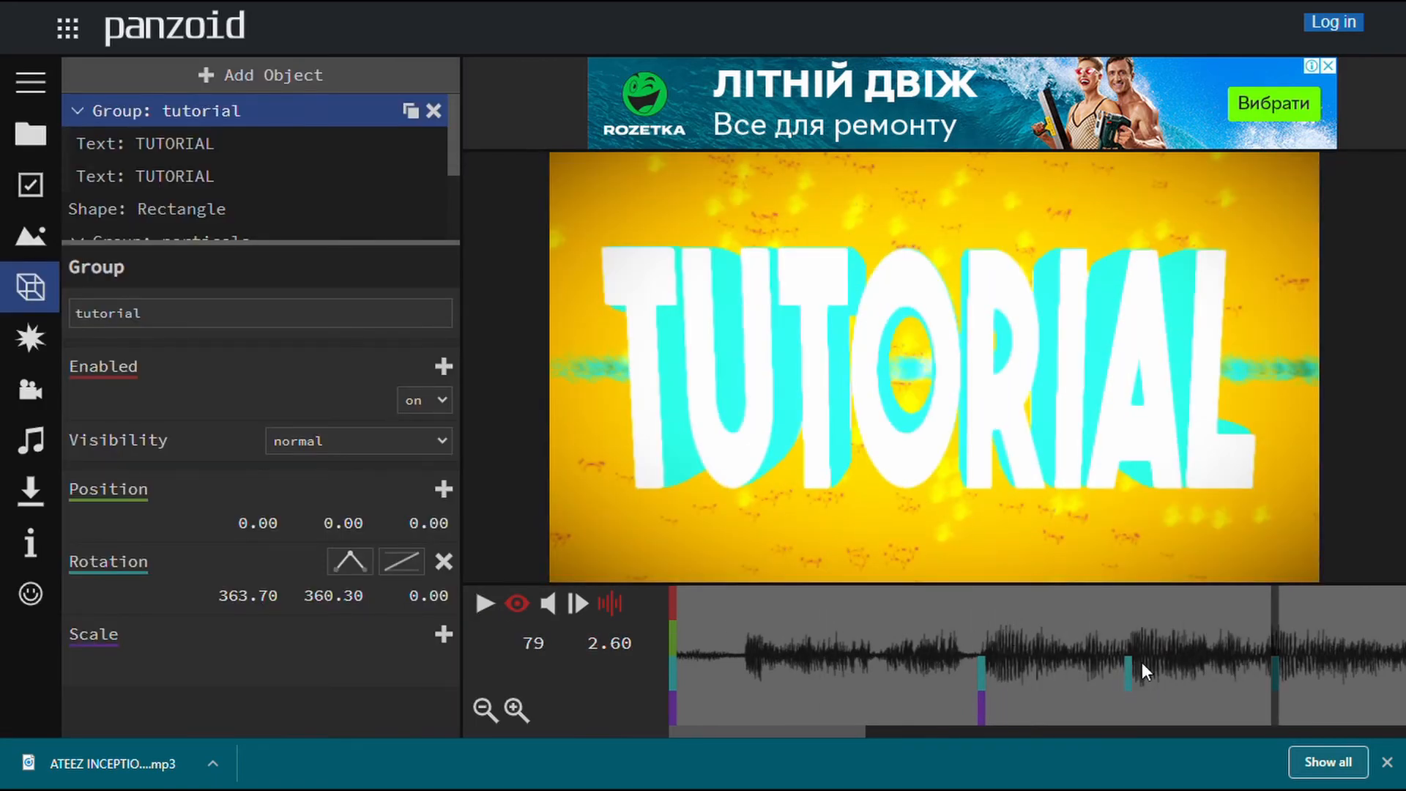
left_click_drag(1130, 644, 1278, 634)
left_click(442, 633)
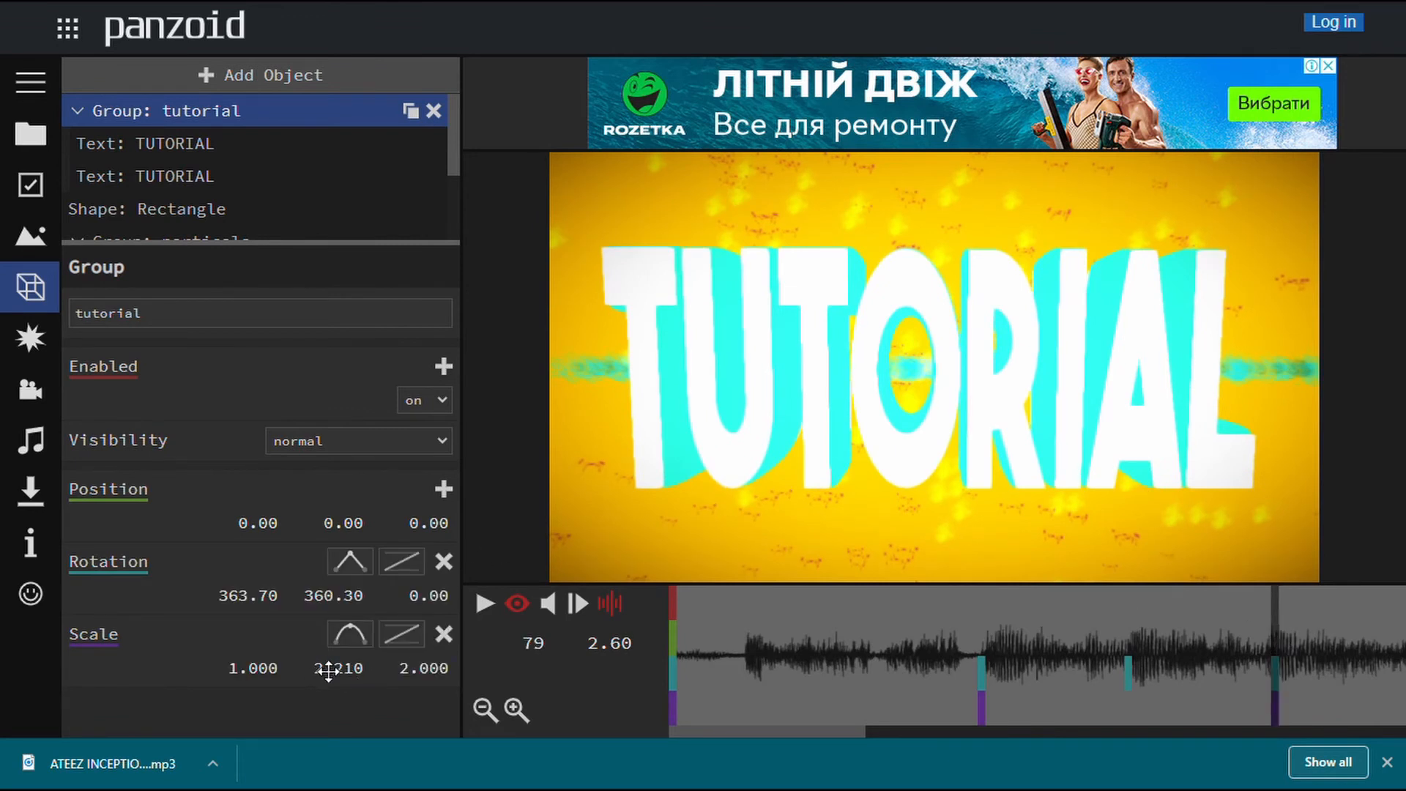
Set the tutorial group's Y and Z scale to 1.000 at frame 79 and switch that scale keyframe from smooth to sharp interpolation.
left_click_drag(328, 671, 681, 716)
left_click(349, 677)
key("BackSpace")
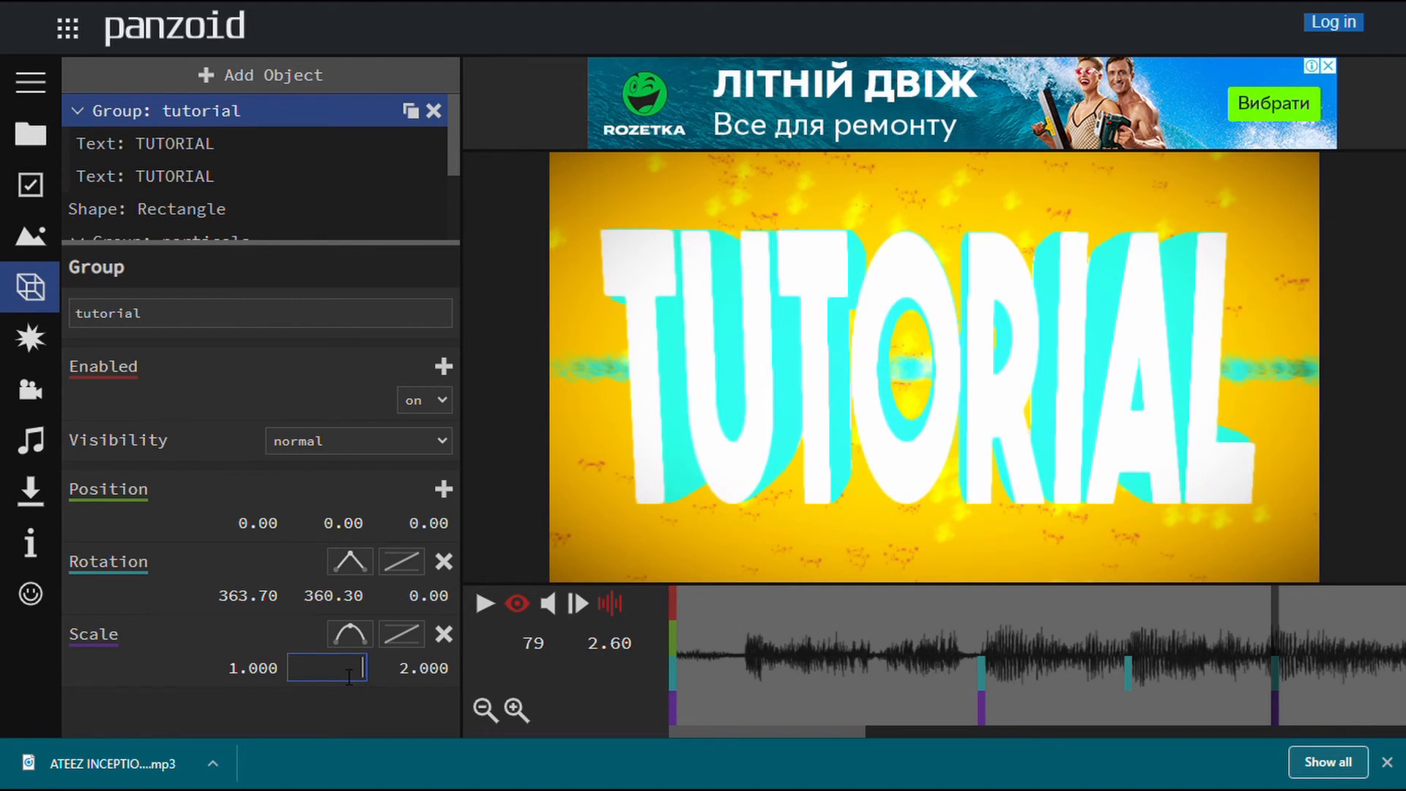
key("Return")
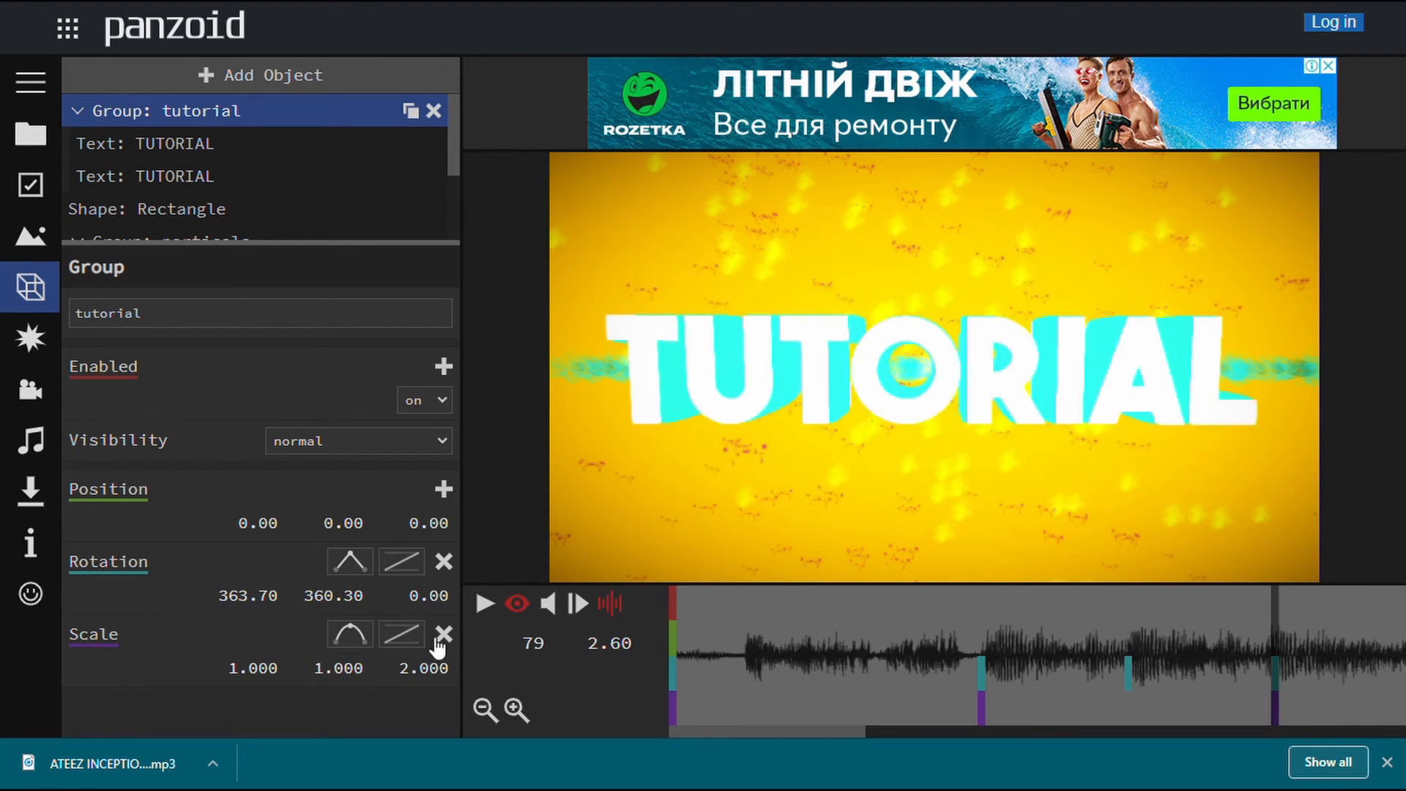
left_click(354, 636)
left_click(434, 679)
key("BackSpace")
type("1")
left_click(487, 520)
Play the animation to check the rotation and scale keyframes against the music.
left_click_drag(916, 712, 438, 697)
left_click(492, 605)
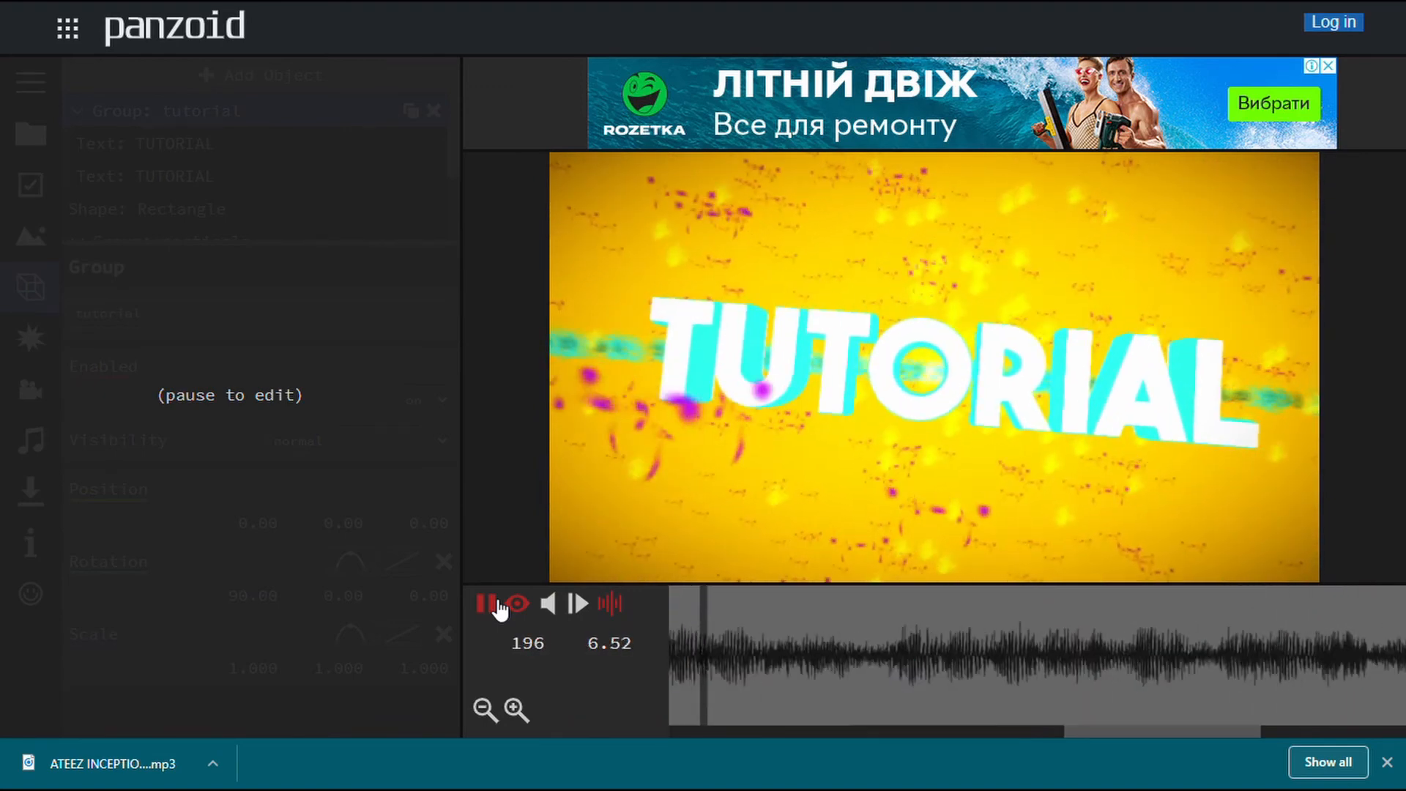
left_click(492, 605)
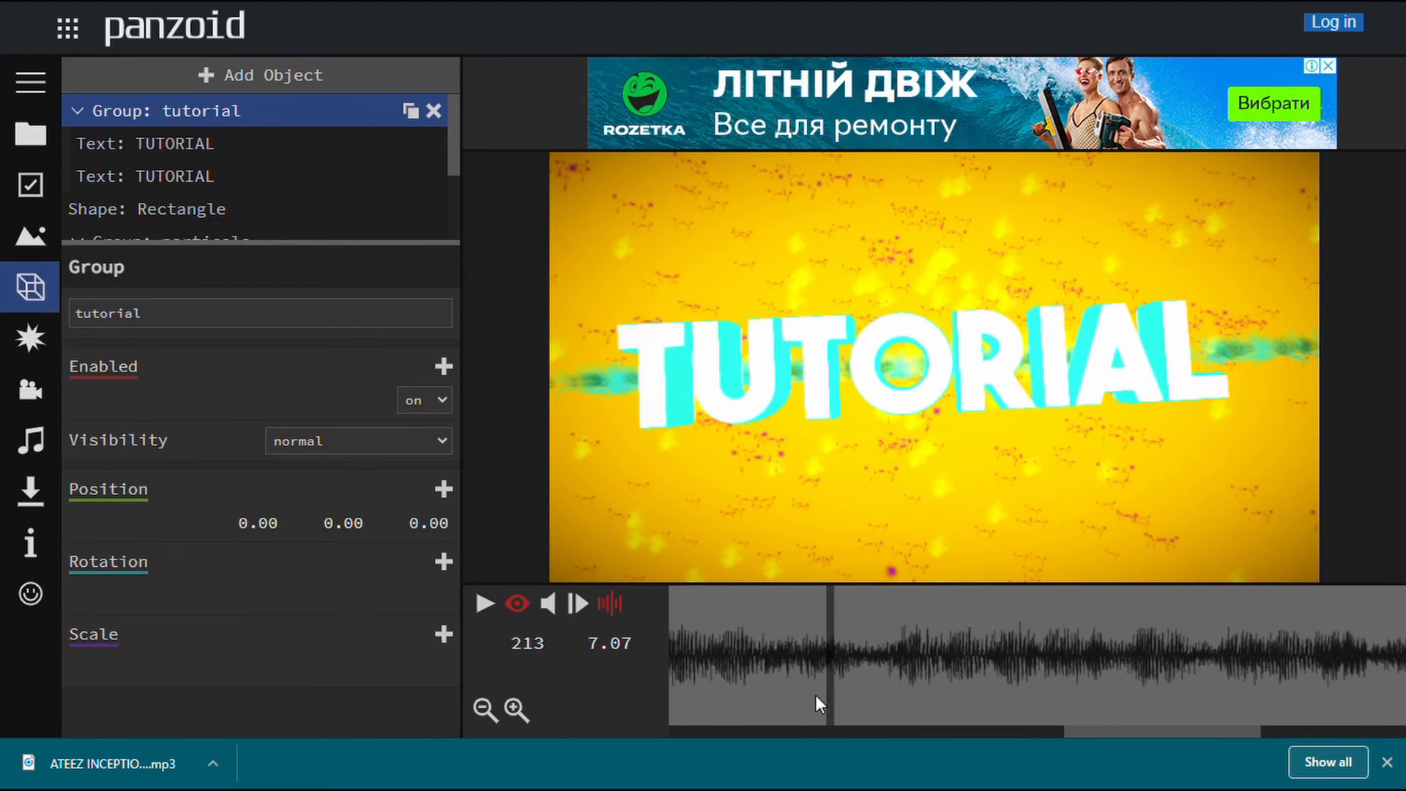
Try a Y position of 21.20 for the tutorial group at frame 228, and reset it to 0.00.
left_click_drag(868, 666, 946, 667)
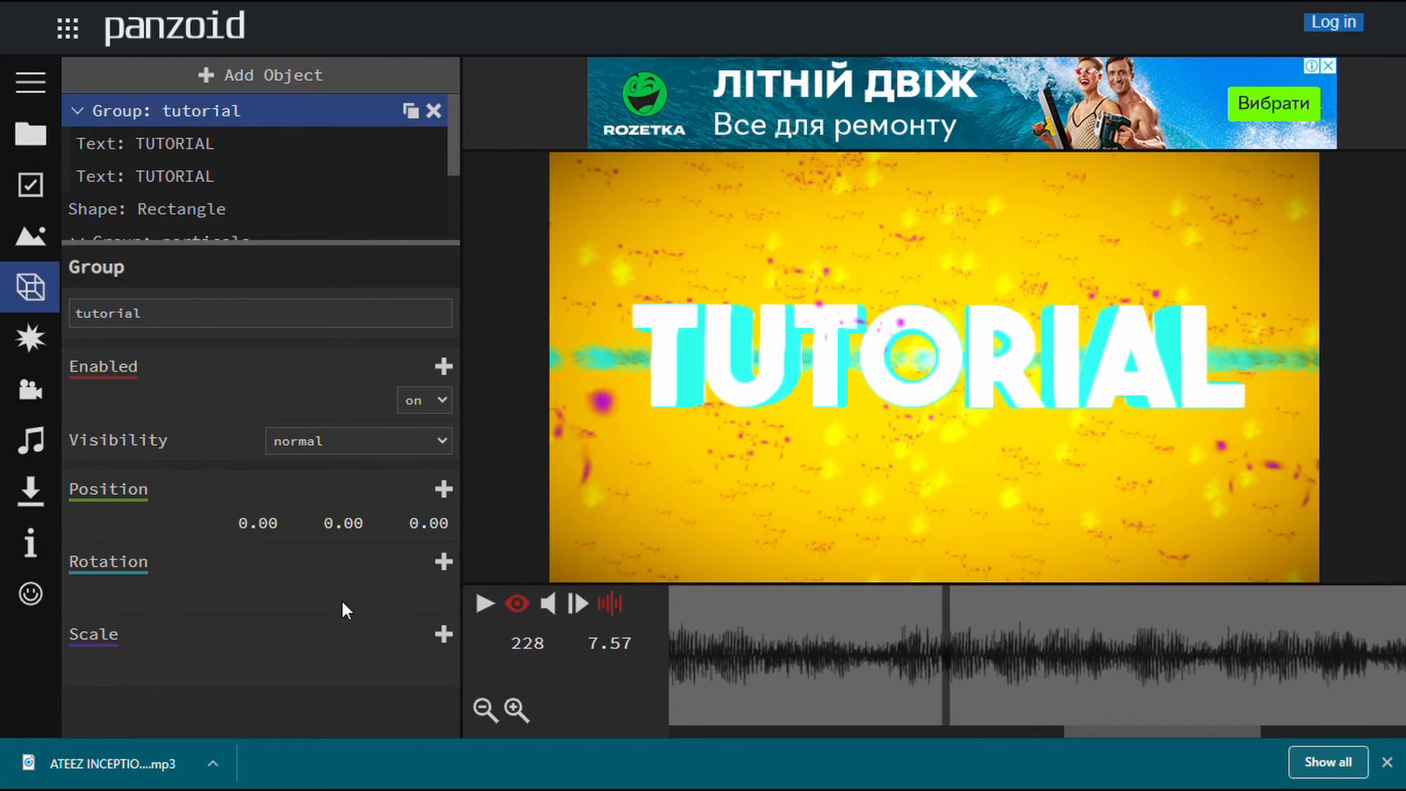
left_click_drag(356, 533, 625, 600)
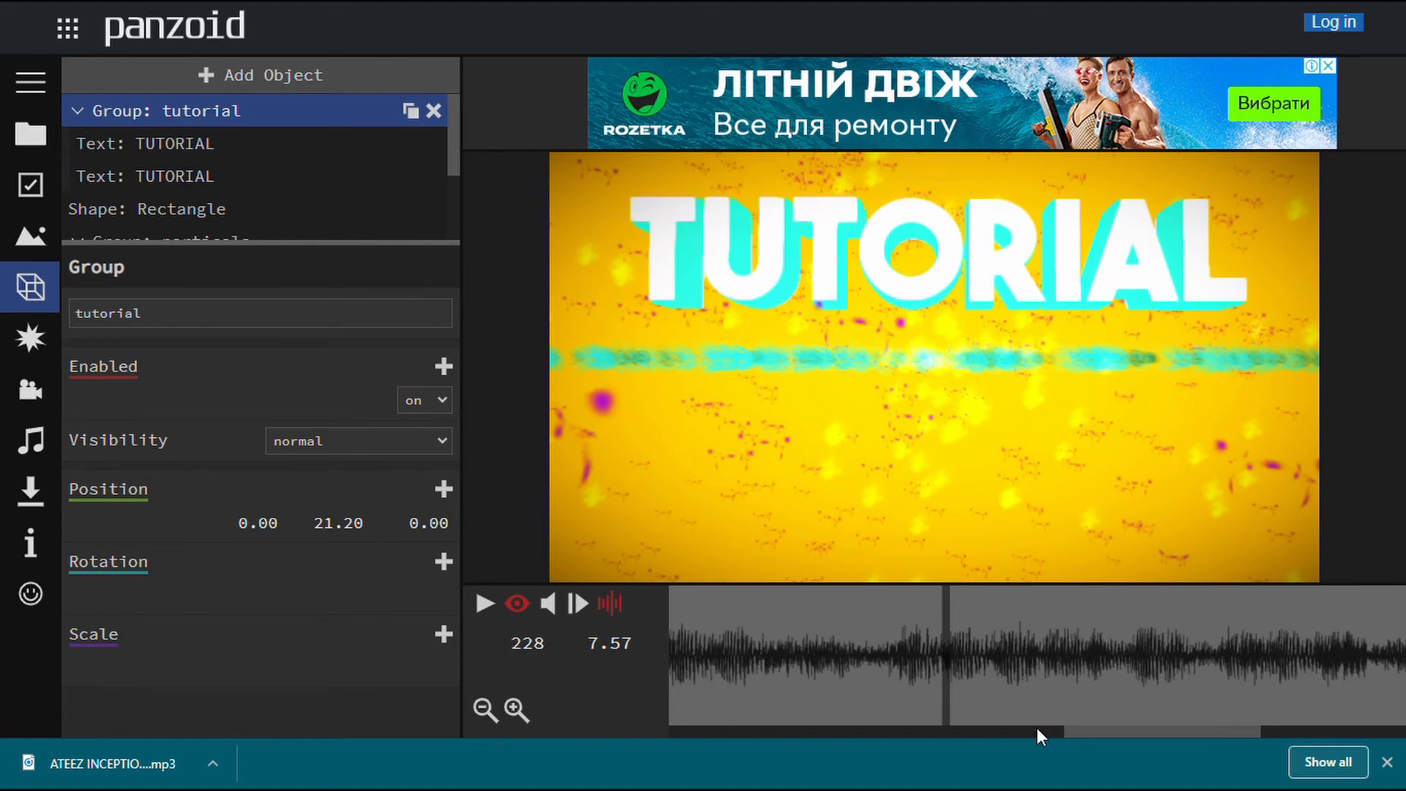
left_click_drag(1084, 733, 967, 715)
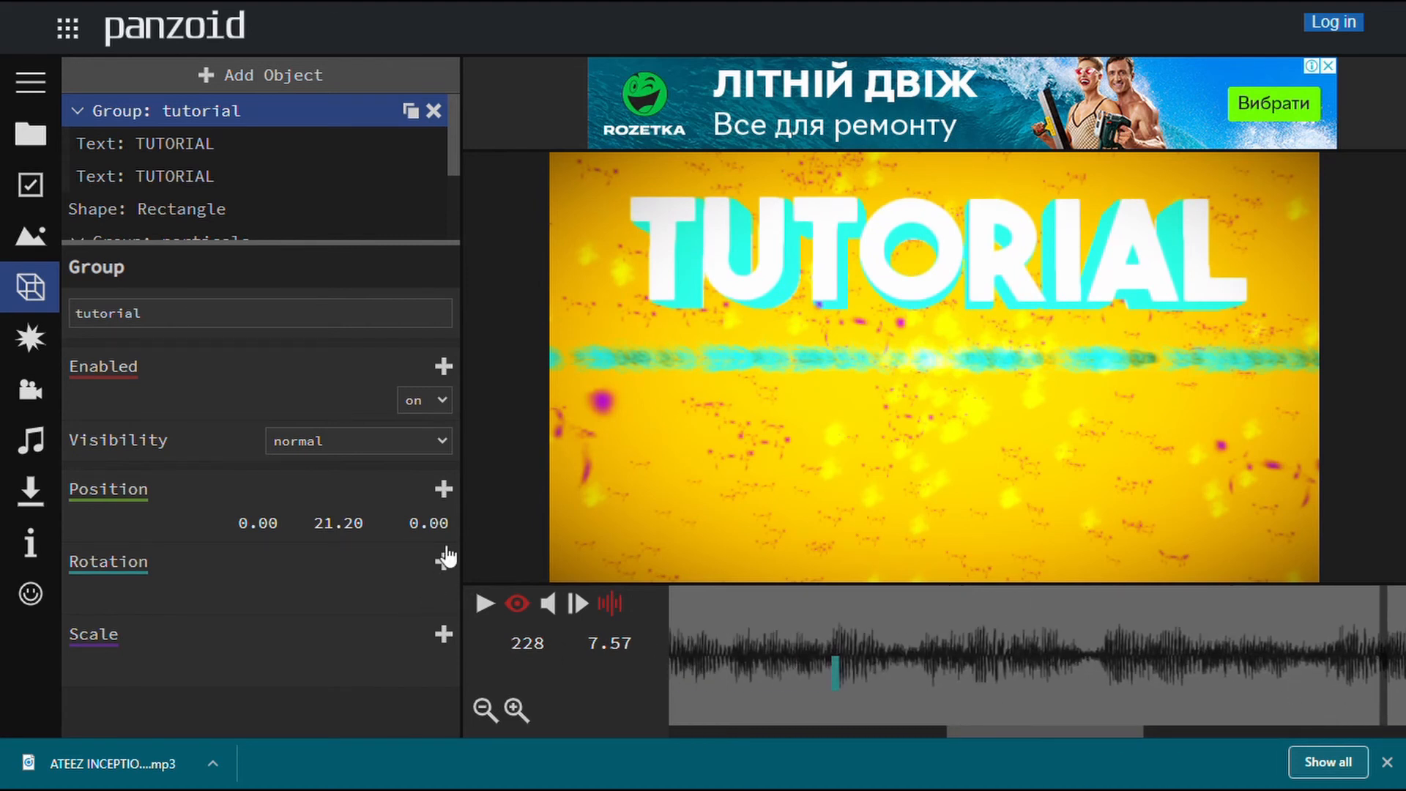
left_click_drag(311, 531, 375, 537)
key("BackSpace")
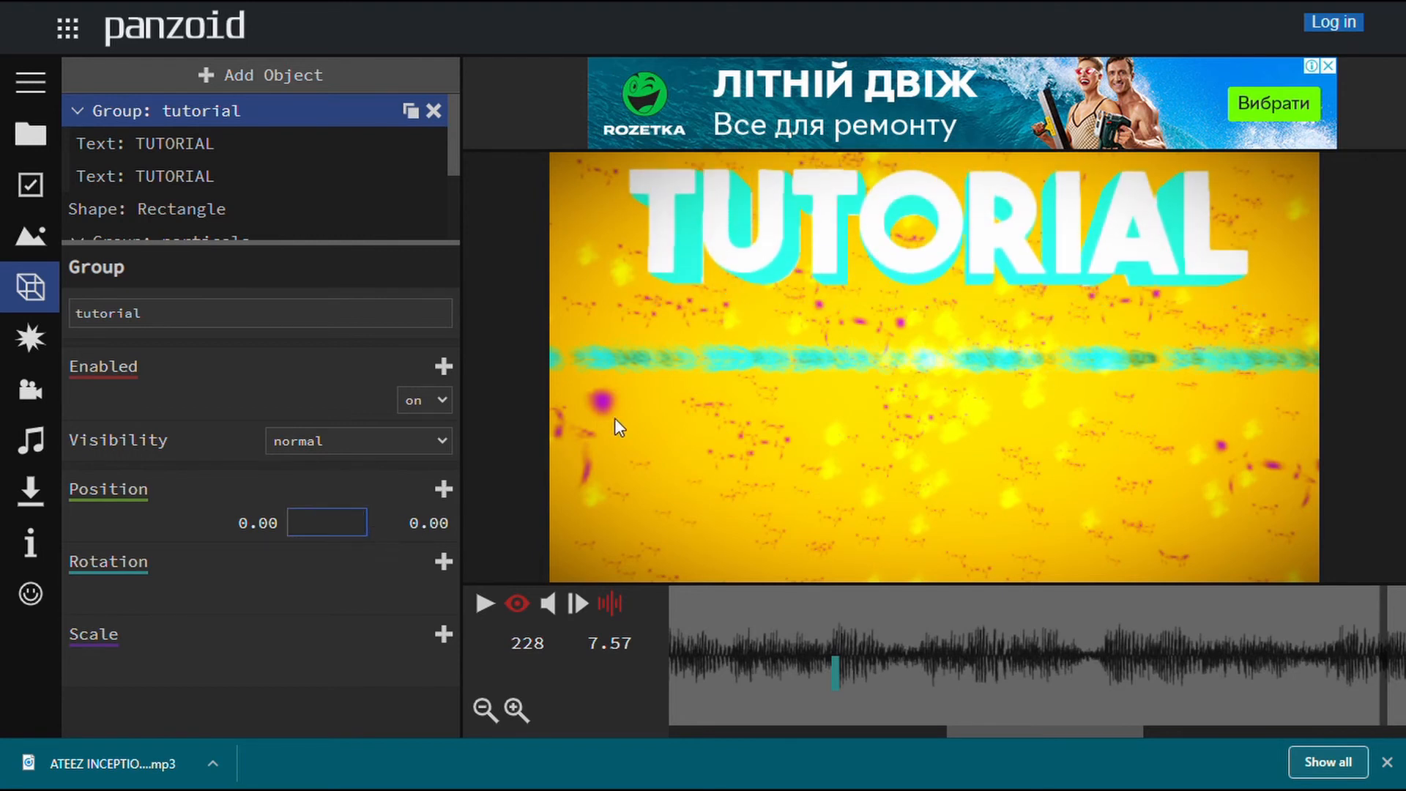
left_click(504, 470)
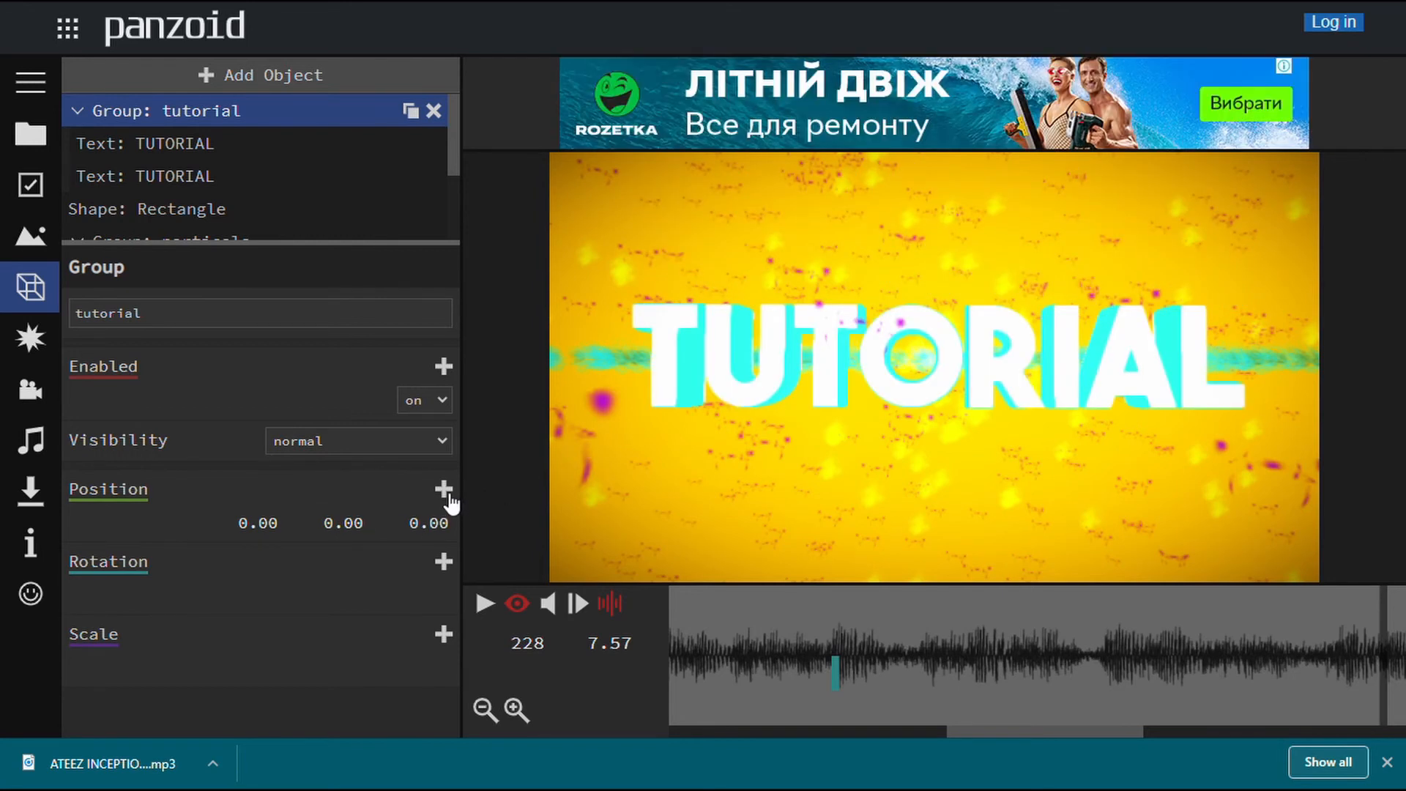
Play the stretch after the last rotation keyframe to find the beat for a position change.
left_click_drag(999, 731, 620, 700)
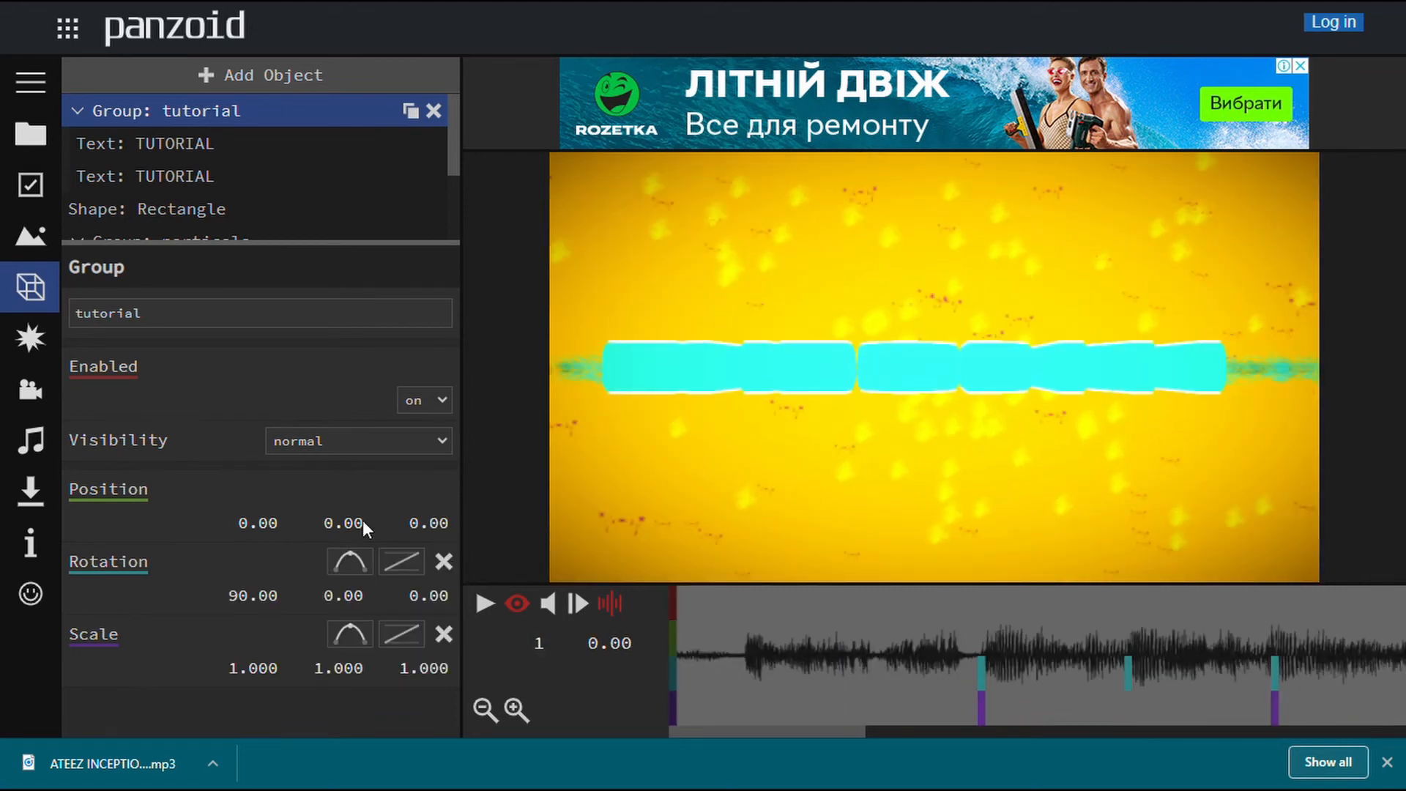
left_click_drag(779, 729, 1089, 734)
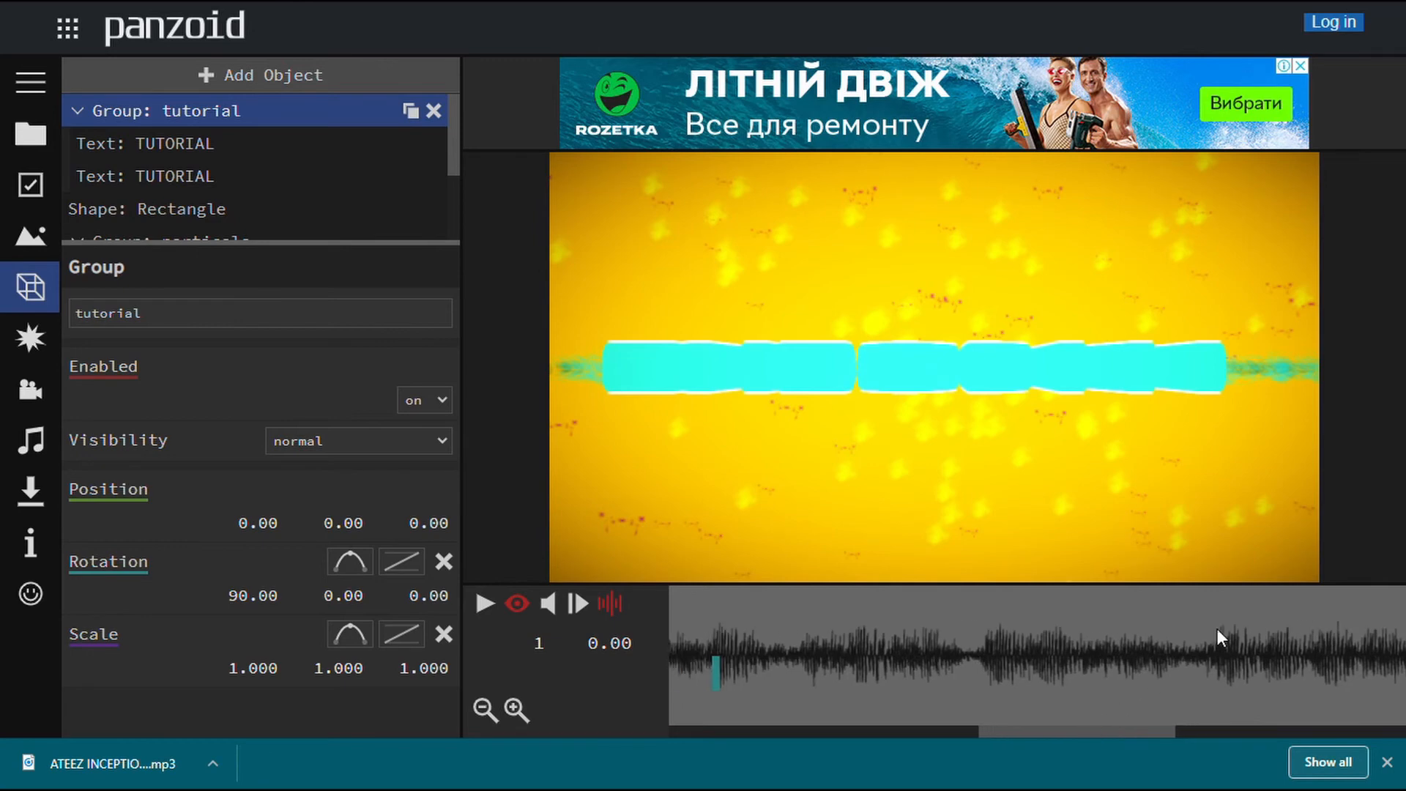
left_click(1220, 648)
key("space")
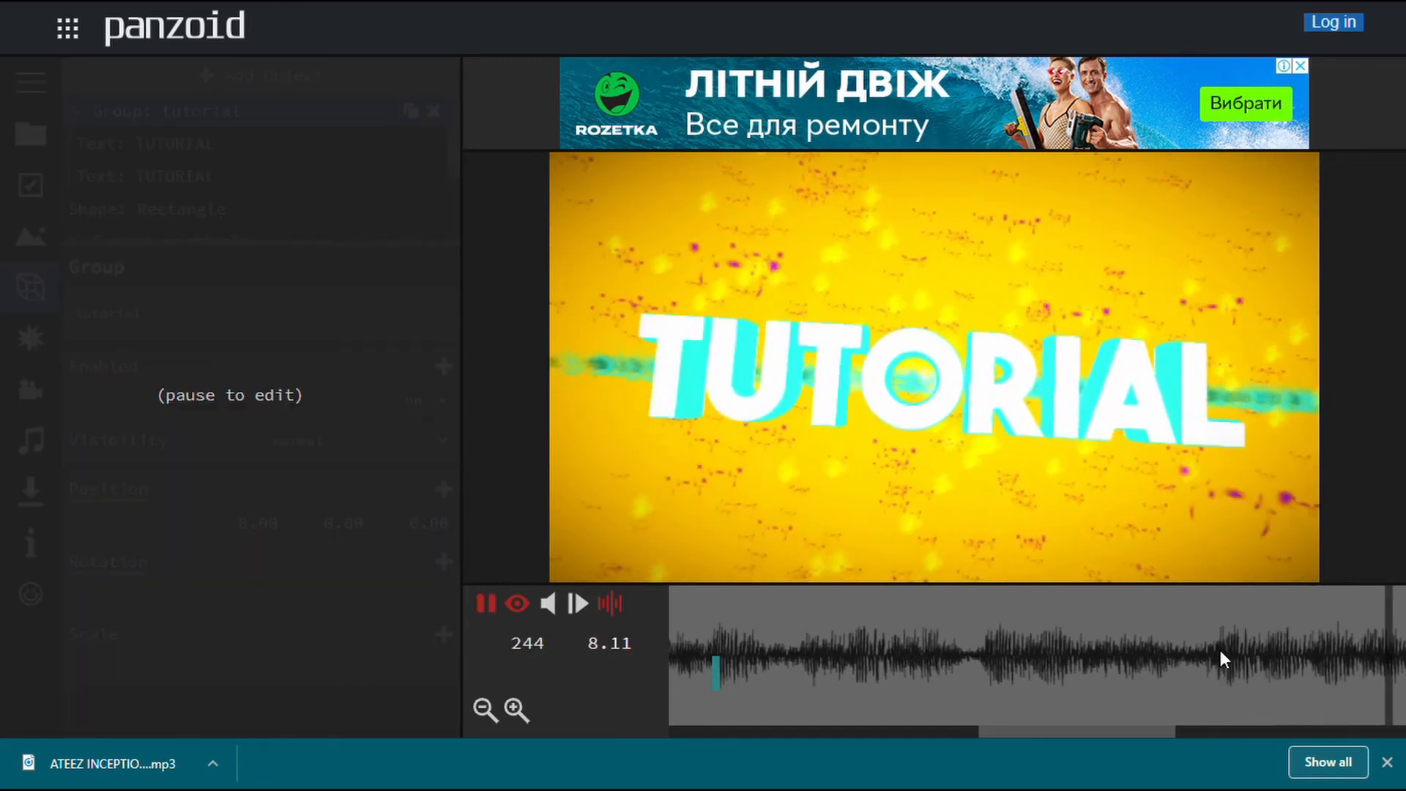
key("space")
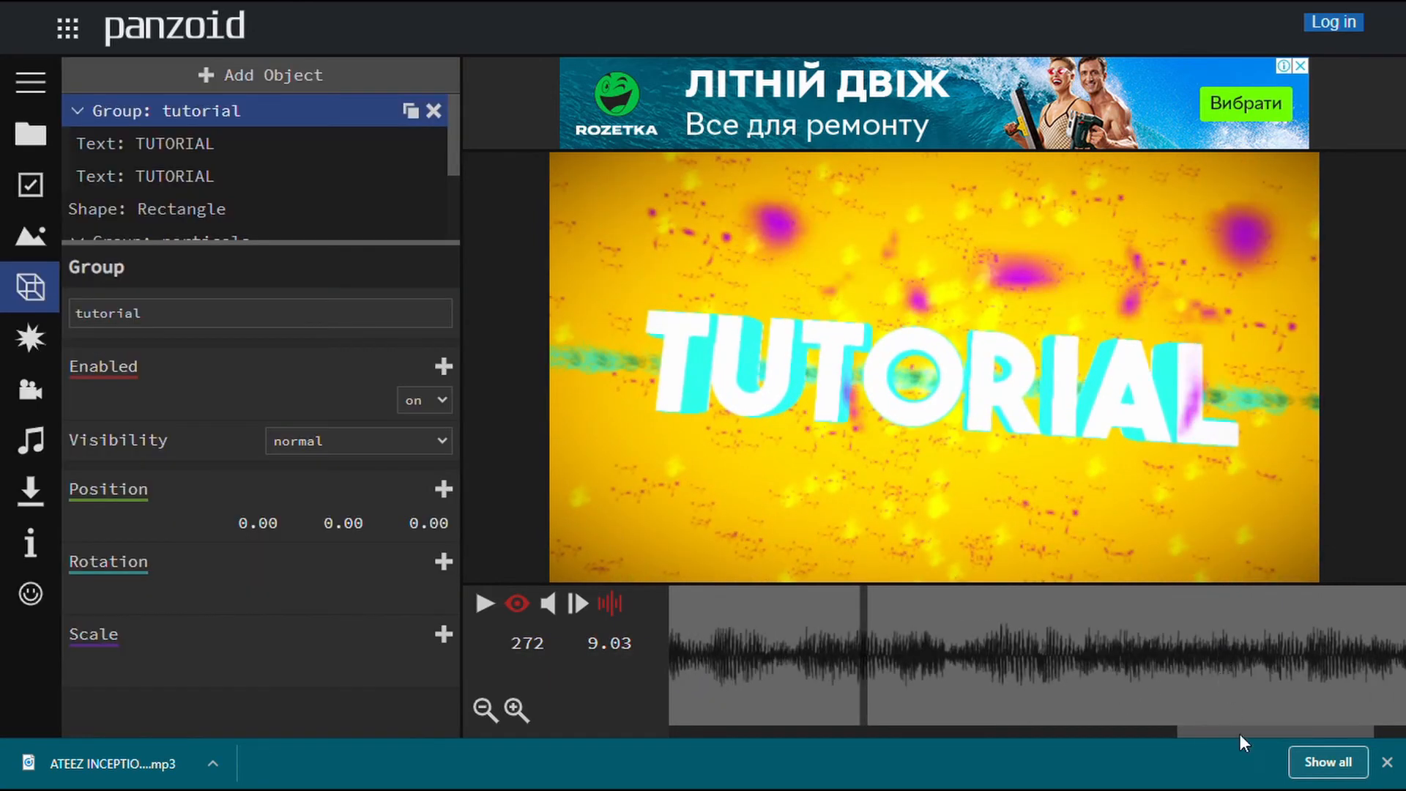
Raise the tutorial group's Y position to 22.70 and add a position keyframe at frame 222.
left_click_drag(1232, 738, 1074, 738)
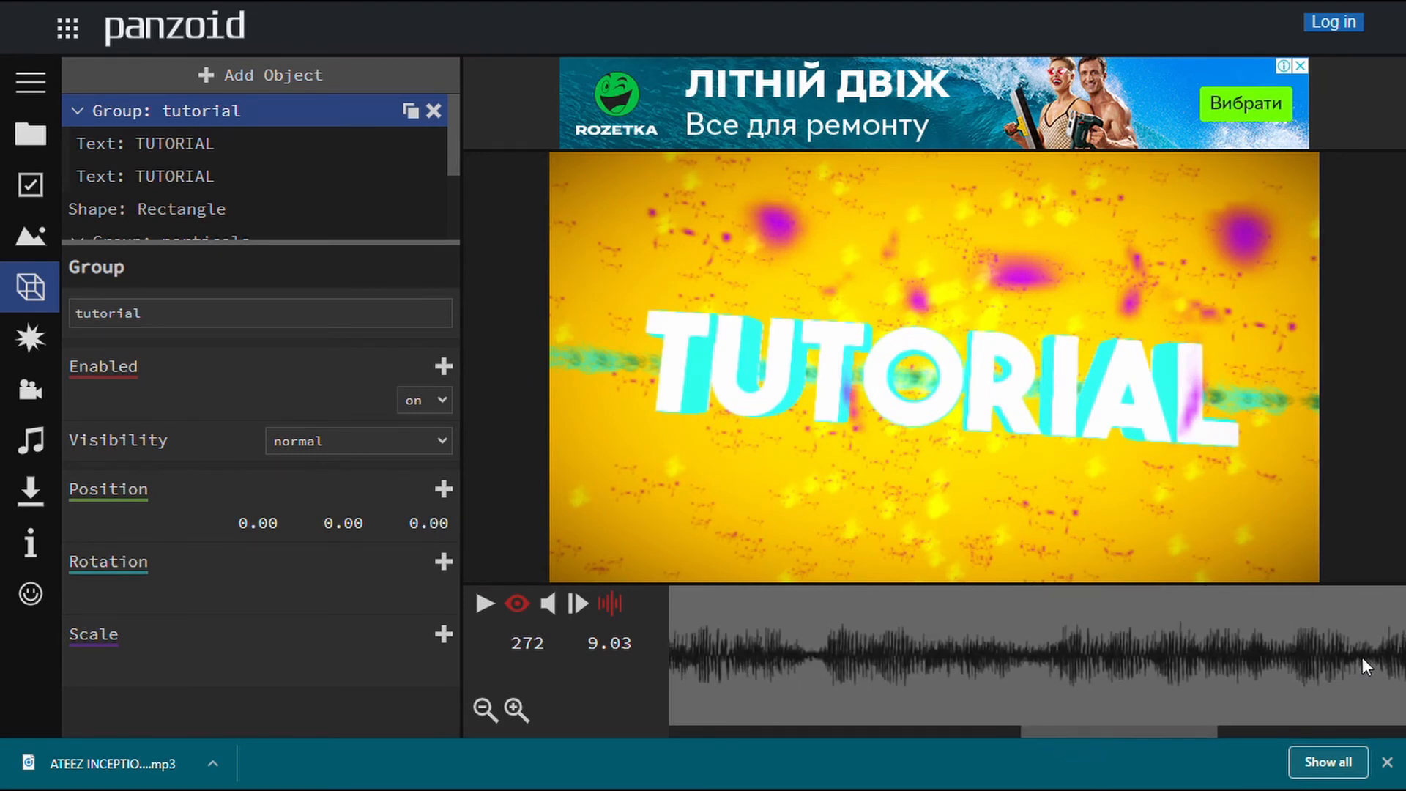
left_click_drag(1191, 737, 1125, 736)
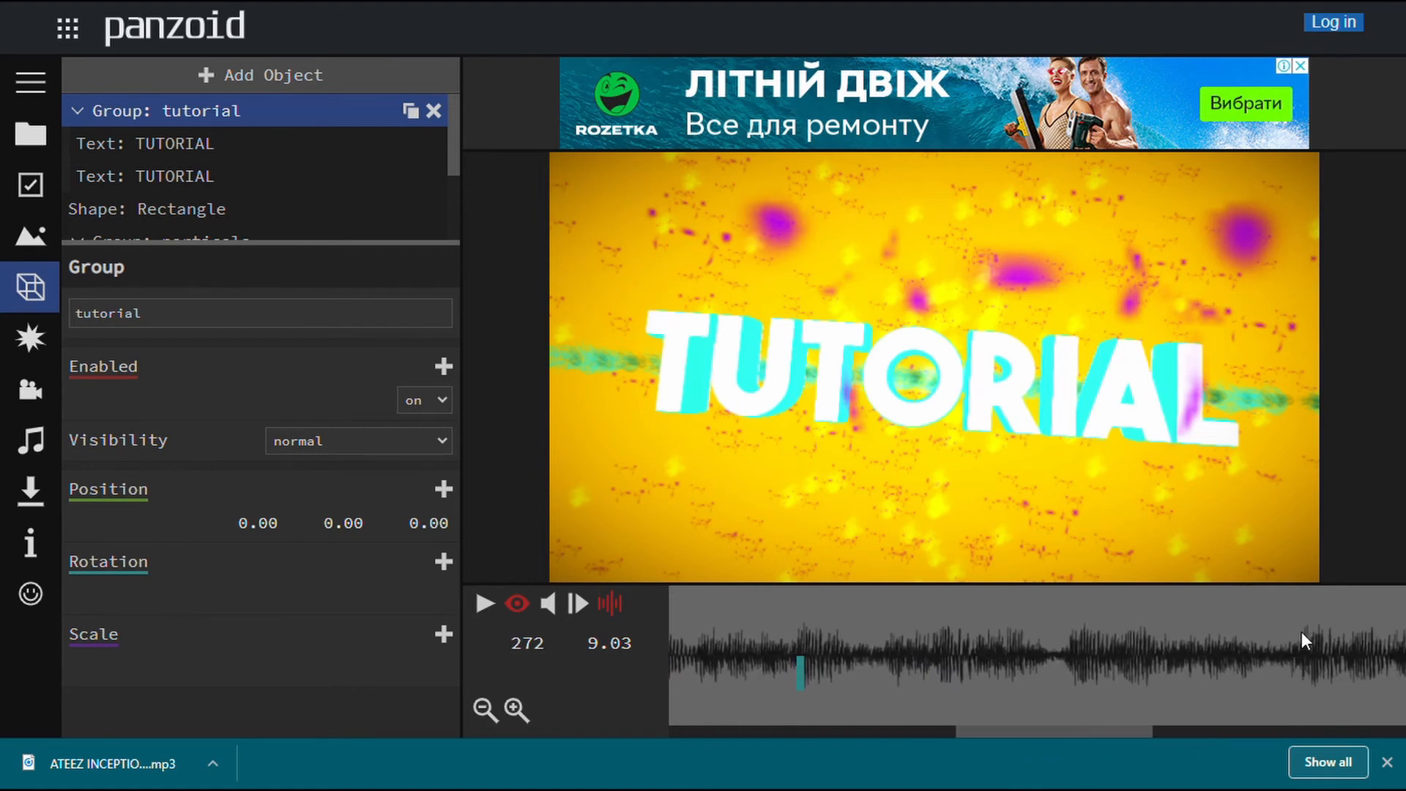
left_click(1301, 664)
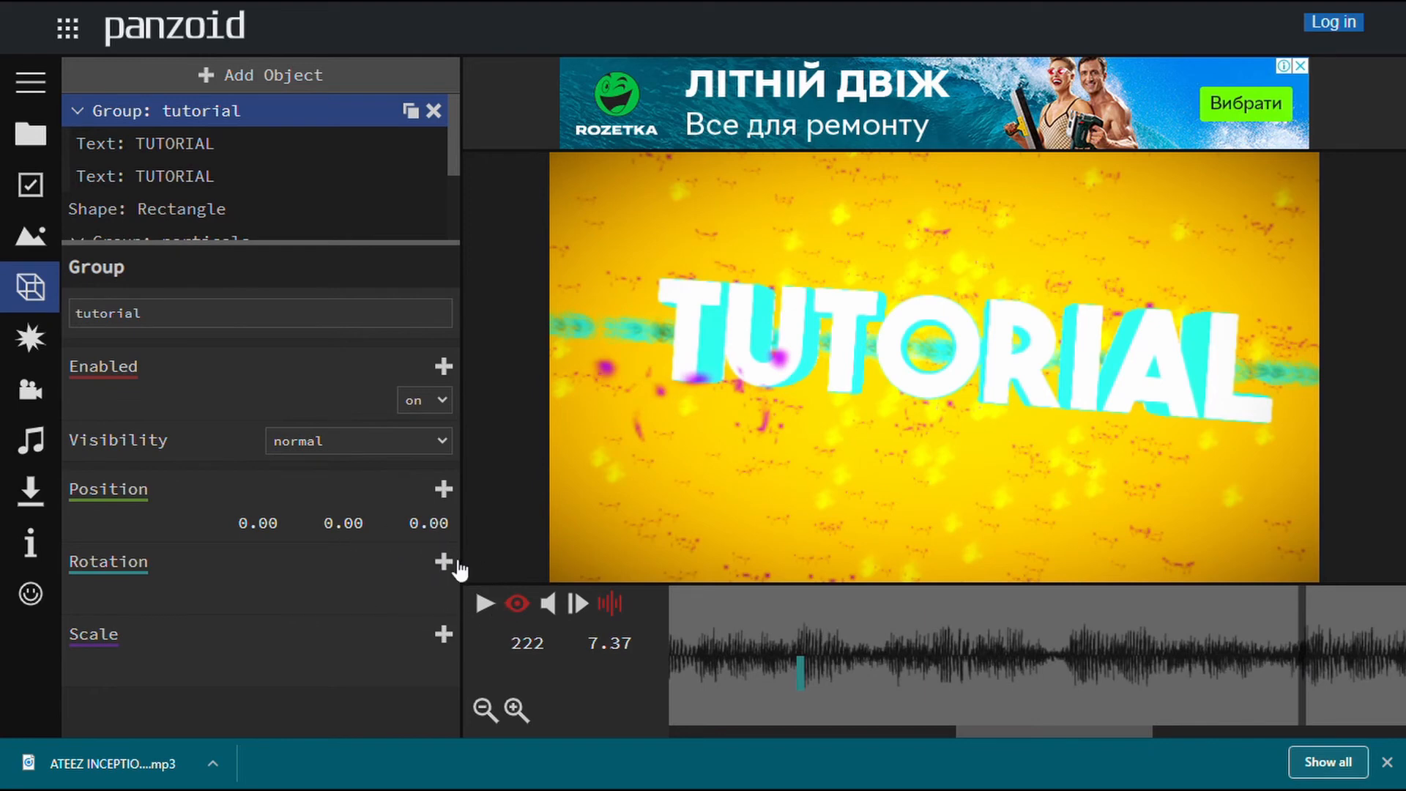
left_click_drag(347, 534, 623, 582)
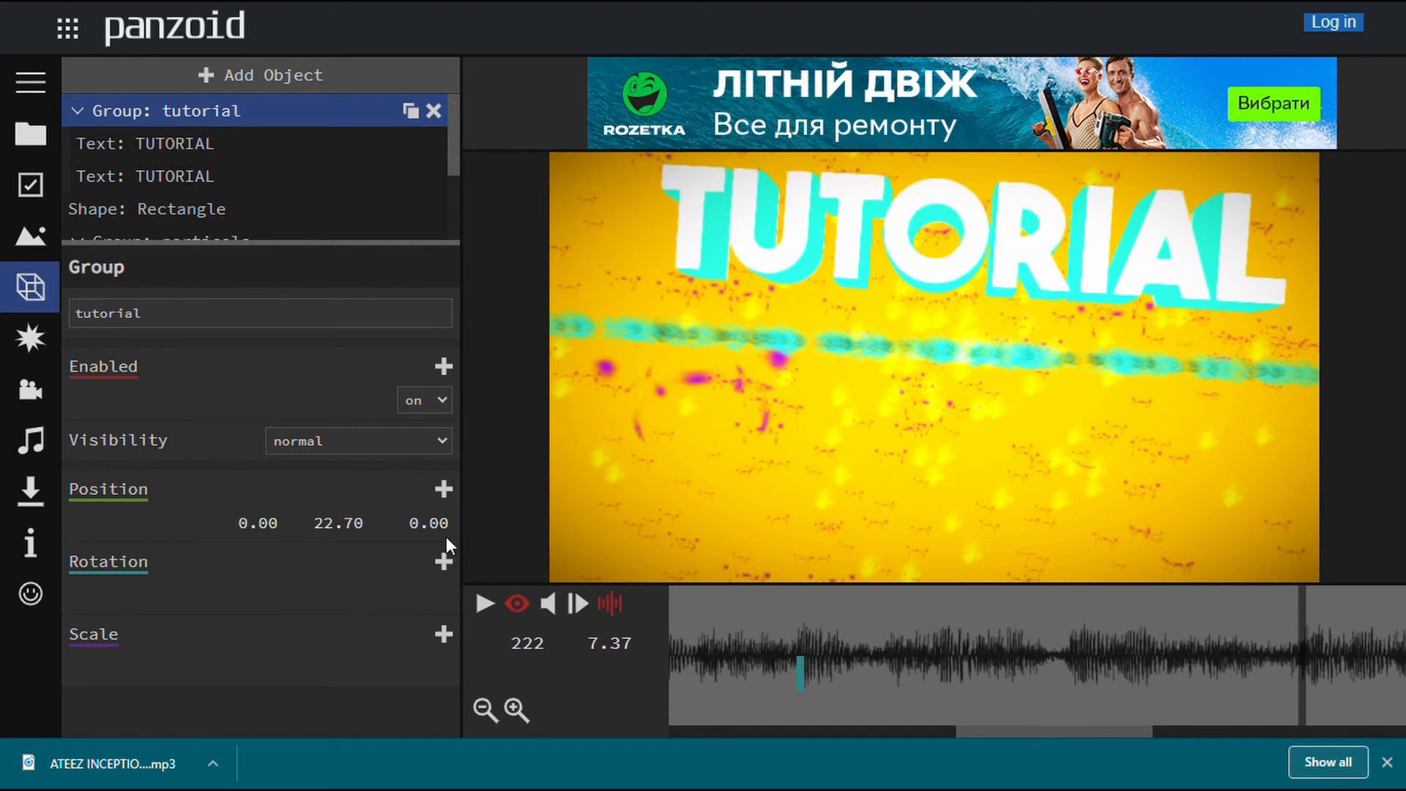
left_click(444, 490)
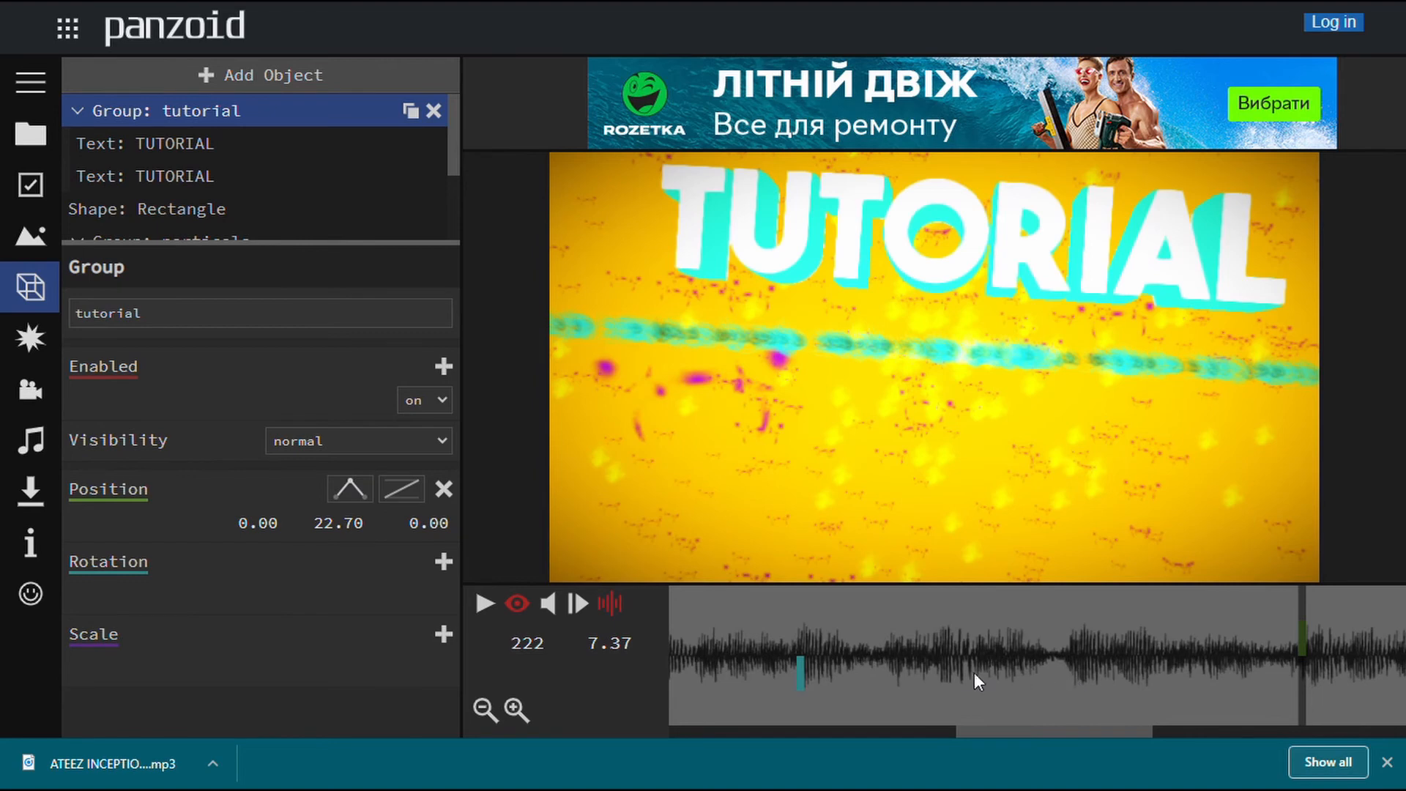
Add a position keyframe at frame 157 and lower the tutorial group's Y position so the text sits beneath the cyan band.
left_click_drag(956, 668, 811, 678)
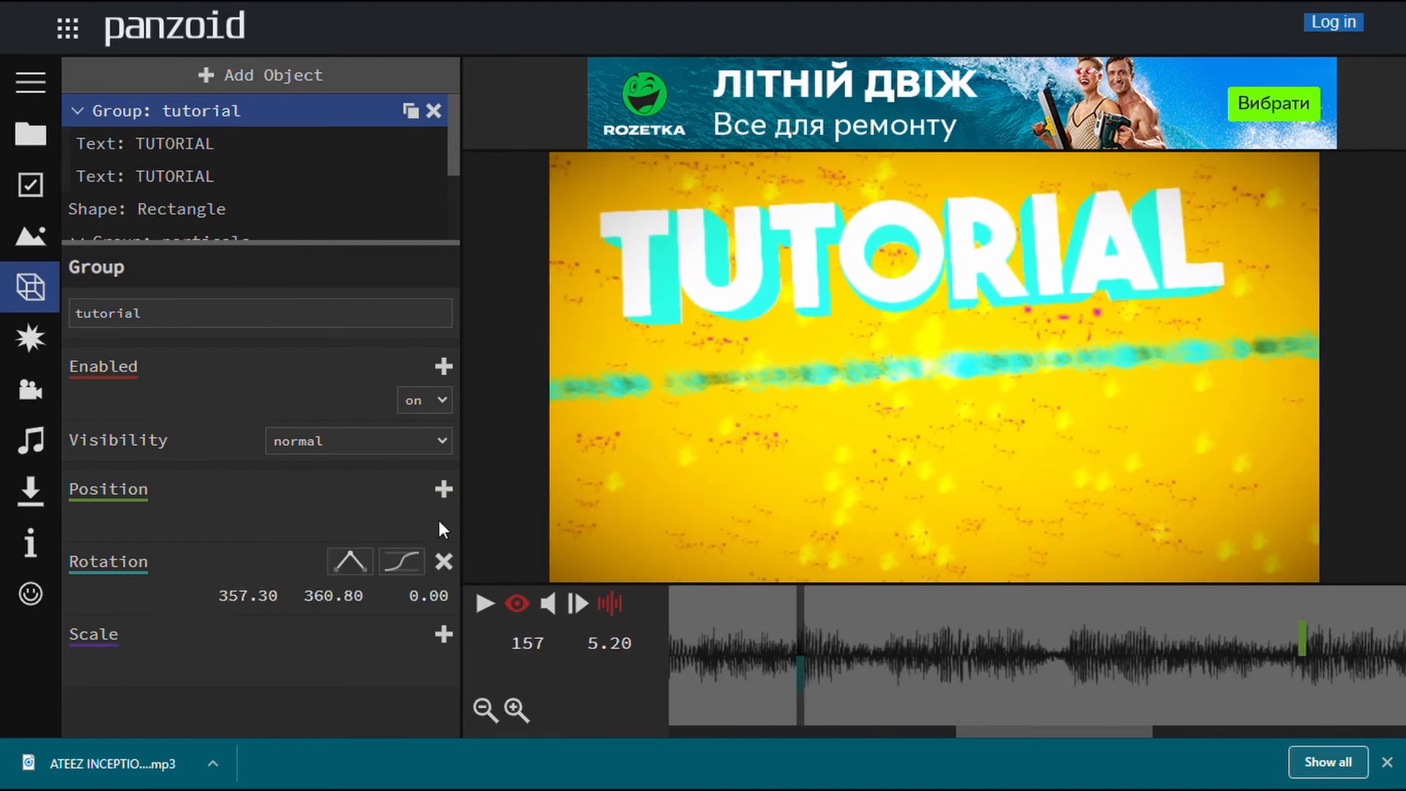
left_click(444, 489)
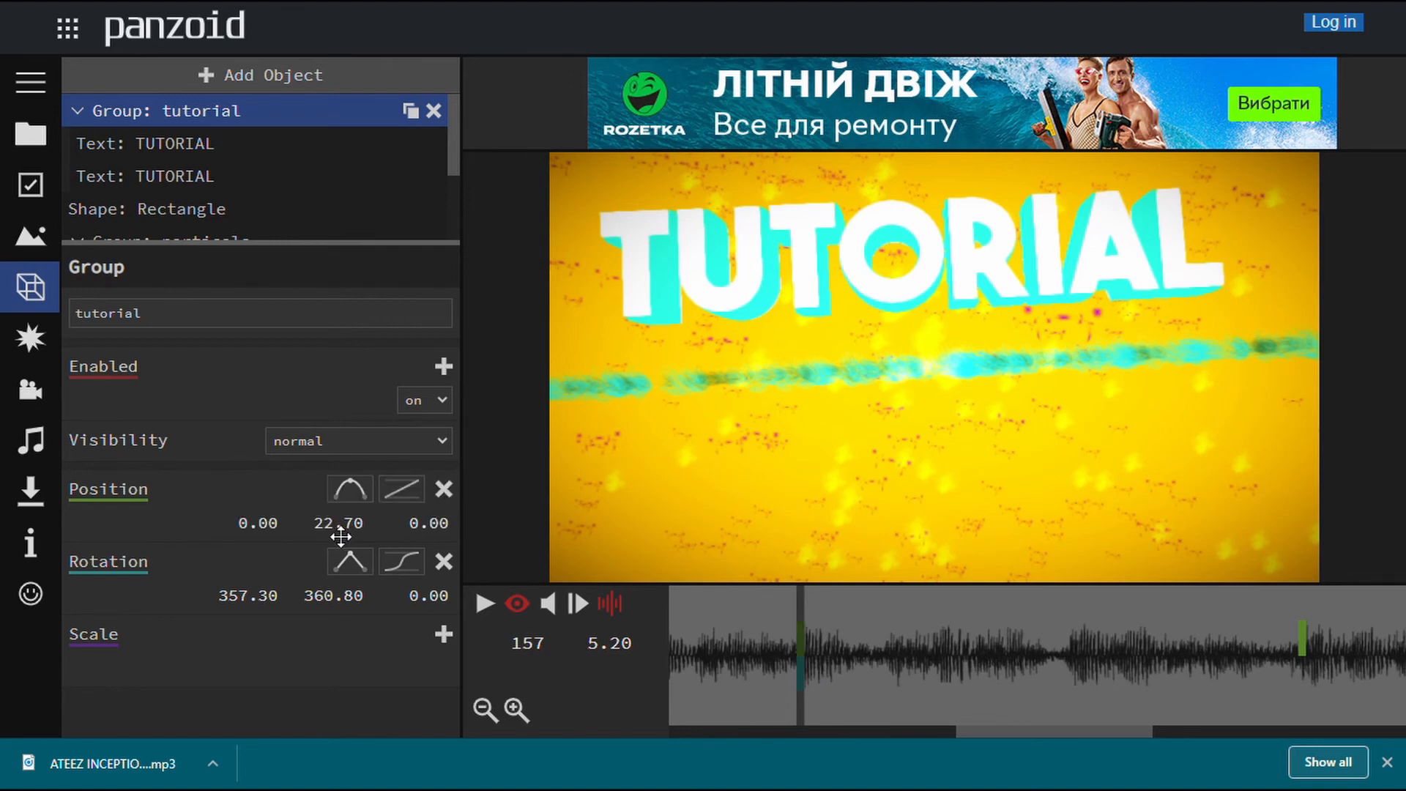
left_click_drag(341, 536, 278, 569)
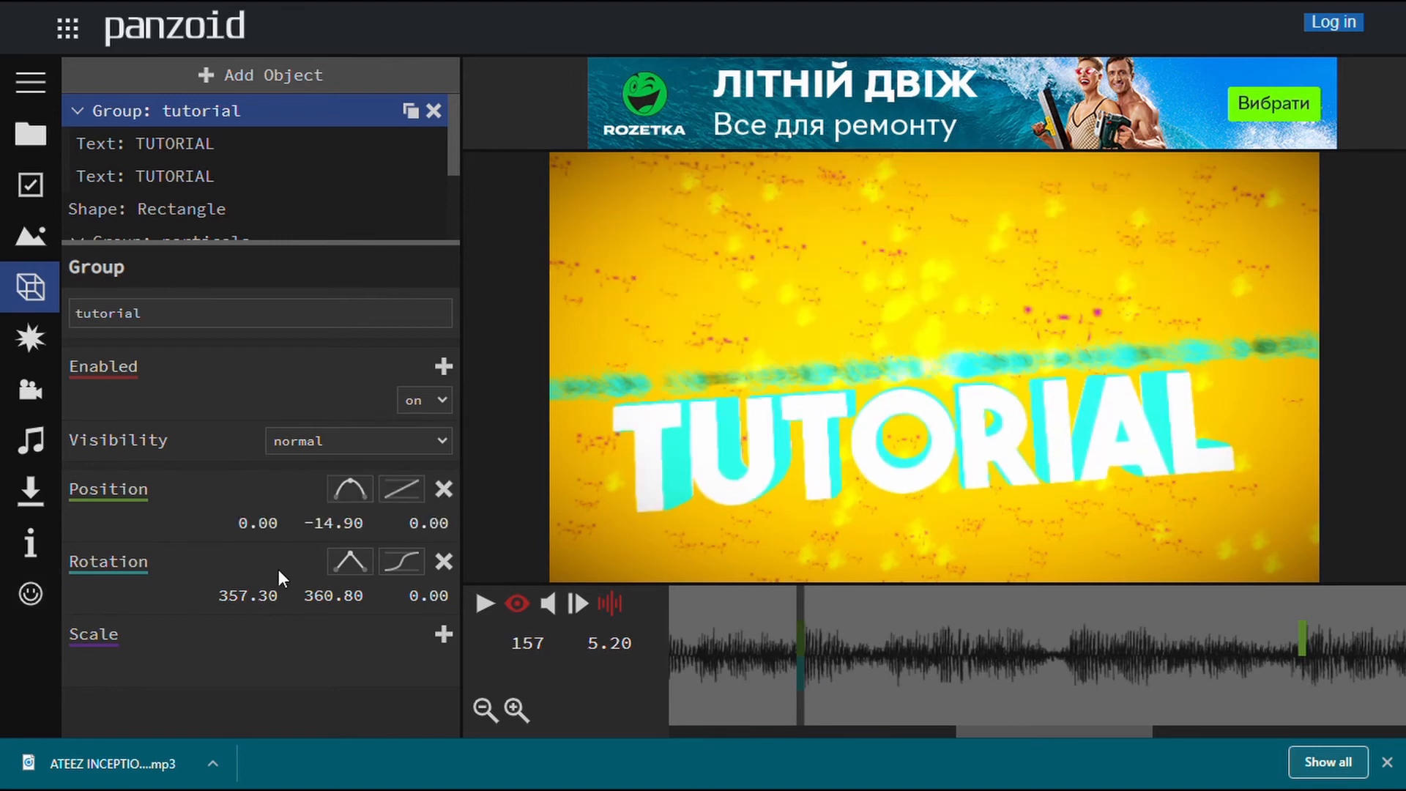
left_click_drag(354, 534, 333, 537)
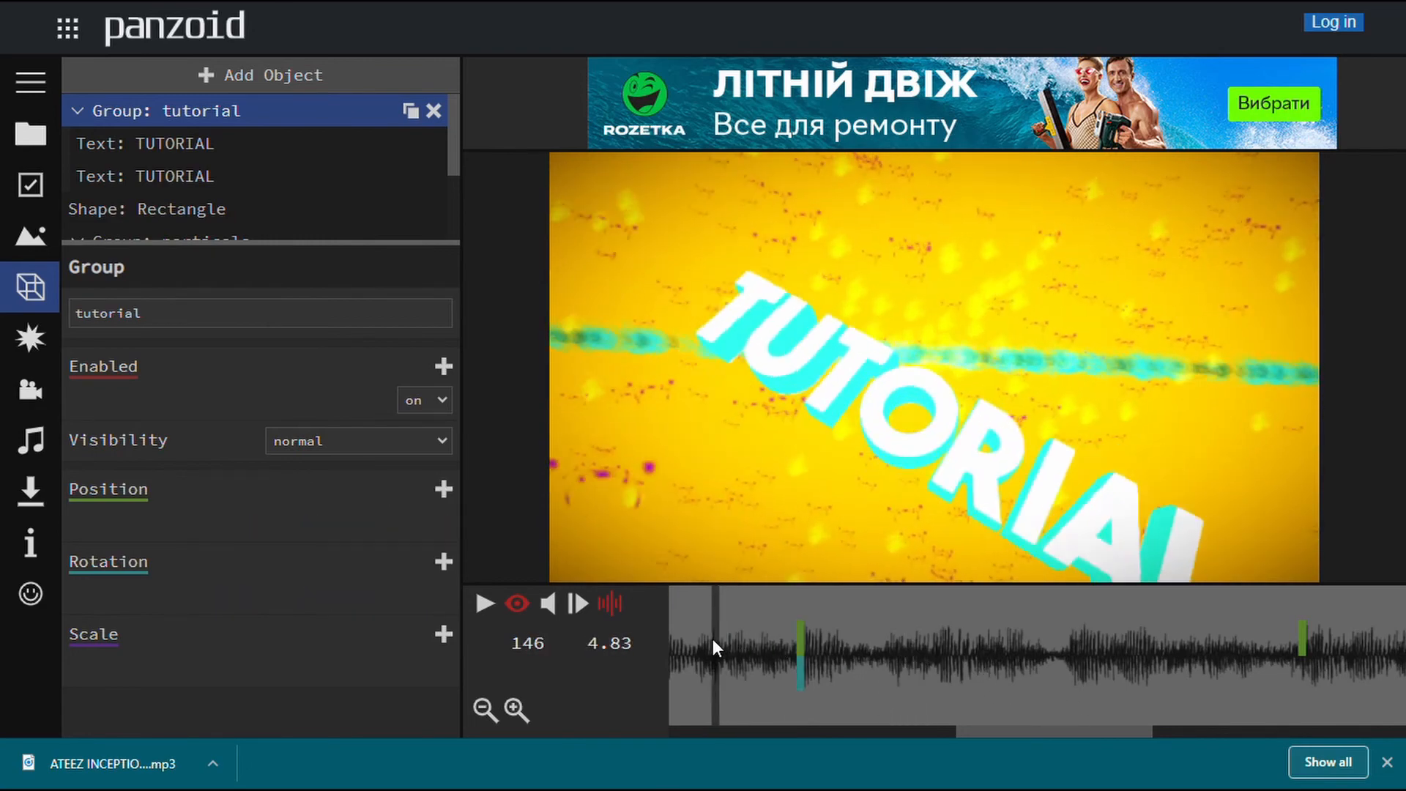
Play on to frame 279 and add a position keyframe there with Y position 0.00 and sharp interpolation.
key("space")
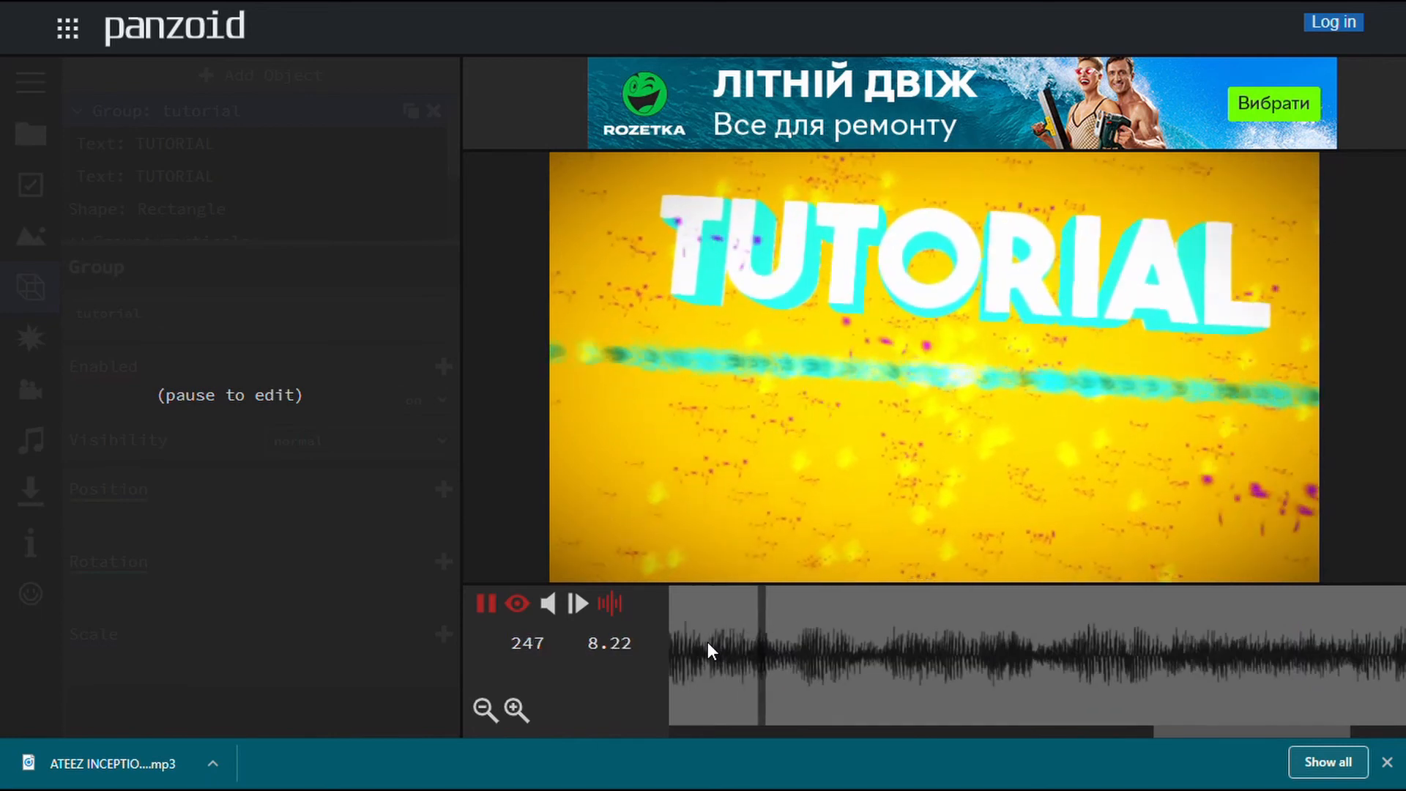
key("space")
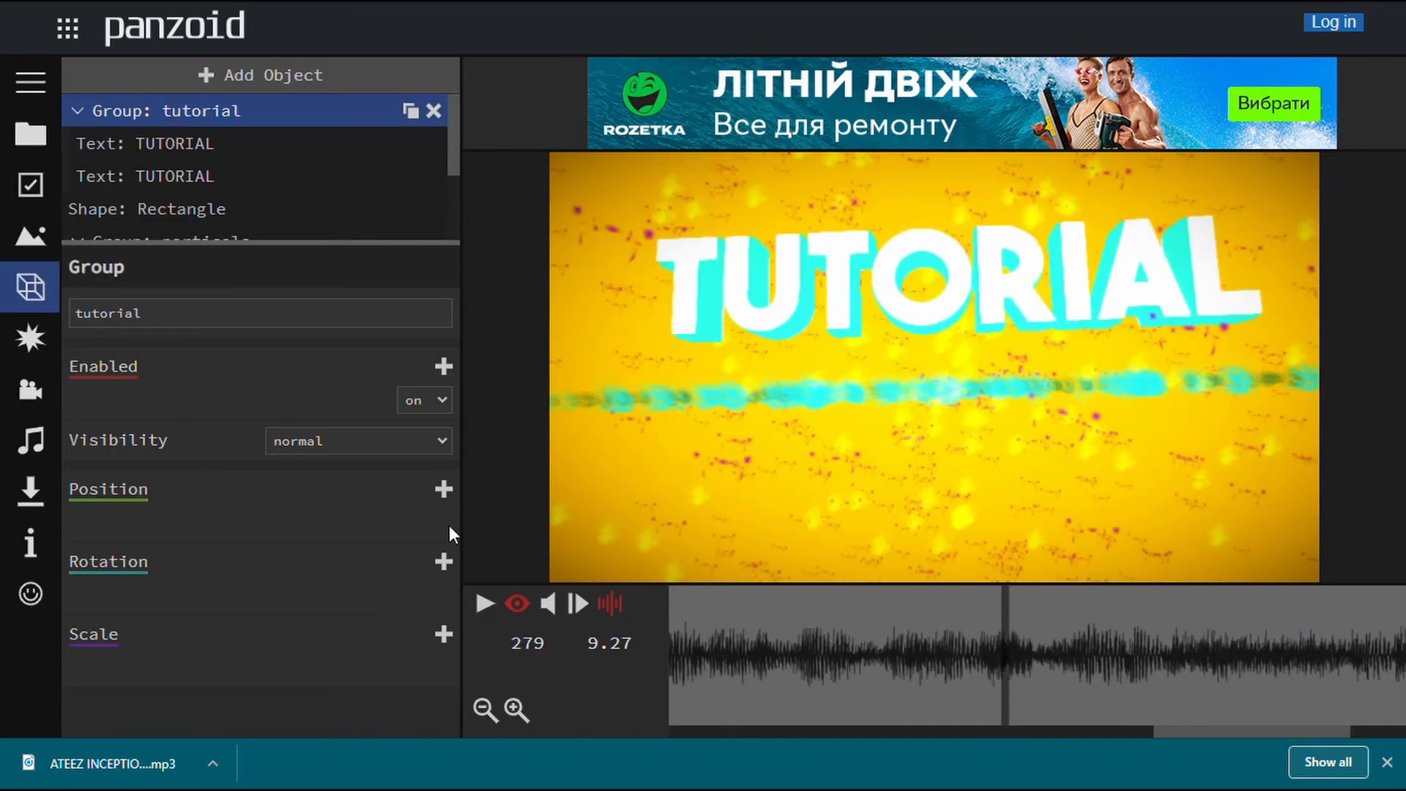
left_click(444, 562)
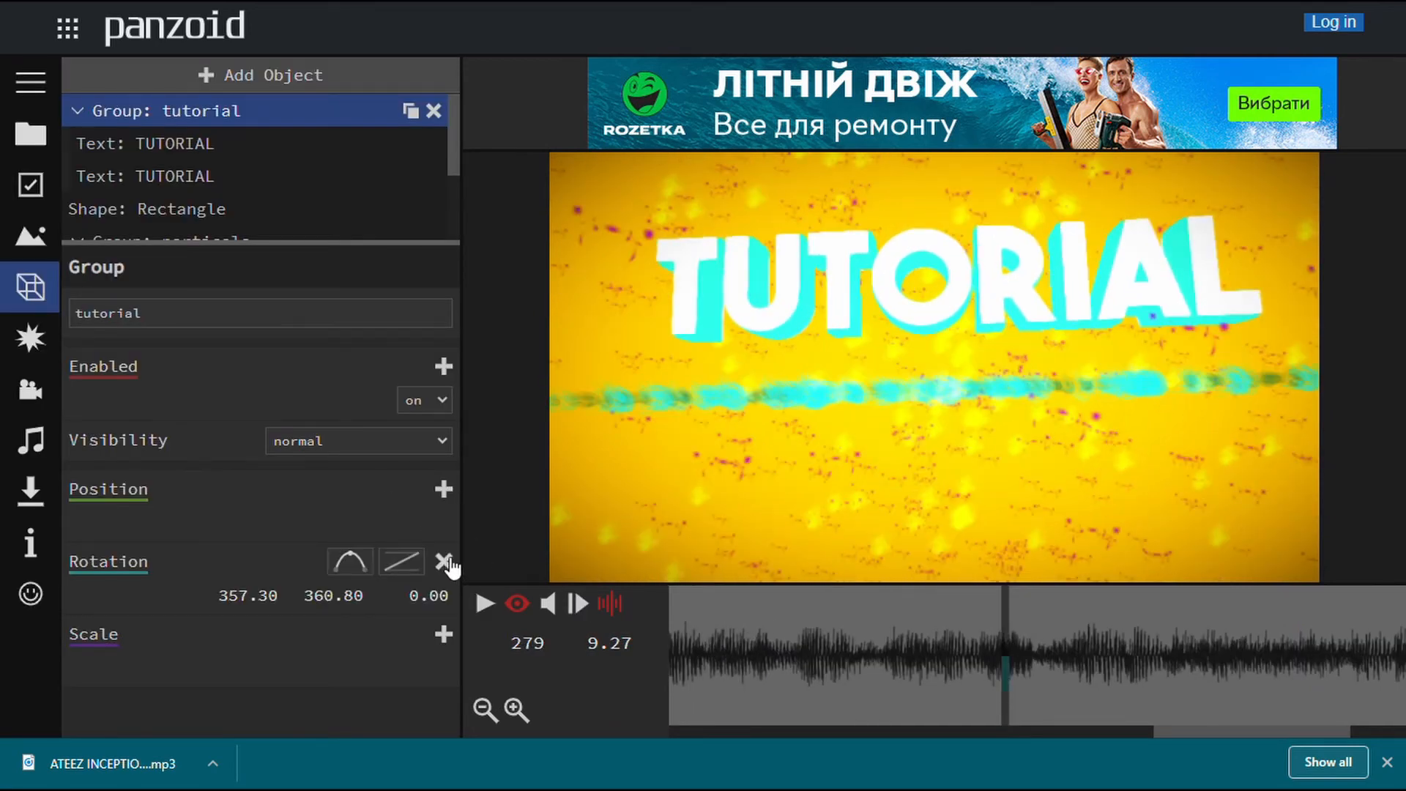
left_click(443, 562)
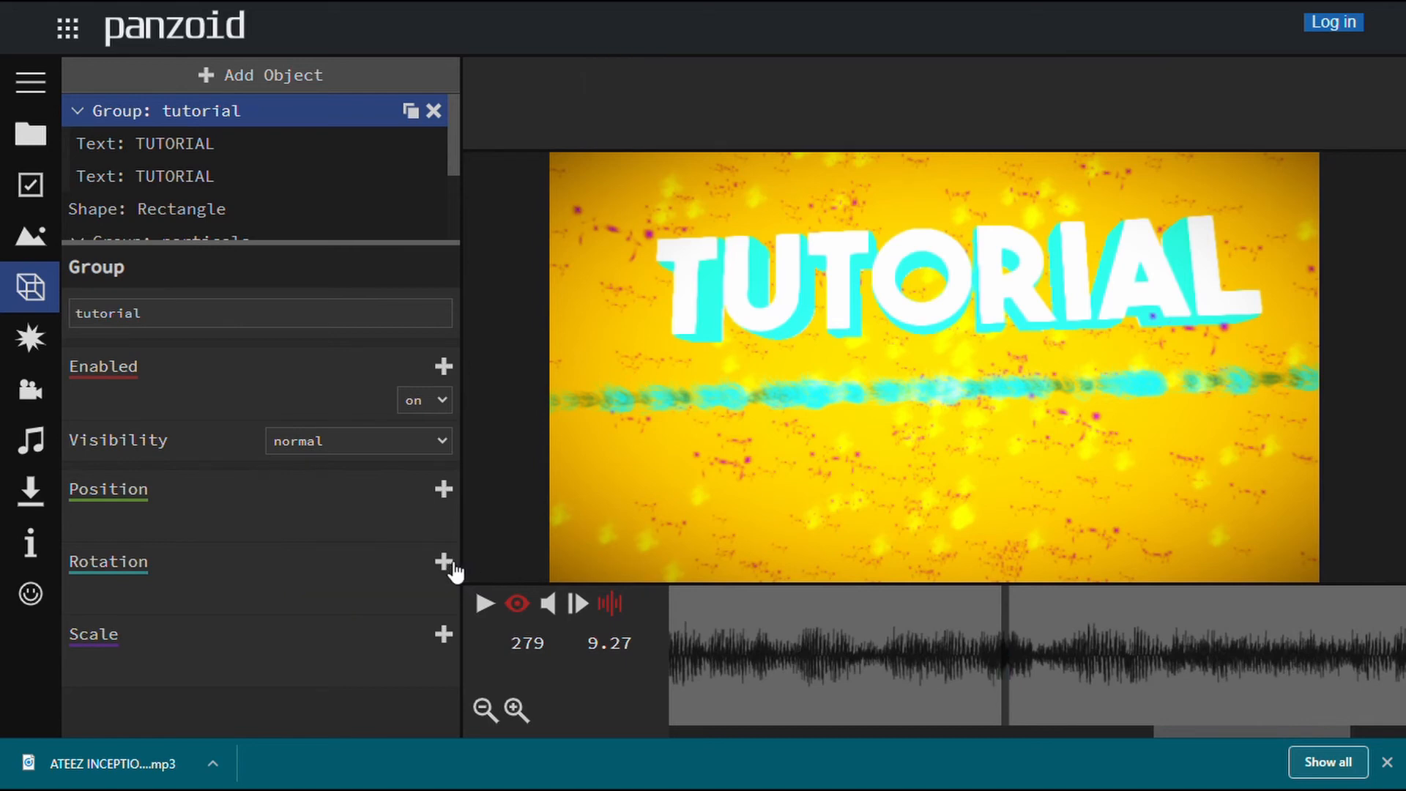
left_click(443, 490)
left_click_drag(345, 540, 221, 535)
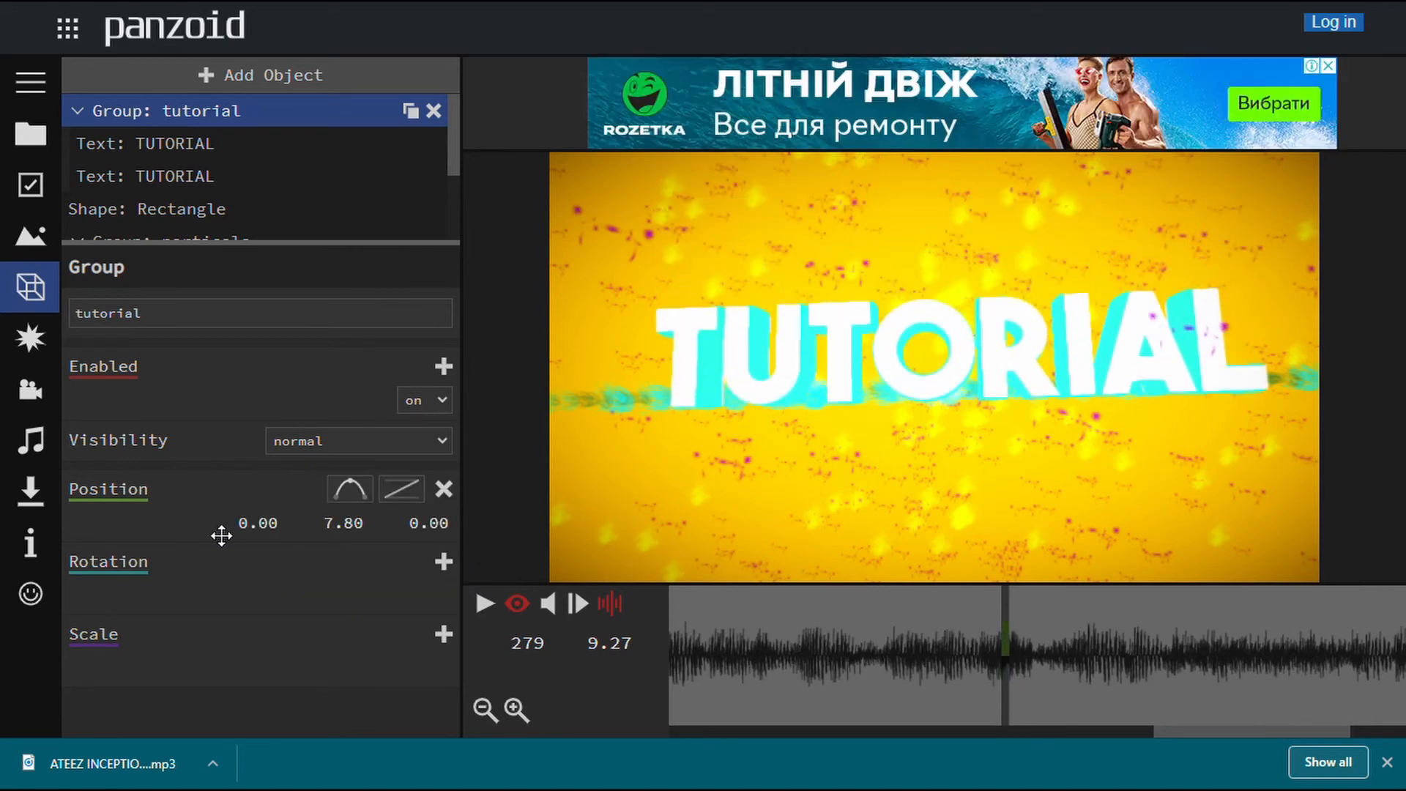
left_click_drag(349, 540, 288, 534)
left_click(352, 527)
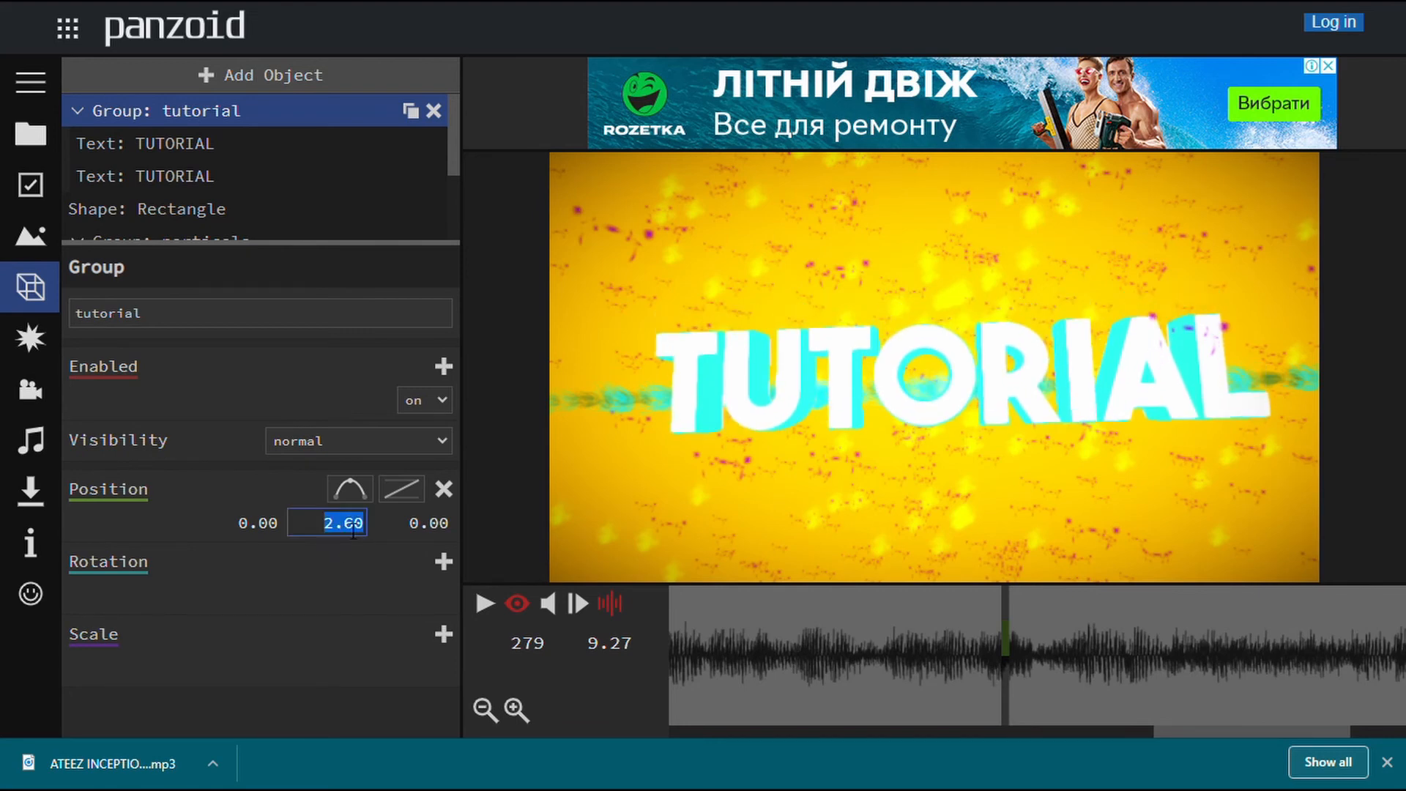
key("BackSpace")
left_click(352, 490)
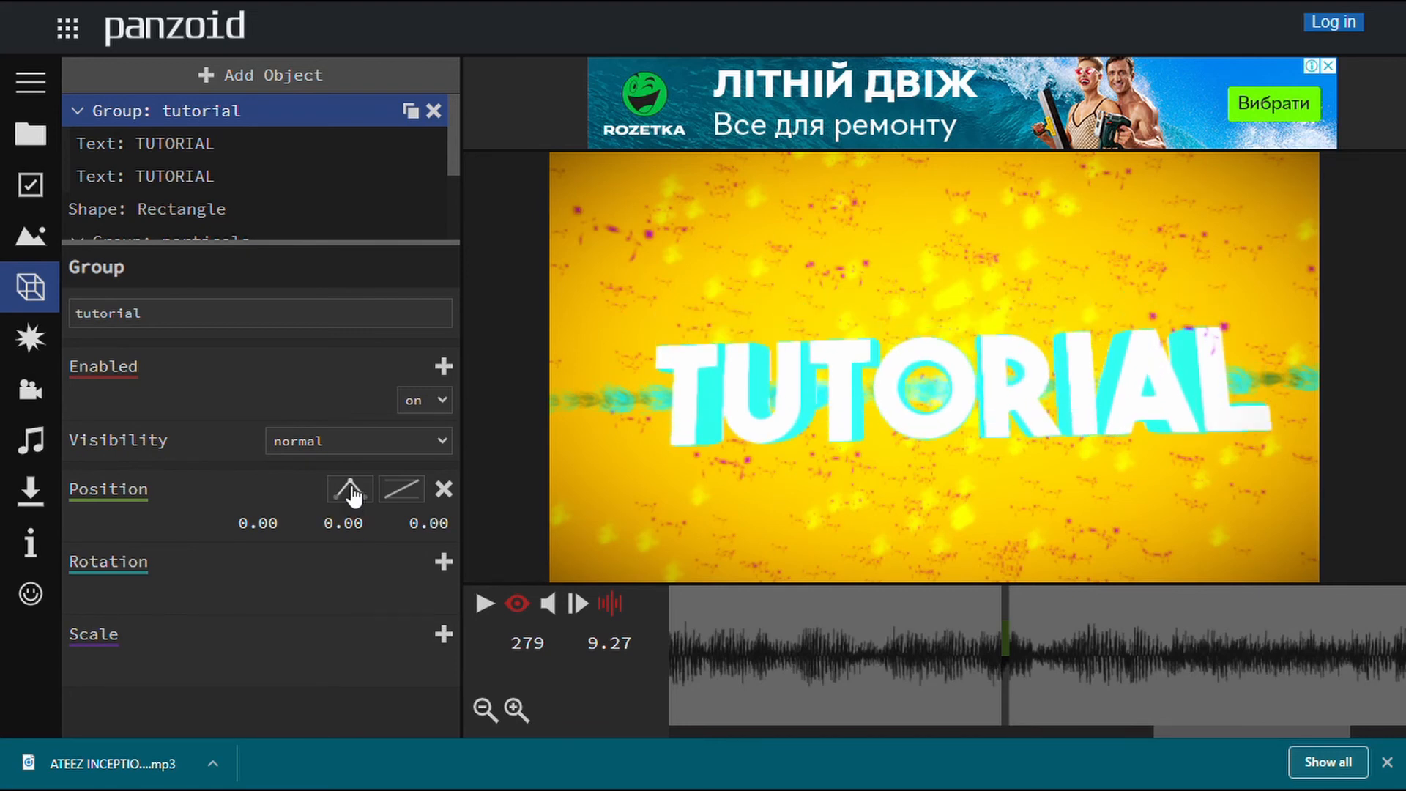
Preview the position animation around the new keyframes and replay the whole intro from the start.
left_click_drag(947, 709, 517, 623)
left_click(495, 607)
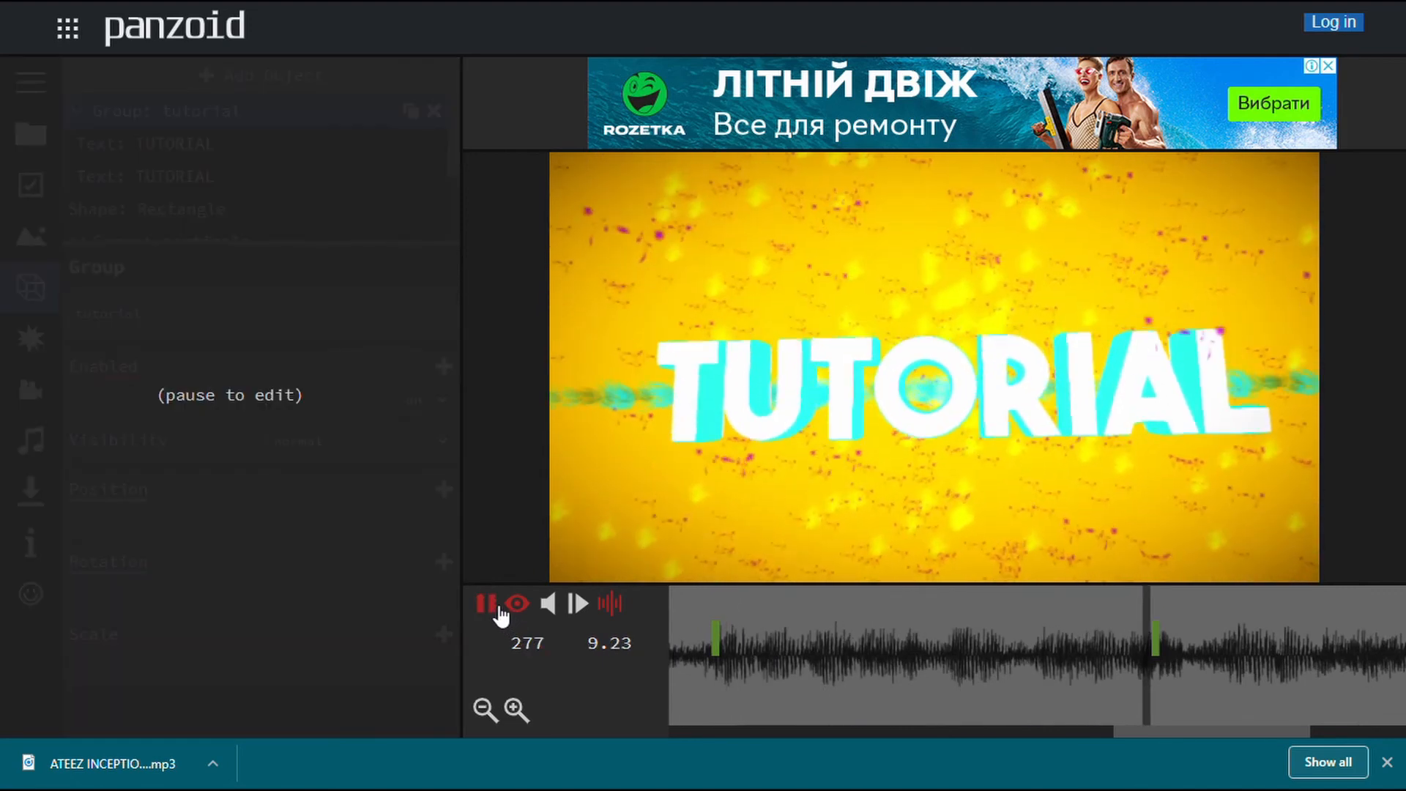
left_click(497, 613)
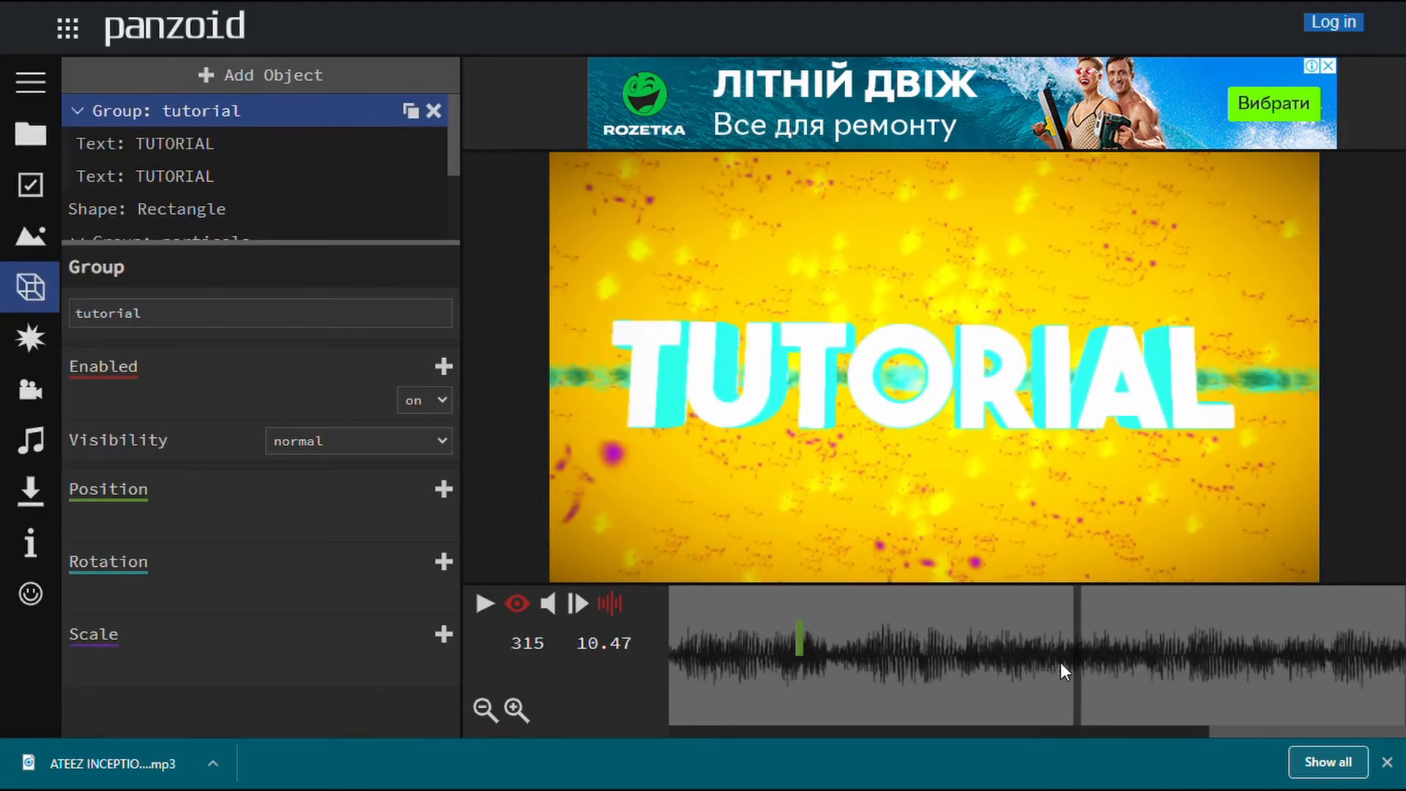
left_click_drag(1241, 733, 428, 739)
left_click_drag(872, 670, 454, 595)
left_click(477, 602)
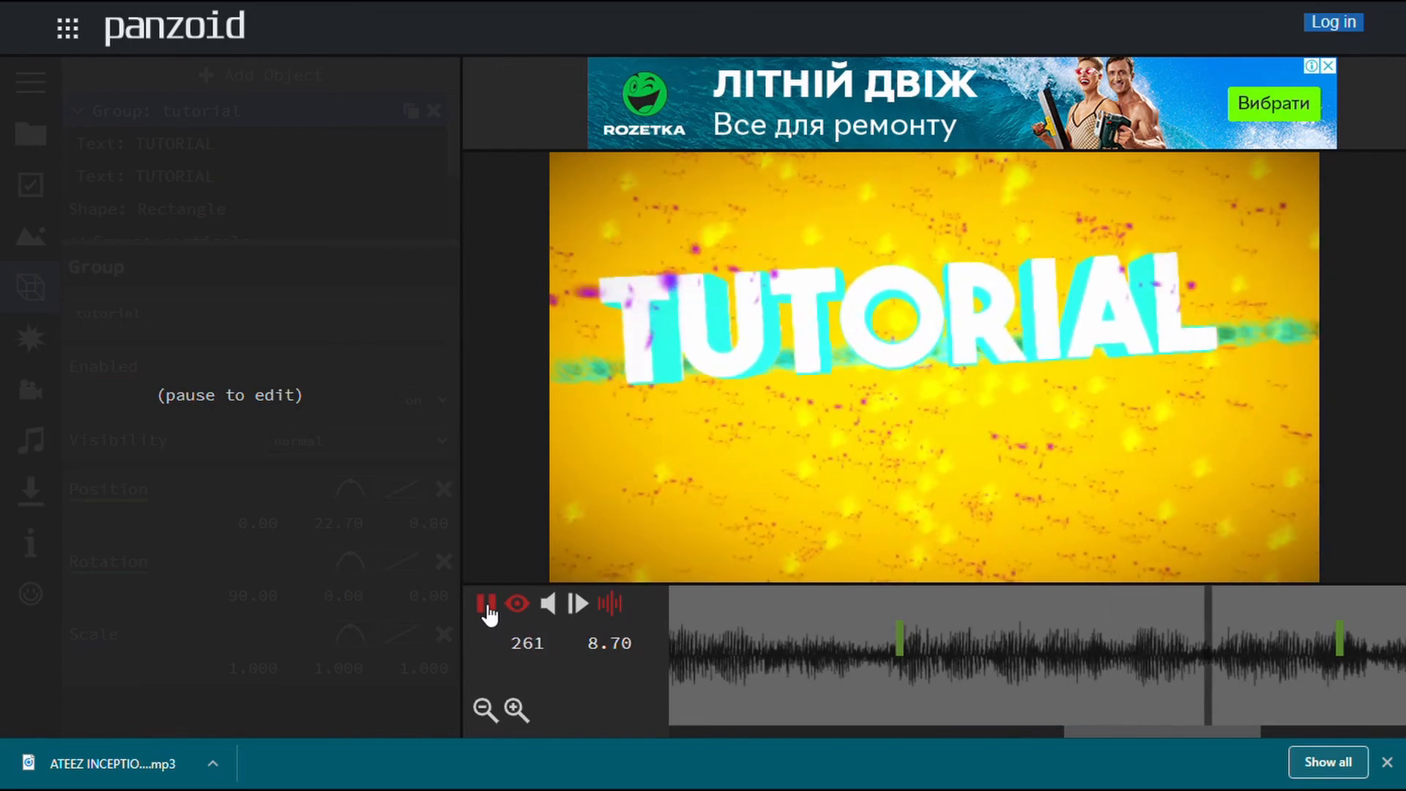
left_click(487, 605)
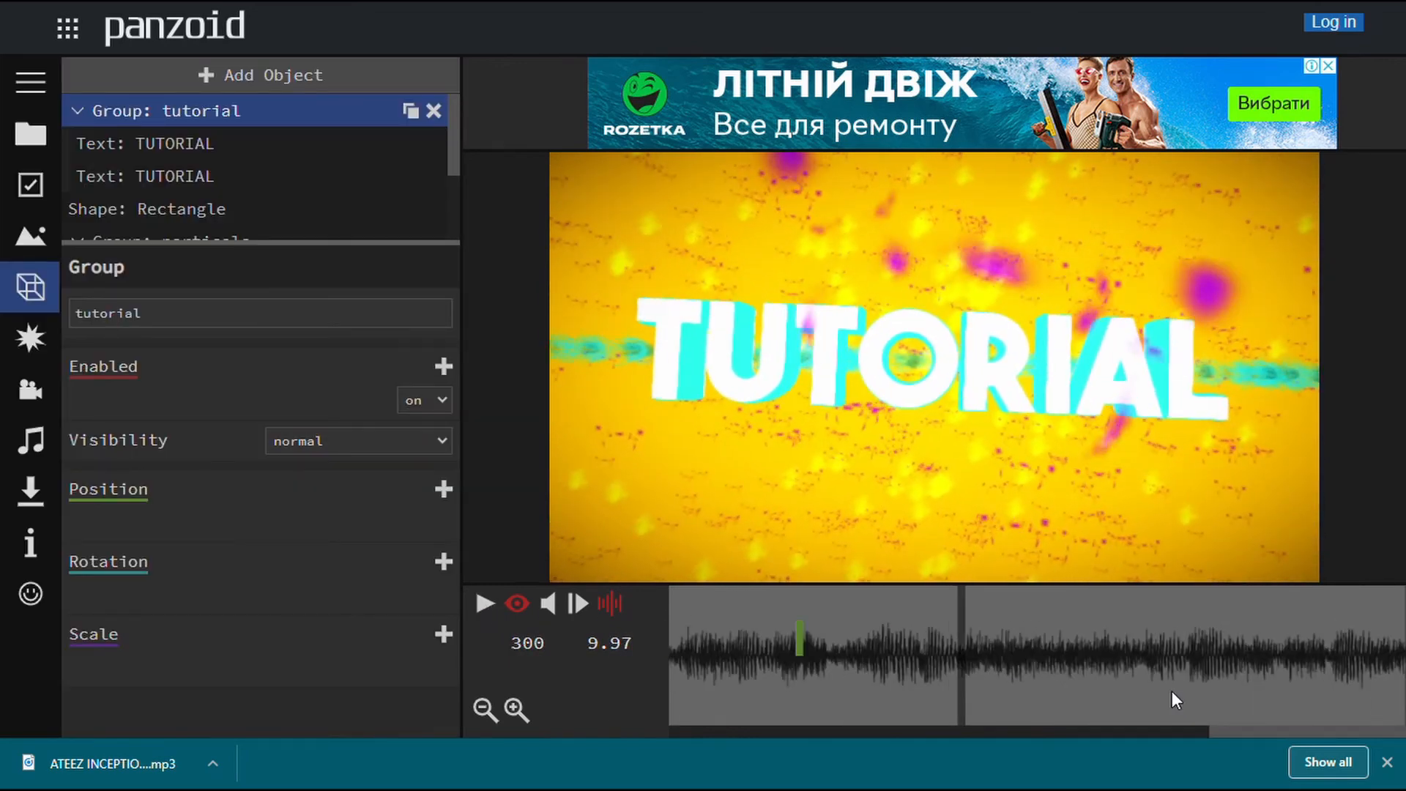
Add a scale keyframe to the tutorial group at frame 279, on the existing position keyframe.
left_click_drag(1220, 735, 1108, 749)
left_click(1245, 605)
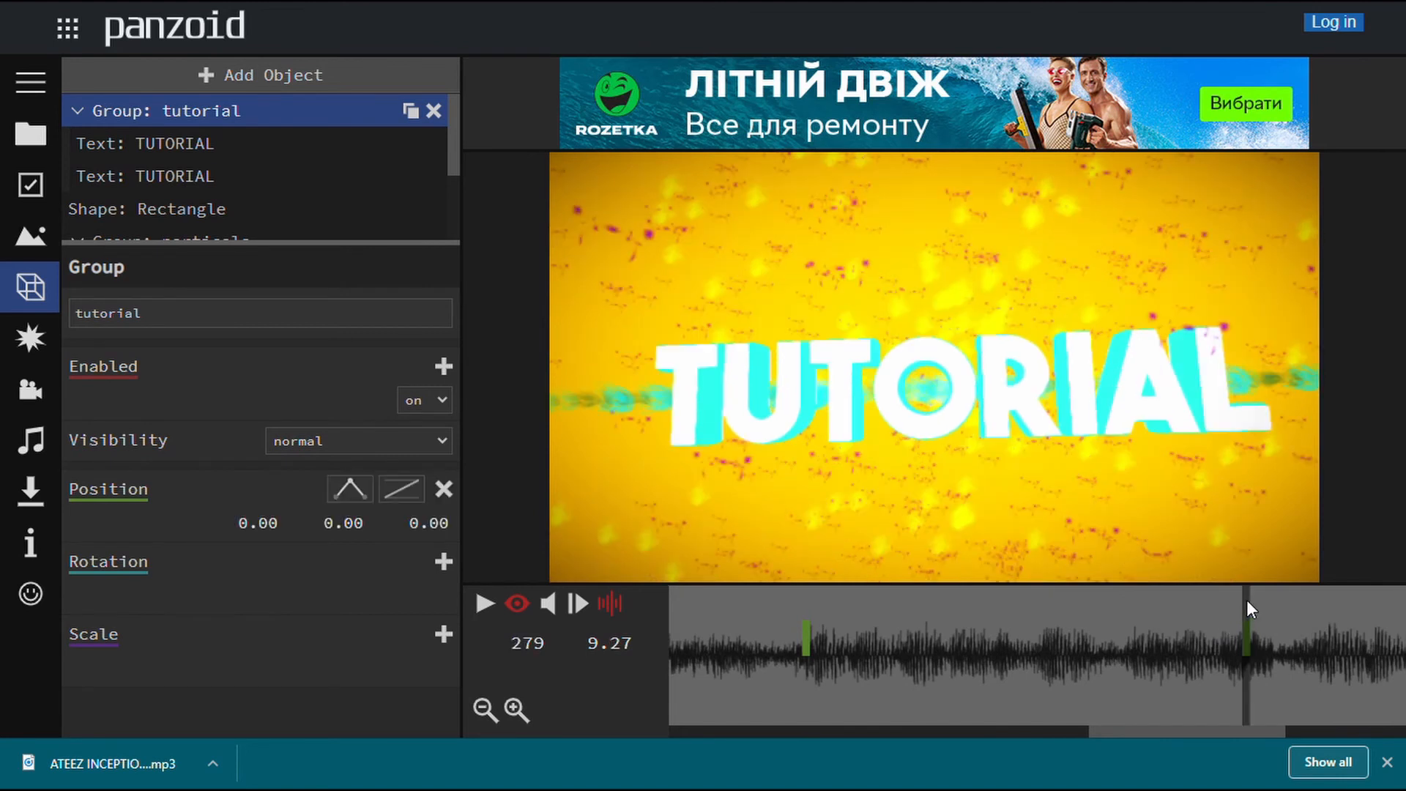
left_click(443, 633)
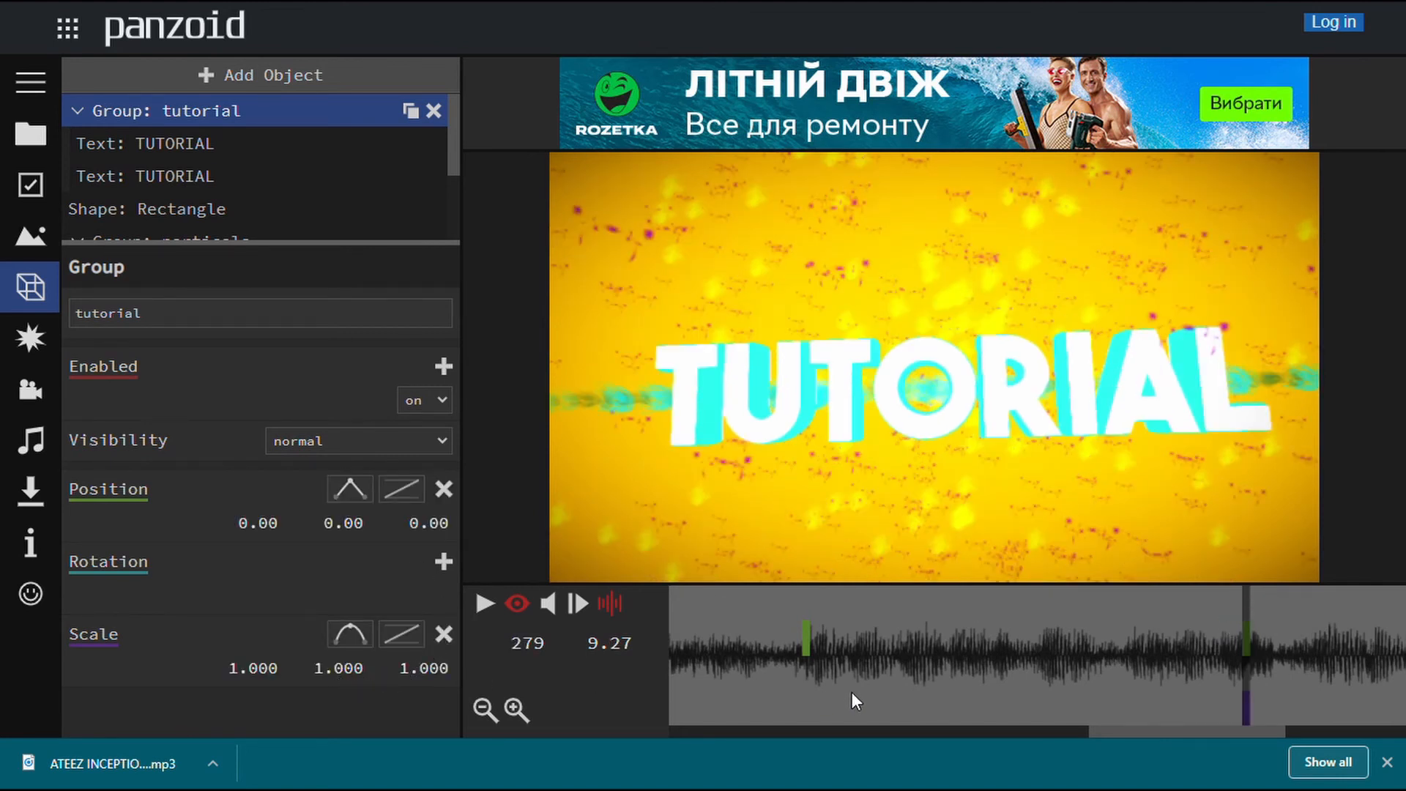
Add a scale keyframe to the tutorial group at frame 222 and set its scale to X 1.428 and Y 0.997.
left_click(803, 599)
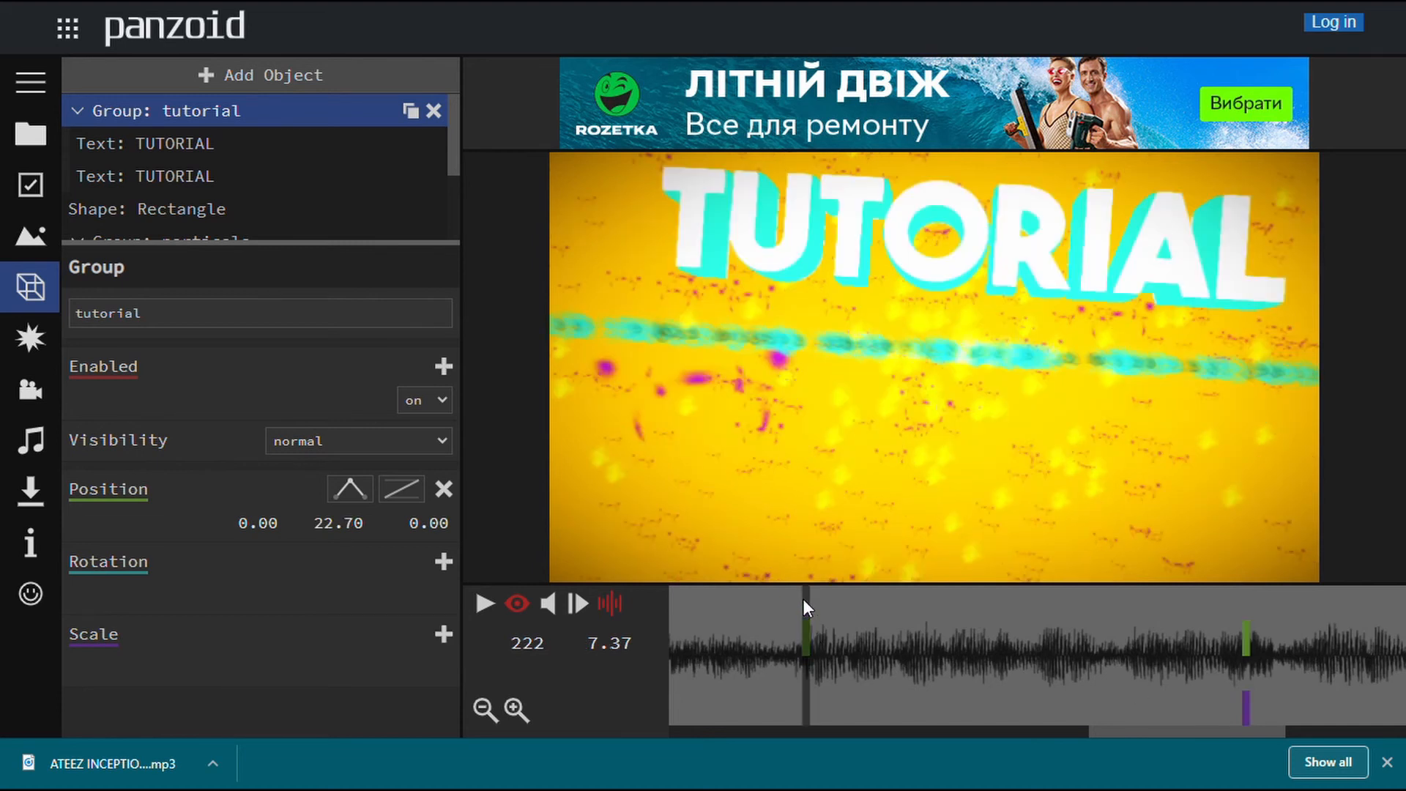
left_click(442, 631)
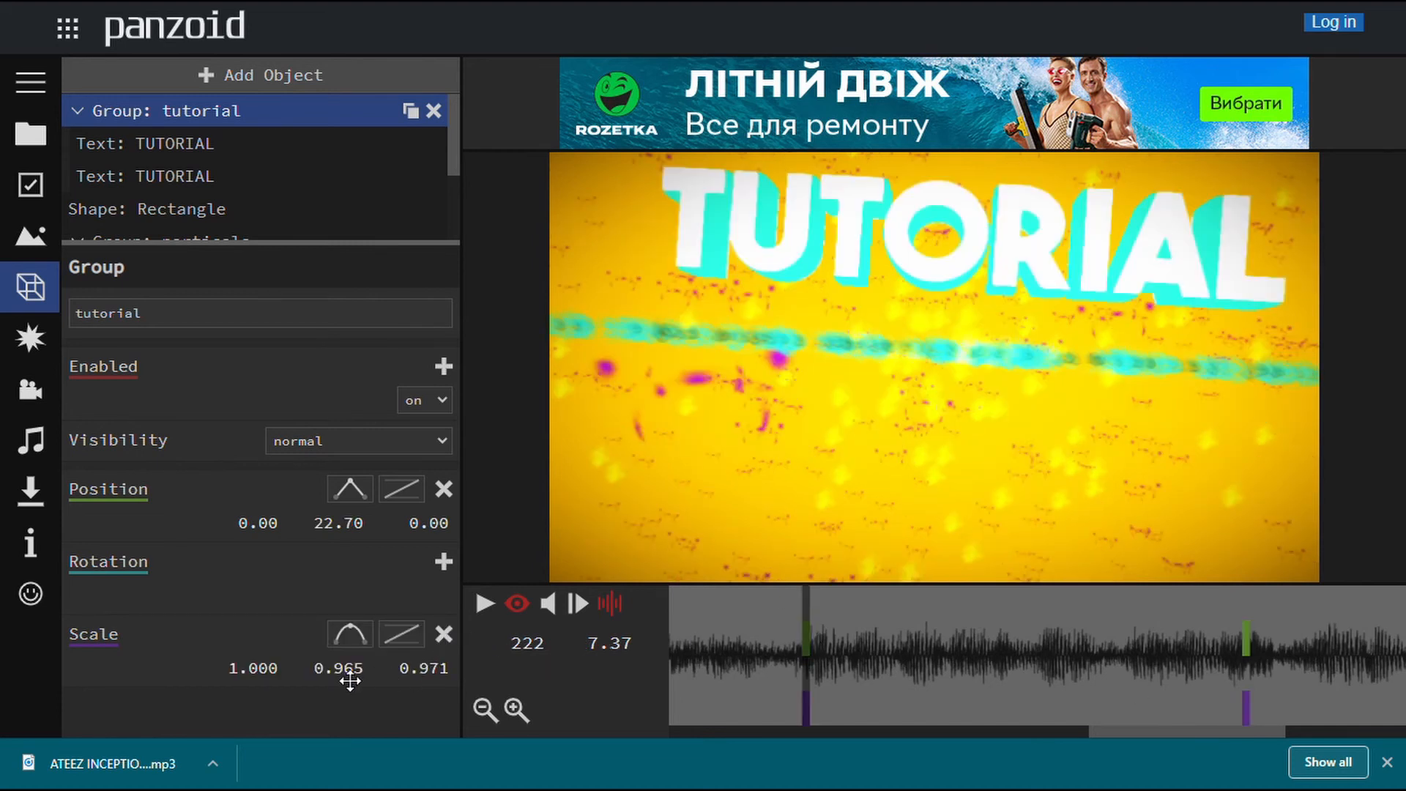
left_click_drag(352, 672, 399, 702)
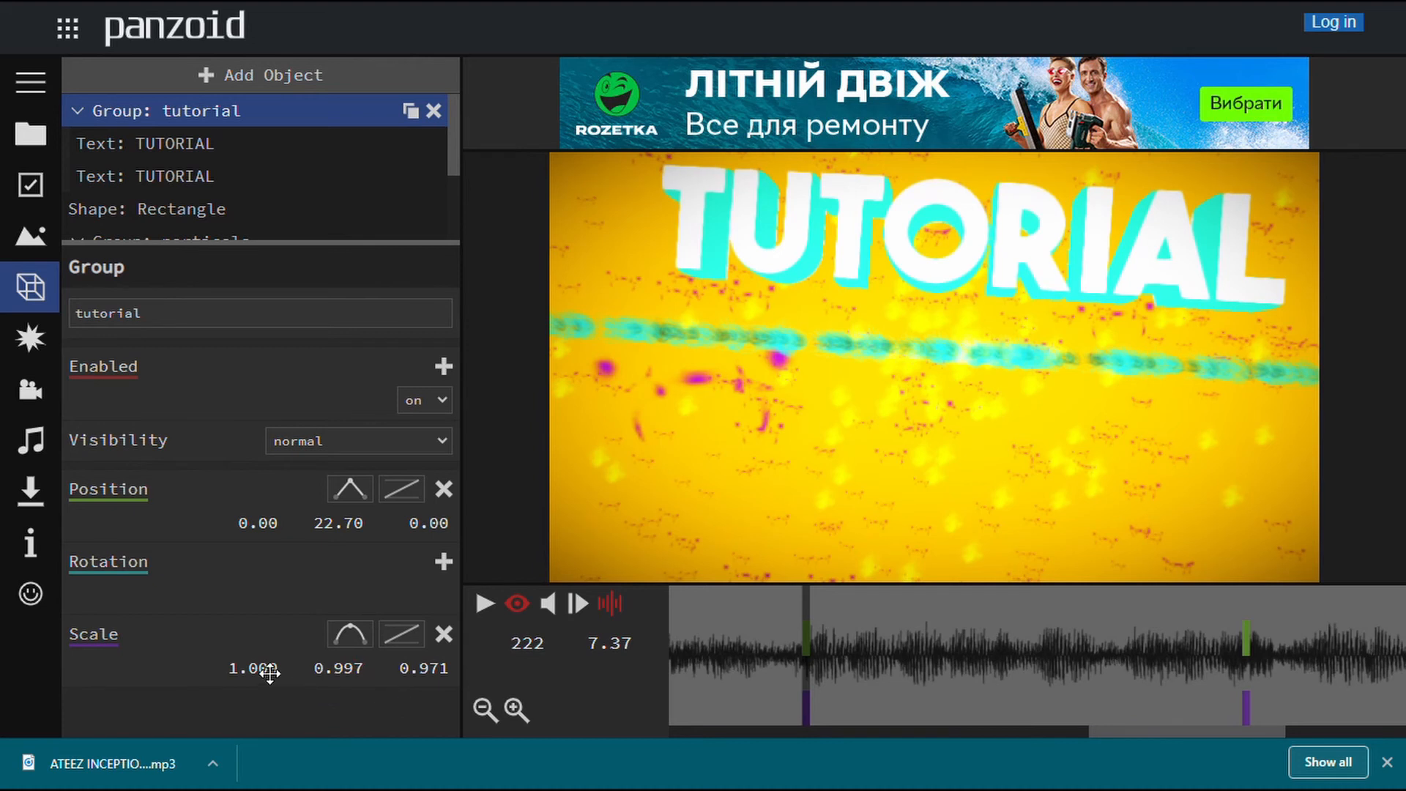
left_click_drag(270, 675, 628, 744)
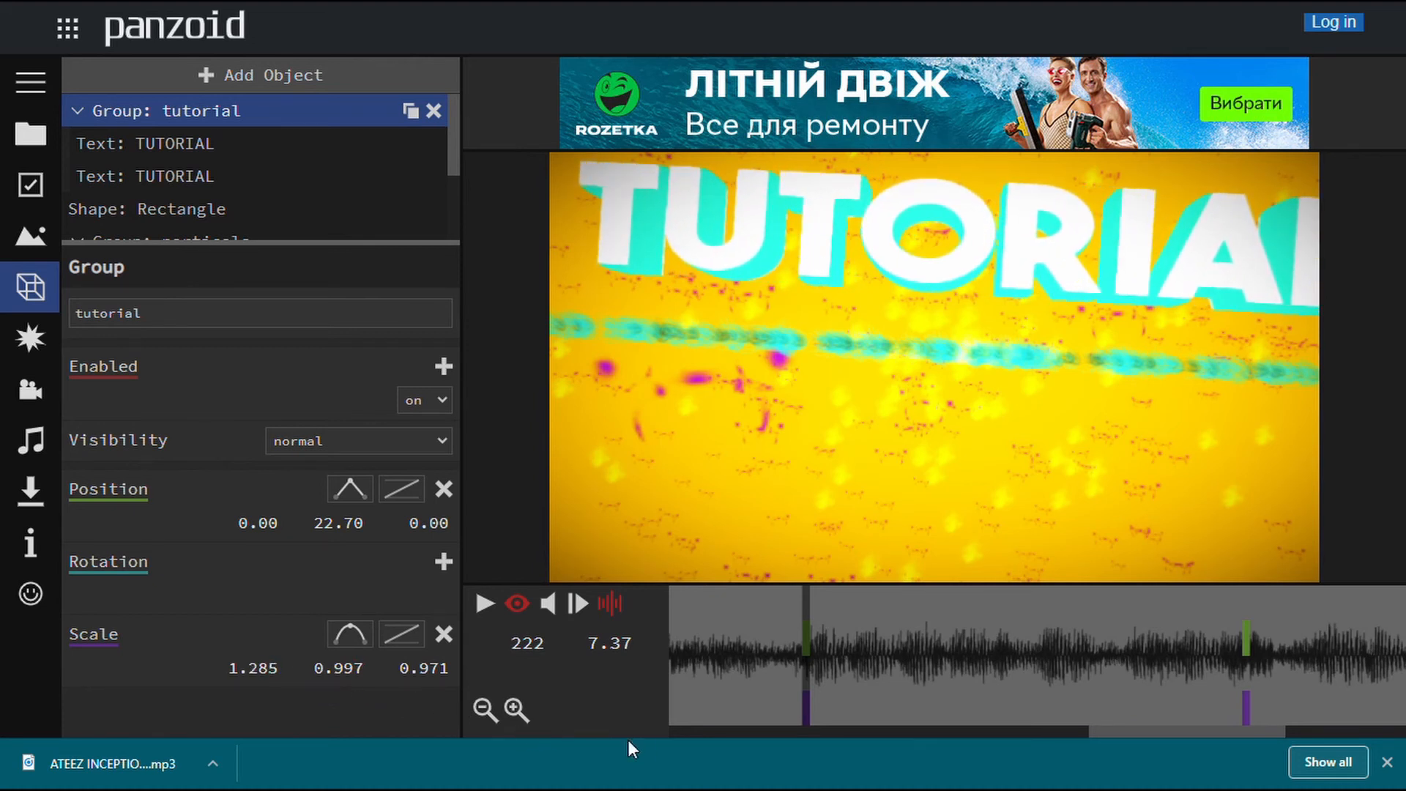
left_click_drag(256, 675, 547, 688)
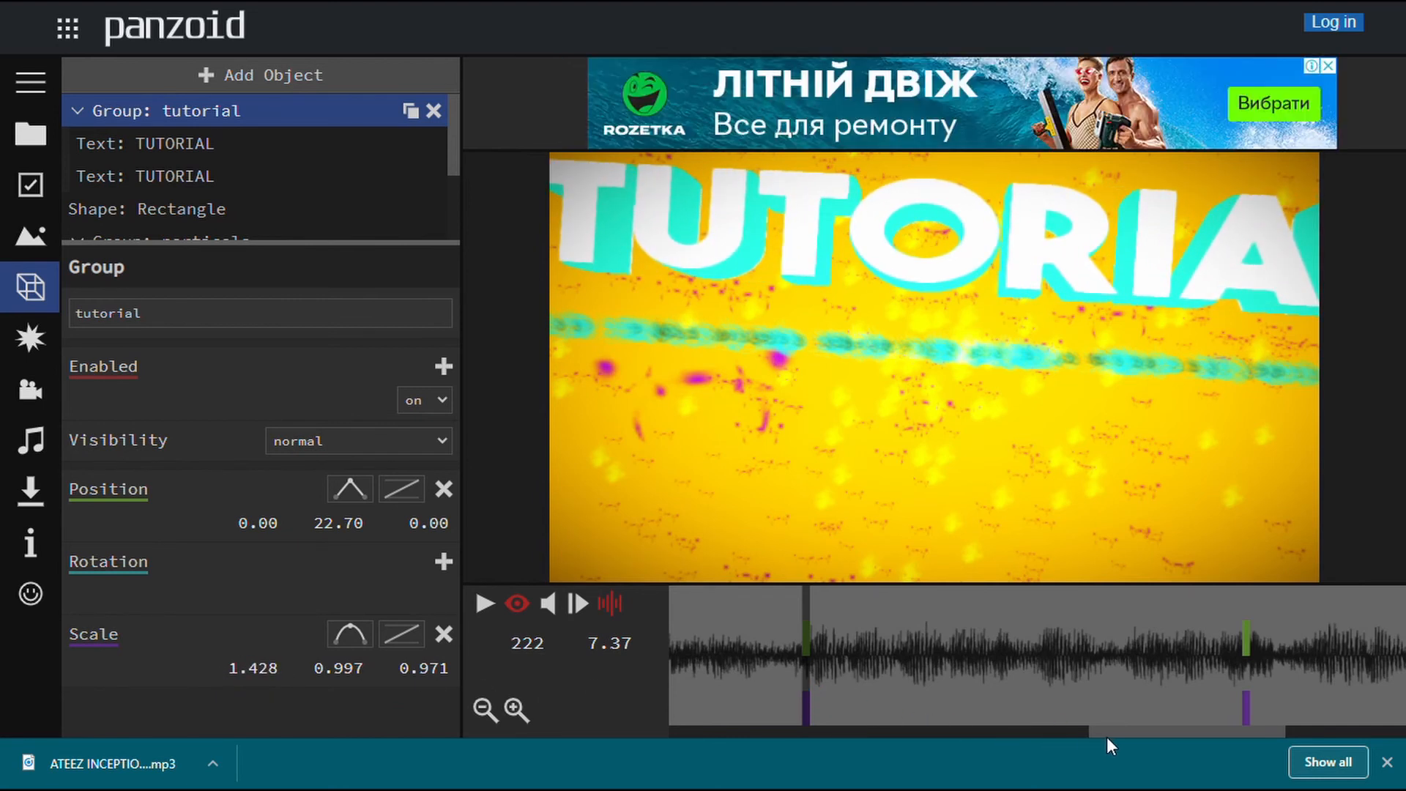
Add a scale keyframe to the tutorial group at frame 157 and reduce its X scale to 0.785.
left_click_drag(1106, 736, 978, 732)
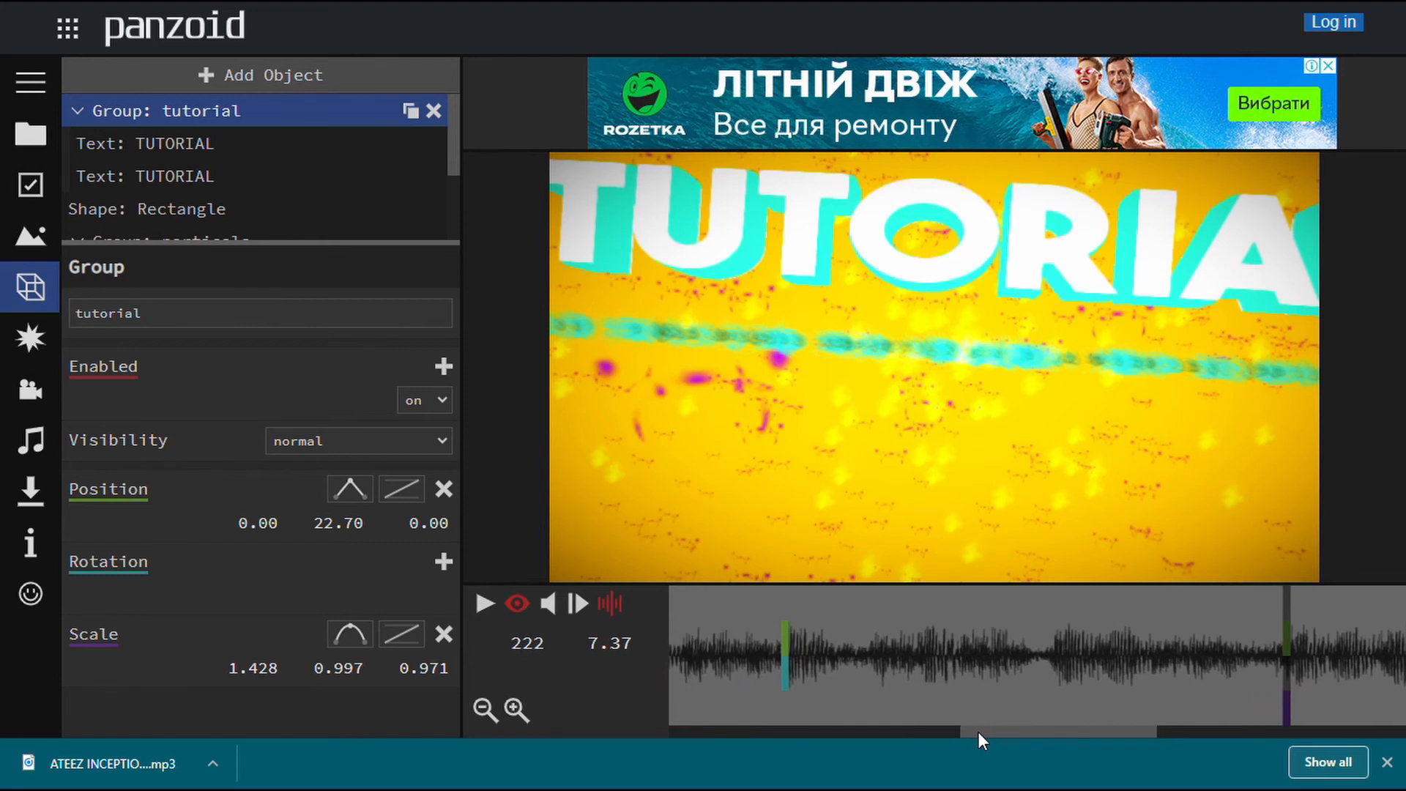
left_click(783, 595)
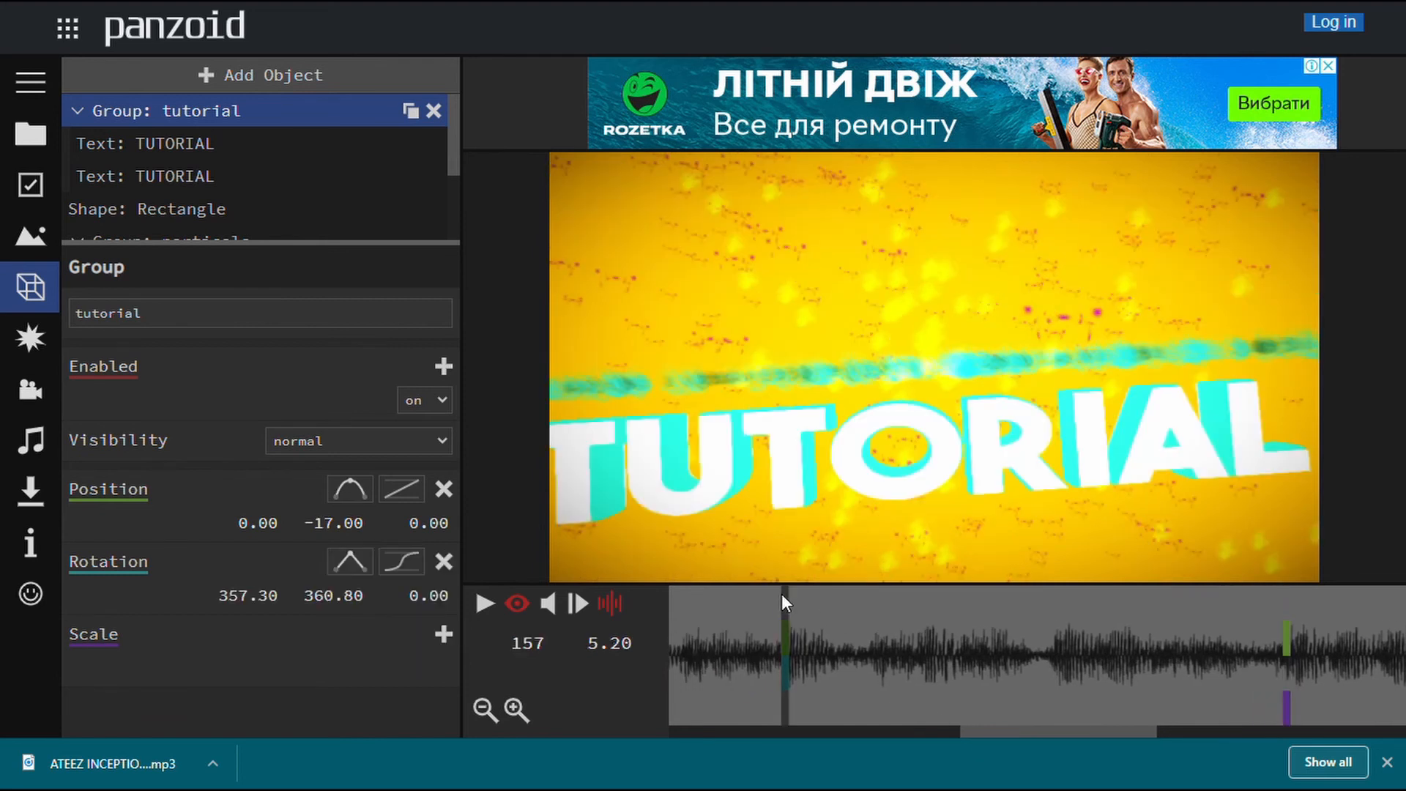
left_click(441, 626)
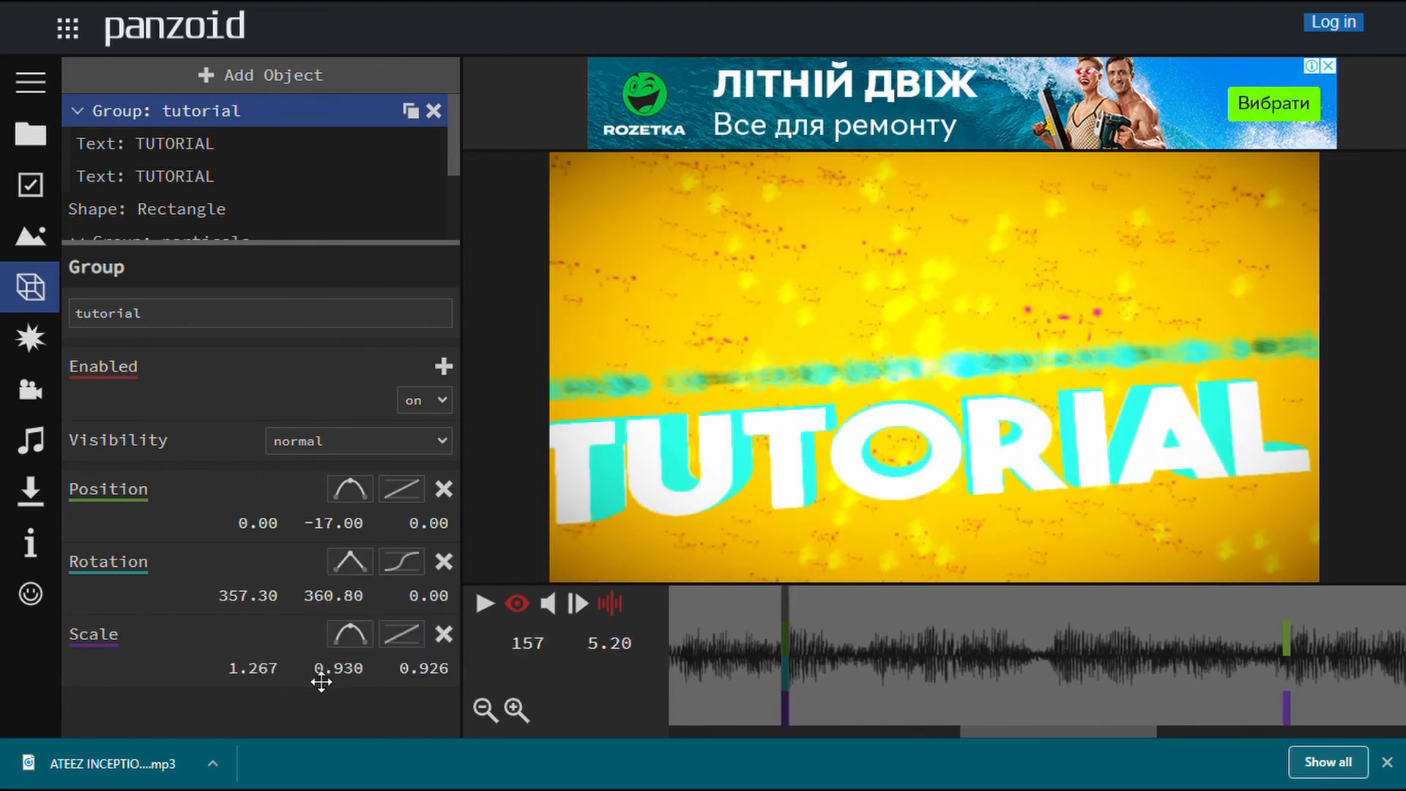
left_click_drag(272, 682, 92, 679)
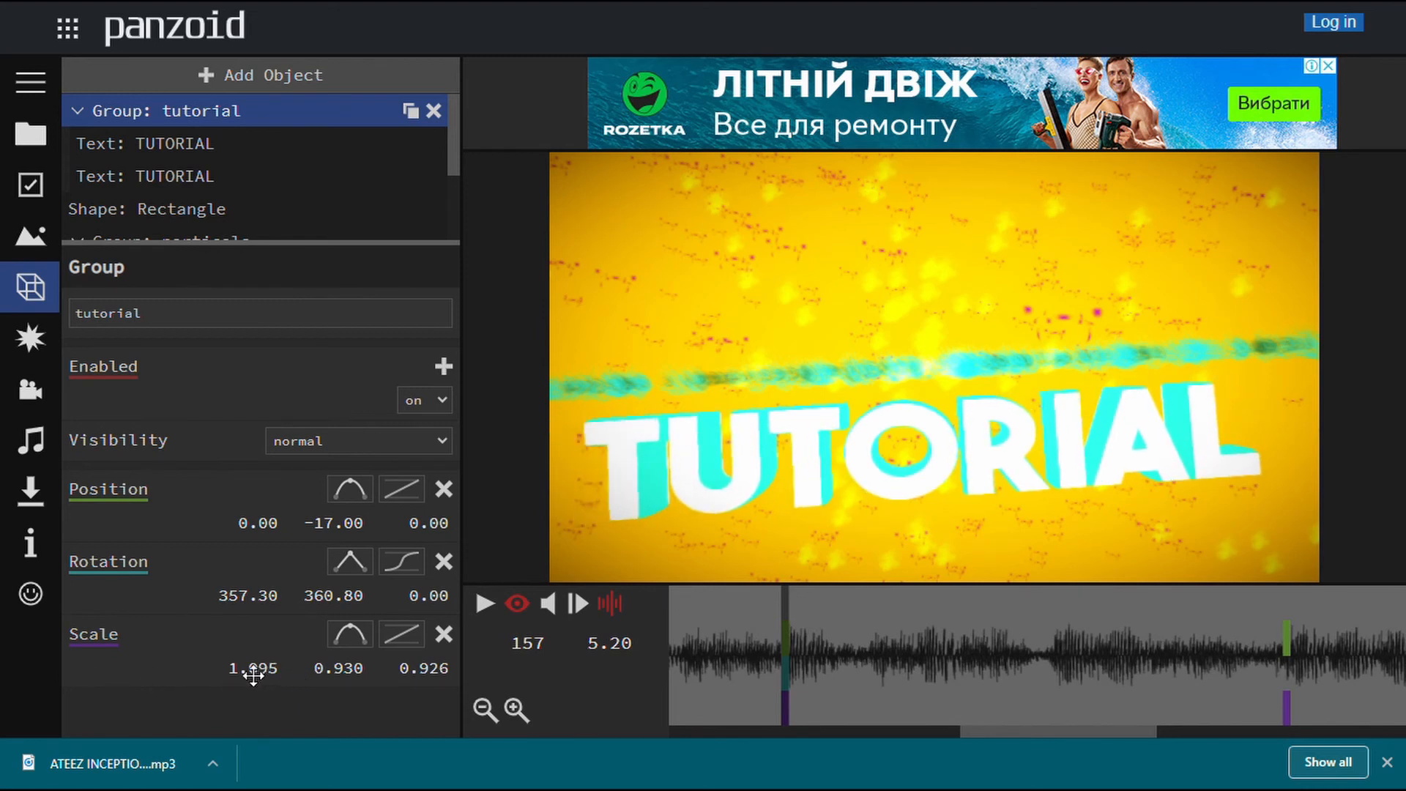
left_click_drag(254, 675, 183, 670)
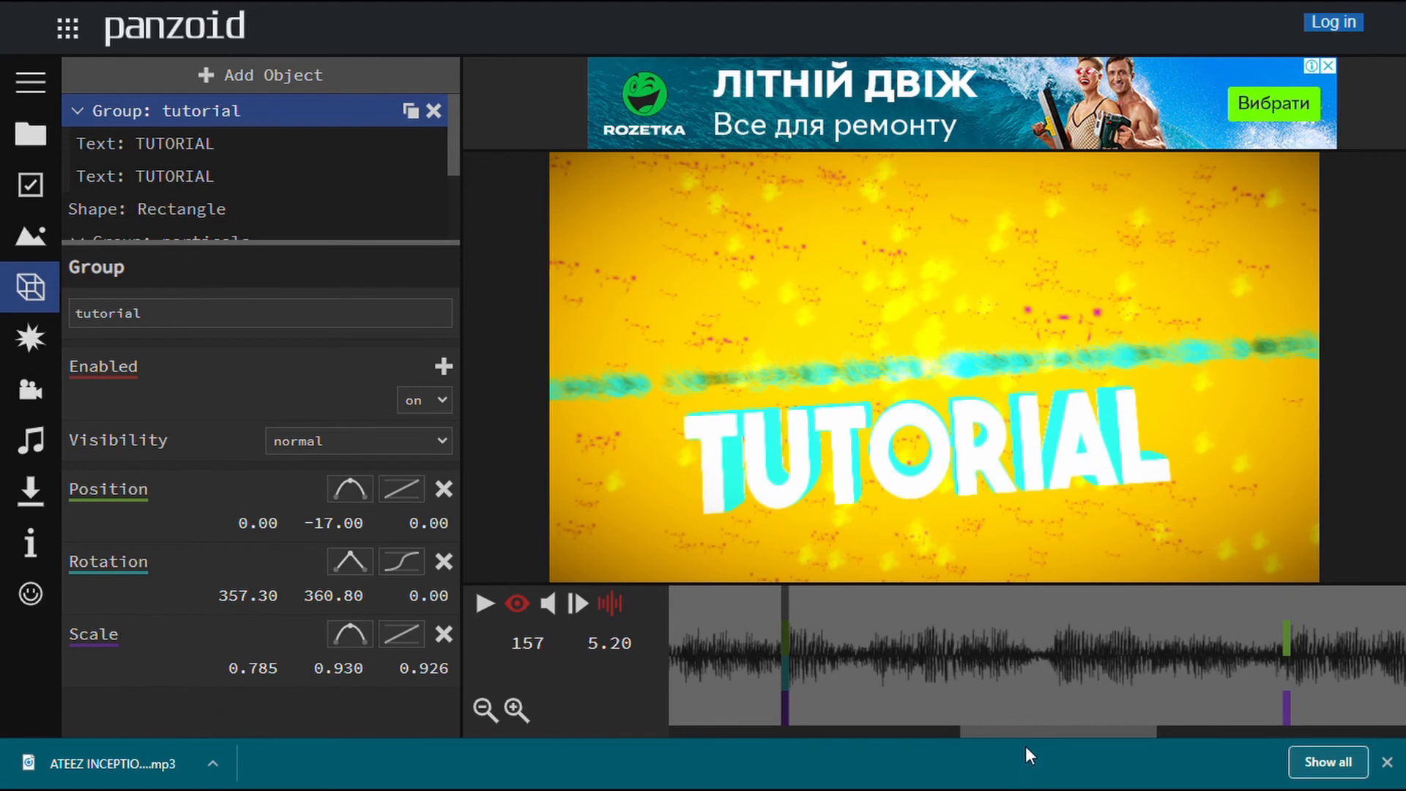
Return to frame 1 and play the intro through past the last keyframes to check the scale animation.
left_click_drag(1021, 731, 594, 741)
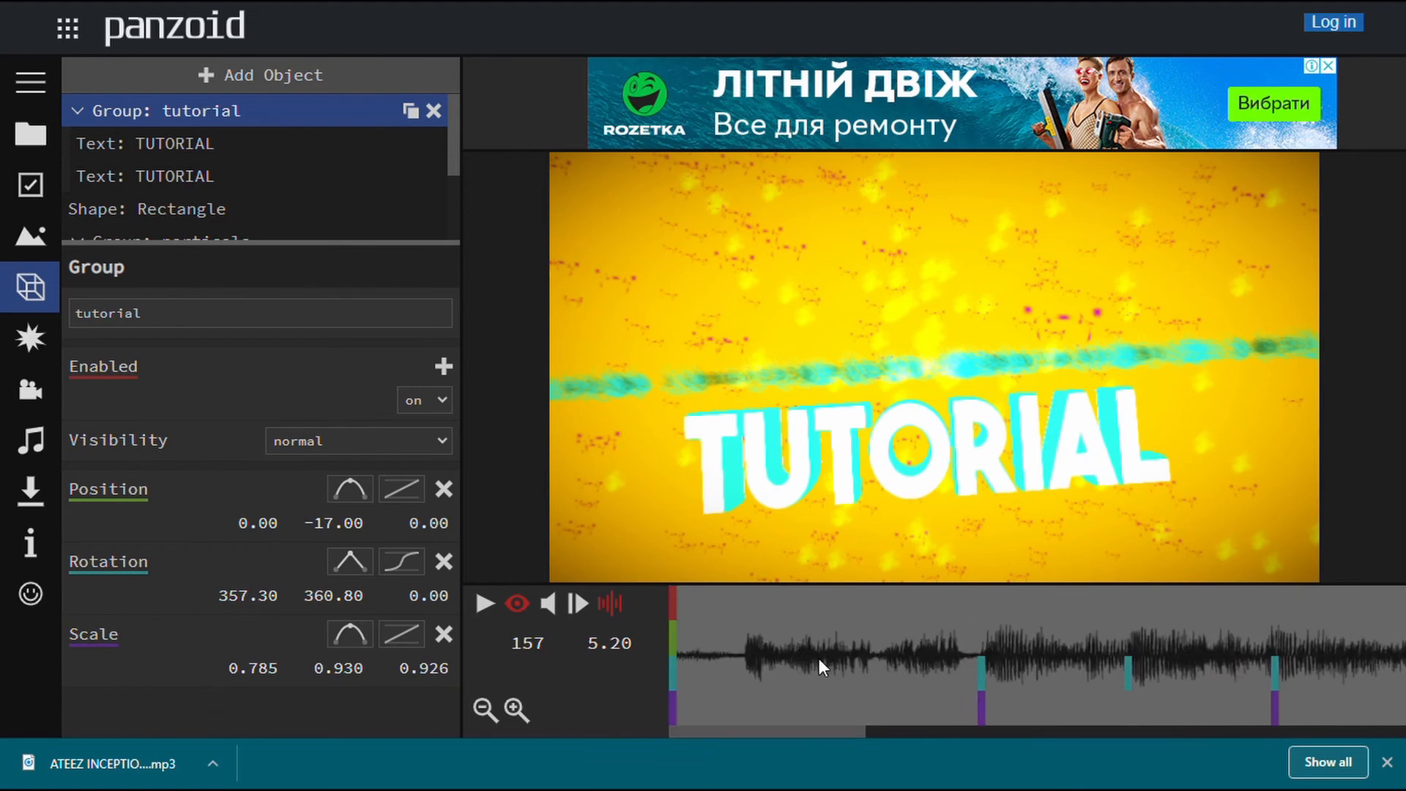
left_click_drag(819, 658, 561, 686)
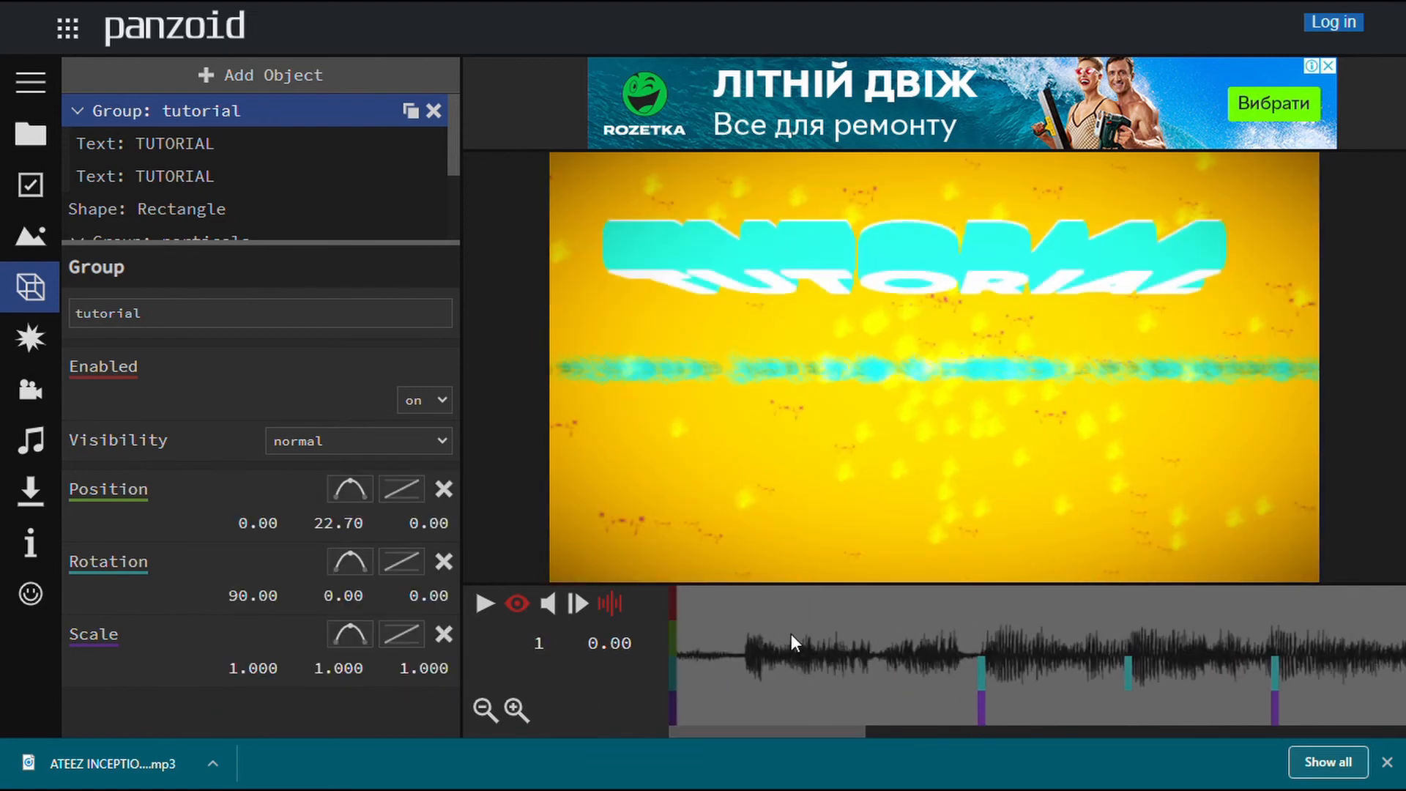
left_click(485, 603)
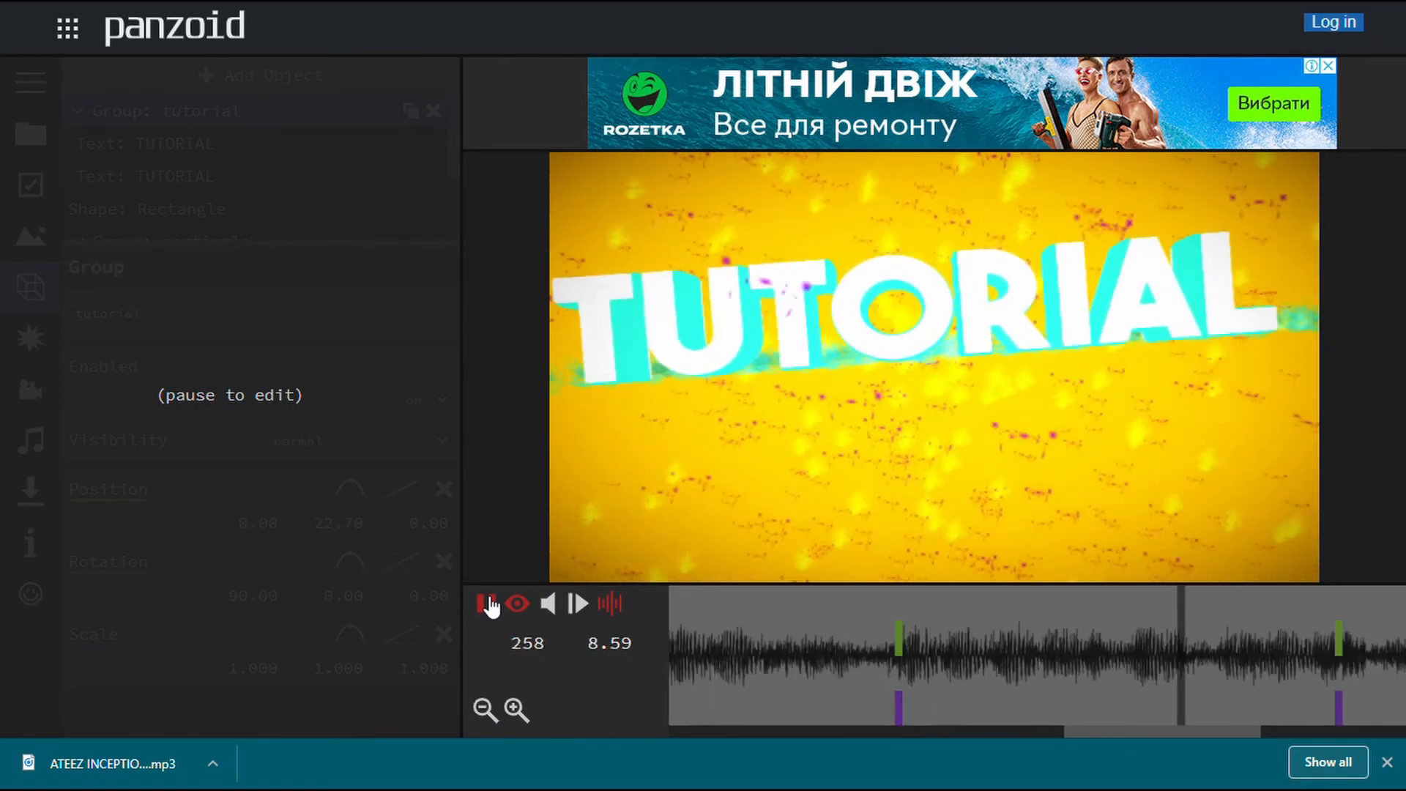
left_click(489, 604)
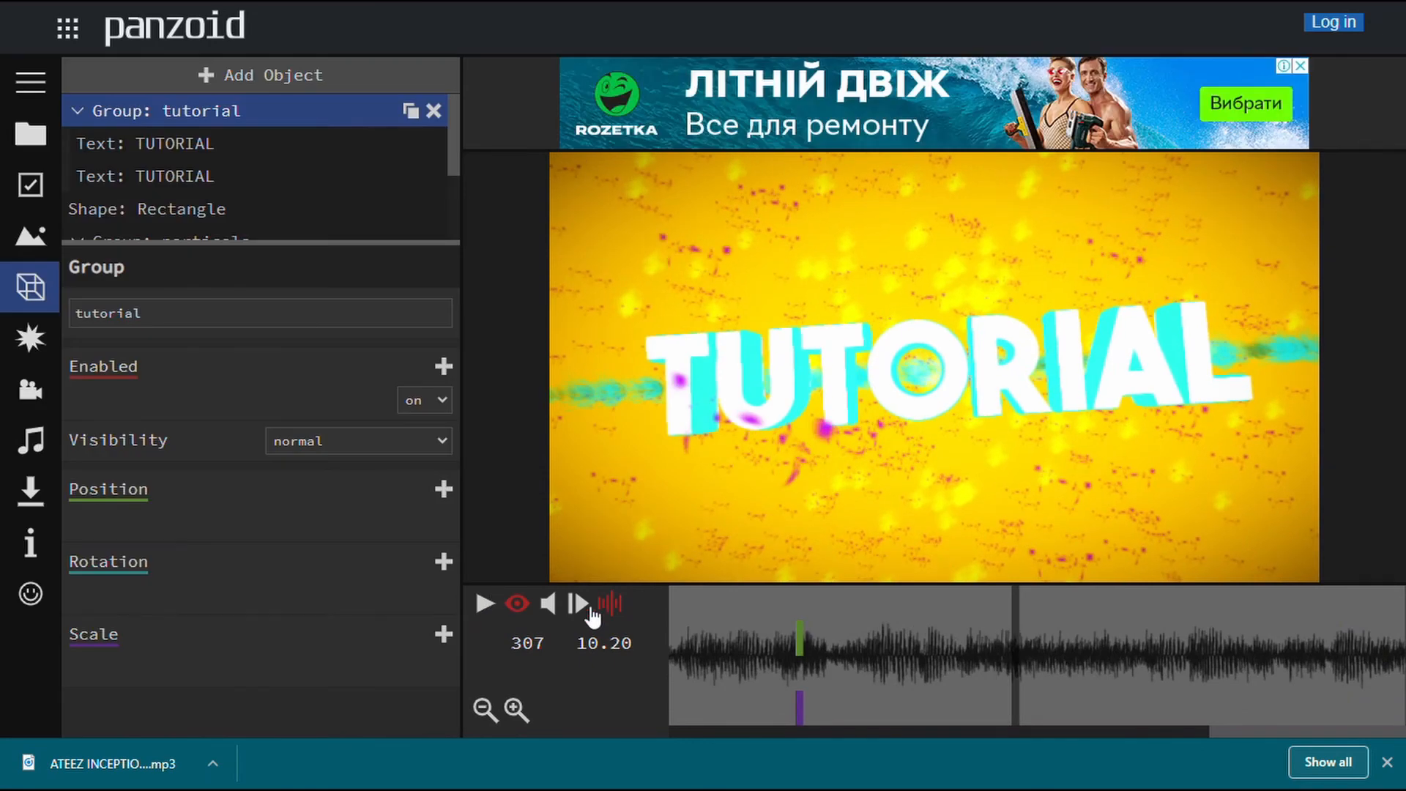
Set the easing of the tutorial group's position keyframe at frame 279 to quadratic in.
left_click(811, 712)
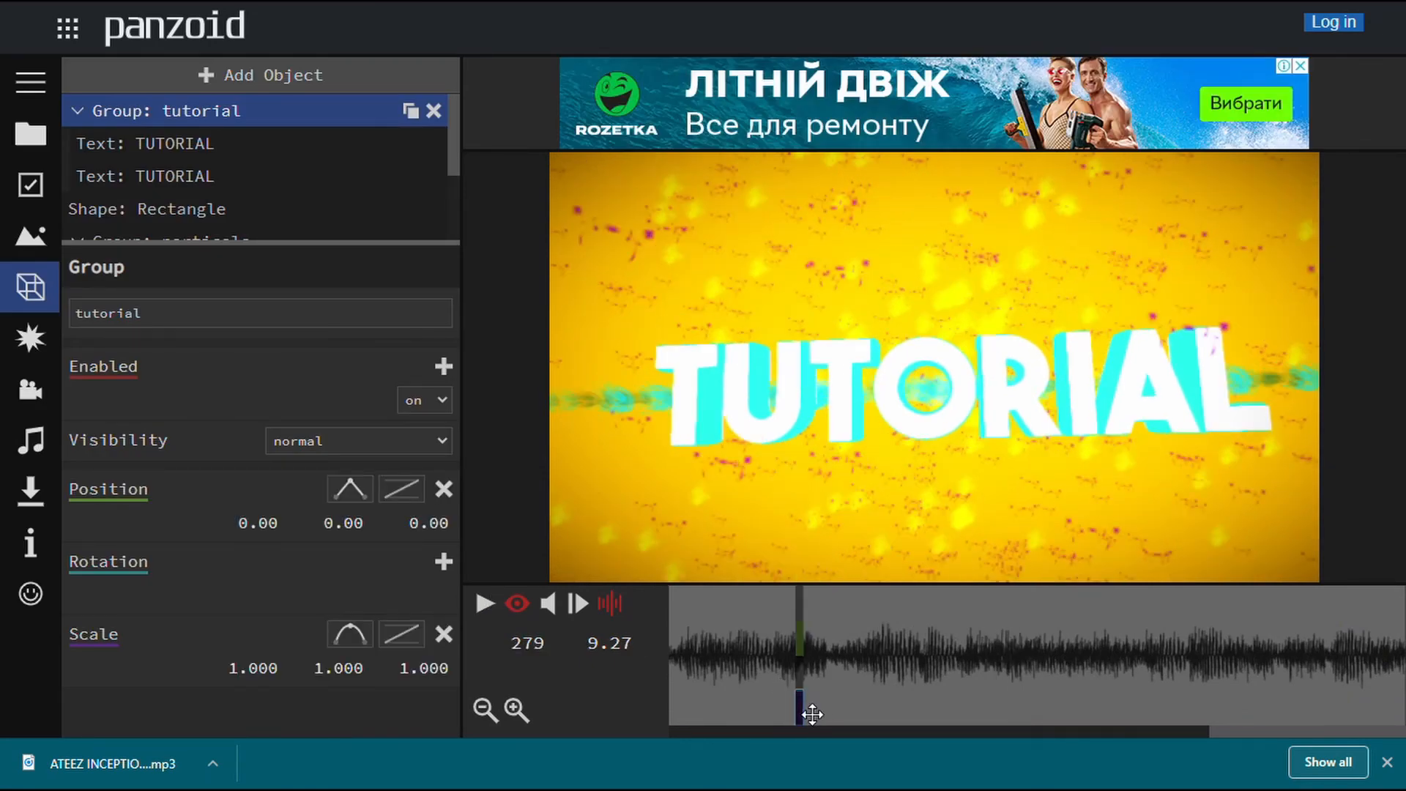
left_click(859, 666)
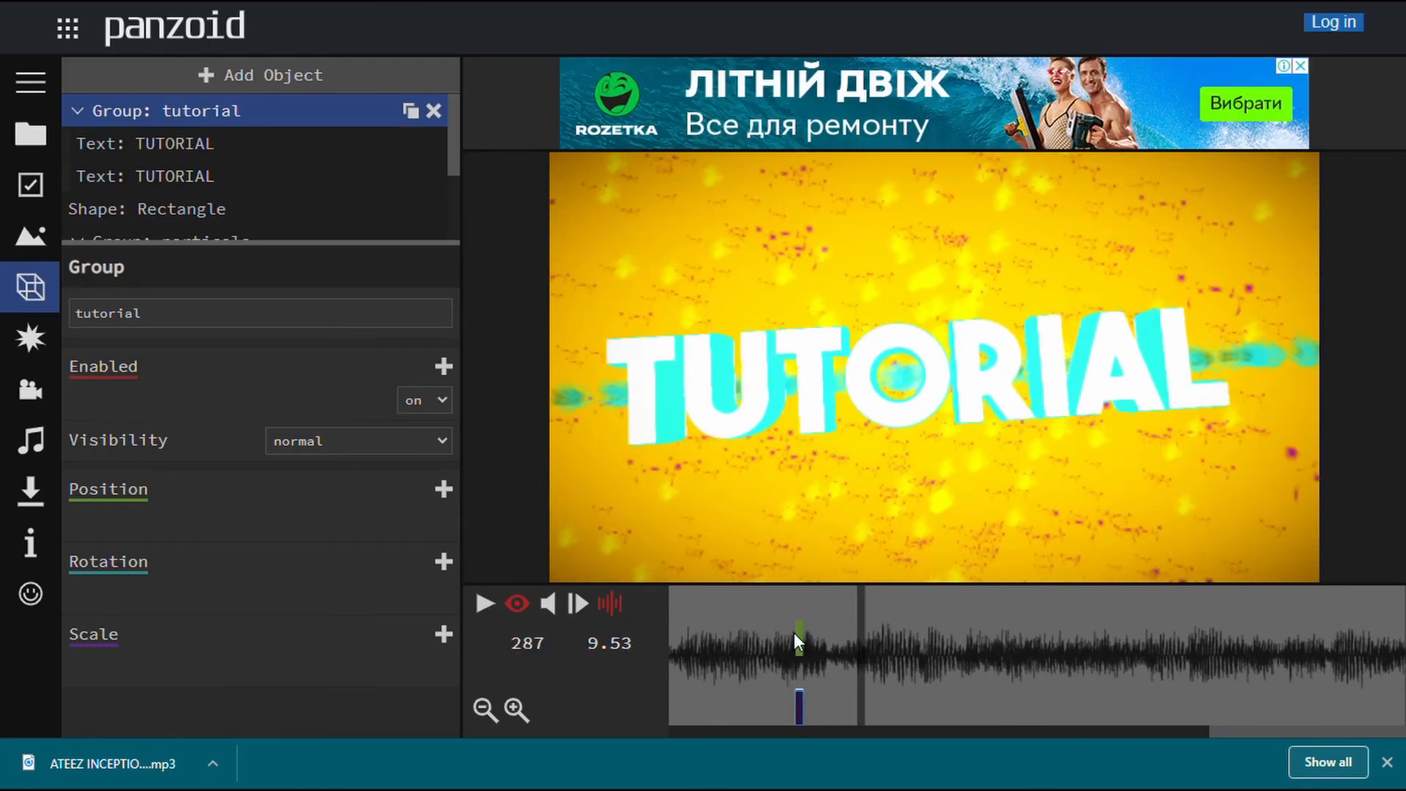
left_click(810, 647)
left_click(419, 500)
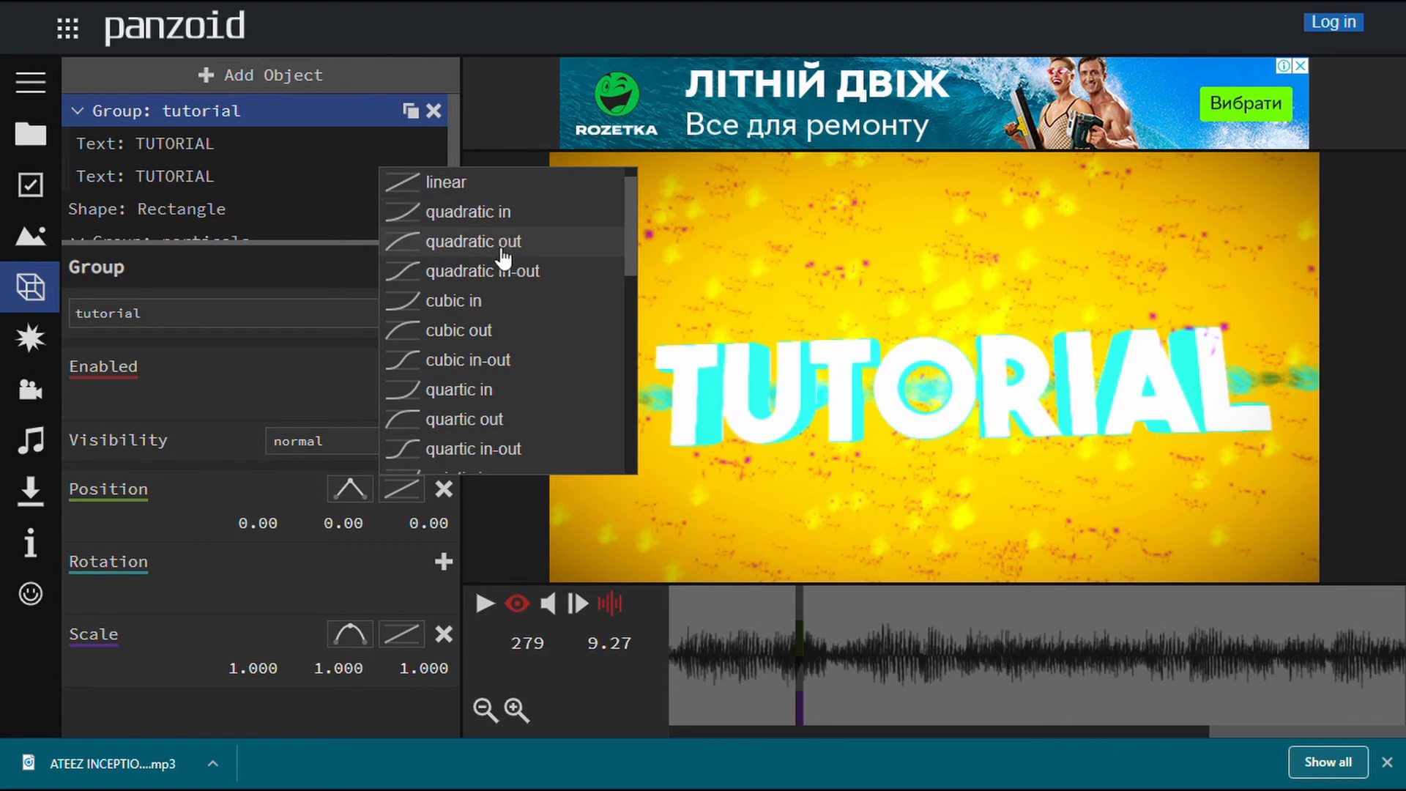
left_click(498, 220)
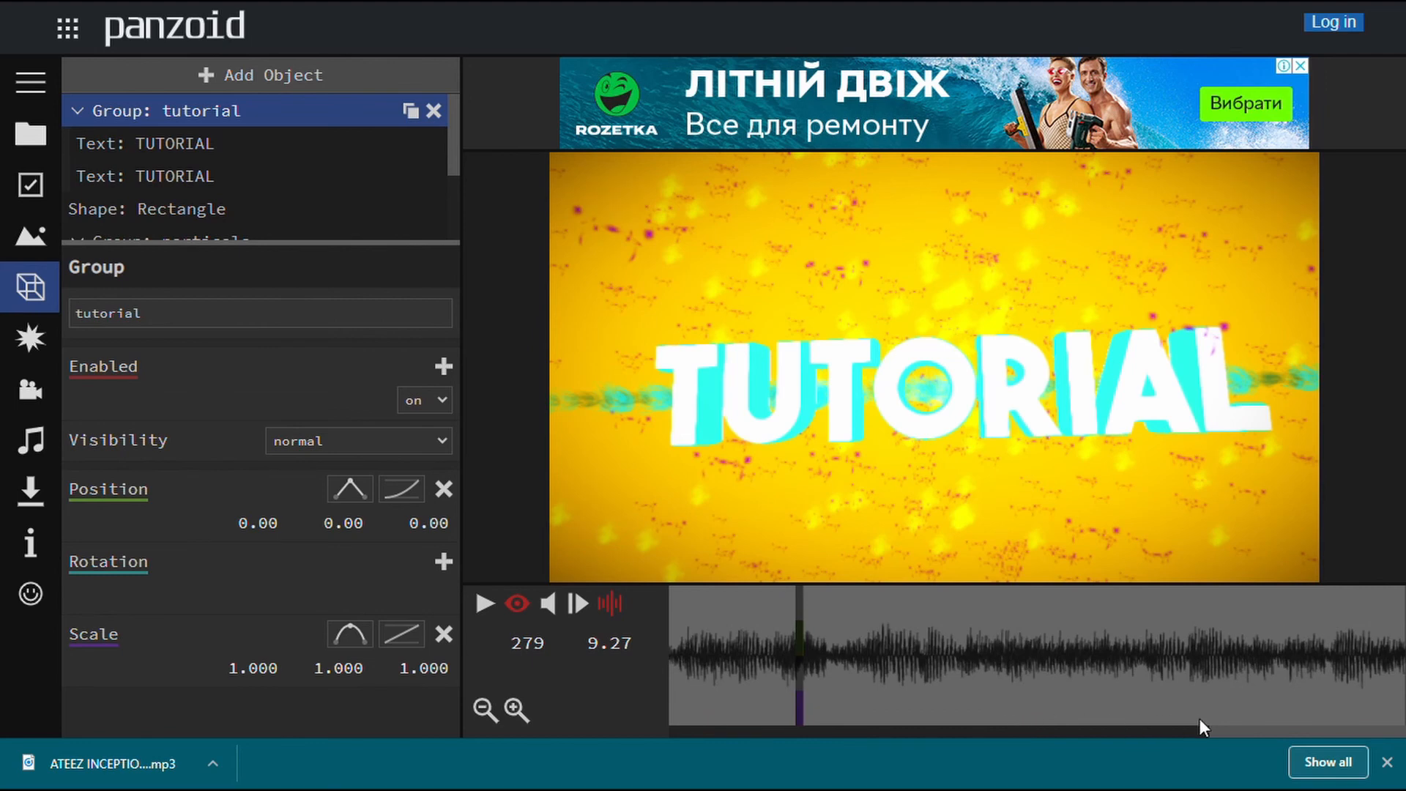
Play back the tutorial group's animation around the frame 279 keyframes.
left_click_drag(1217, 732, 1071, 709)
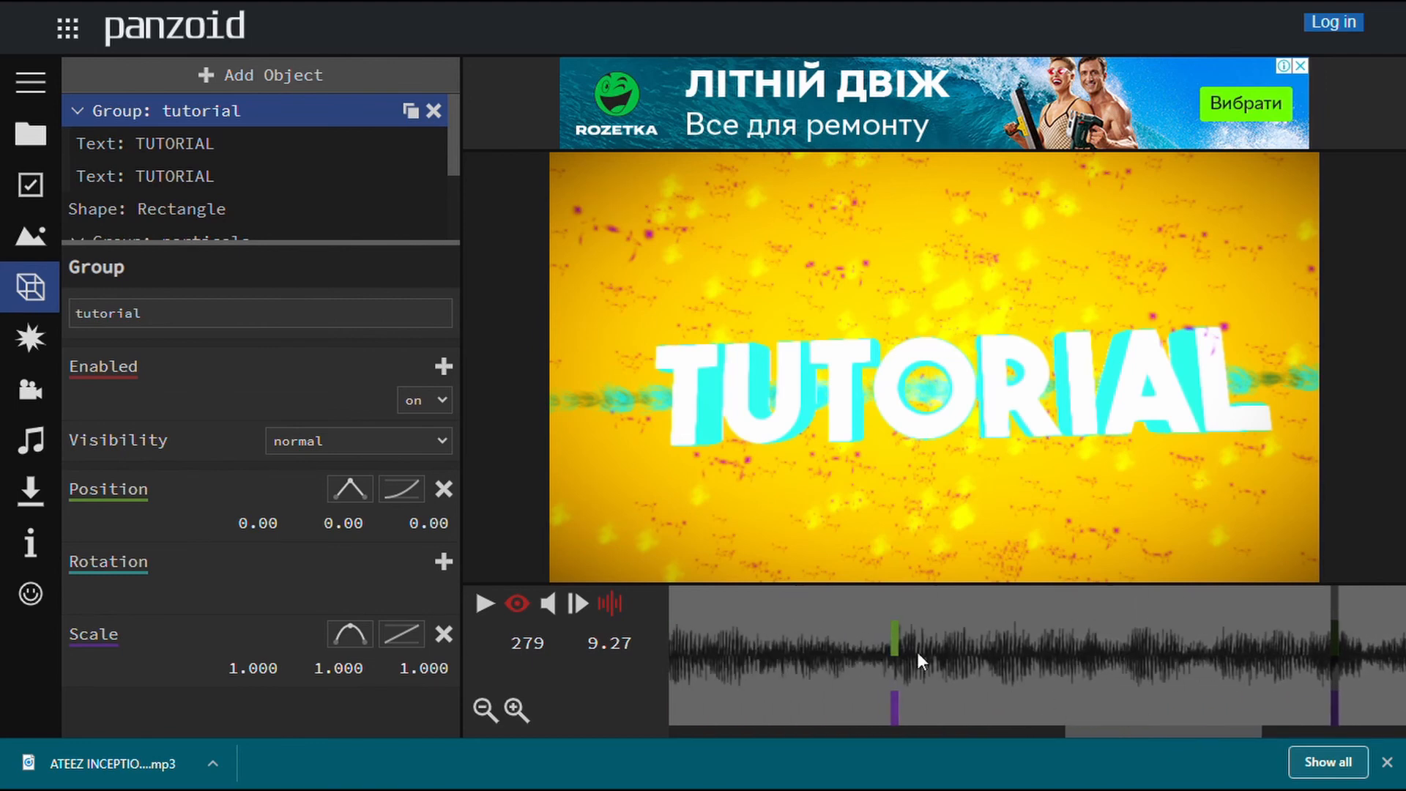
left_click(807, 655)
key("space")
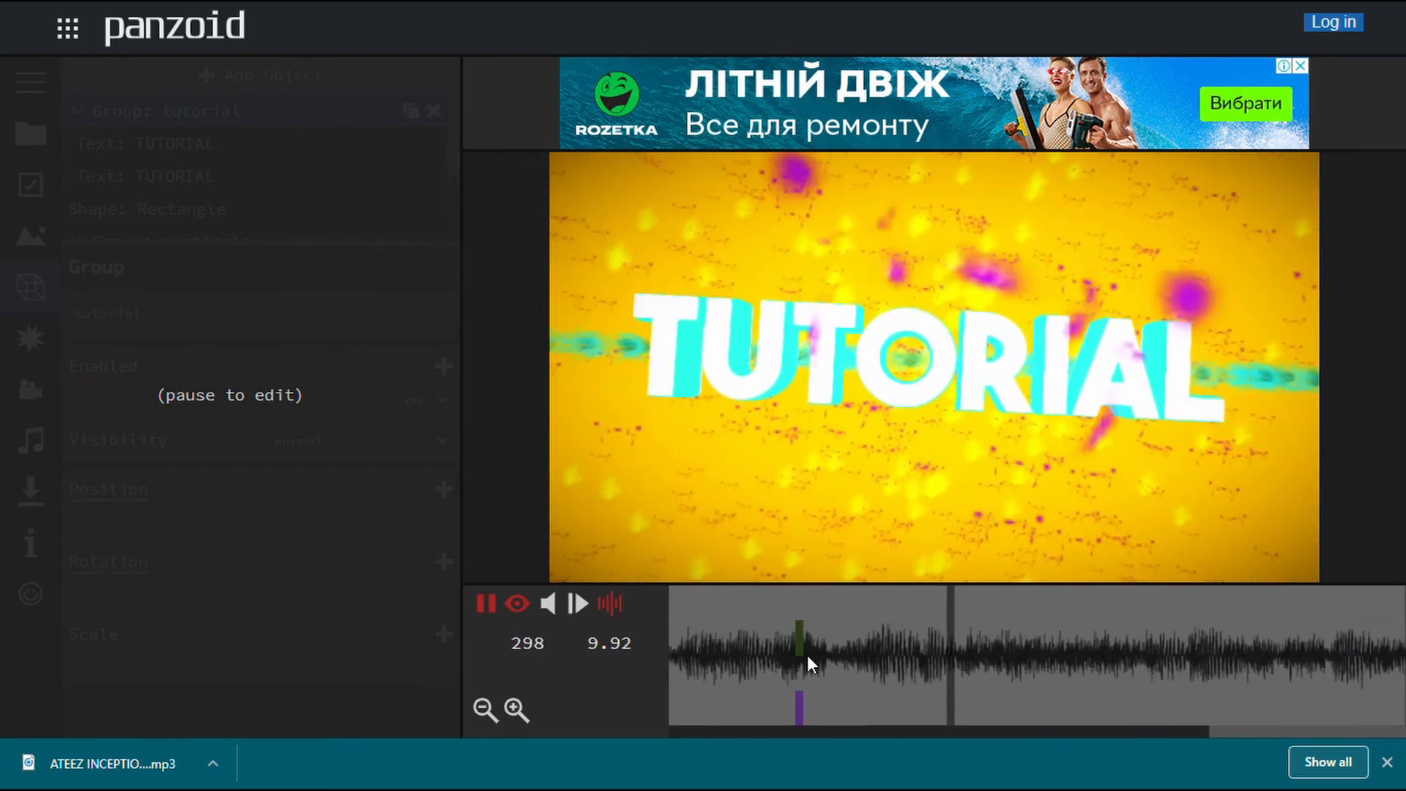
left_click(807, 655)
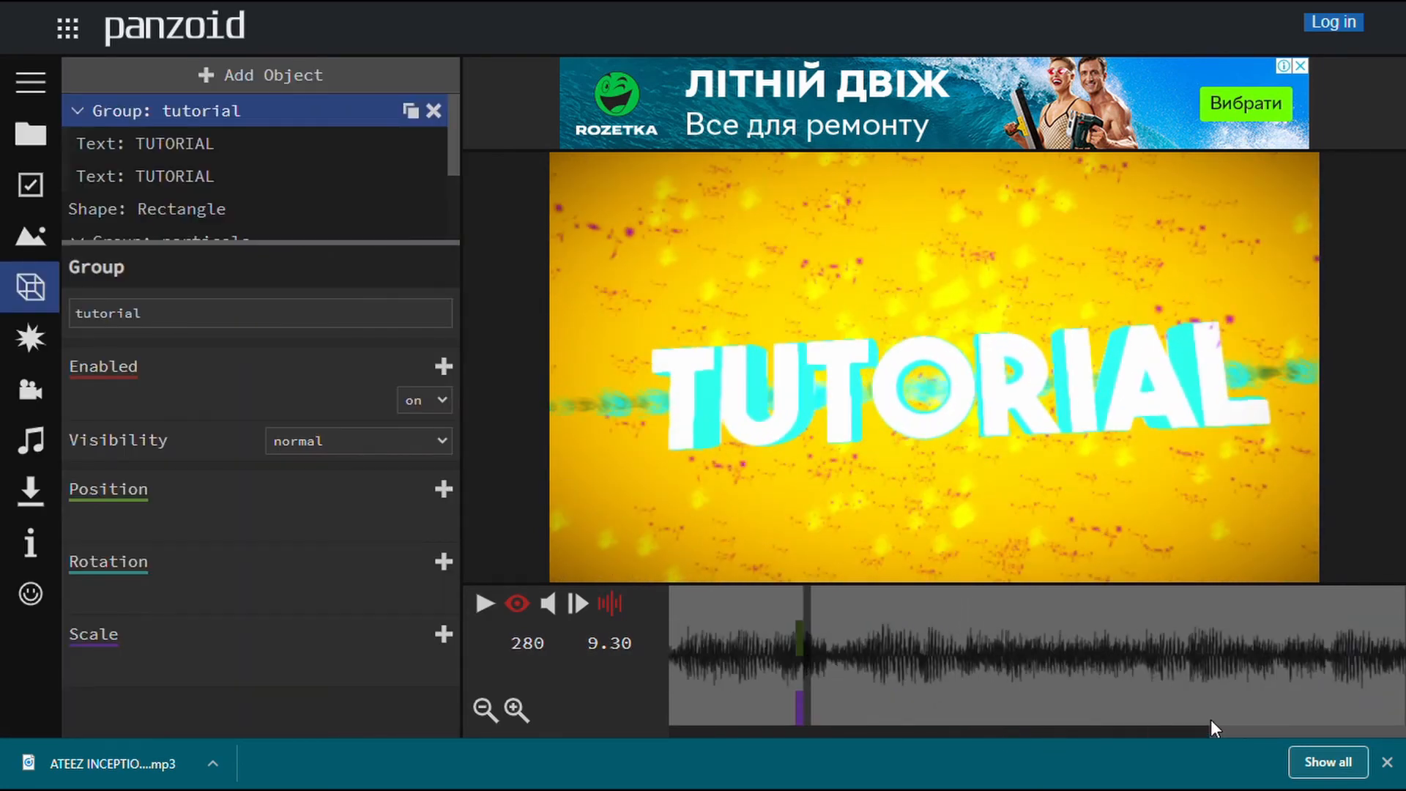
Set the easing of the tutorial group's position keyframe at frame 222 to quadratic in.
left_click_drag(1239, 726, 1081, 733)
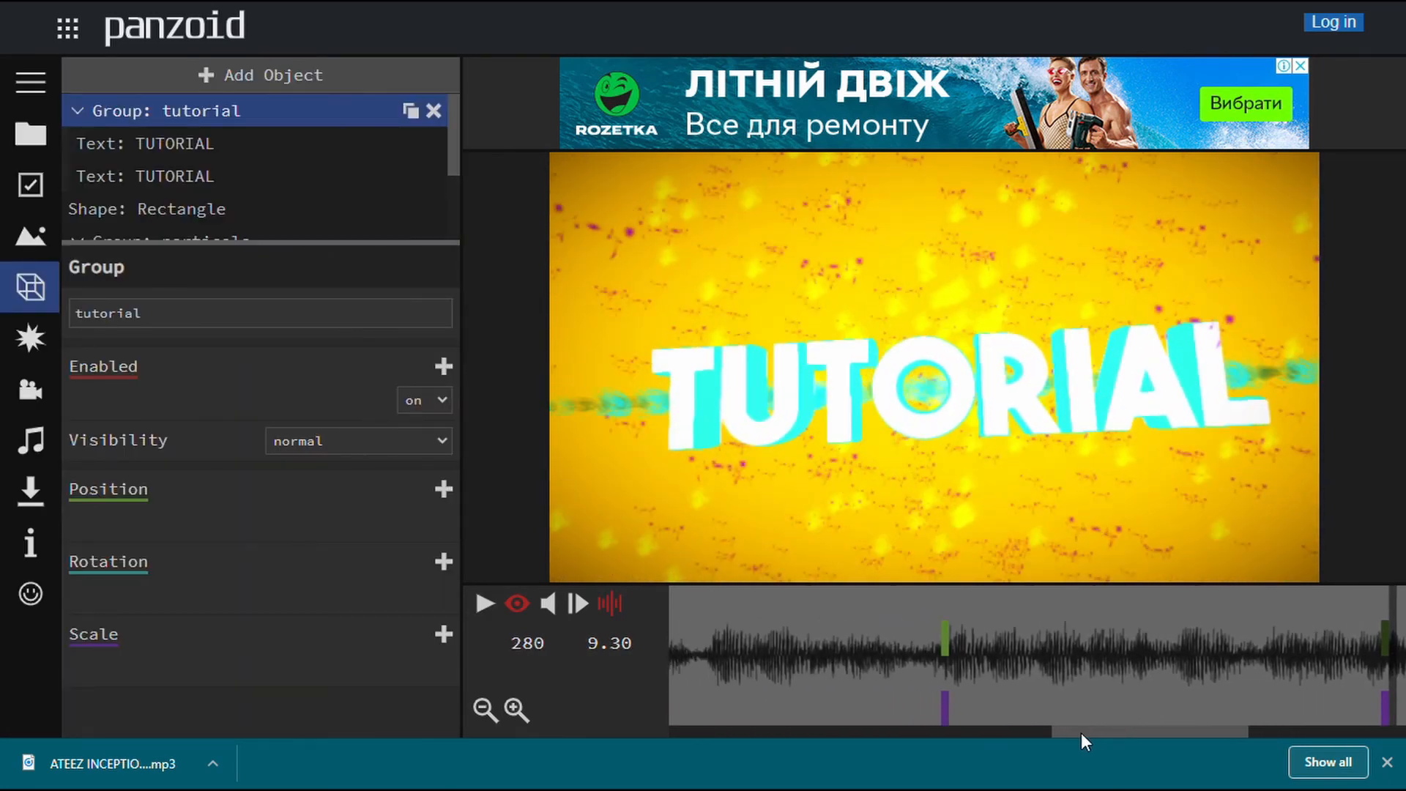
left_click(954, 644)
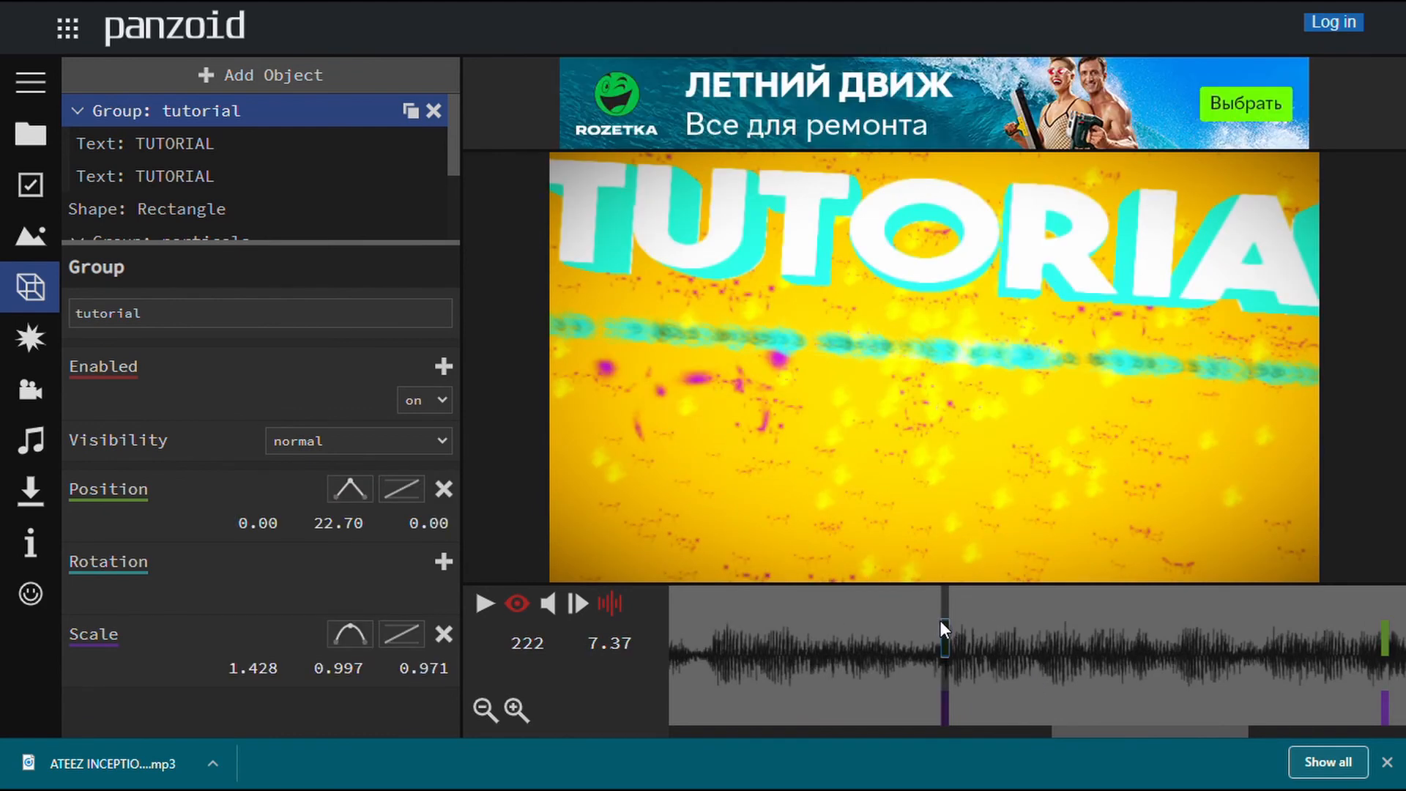
left_click(405, 489)
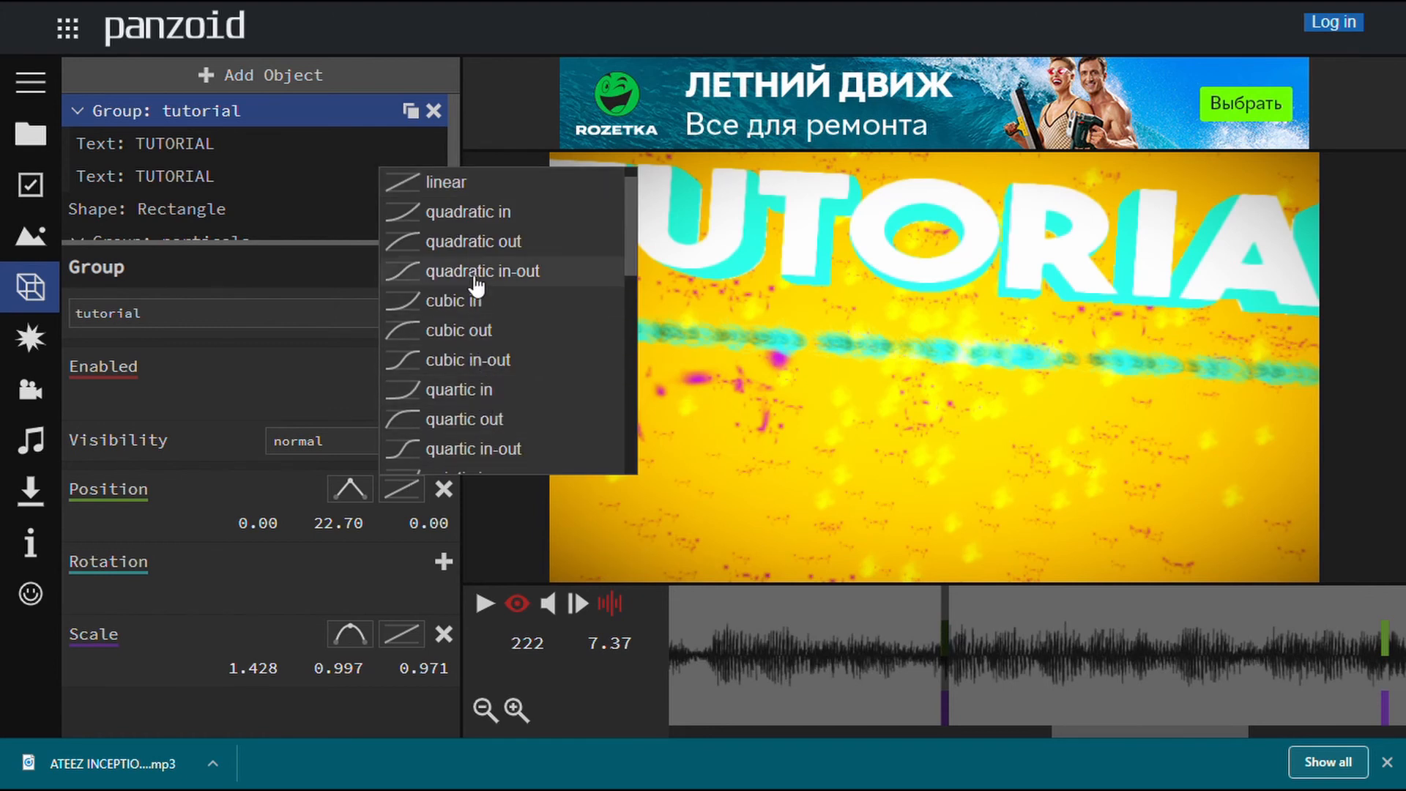
left_click(480, 212)
Replay the intro from the first frame and pause at frame 325.
left_click_drag(1113, 729, 693, 691)
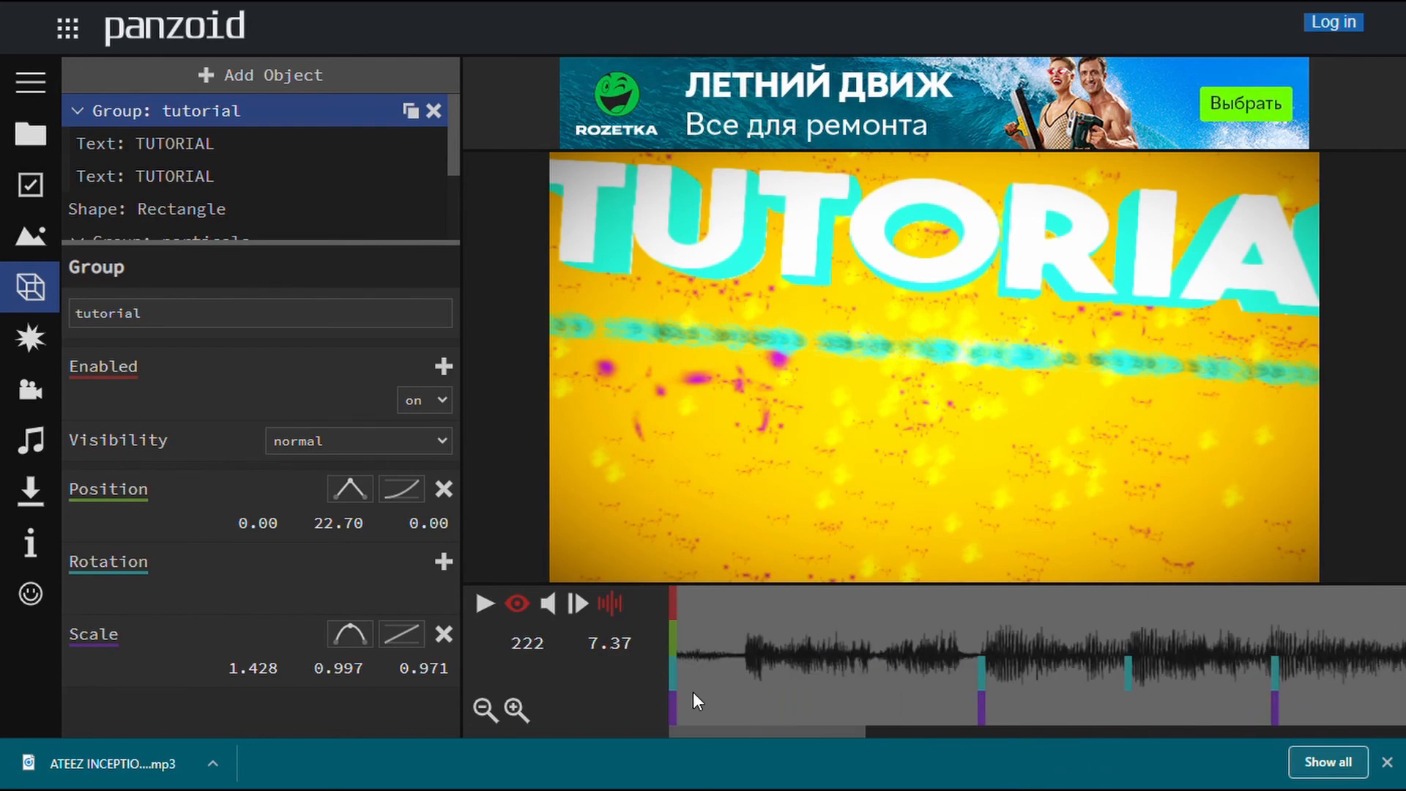
left_click_drag(883, 662, 441, 621)
left_click(485, 604)
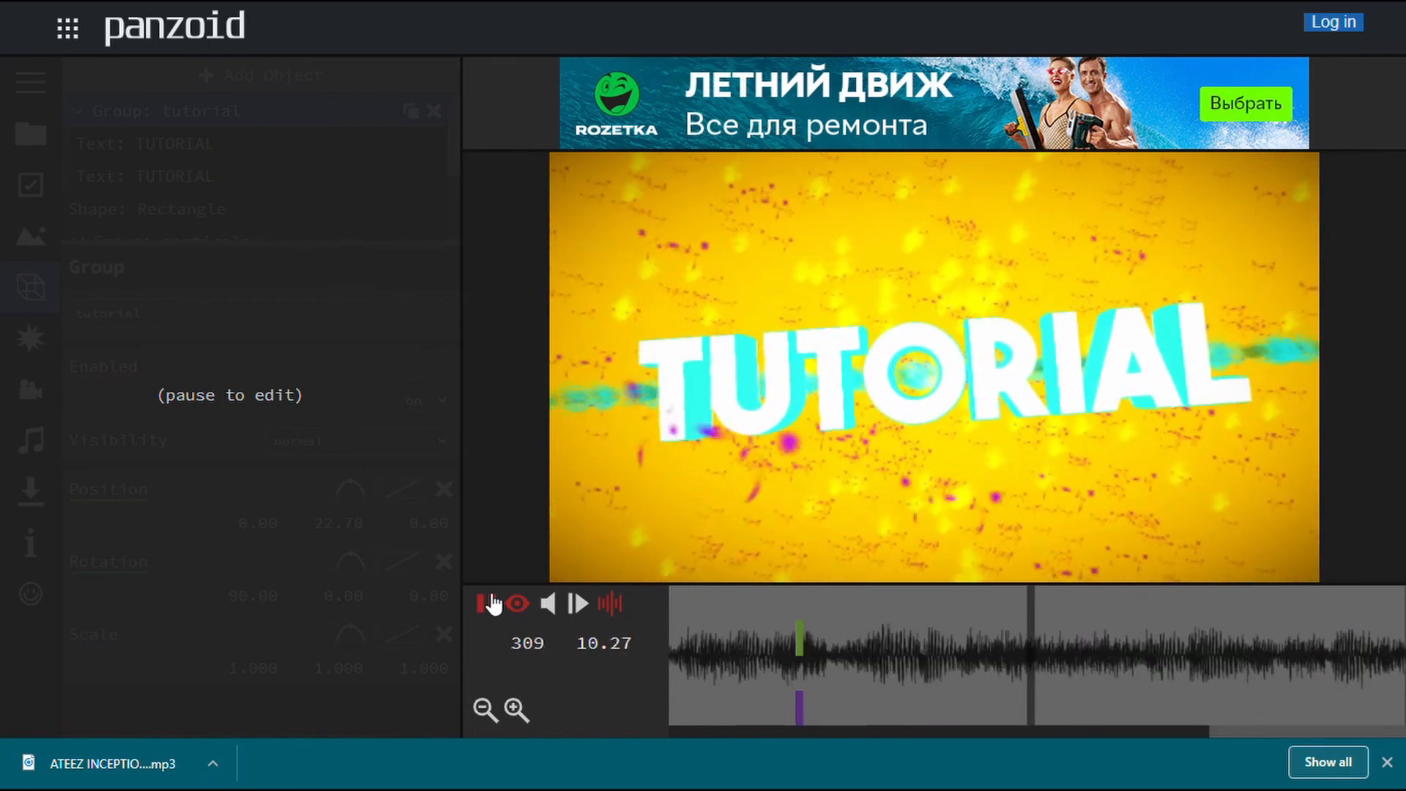
left_click(492, 603)
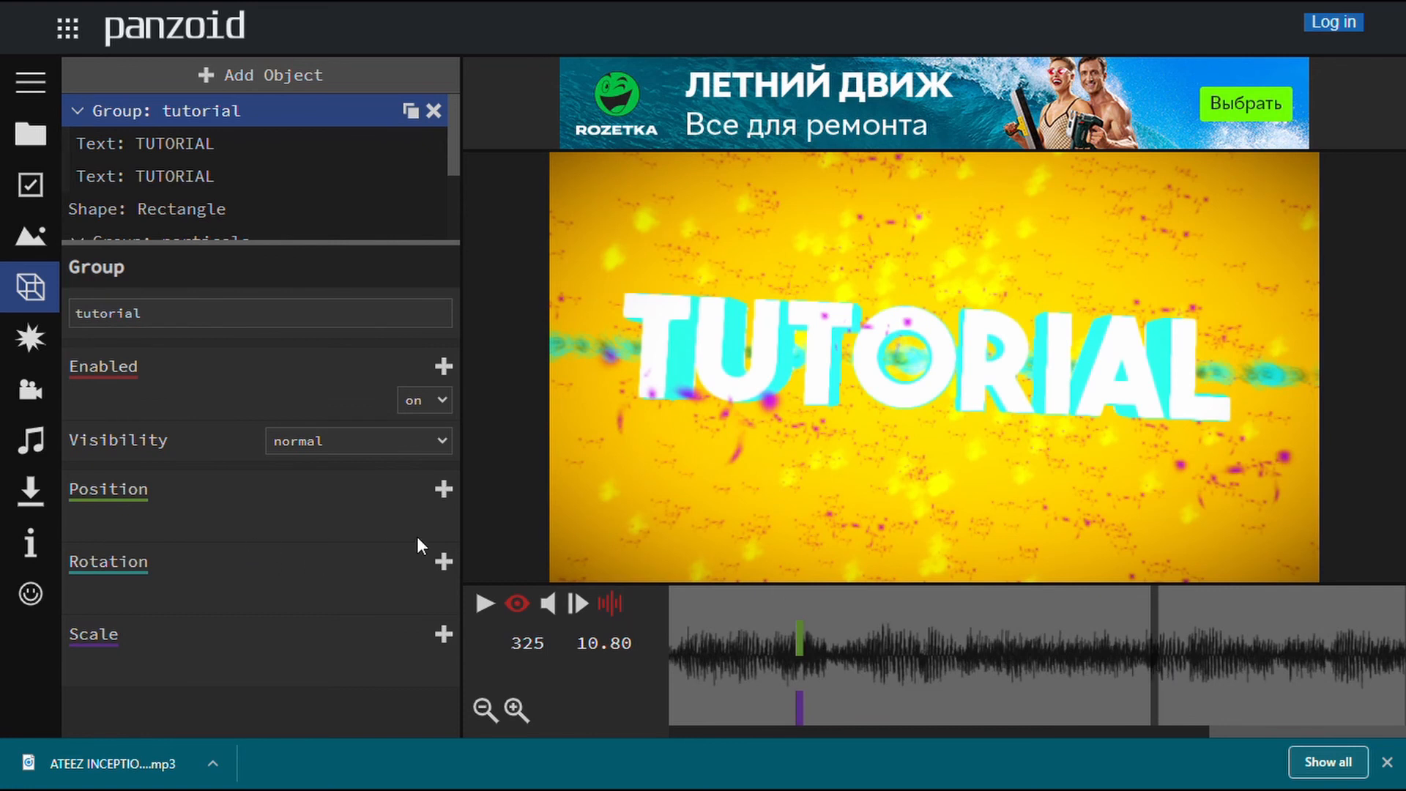
Add a rotation keyframe to the tutorial group at frame 325 with Y rotation 451.70 and Z rotation 0.90.
left_click(445, 562)
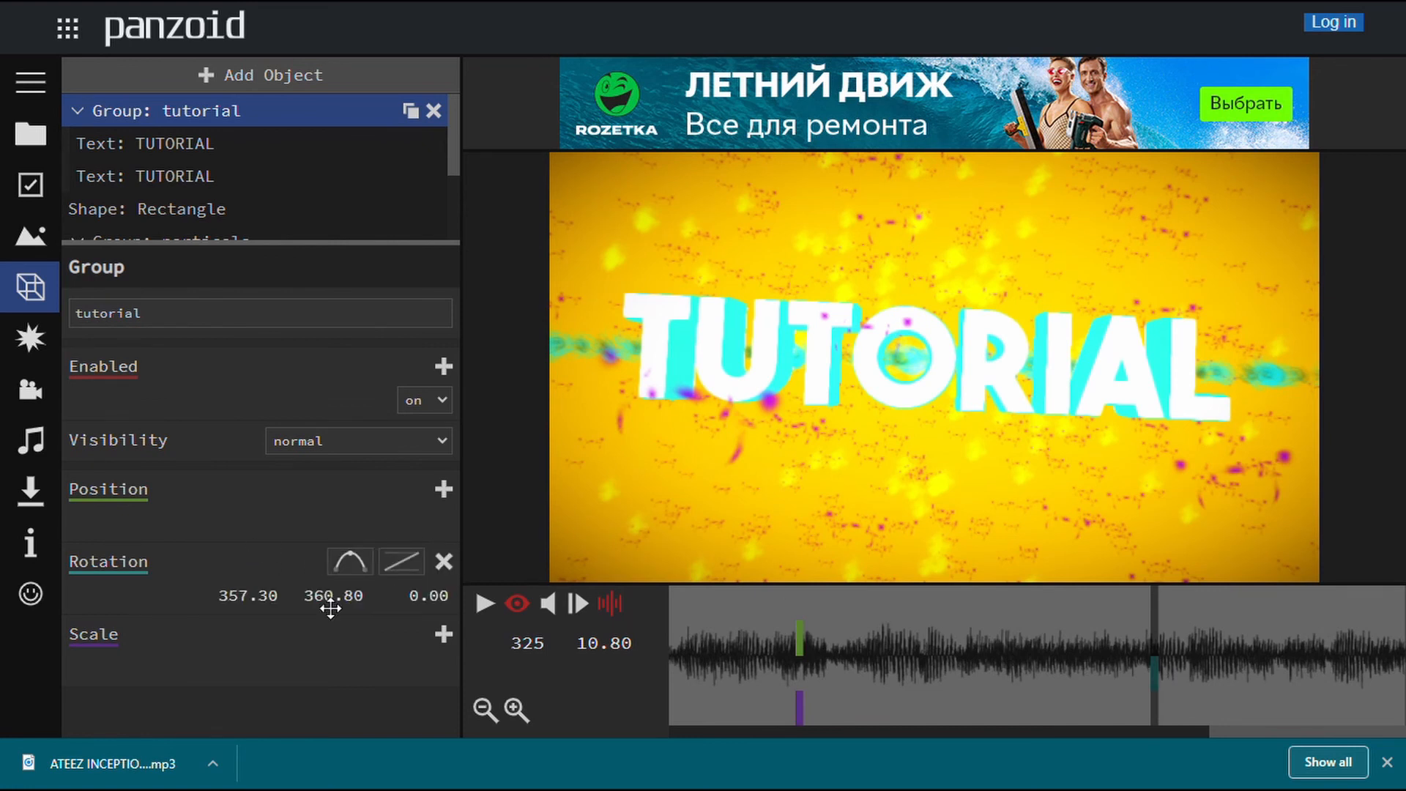
left_click_drag(320, 606, 674, 661)
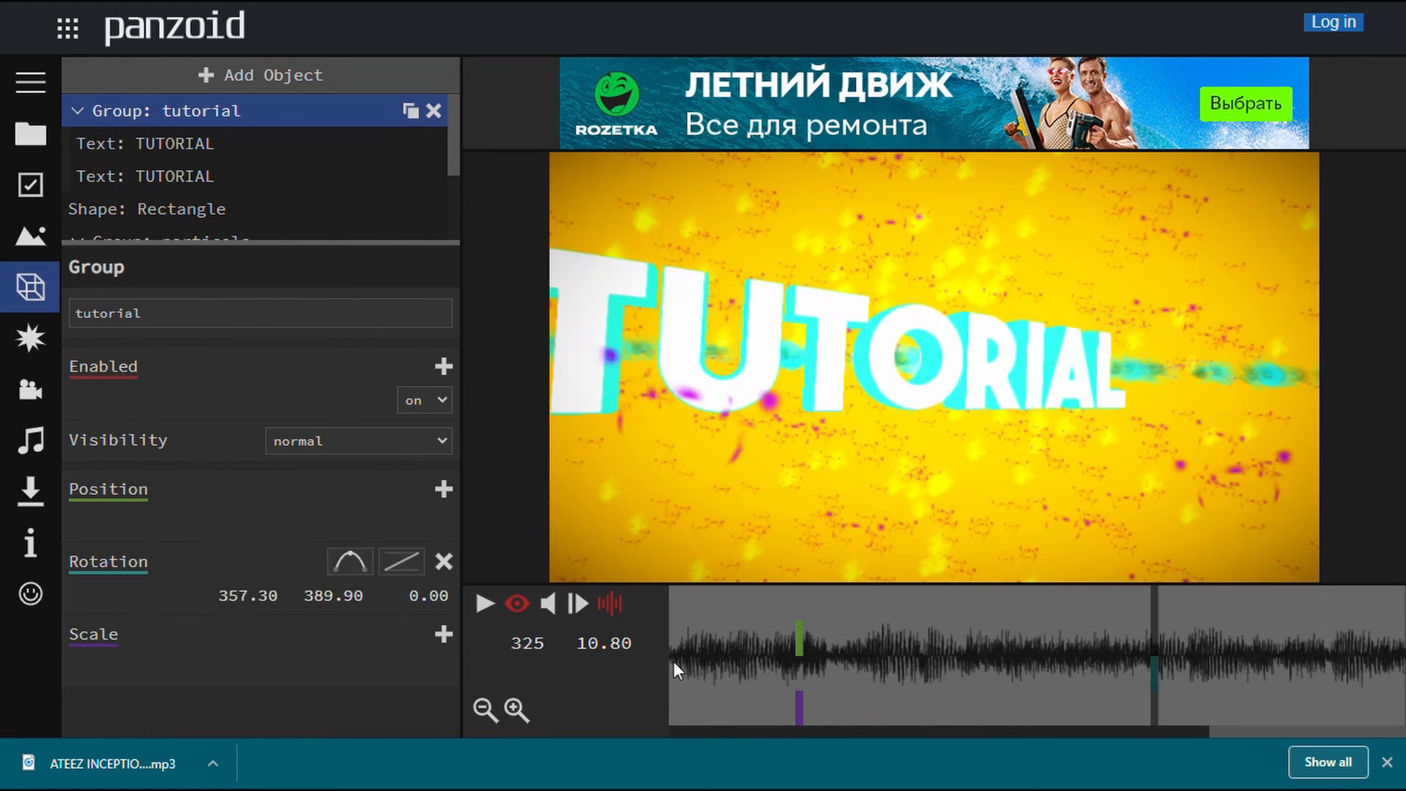
left_click_drag(318, 605, 1029, 685)
mouse_move(440, 596)
left_mouse_down()
mouse_move(442, 620)
mouse_move(442, 603)
left_mouse_up()
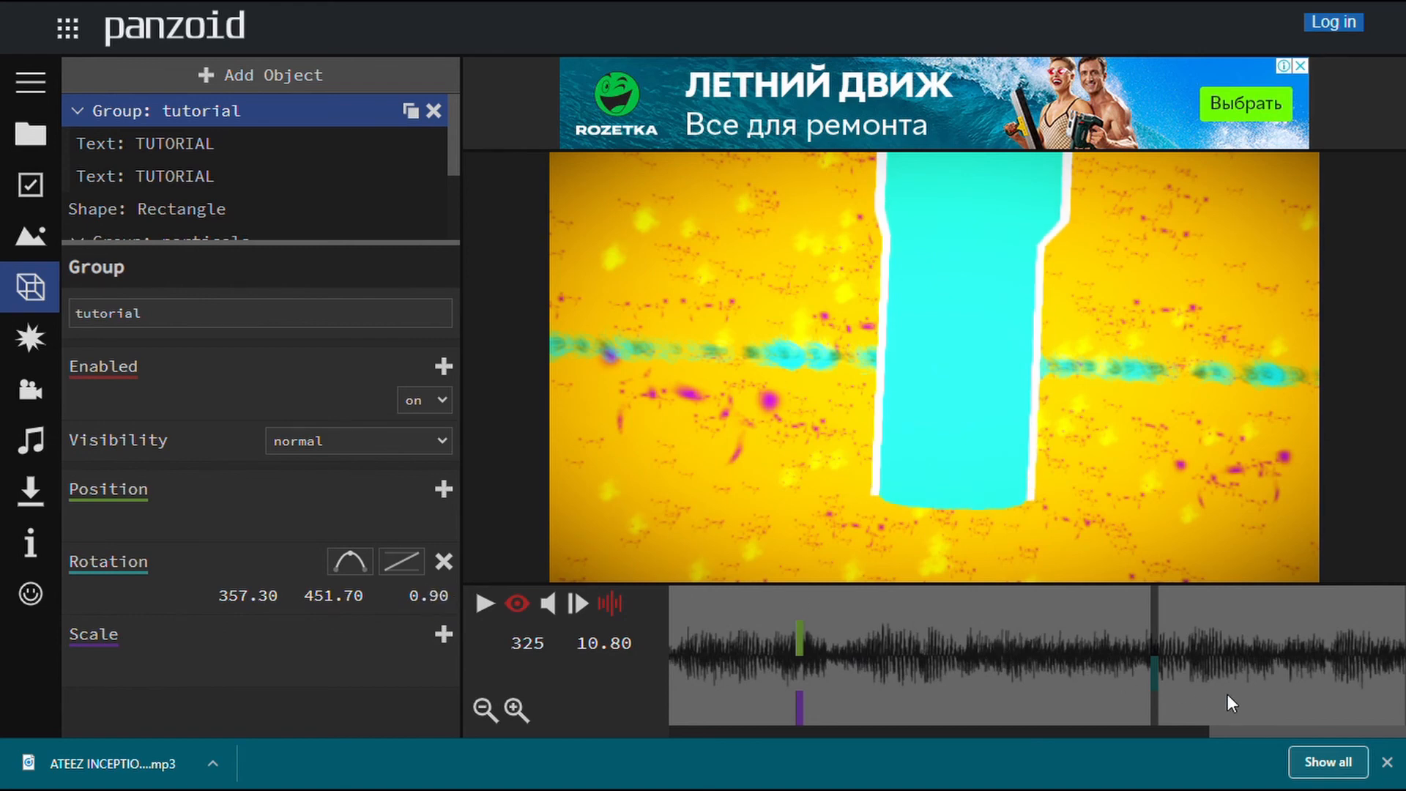
Add a rotation keyframe to the tutorial group at frame 345 with sharp interpolation and Z rotation -39.20.
left_click(1306, 693)
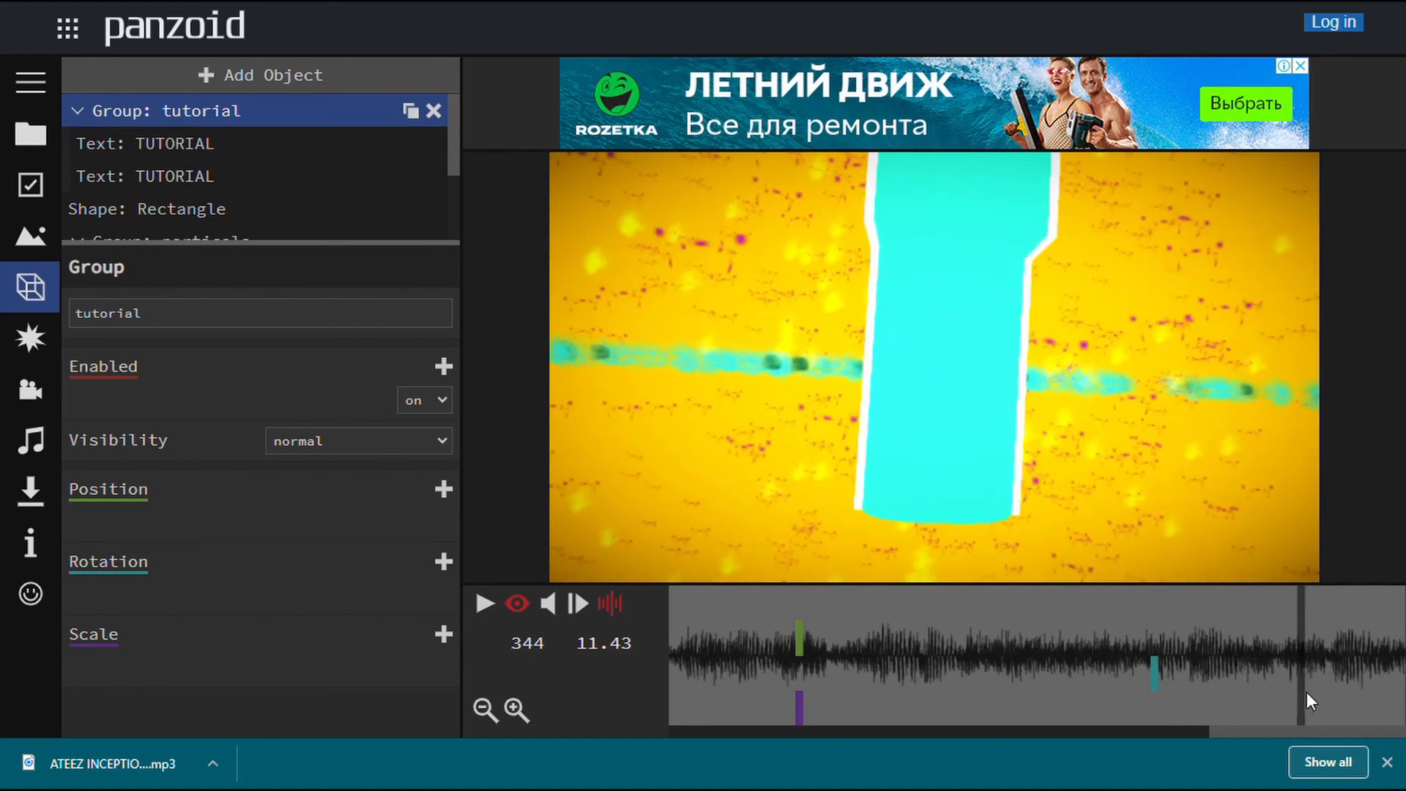
left_click(443, 561)
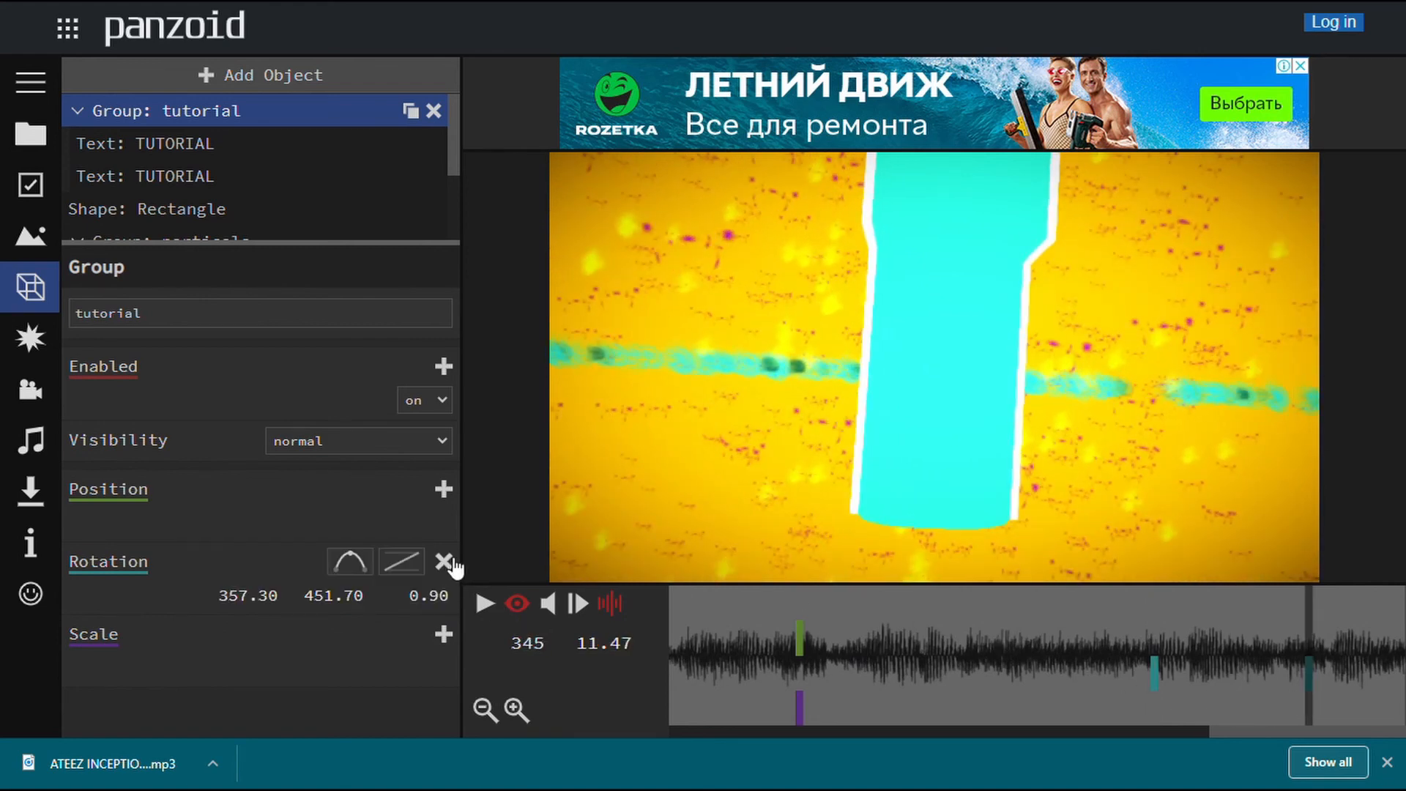
left_click(352, 562)
left_click_drag(450, 610, 411, 777)
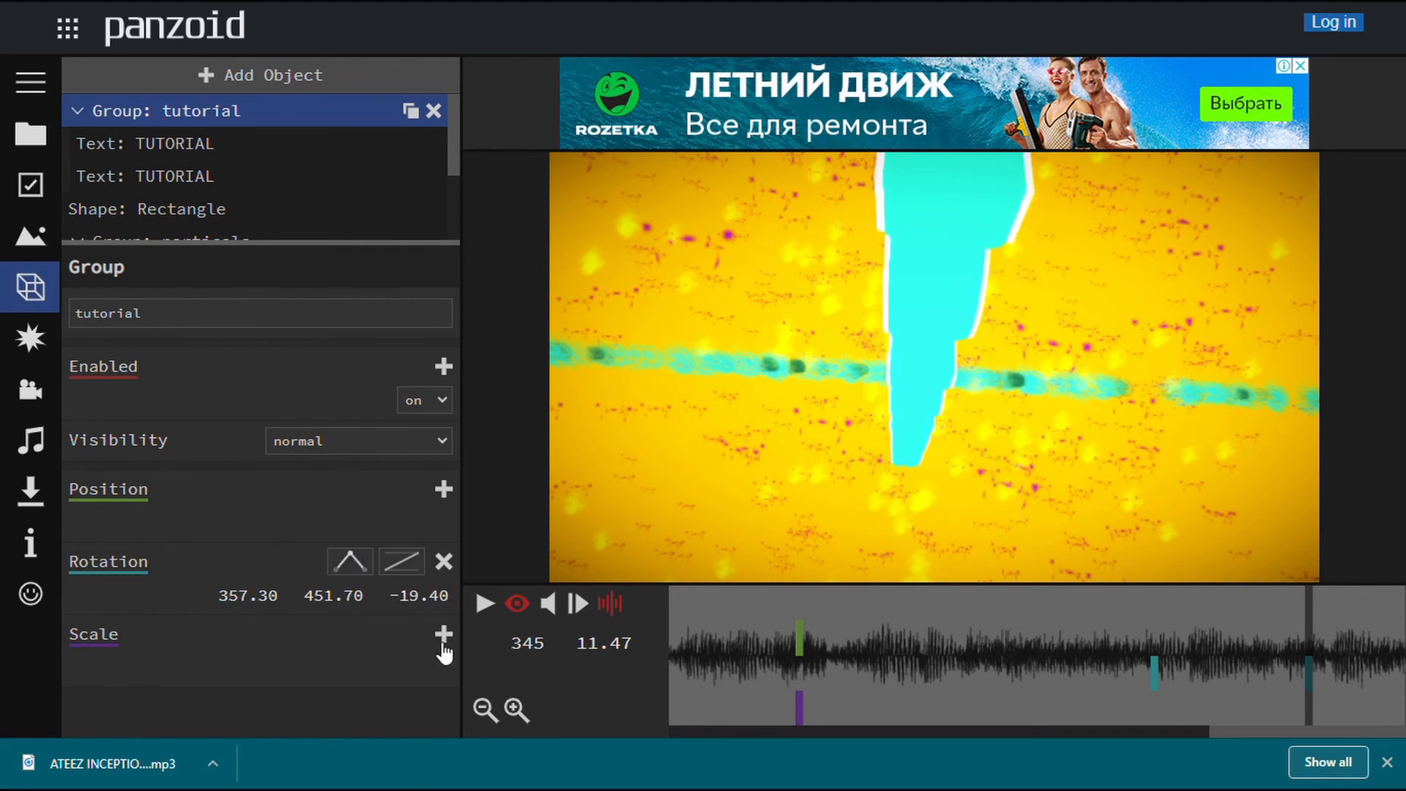
left_click(436, 597)
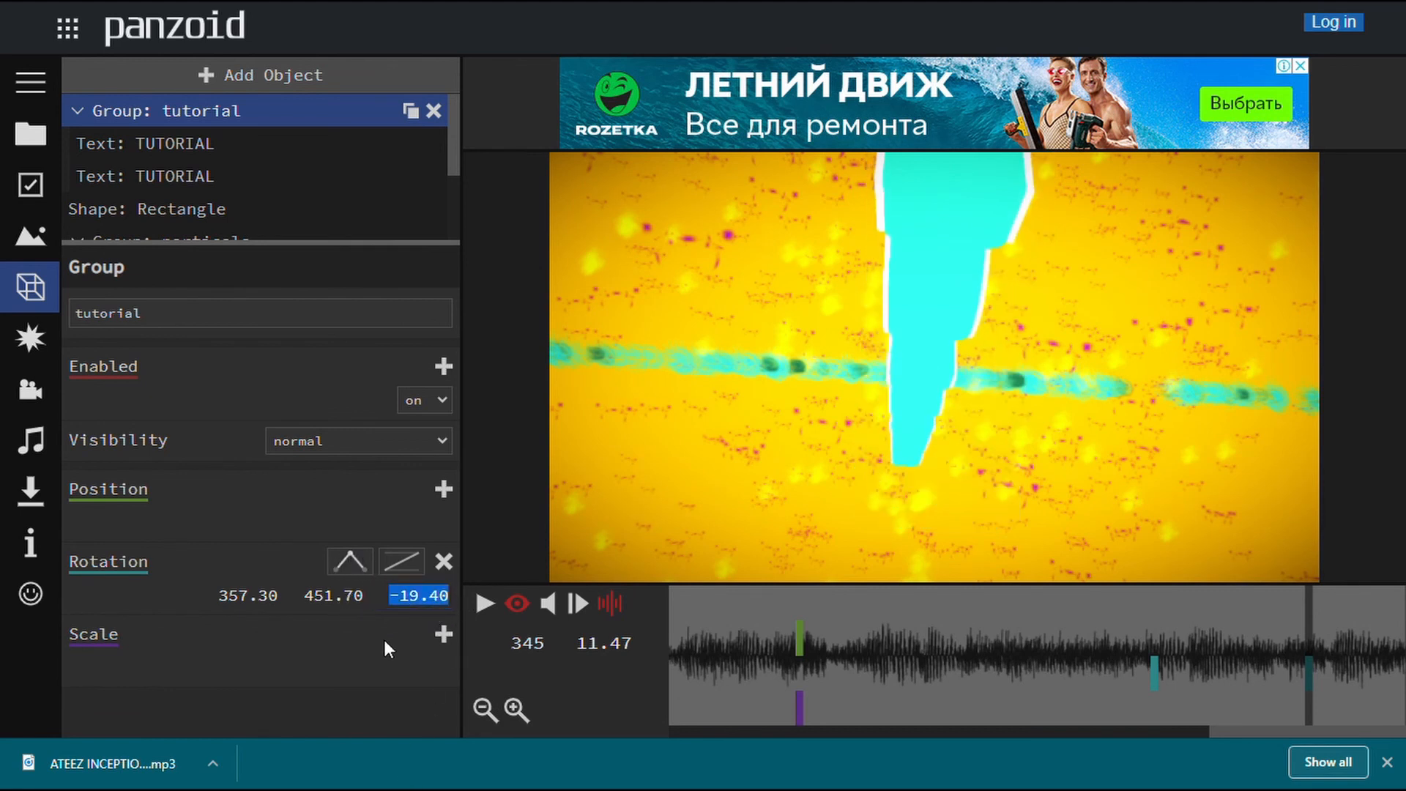
type("-39.2")
key("Return")
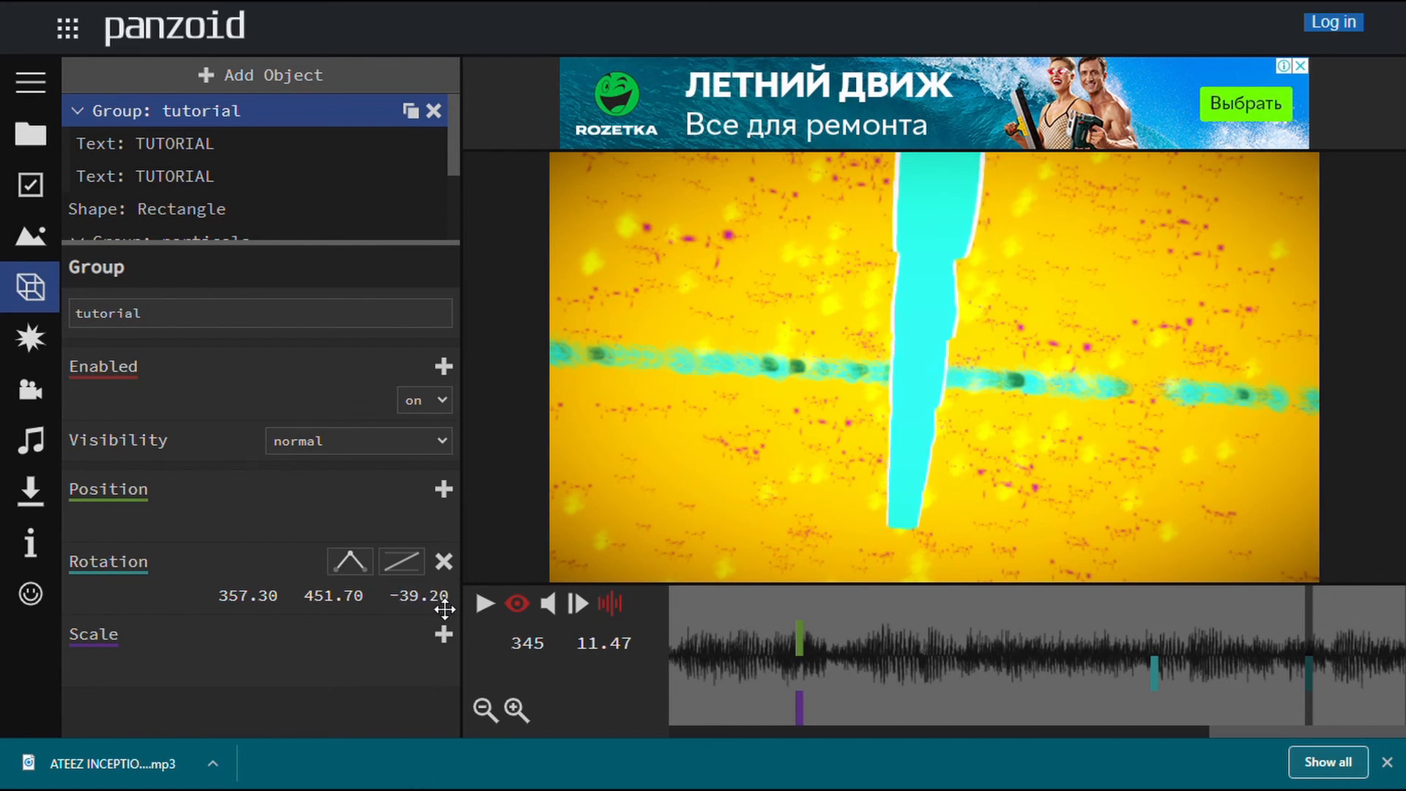
Set the tutorial group's rotation at frame 345 to Y 366.10 and Z -80.00.
left_click_drag(445, 610, 439, 769)
left_click(422, 610)
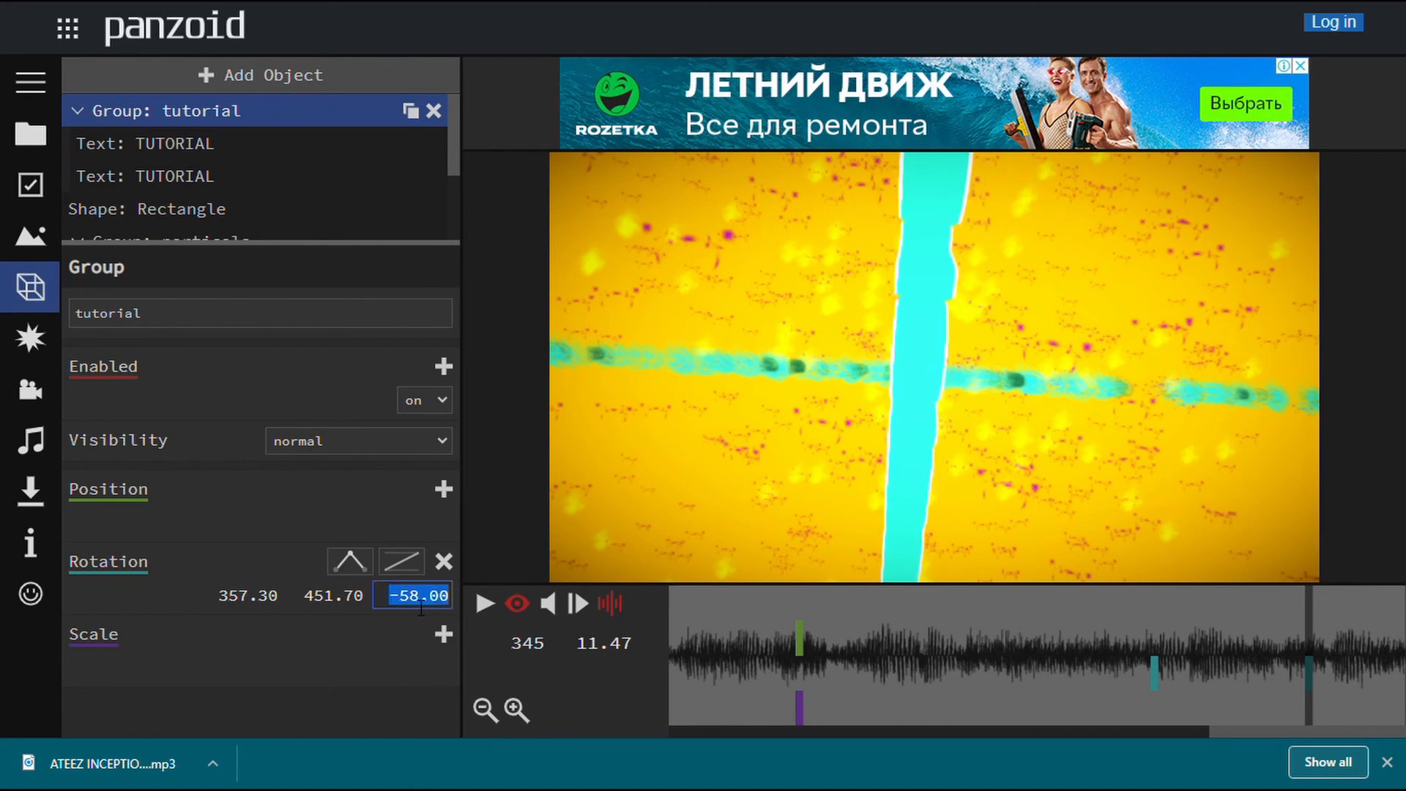
key("BackSpace")
key("Return")
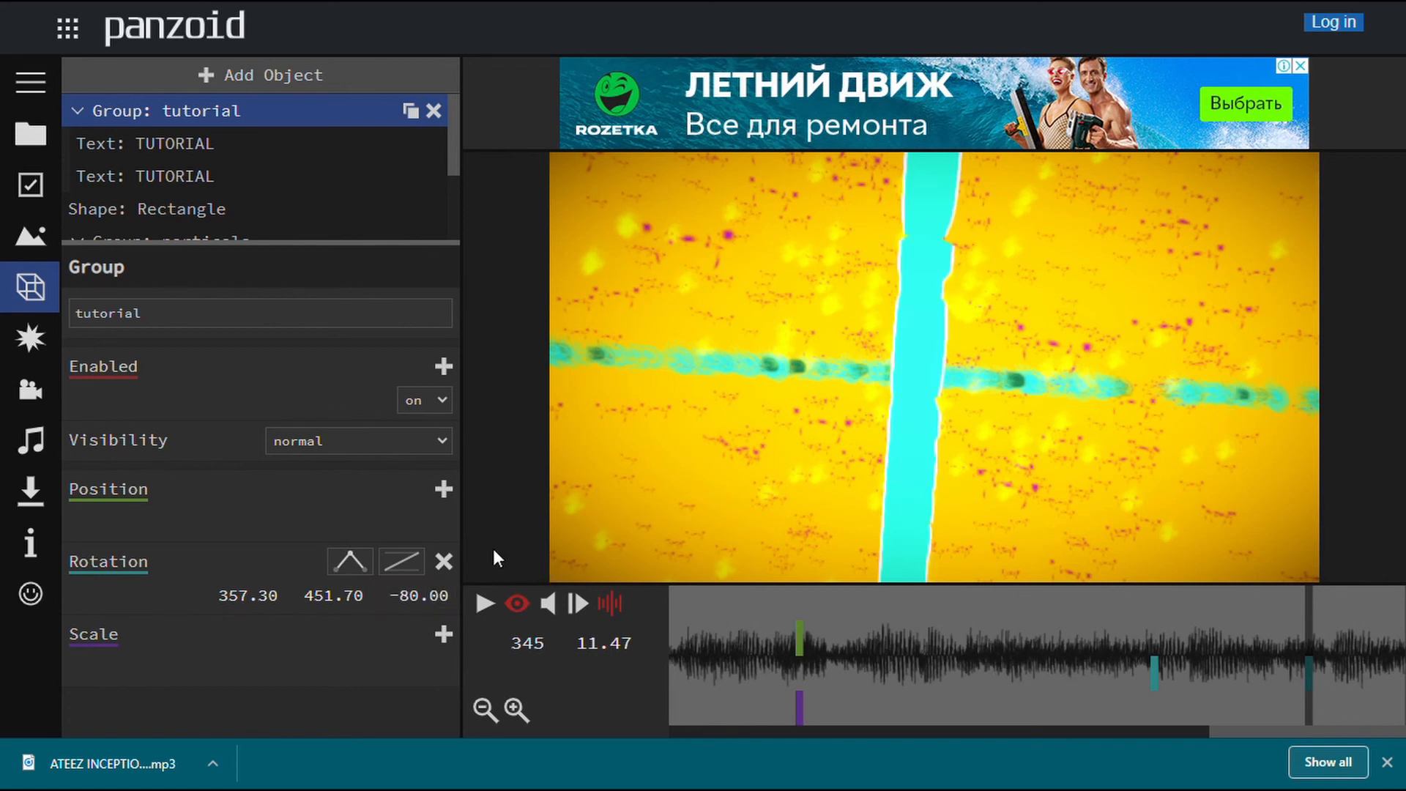
left_click_drag(333, 614, 99, 586)
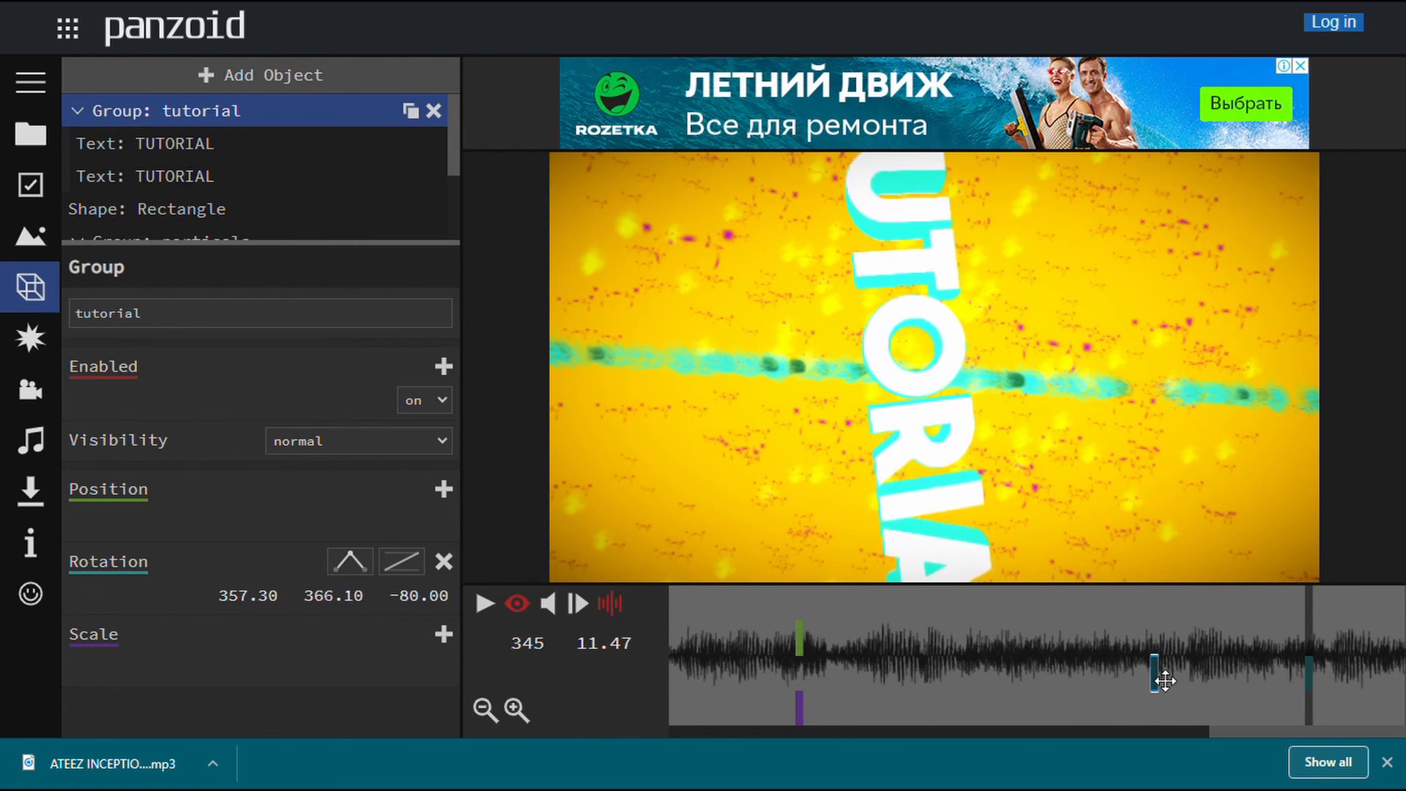
Shift the tutorial group's last two rotation keyframes earlier, aligning the first with the nearby position and scale keyframes.
mouse_move(1157, 670)
left_mouse_down()
mouse_move(744, 668)
mouse_move(813, 681)
left_mouse_up()
mouse_move(1317, 668)
left_mouse_down()
mouse_move(1017, 665)
mouse_move(1255, 703)
mouse_move(1070, 671)
mouse_move(1224, 690)
mouse_move(1202, 683)
left_mouse_up()
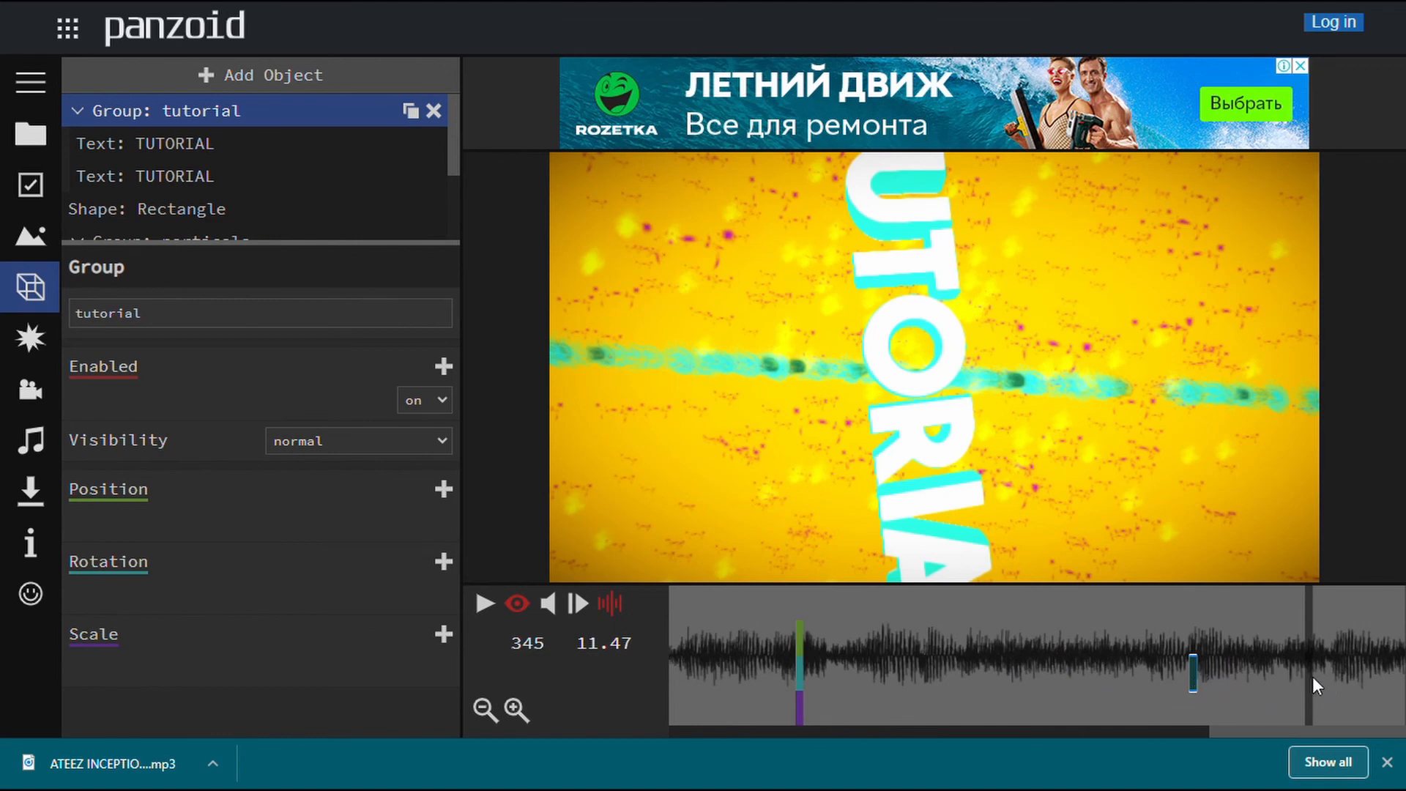
Add a rotation keyframe to the tutorial group at frame 357 with Z rotation 0.
left_click_drag(1313, 676, 1403, 695)
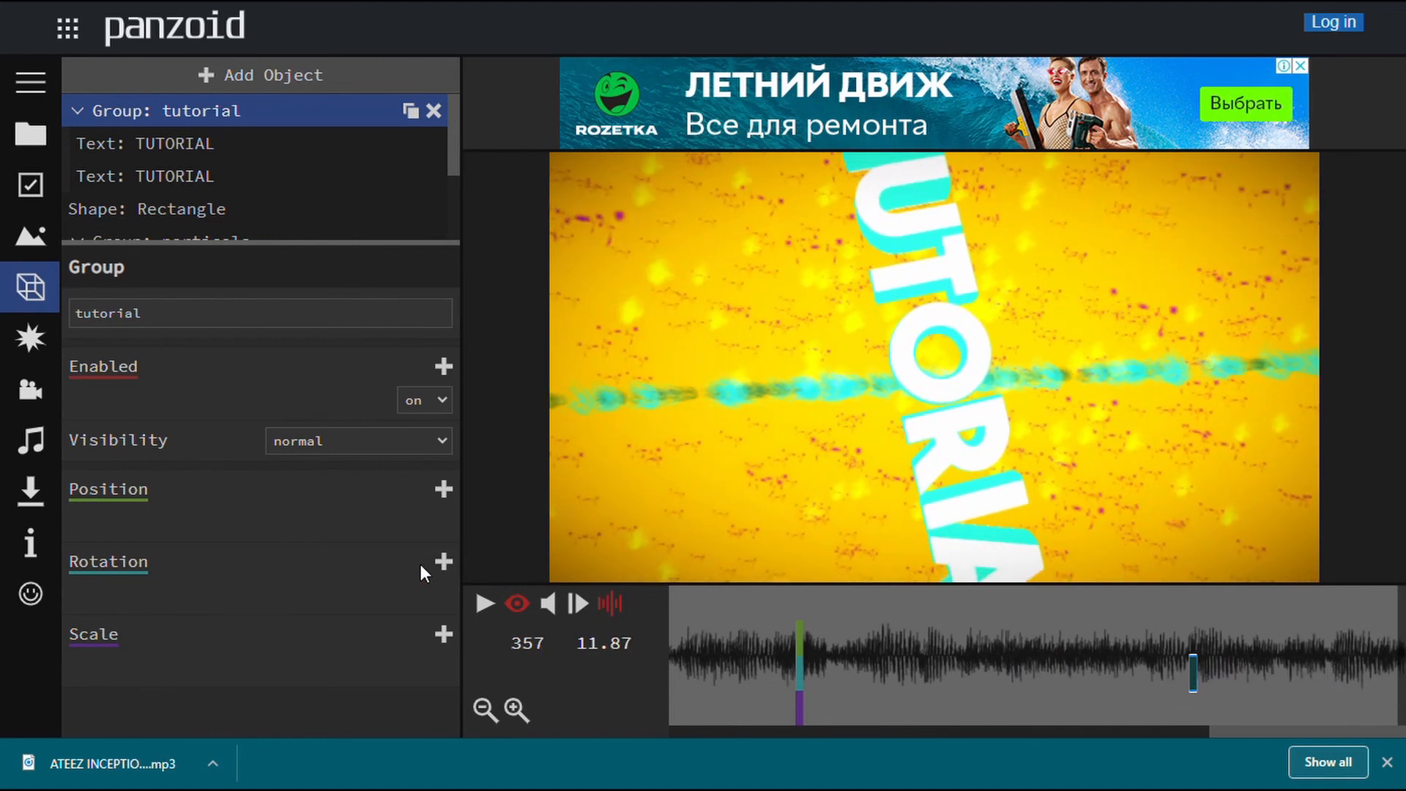
left_click(443, 562)
mouse_move(345, 596)
left_mouse_down()
mouse_move(950, 667)
mouse_move(339, 610)
left_mouse_up()
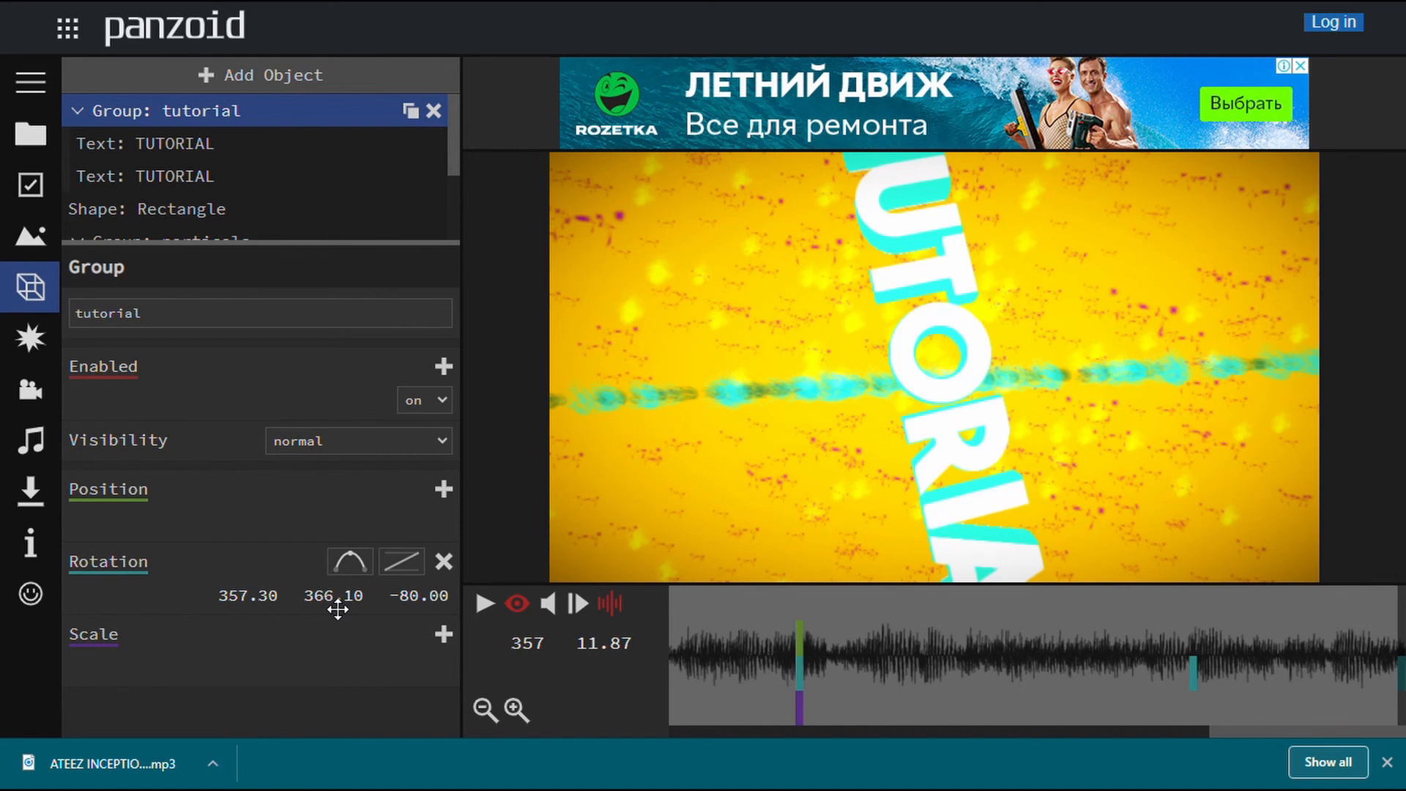
left_click(421, 605)
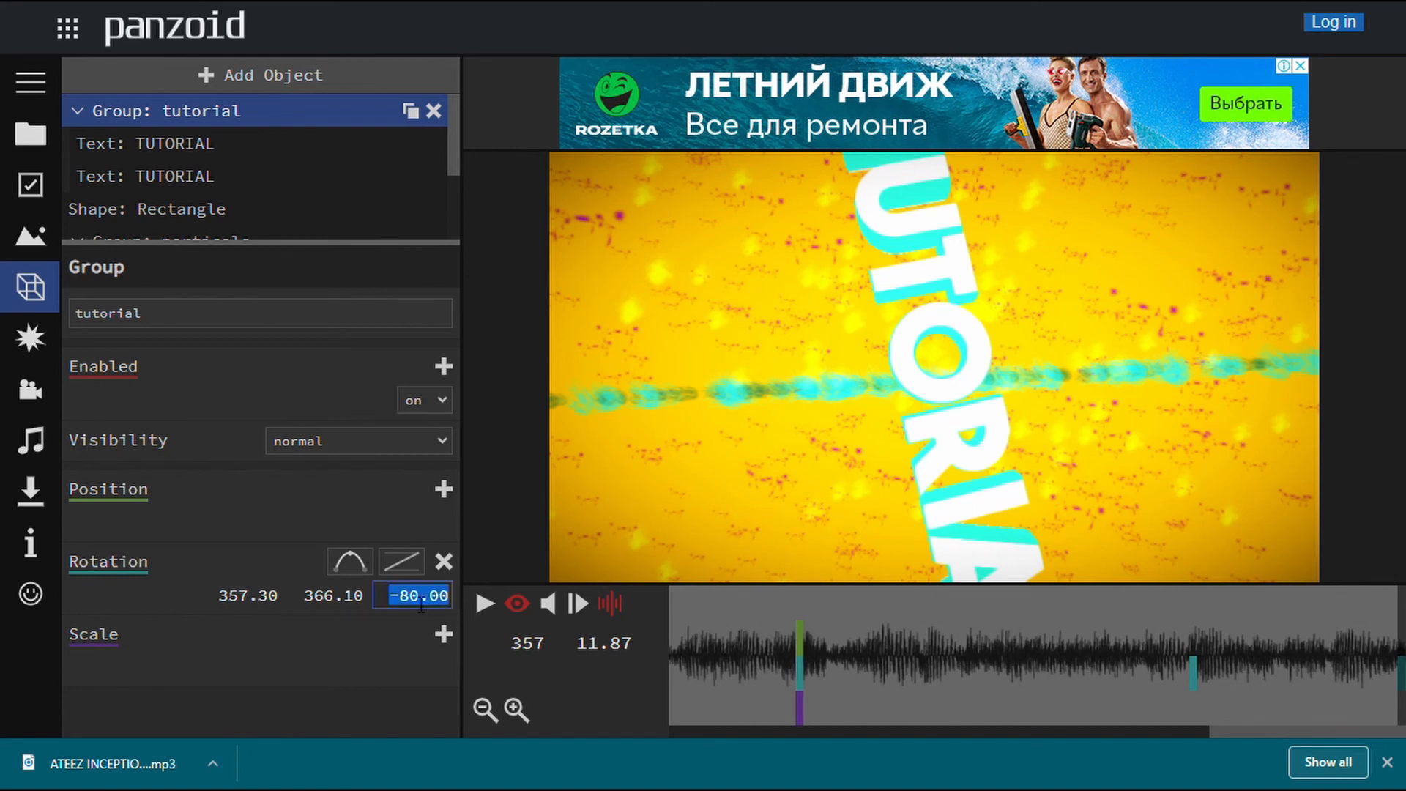
key("BackSpace")
type("0")
key("Return")
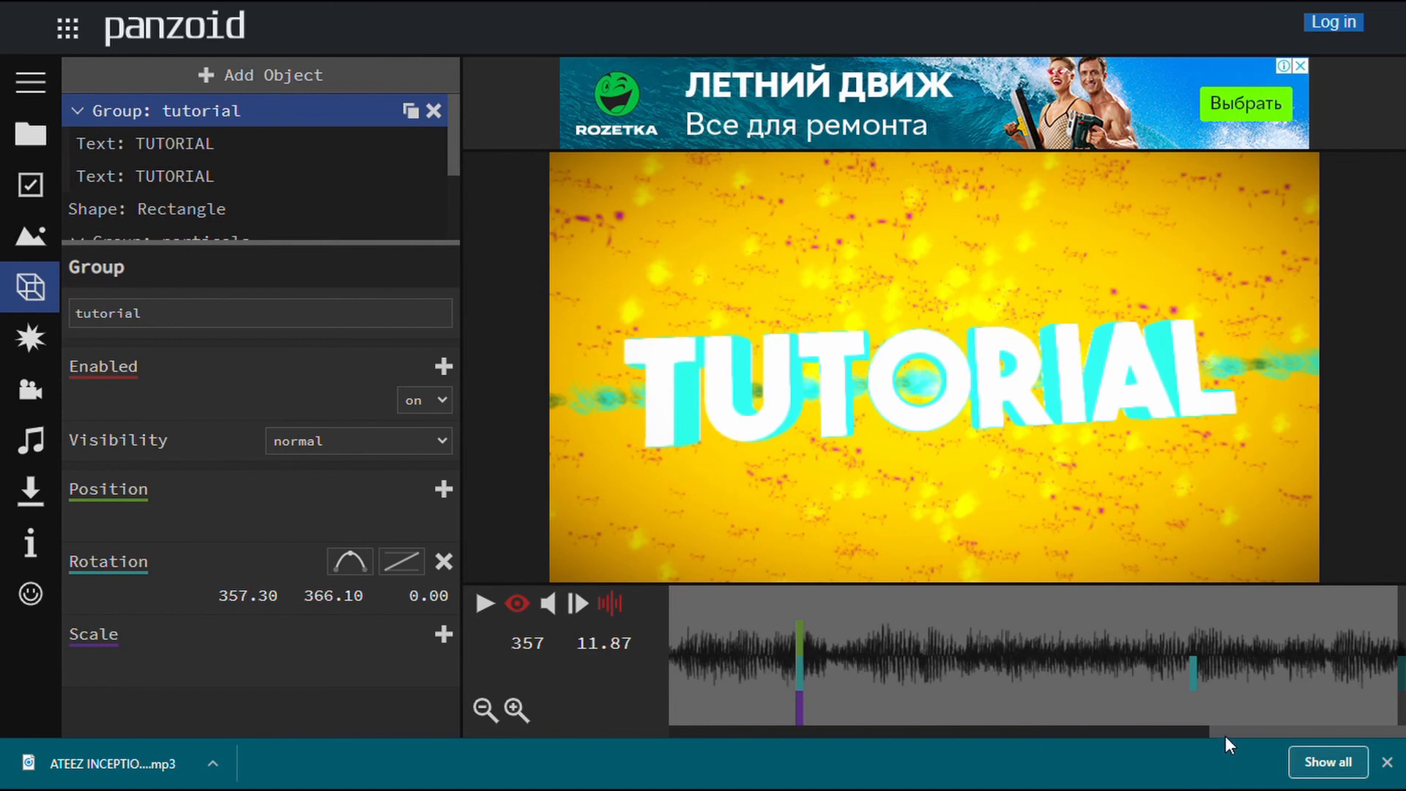
Replay the intro from frame 10 to check the timing of the new rotation keyframes.
left_click_drag(1225, 736, 666, 775)
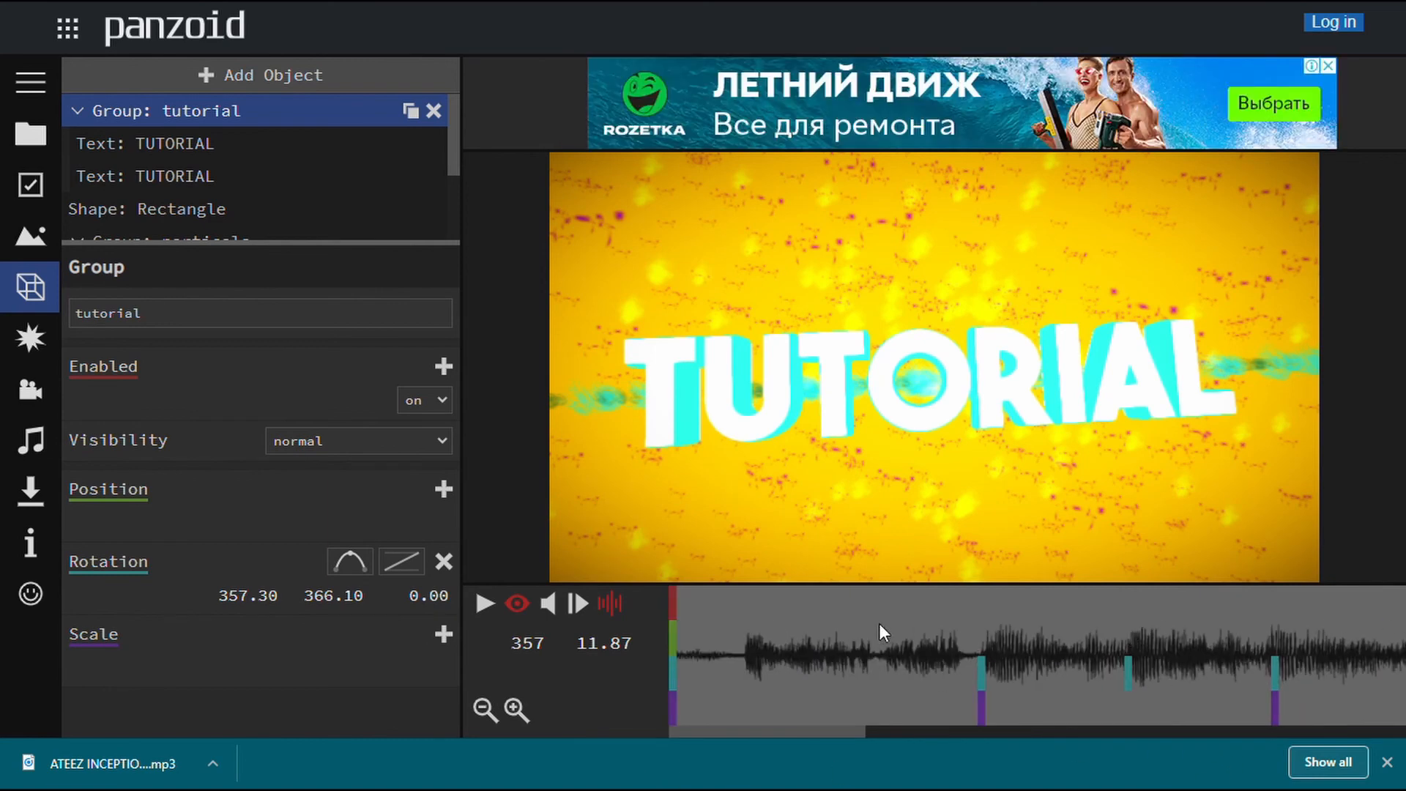
left_click(741, 649)
key("space")
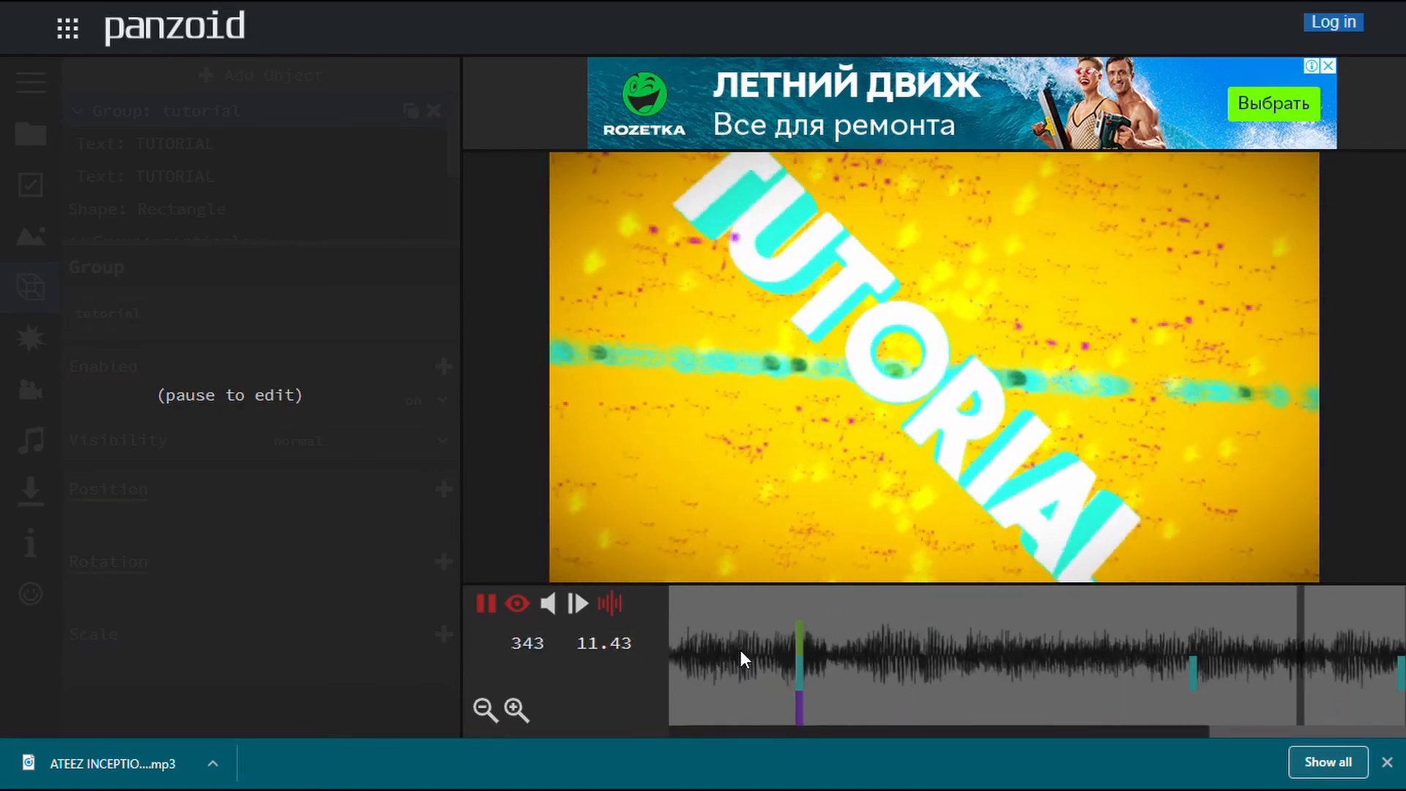
left_click(741, 649)
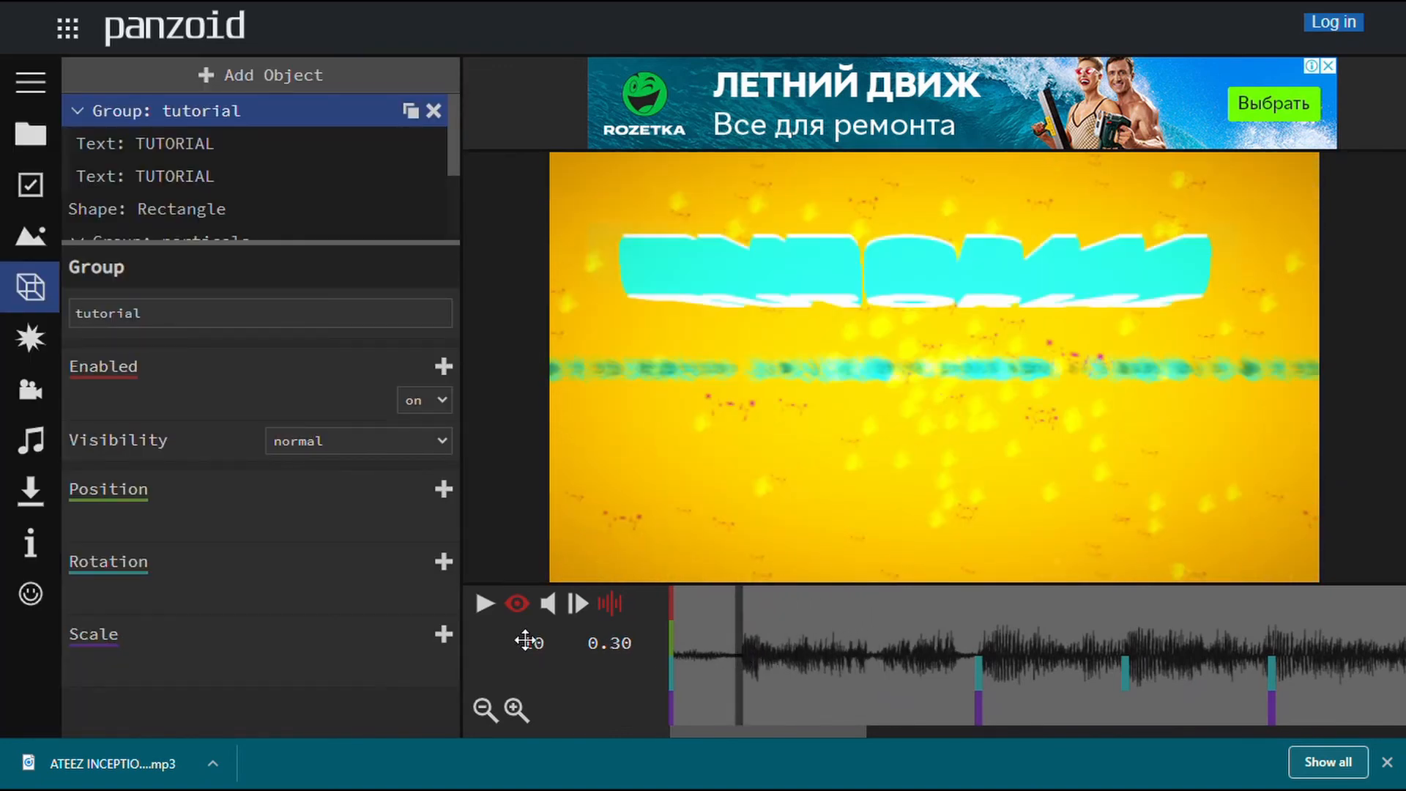
Move the tutorial group's -80 Z rotation keyframe earlier and its zero Z rotation keyframe to frame 345.
left_click_drag(802, 737, 1391, 720)
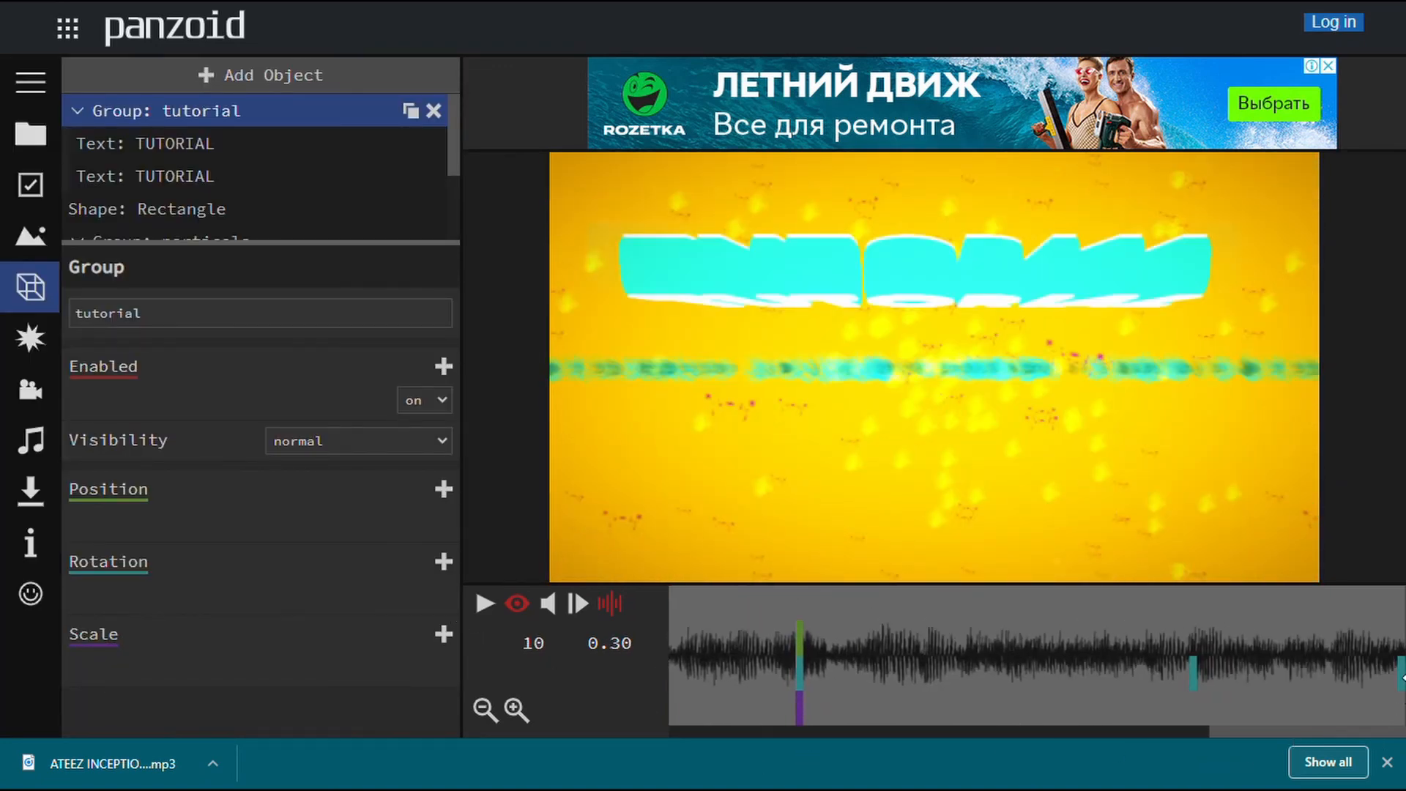
left_click(1399, 684)
left_click_drag(1205, 666, 1111, 667)
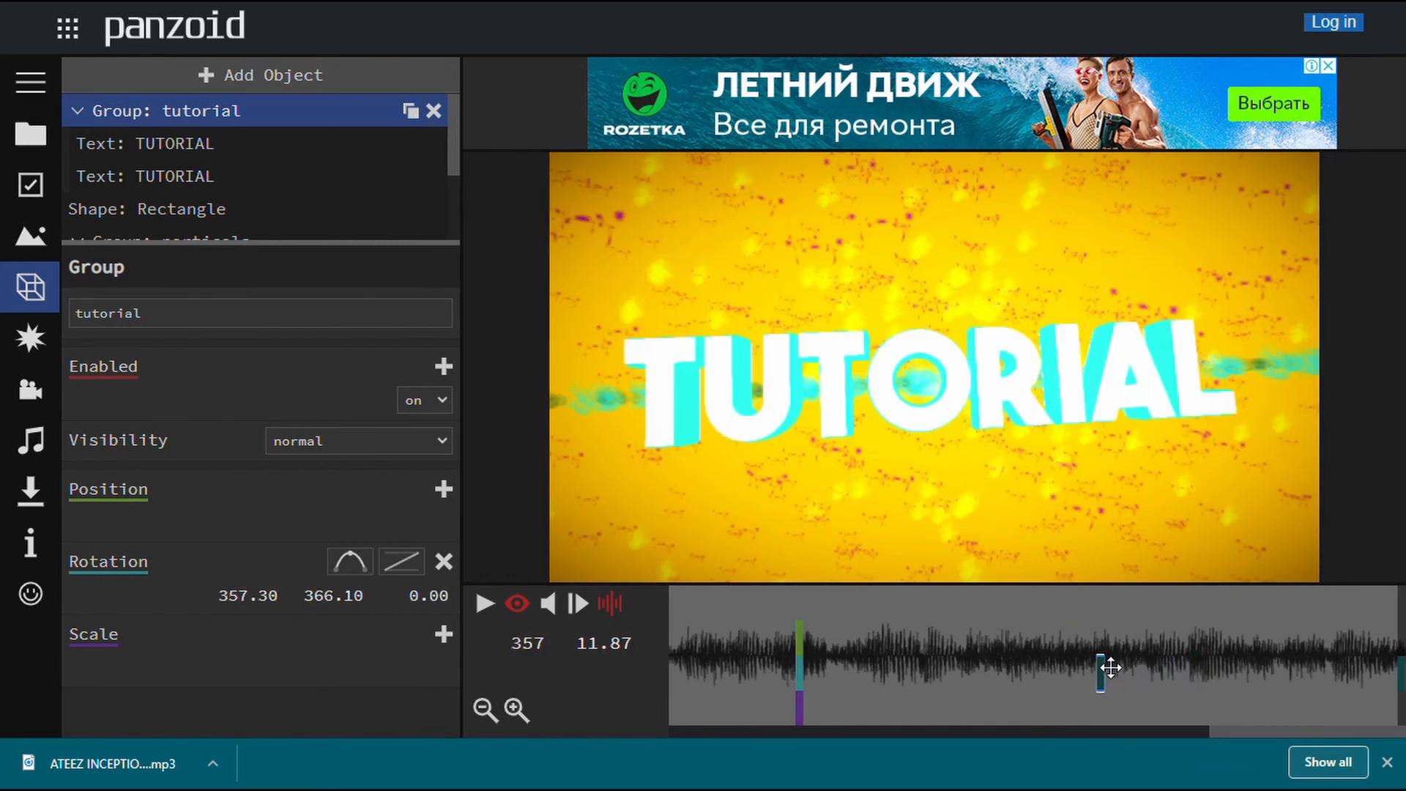
left_click_drag(1401, 675, 1318, 674)
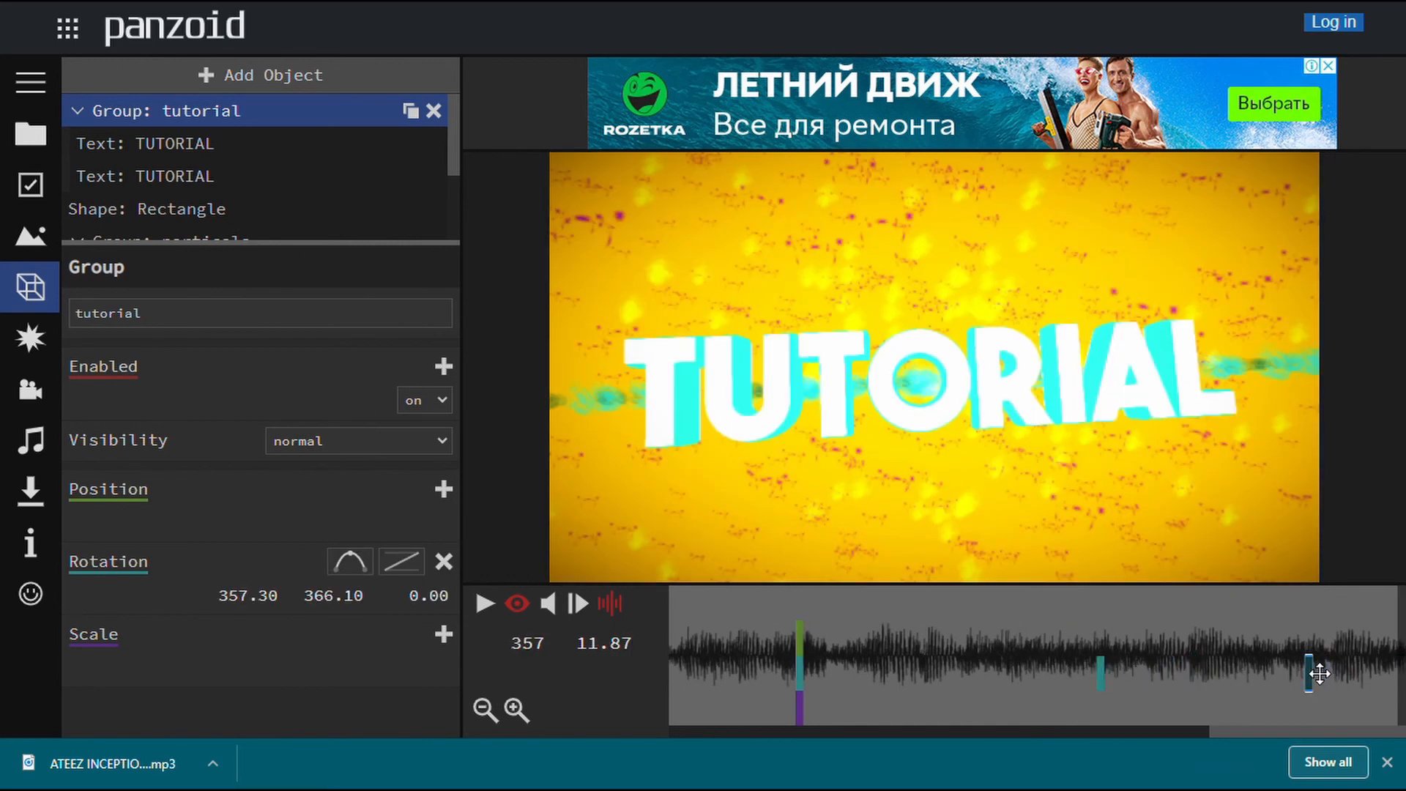
Set the tutorial group's rotation keyframe at frame 345 to sharp interpolation with back in easing.
left_click(1111, 683)
left_click(1306, 683)
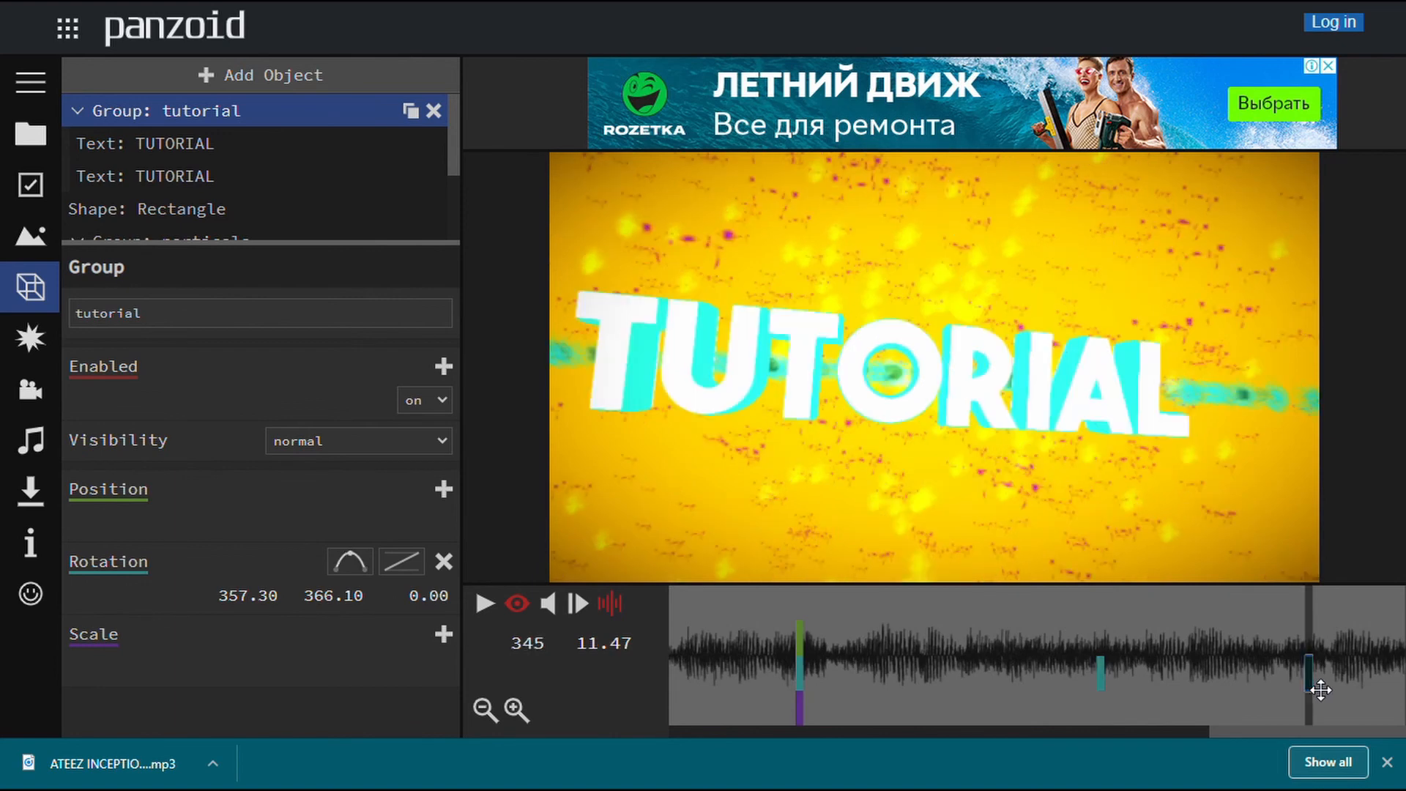
left_click(405, 566)
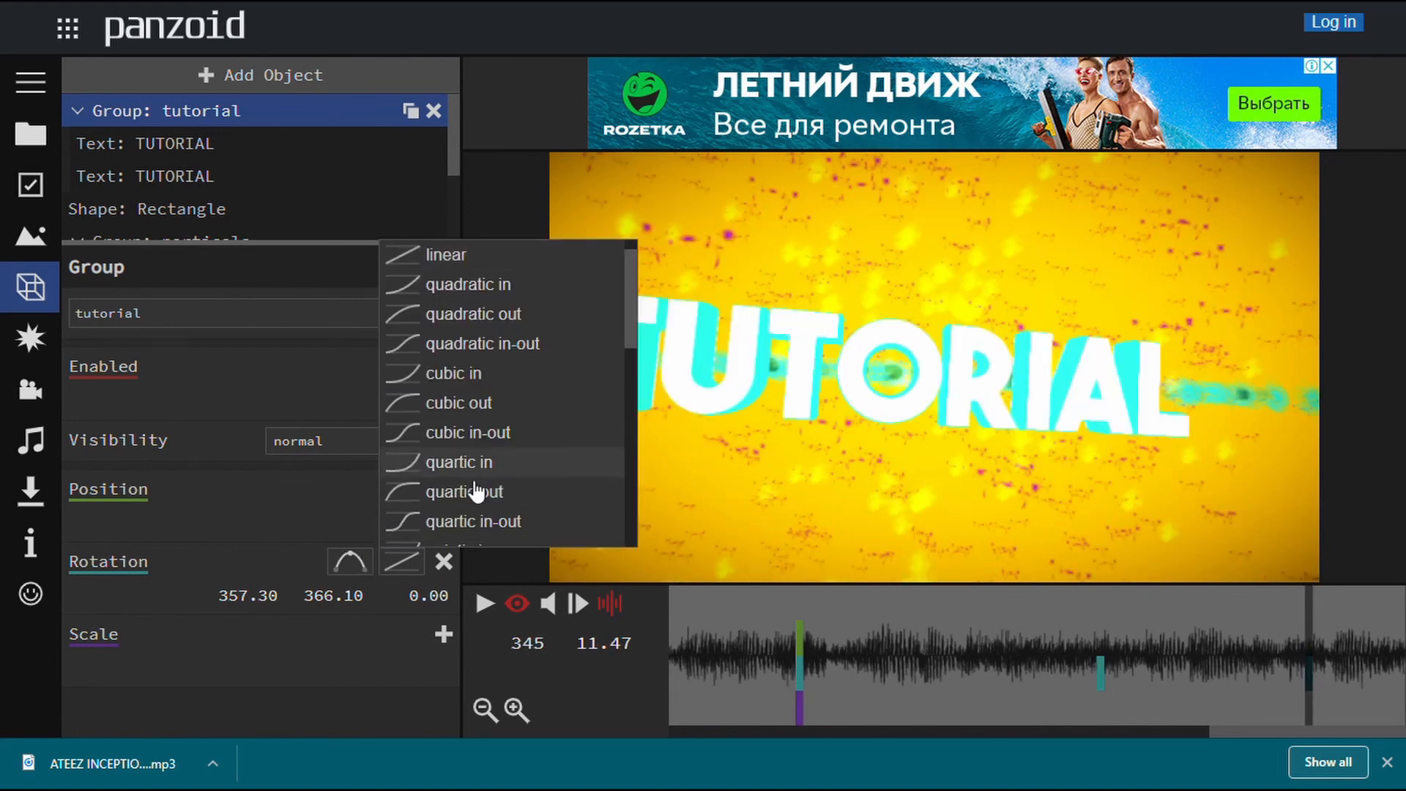
left_click(404, 566)
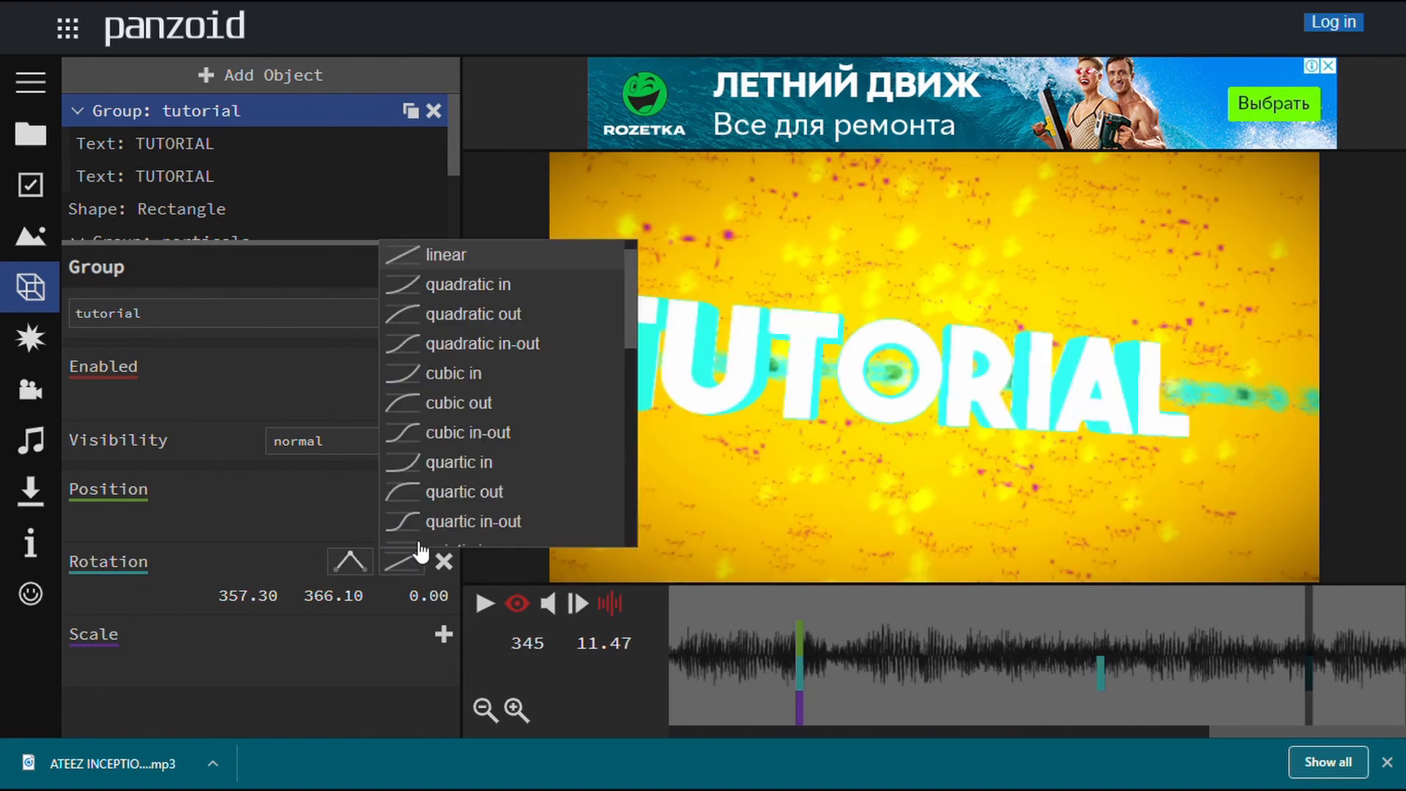
left_click_drag(627, 323, 610, 529)
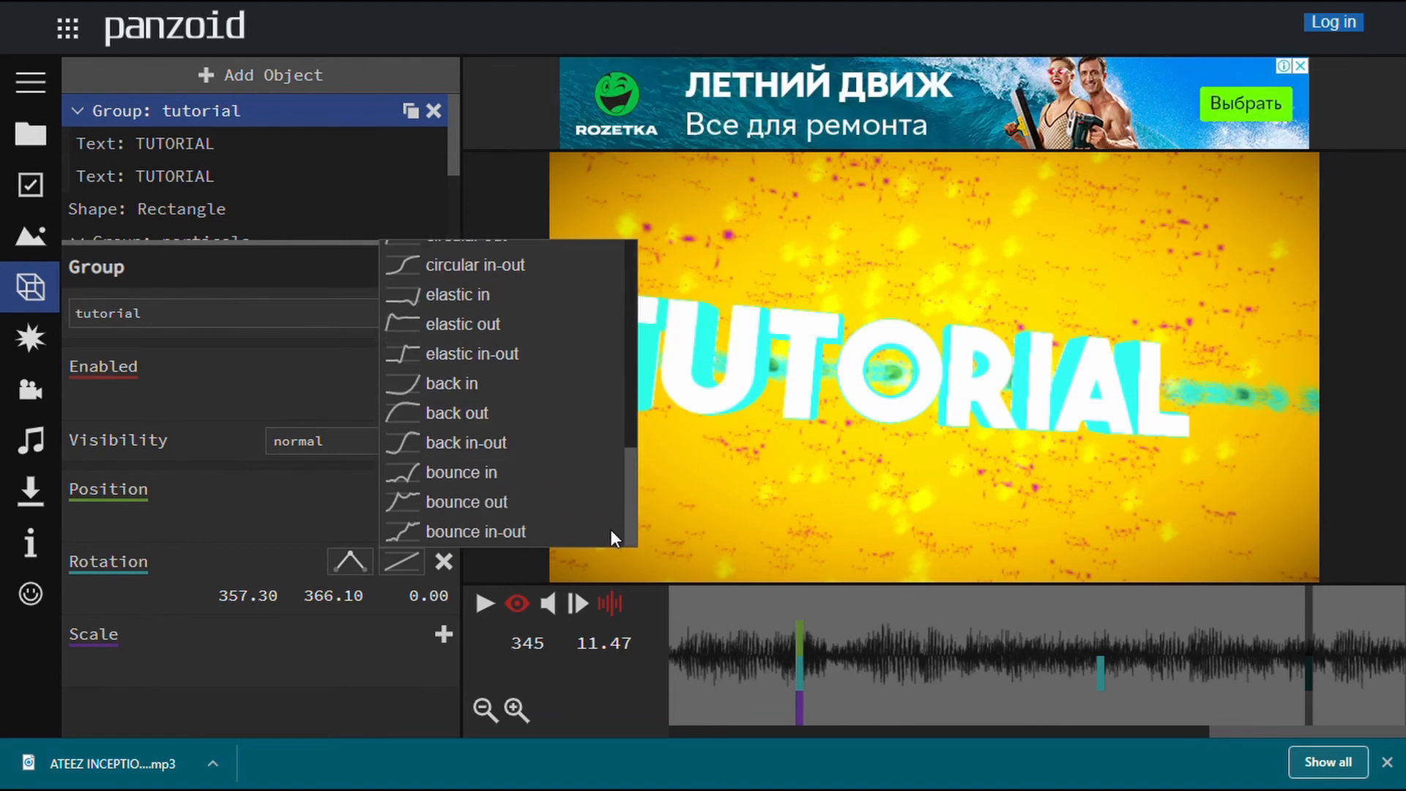
left_click(530, 383)
Play the intro from frame 301 and through a full loop to check the eased rotation.
left_click_drag(1032, 706, 969, 622)
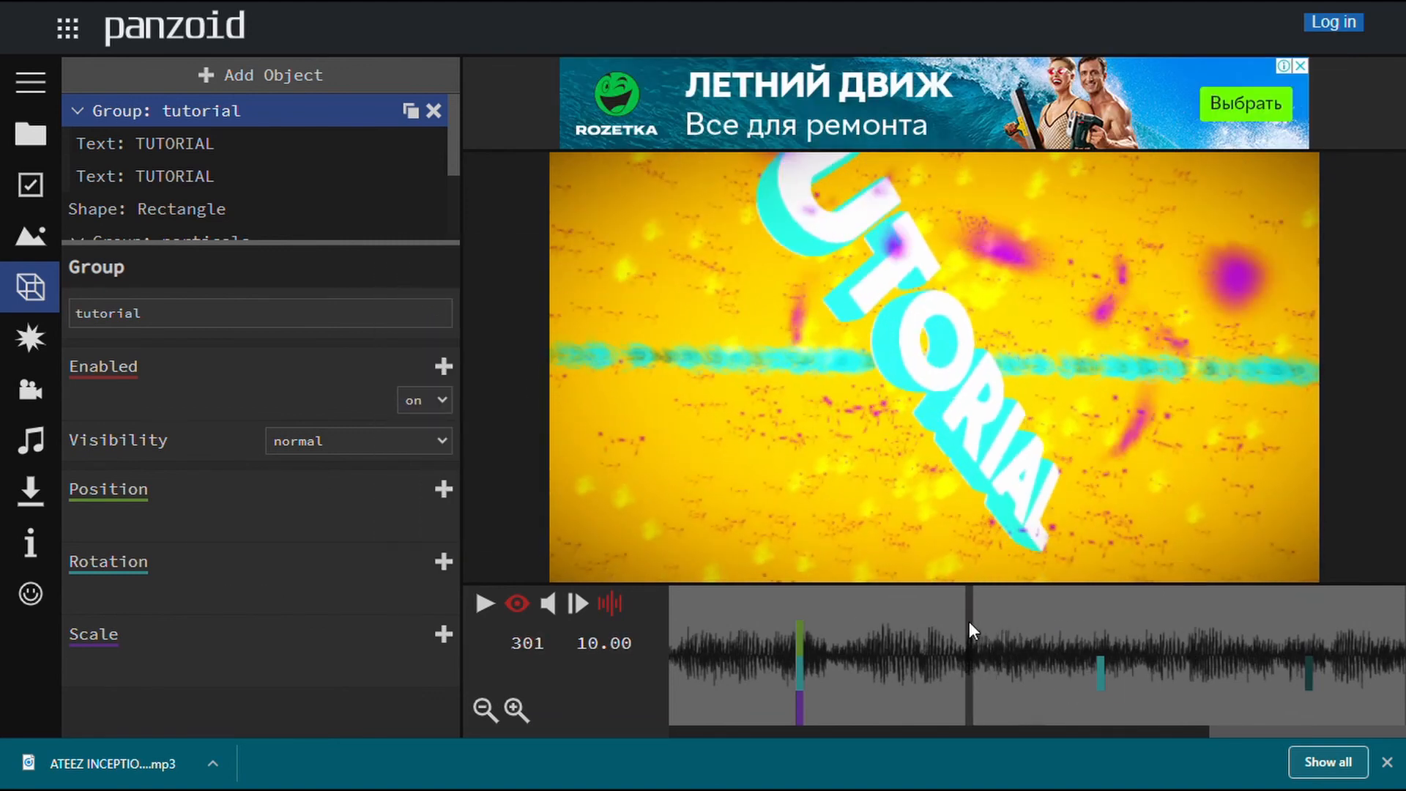
key("space")
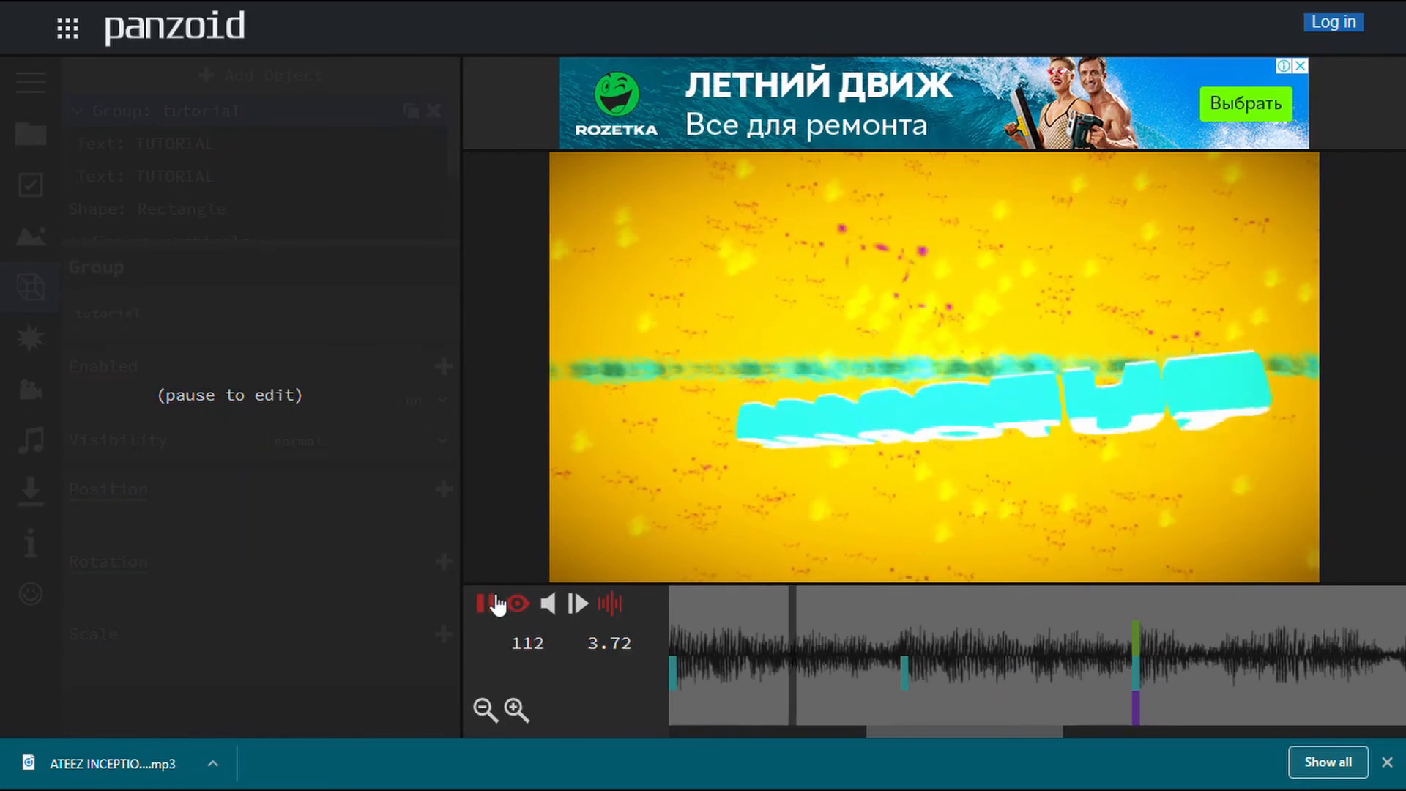
left_click(490, 604)
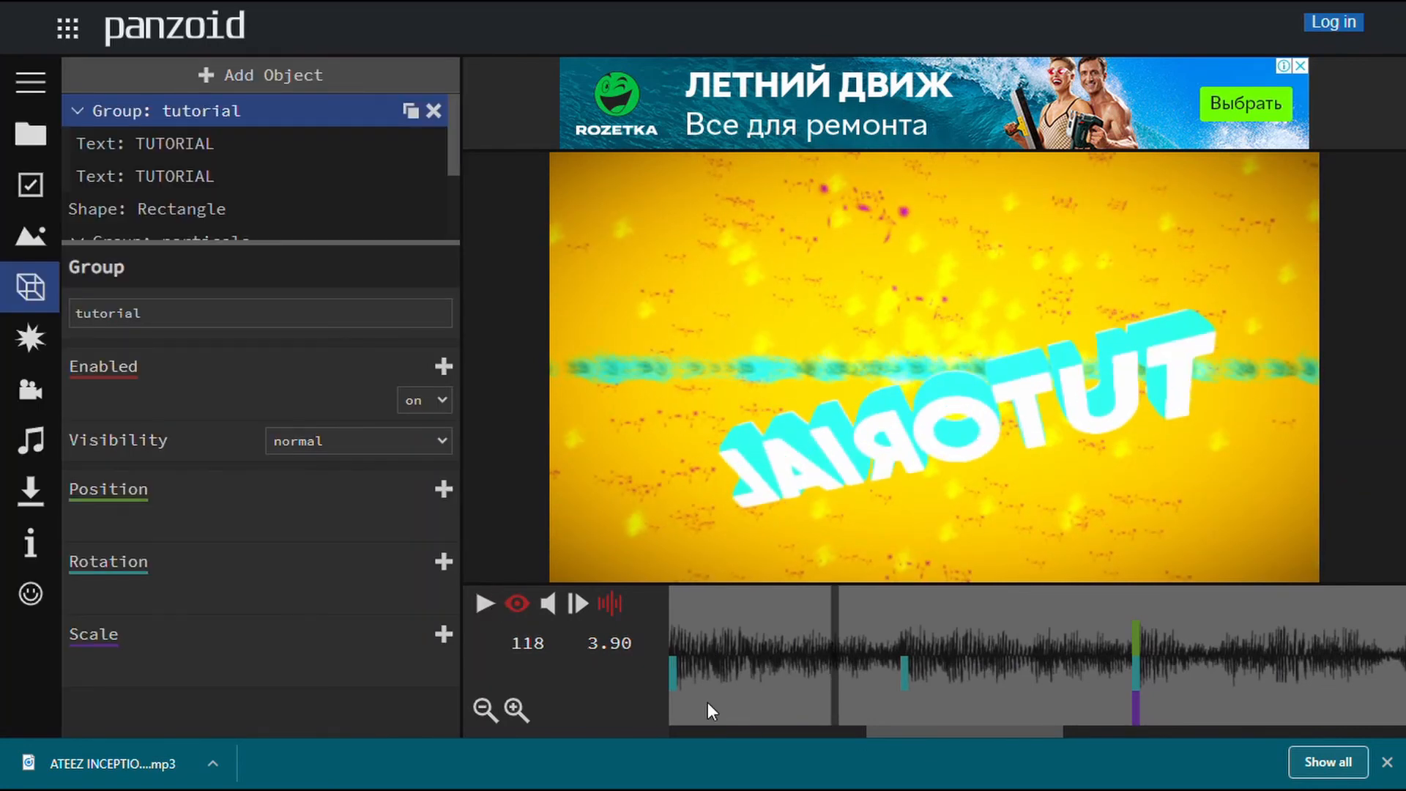
left_click(484, 603)
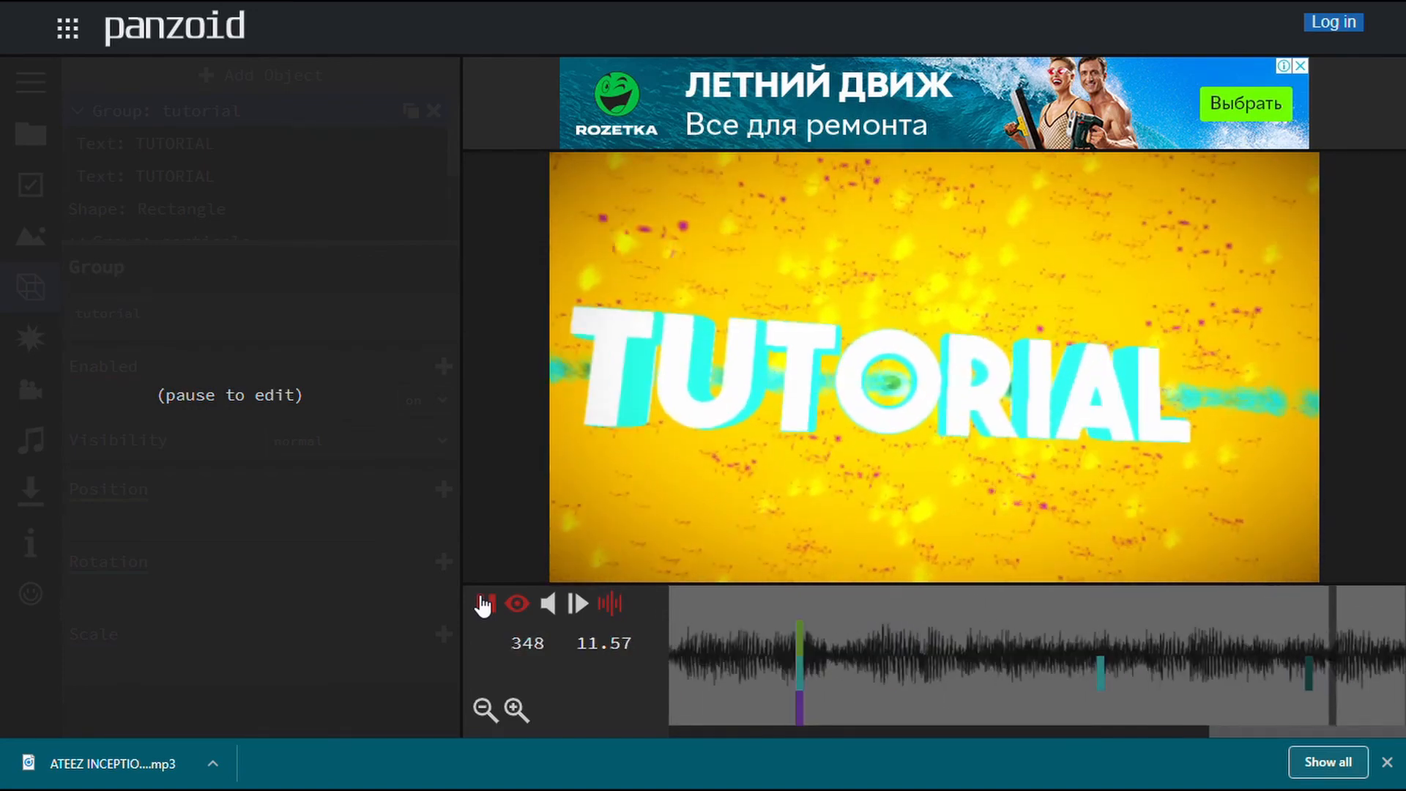
left_click(483, 605)
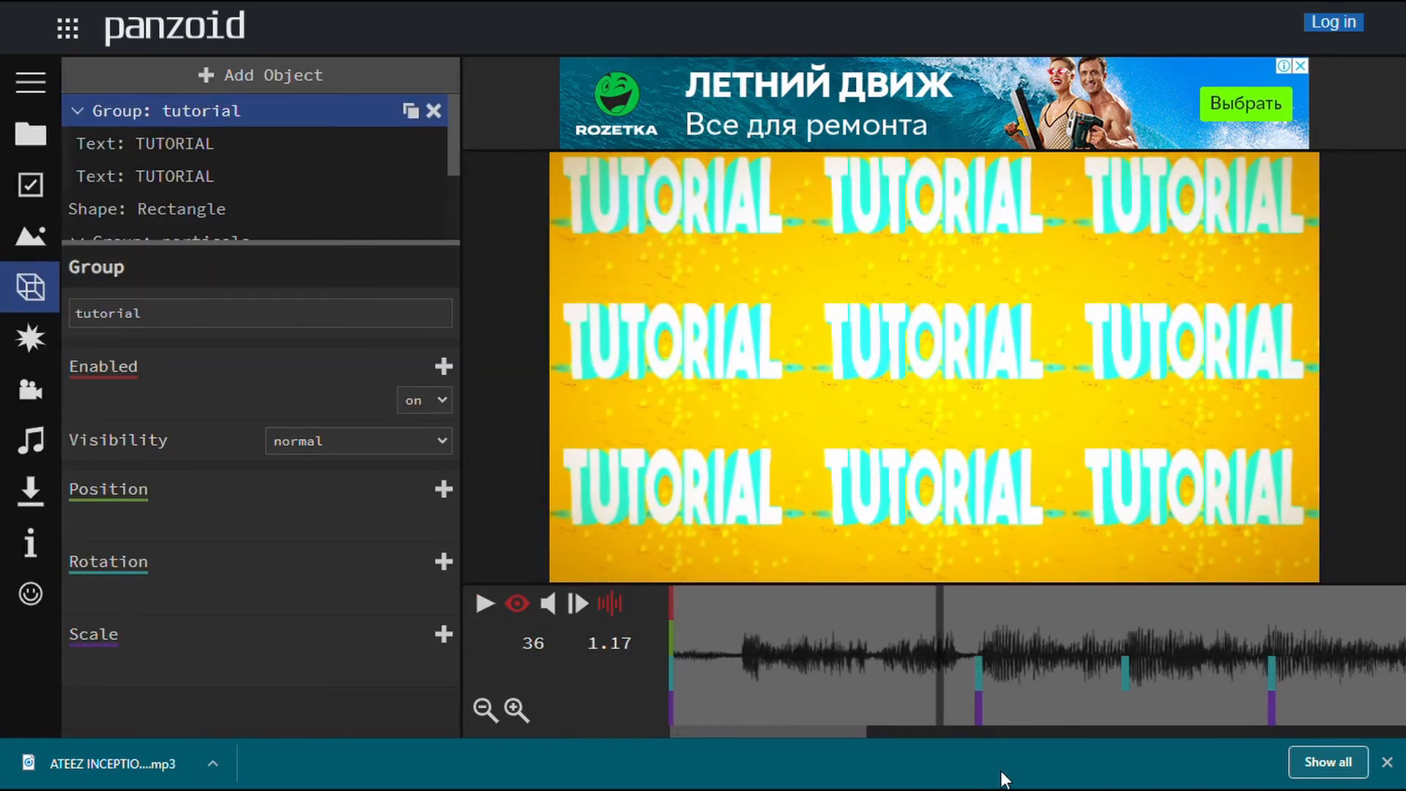
Switch the tutorial group's position, rotation and scale keyframes at frame 1 to sharp interpolation.
left_click_drag(857, 714, 511, 693)
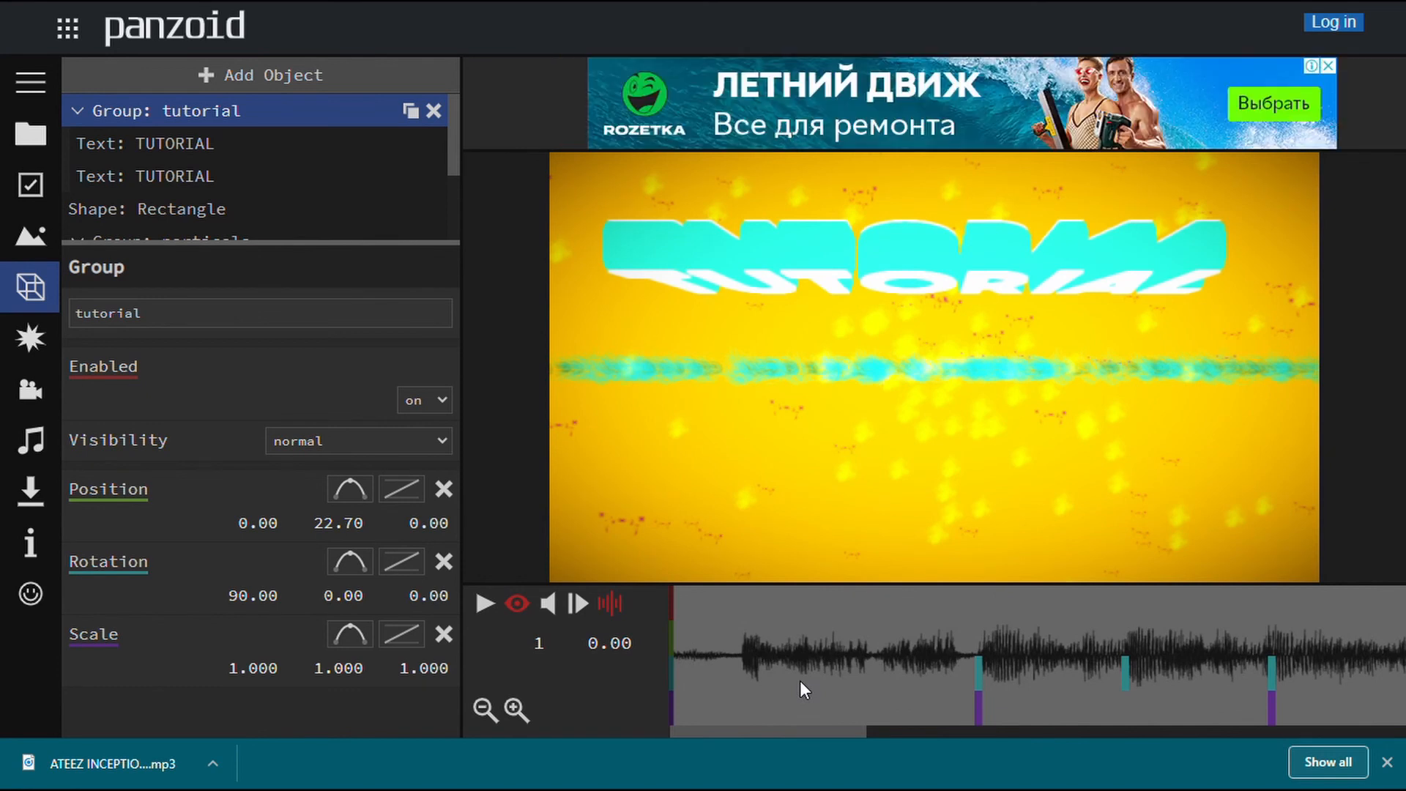
left_click(368, 491)
left_click(357, 638)
left_click(359, 564)
Play the intro from frame 17 and pause at frame 71.
left_click(791, 653)
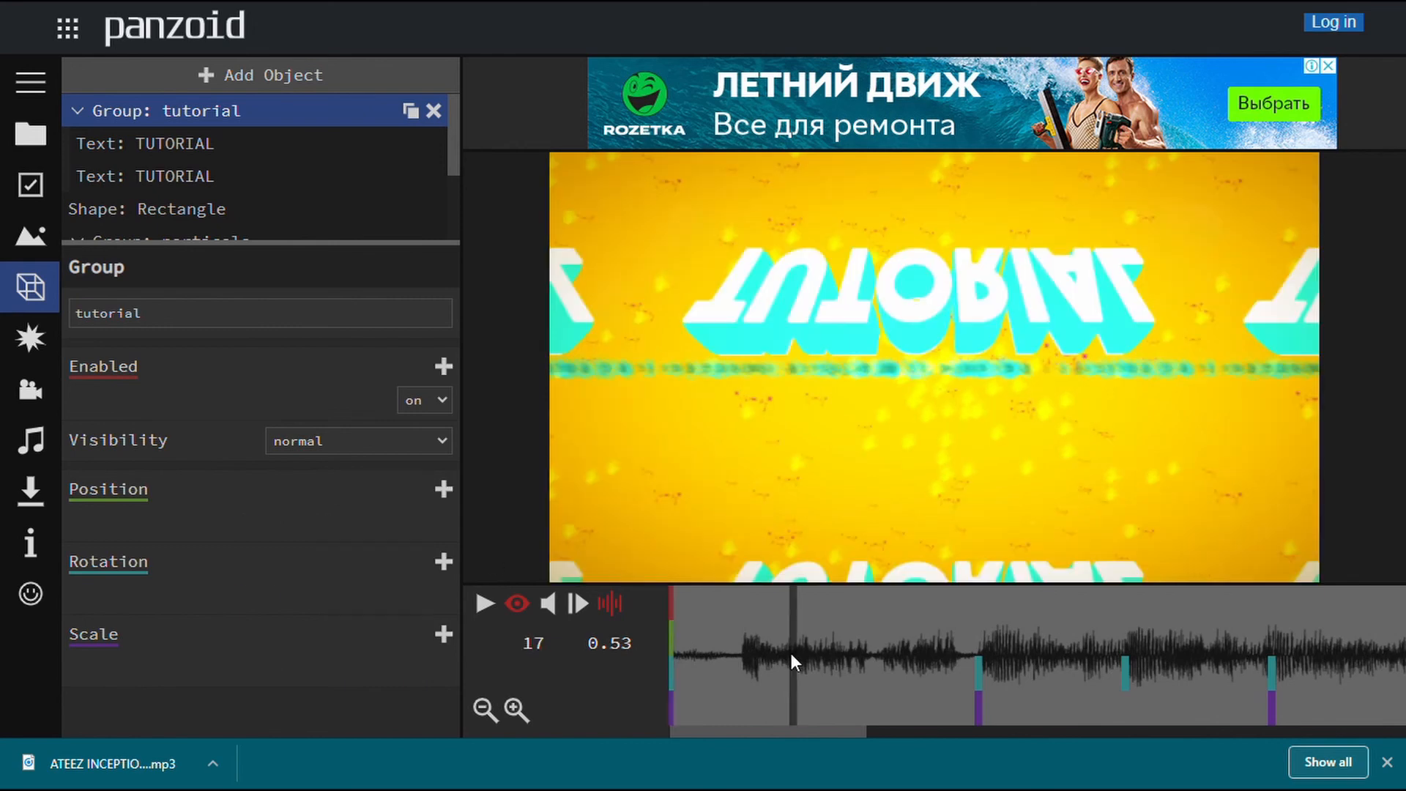
key("space")
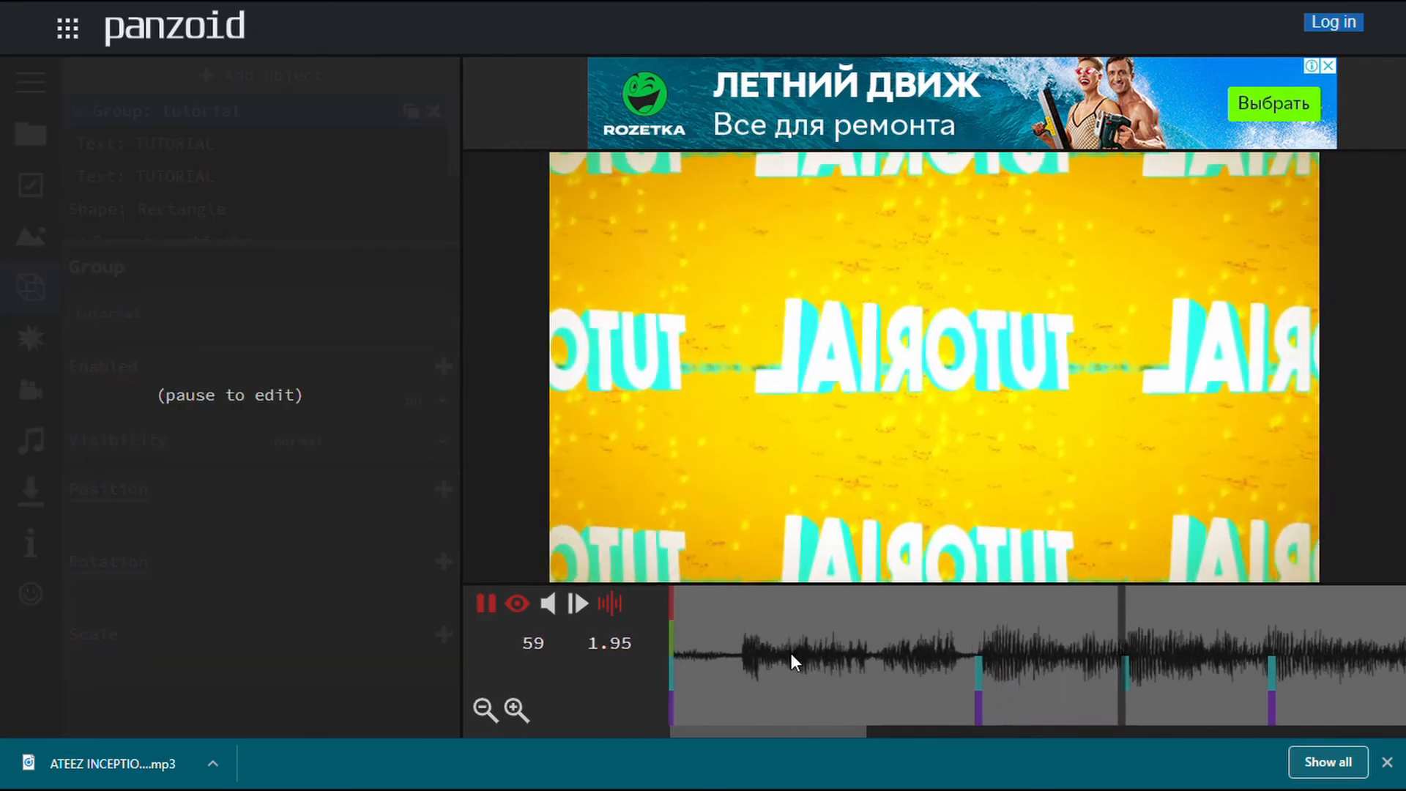
key("space")
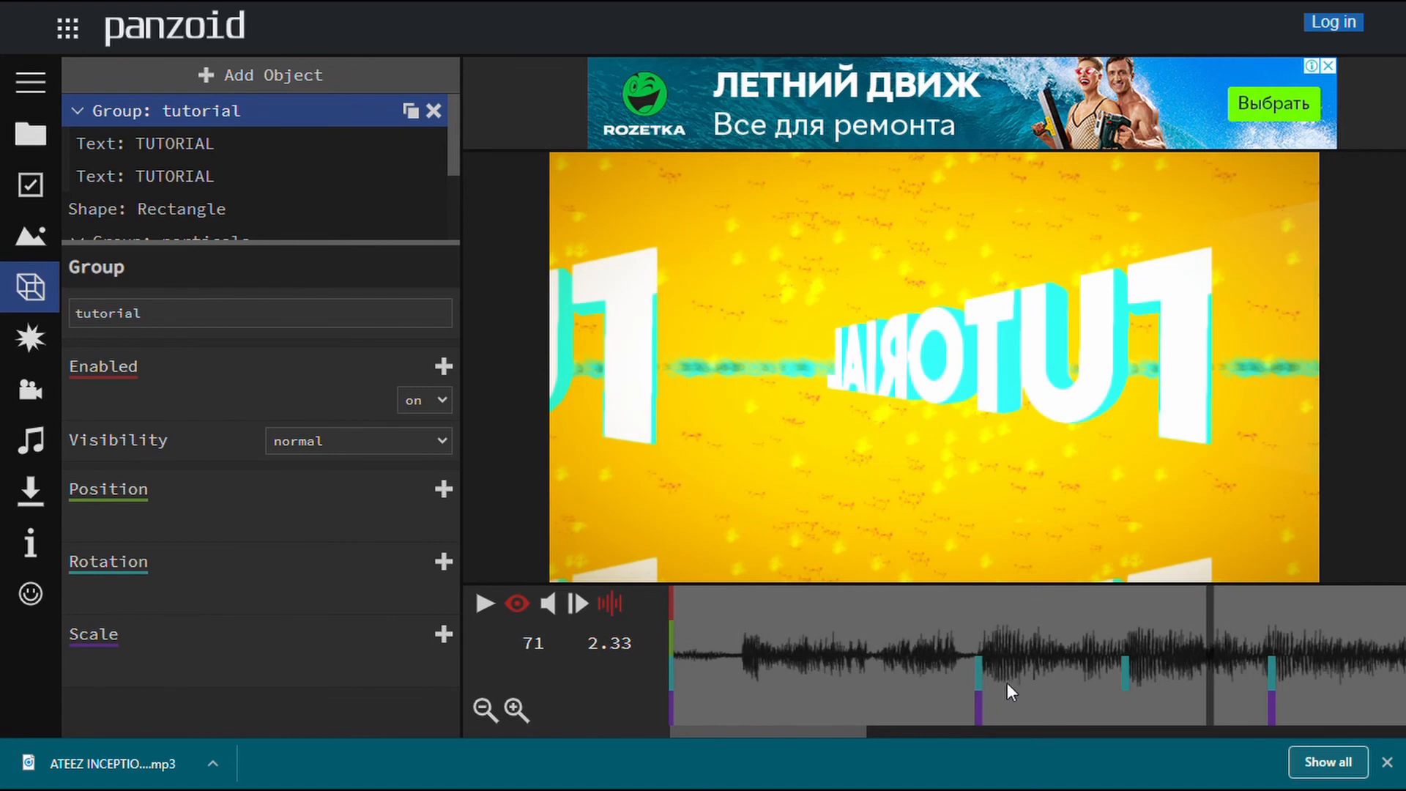
Review the tutorial group's keyframes at frames 41 and 60, and set the position keyframe at frame 157 to sharp interpolation.
left_click(987, 681)
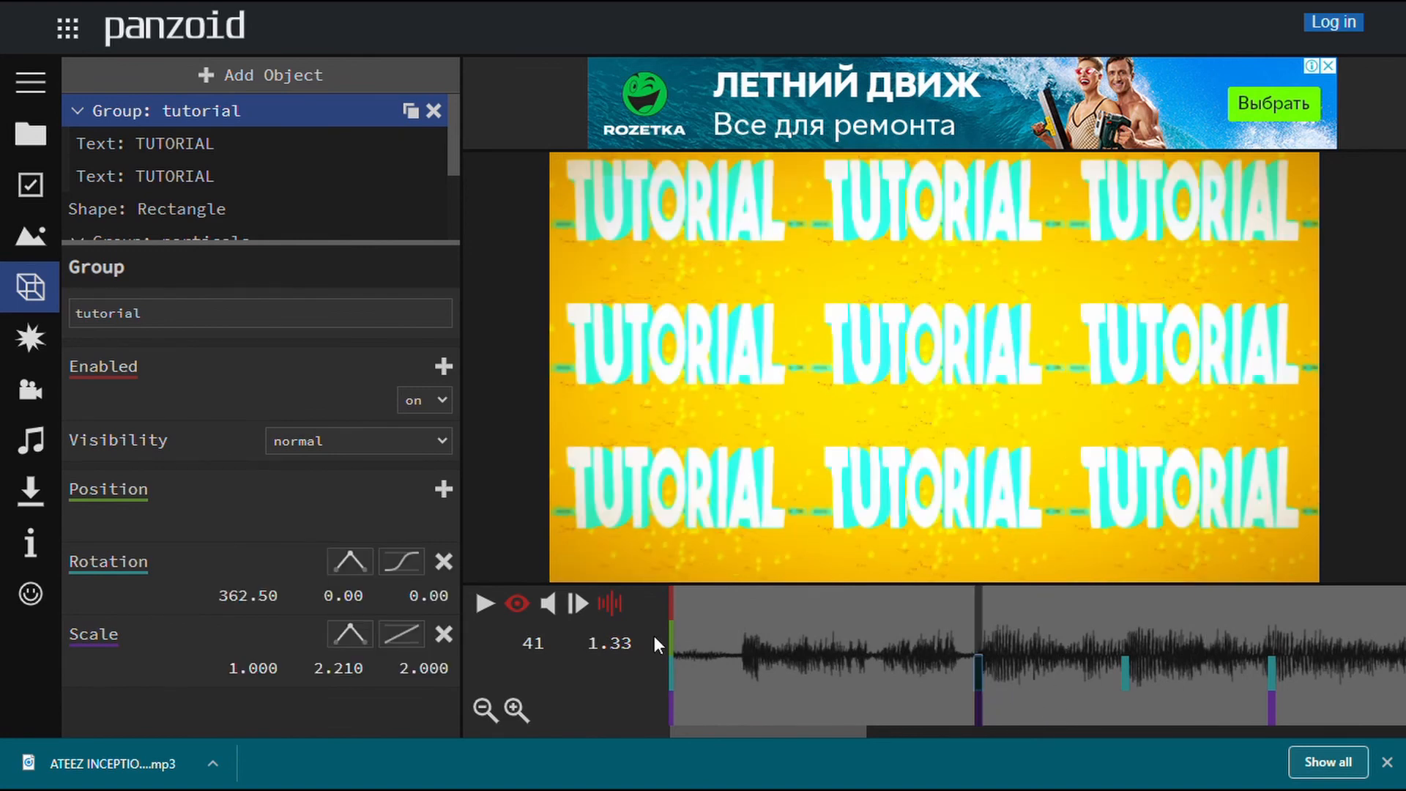
left_click(1127, 678)
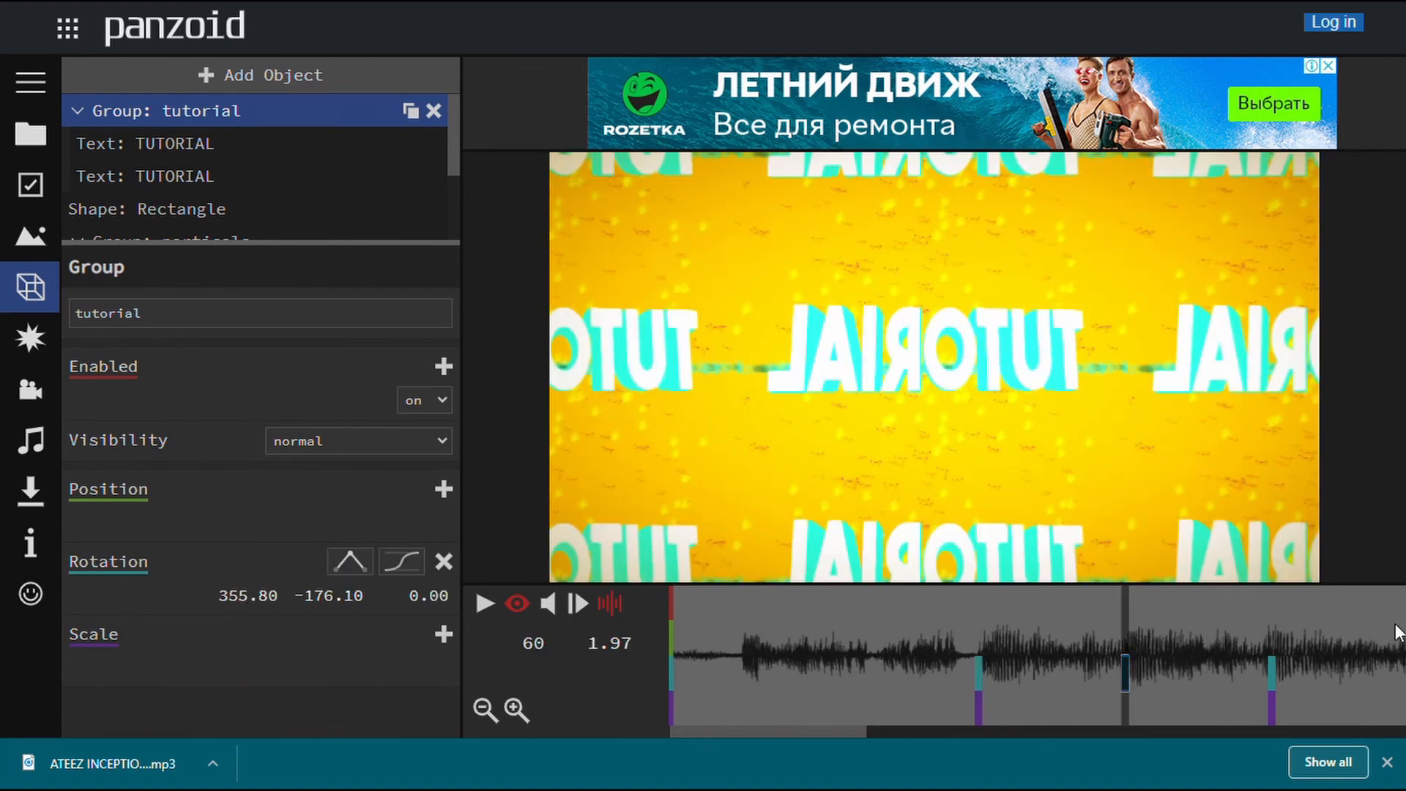
left_click_drag(831, 735, 1114, 723)
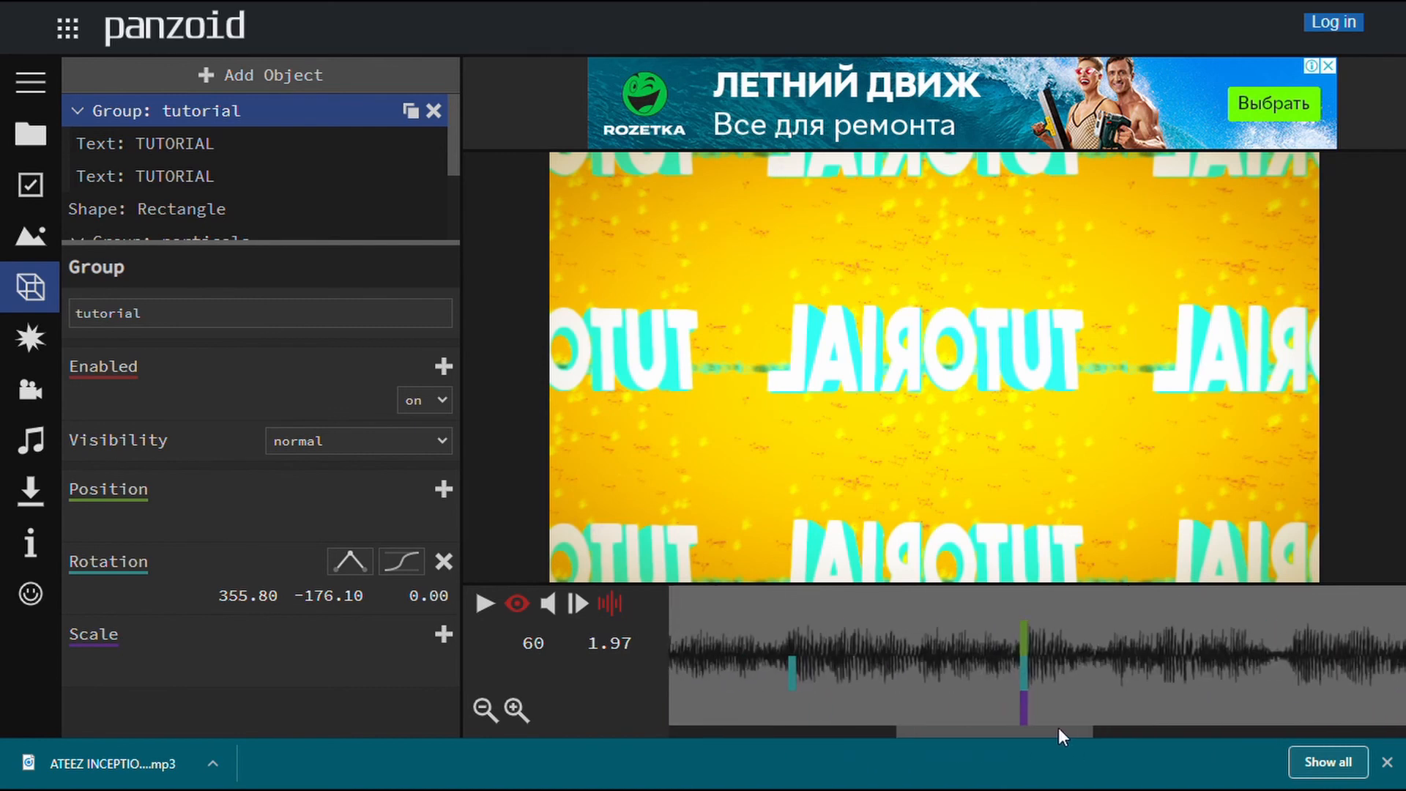
left_click(1026, 680)
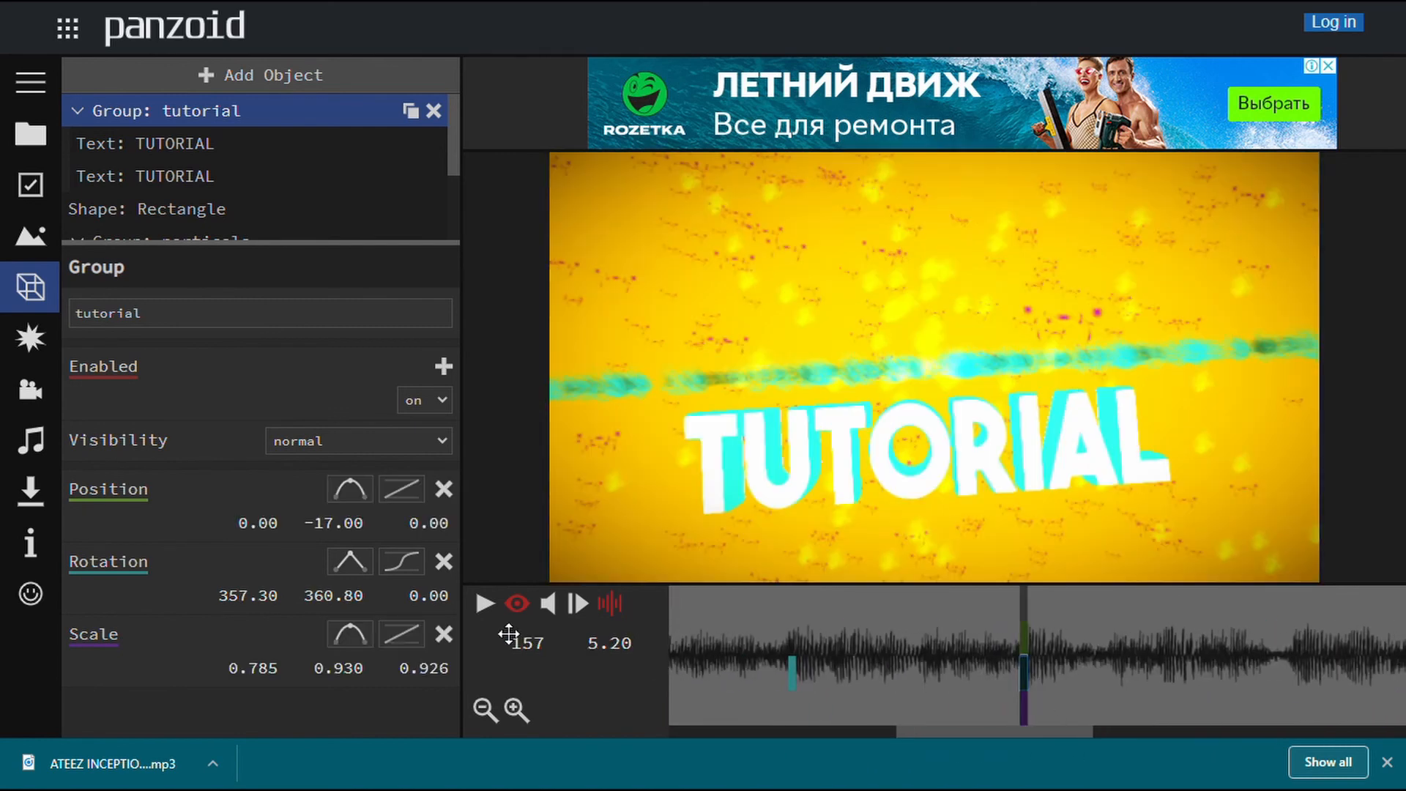
left_click(351, 498)
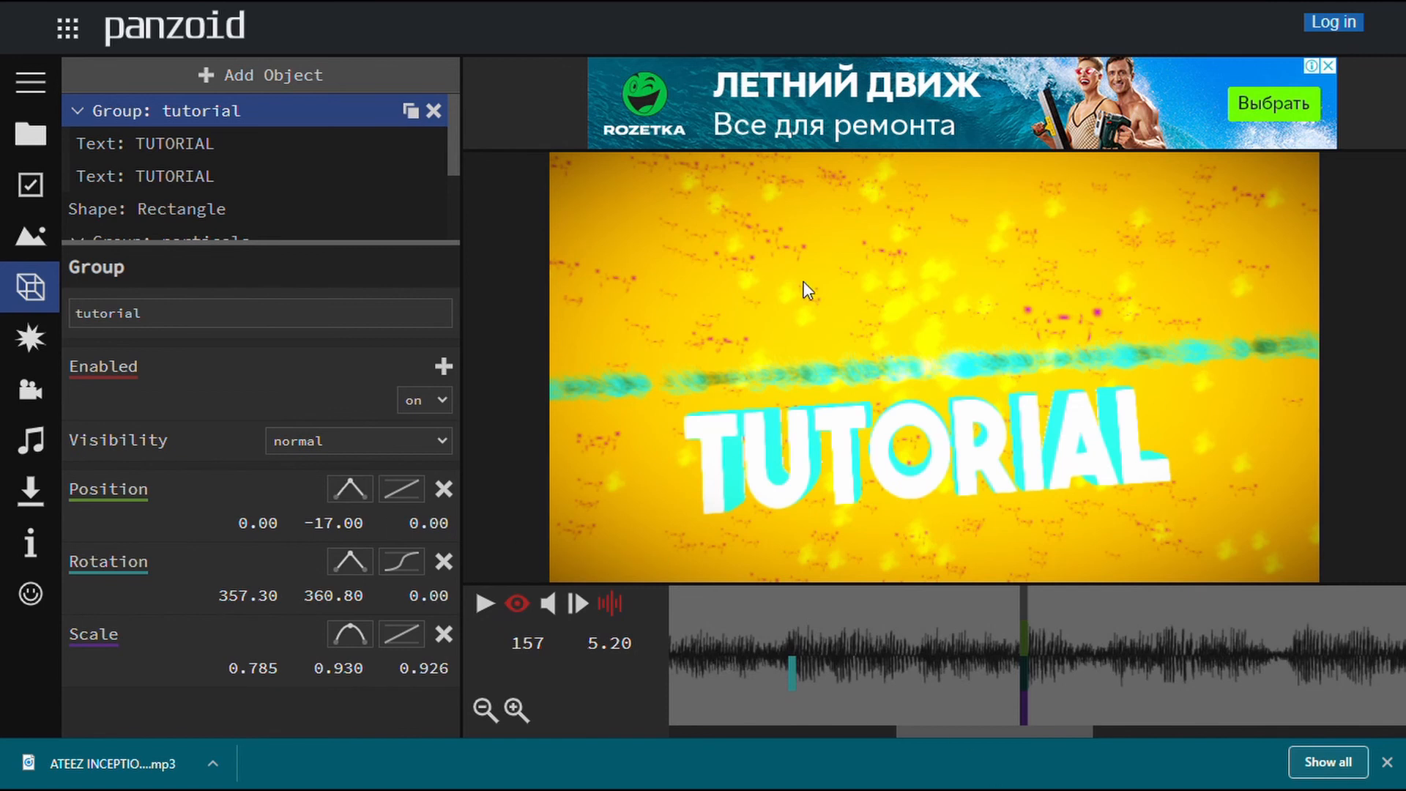